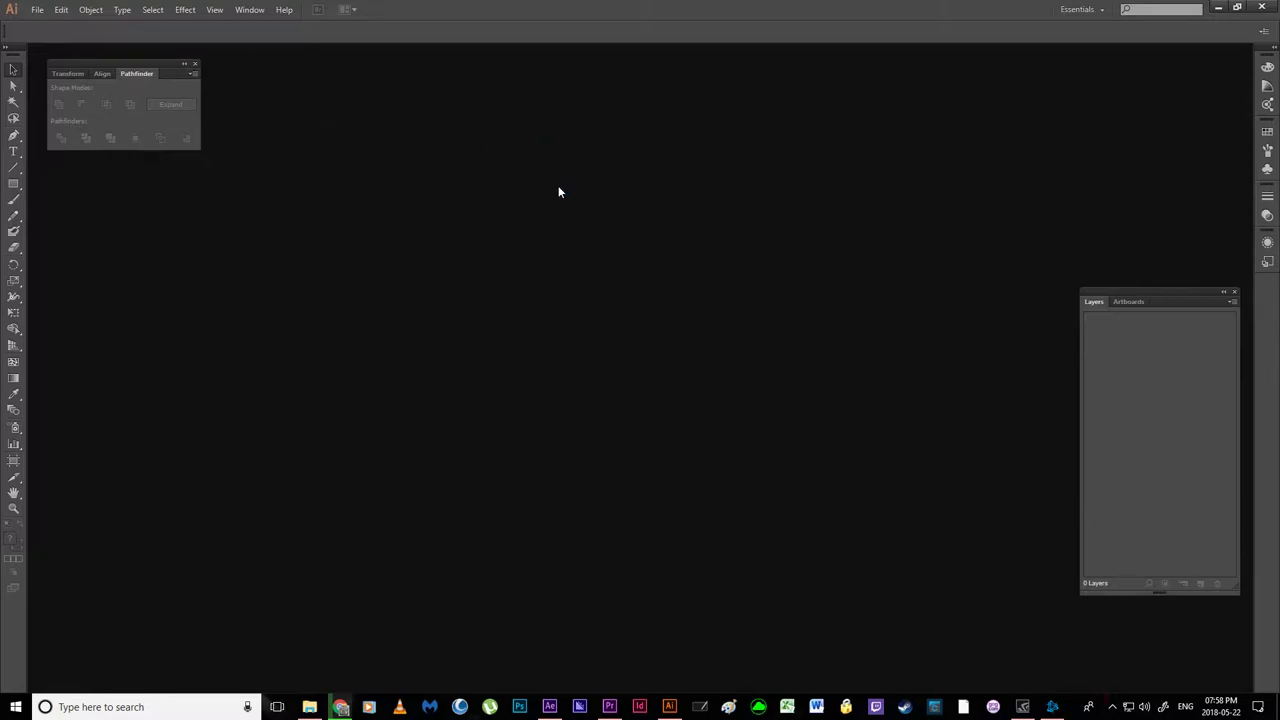
- Create a new RGB document with a 1920 by 1080 pt artboard
left_click(37, 9)
left_click(50, 23)
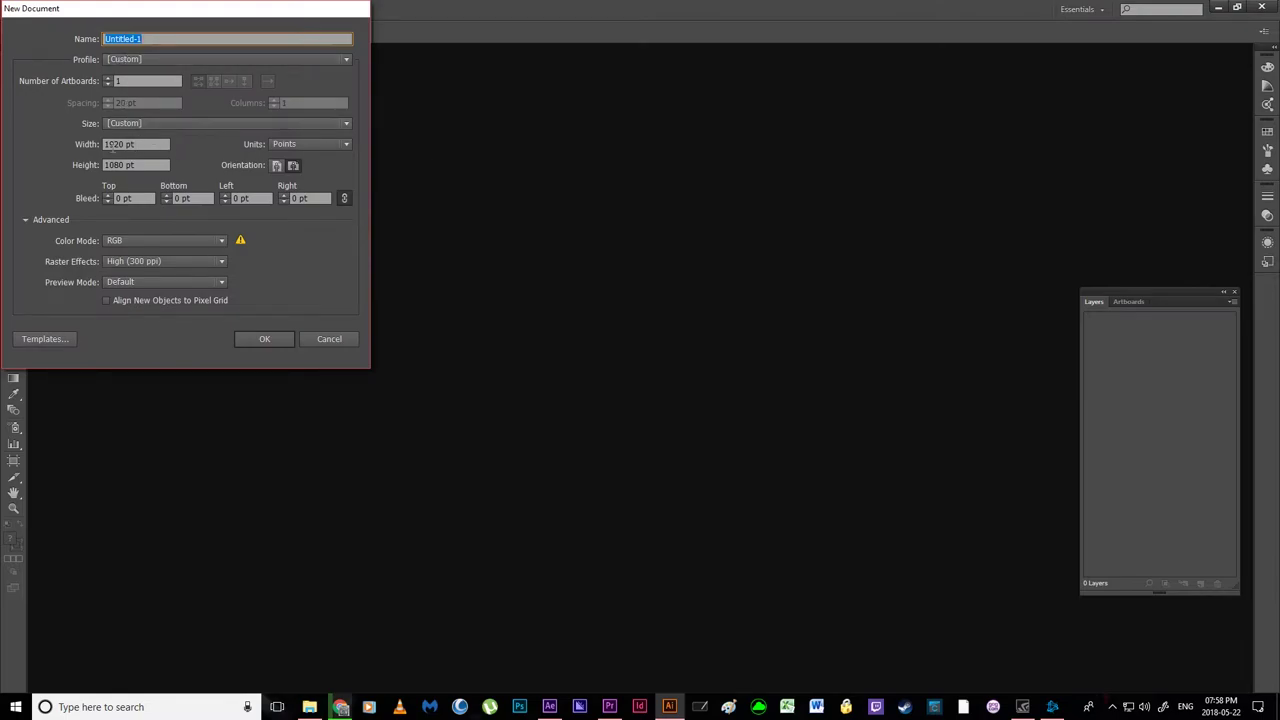
left_click(147, 164)
left_click(155, 144)
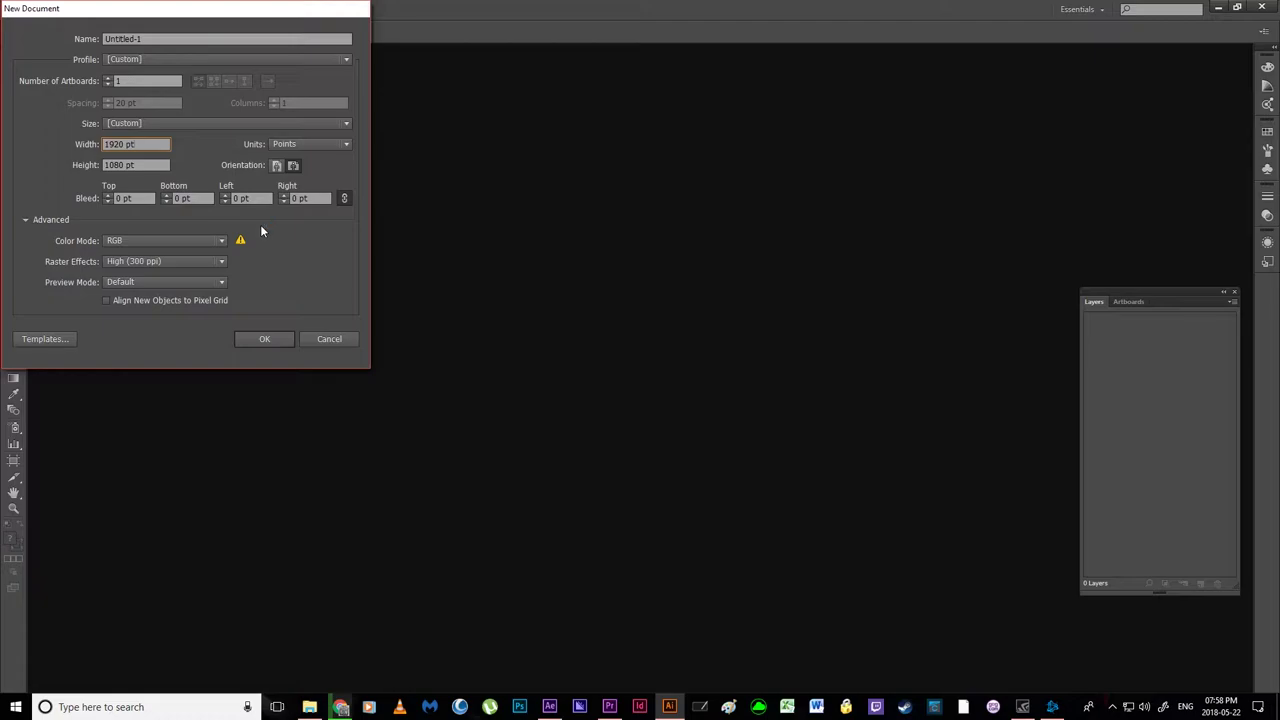
left_click(264, 339)
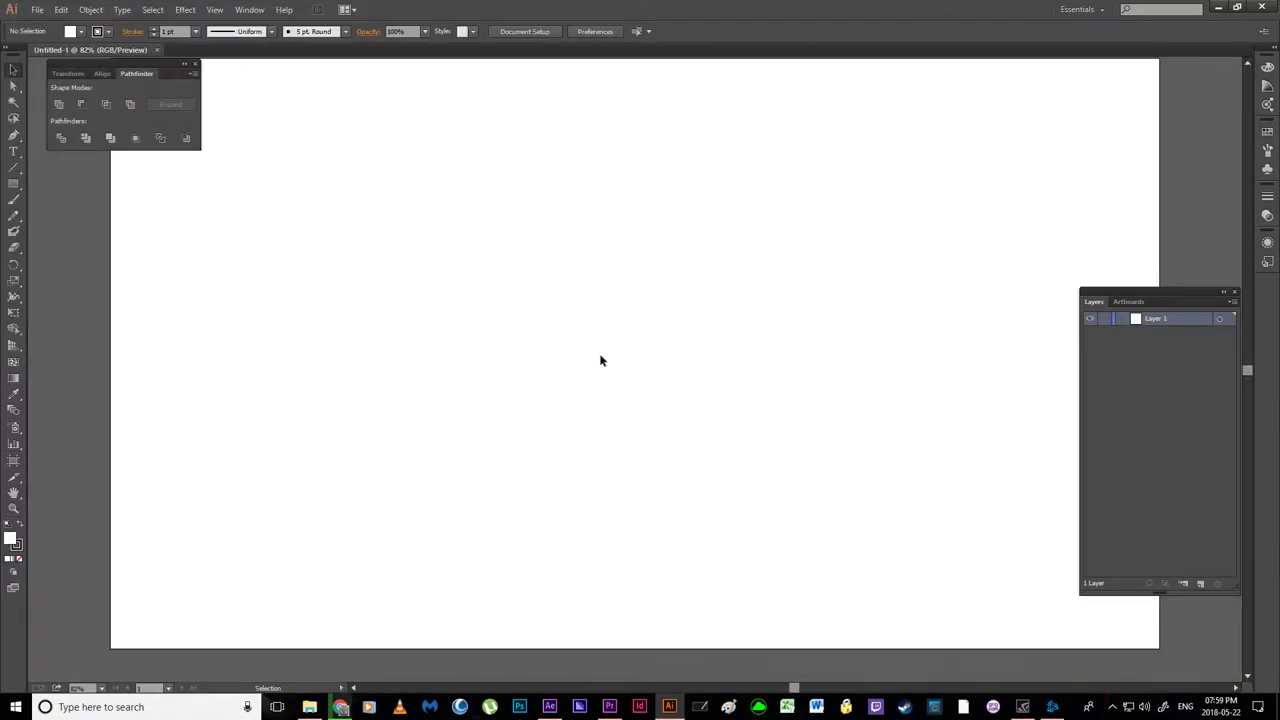
- Draw a circle about 248 pt in diameter near the centre of the artboard with the Ellipse tool
key("z")
left_click_drag(614, 360, 518, 368)
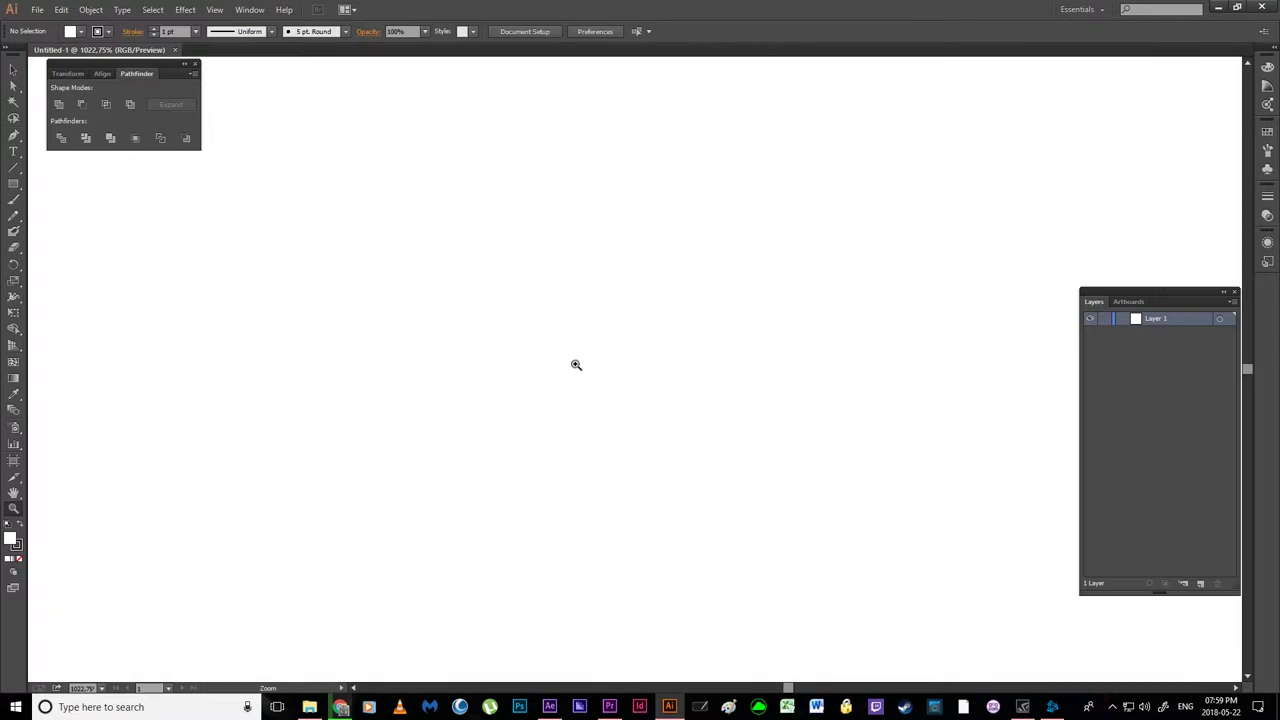
left_click(576, 365, "alt")
left_click(576, 365, "alt")
left_click(576, 365, "alt")
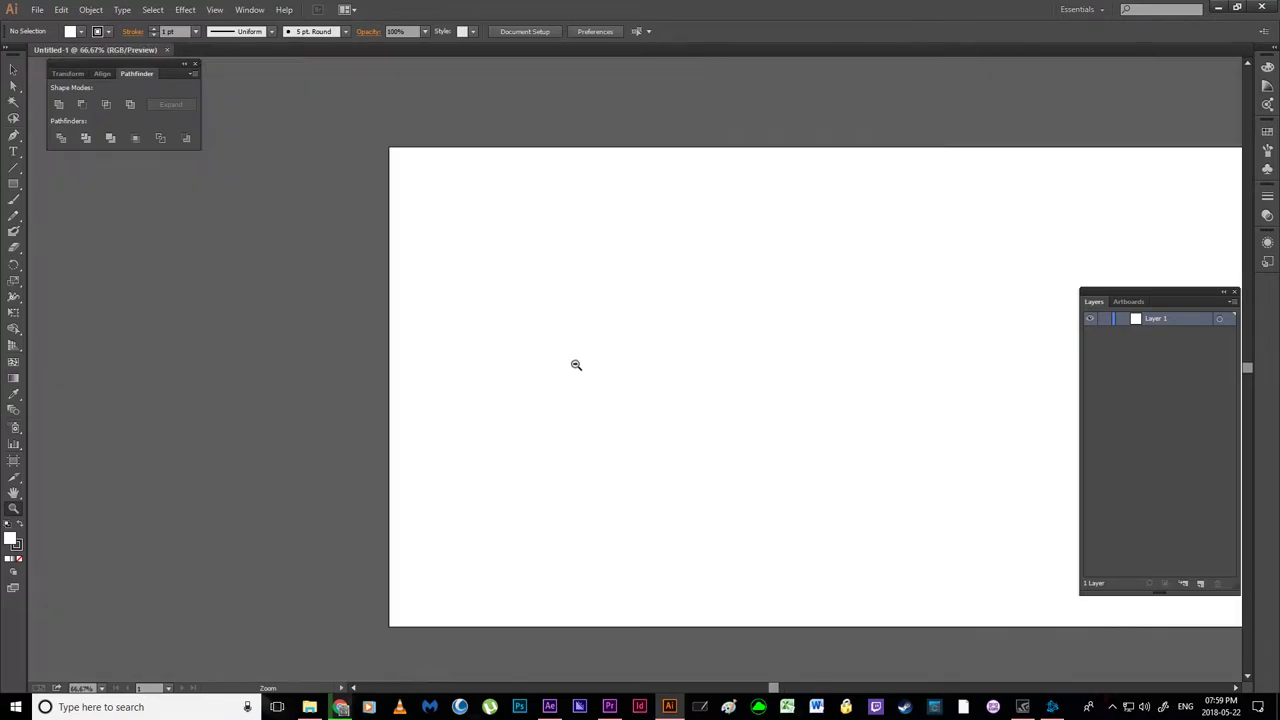
left_click(576, 365, "alt")
left_click(576, 365, "alt")
left_click_drag(731, 342, 576, 342)
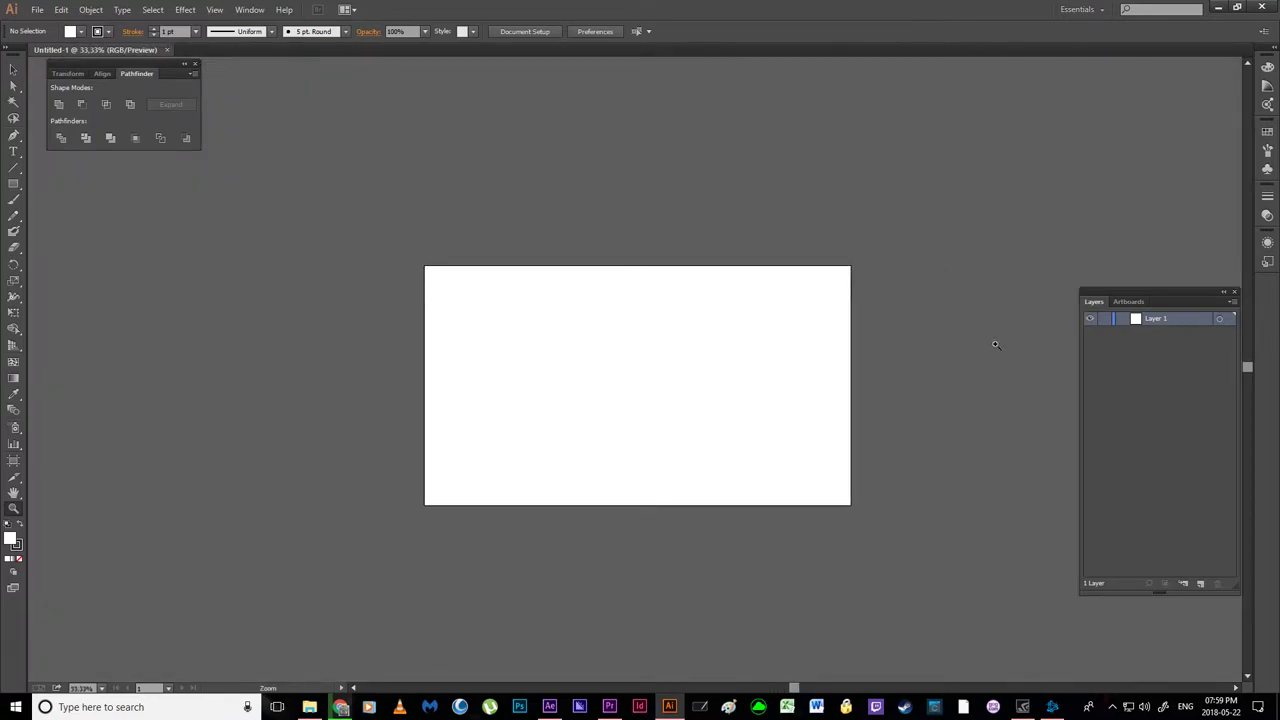
left_click(690, 385)
left_click(13, 184)
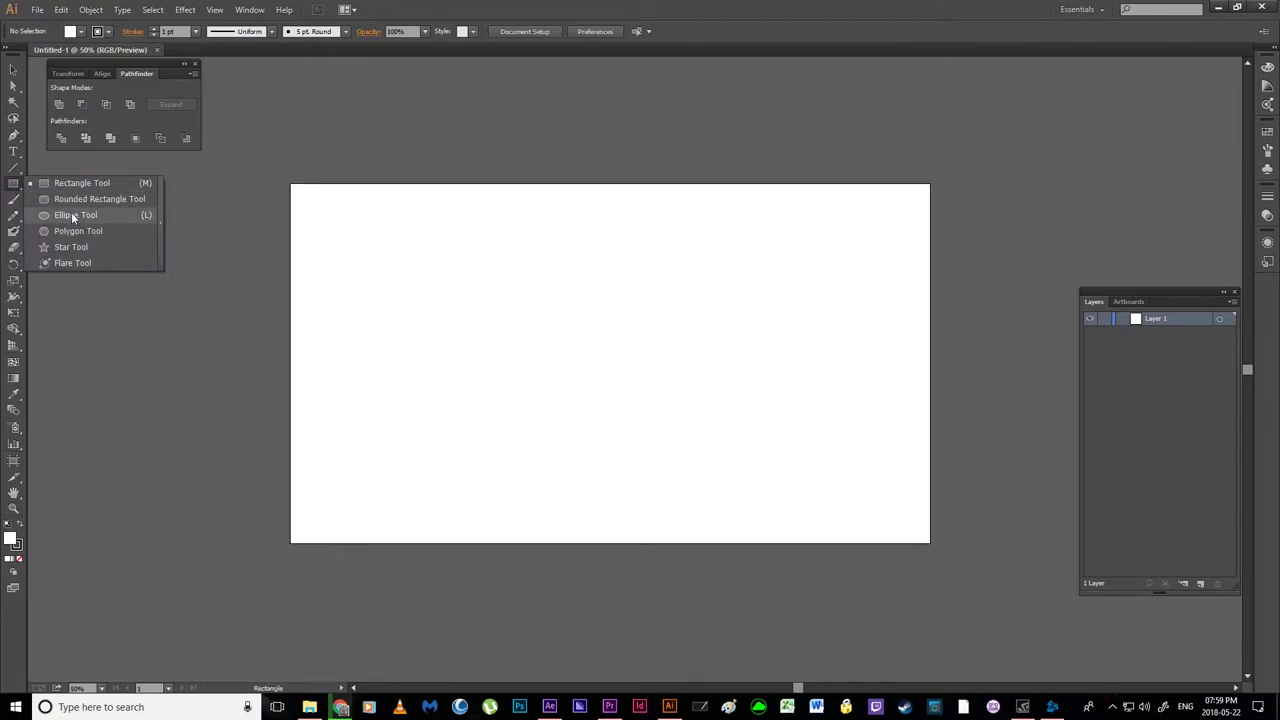
left_click(71, 216)
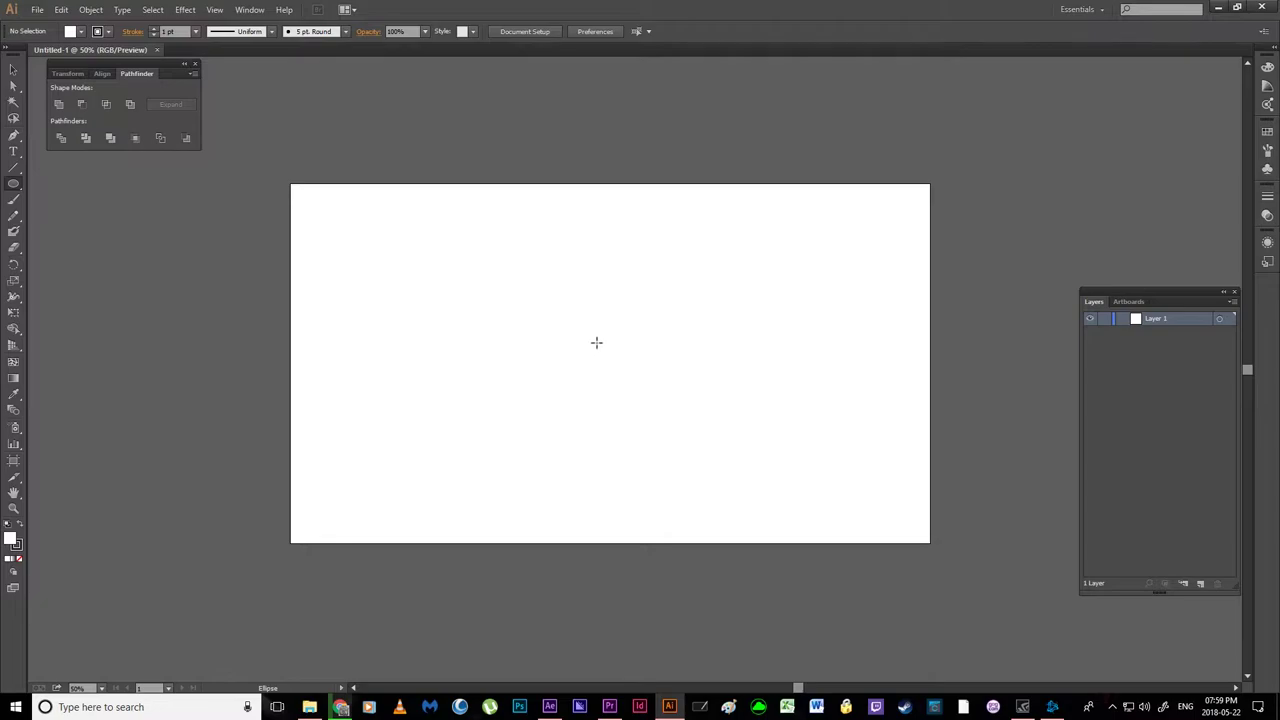
left_click_drag(596, 342, 666, 432)
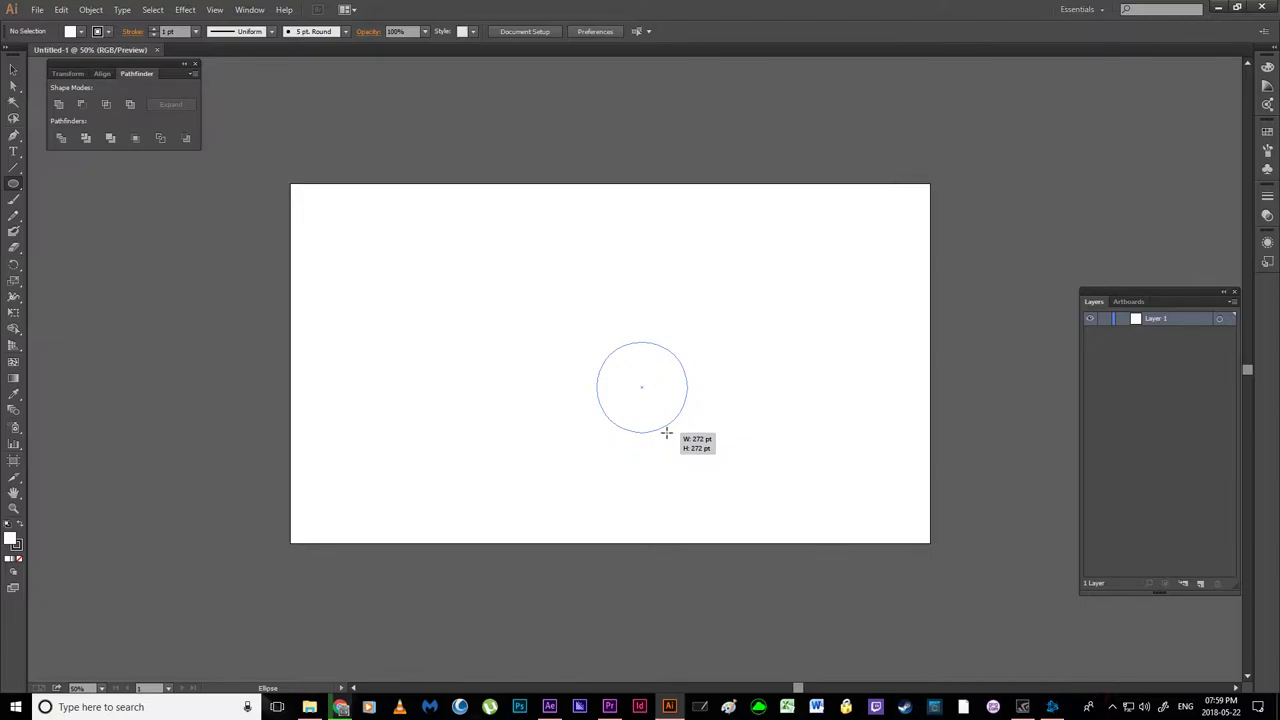
left_click_drag(666, 432, 687, 395)
key("alt+space")
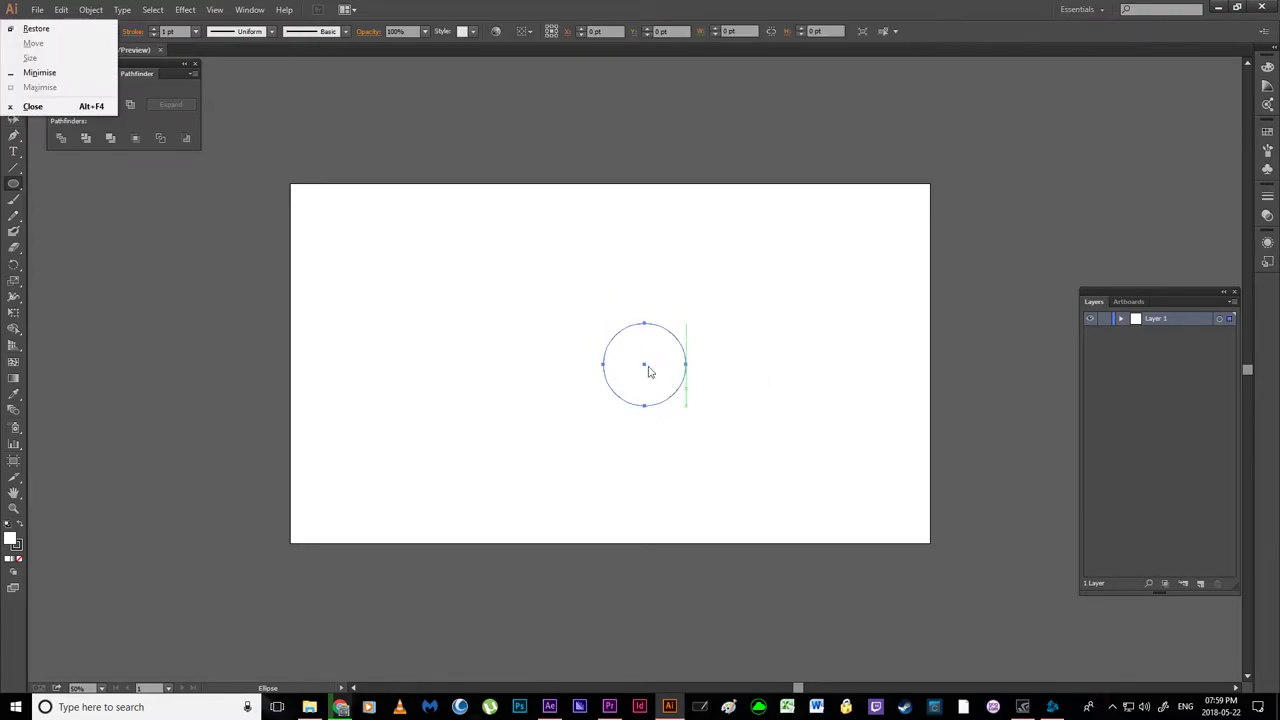
left_click(593, 287)
left_click(44, 91)
- Give the circle an orange-red fill and set its stroke to None
key("v")
left_click_drag(550, 290, 740, 421)
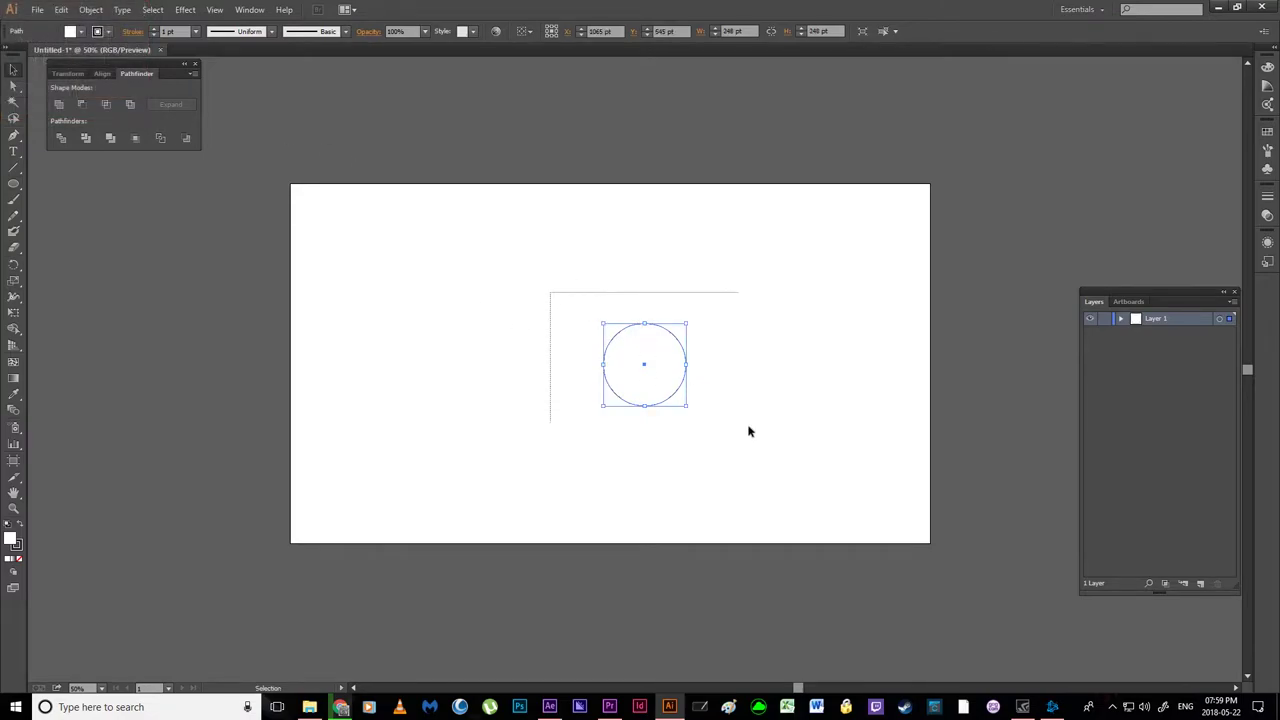
left_click(80, 31)
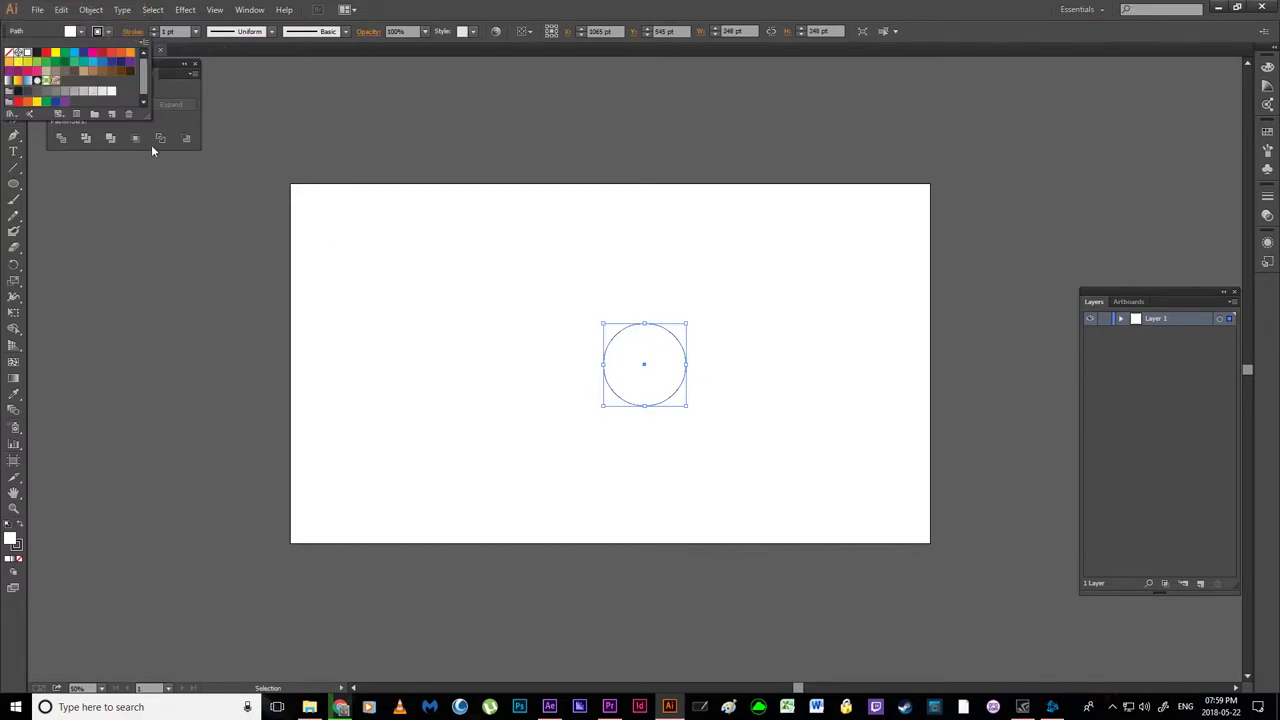
left_click(118, 52)
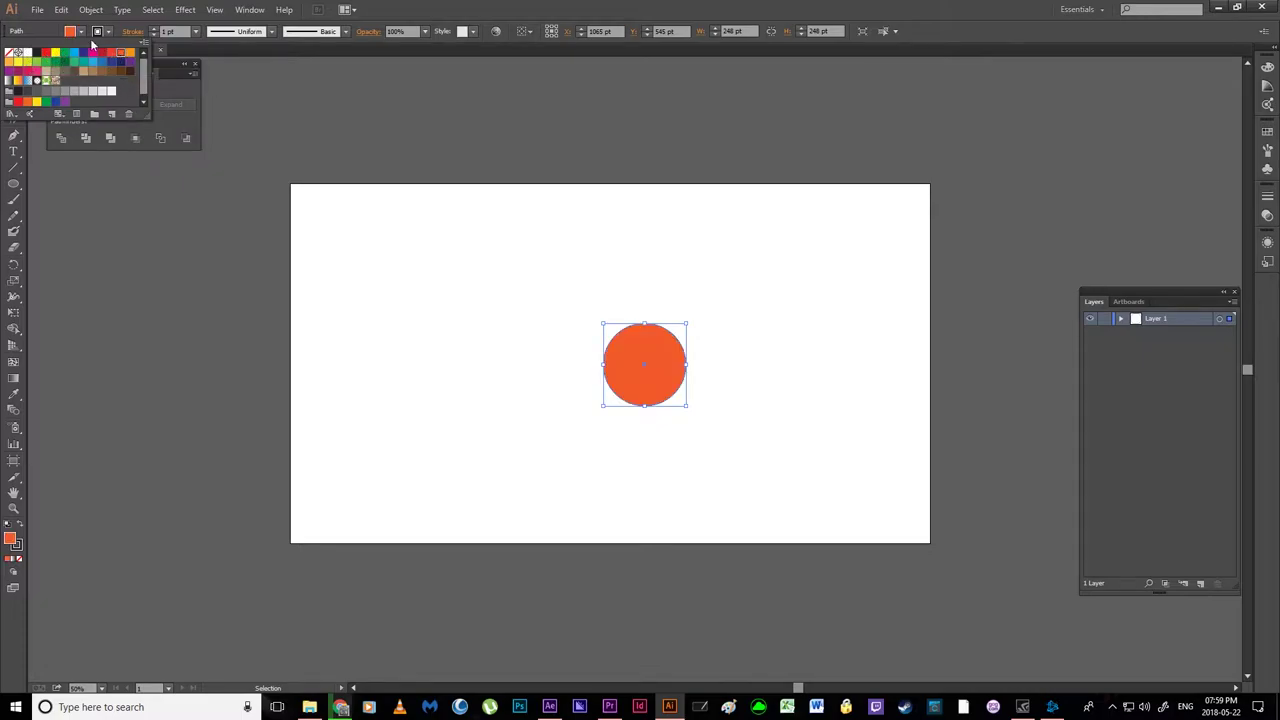
left_click(80, 31)
left_click(109, 33)
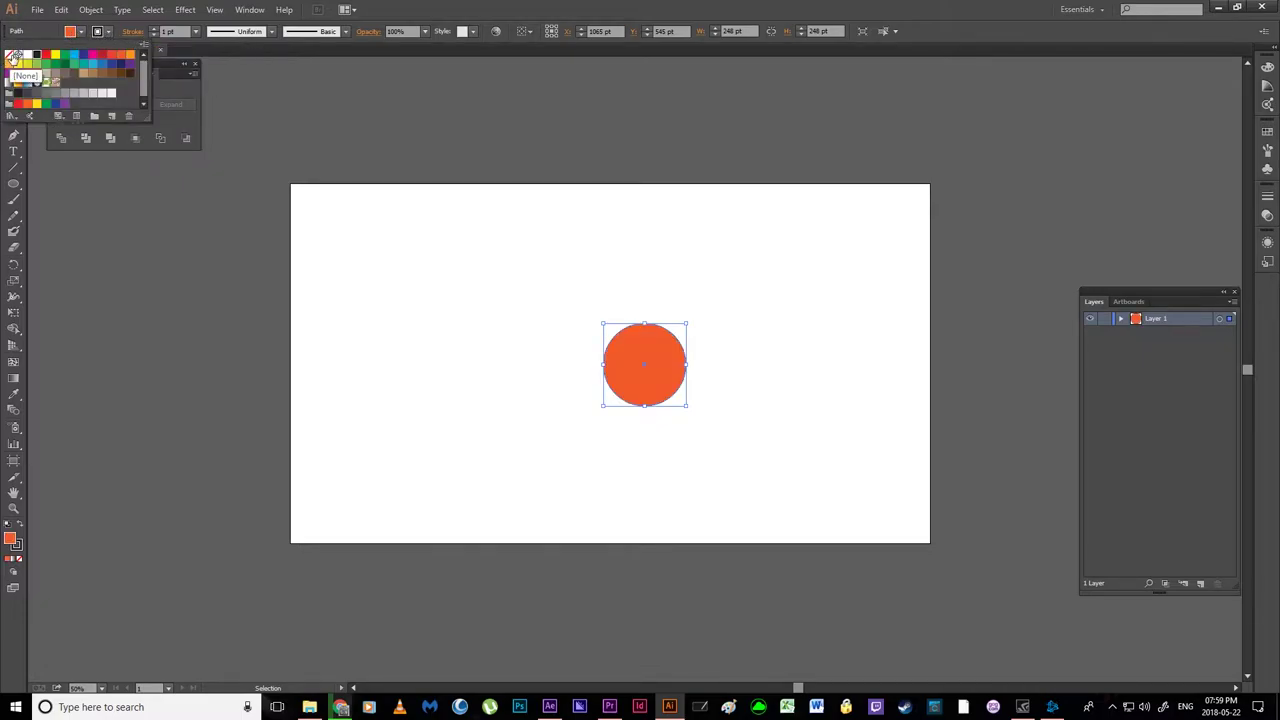
left_click(9, 54)
left_click(665, 159)
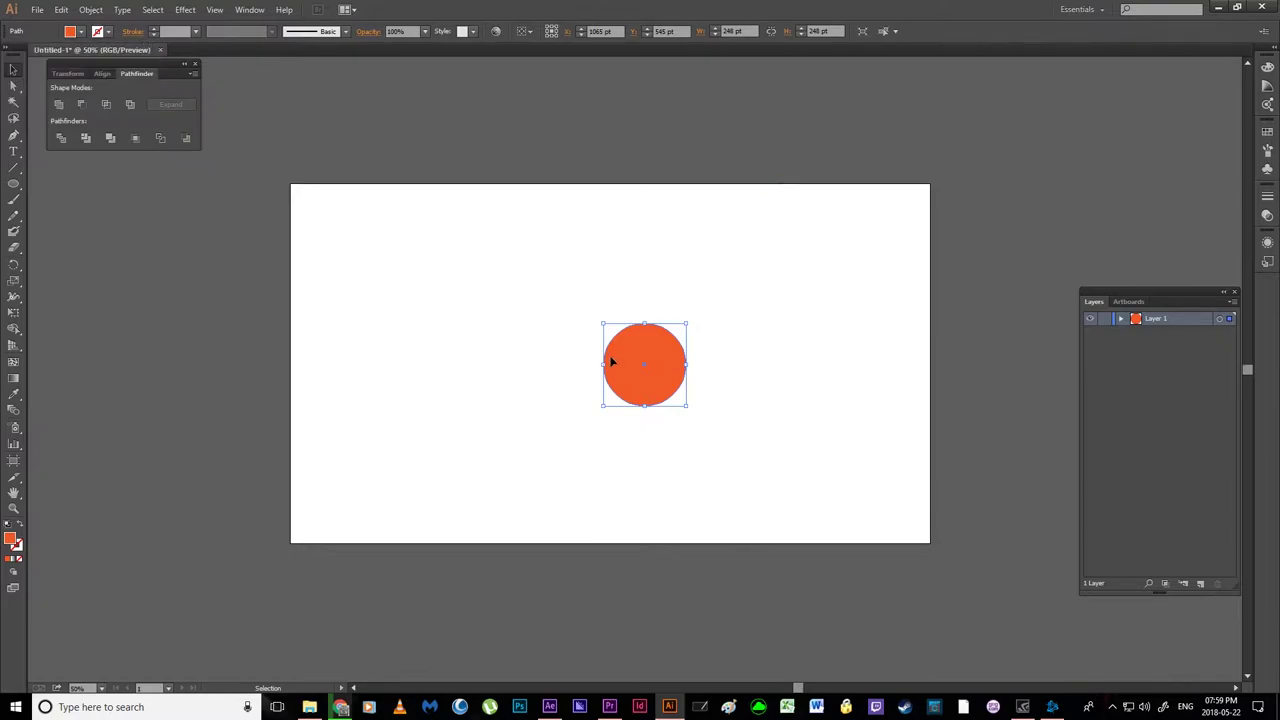
- Deselect the circle and rename its layer as Body
left_click(668, 401)
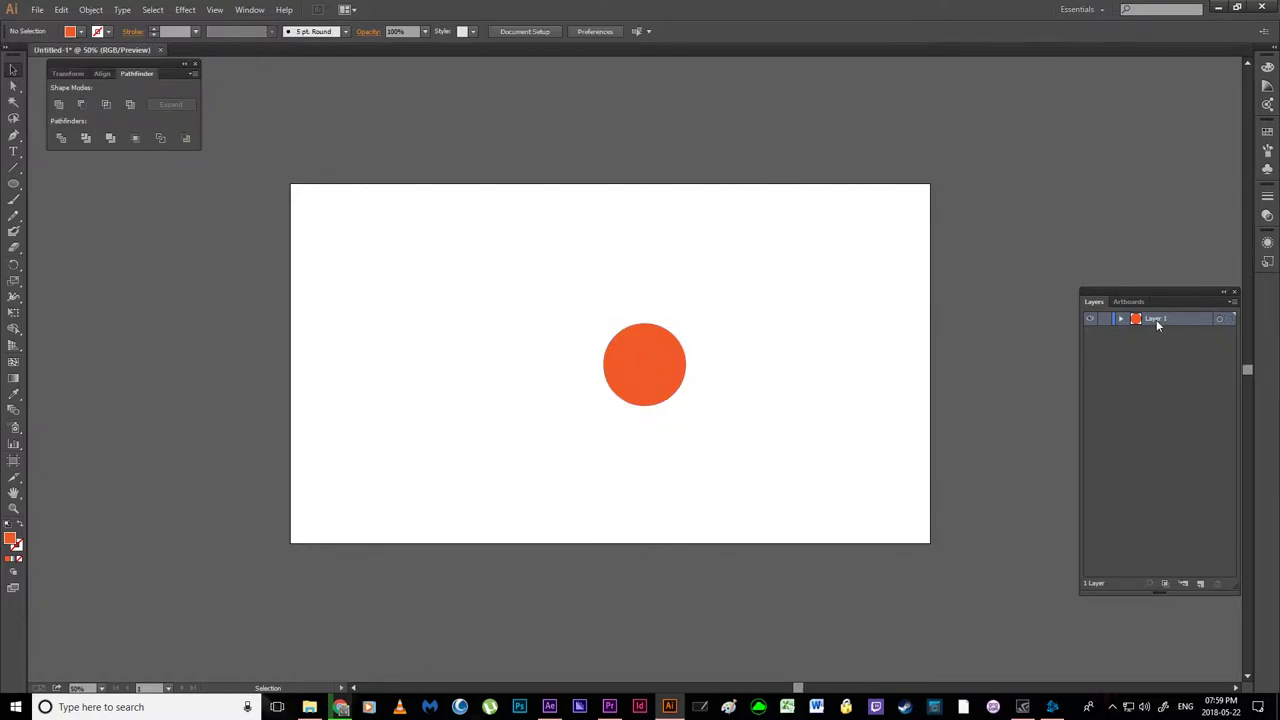
type("Body")
left_click(1144, 355)
- Draw a closed teardrop tail about 350 by 164 pt with the Pen tool, extending from the circle's left edge to a point
left_click(13, 136)
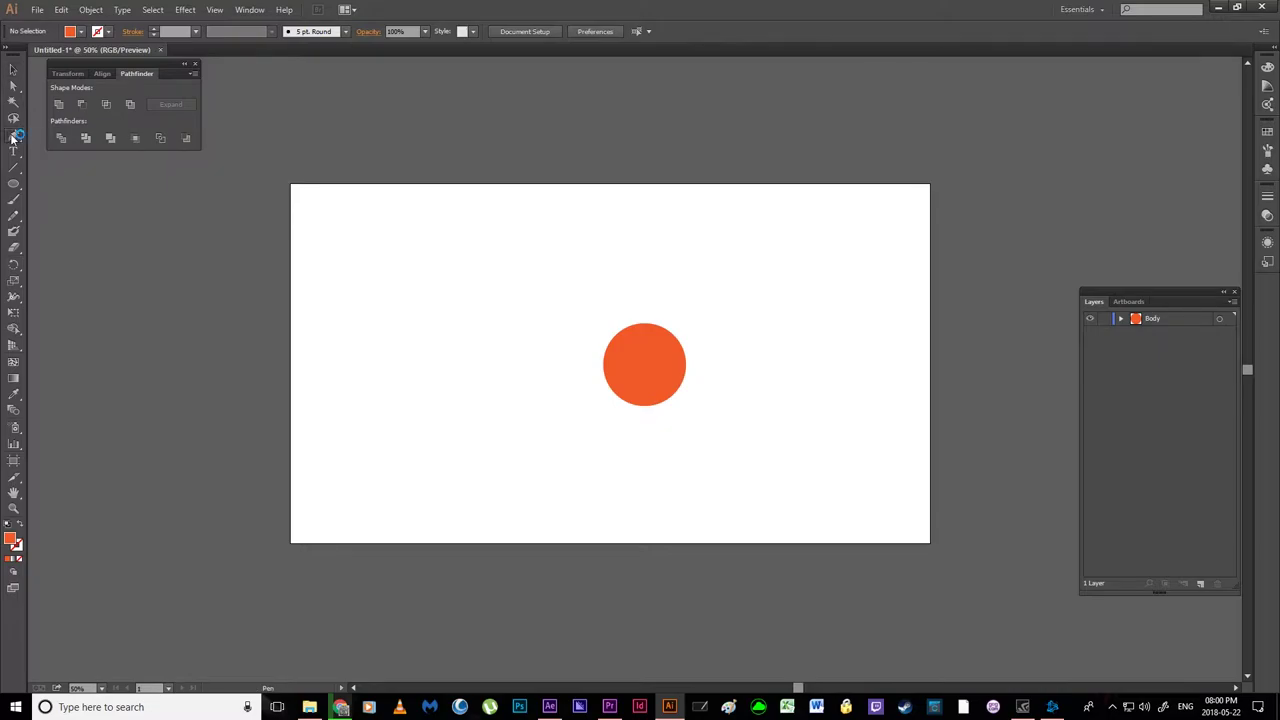
left_click(603, 366)
left_click(487, 365)
left_click_drag(487, 370, 377, 429)
left_click(487, 369)
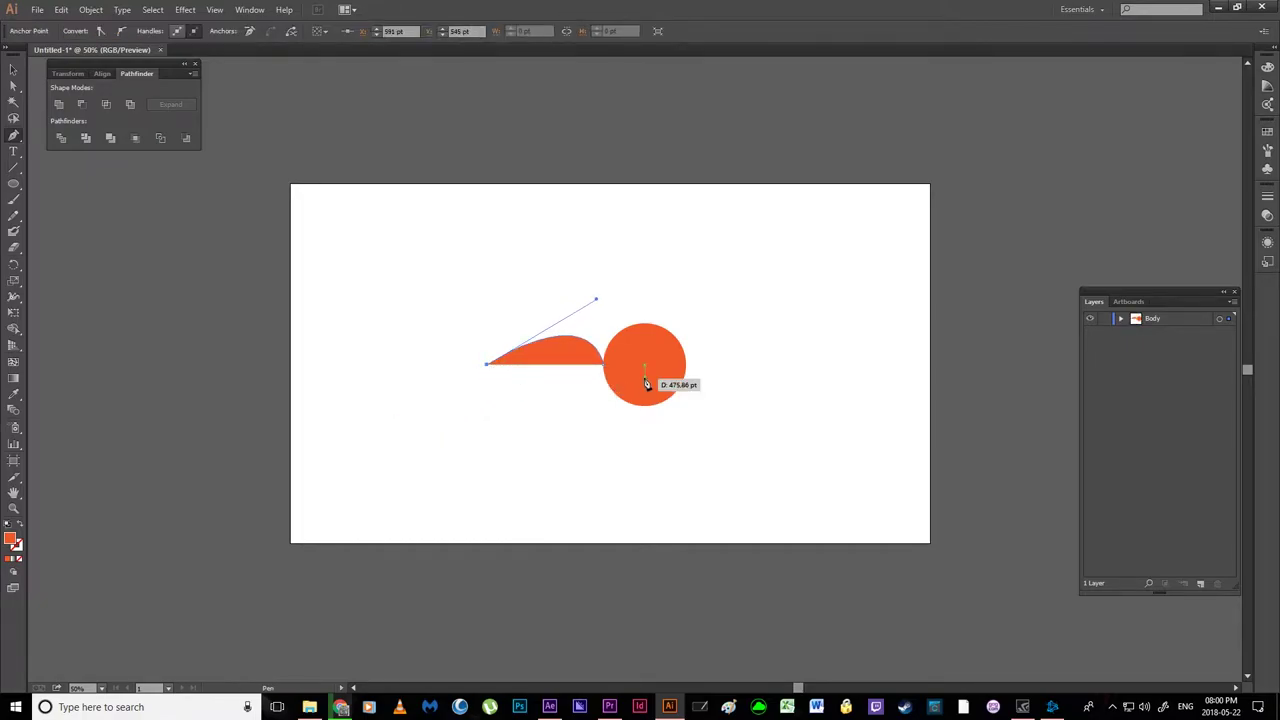
left_click_drag(604, 368, 629, 313)
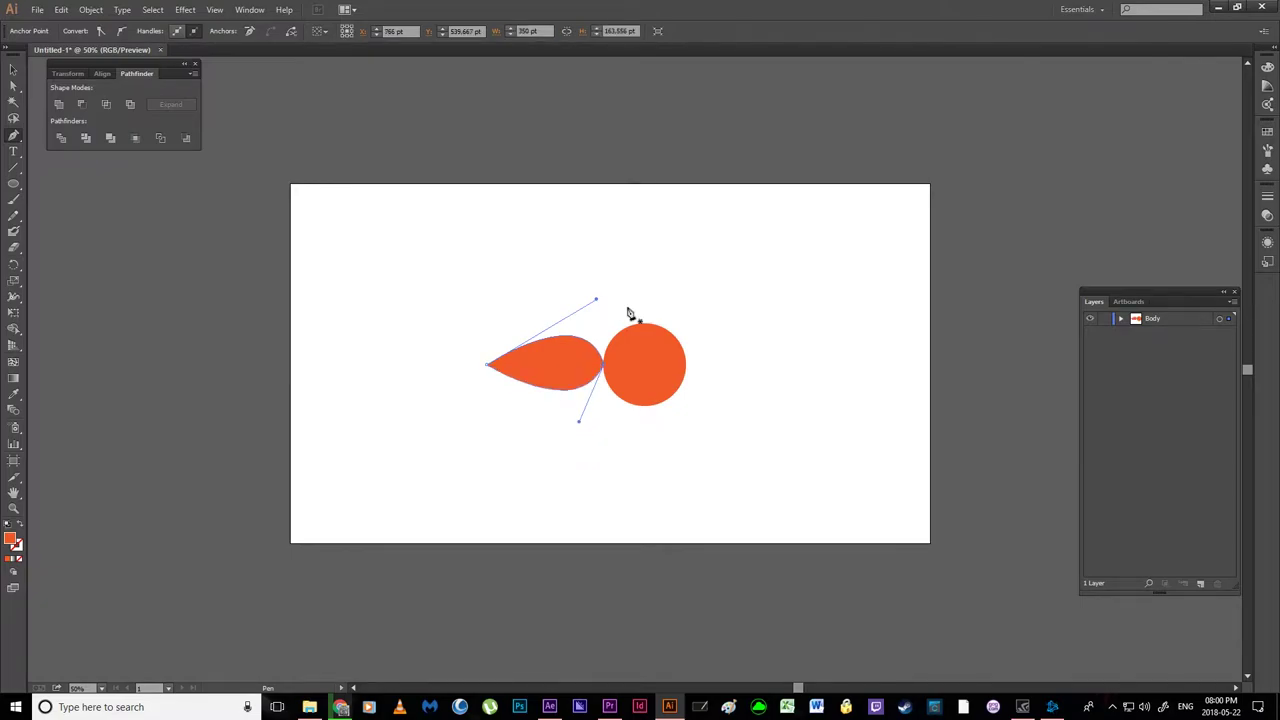
left_click(627, 307, "ctrl")
- Create a new layer above Body and move the teardrop tail shape onto it
key("v")
left_click(556, 368)
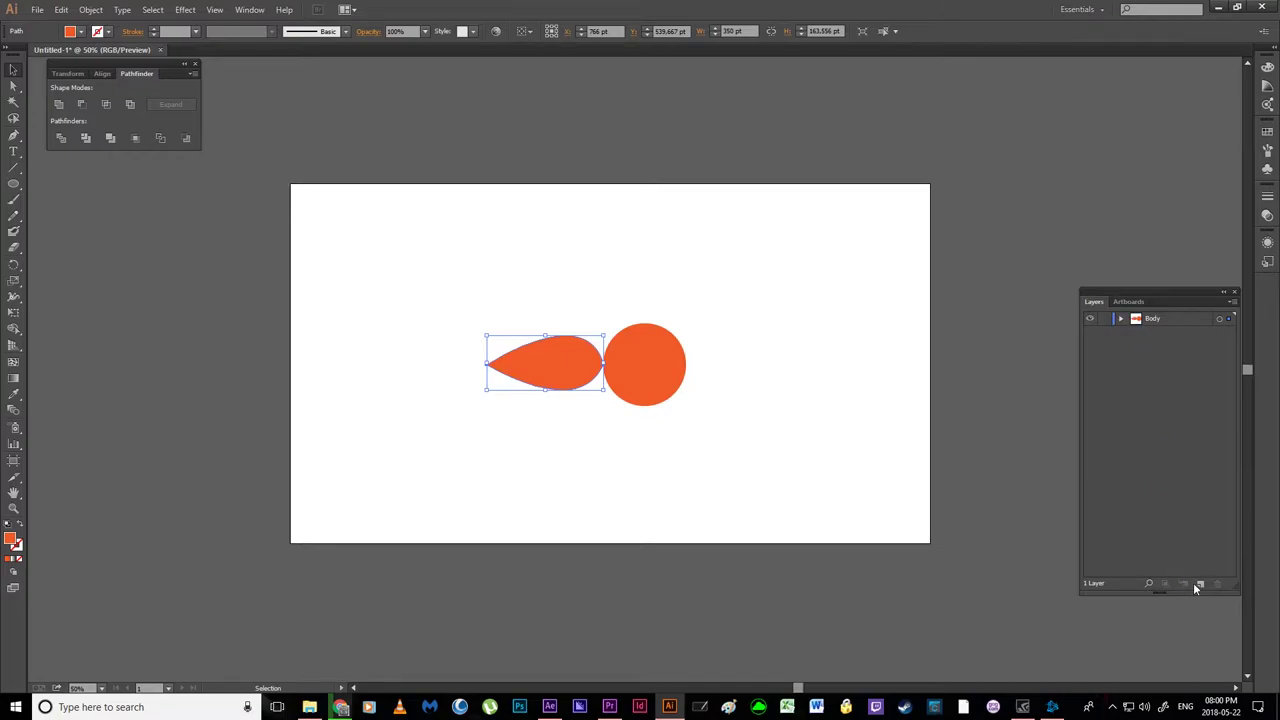
left_click(1089, 320)
left_click(1089, 320)
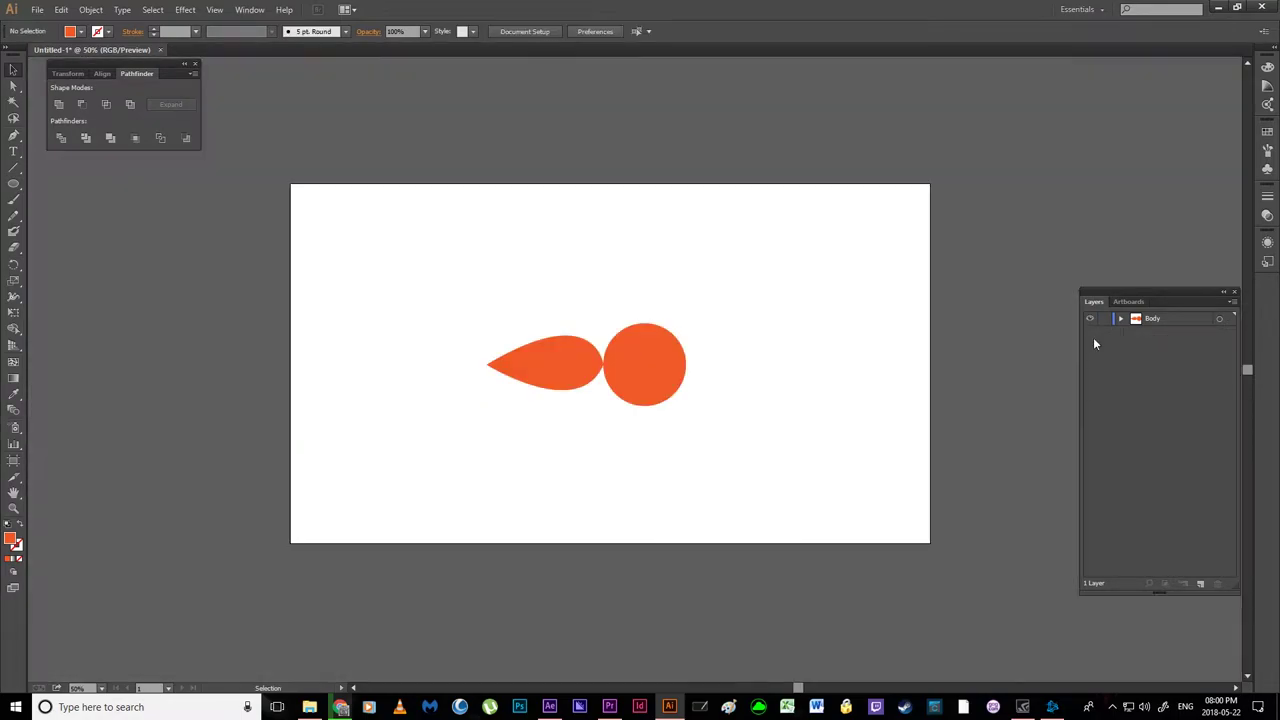
left_click(1201, 585)
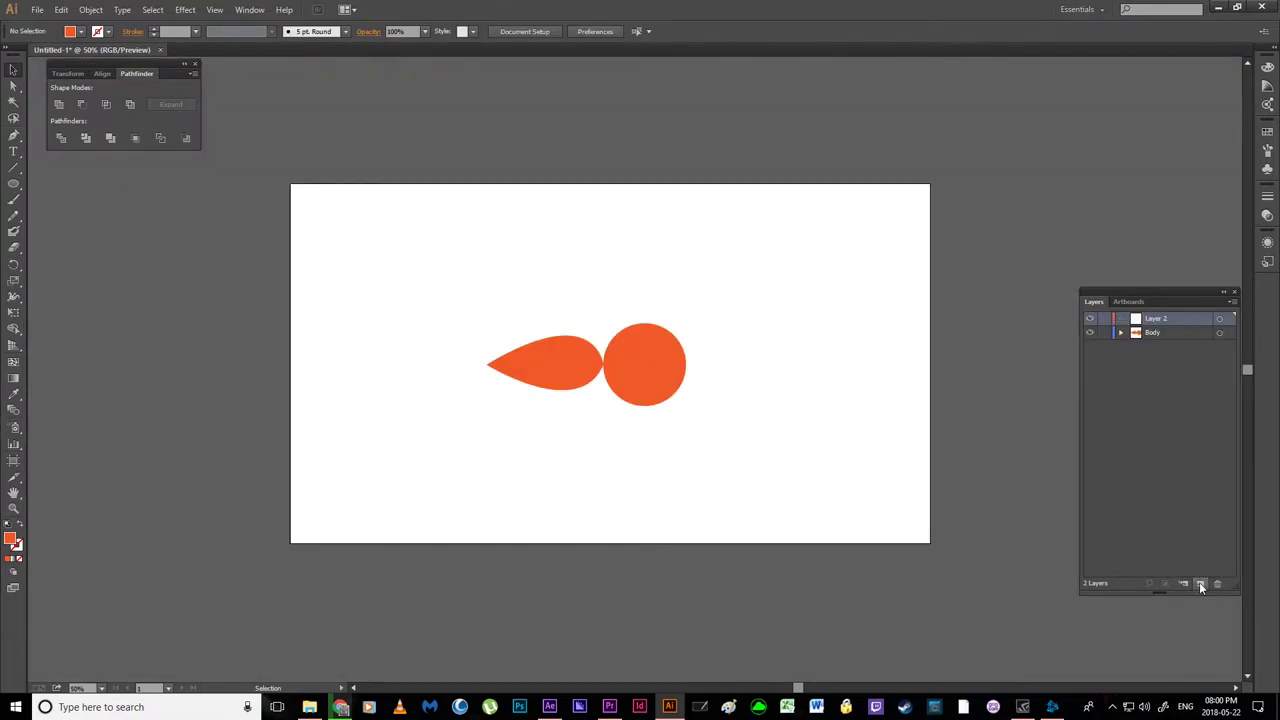
double_click(1153, 318)
left_click(560, 370)
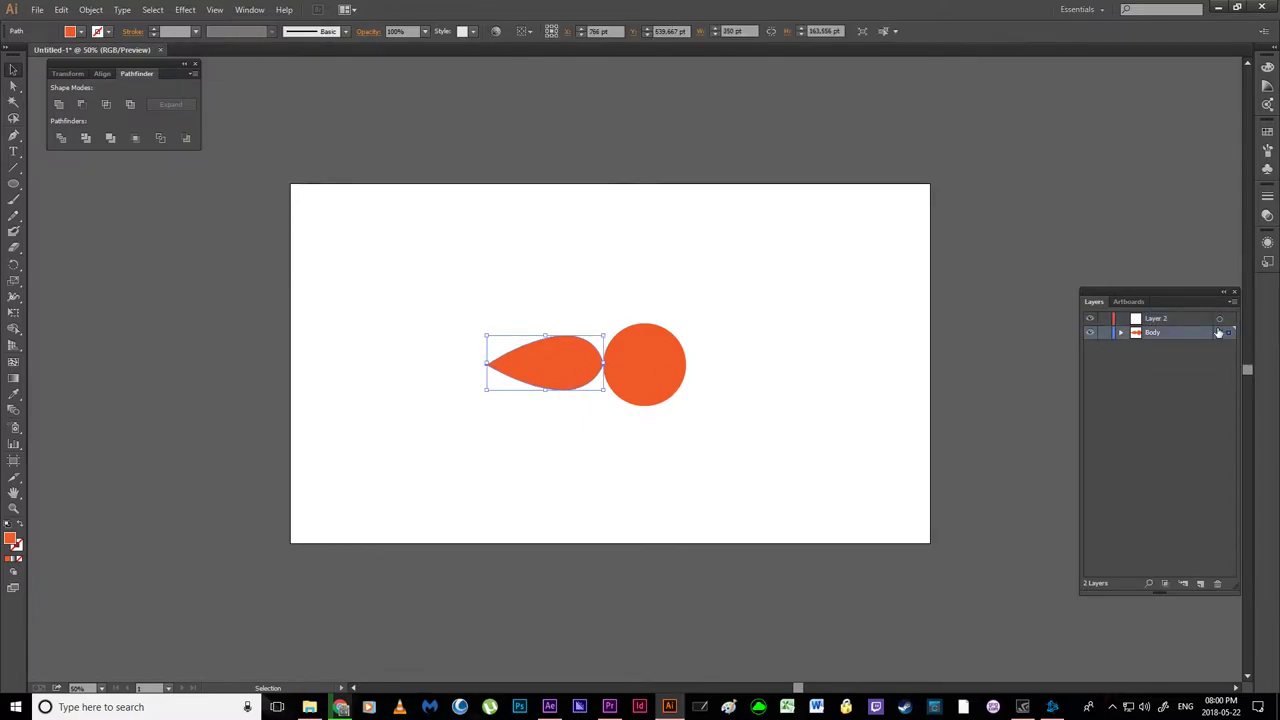
left_click(1121, 333)
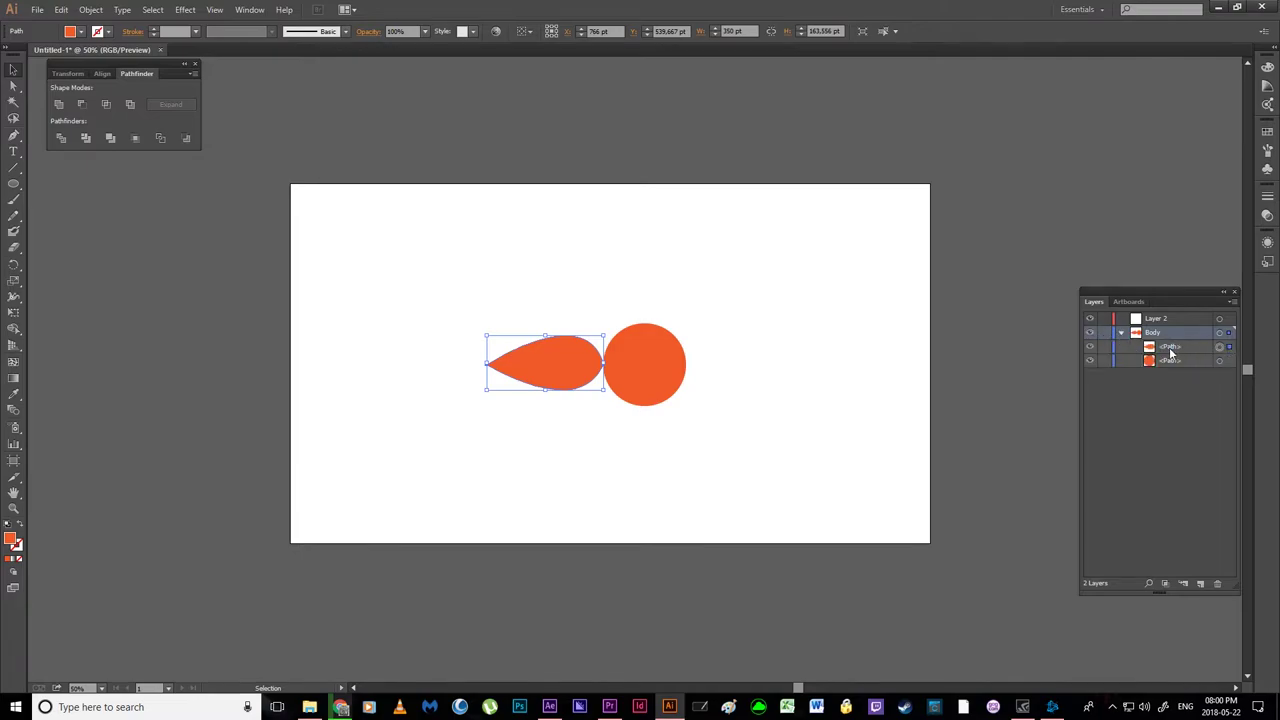
left_click_drag(1230, 338, 1230, 318)
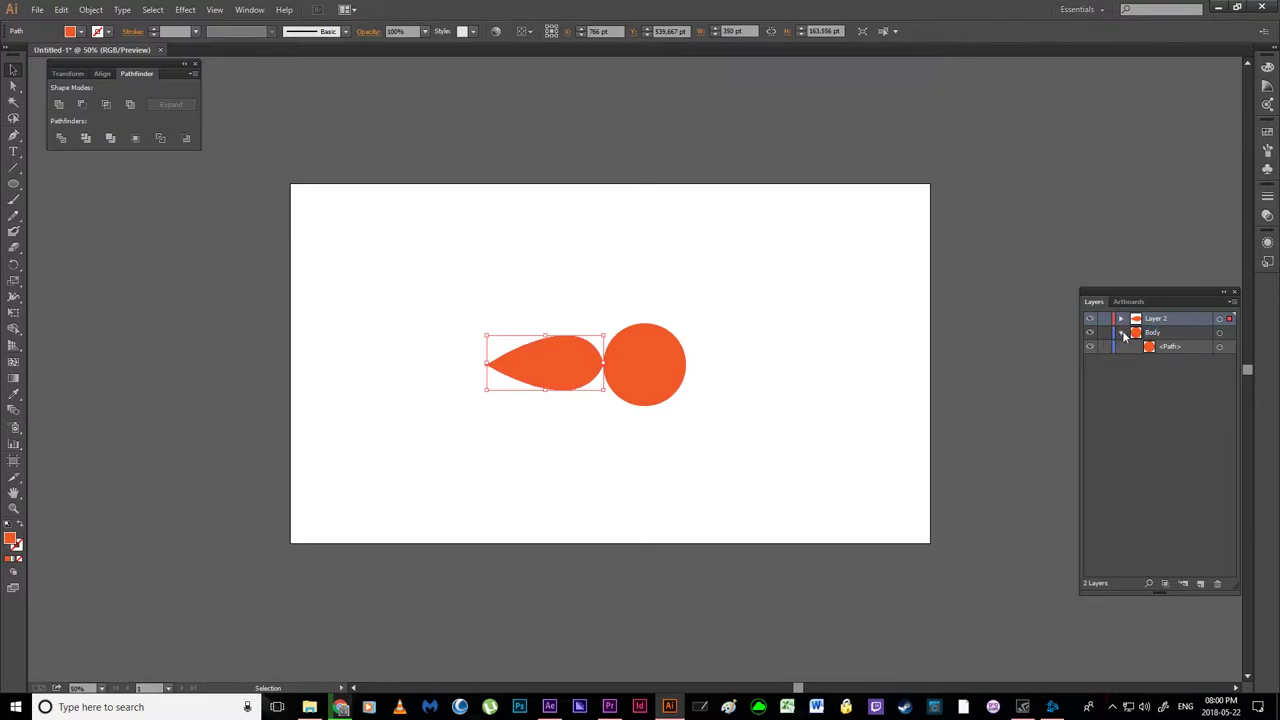
- Rename the new layer as Tail and toggle the visibility of both layers to check their contents
left_click(1121, 333)
double_click(1158, 318)
type("Tail")
key("Return")
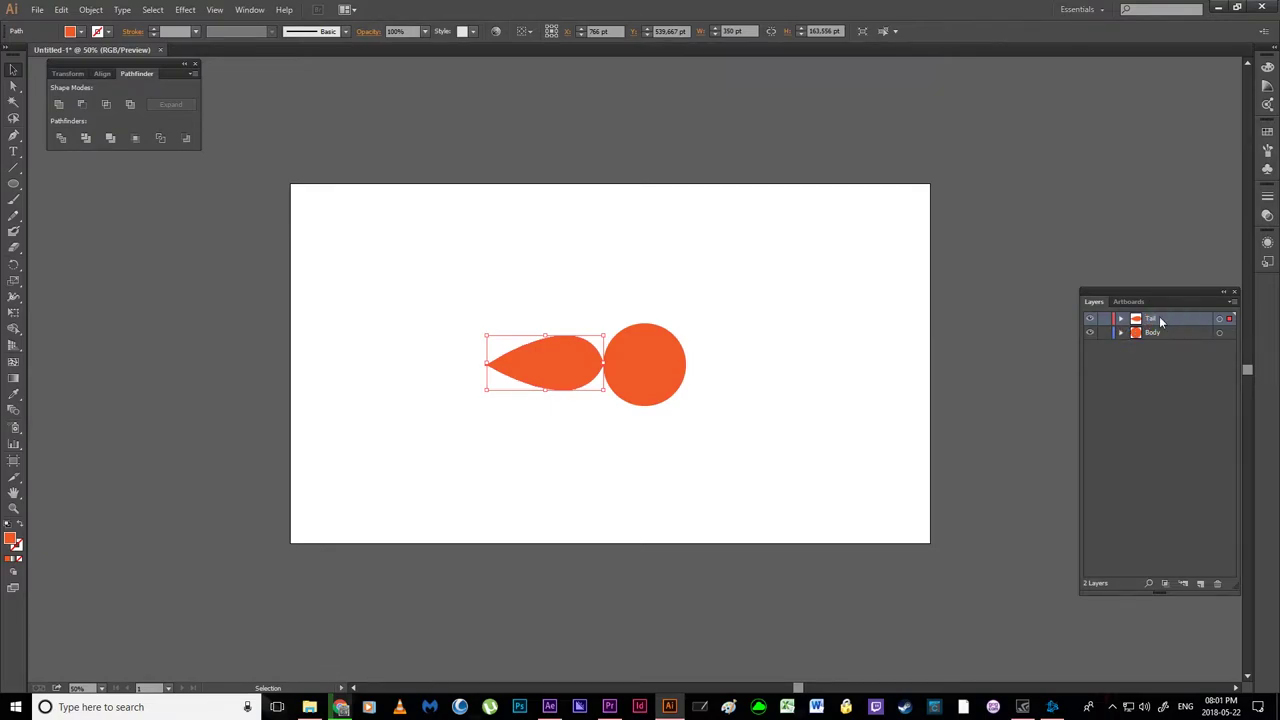
left_click(1090, 318)
left_click(1090, 318)
left_click(1090, 332)
left_click(1090, 332)
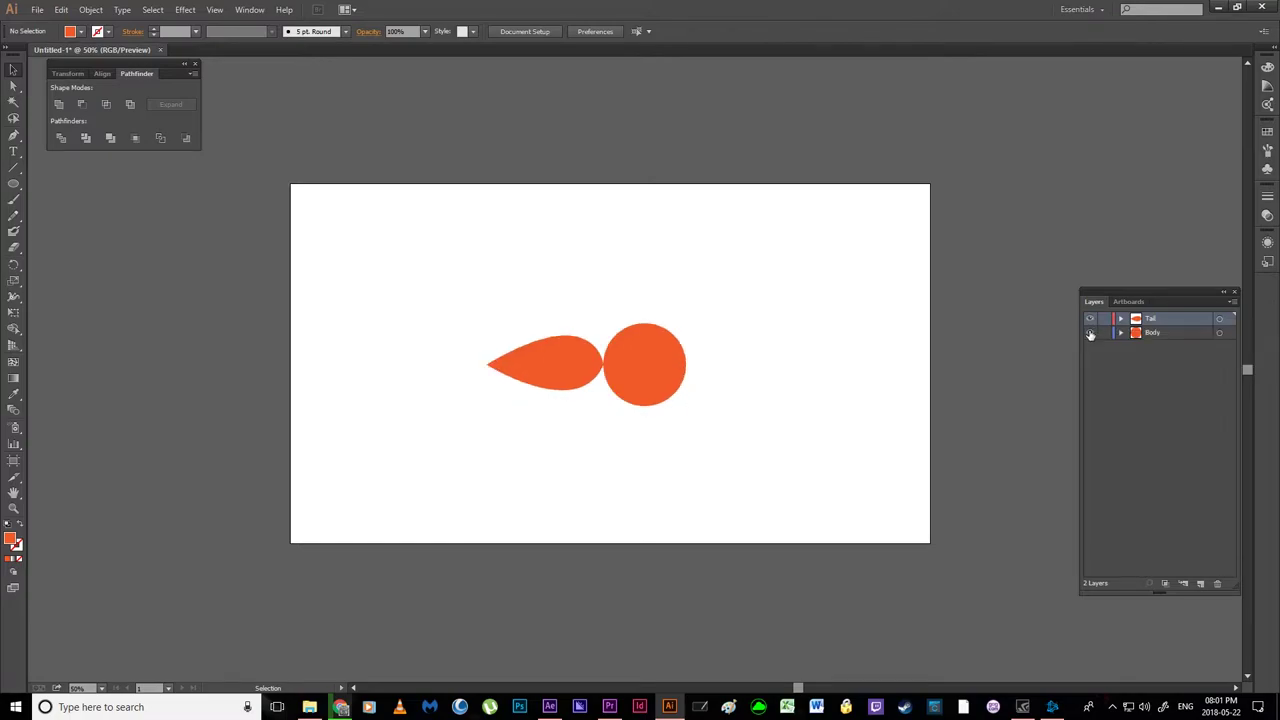
- Enlarge the tail proportionally to about 429 by 200 pt and shift it slightly right and down against the circle
left_click(547, 387)
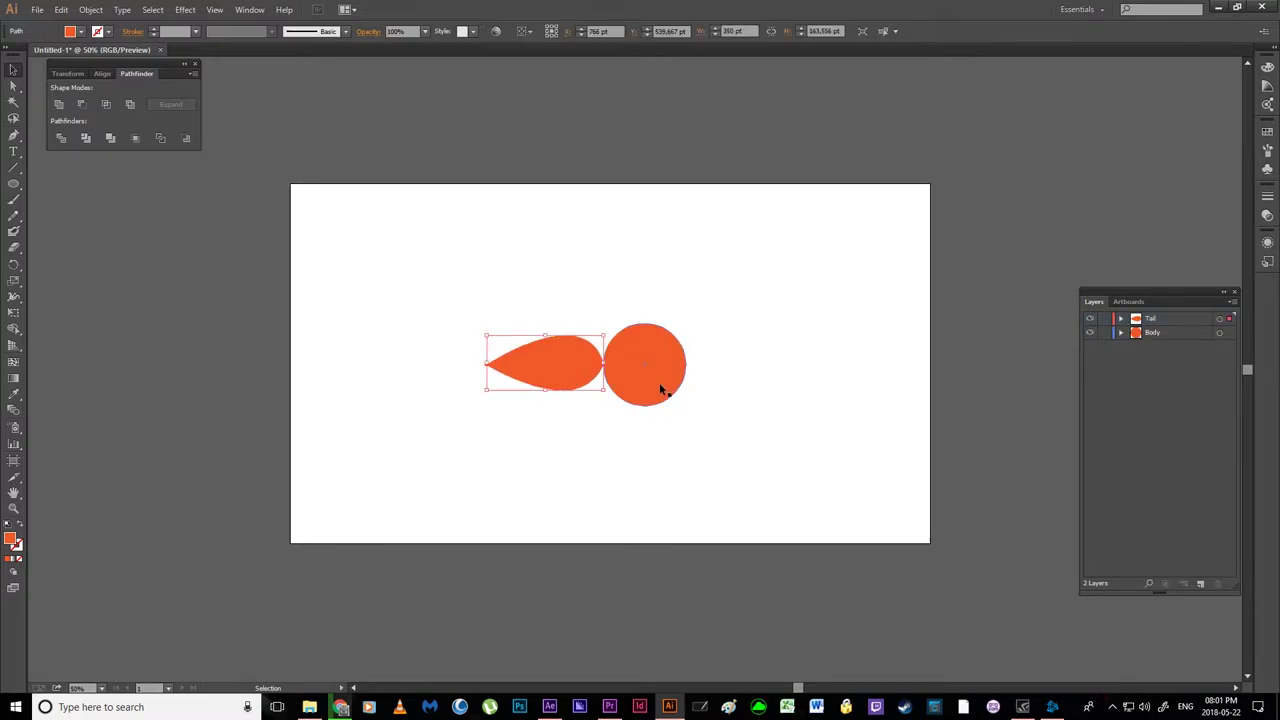
mouse_move(486, 364)
left_mouse_down()
mouse_move(443, 368)
mouse_move(462, 367)
left_mouse_up()
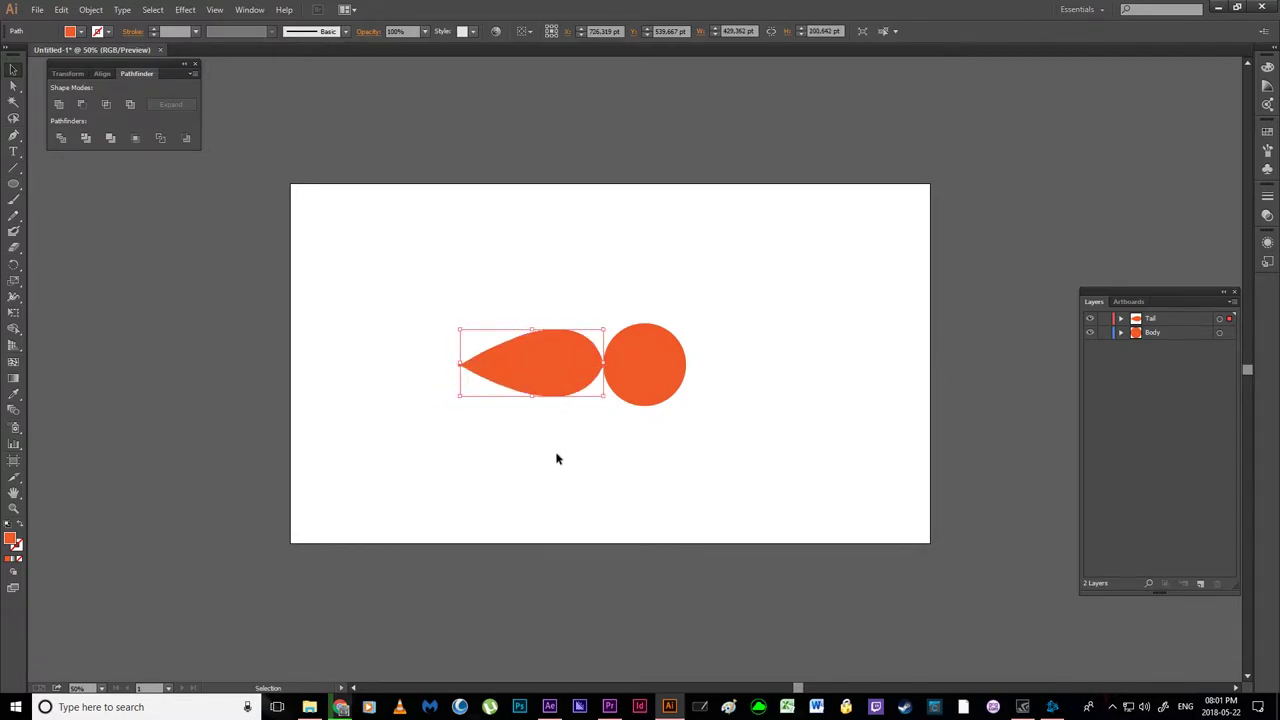
left_click(567, 446)
left_click(549, 384)
left_click(663, 449)
left_click(566, 386)
left_click(657, 515)
left_click_drag(562, 394, 567, 392)
left_click(635, 451)
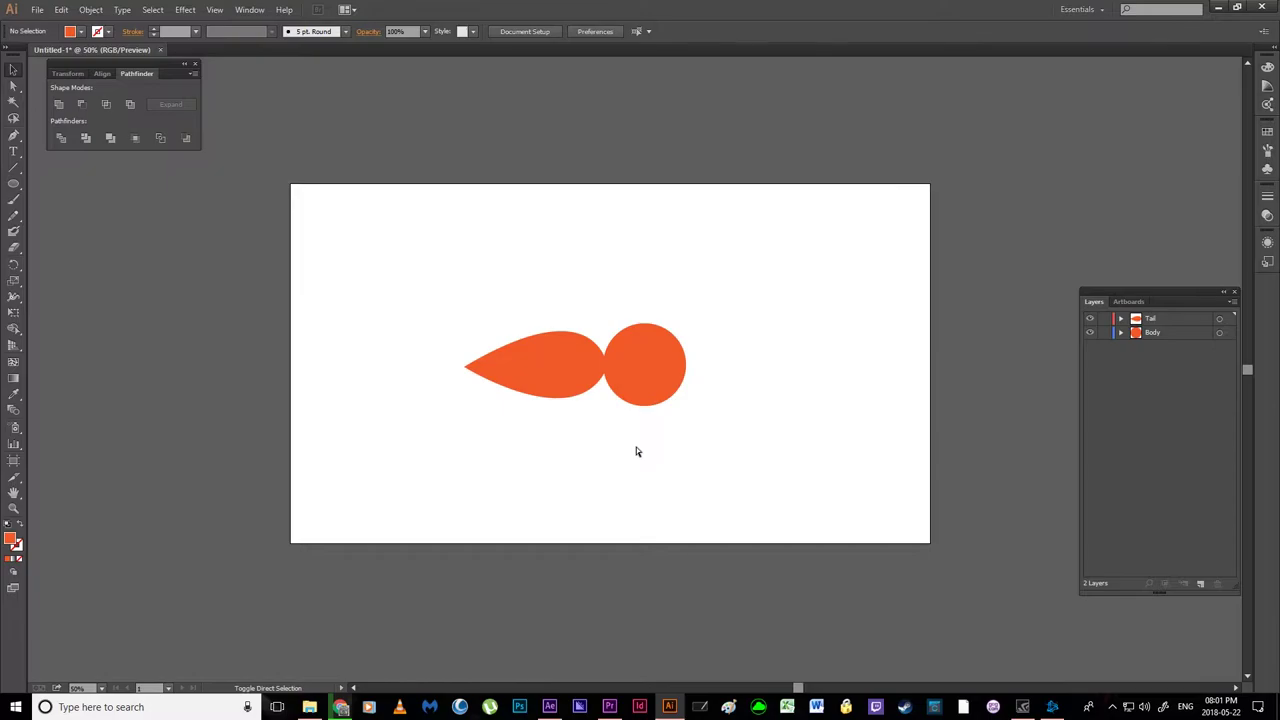
- Save the document to the Desktop as Ball and Tail 2 in Adobe Illustrator format with the default Illustrator CC options
key("ctrl+s")
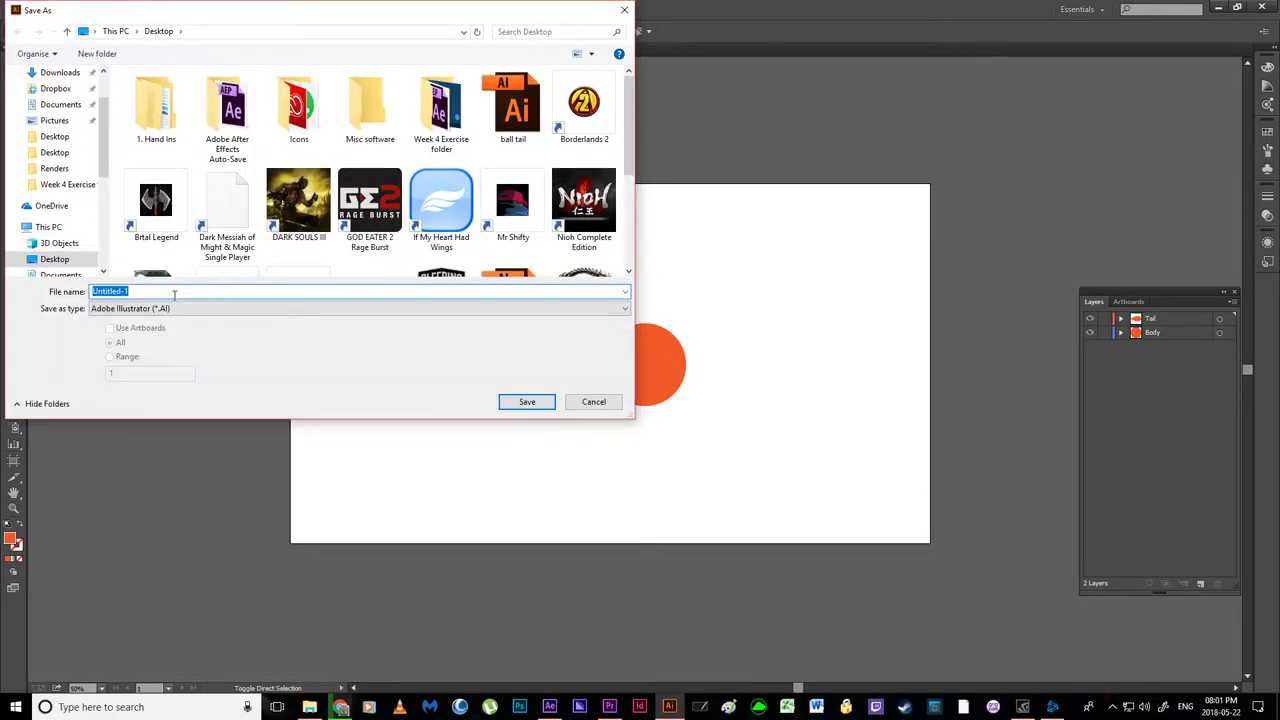
type("Ball and Tail 2")
key("Return")
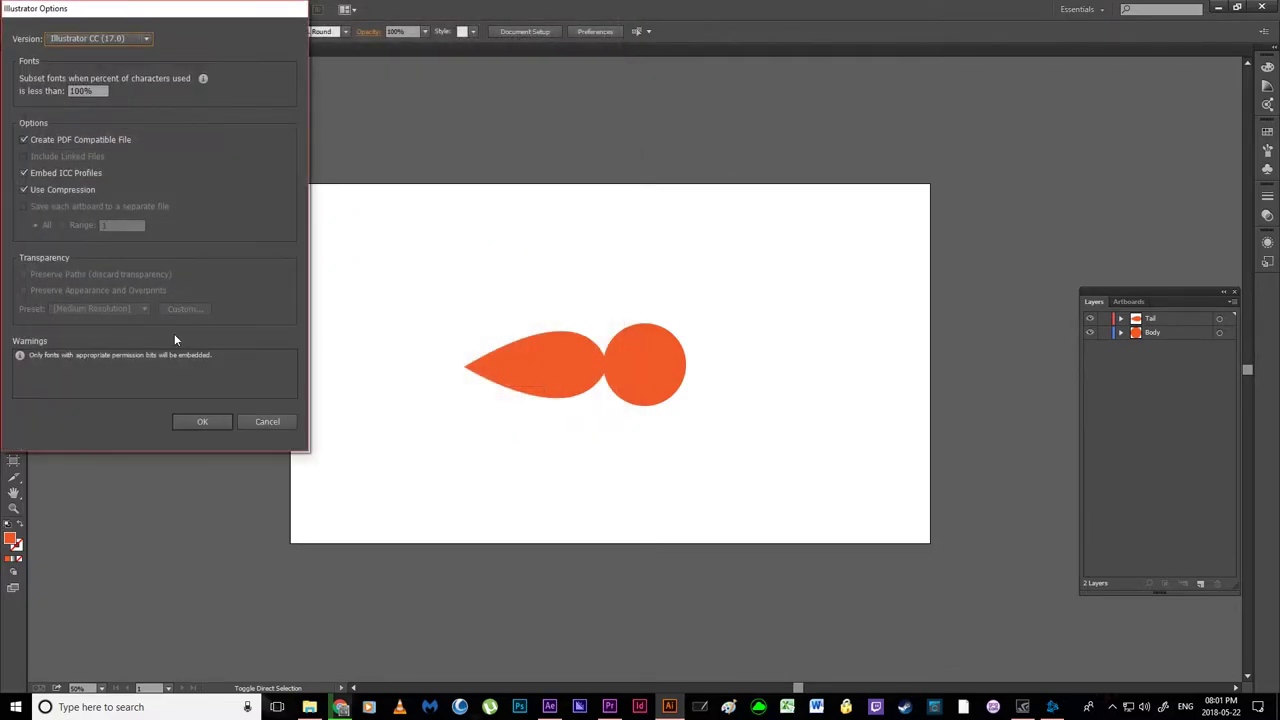
left_click(205, 421)
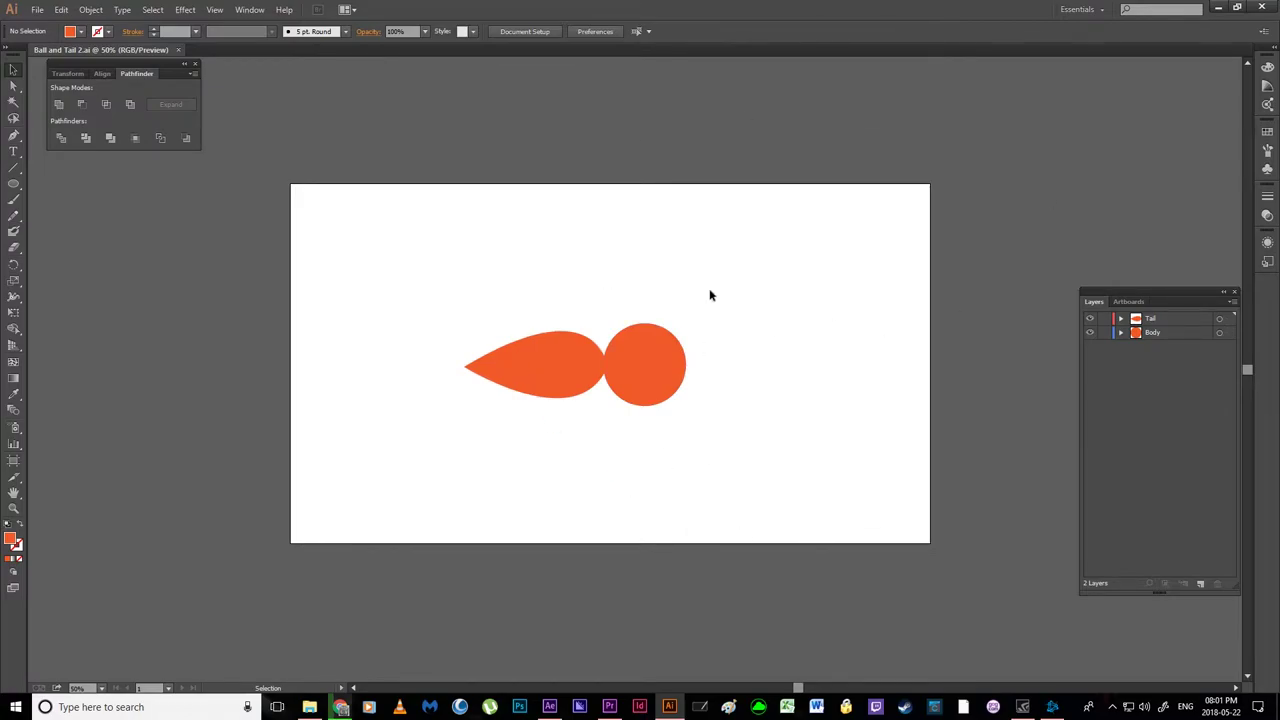
- Switch to After Effects and import the Ball and Tail 2 Illustrator file from the Desktop as Composition - Retain Layer Sizes
left_click(1220, 9)
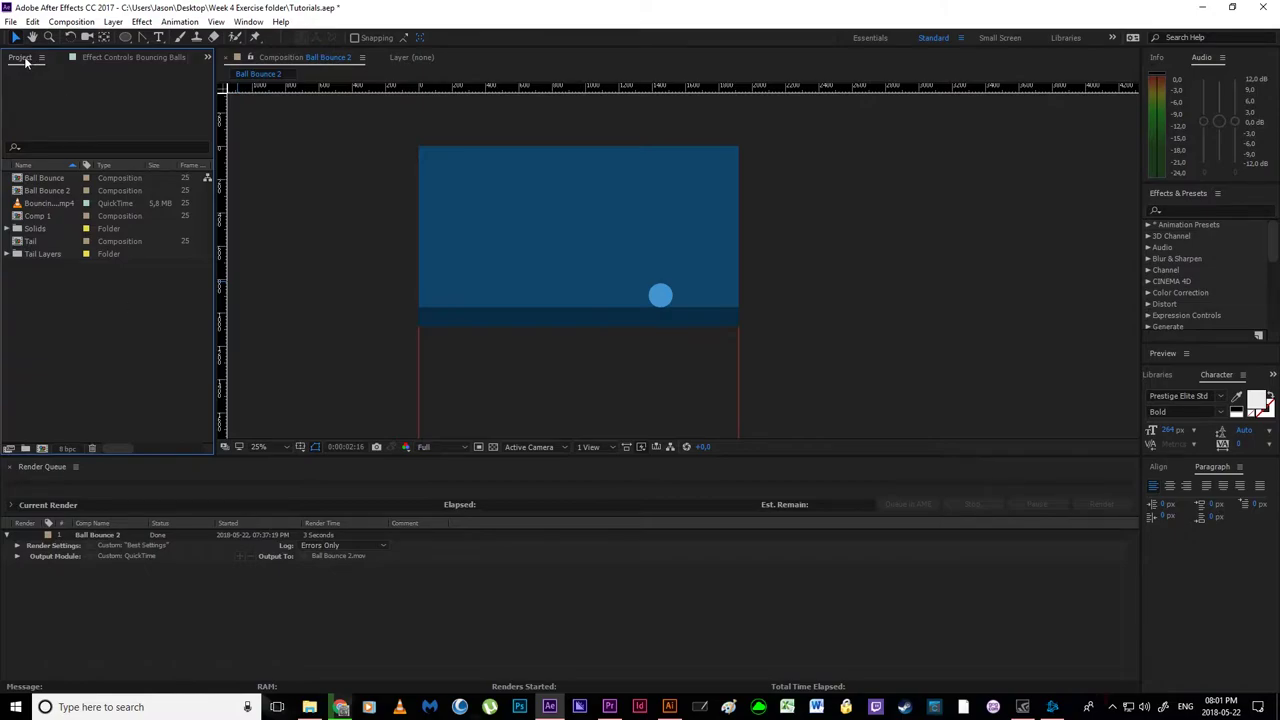
left_click(594, 433)
left_click(10, 21)
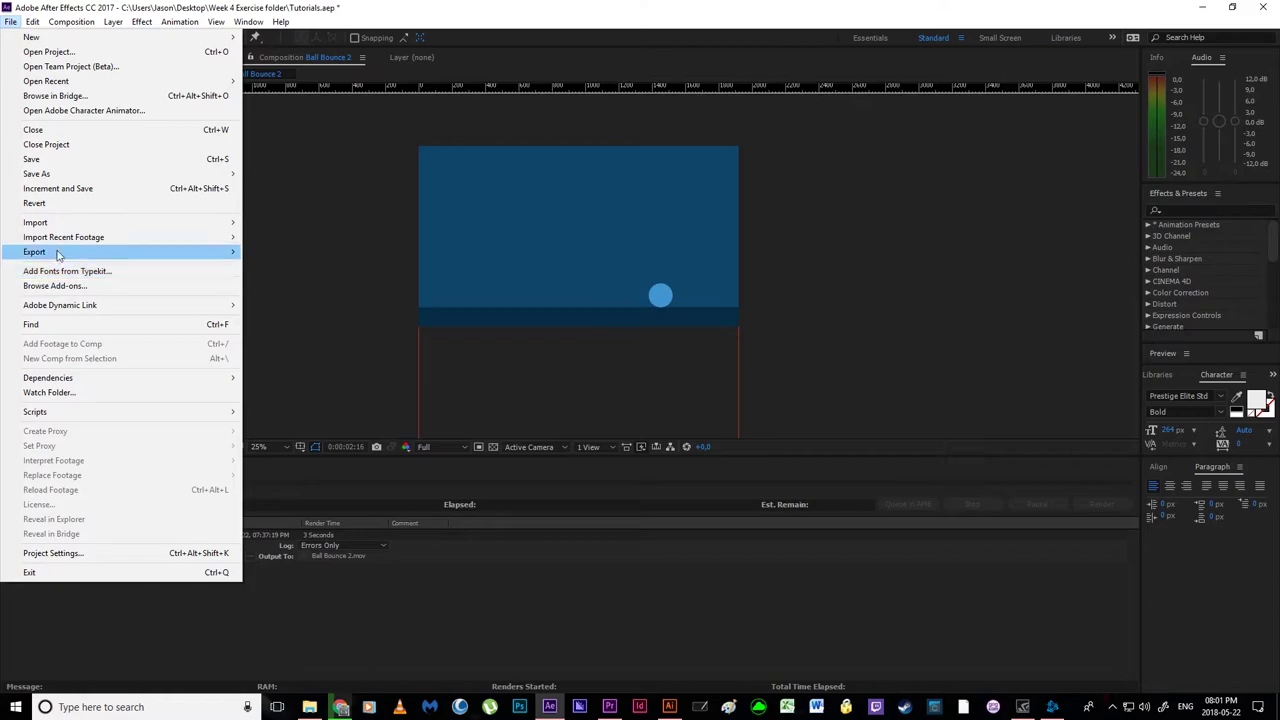
mouse_move(55, 225)
left_click(296, 222)
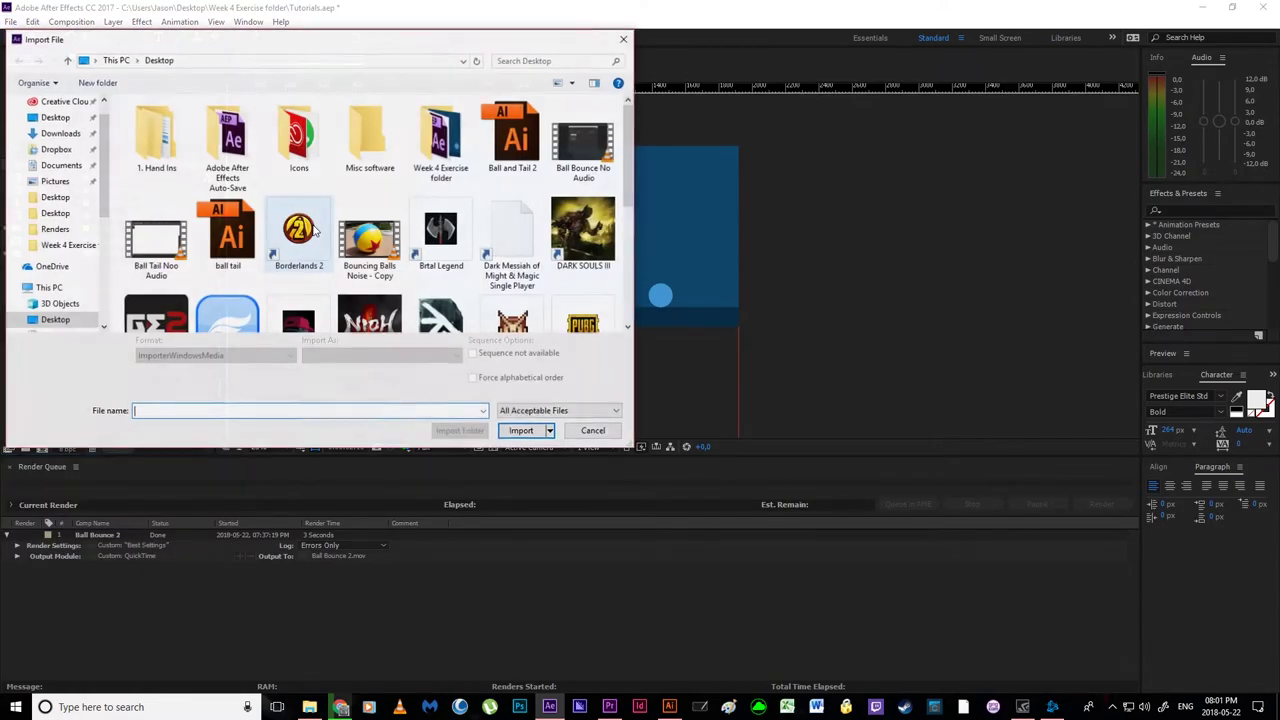
left_click(512, 165)
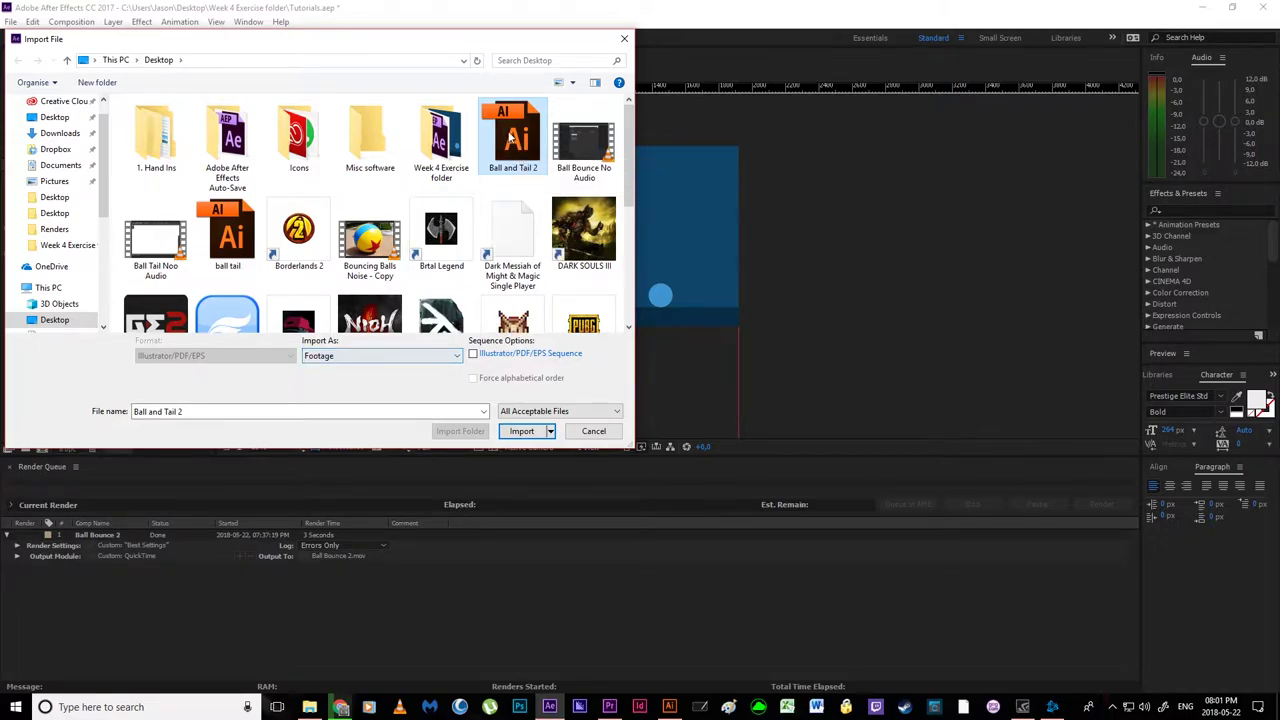
left_click(350, 363)
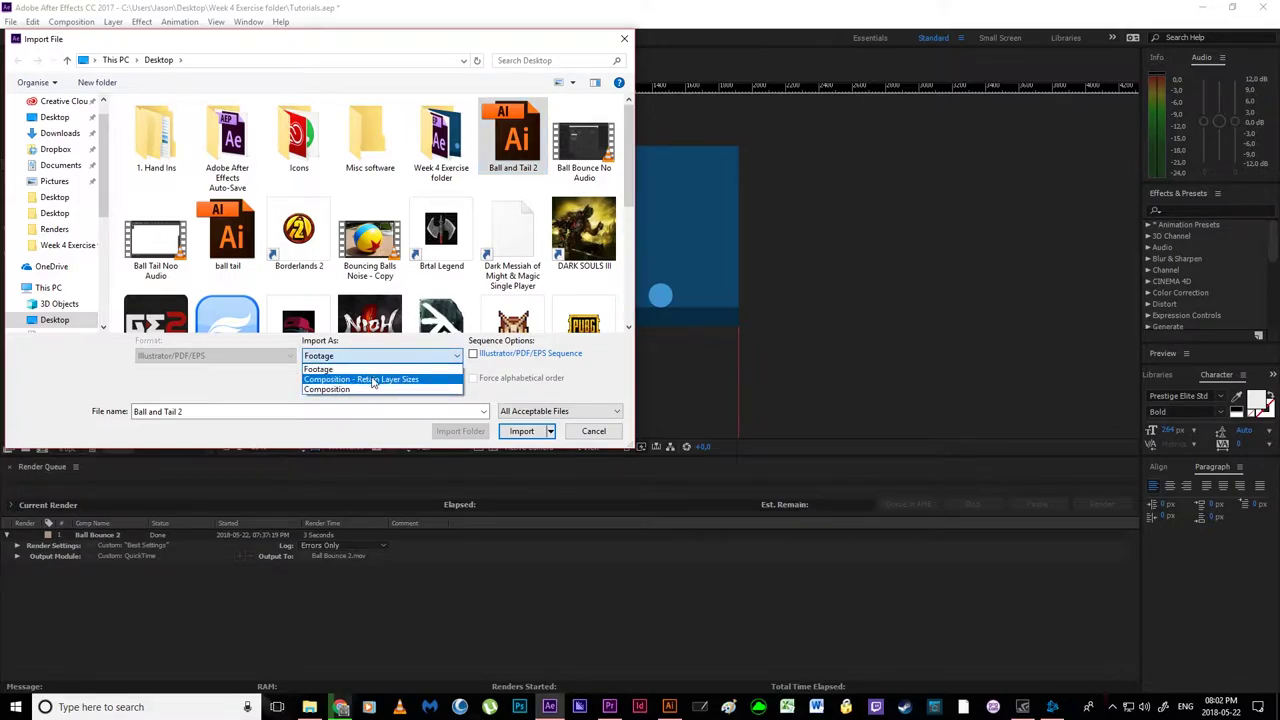
left_click(372, 381)
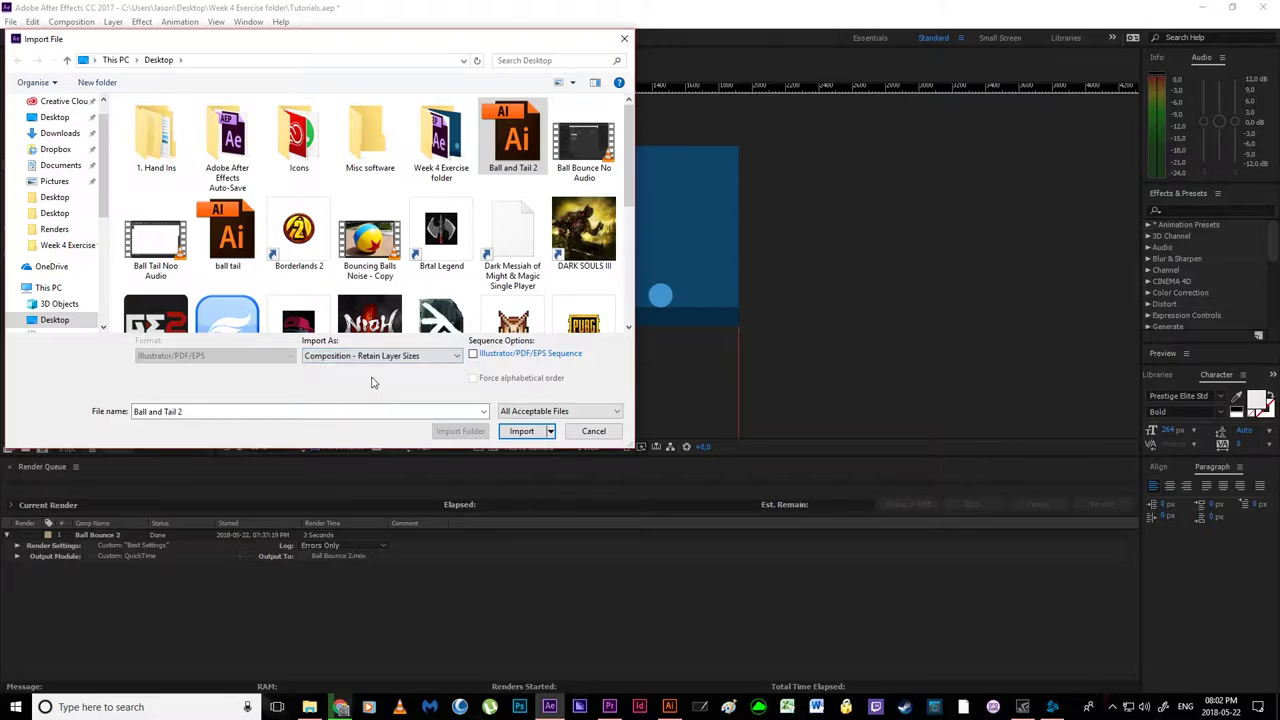
left_click(528, 432)
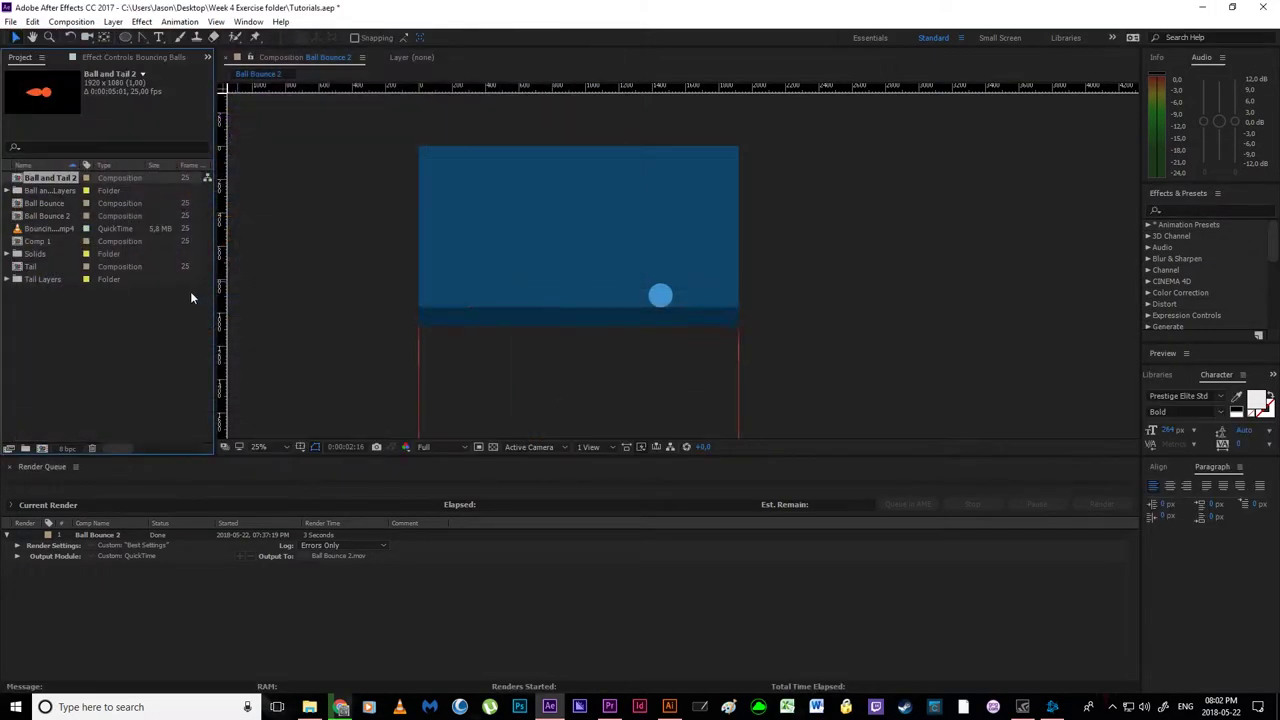
- Open the imported Ball and Tail 2 composition, check its two layers, and parent the Tail layer to Body
double_click(65, 180)
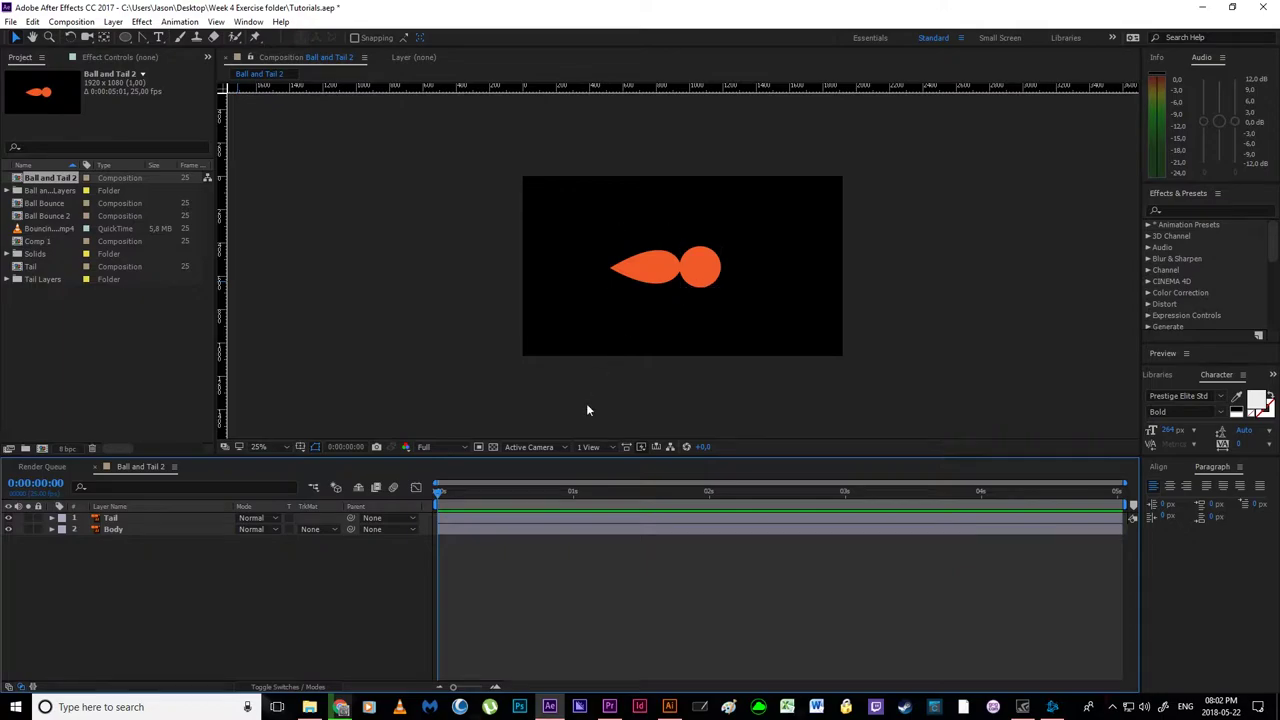
left_click(150, 517)
left_click(152, 529)
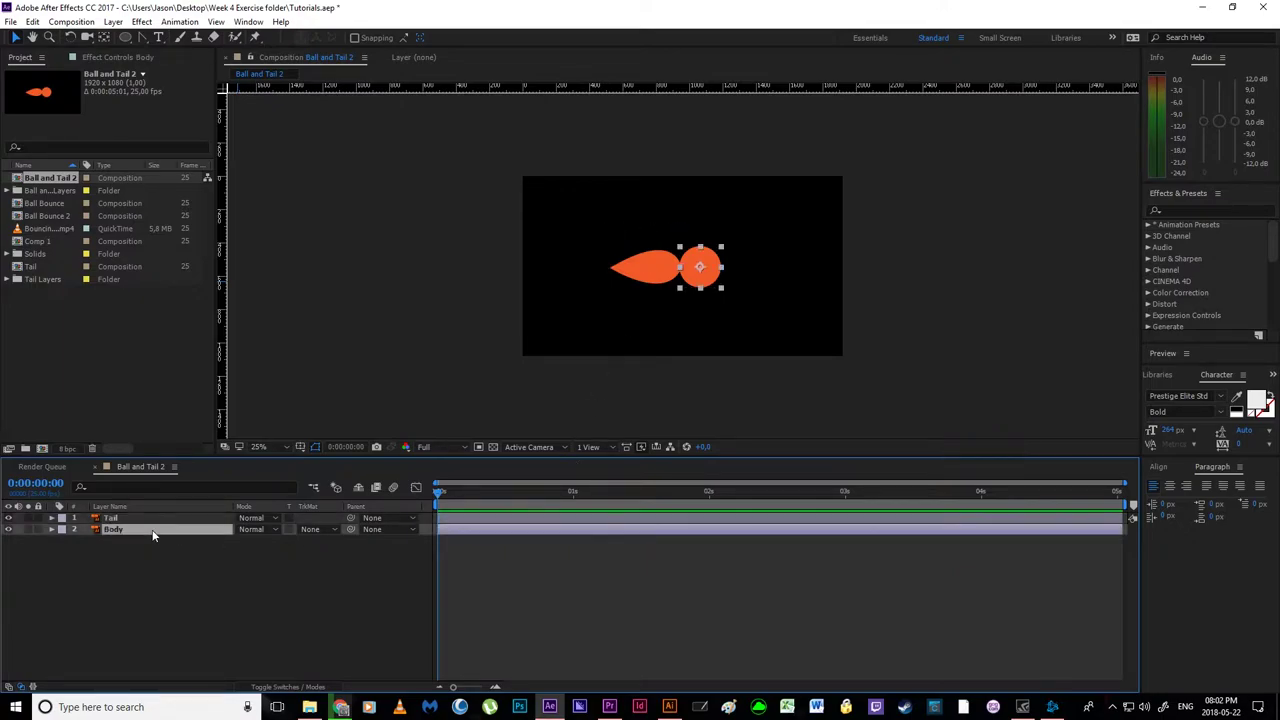
left_click(188, 628)
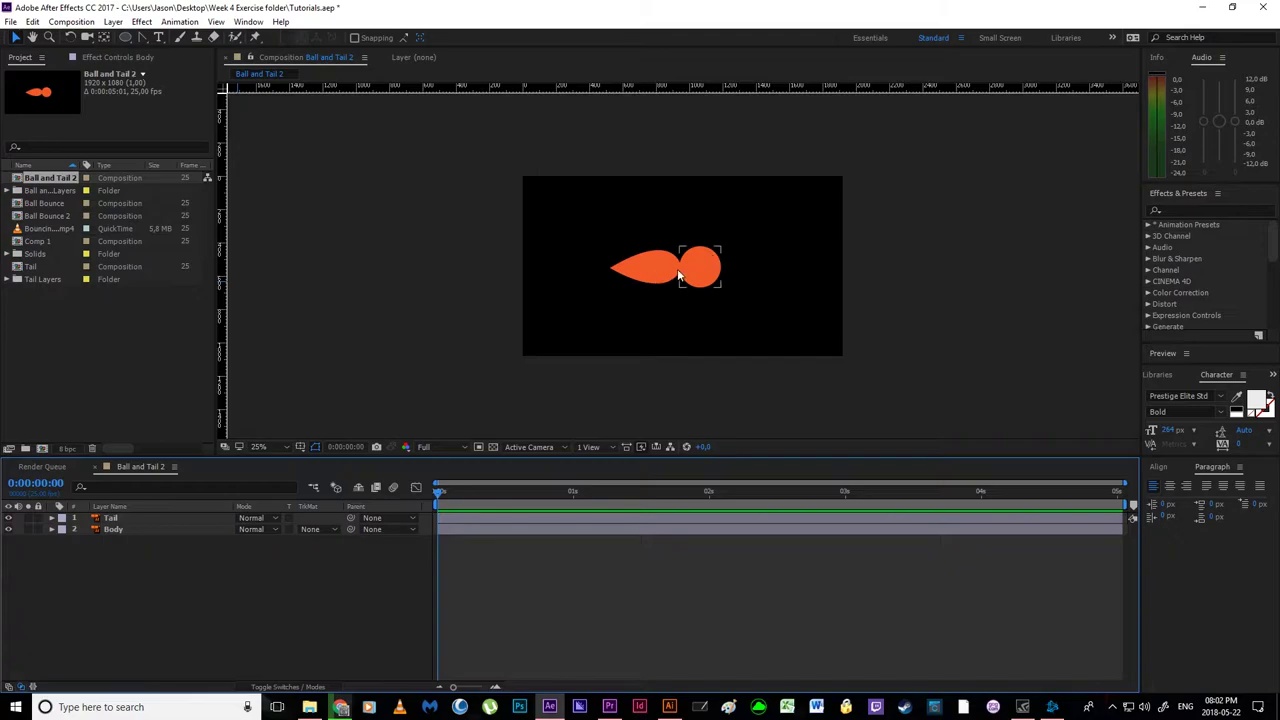
left_click(180, 518)
left_click_drag(350, 519, 174, 528)
- Add a null object above the Body layer and parent Body to it
left_click(174, 528)
right_click(171, 571)
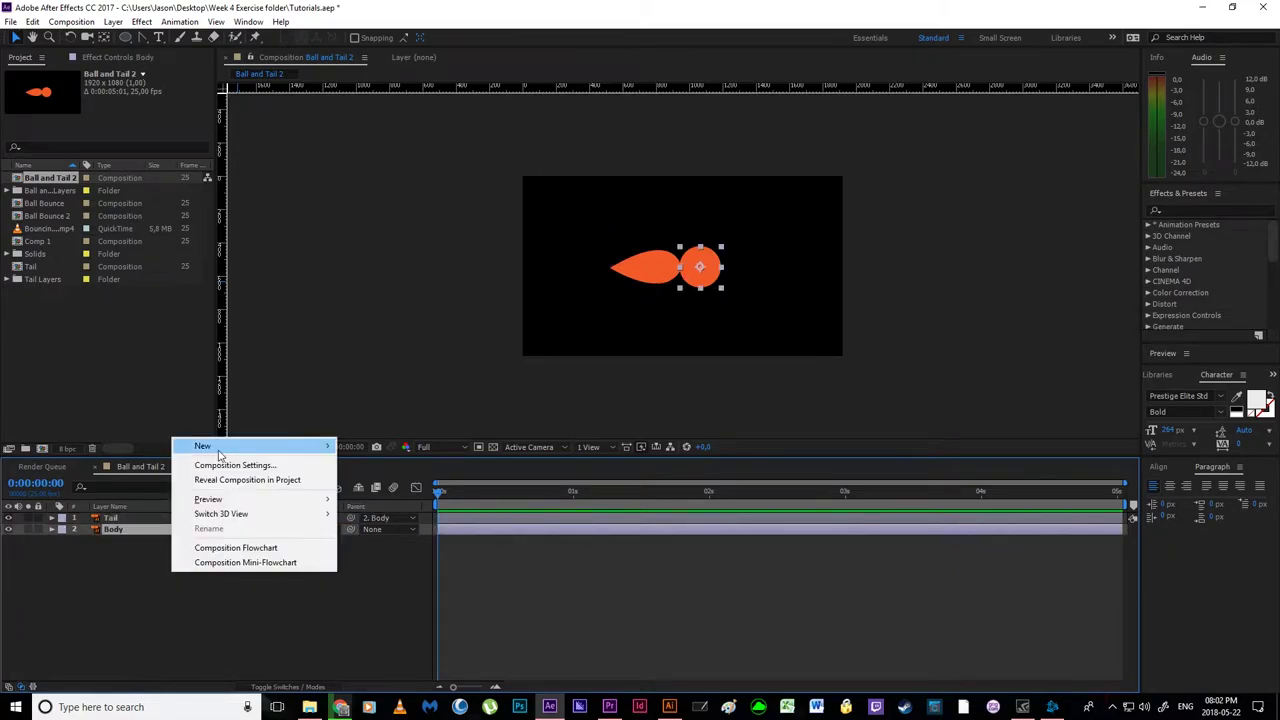
mouse_move(220, 447)
left_click(86, 523)
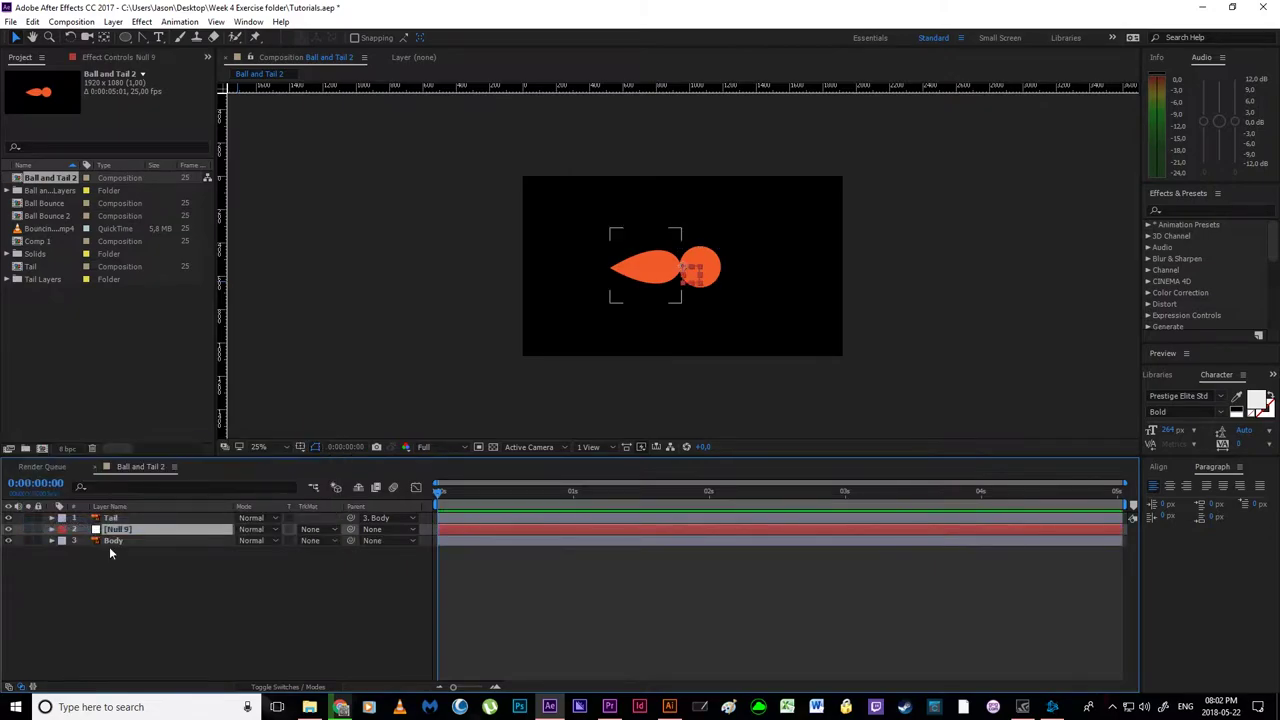
left_click(137, 541)
left_click_drag(350, 541, 180, 530)
- Scale the null object down to 37% and reveal the Tail layer's scale for comparison
key("s")
left_click_drag(262, 540, 230, 541)
left_click(143, 516)
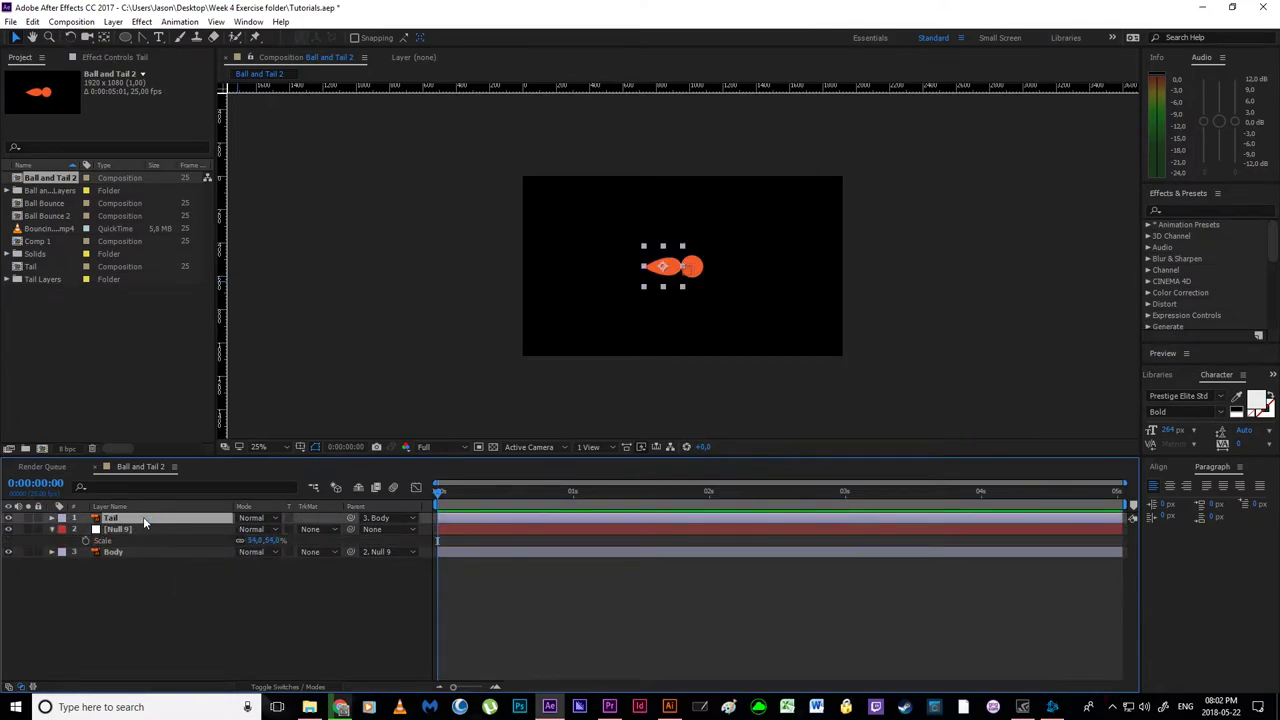
key("s")
left_click(228, 621)
mouse_move(256, 551)
left_mouse_down()
mouse_move(240, 551)
mouse_move(270, 553)
mouse_move(229, 553)
mouse_move(259, 555)
mouse_move(242, 552)
left_mouse_up()
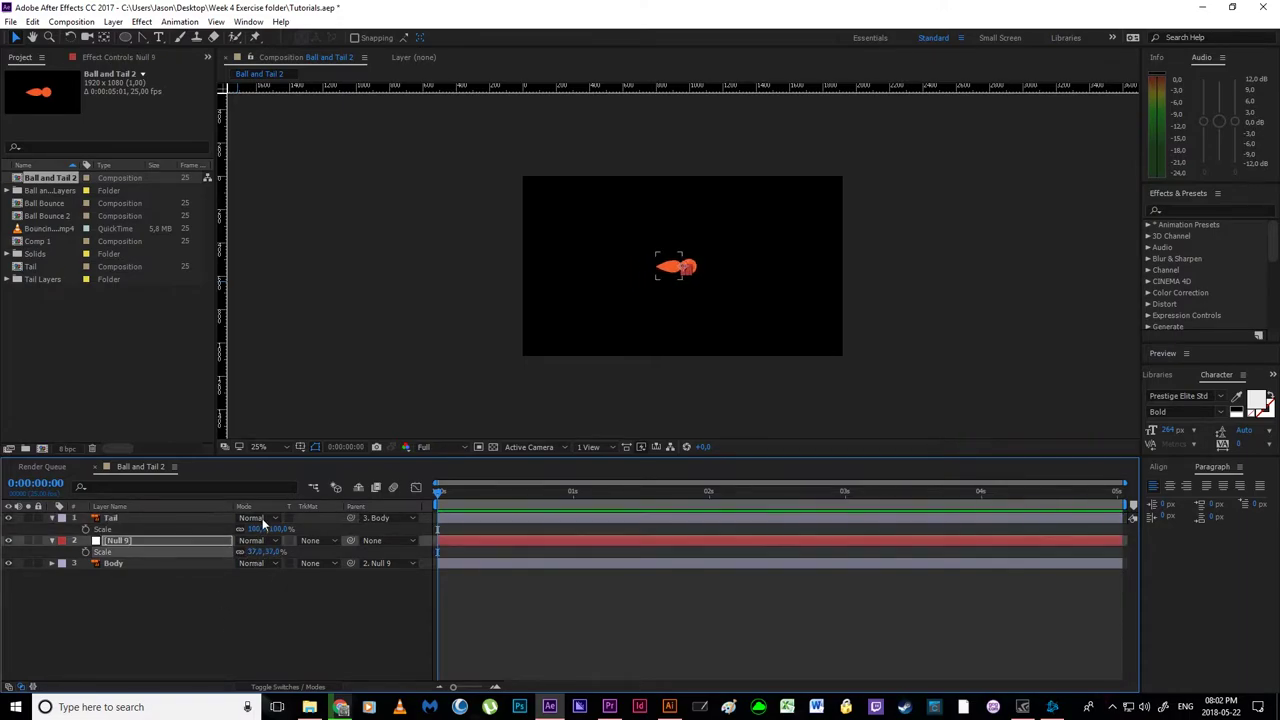
- Set the null object's scale to 44% and delete the null object
left_click(181, 540)
mouse_move(255, 552)
left_mouse_down()
mouse_move(294, 553)
mouse_move(256, 552)
left_mouse_up()
left_click(145, 587)
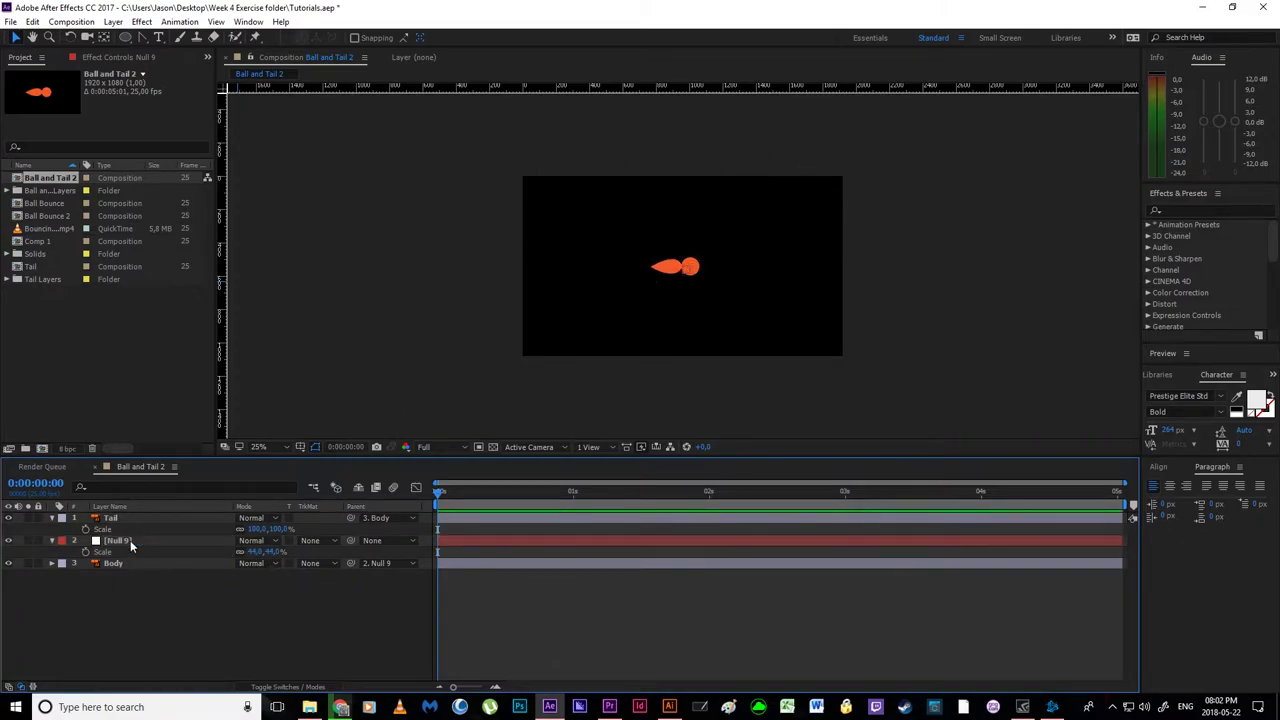
left_click(130, 540)
key("Delete")
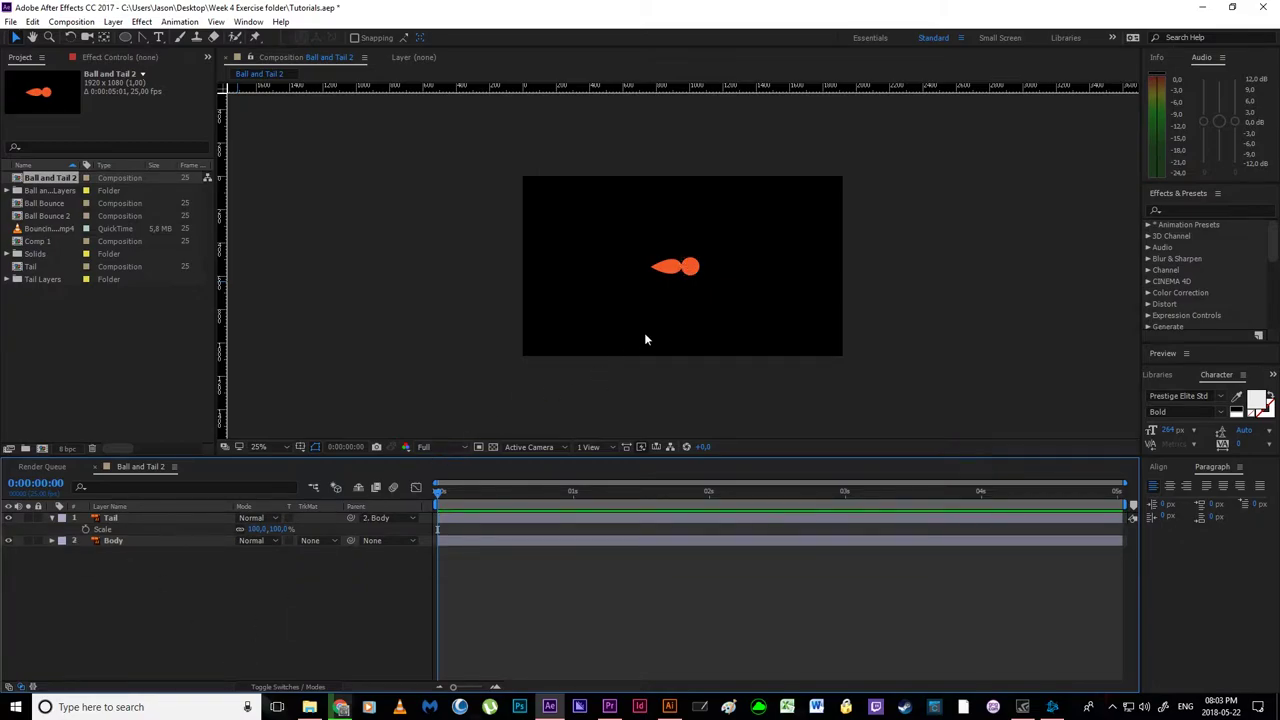
- Add a horizontal guide near the composition's lower edge and move the ball down to the left so it rests on the guide
scroll(645, 334, "up", 2)
scroll(615, 210, "down", 3)
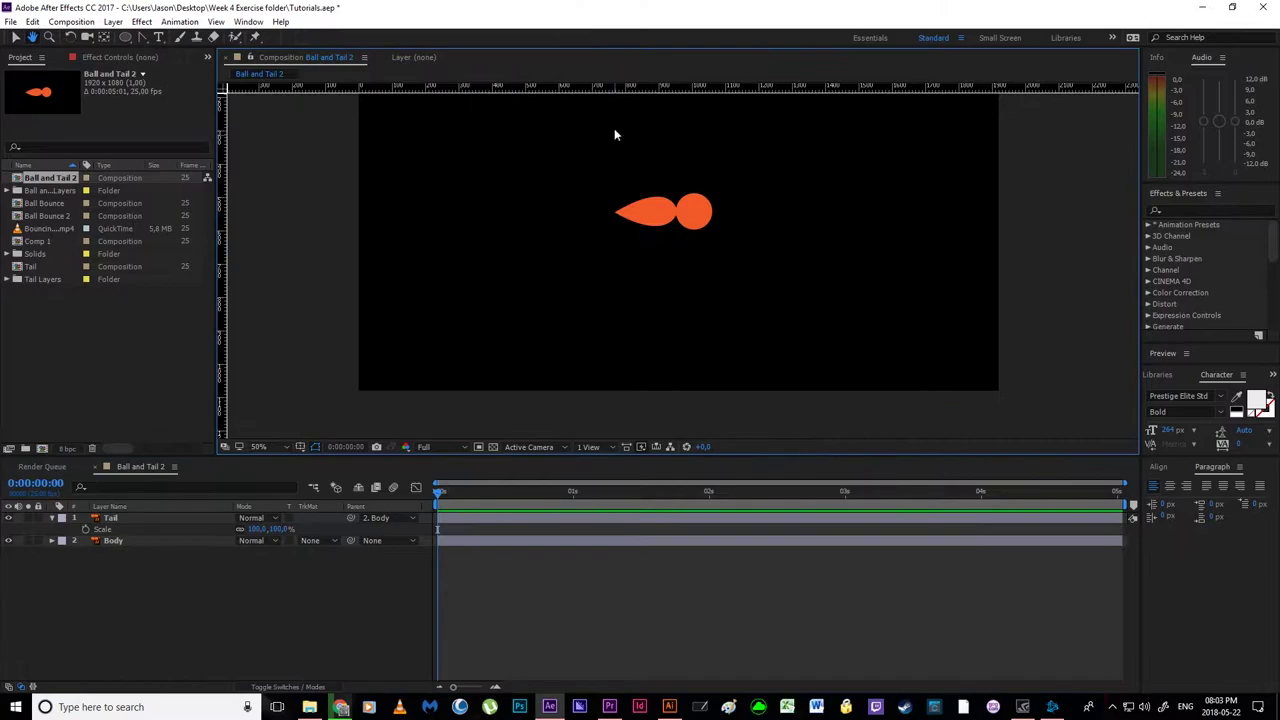
left_click_drag(675, 87, 671, 343)
left_click(697, 211)
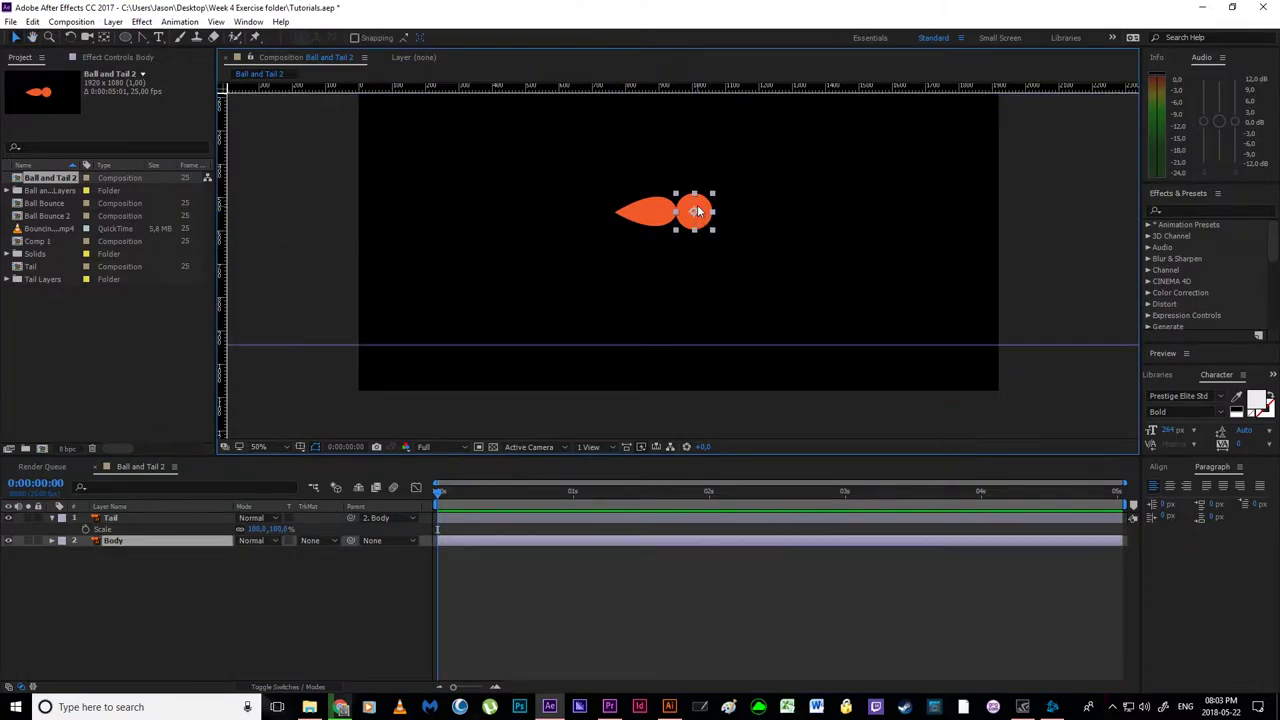
left_click_drag(695, 212, 503, 327)
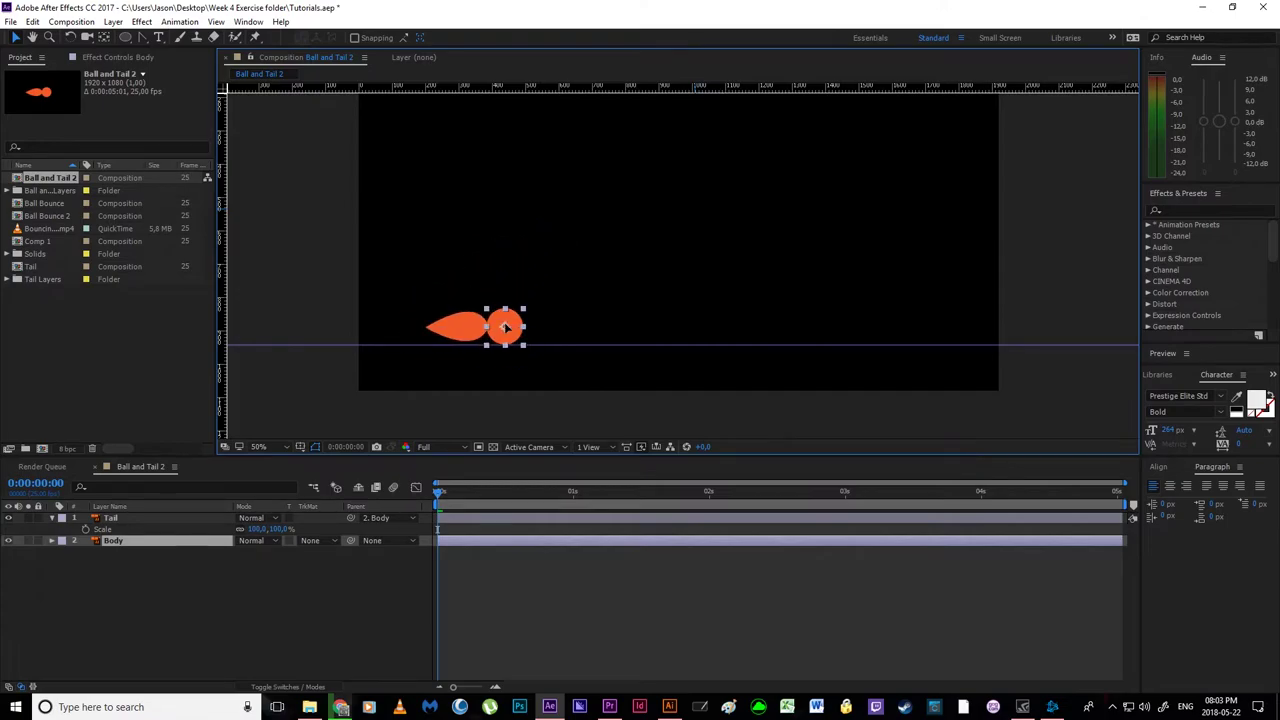
- Set the Tail layer's parent to None to detach it from Body
left_click(222, 569)
left_click(143, 540)
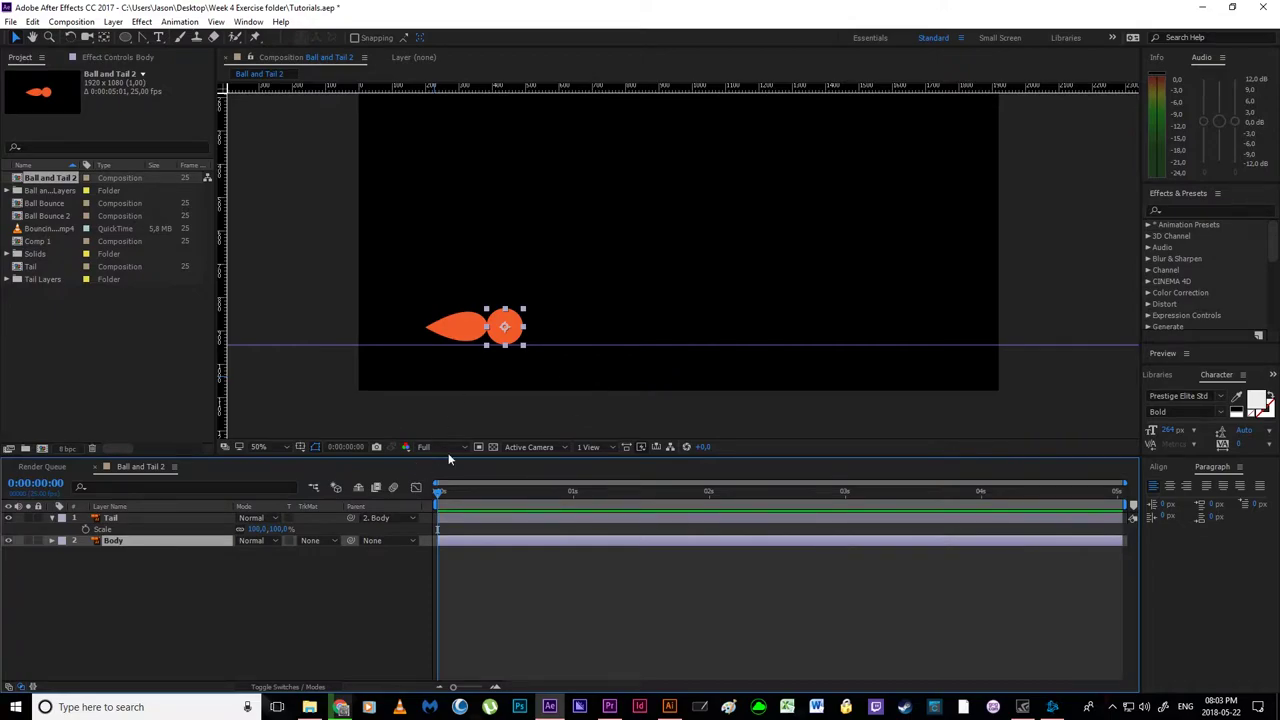
left_click(170, 562)
left_click(127, 522)
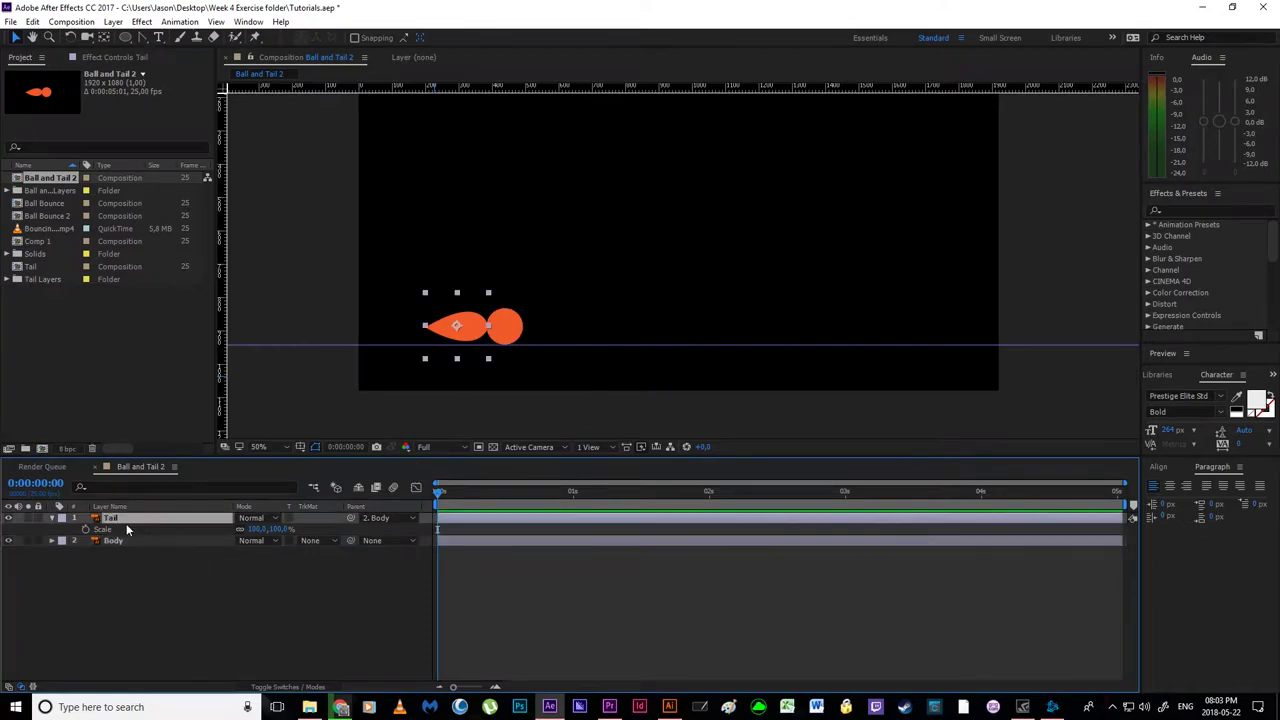
left_click(376, 518)
left_click(385, 531)
- Adjust the Body layer's anchor point and try stretching the layer with its scale proportions unlinked
left_click(155, 541)
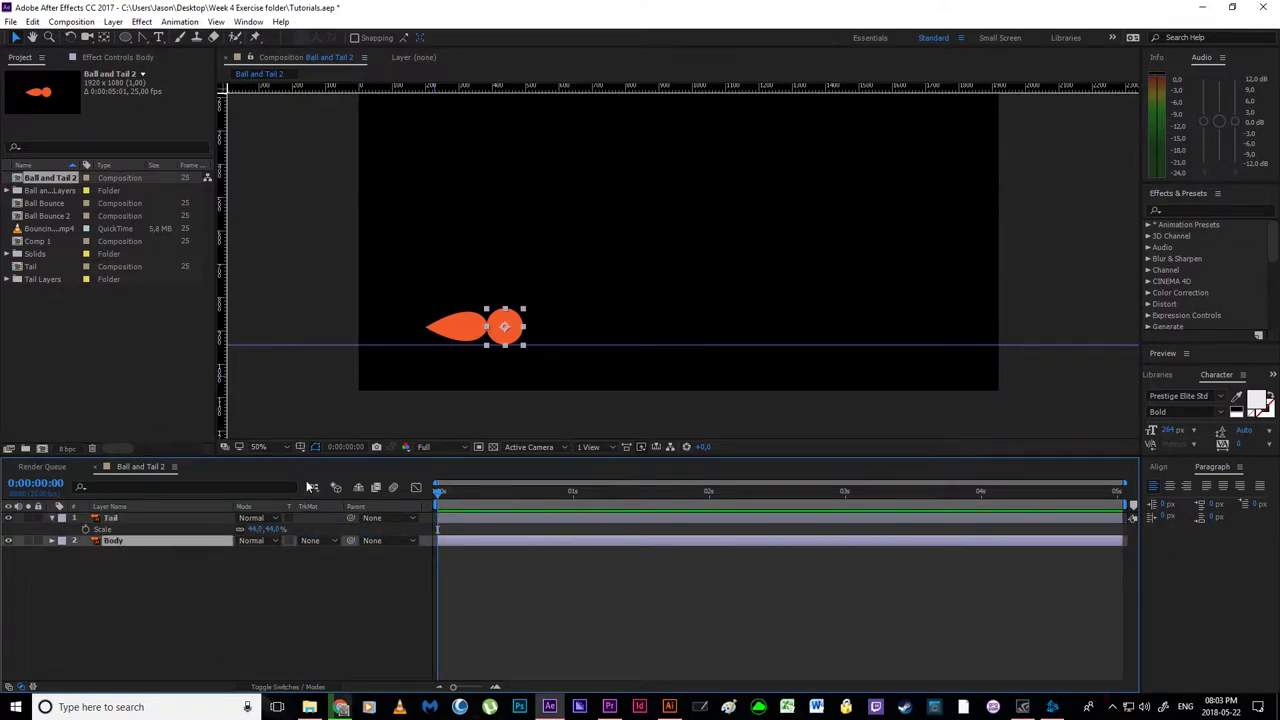
left_click(106, 37)
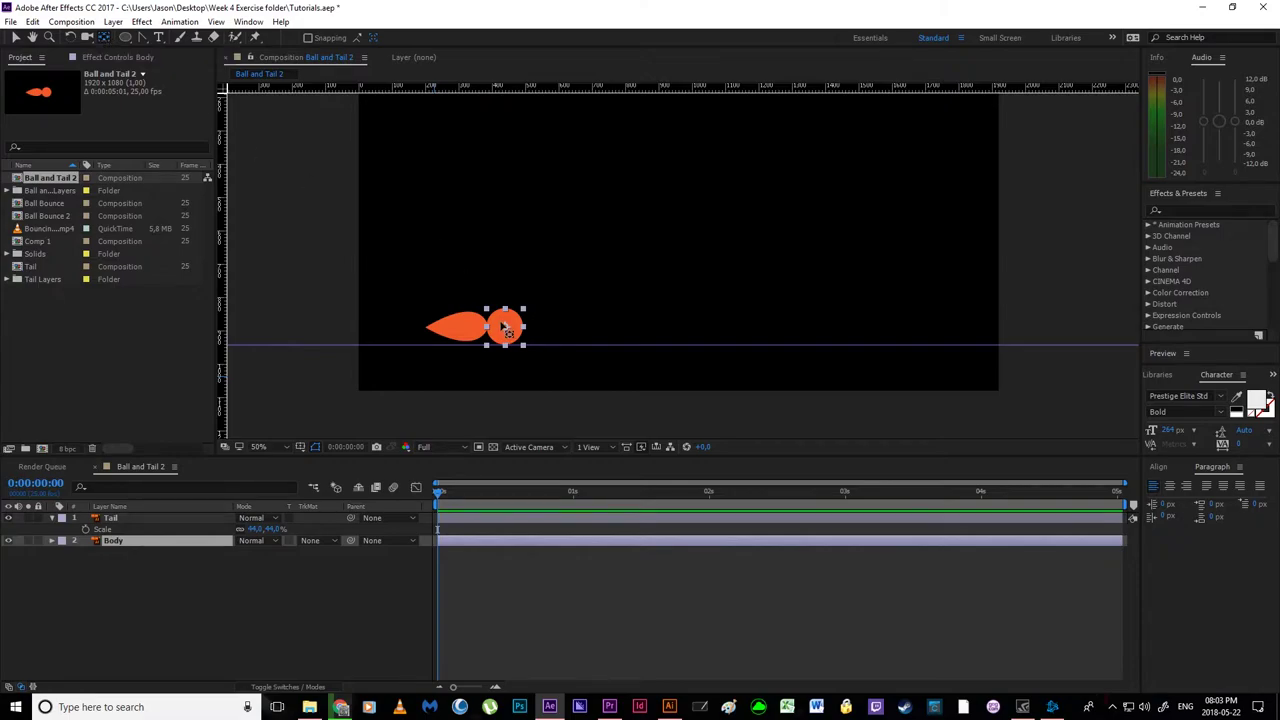
left_click_drag(505, 328, 585, 331)
scroll(504, 348, "up", 1)
key("s")
left_click(240, 552)
left_click_drag(271, 552, 305, 552)
key("ctrl+z")
- Check the scale values of Tail and Body, and undo the edits back to before the null object's rescaling and deletion
left_click(295, 540)
left_click(272, 562)
left_click(279, 529)
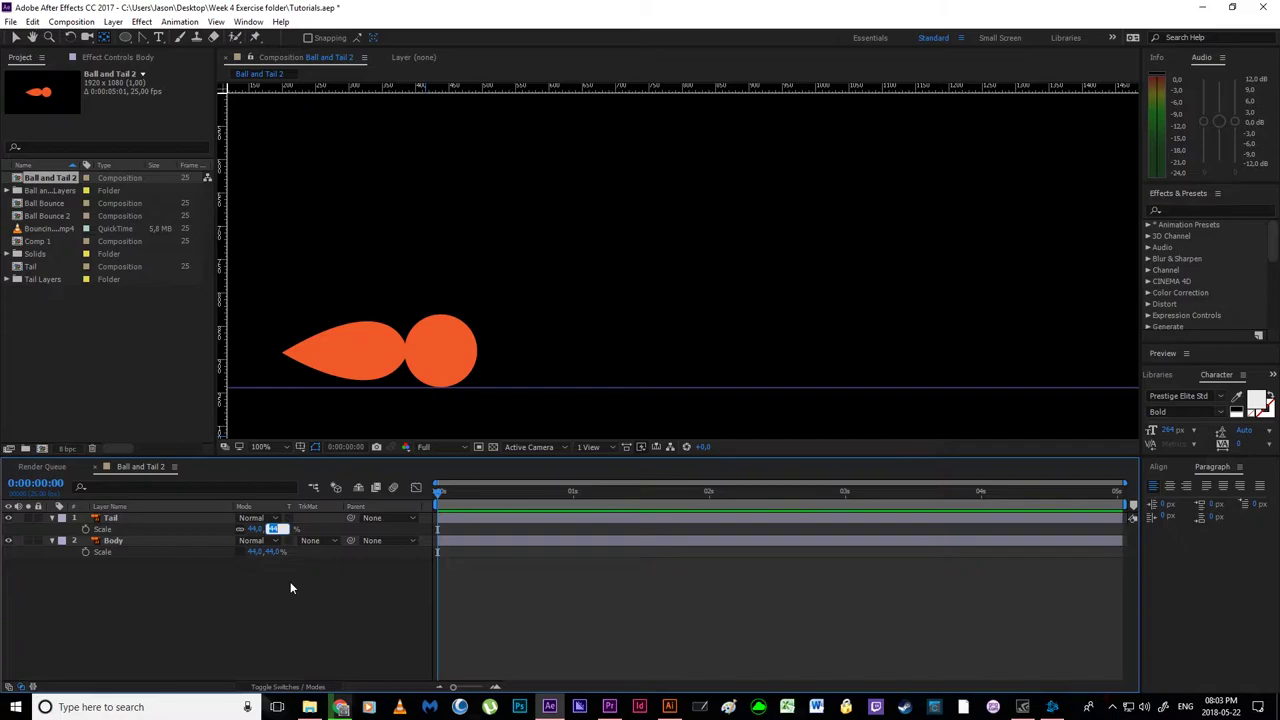
left_click(251, 614)
key("ctrl+z")
key("ctrl+z")
key("ctrl+z")
key("ctrl+z")
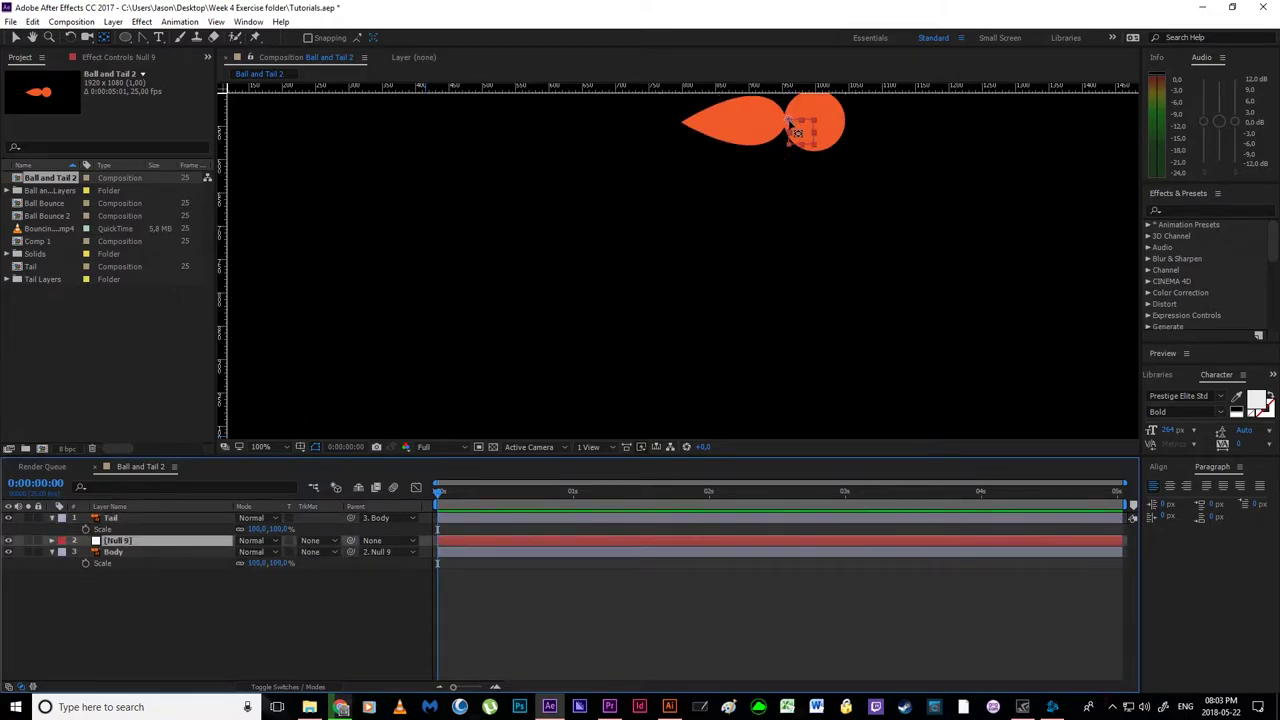
- Move the null object to the top of the layer stack, hidden and locked
left_click(150, 552)
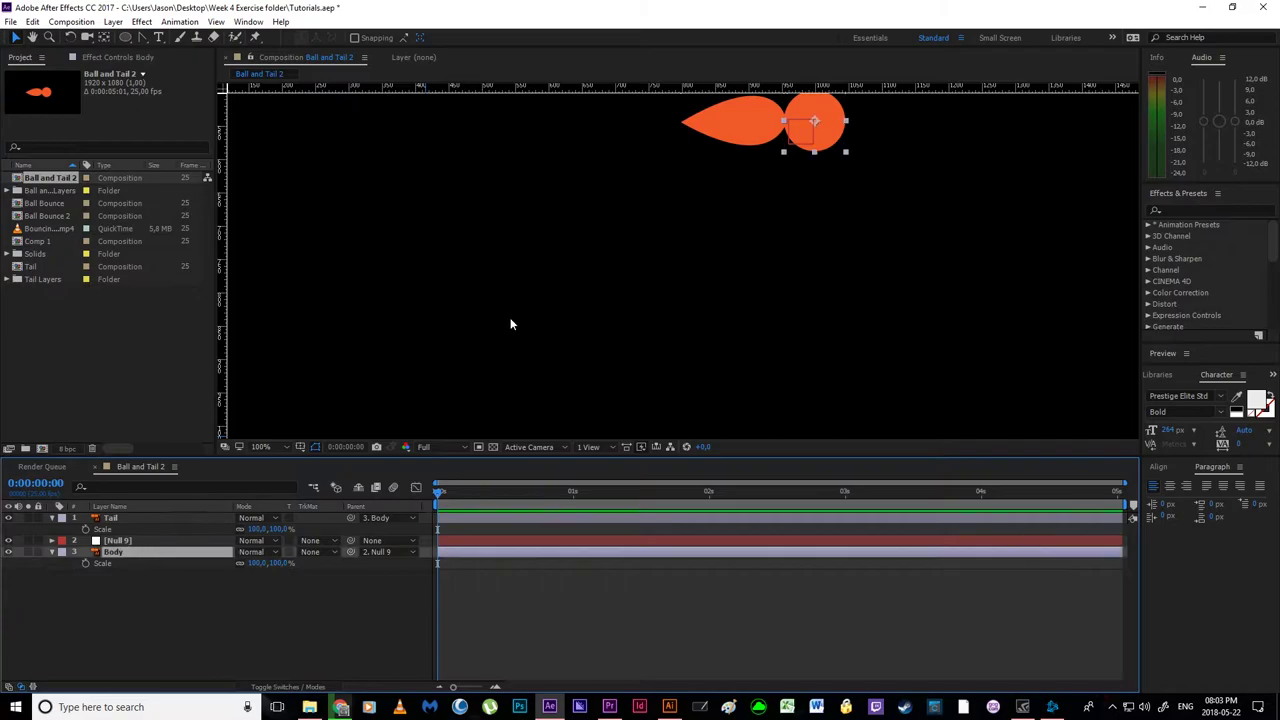
scroll(508, 317, "down", 2)
left_click(8, 541)
left_click_drag(133, 542, 166, 517)
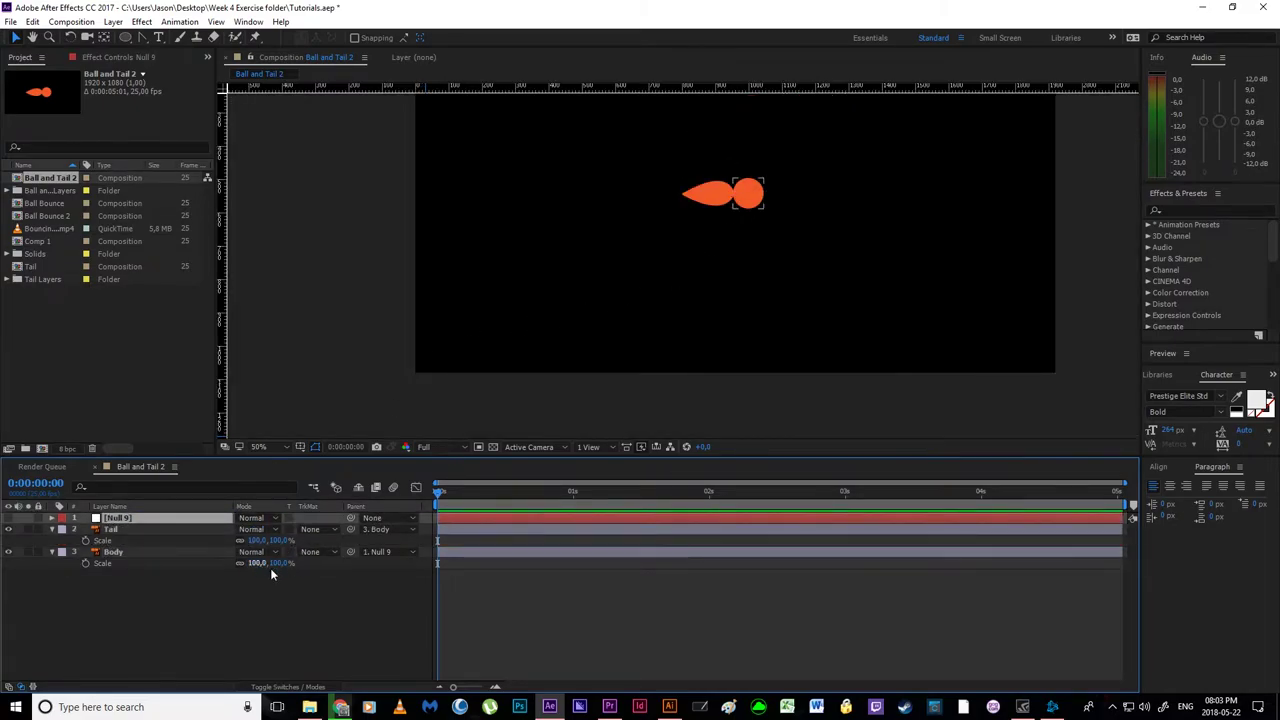
left_click(144, 618)
left_click(110, 506)
left_click(110, 506)
left_click(141, 542)
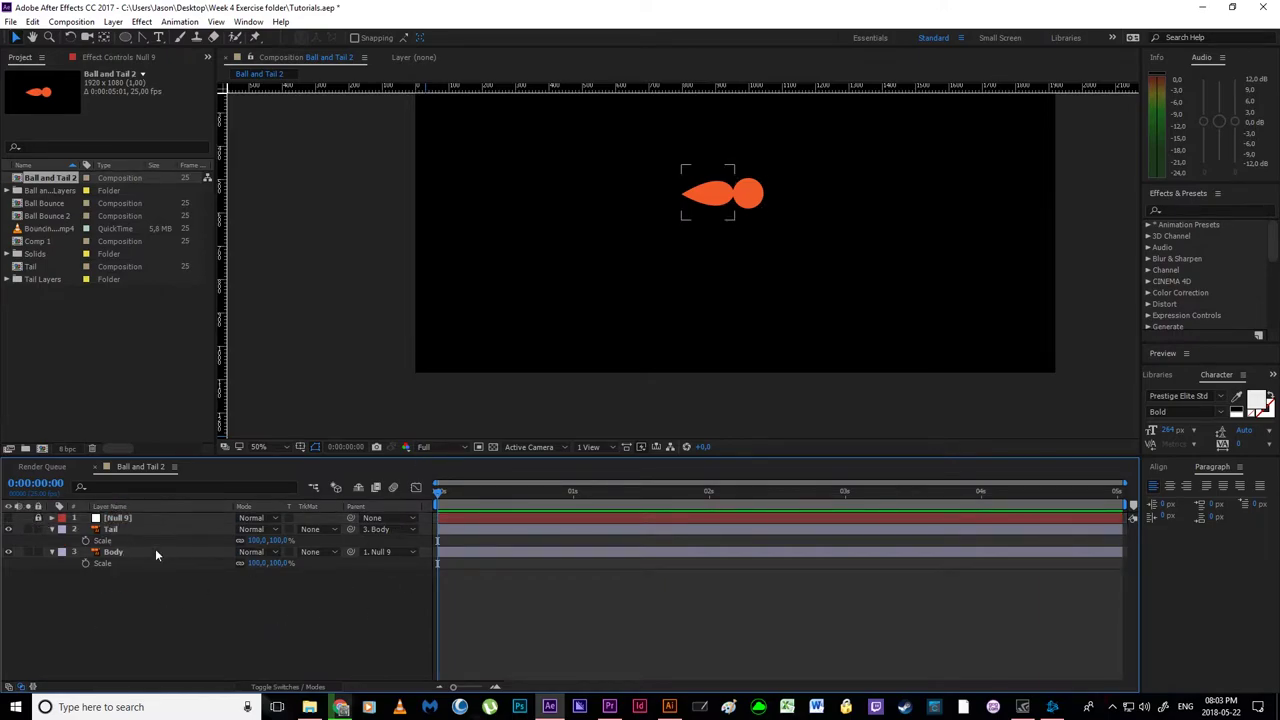
- Rest the ball on a horizontal guide near the composition's lower-left area and move Body's anchor point to the ball's bottom edge
left_click(752, 200)
left_click_drag(752, 200, 554, 314)
key("y")
scroll(540, 336, "up", 2)
key("space")
key("v")
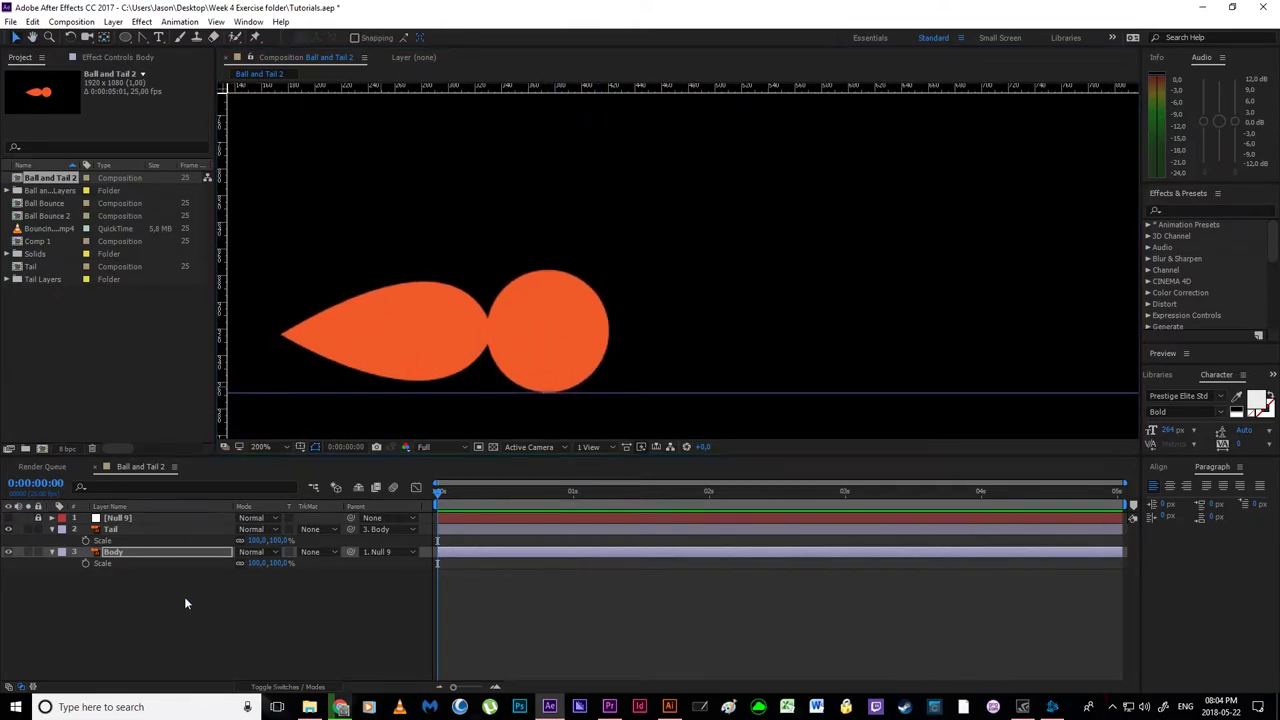
- Set the Tail layer's parent to None so it no longer follows Body
left_click(113, 529)
left_click(380, 529)
left_click(385, 543)
- Unlink the Body layer's scale proportions, test a vertical stretch to 184%, and undo the stretch
left_click(134, 553)
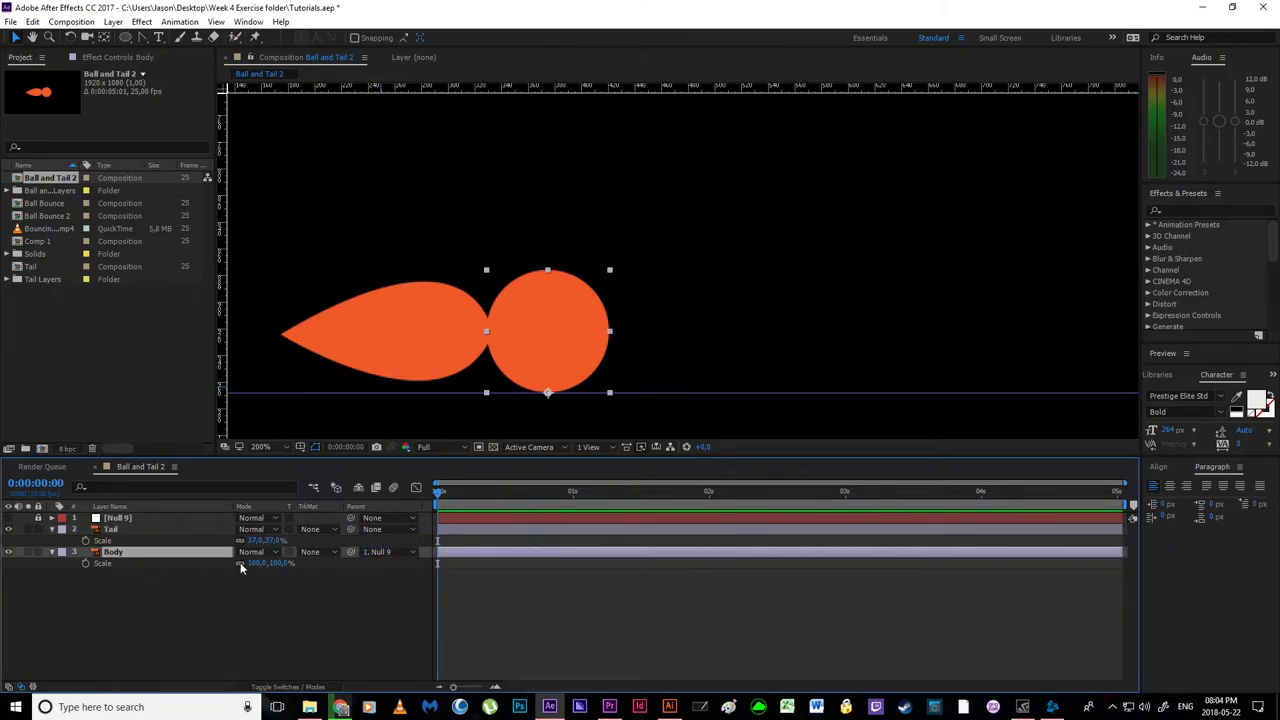
mouse_move(262, 564)
left_mouse_down()
mouse_move(326, 564)
mouse_move(272, 567)
left_mouse_up()
key("ctrl+z")
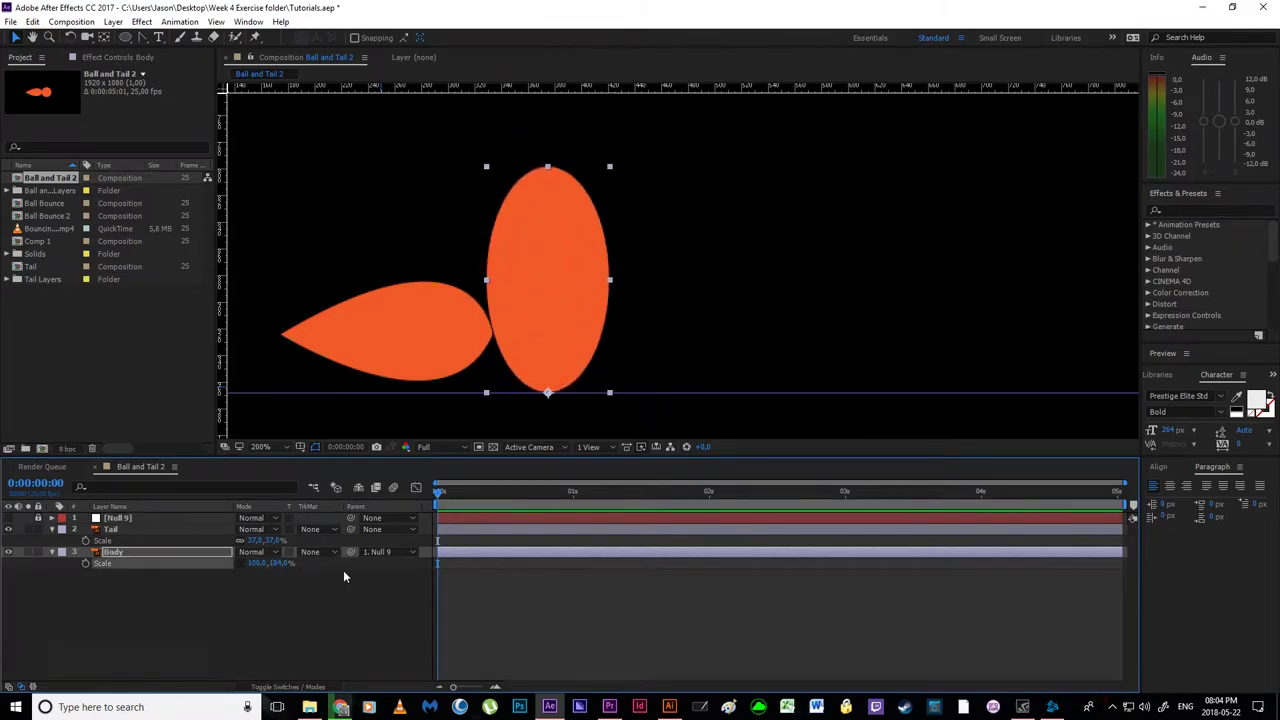
key("ctrl+z")
left_click(322, 632)
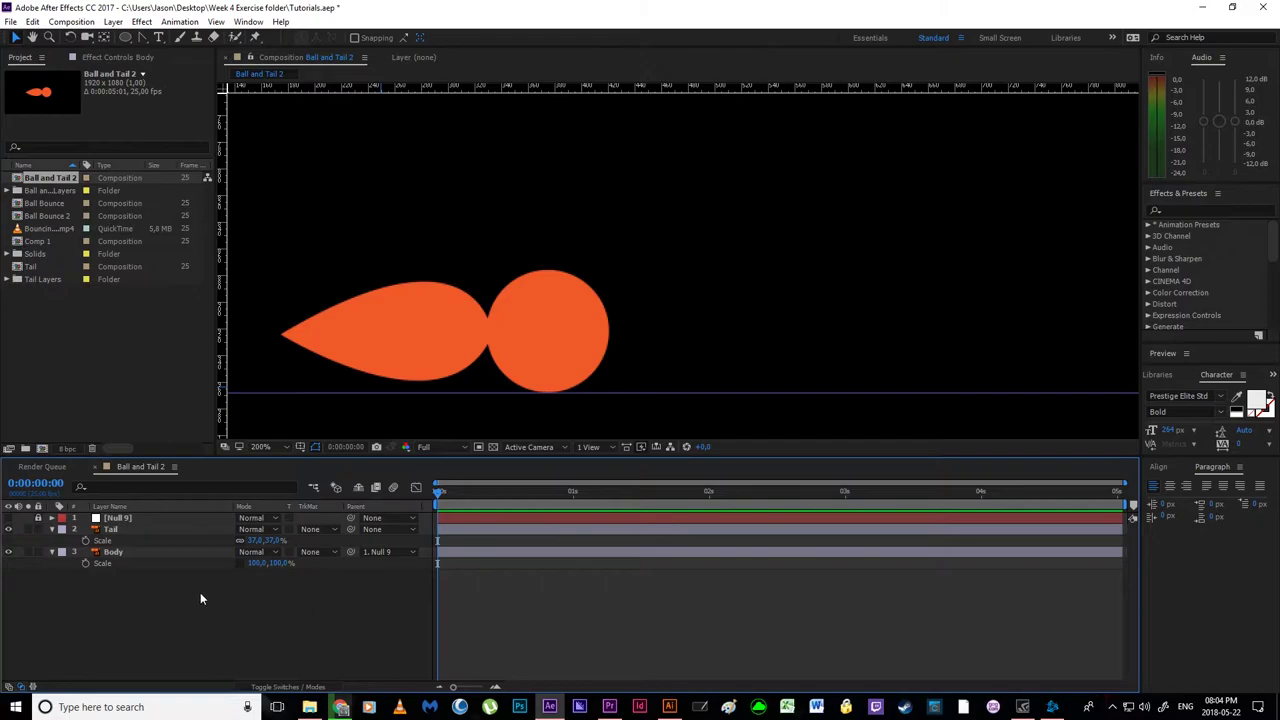
- Hide the Tail layer, collapse its properties, and select the Body layer
left_click(8, 529)
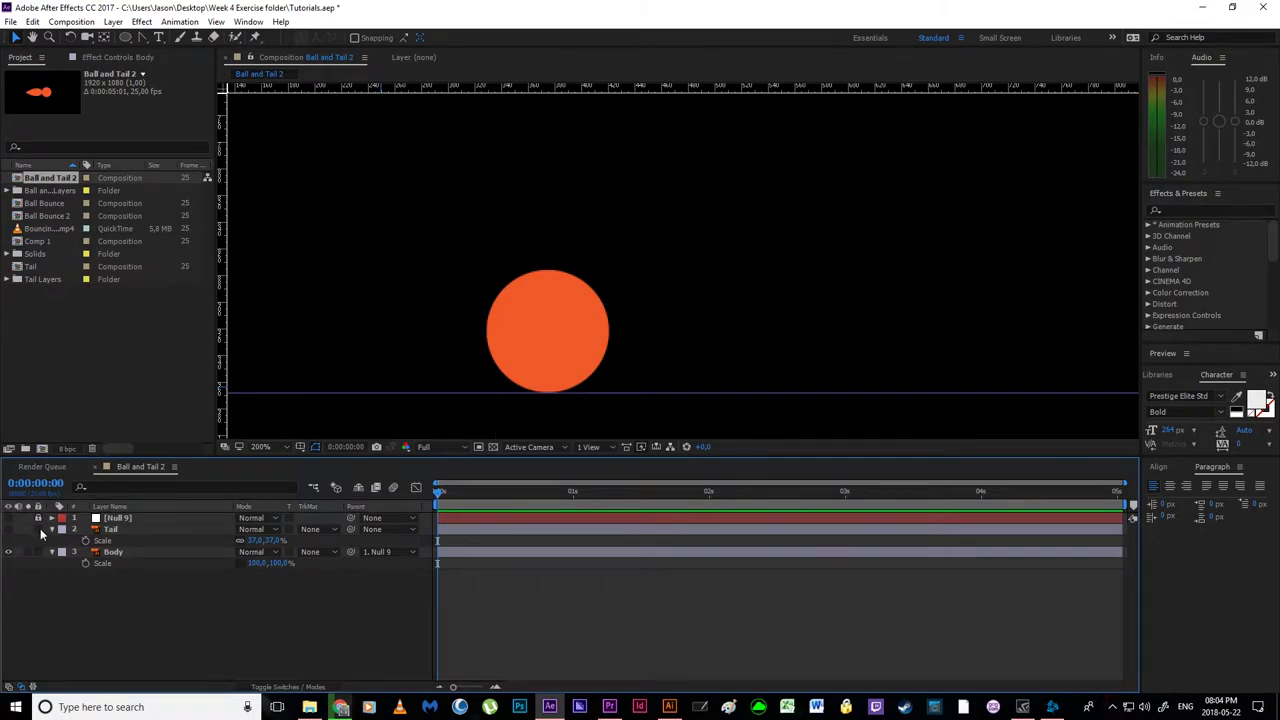
left_click(52, 529)
left_click(128, 541)
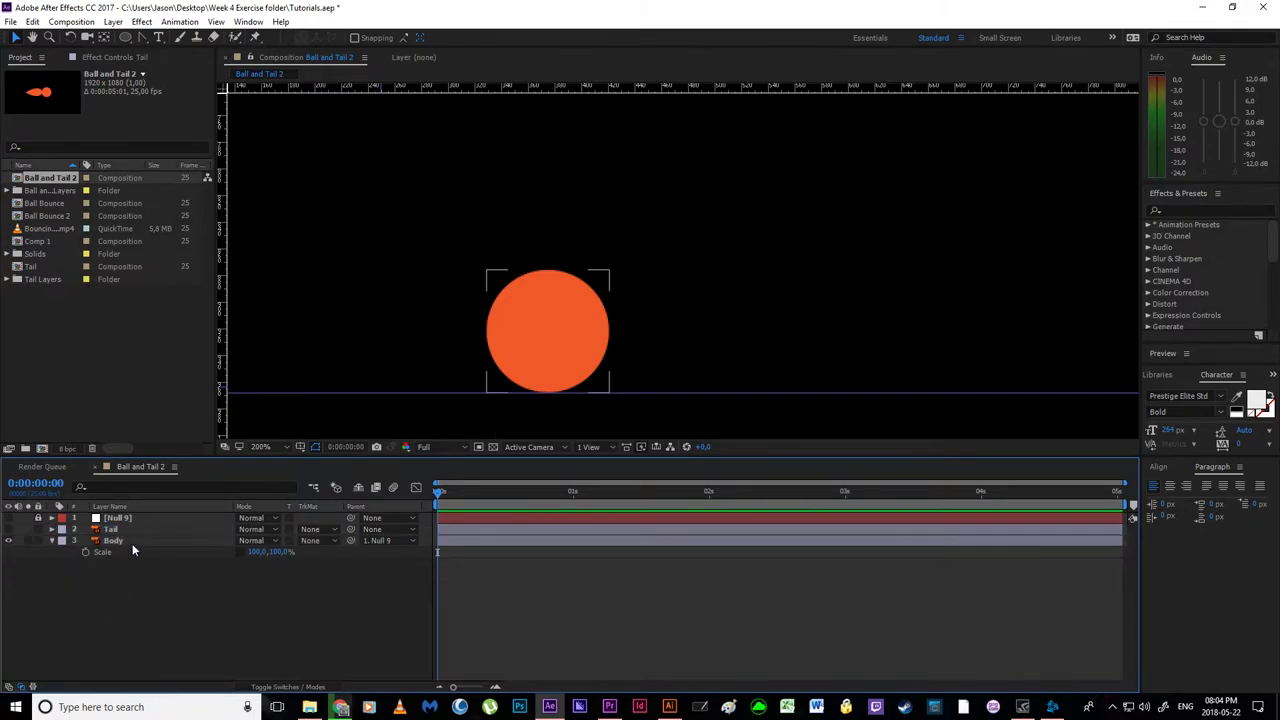
left_click(136, 544)
scroll(558, 298, "down", 2)
scroll(600, 298, "up", 1)
left_click_drag(739, 293, 540, 366)
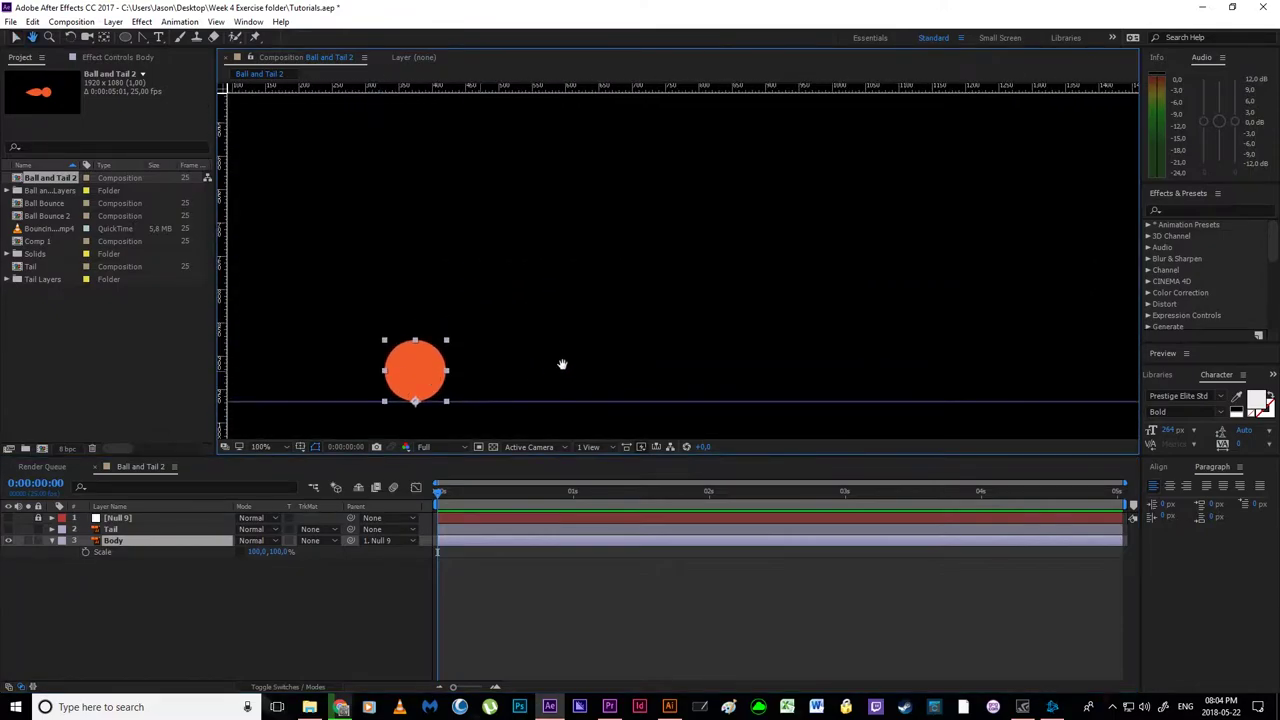
- Reveal the Body layer's Position property and set its first keyframe at 0:00:00:00
key("comma")
left_click_drag(631, 354, 546, 400)
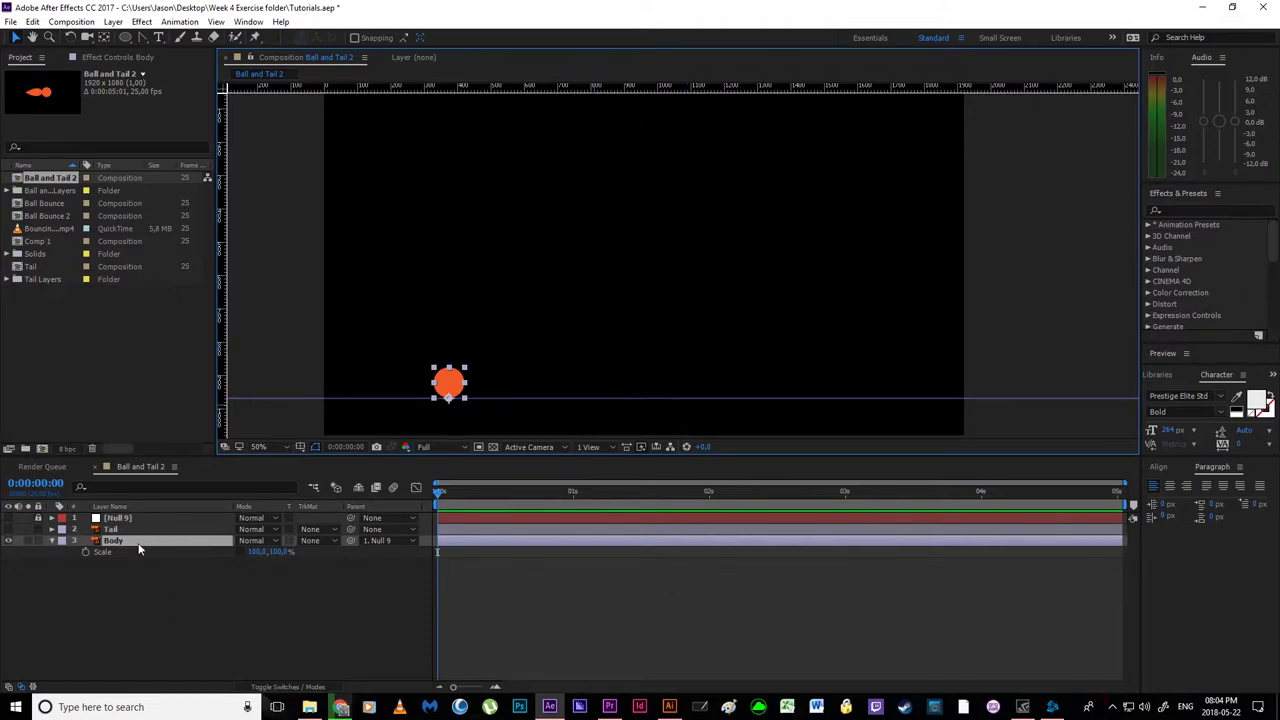
key("p")
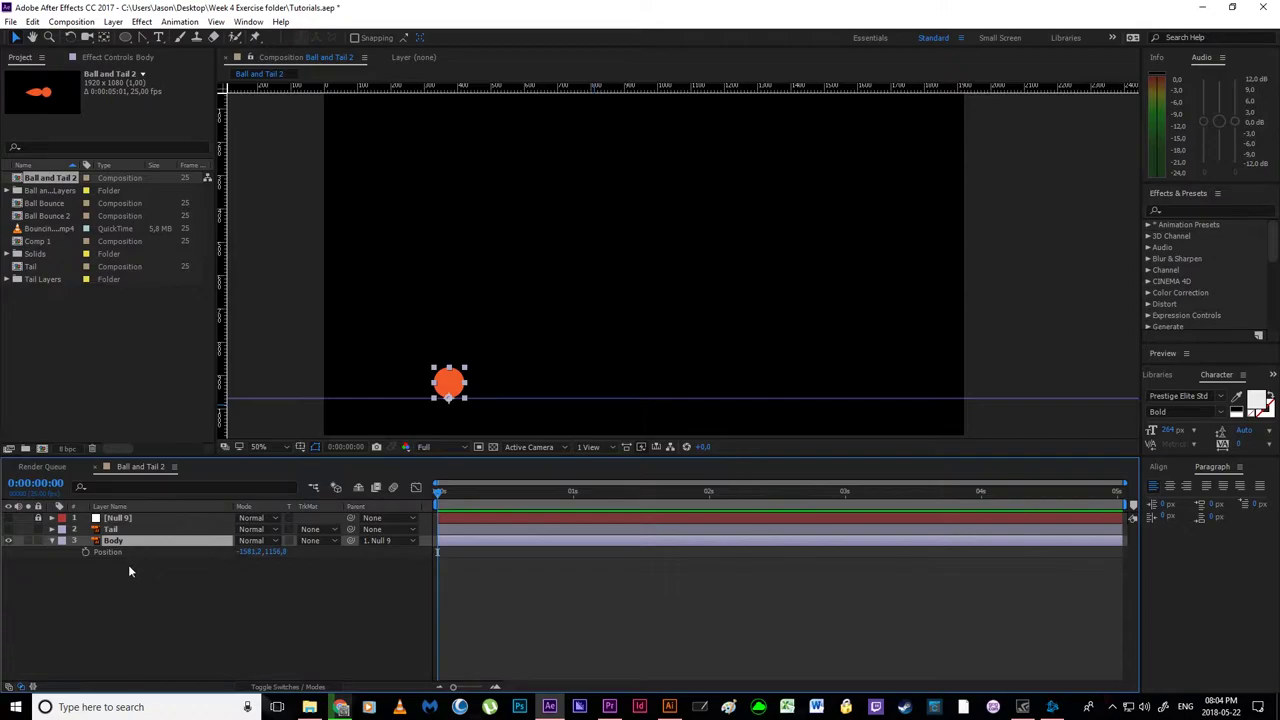
left_click(86, 552)
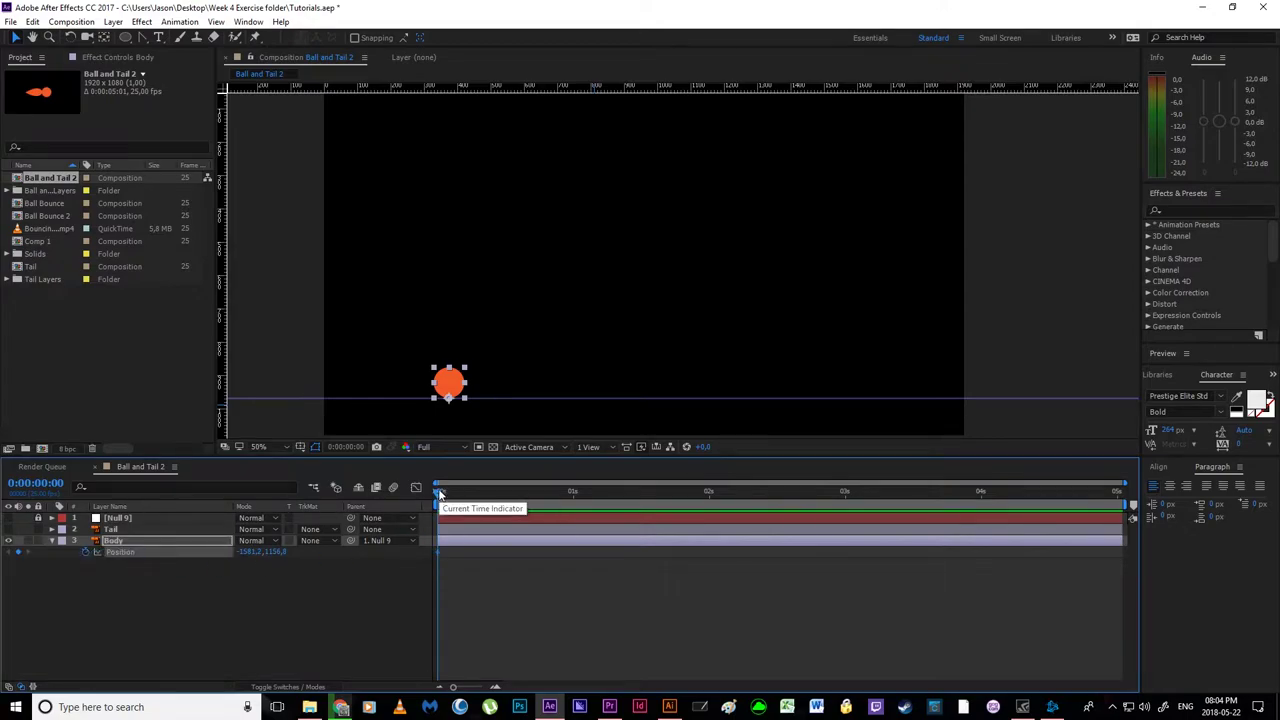
- Keyframe Body's jump by raising the ball to the composition's upper middle at 0:00:01:00 and landing it on the guide further right at 0:00:02:00
scroll(534, 338, "down", 1)
scroll(534, 338, "up", 1)
scroll(532, 337, "down", 1)
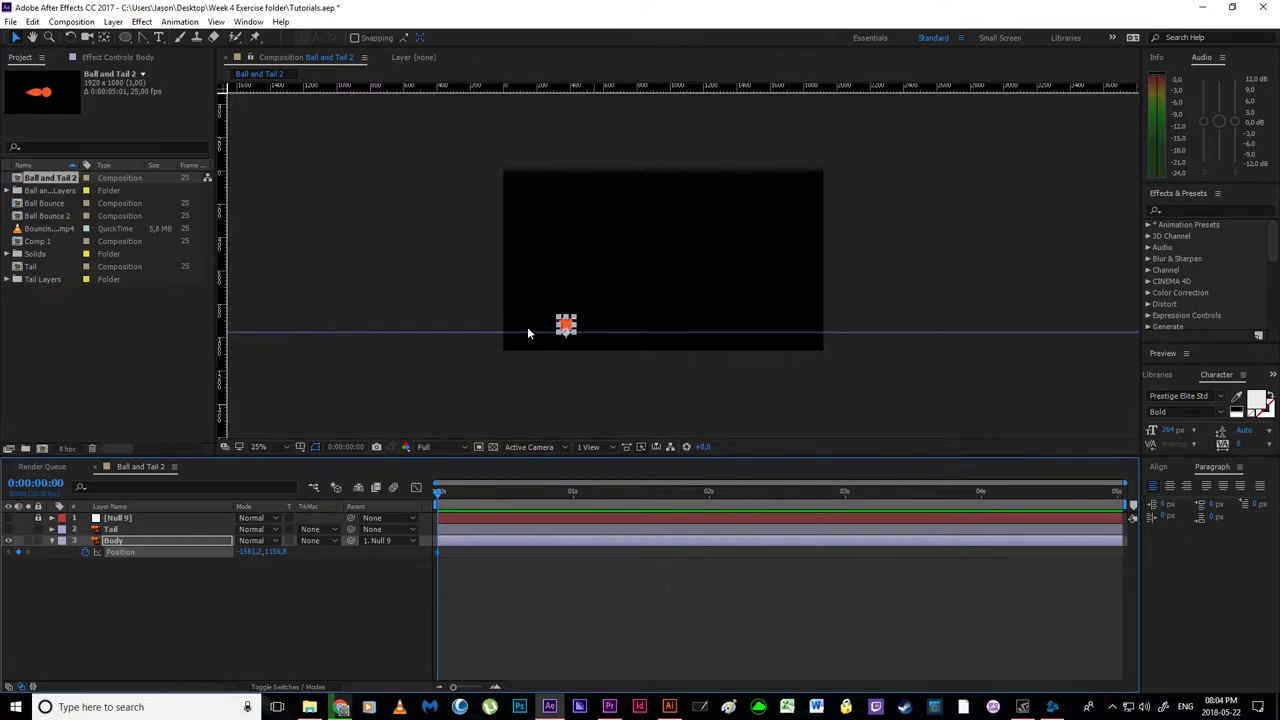
scroll(517, 196, "up", 1)
left_click_drag(540, 306, 534, 337)
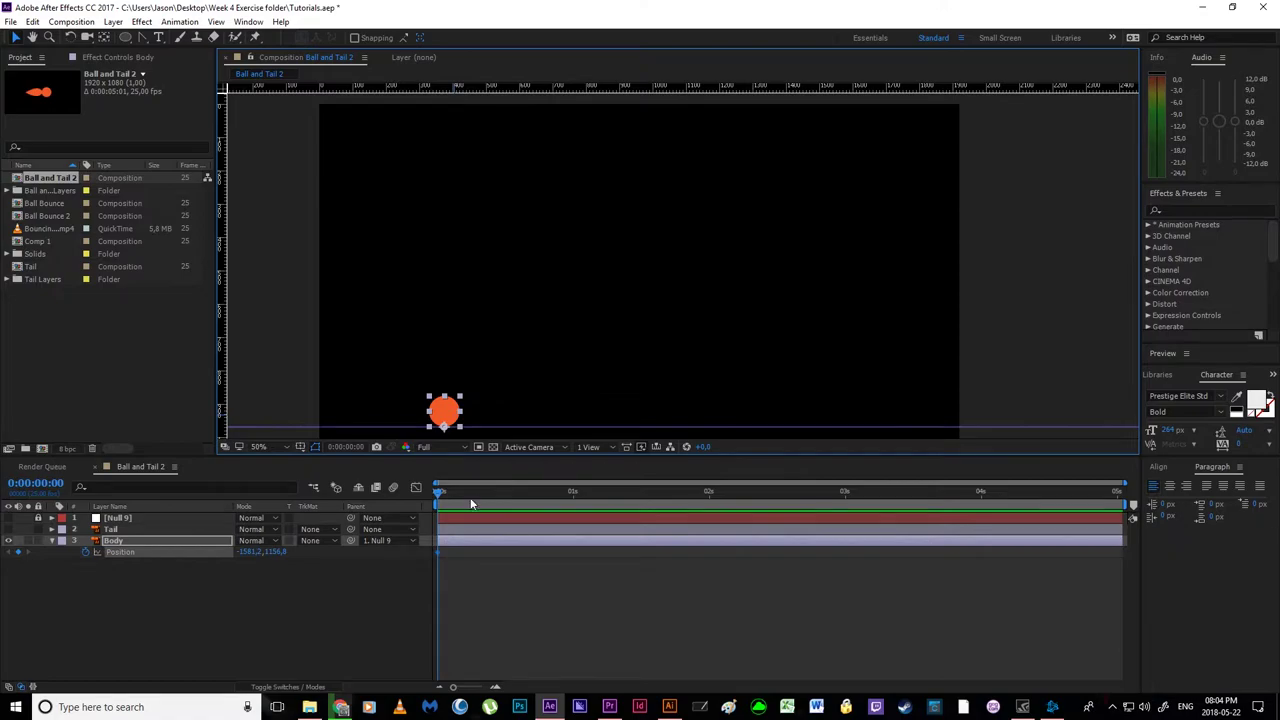
left_click_drag(440, 498, 574, 508)
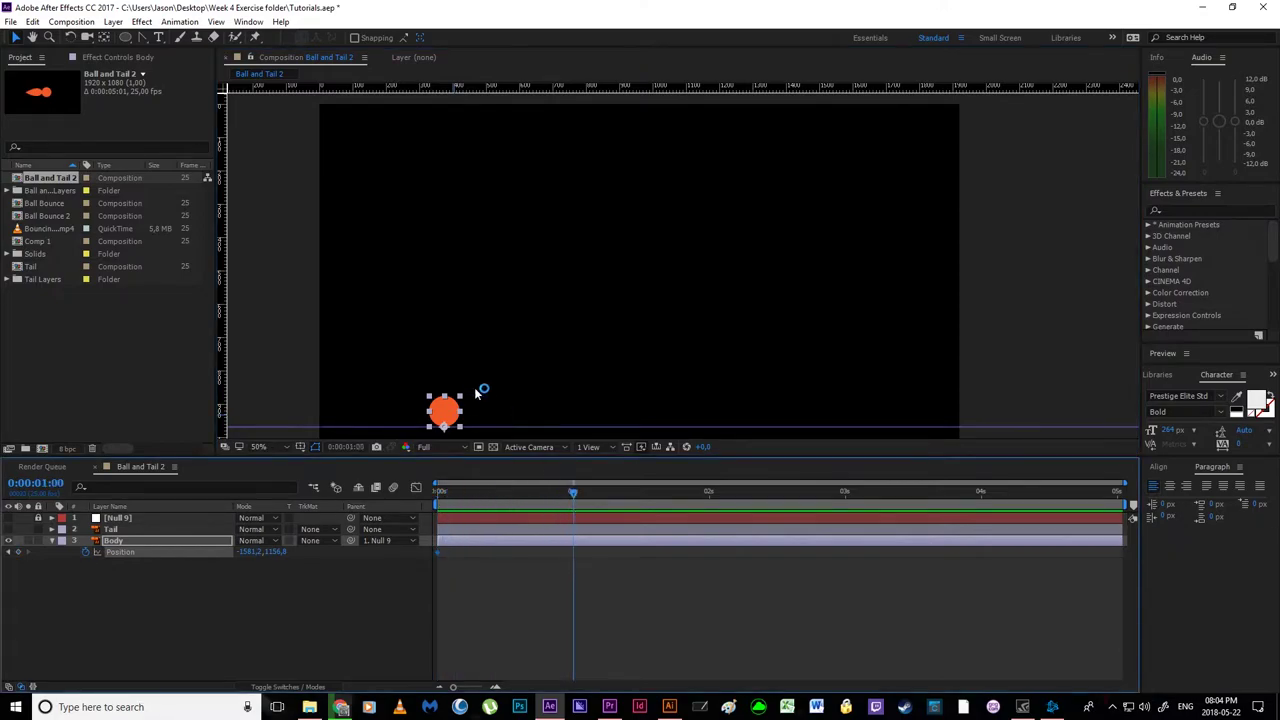
left_click_drag(445, 410, 622, 190)
left_click(682, 491)
left_click_drag(711, 503, 710, 500)
left_click_drag(629, 192, 765, 412)
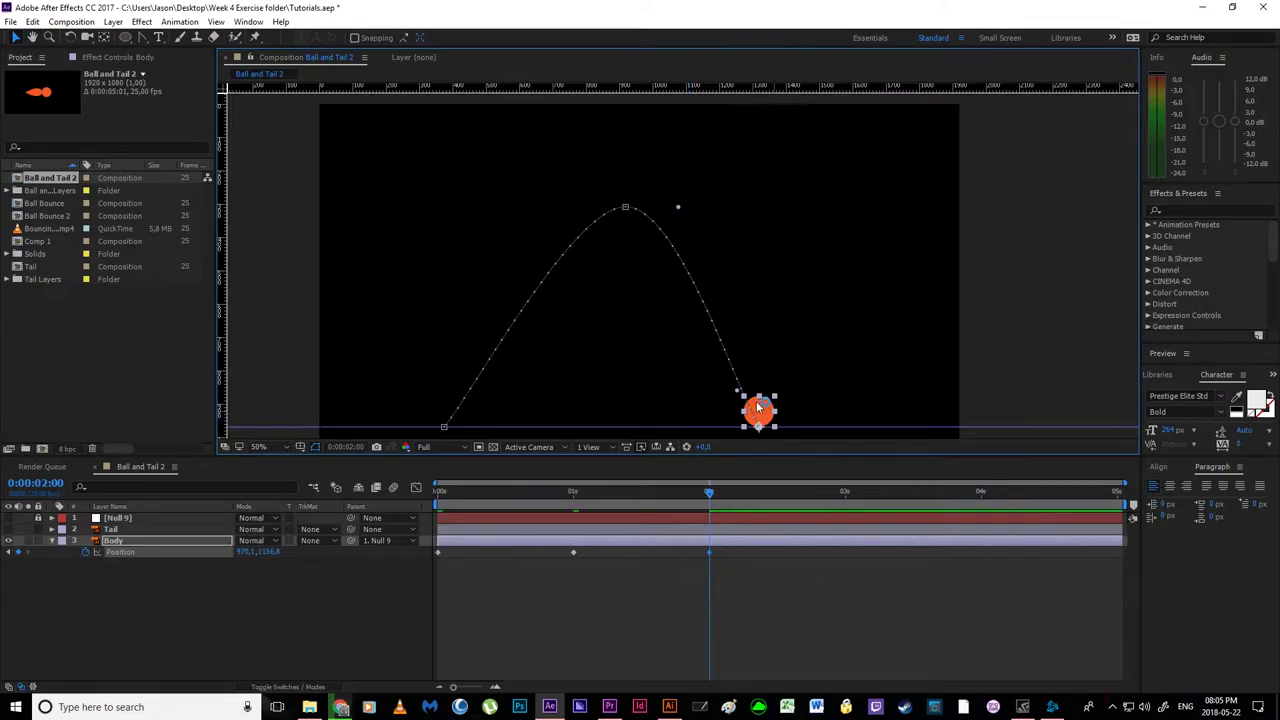
- Convert the start and peak of Body's motion path to corner points and centre the peak horizontally between takeoff and landing
left_click(216, 21)
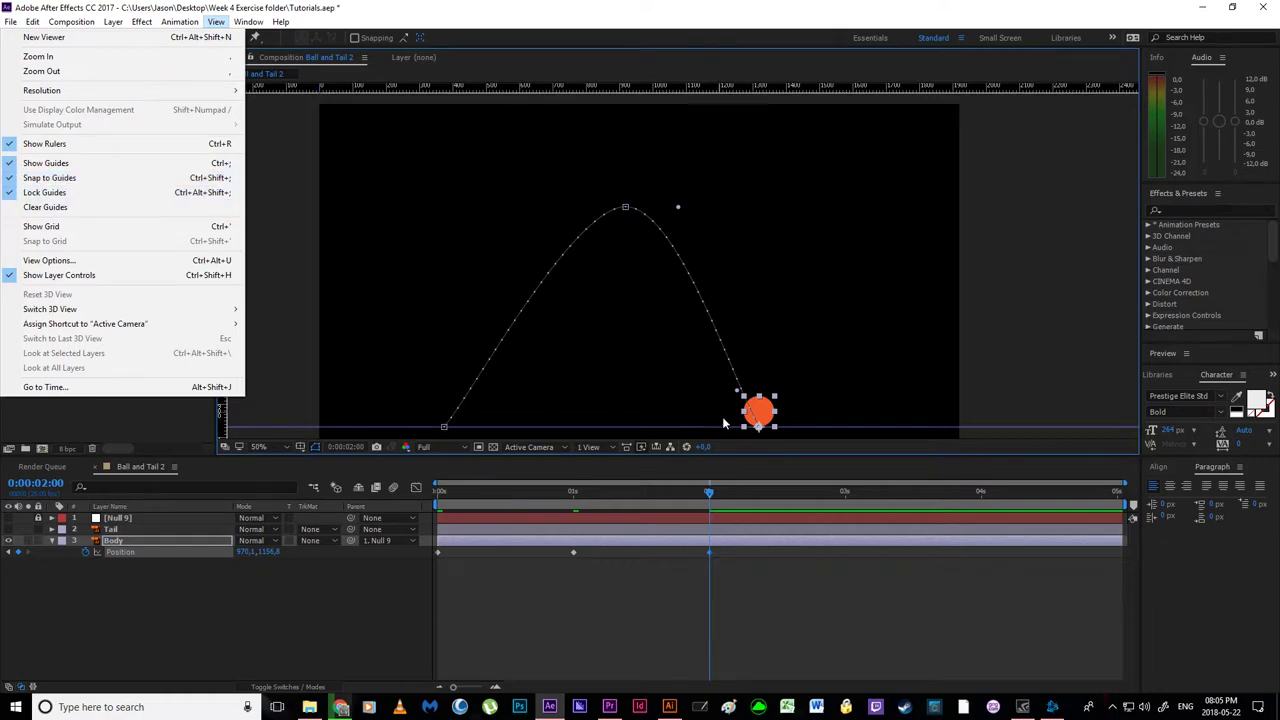
left_click(762, 354)
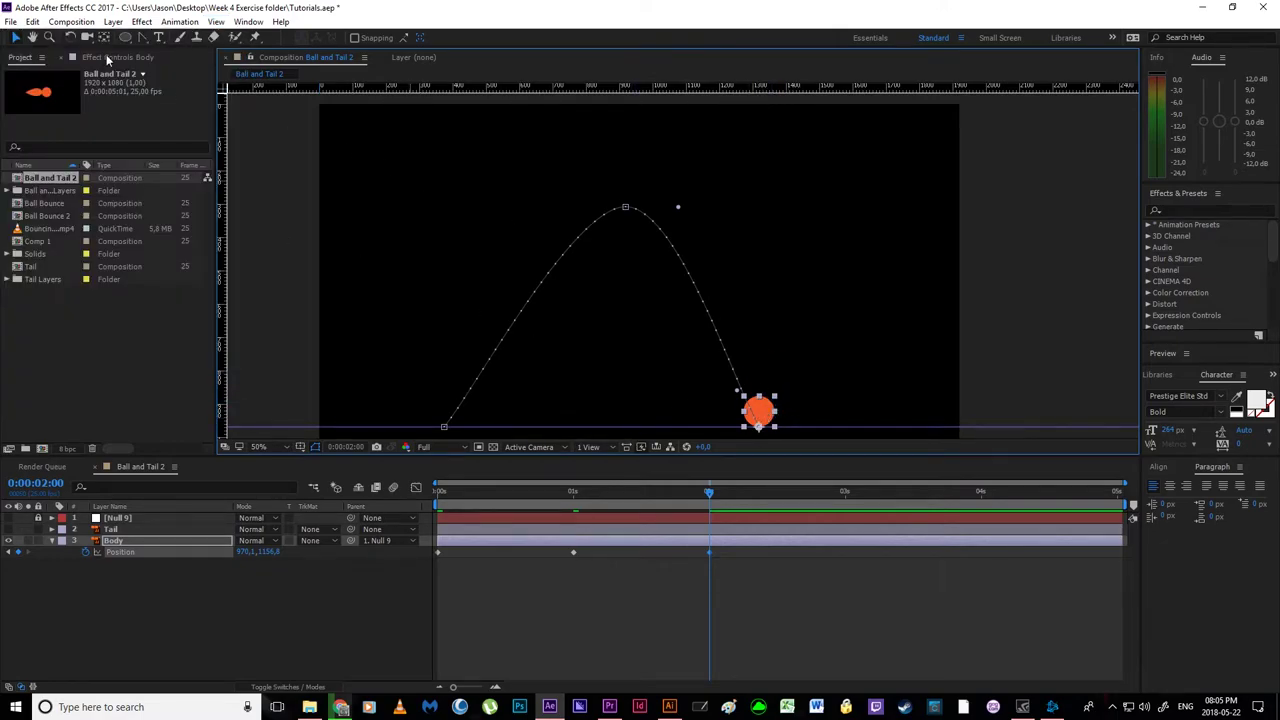
left_click(143, 37)
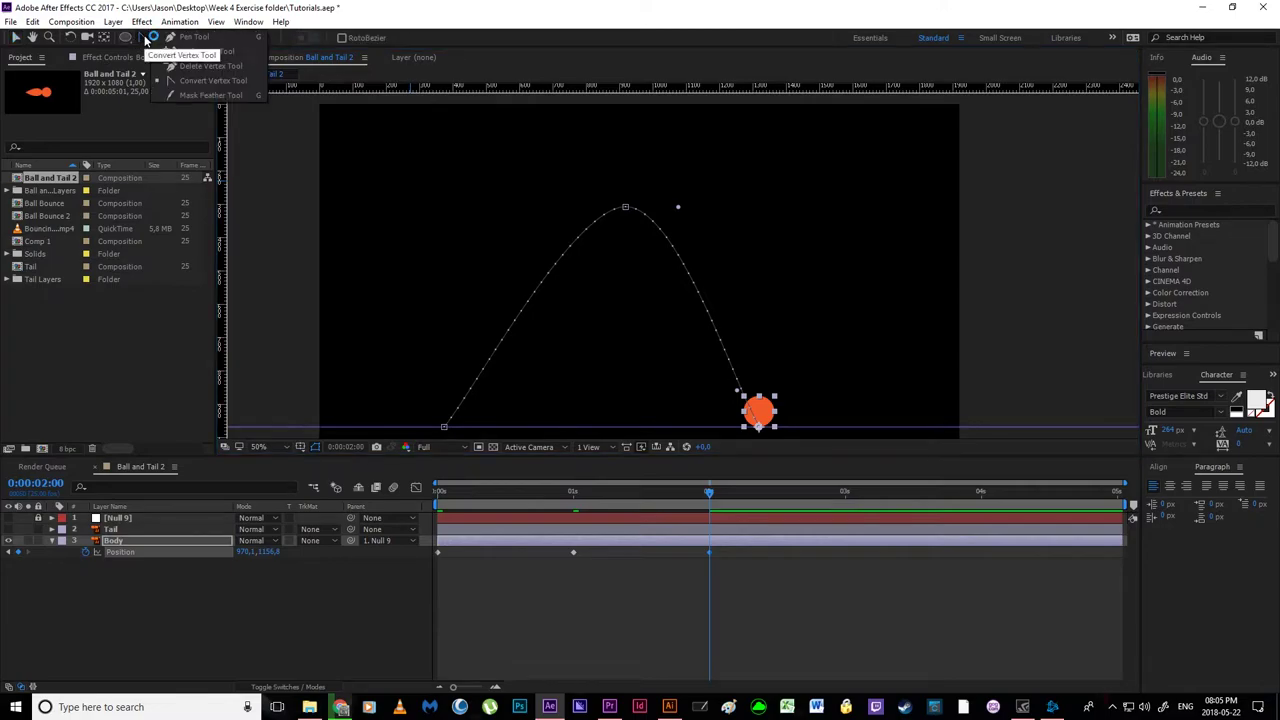
left_click(205, 80)
left_click(444, 427)
left_click(626, 209)
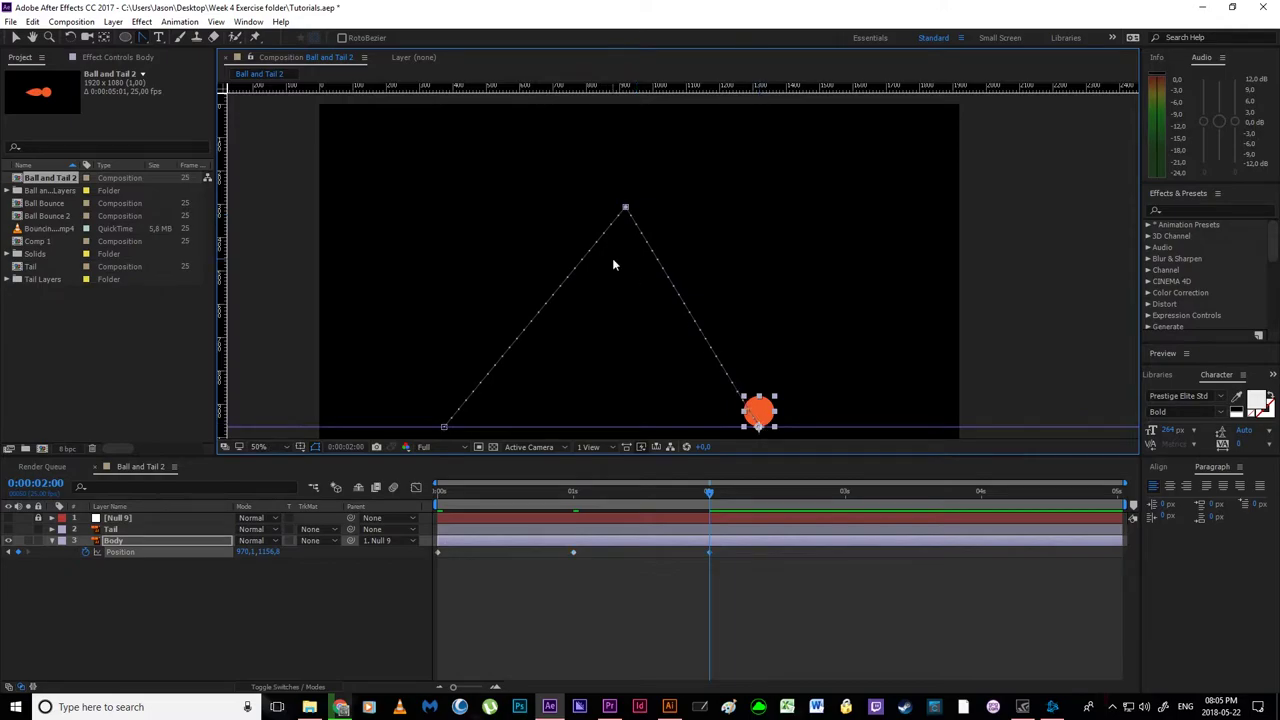
key("v")
left_click_drag(625, 208, 603, 208)
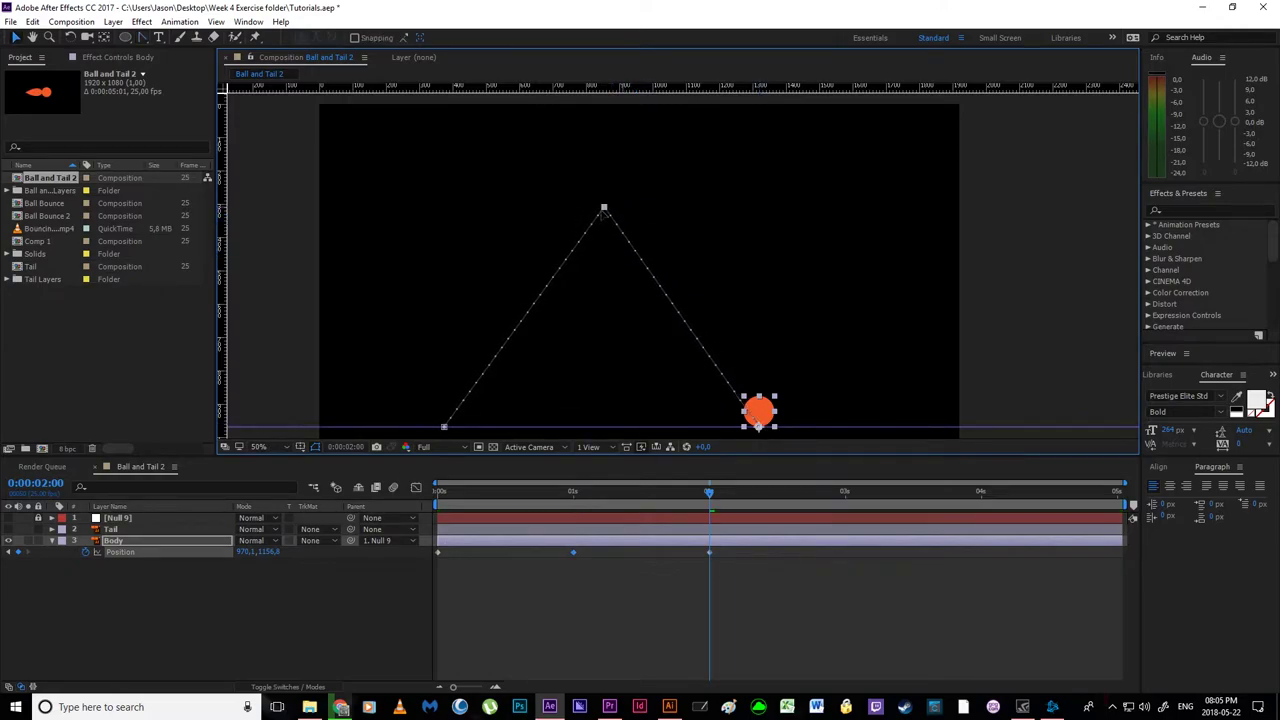
- Pull nearly horizontal curve handles from the motion path's peak to form a symmetrical arc, and deselect the layer
key("g")
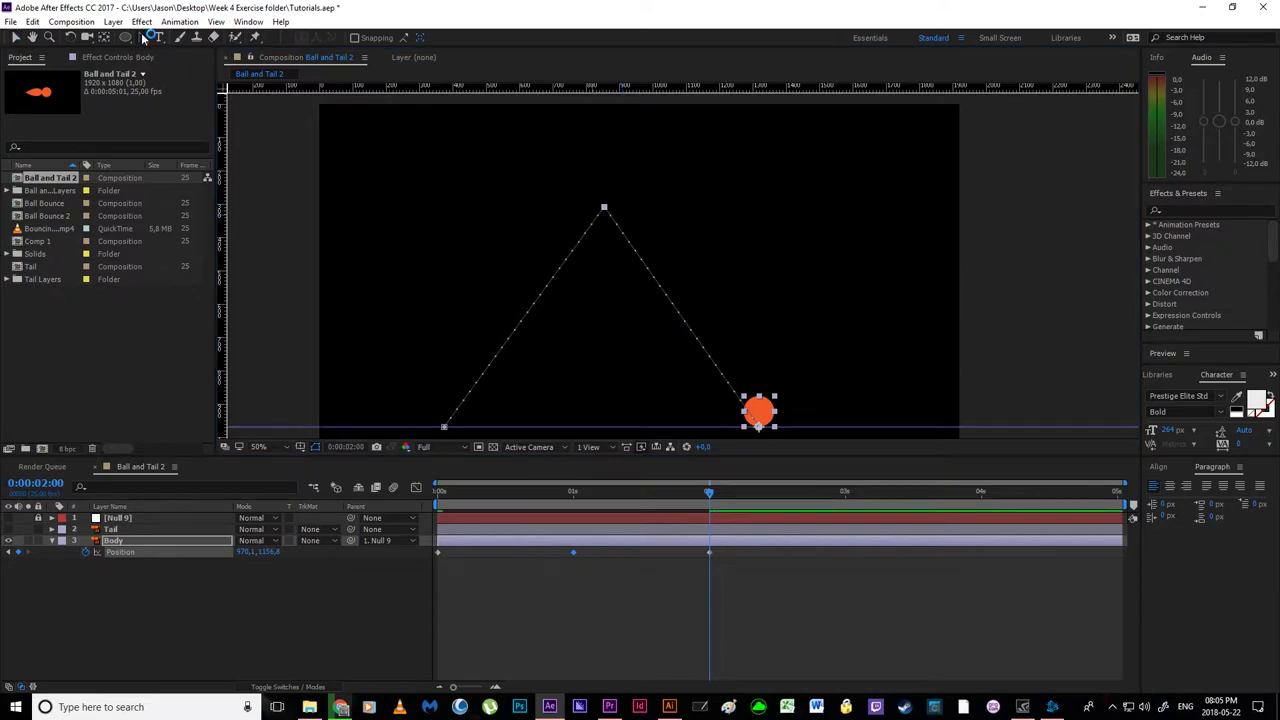
left_click_drag(604, 208, 720, 212)
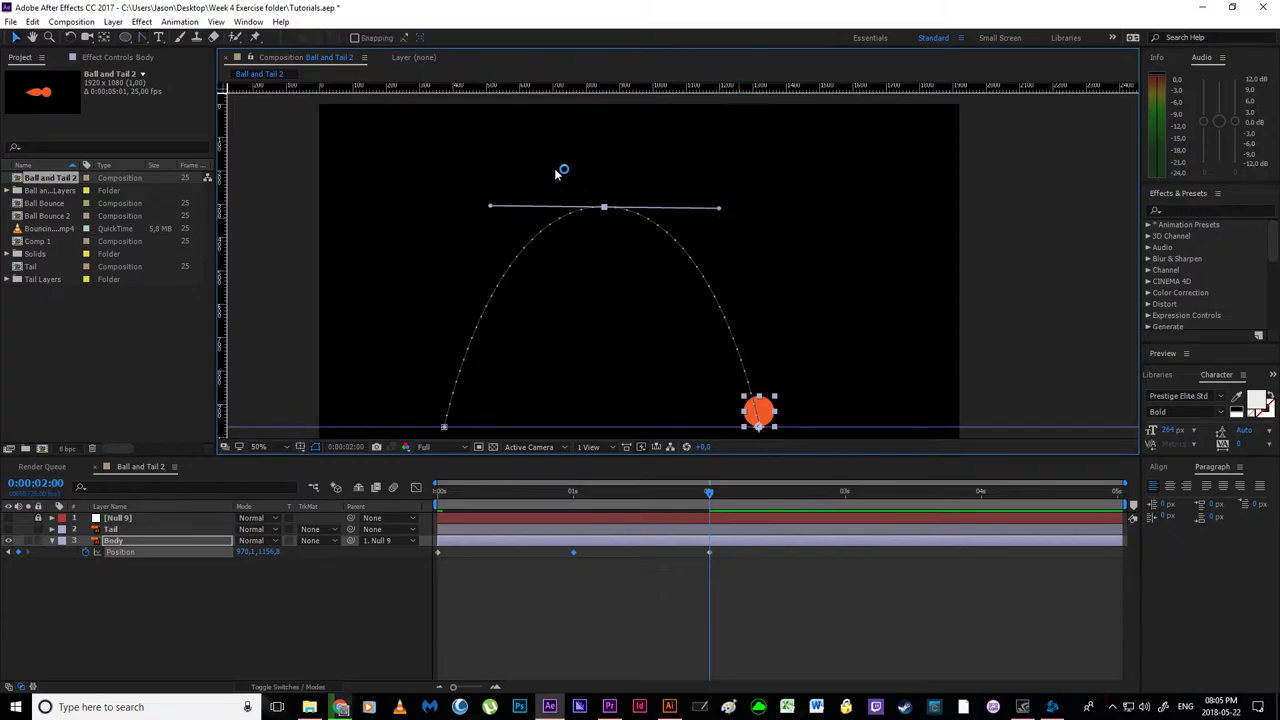
left_click(16, 38)
left_click(635, 572)
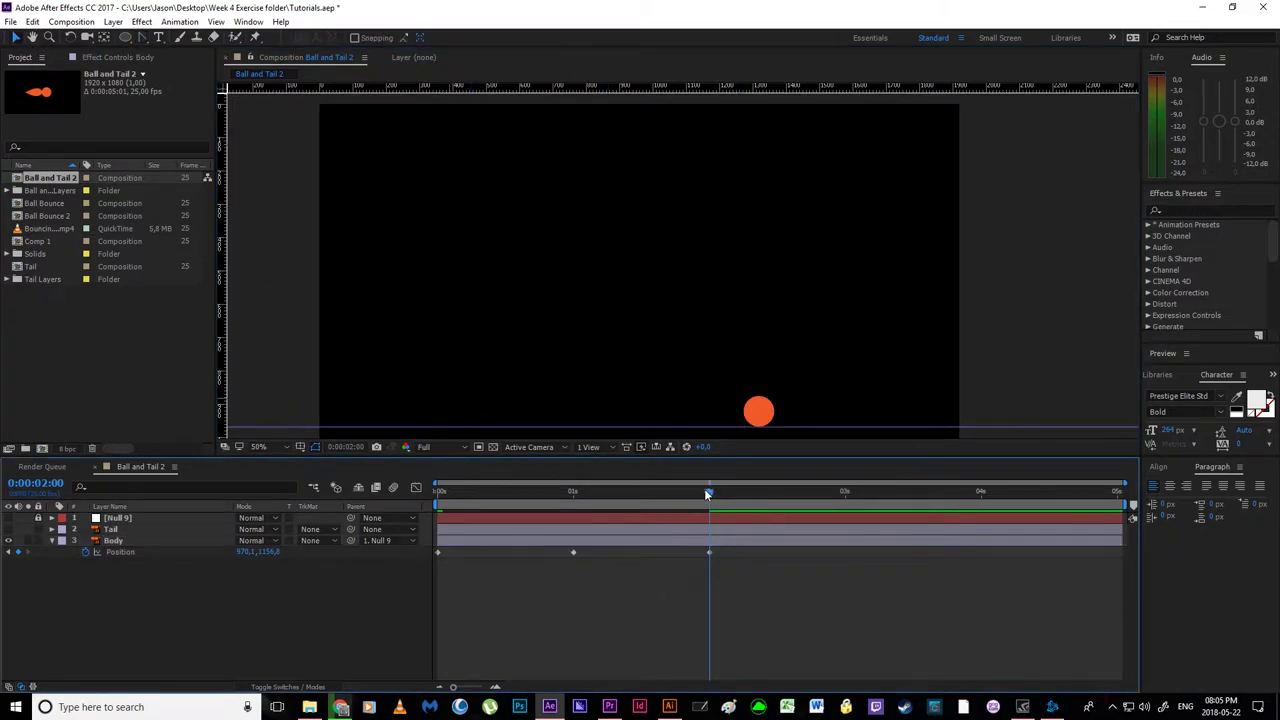
- Preview the ball's jump by scrubbing back and forth between its keyframes from 0:00:00:00 to 0:00:02:00
key("space")
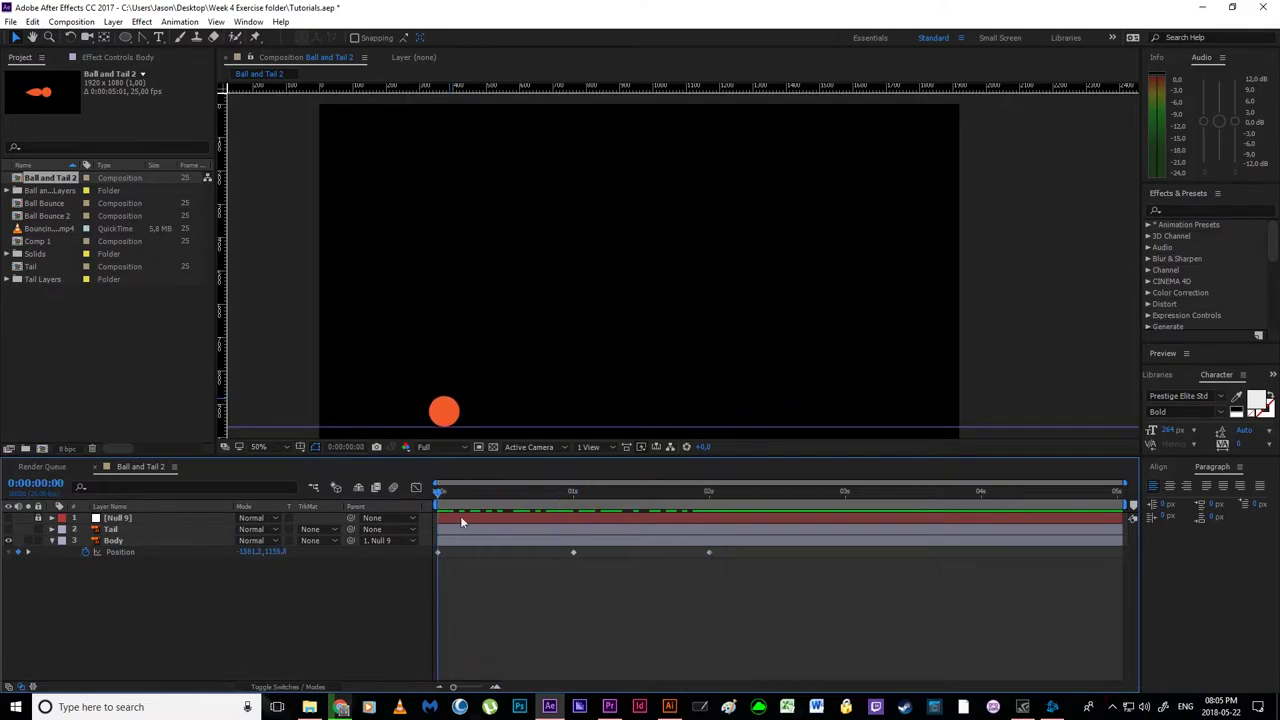
left_click_drag(424, 541, 707, 542)
left_click(166, 515)
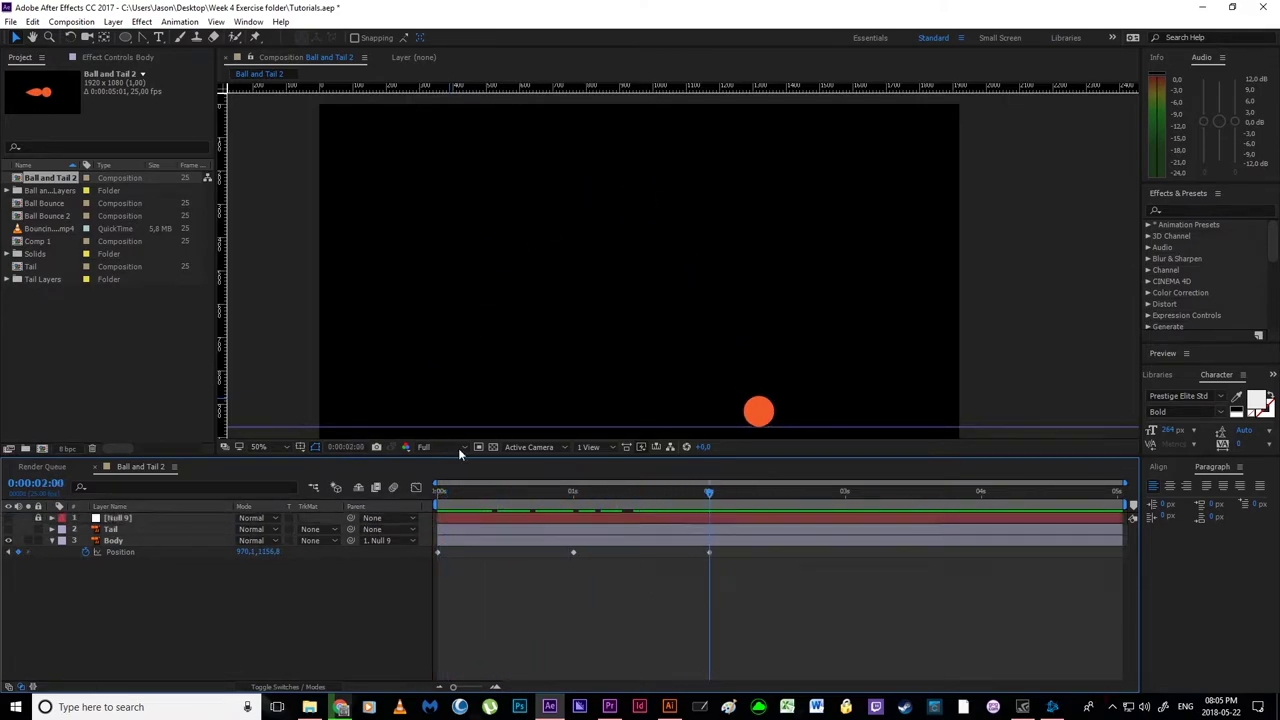
left_click_drag(708, 492, 570, 505)
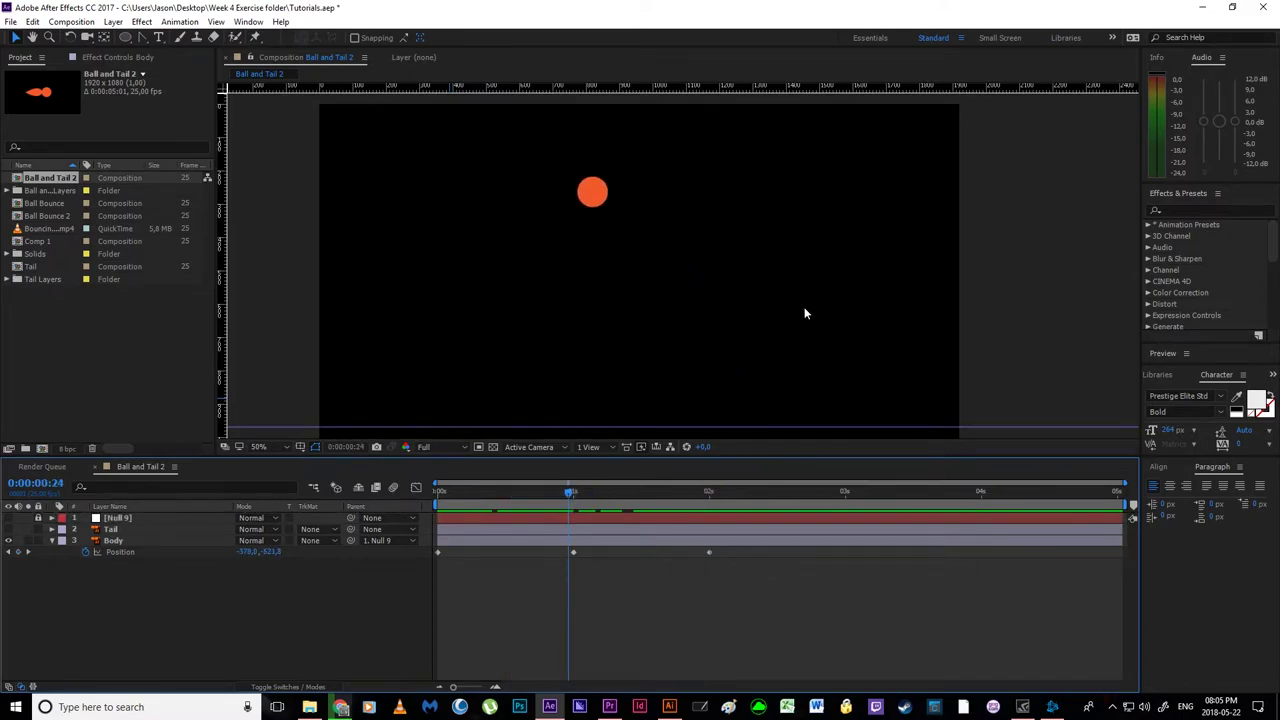
left_click_drag(568, 490, 377, 542)
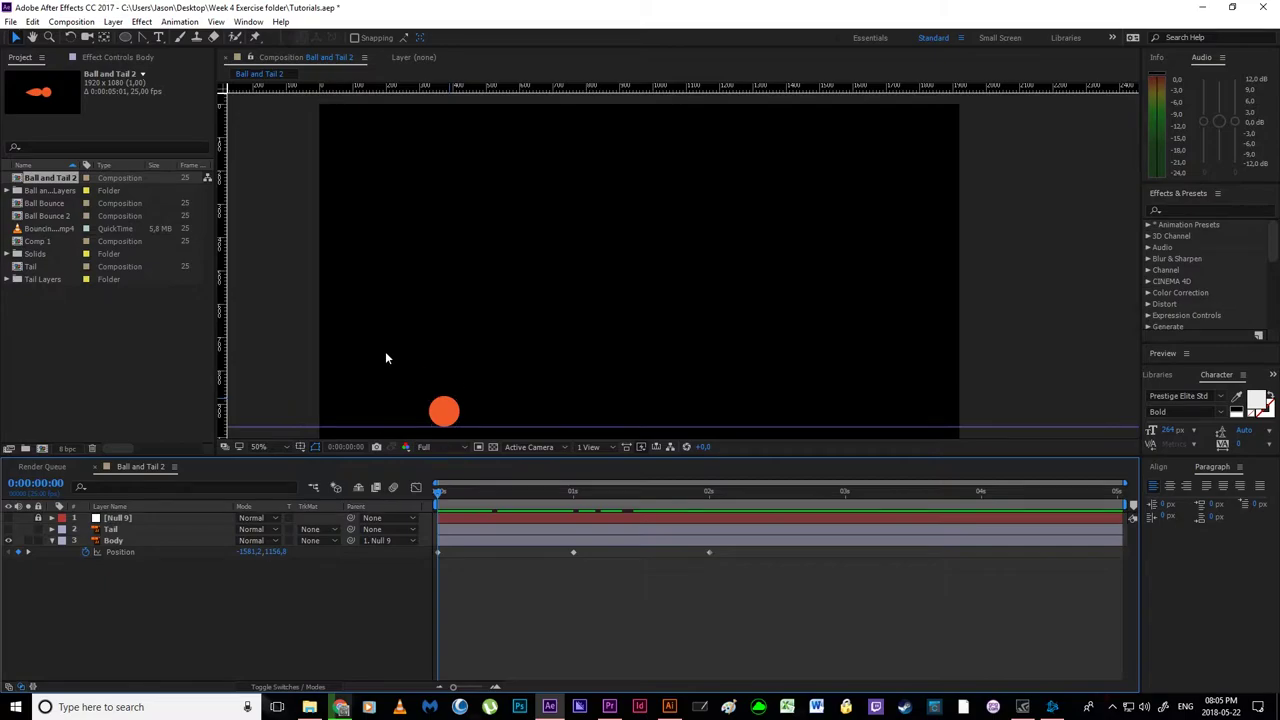
left_click(709, 497)
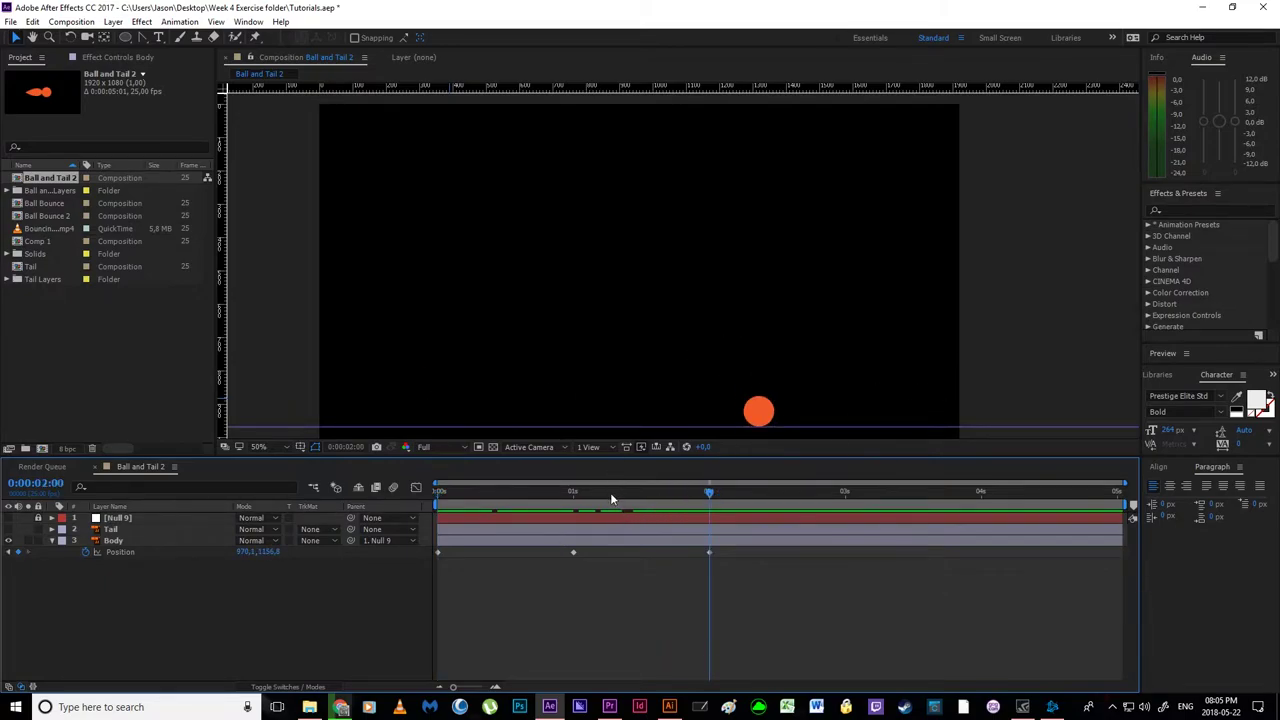
left_click(574, 494)
left_click_drag(577, 505, 711, 549)
left_click_drag(711, 549, 444, 546)
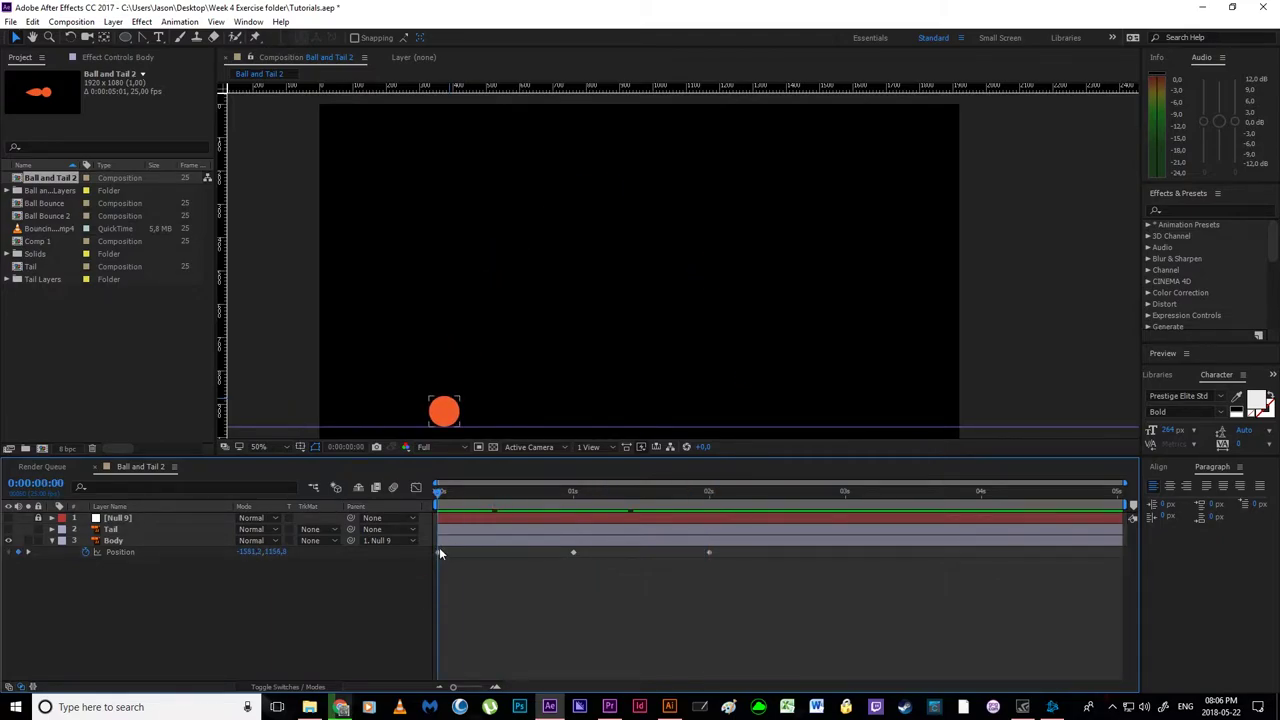
- Select all three Body Position keyframes and shift them so the jump starts at 0:00:00:15
mouse_move(440, 552)
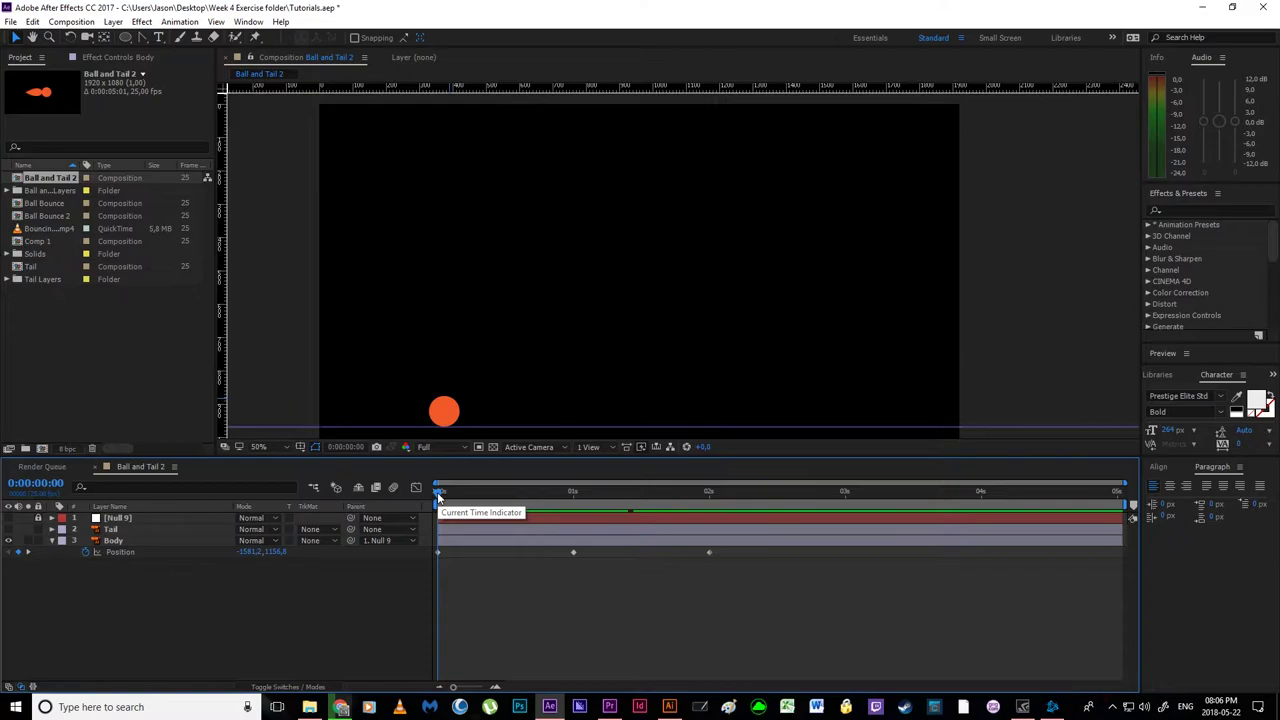
left_click(446, 412)
left_click_drag(692, 568, 432, 547)
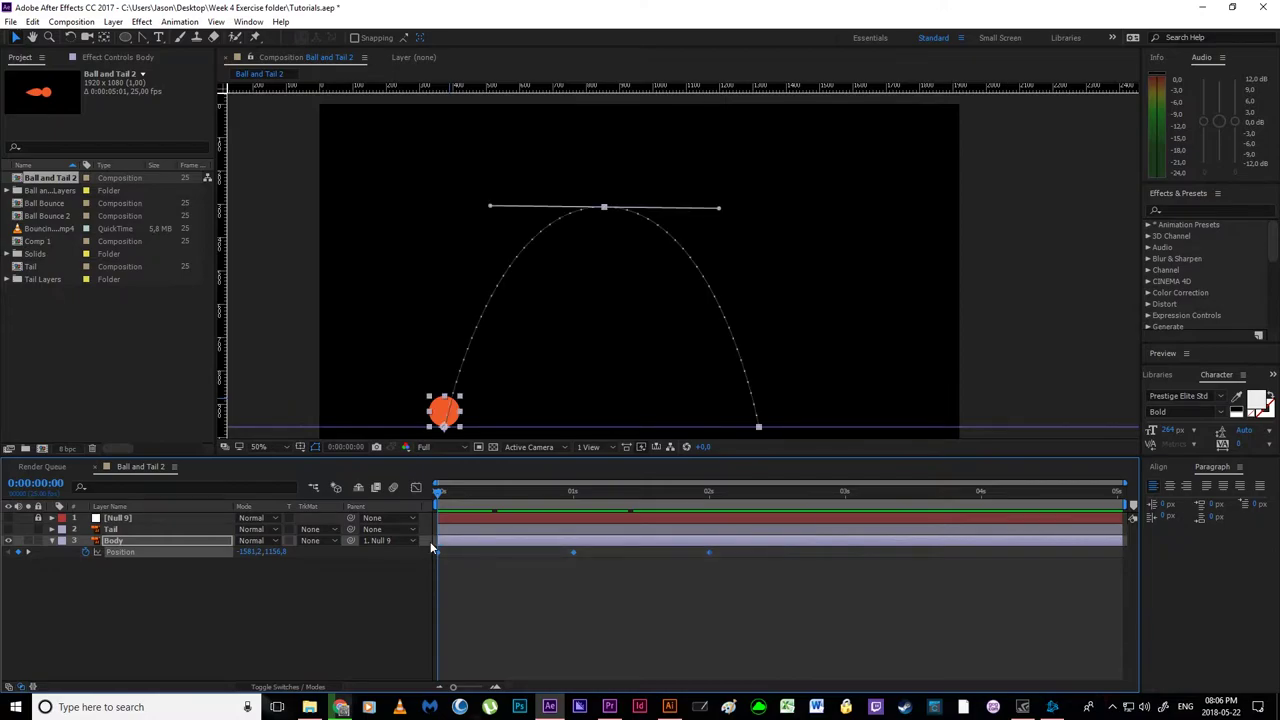
key("space")
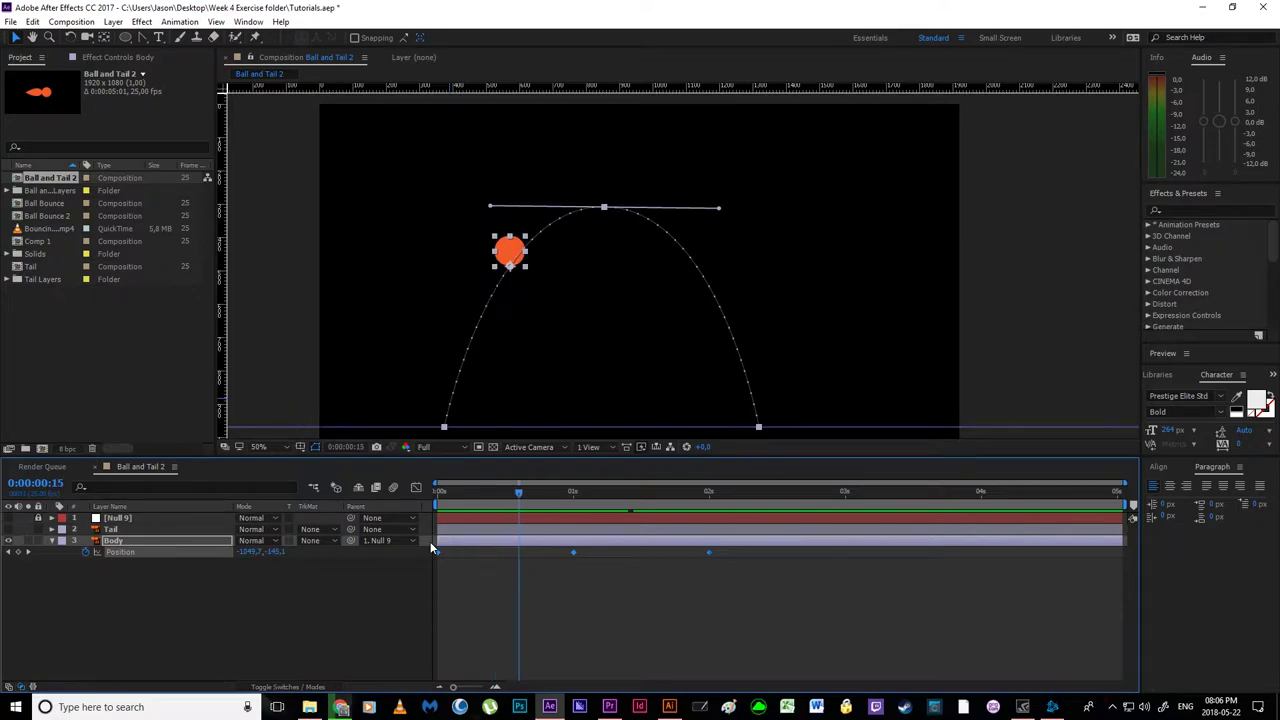
left_click_drag(439, 552, 522, 560)
left_click(557, 584)
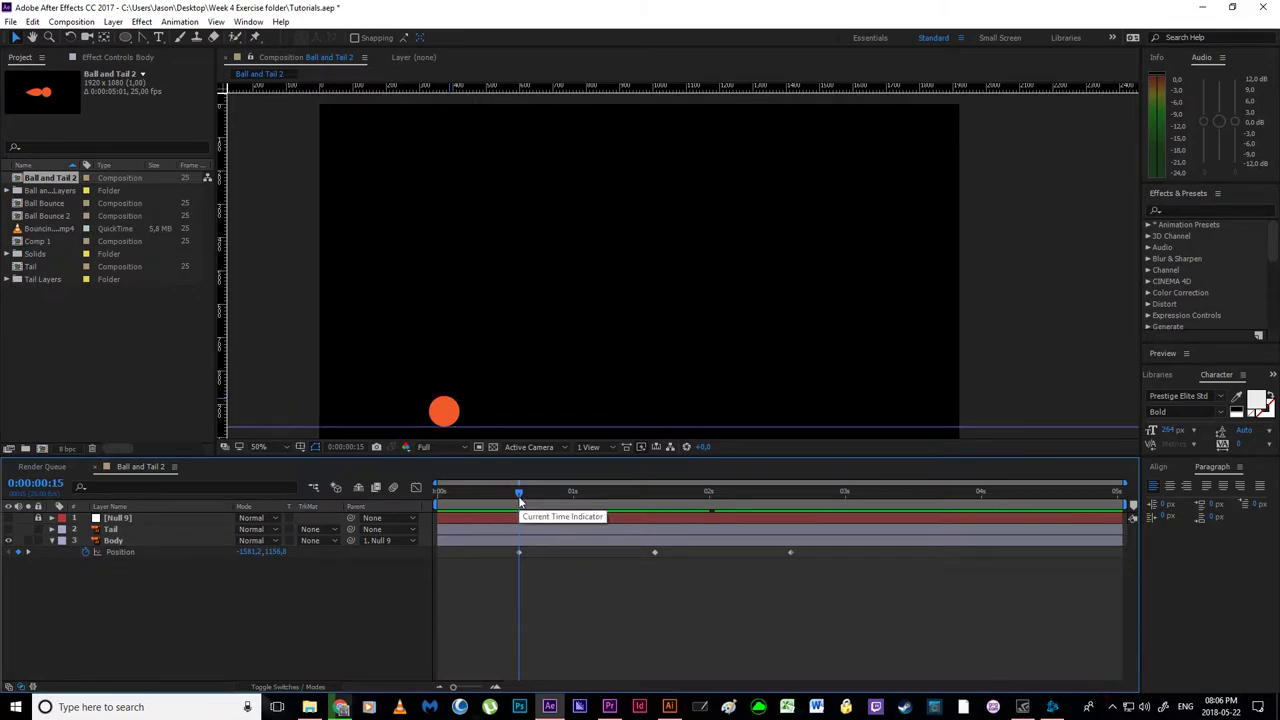
- Add a Position keyframe to Body at 0:00:00:05, holding the ball at its starting spot
key("shift+Page_Up")
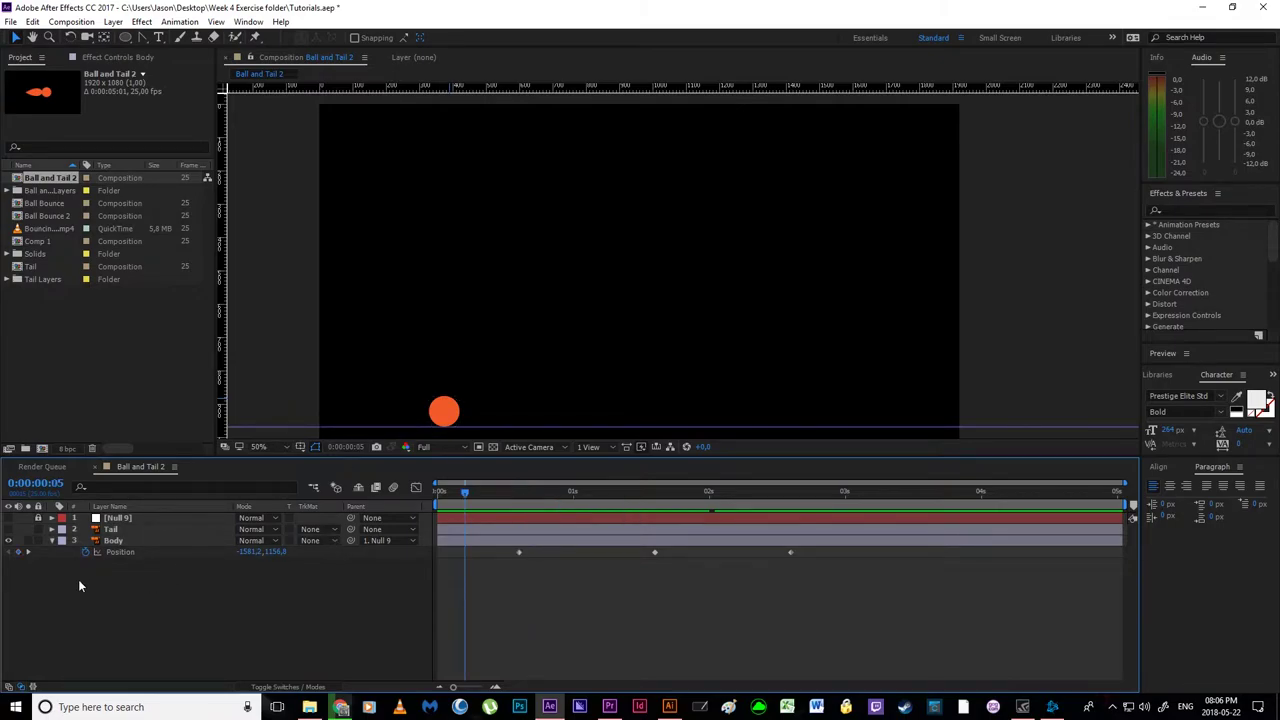
left_click(22, 553)
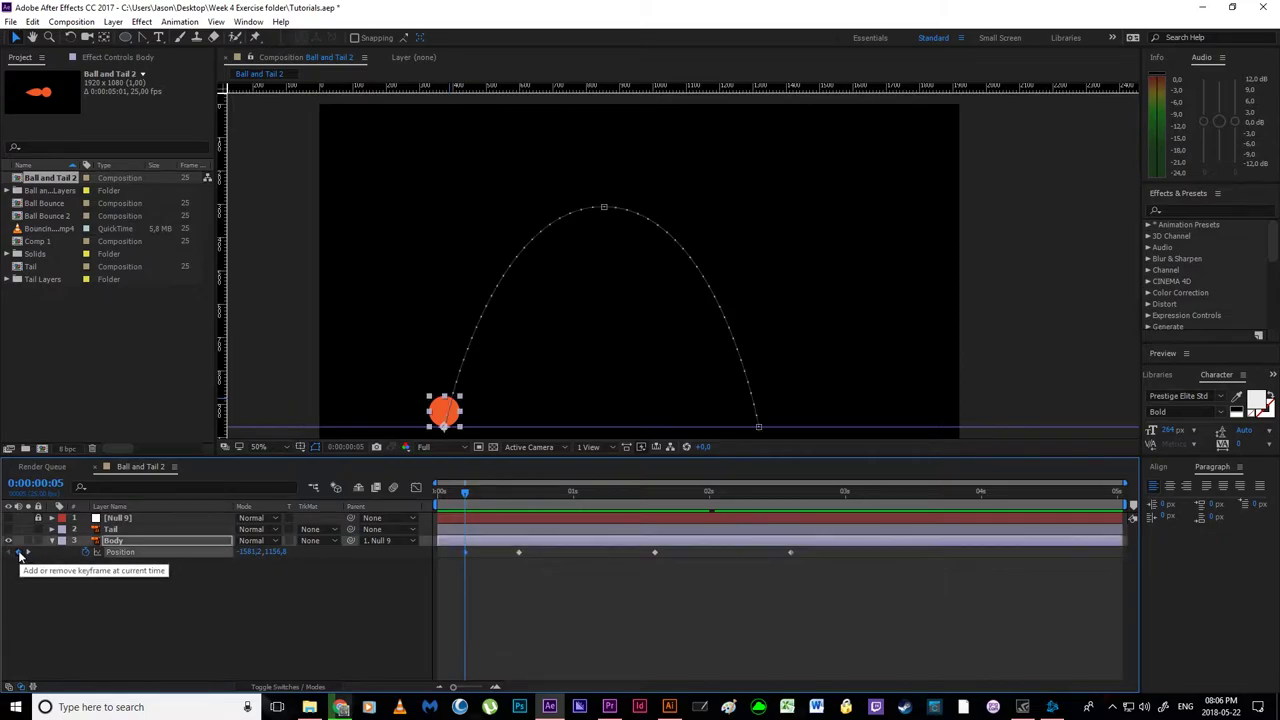
left_click(480, 586)
- Check the jump through 0:00:02:15 and turn Body's 0:00:00:05 Position keyframe into a hold keyframe
left_click_drag(465, 492, 790, 553)
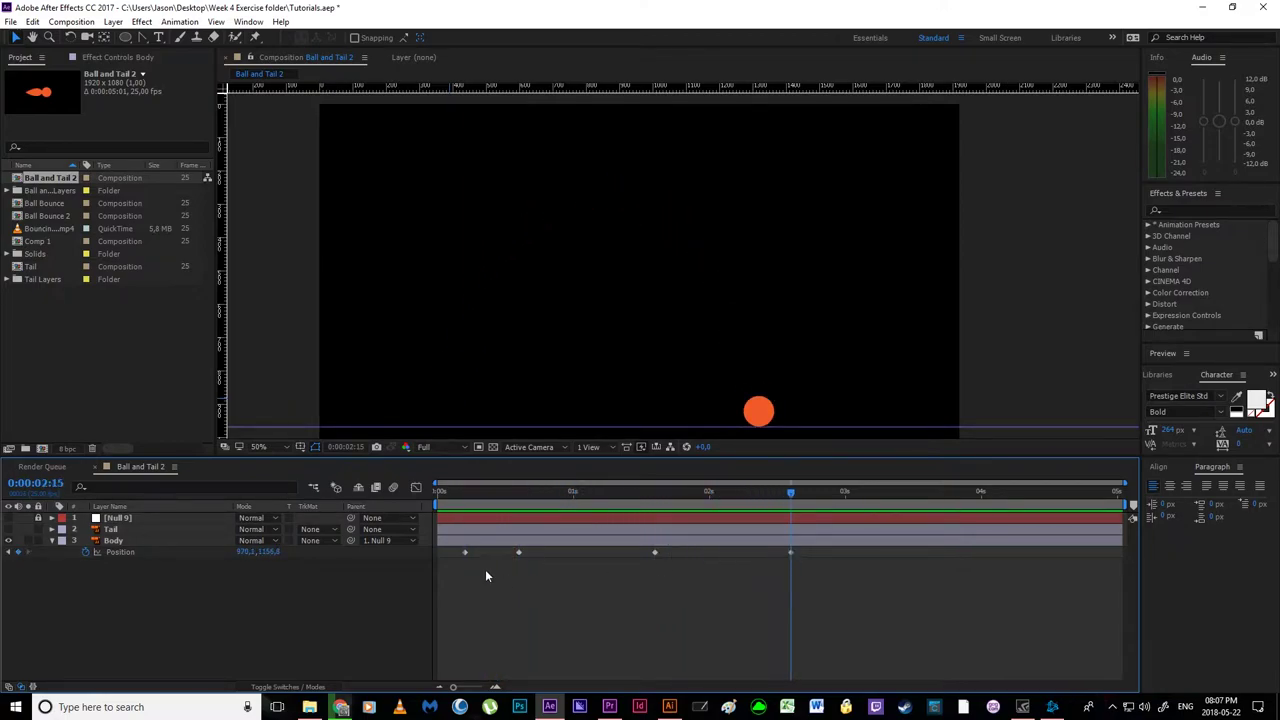
left_click(464, 552)
right_click(465, 552)
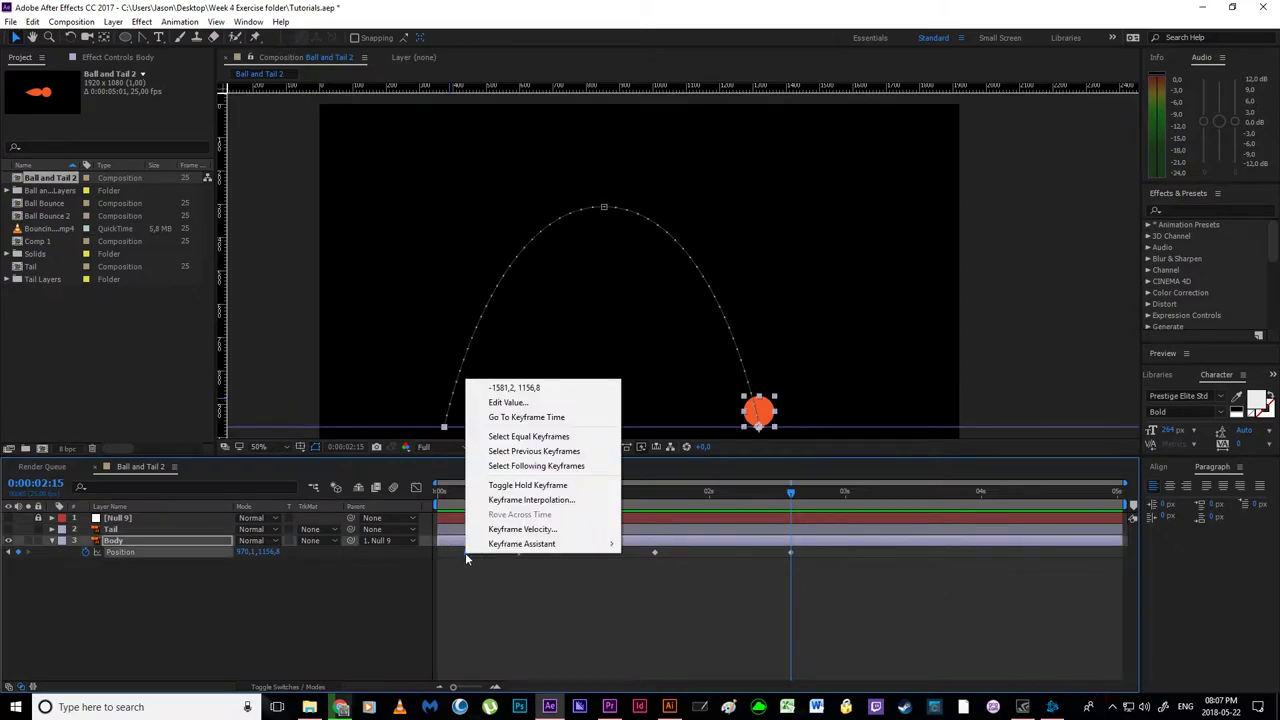
left_click(525, 485)
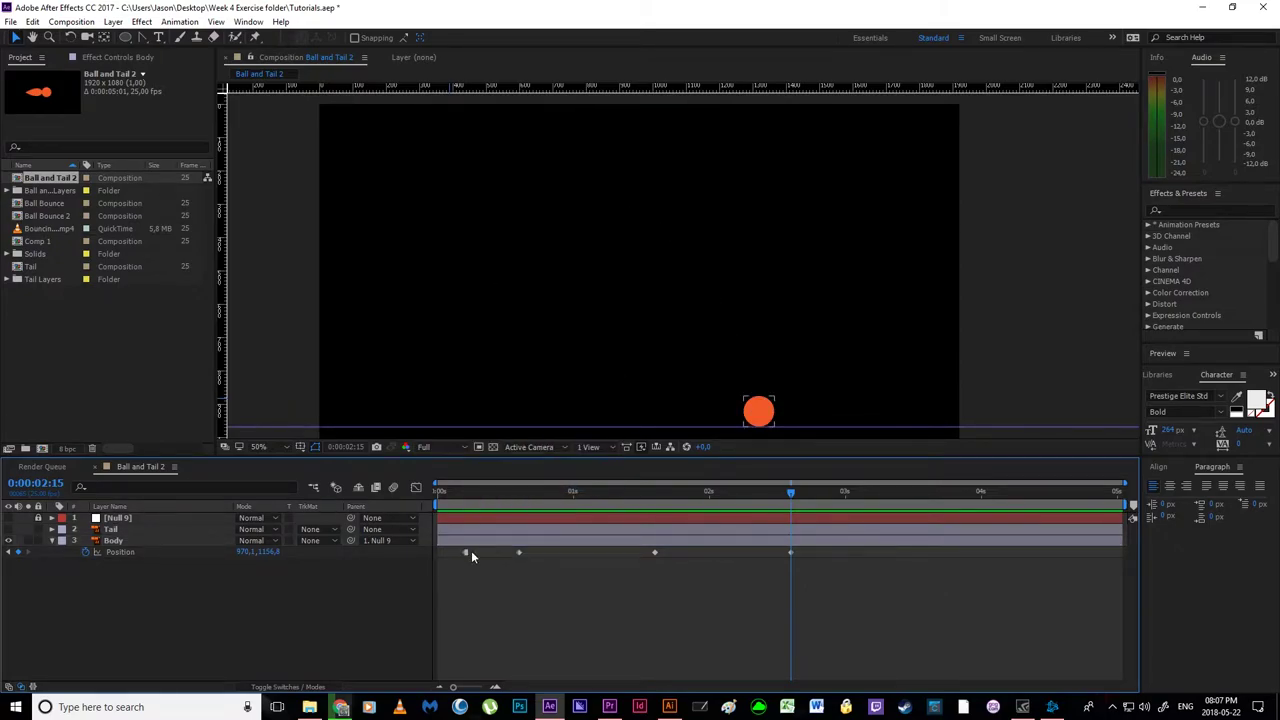
- Apply Easy Ease to Body's three Position keyframes from 0:00:00:15 to 0:00:02:15
left_click(521, 490)
left_click_drag(508, 594, 798, 566)
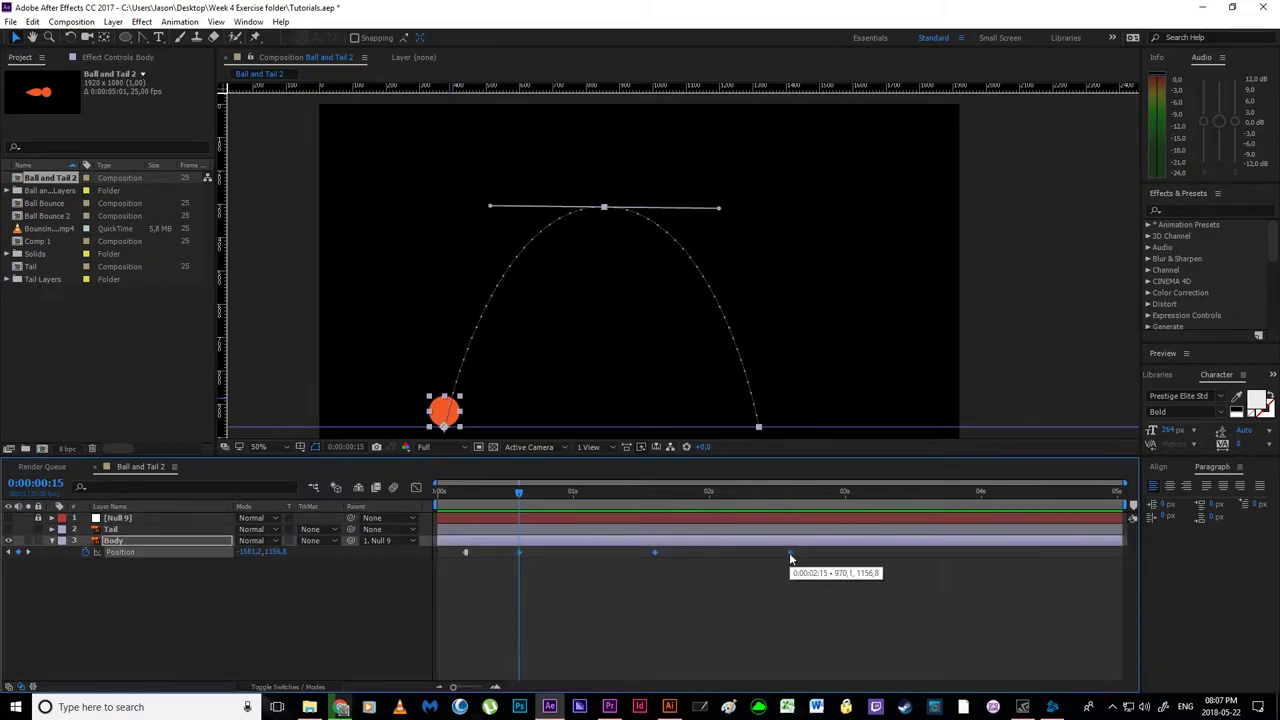
right_click(790, 556)
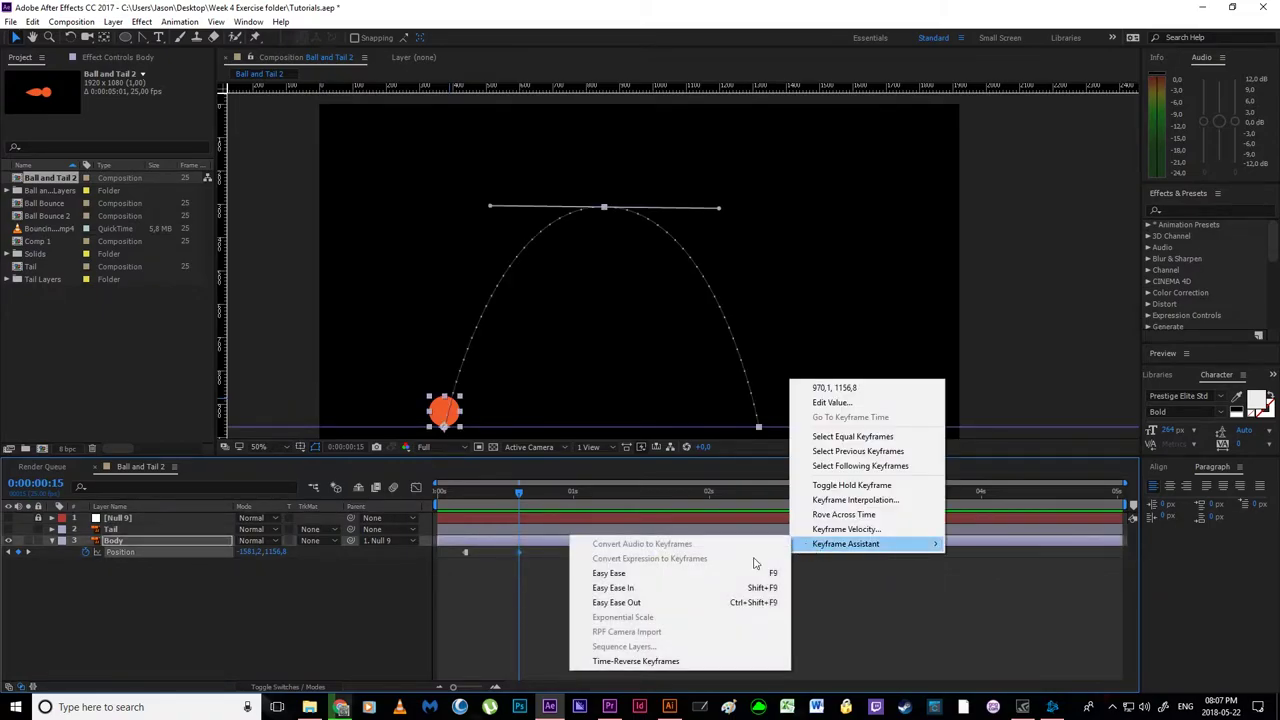
left_click(660, 575)
left_click(682, 597)
- Set the work area to end at 0:00:04:00 and trim the composition to the work area
left_click_drag(786, 496, 847, 500)
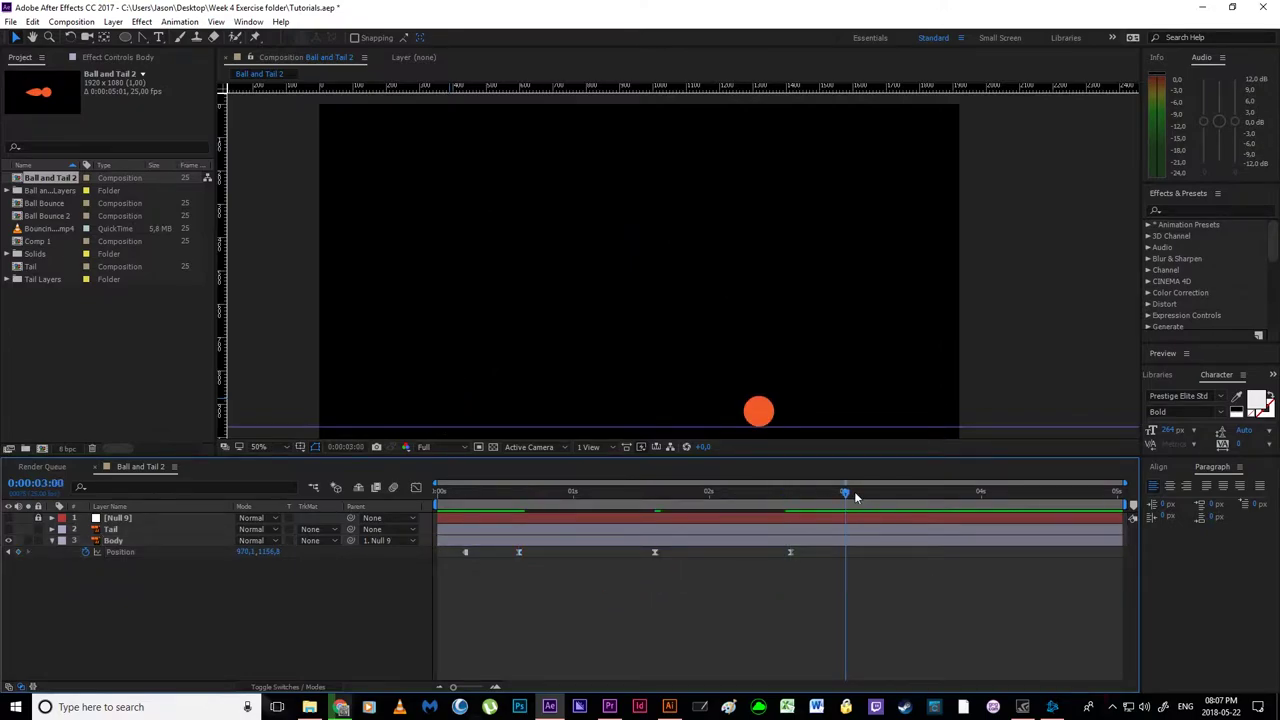
key("n")
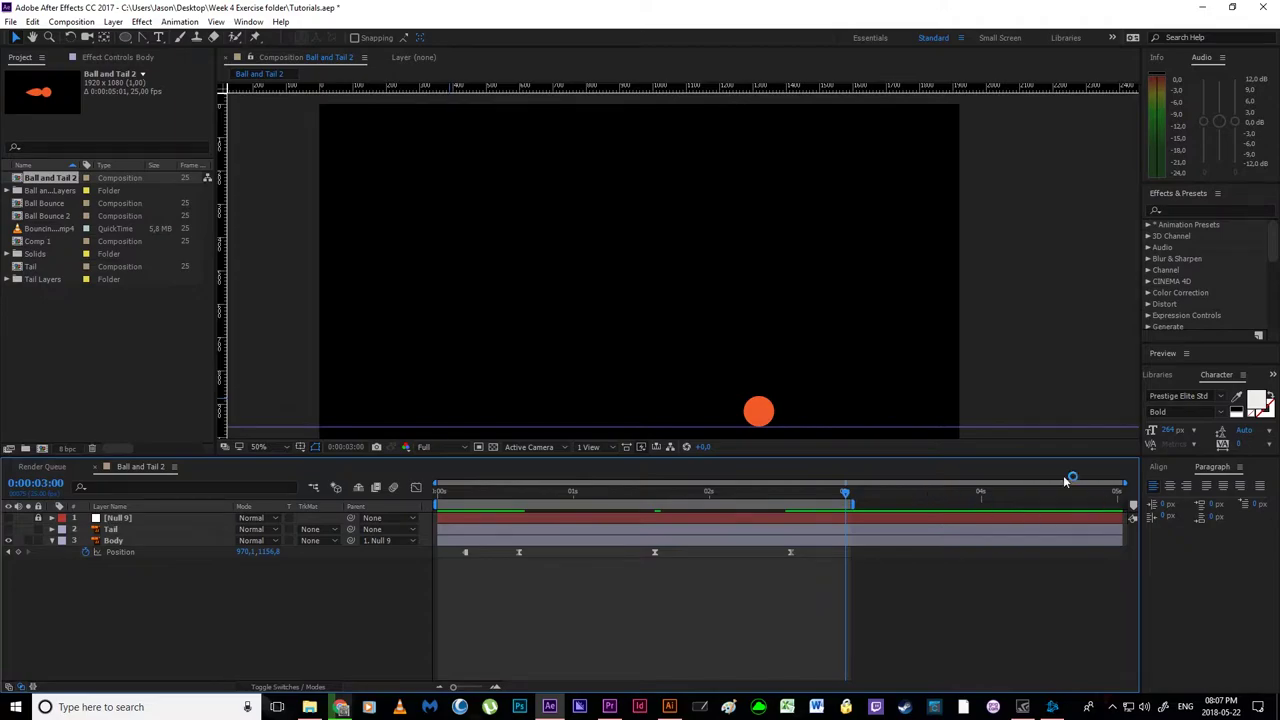
right_click(805, 500)
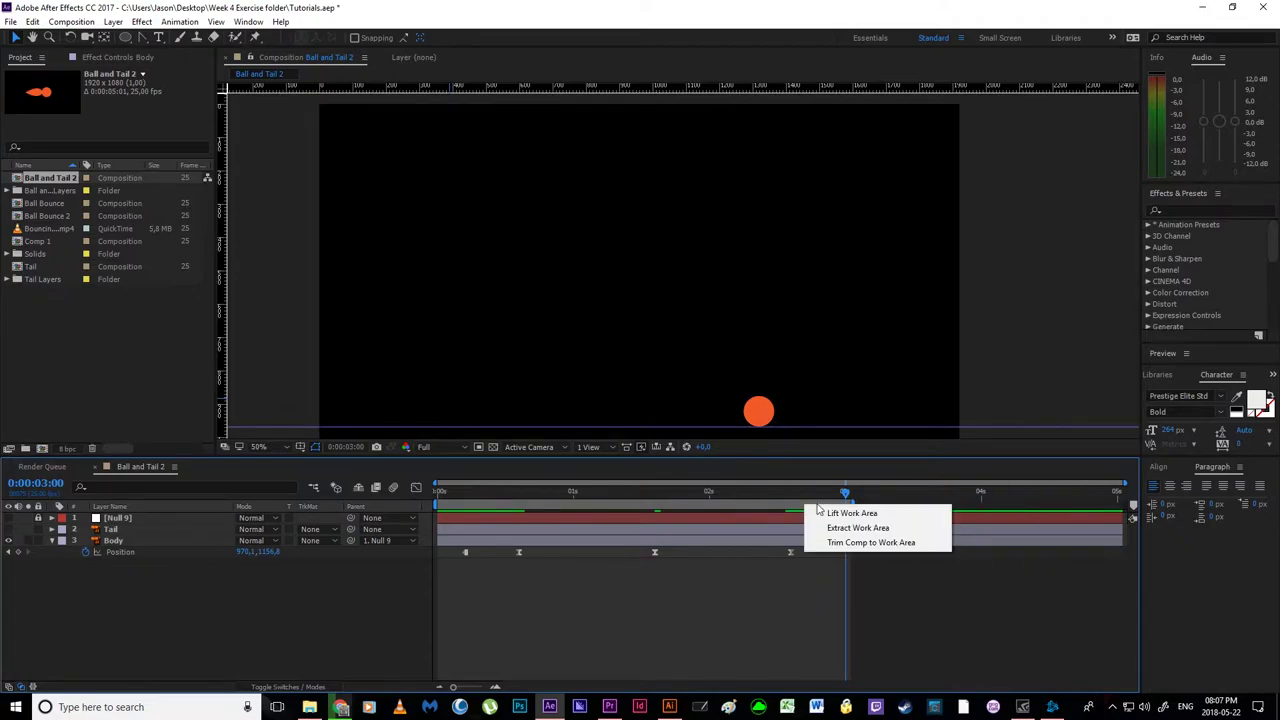
left_click(788, 508)
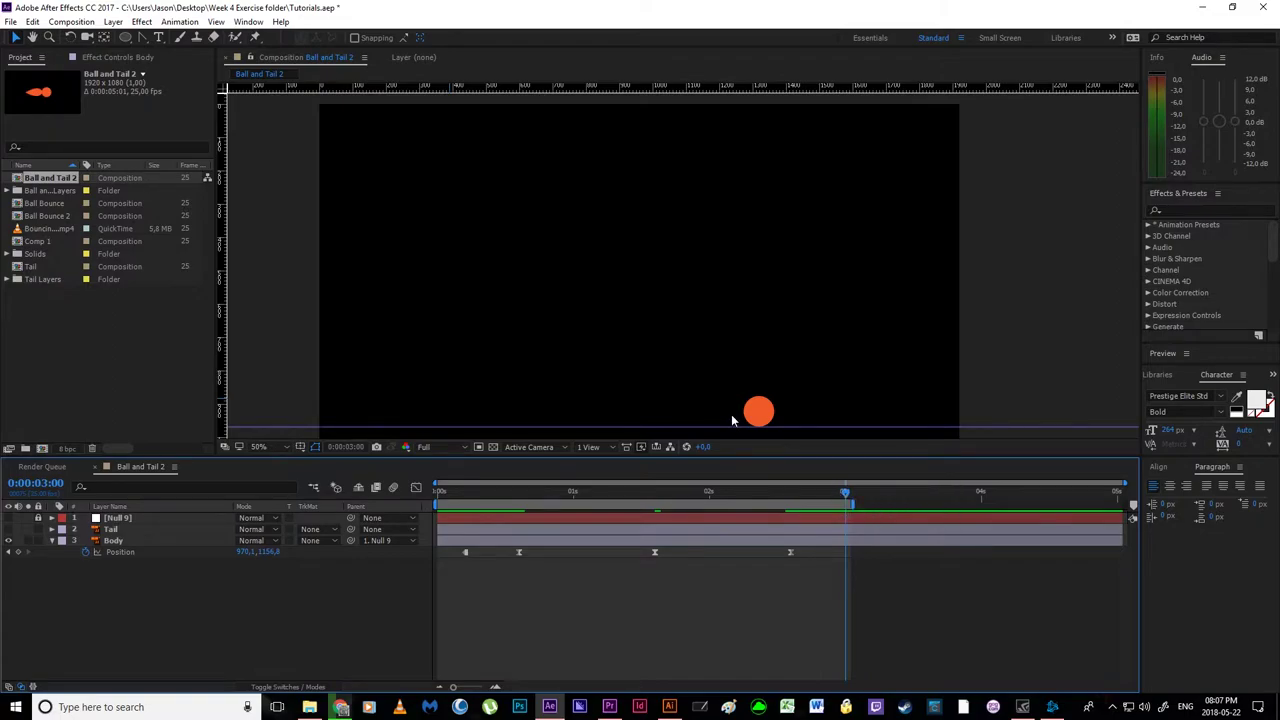
left_click_drag(856, 507, 984, 497)
left_click(984, 499)
right_click(925, 515)
left_click(985, 540)
- Preview the jump and shorten it by moving Body's peak Position keyframe to 0:00:01:10 and the landing keyframe to 0:00:02:05
key("space")
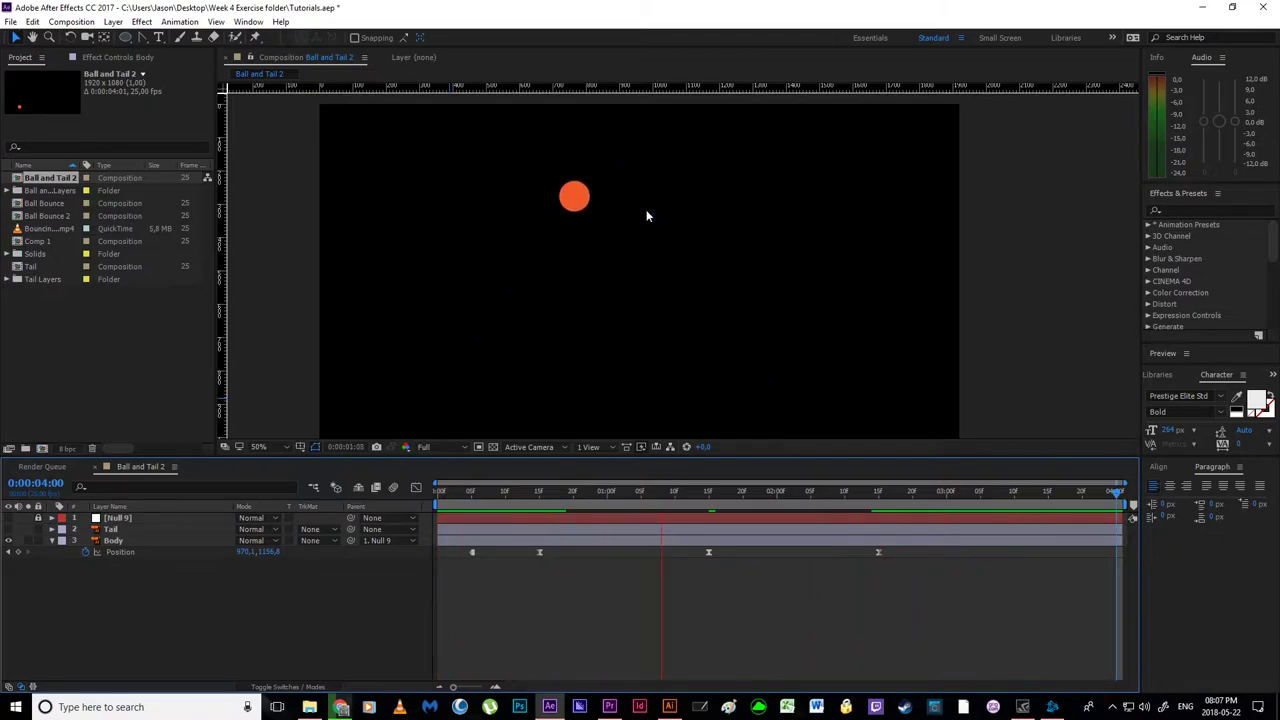
key("space")
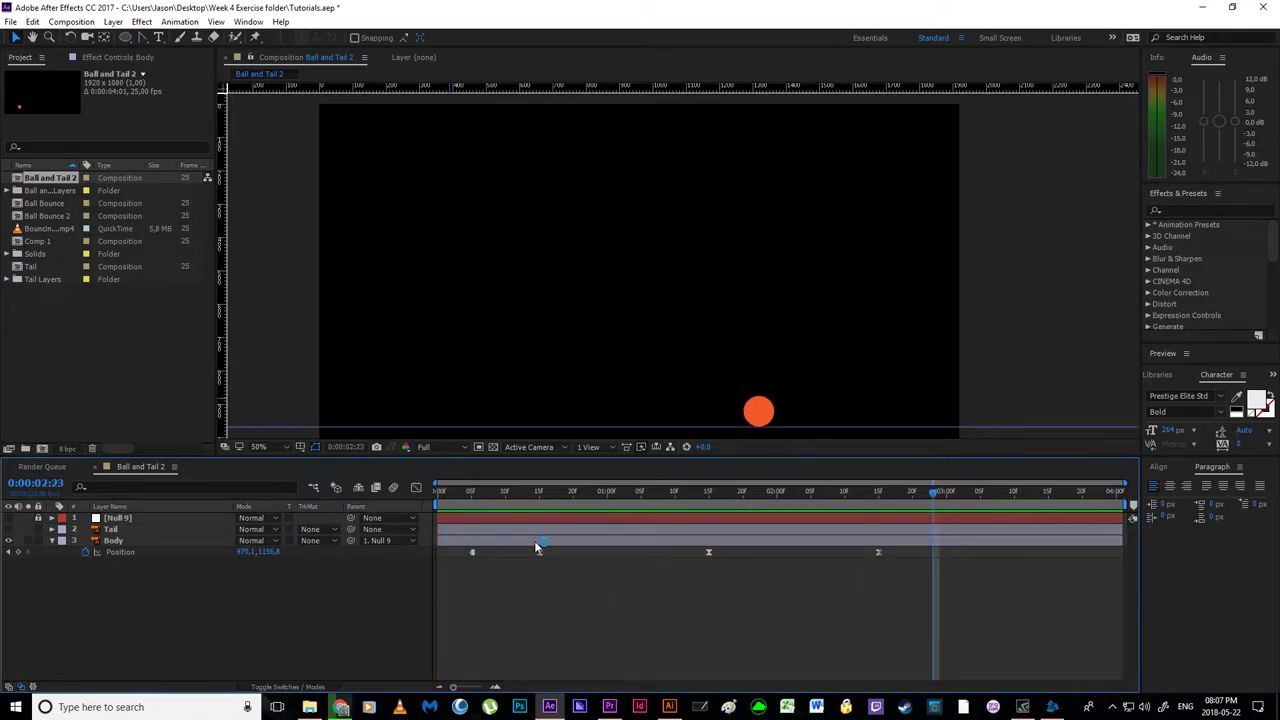
left_click(539, 493)
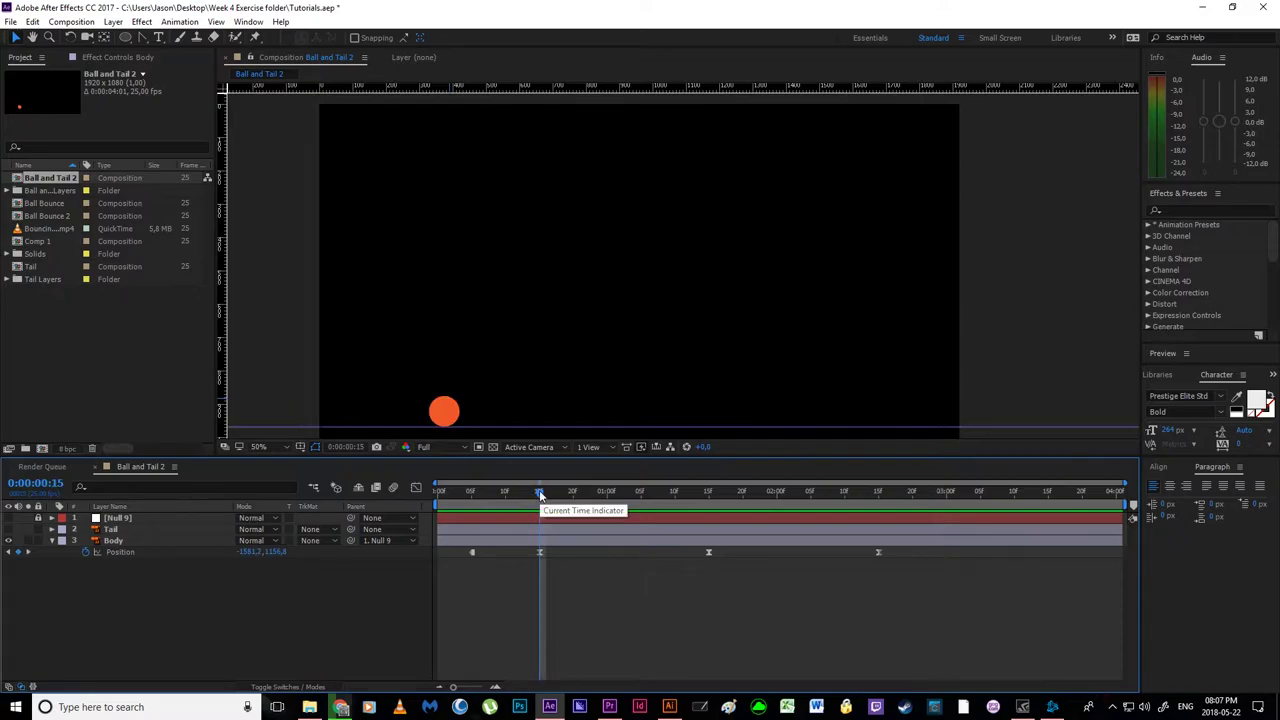
key("space")
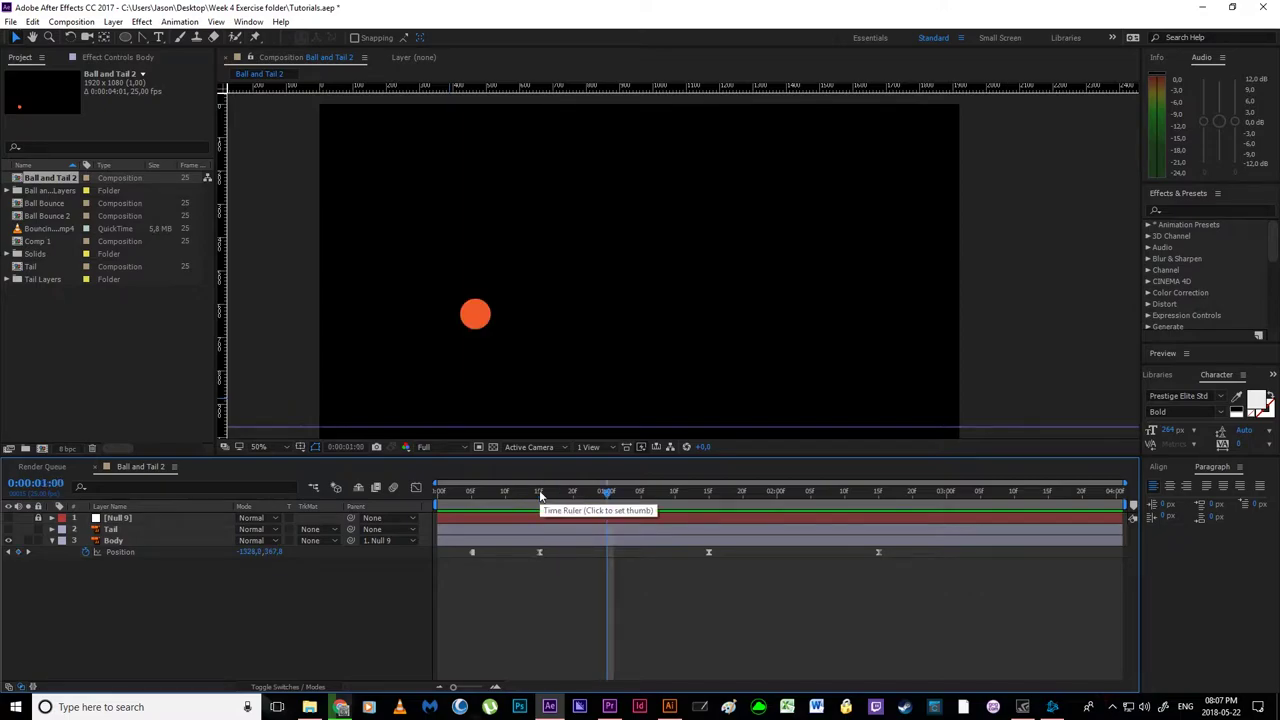
mouse_move(700, 565)
left_mouse_down()
mouse_move(727, 528)
mouse_move(677, 554)
left_mouse_up()
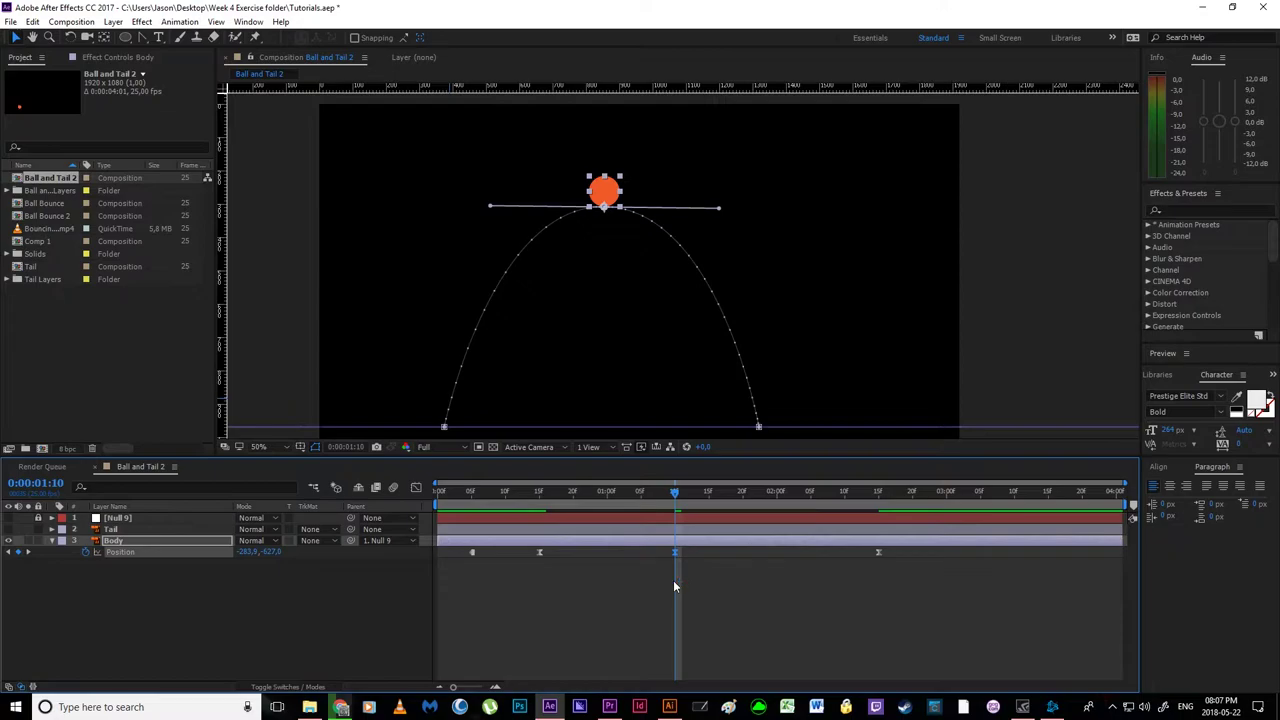
key("space")
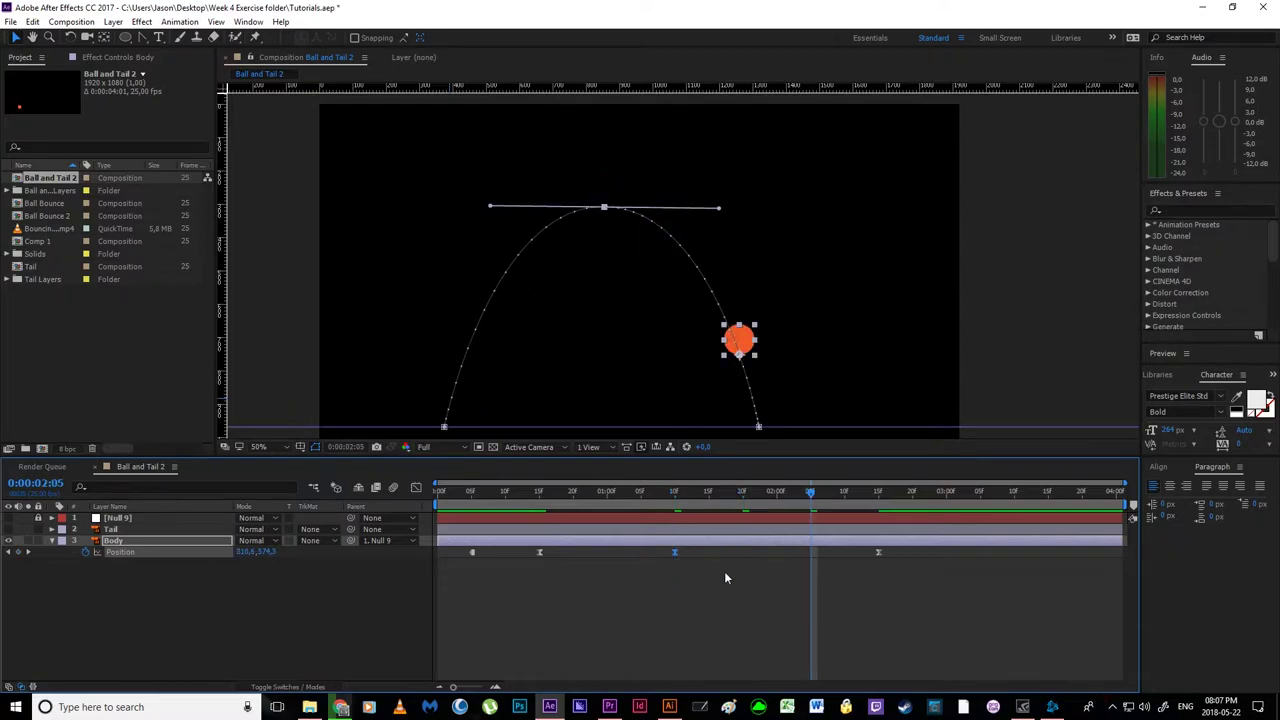
left_click_drag(876, 552, 812, 554)
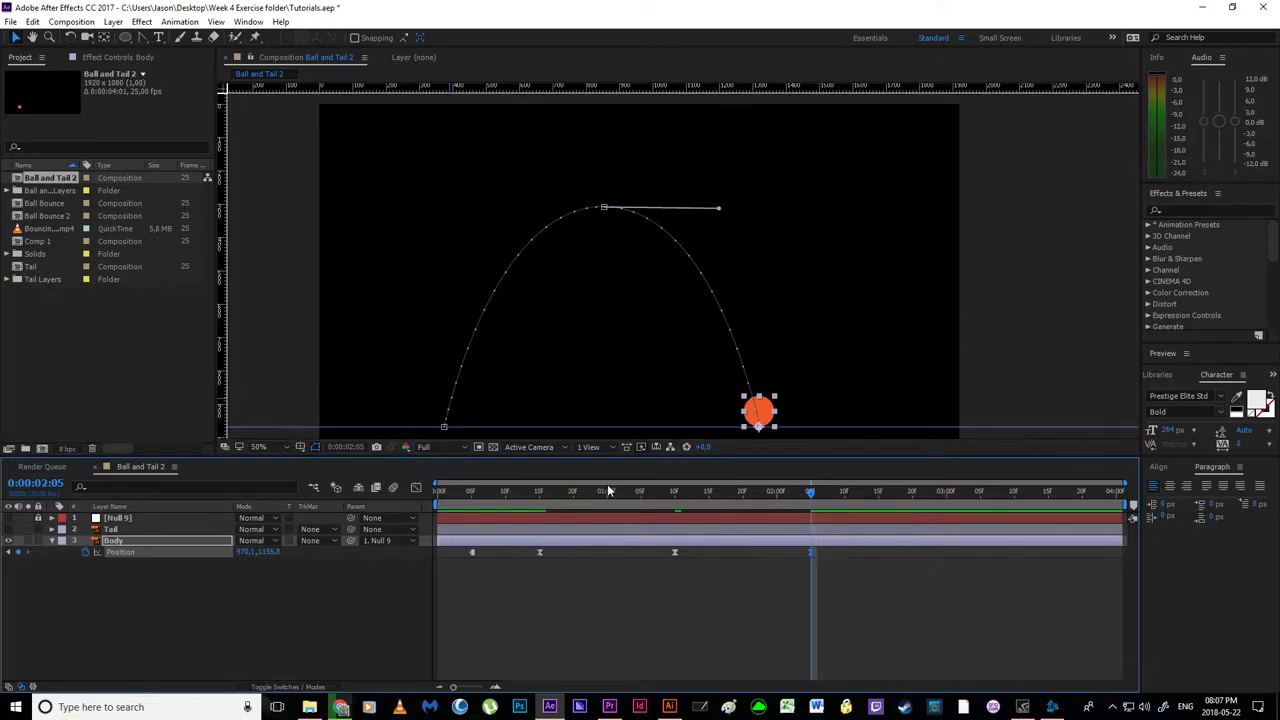
- In Body's speed graph, shorten the easing at takeoff and landing and lengthen it on both sides of the peak keyframe
key("Home")
key("space")
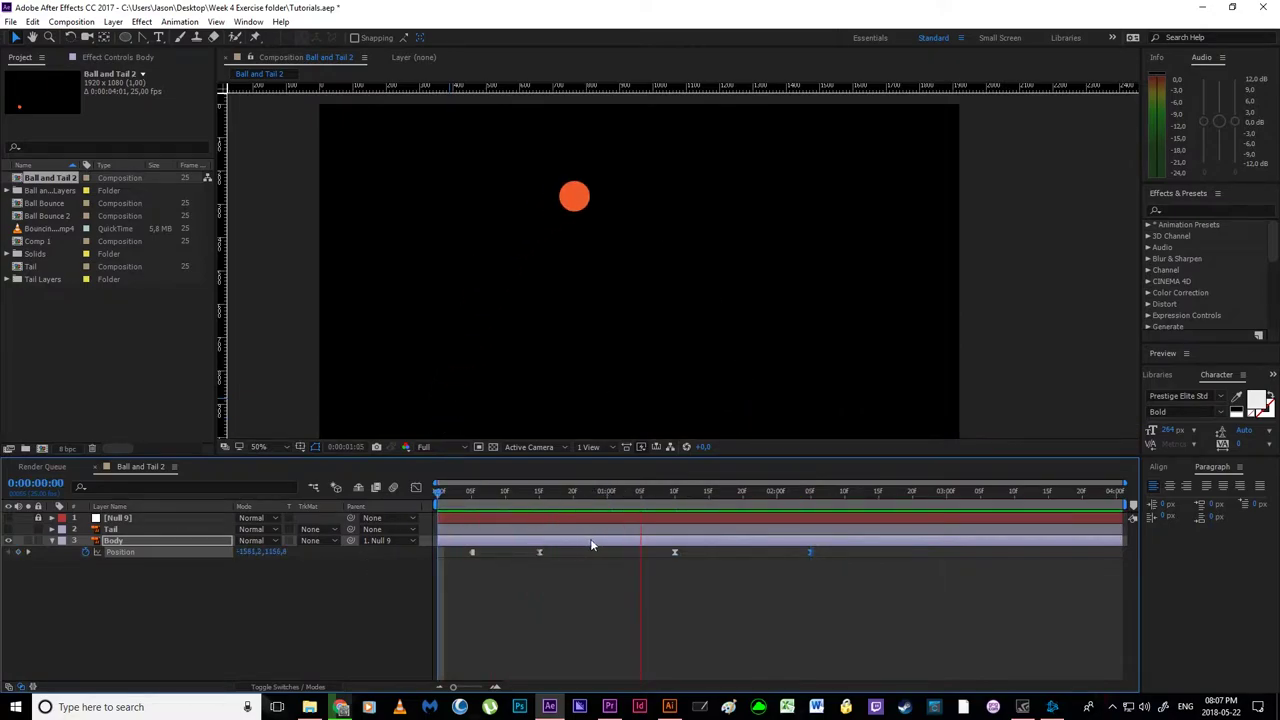
left_click(540, 493)
left_click(585, 594)
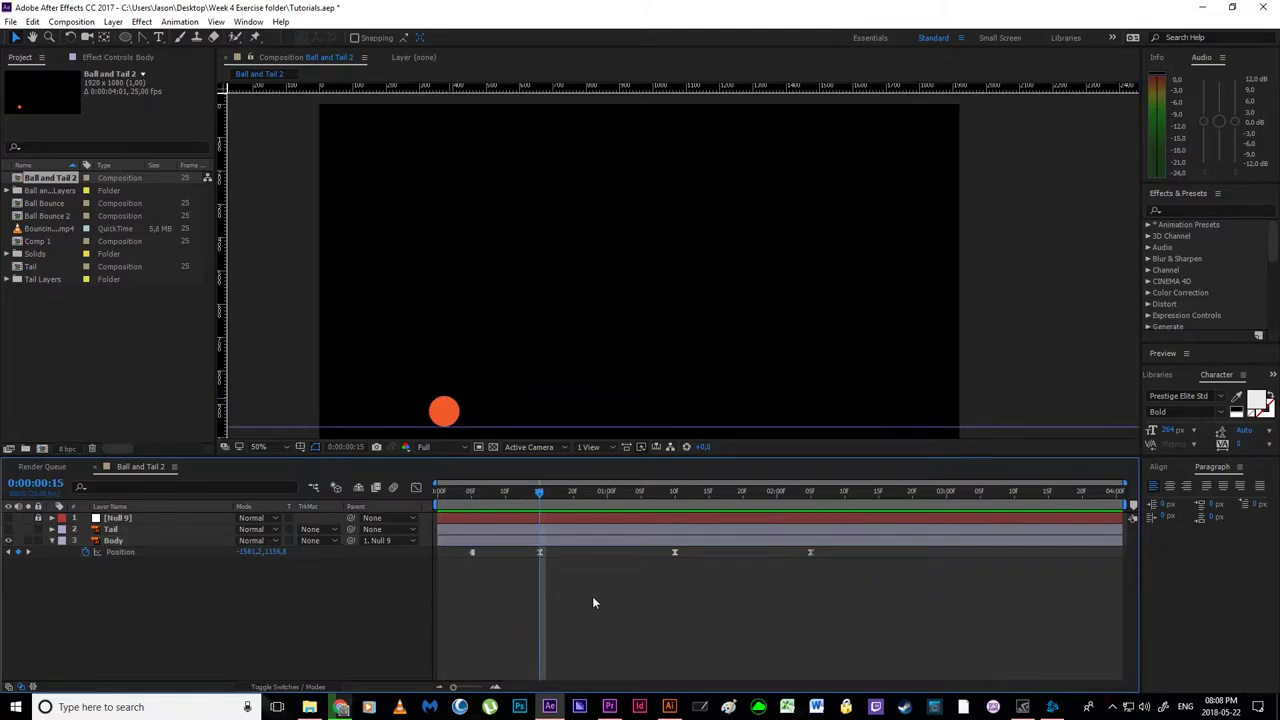
left_click(540, 552)
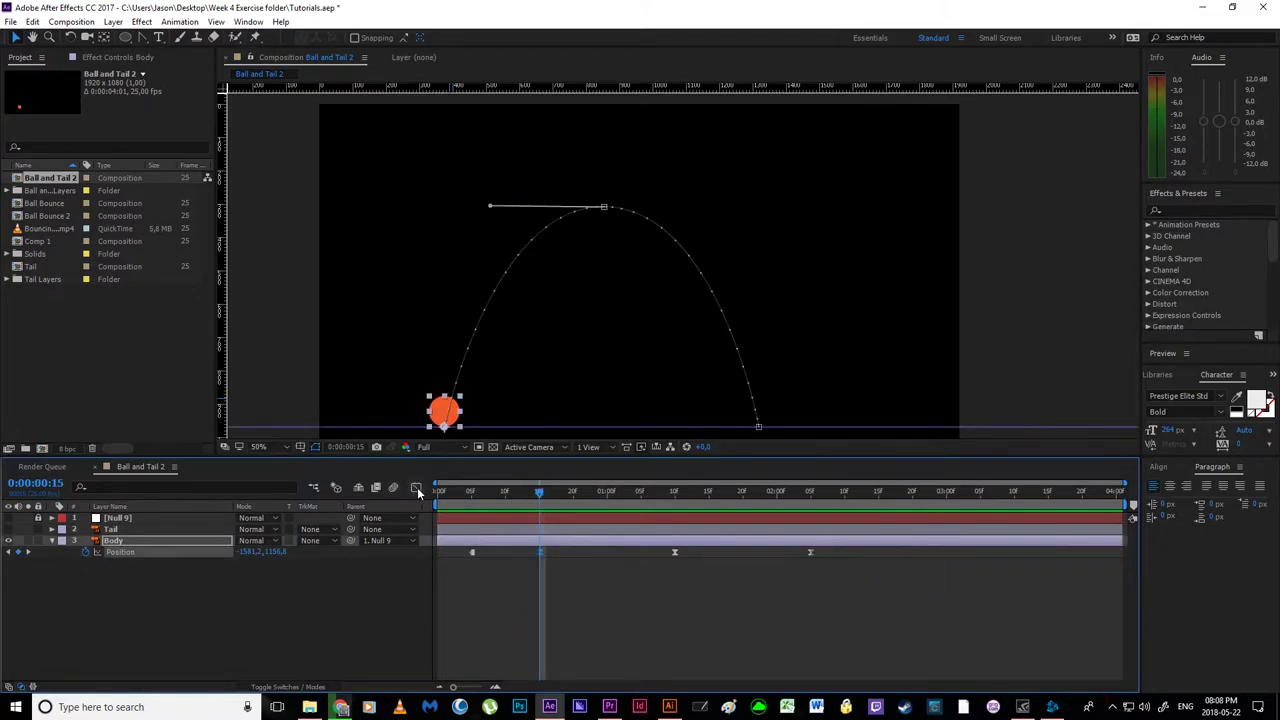
left_click(416, 488)
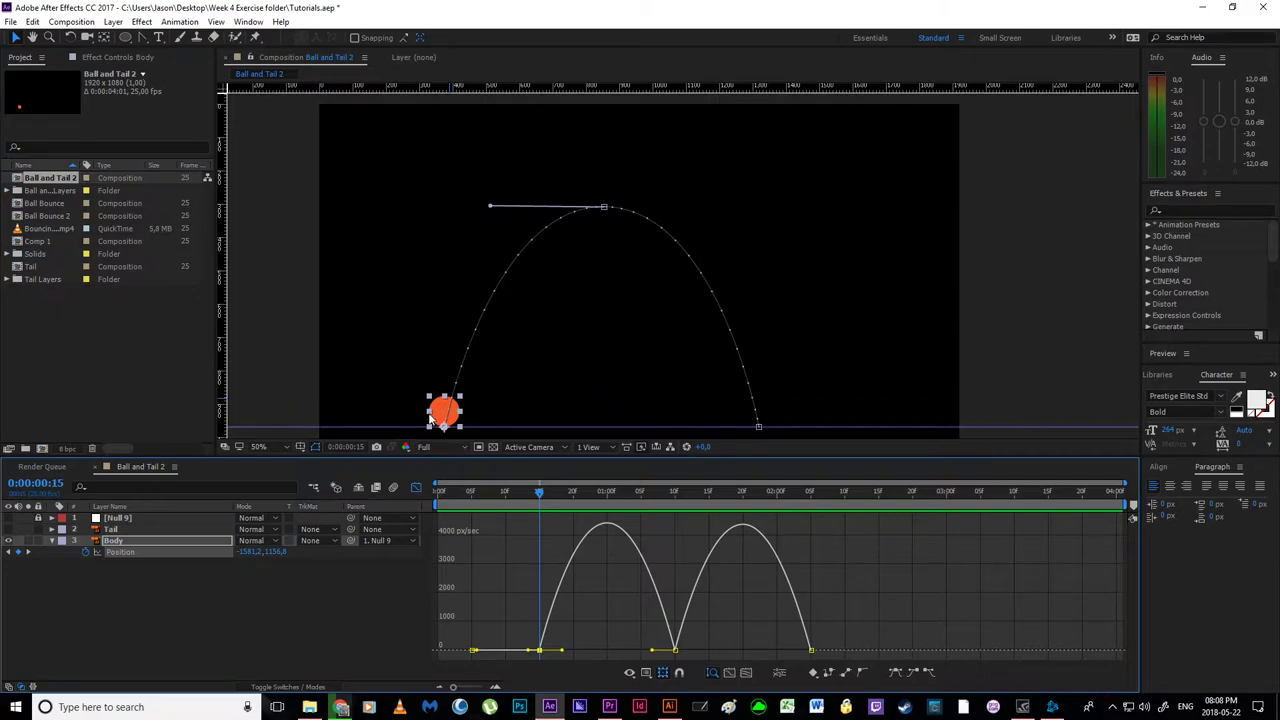
left_click_drag(564, 650, 549, 650)
left_click_drag(652, 650, 607, 650)
left_click_drag(698, 651, 798, 652)
- Play back the jump repeatedly from the start of the composition to judge the speed at takeoff, peak and landing
left_click_drag(481, 485, 392, 490)
key("space")
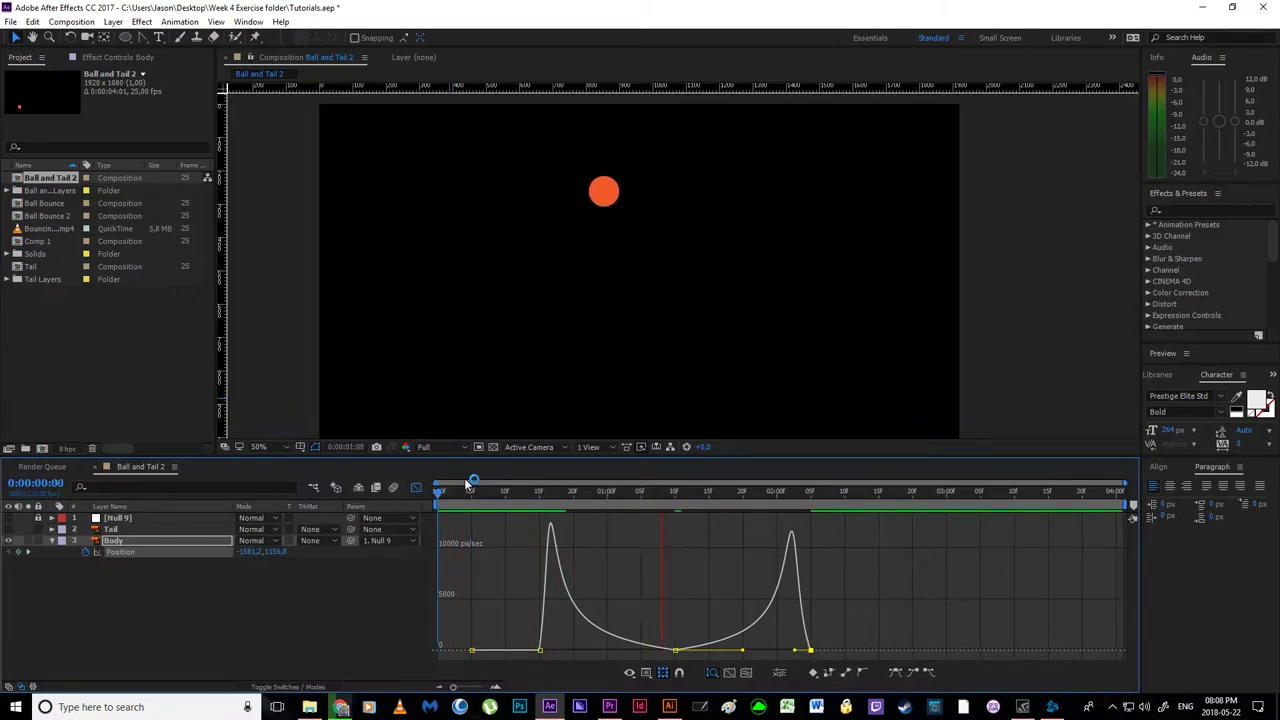
key("space")
key("space")
key("space")
key("space")
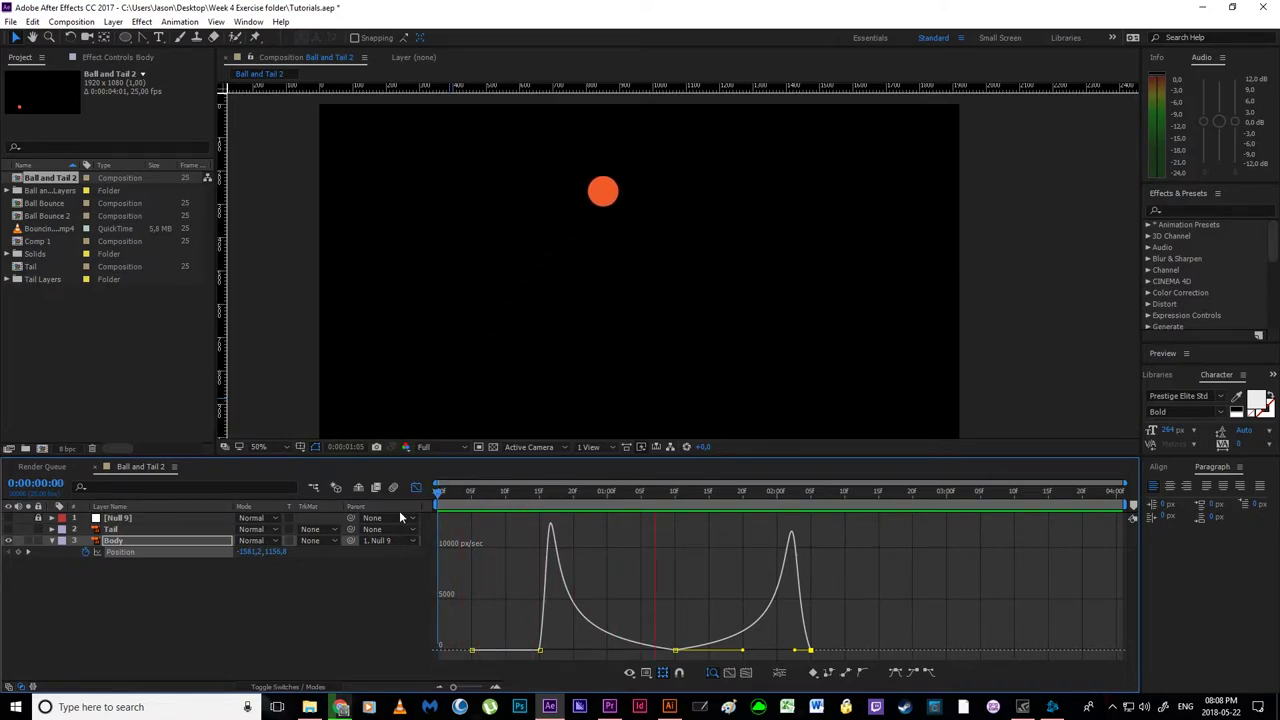
key("space")
key("space")
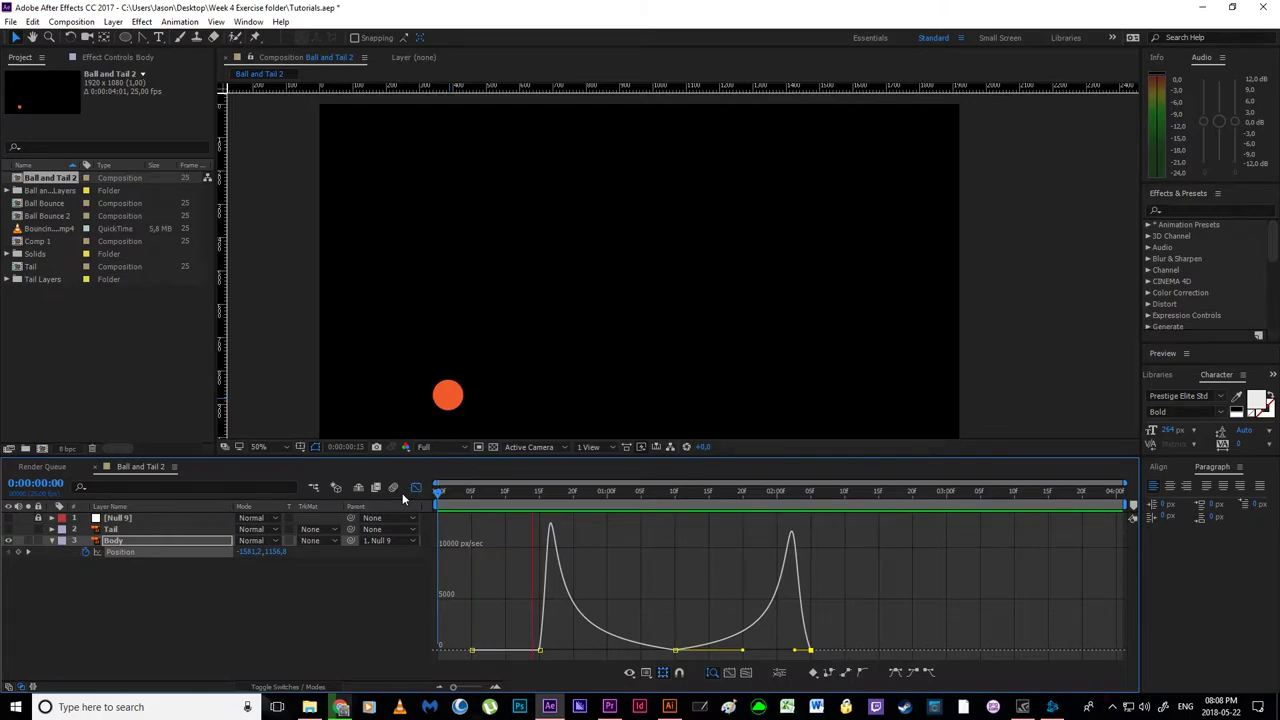
- Raise the speed of Body's peak Position keyframe at 0:00:01:10 to about 1000 px/sec so the ball keeps drifting
left_click_drag(518, 495, 540, 505)
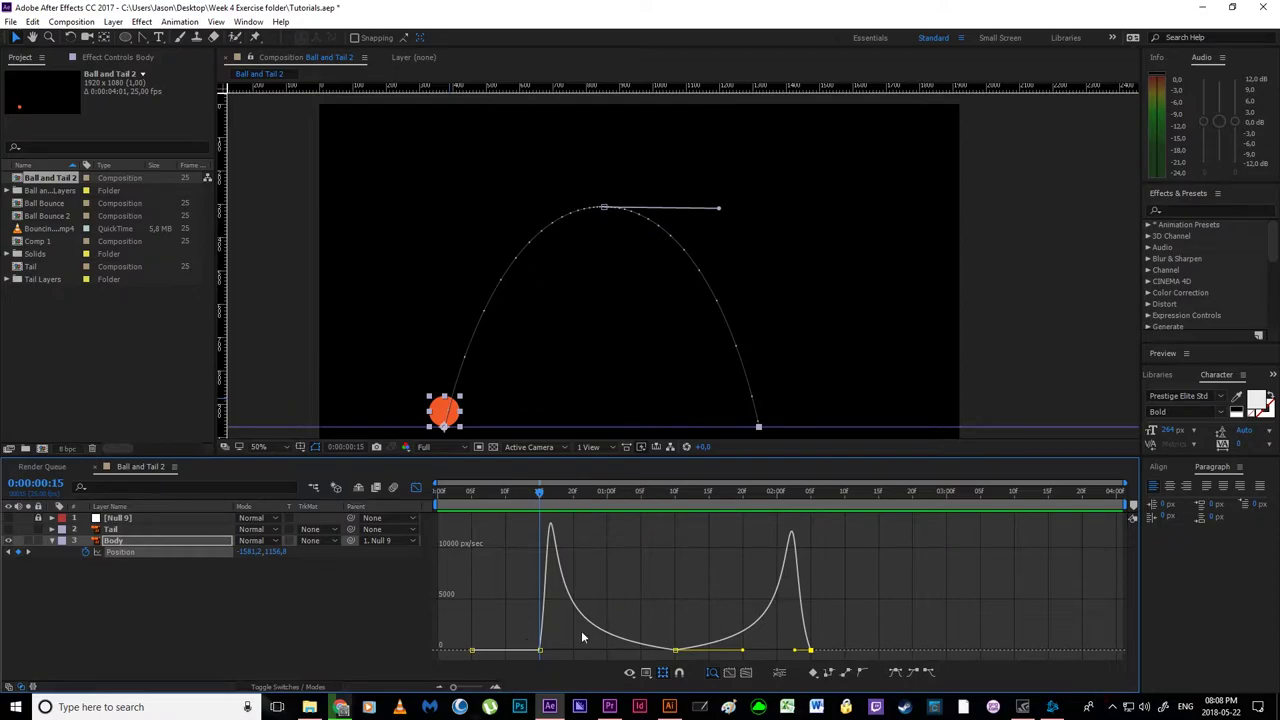
left_click(495, 687)
key("space")
left_click_drag(700, 628, 589, 628)
left_click_drag(790, 628, 586, 626)
left_click_drag(692, 628, 643, 629)
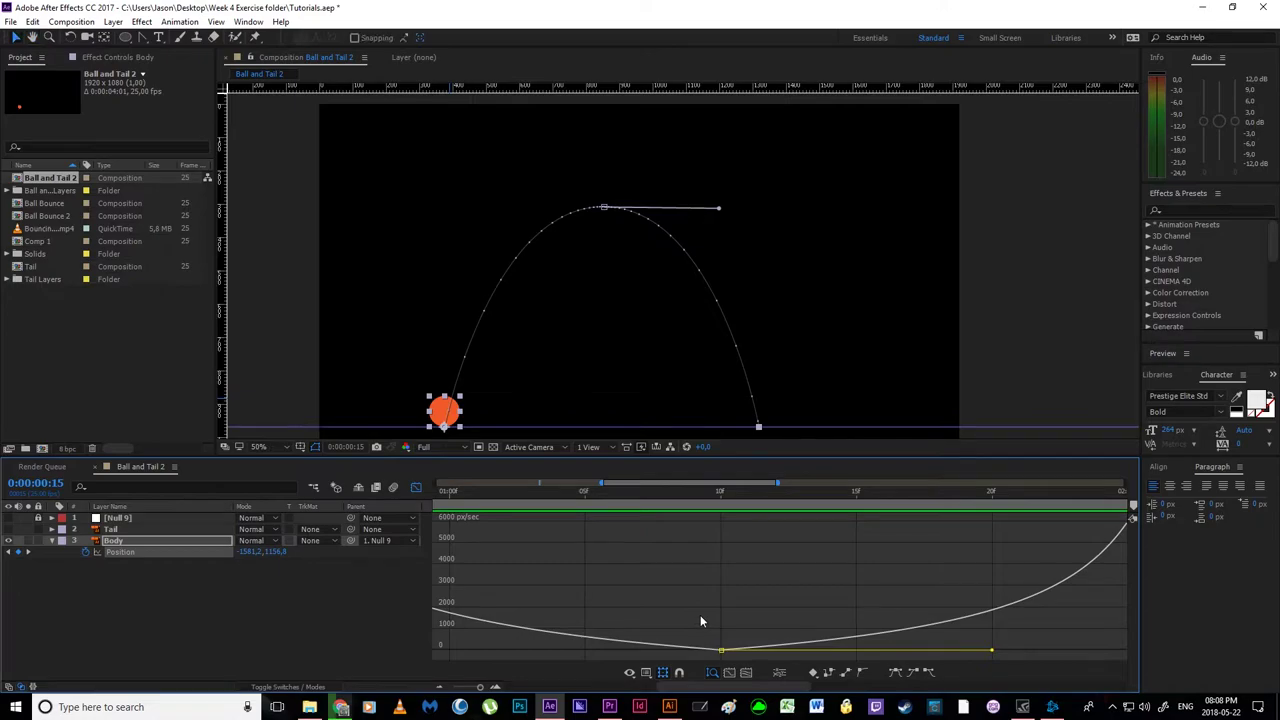
left_click_drag(482, 493, 728, 562)
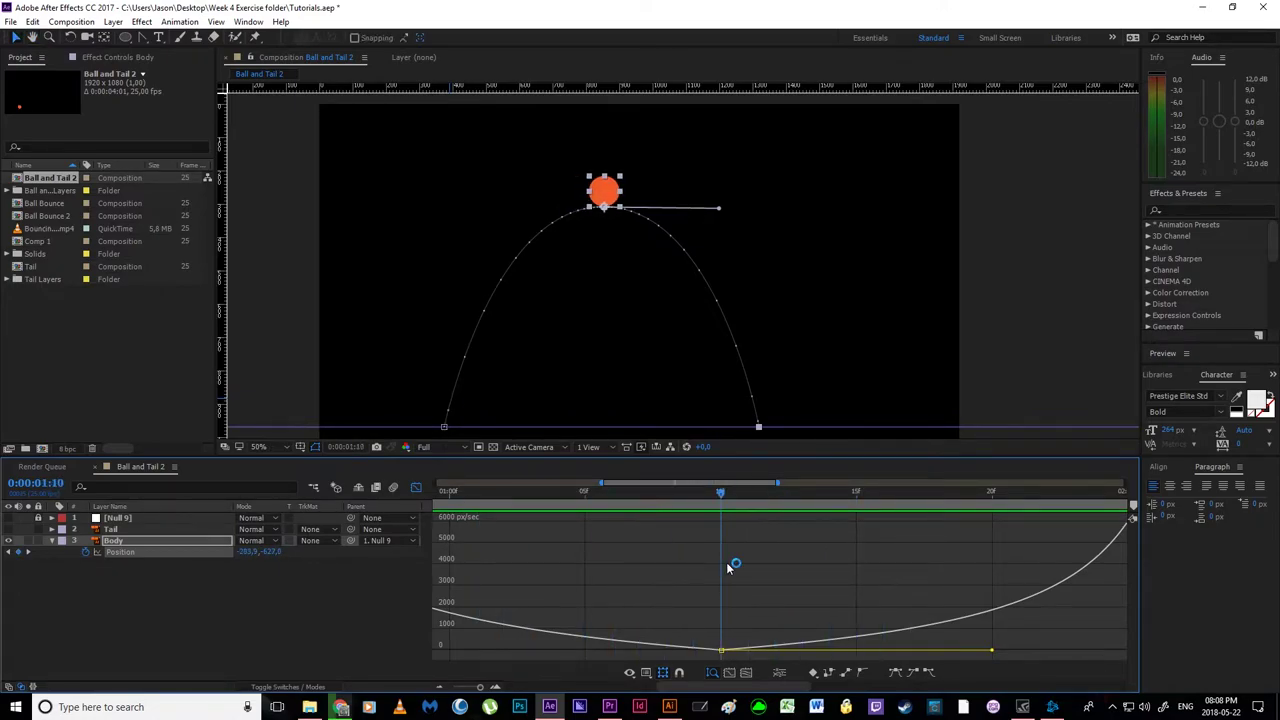
mouse_move(721, 651)
left_click_drag(721, 651, 724, 626)
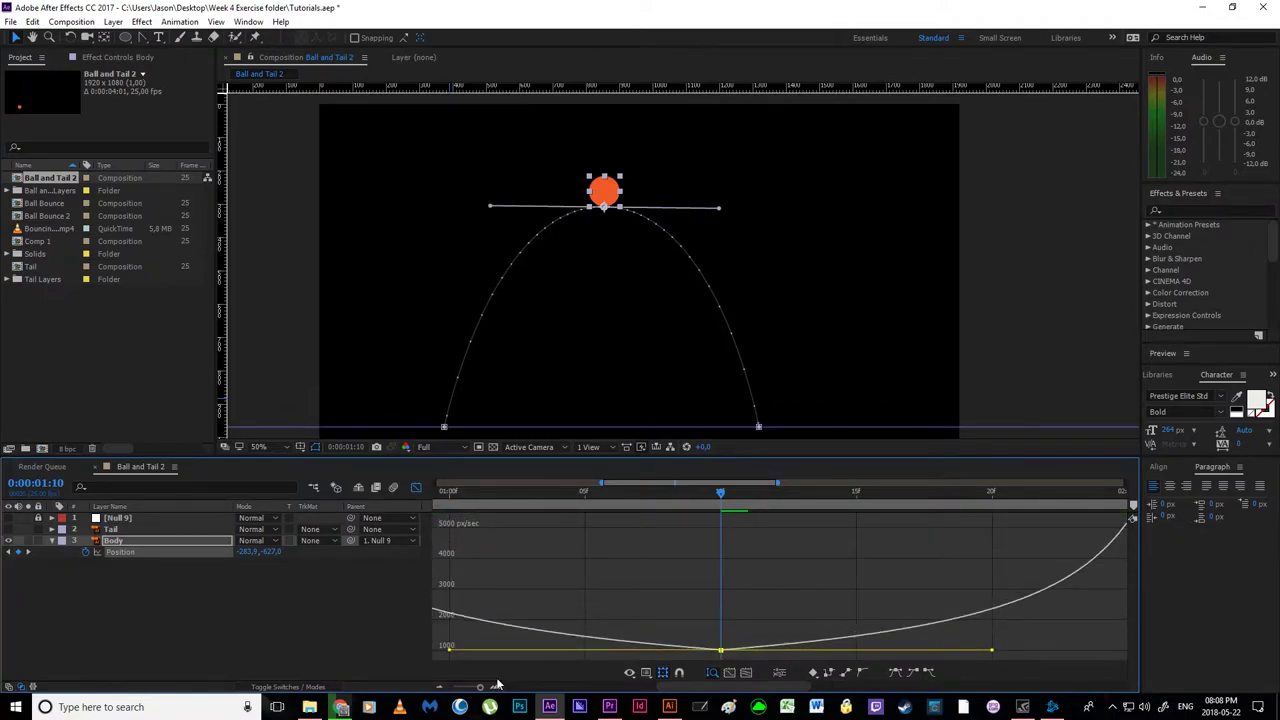
- Preview the jump from 0:00:00:12, go to the landing at 0:00:02:05 and close the speed graph
left_click(439, 688)
left_click(439, 688)
left_click_drag(534, 494, 517, 494)
key("space")
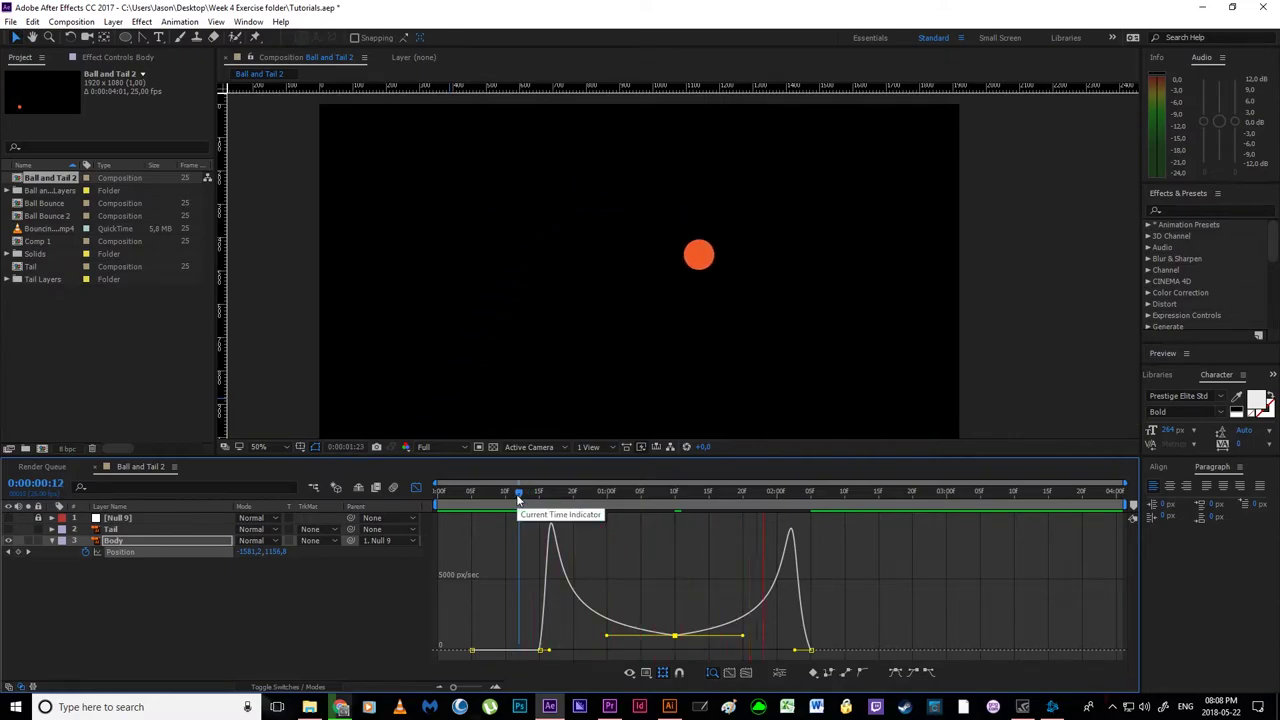
key("space")
key("space")
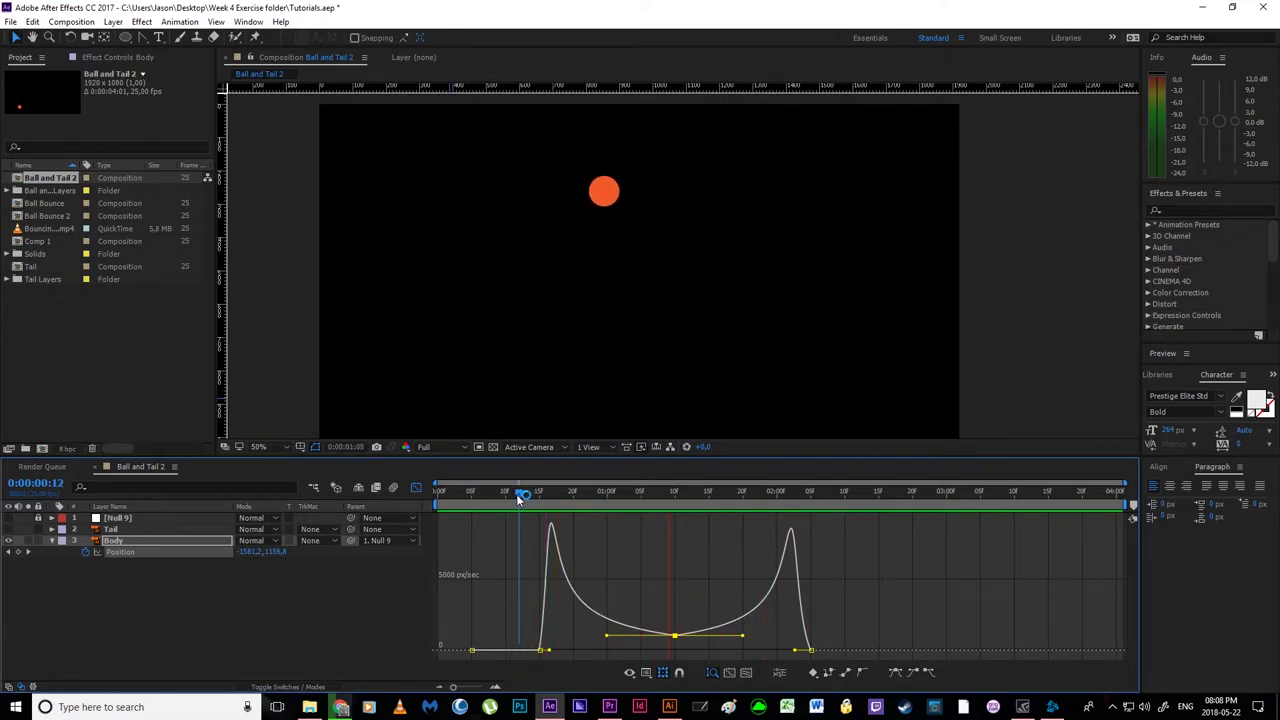
left_click_drag(516, 494, 807, 536)
left_click(420, 490)
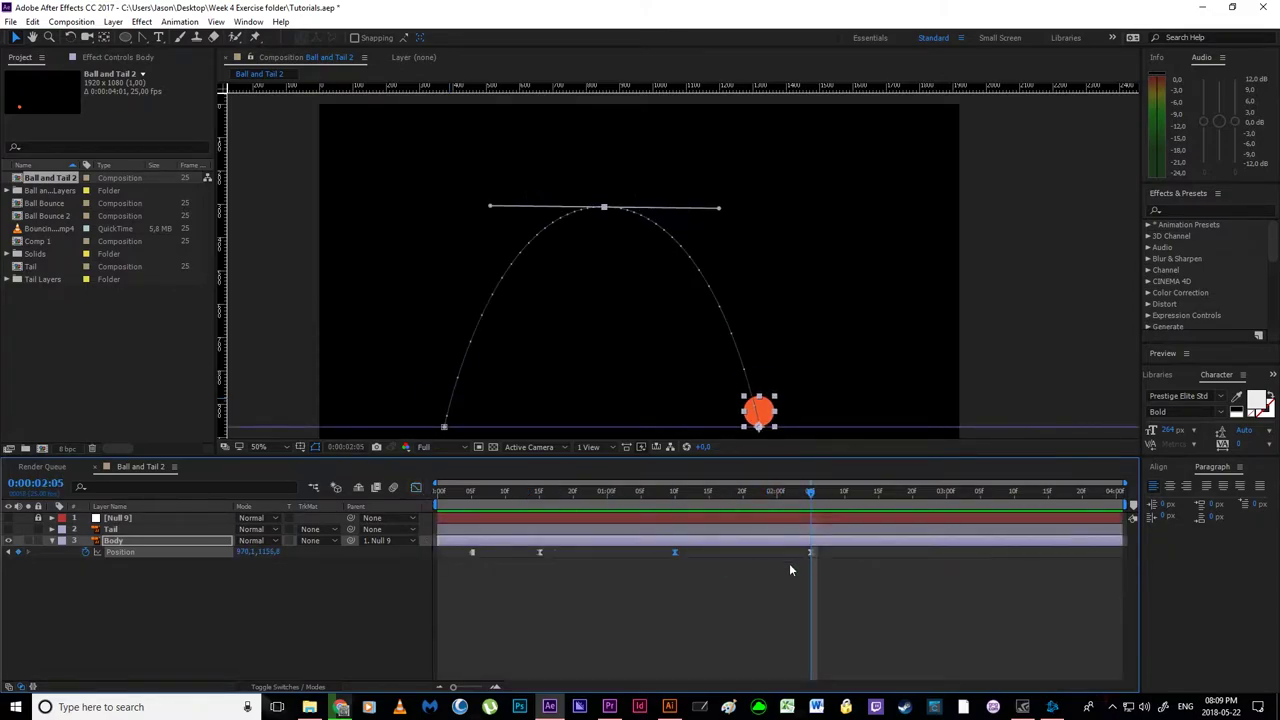
- Add a small second bounce to Body with Position keyframes above the ground at 0:00:03:00 and back on it at 0:00:03:20
left_click(697, 595)
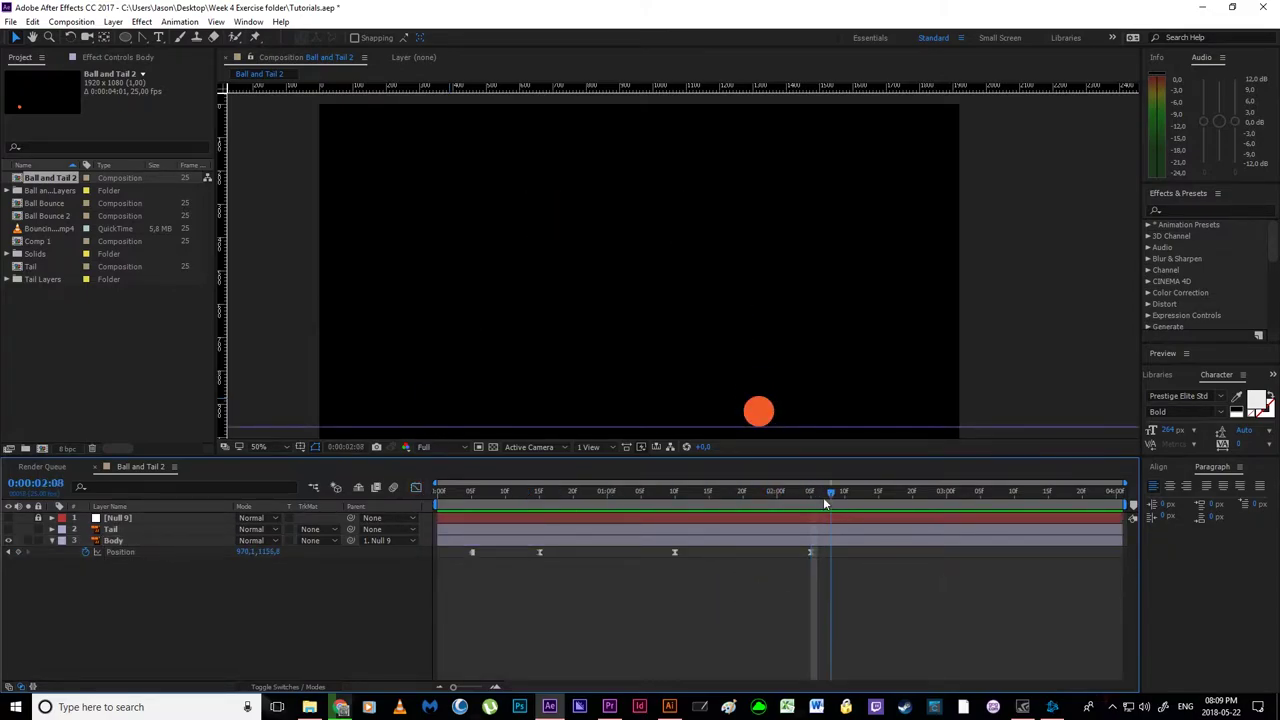
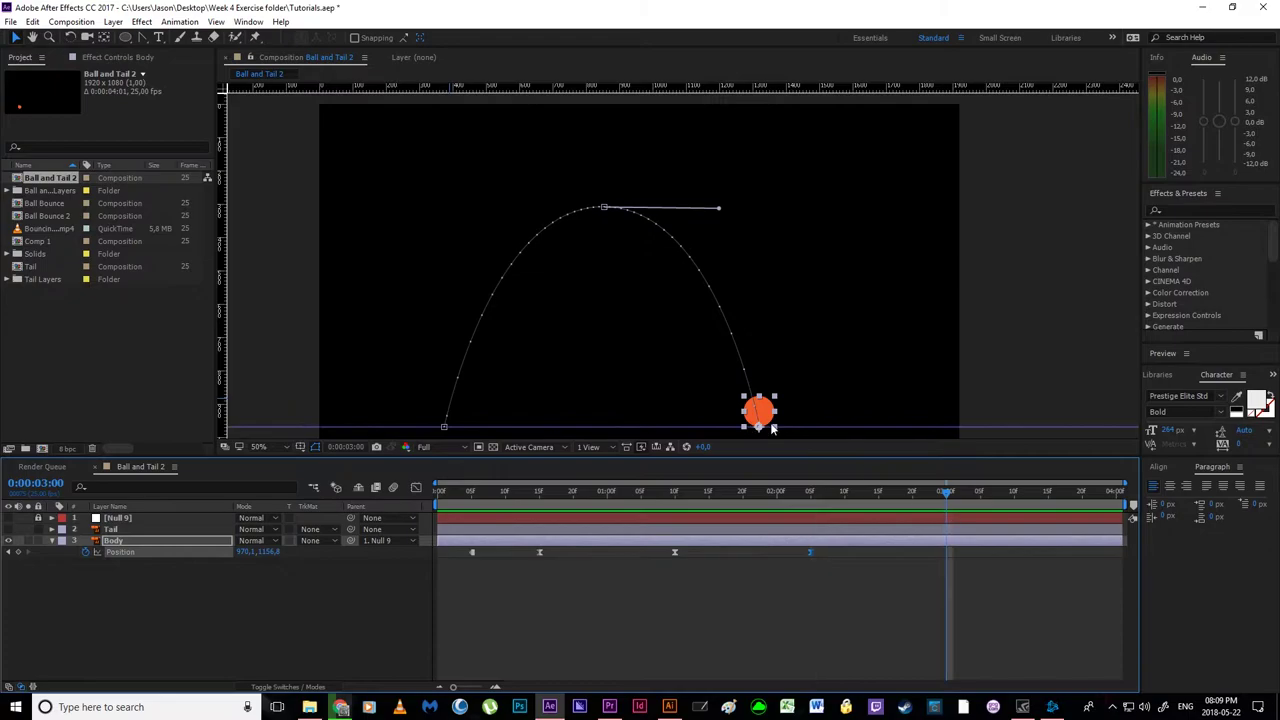
left_click_drag(765, 413, 789, 378)
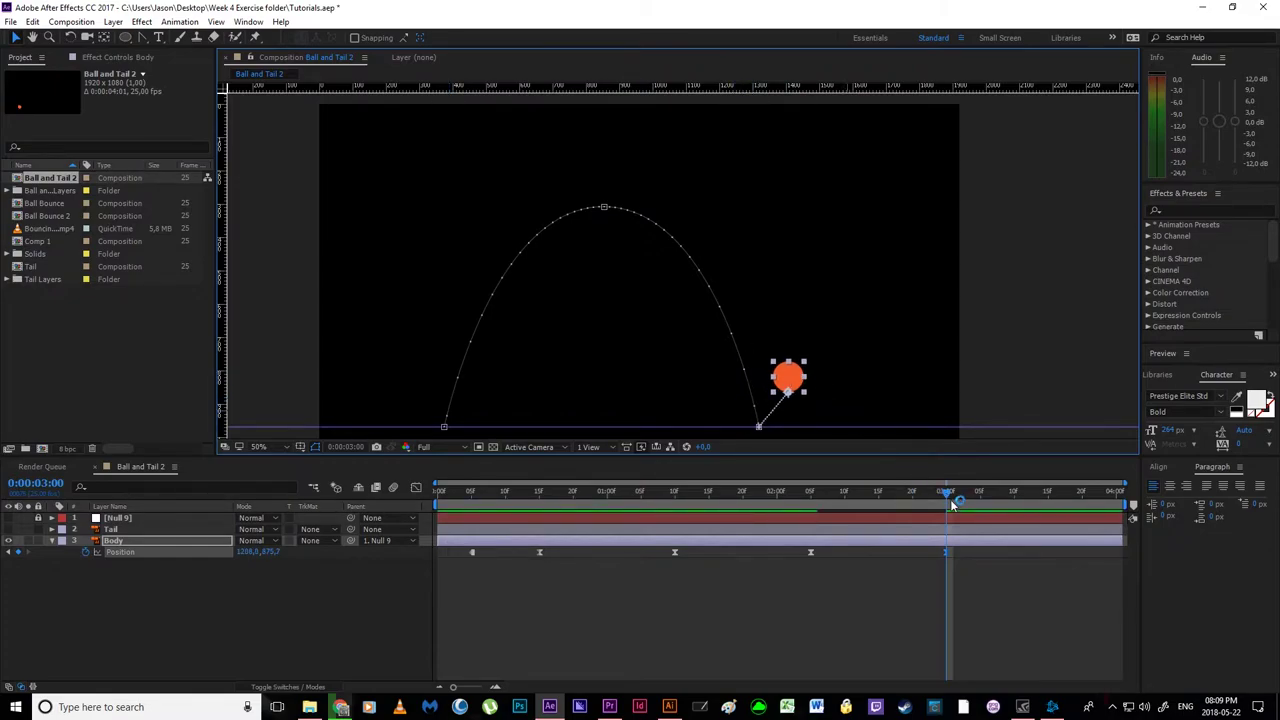
left_click_drag(952, 505, 1083, 530)
left_click_drag(790, 388, 818, 421)
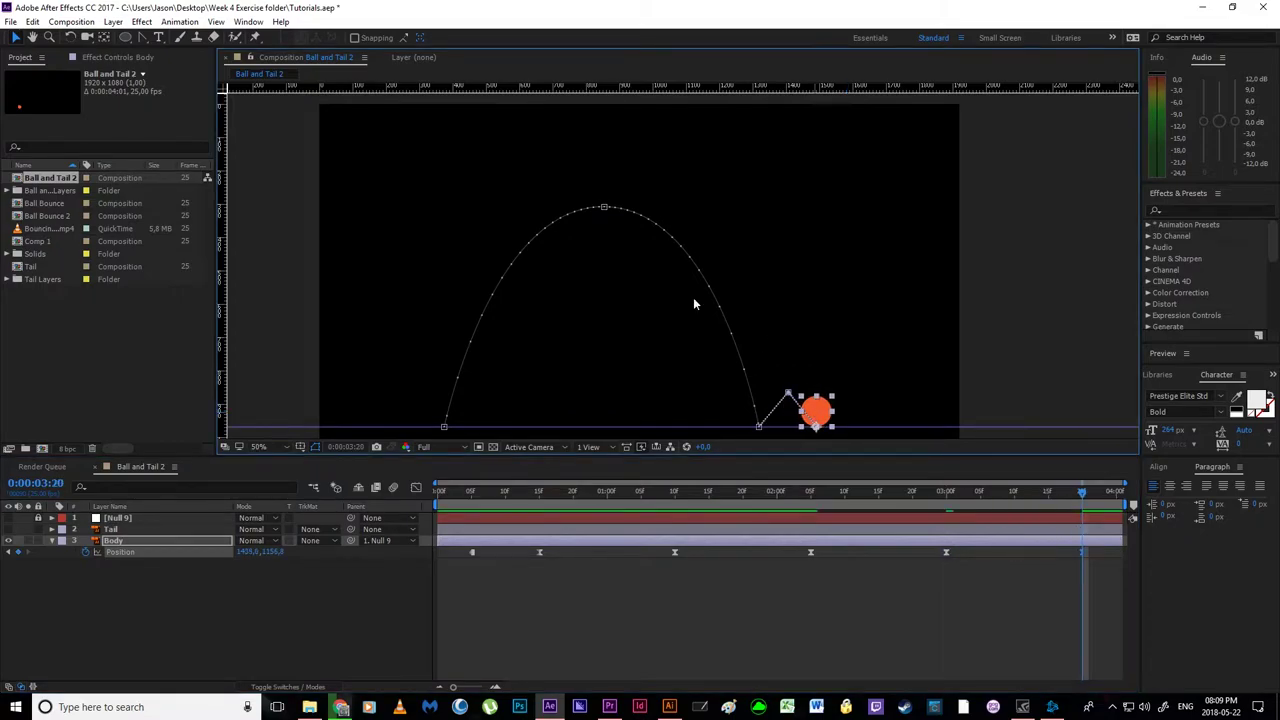
- Curve the second bounce's path at its peak with the Convert Vertex tool and lower the peak keyframe at 0:00:03:00
left_click(140, 36)
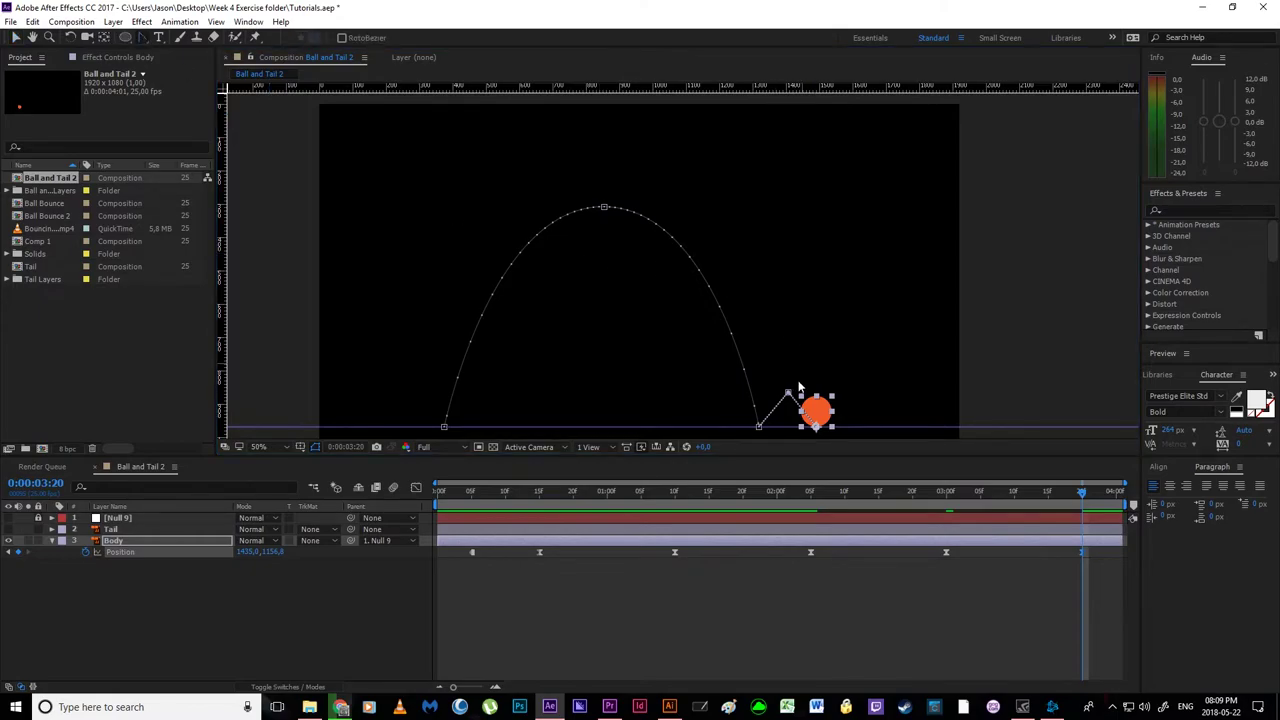
left_click_drag(788, 392, 814, 396)
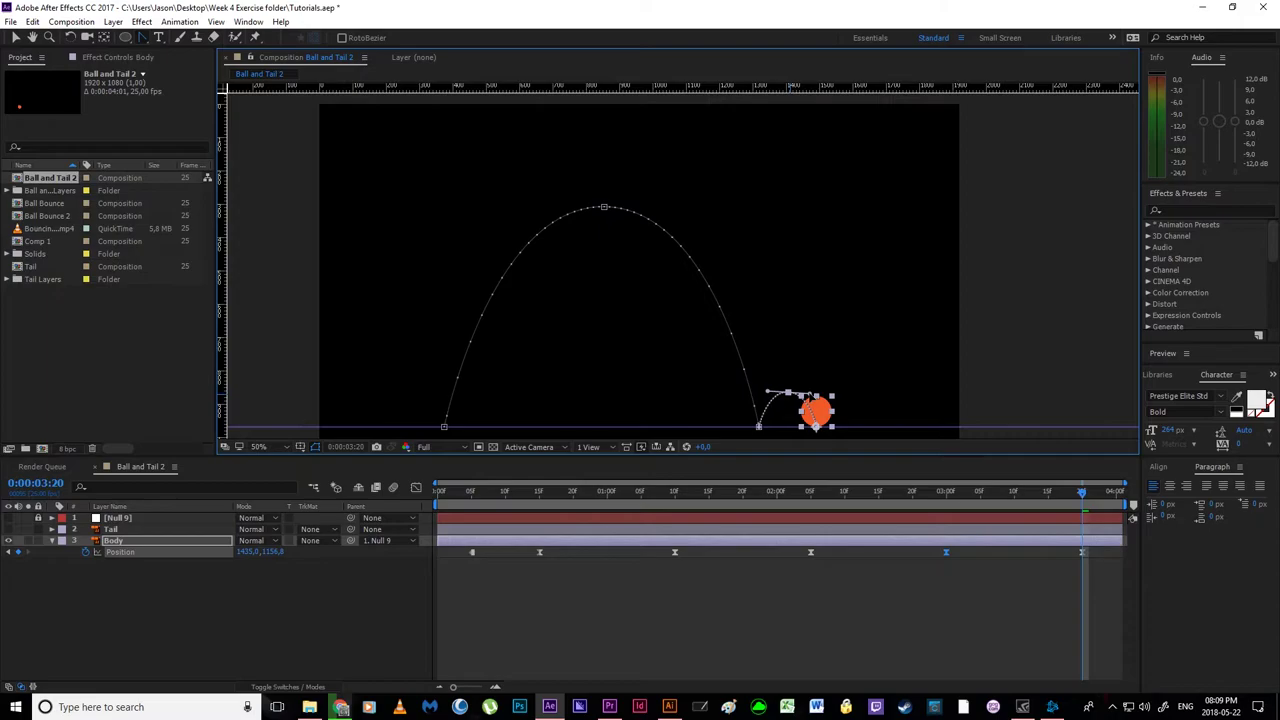
scroll(811, 397, "up", 2)
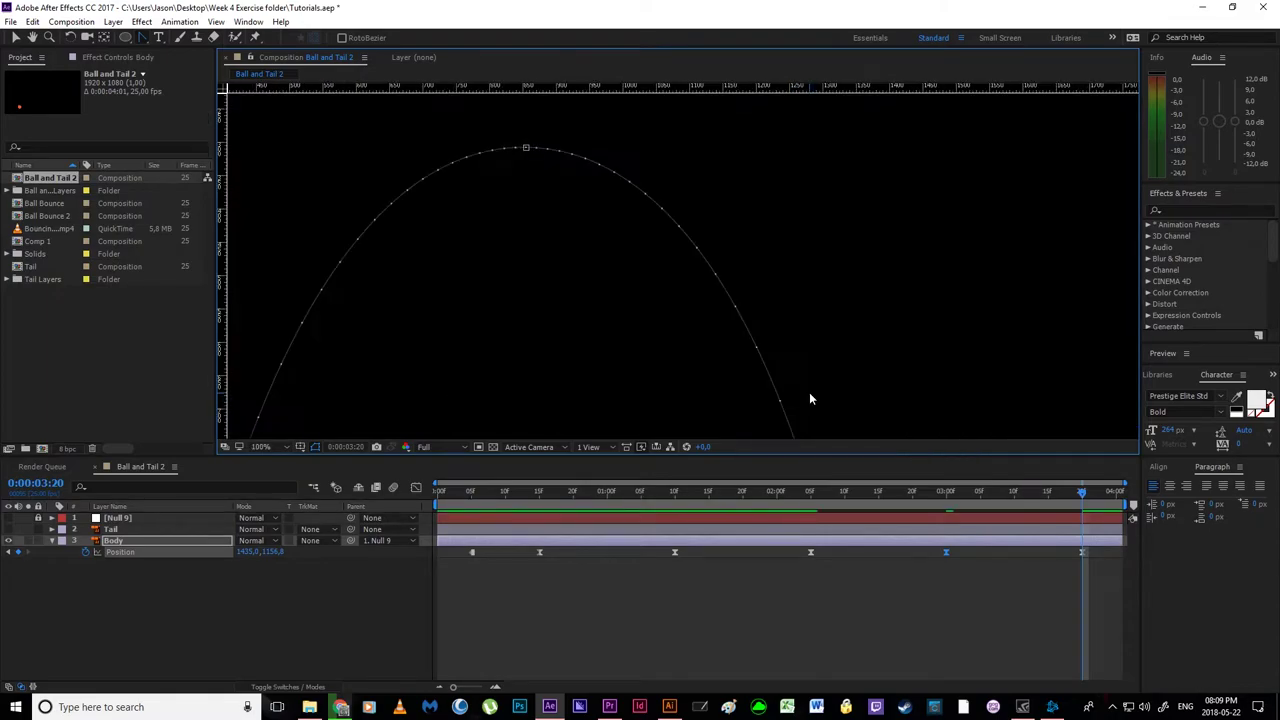
left_click_drag(838, 360, 718, 295)
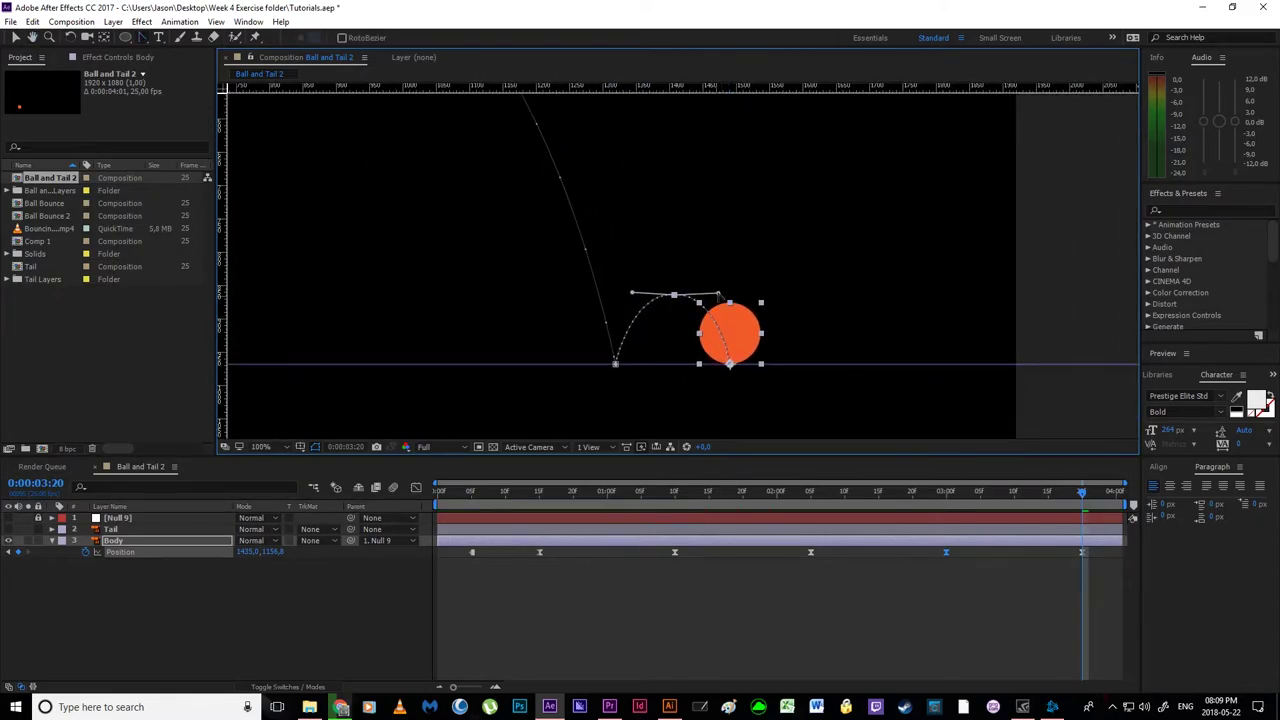
left_click_drag(631, 294, 678, 300)
key("v")
left_click(946, 492)
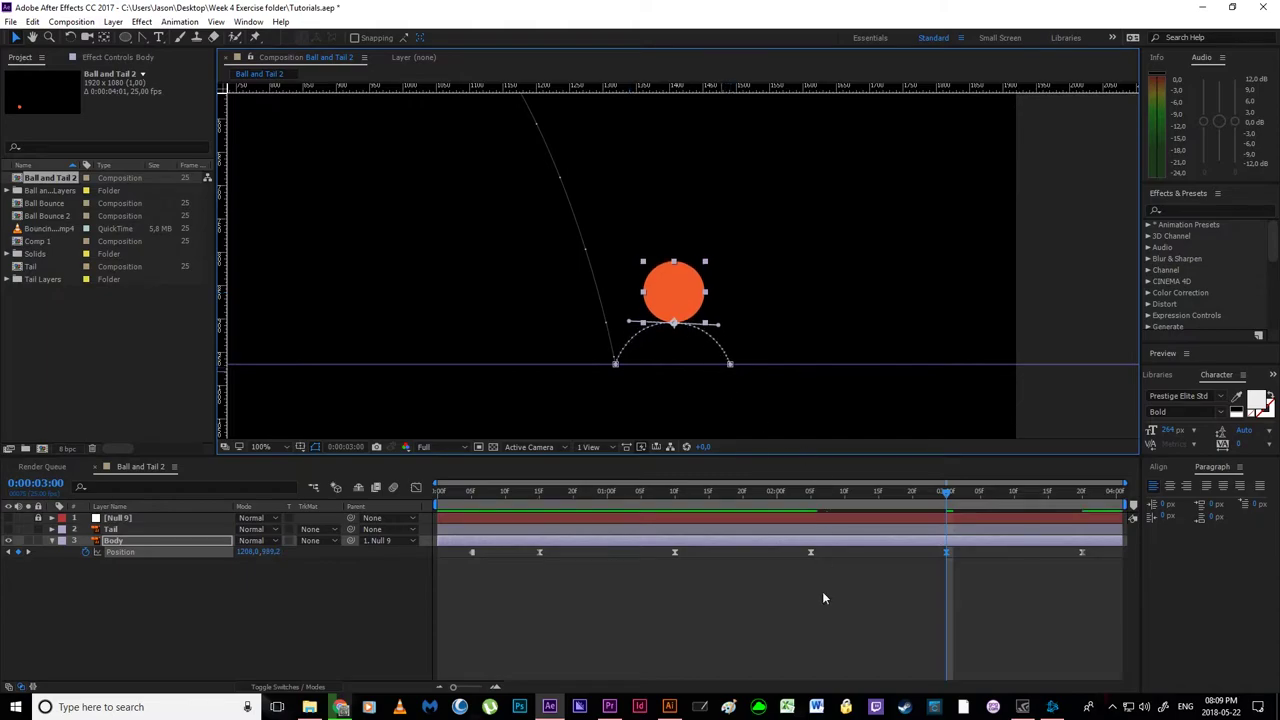
- Retime the second bounce by moving Body's peak Position keyframe to 0:00:02:15 and its landing keyframe to 0:00:03:00
left_click(823, 597)
left_click_drag(815, 495, 676, 545)
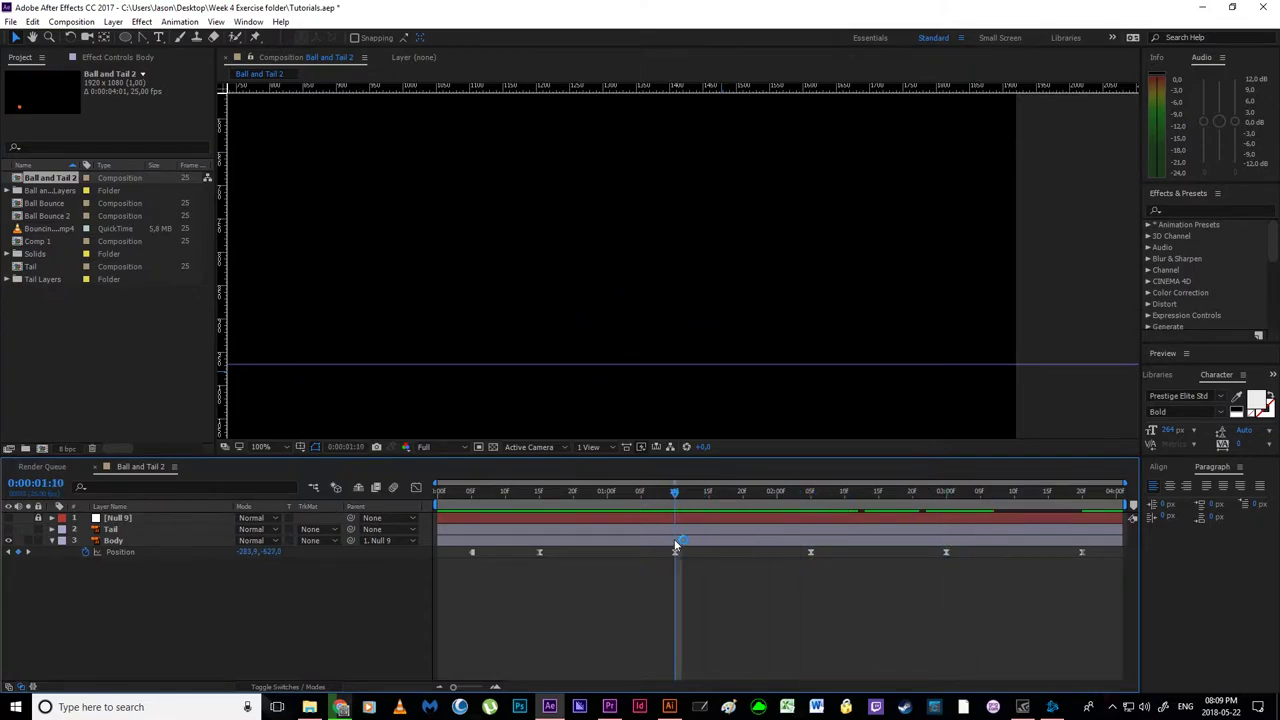
key("k")
key("shift+Page_Down")
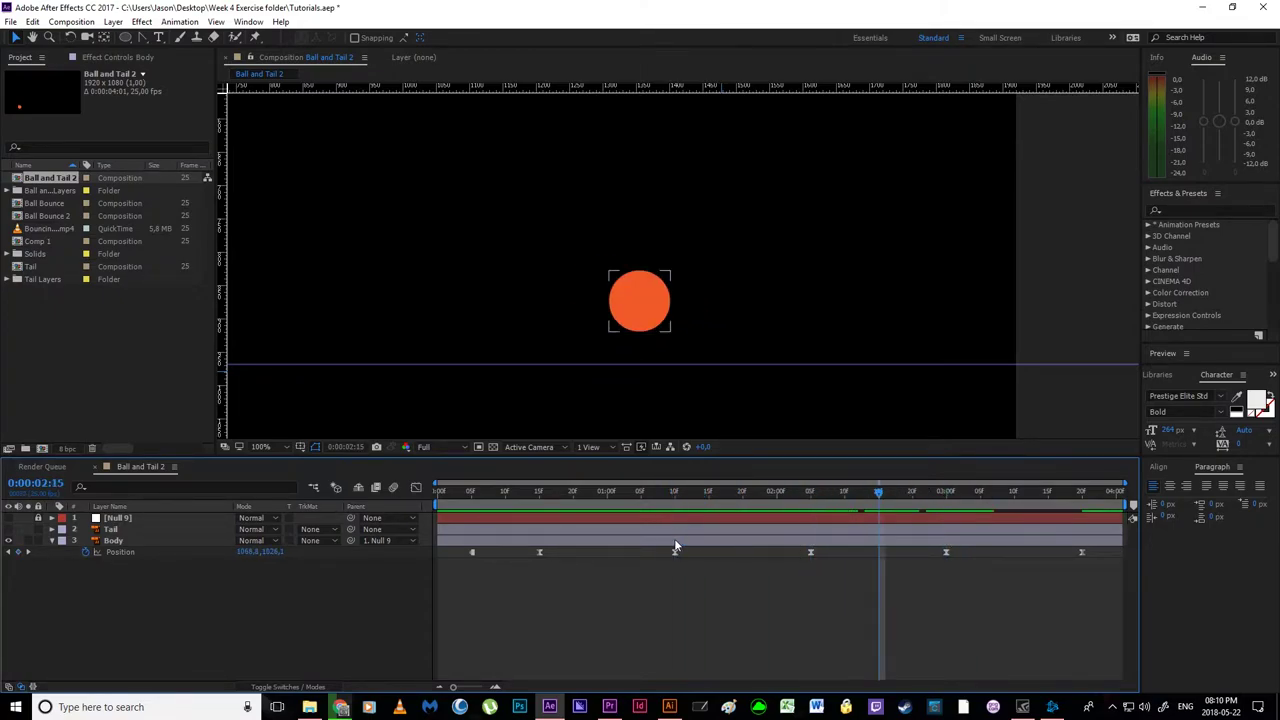
left_click_drag(946, 551, 880, 566)
key("shift+Page_Down")
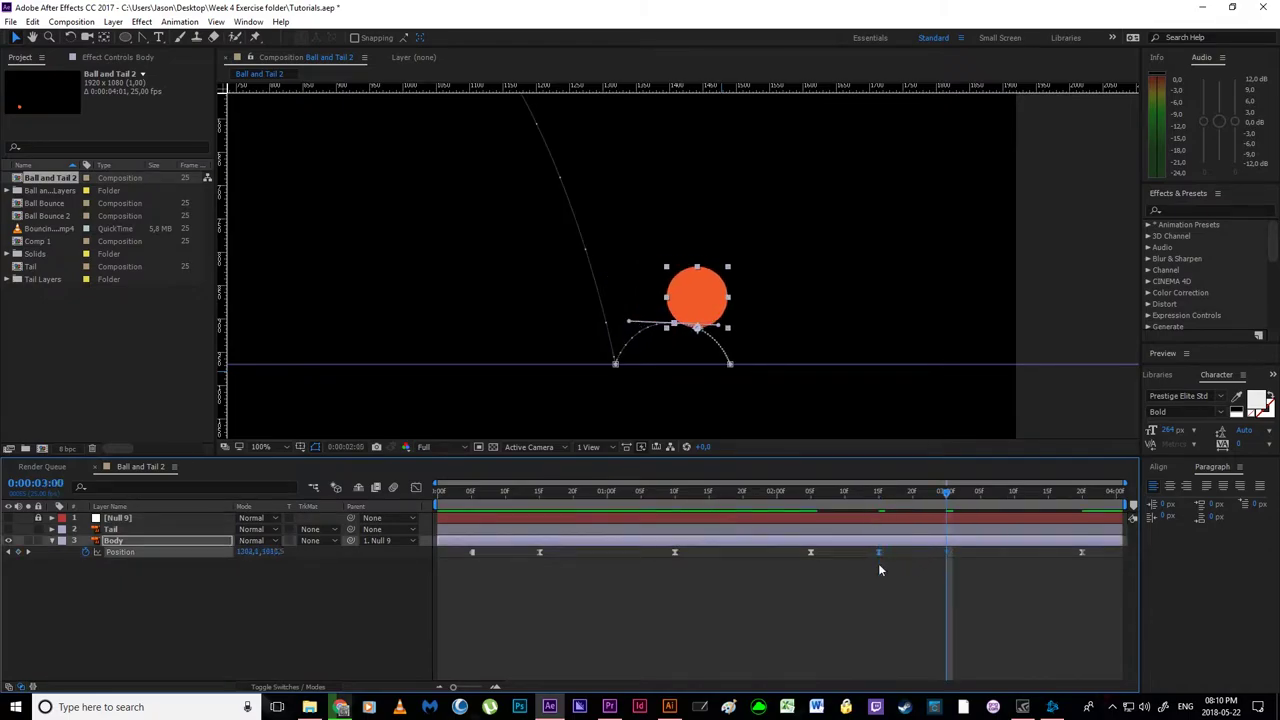
left_click_drag(1090, 558, 946, 553)
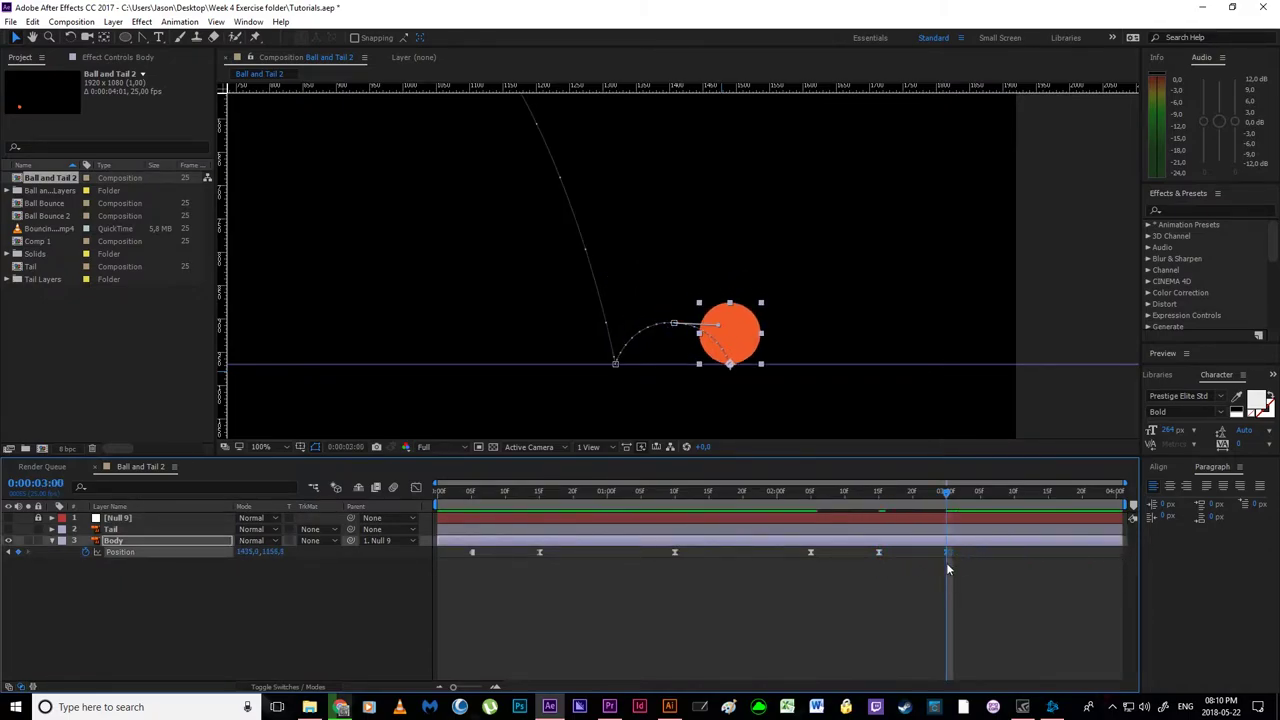
- In the speed graph, extend both influence handles of Body's second-bounce peak keyframe at 0:00:02:15 and raise its speed slightly above zero
left_click(419, 487)
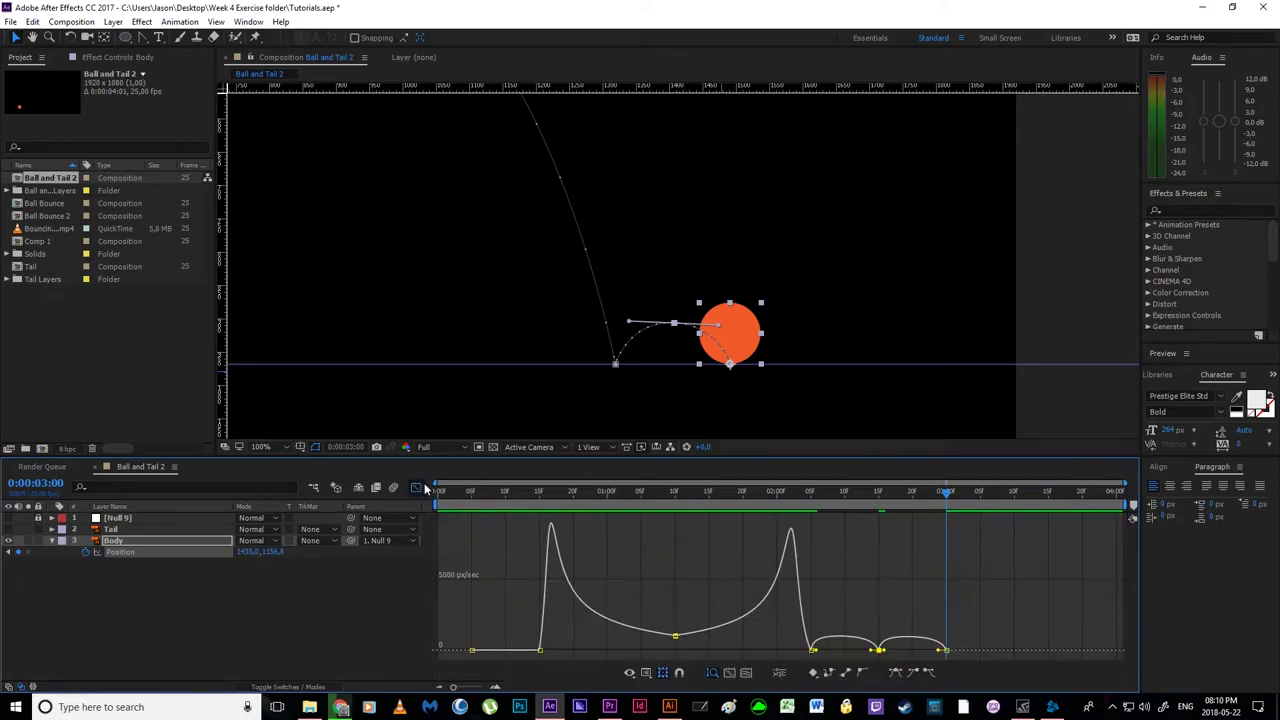
left_click(495, 687)
left_click(495, 687)
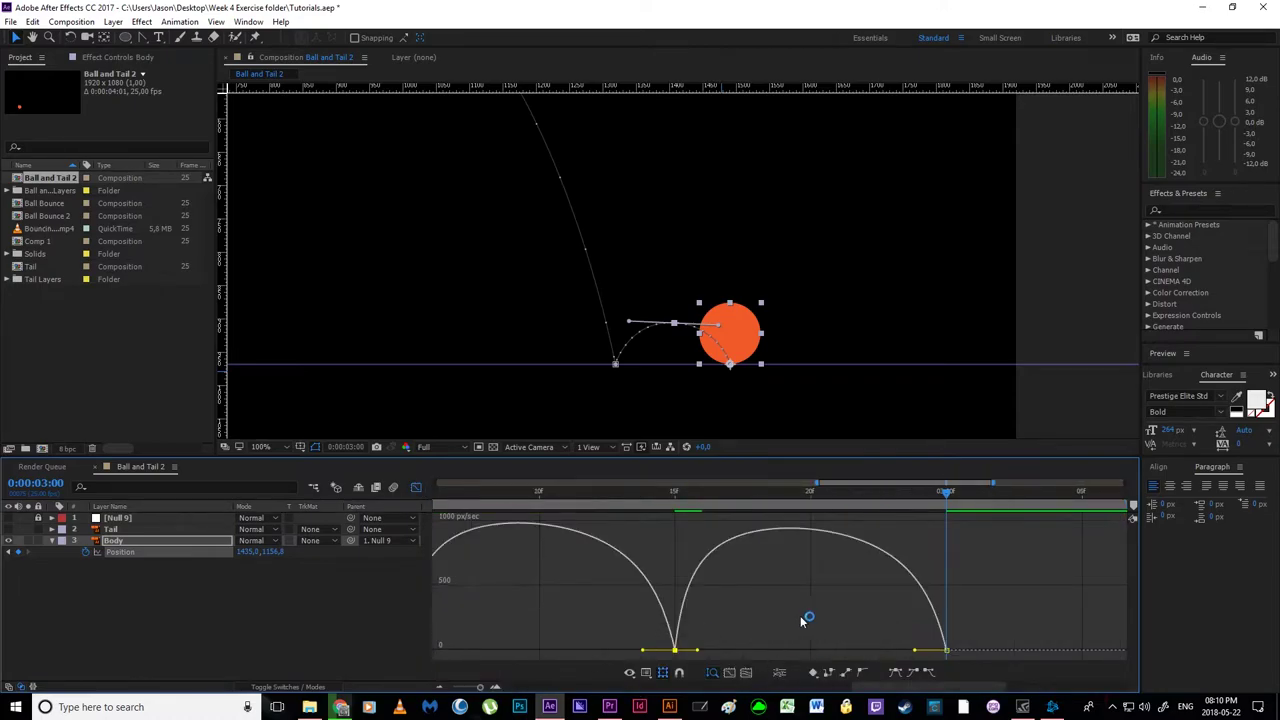
key("space")
left_click_drag(543, 611, 572, 602)
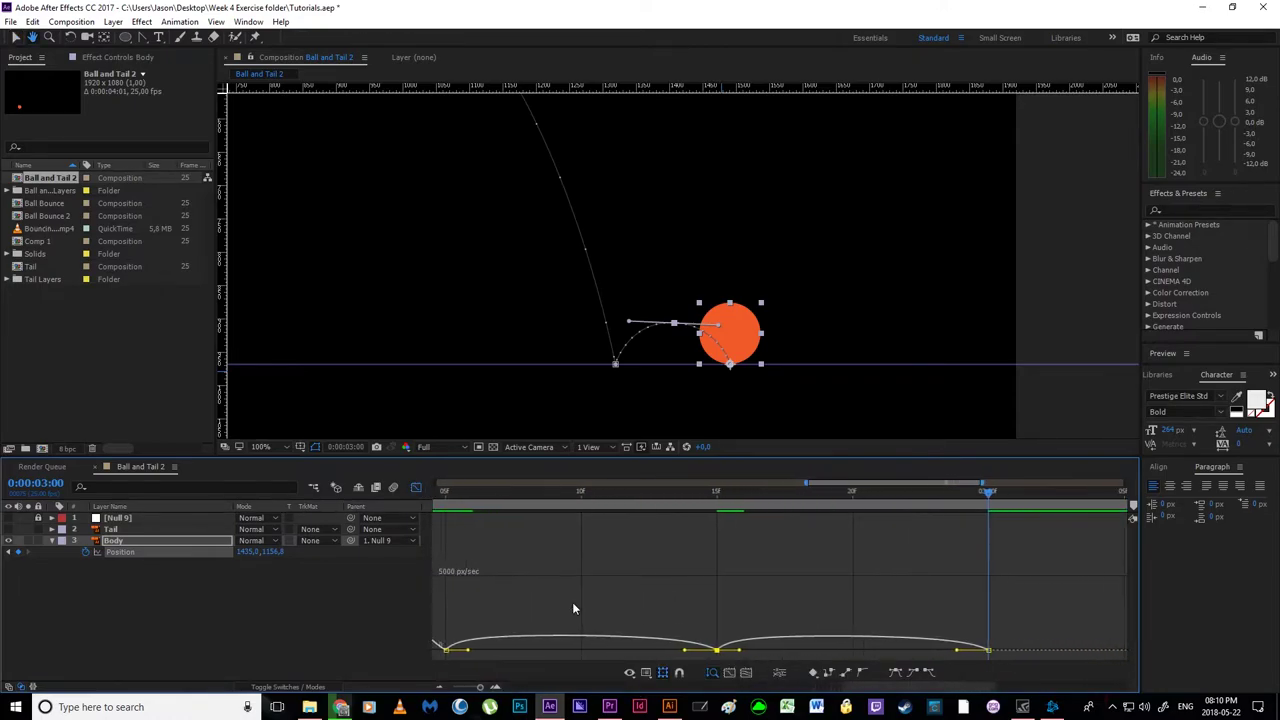
left_click_drag(466, 497, 858, 598)
key("space")
left_click_drag(940, 613, 548, 615)
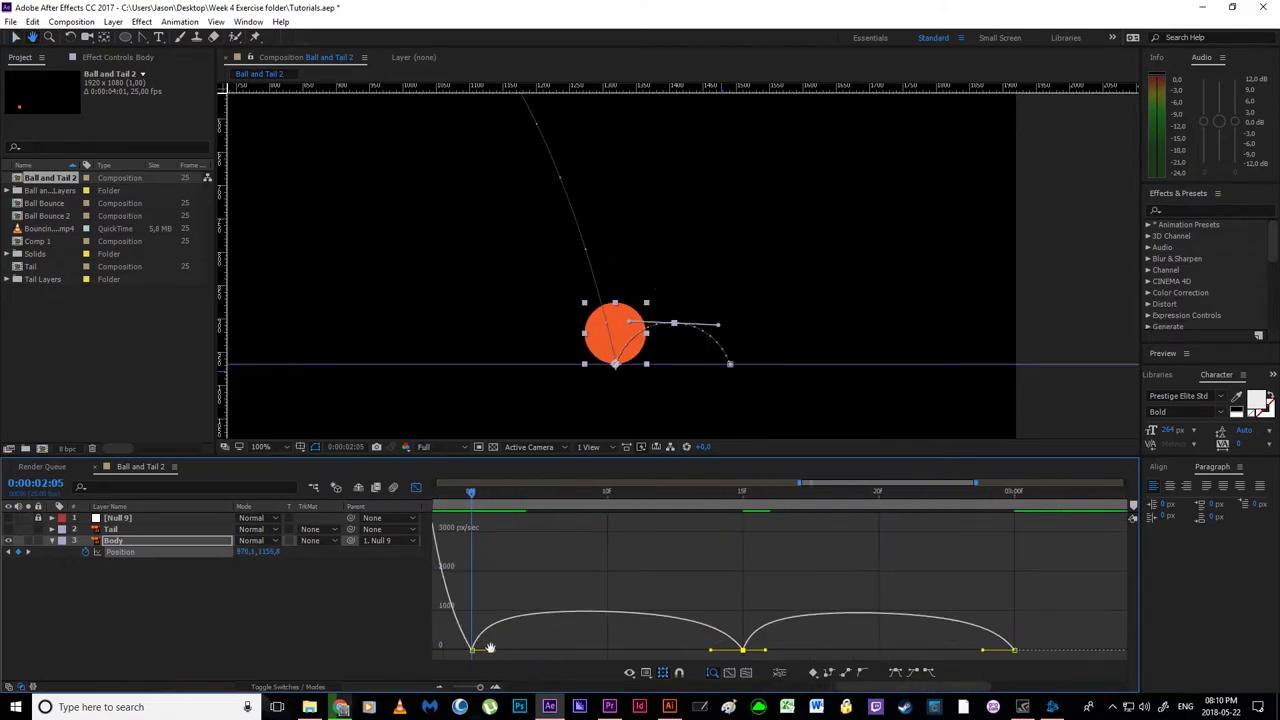
left_click_drag(496, 650, 493, 657)
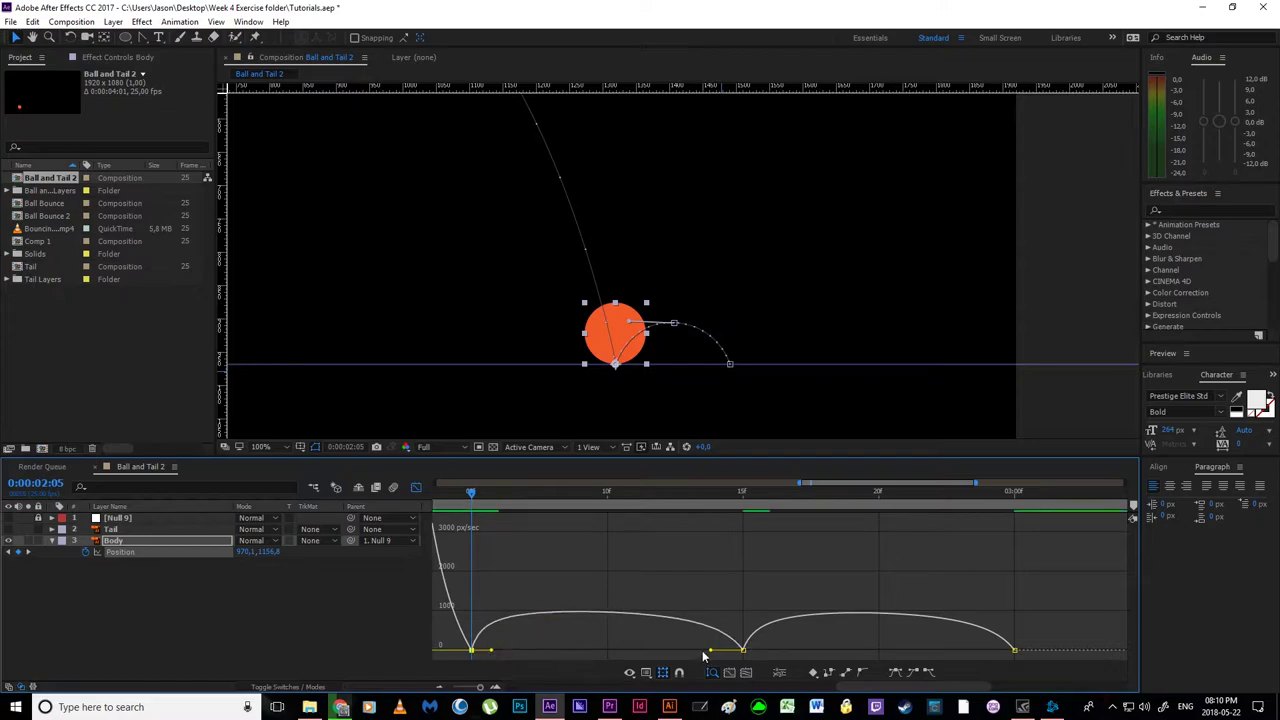
left_click_drag(711, 651, 607, 651)
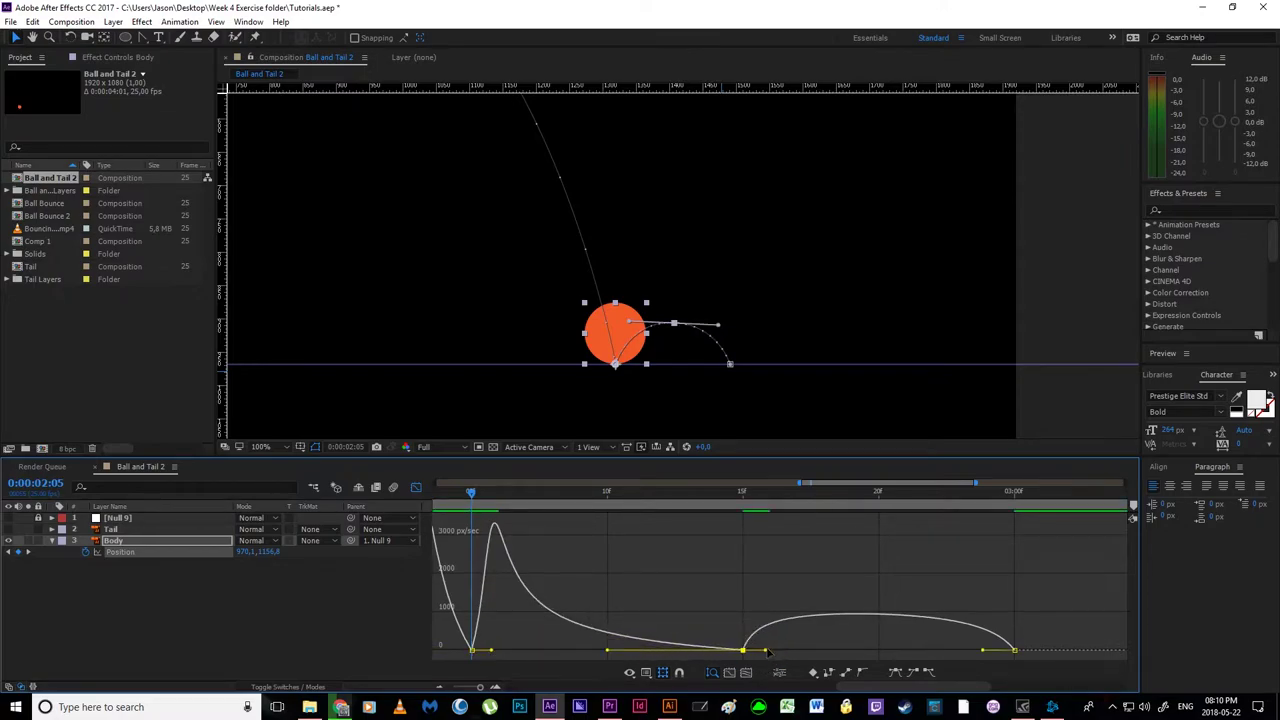
left_click_drag(767, 651, 878, 645)
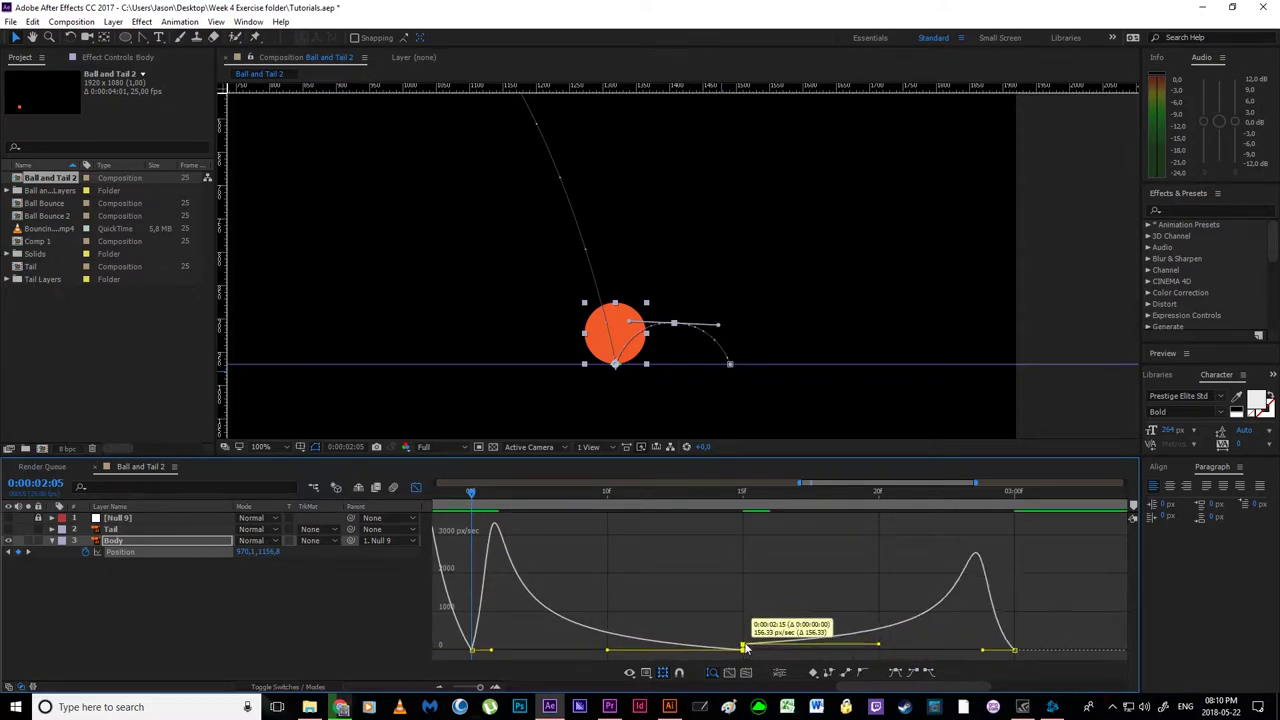
left_click_drag(744, 648, 744, 641)
- Preview the second bounce with the whole frame in view, close the speed graph and return to the landing at 0:00:02:05
key("space")
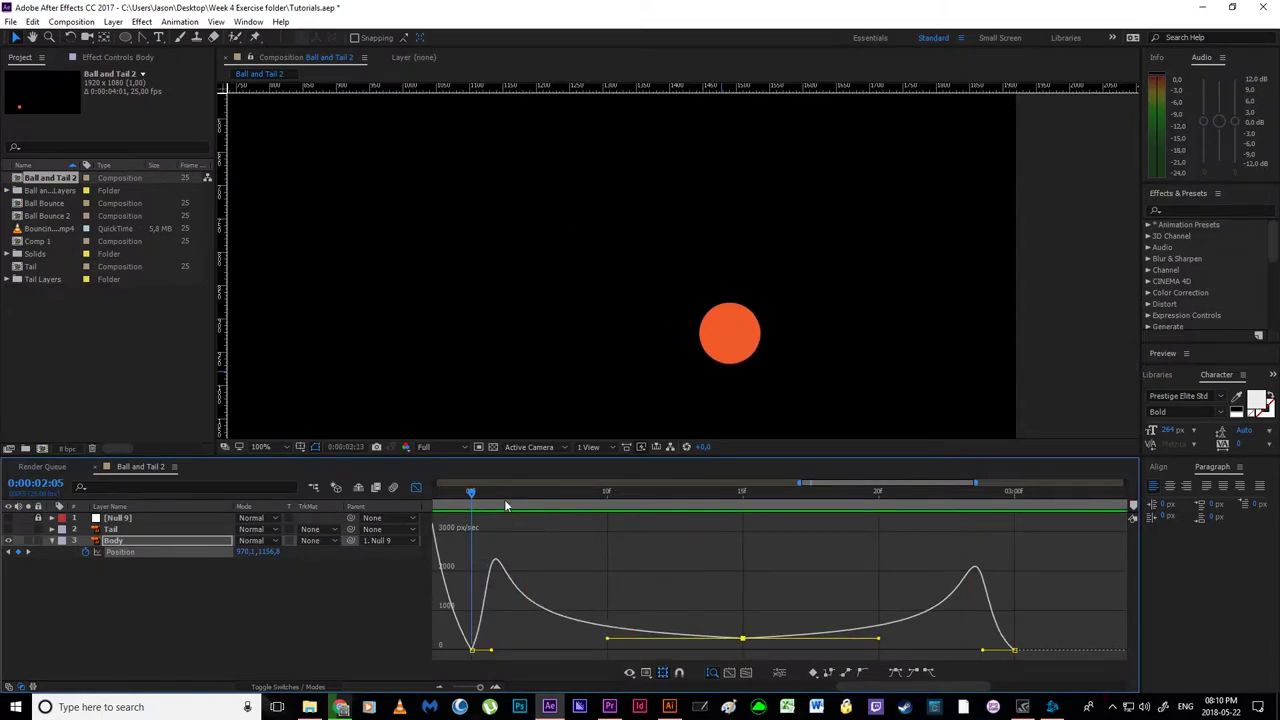
scroll(537, 352, "down", 10)
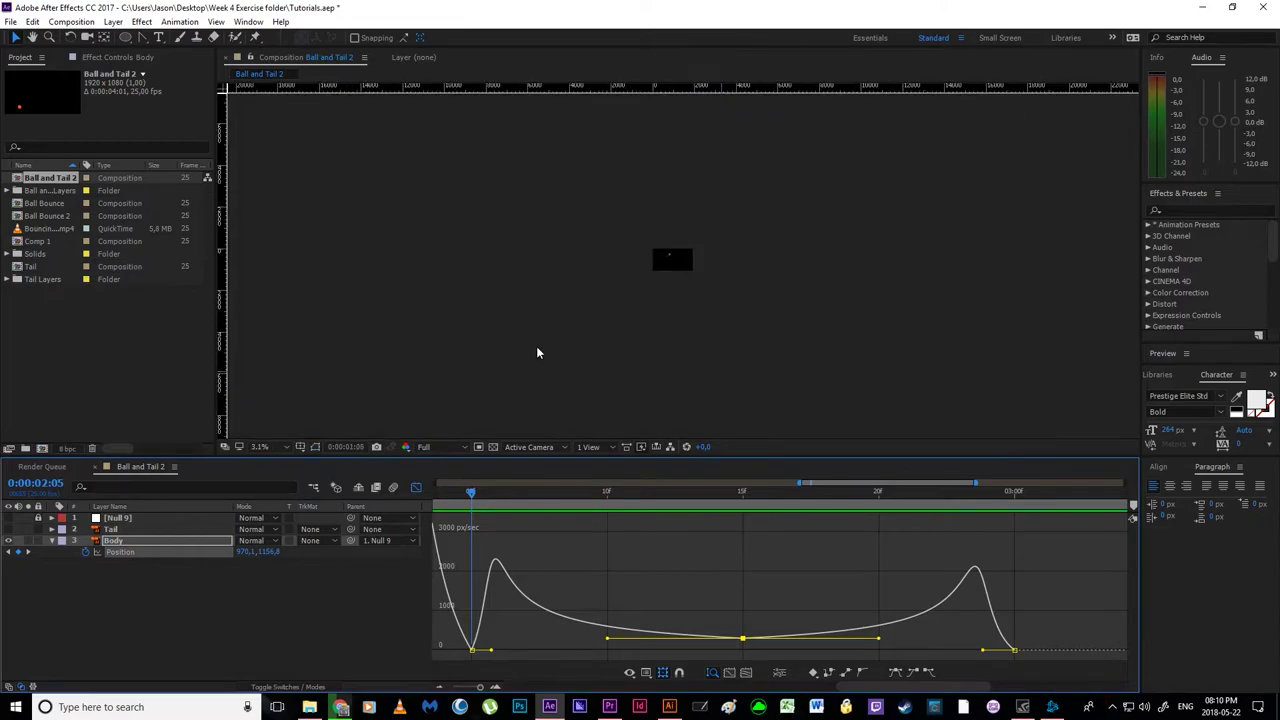
scroll(537, 352, "up", 5)
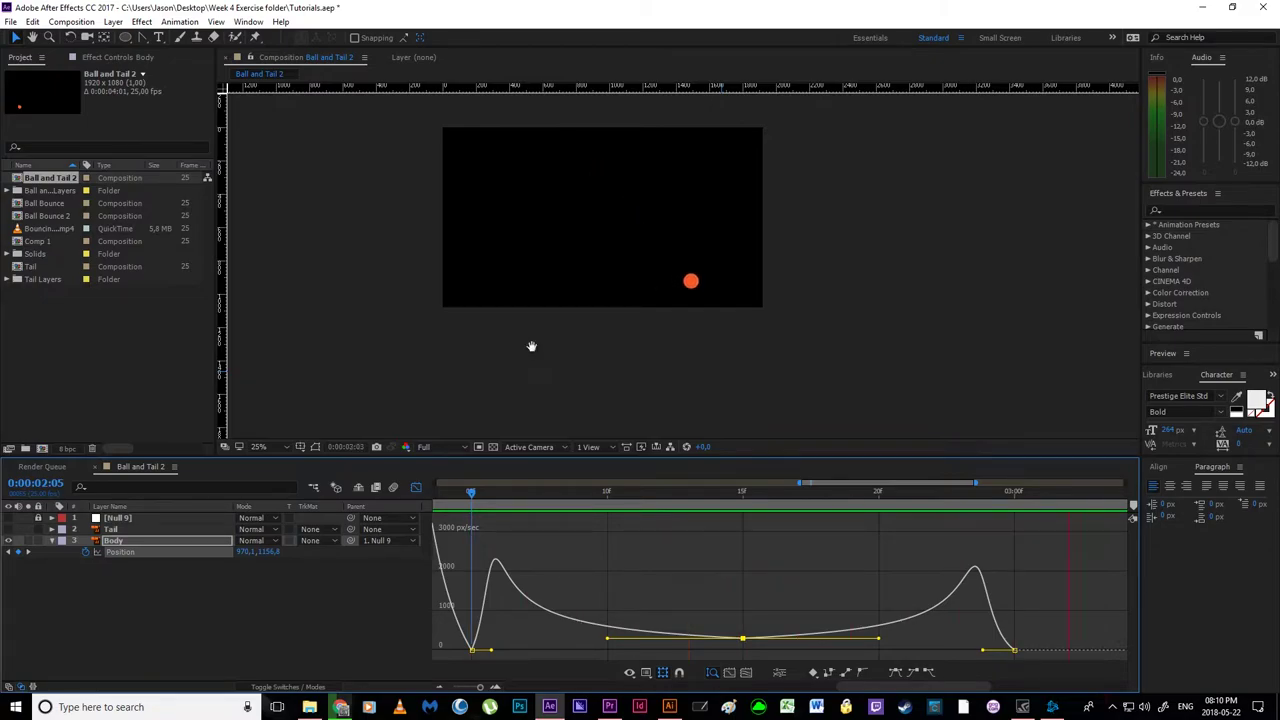
key("space")
left_click(416, 488)
left_click(608, 561)
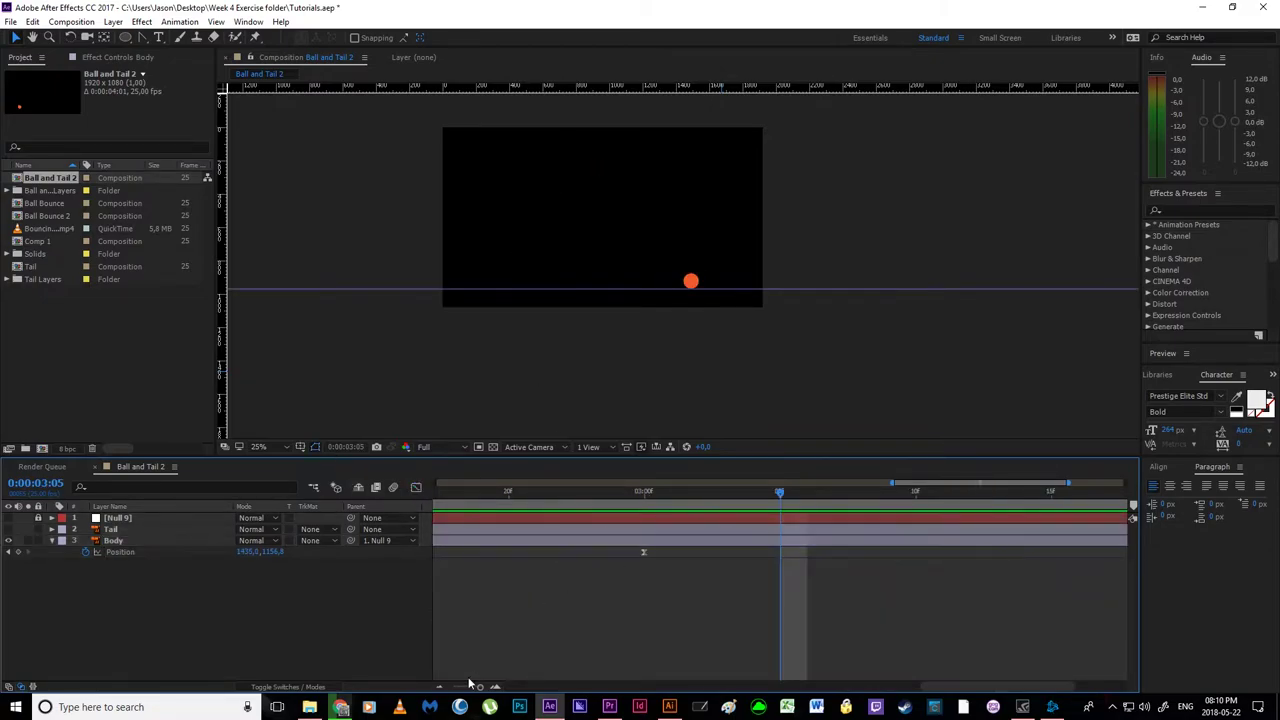
left_click(440, 688)
key("space")
left_click_drag(577, 622, 633, 637)
left_click(440, 688)
left_click_drag(852, 491, 767, 497)
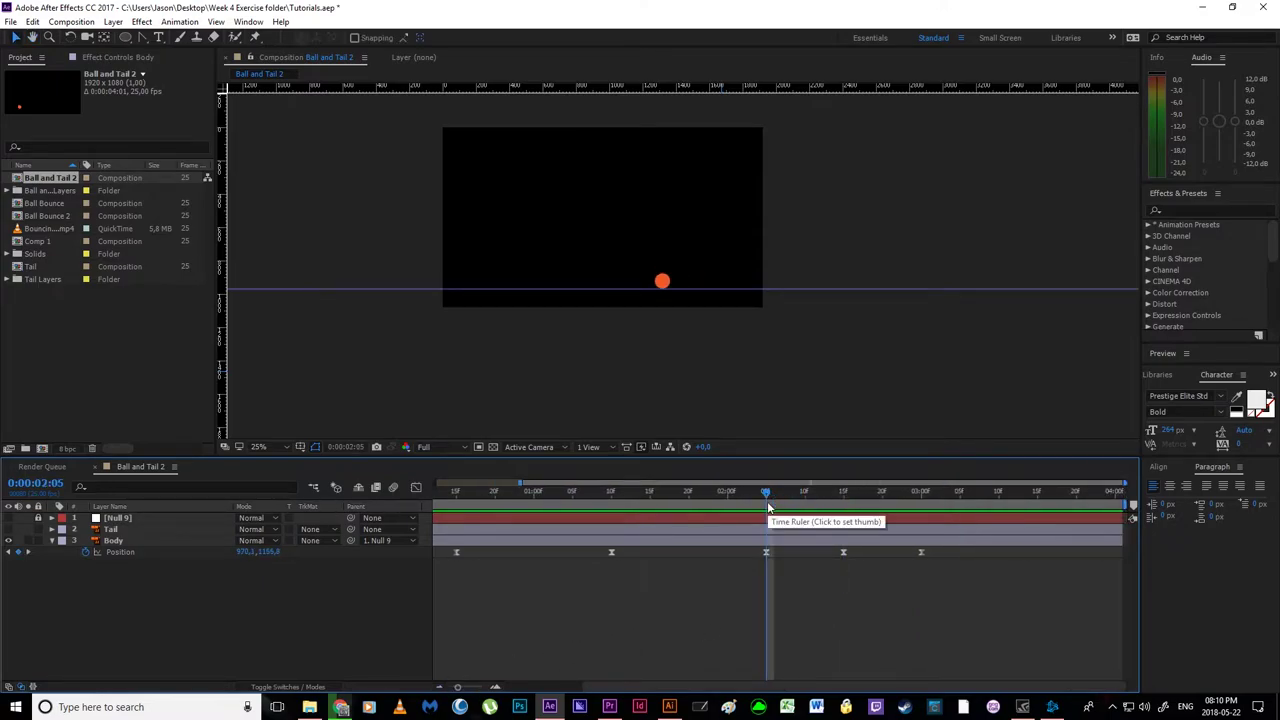
- Shorten the second bounce's rise by moving Body's peak Position keyframe to 0:00:02:10
key("Page_Down")
key("Page_Down")
key("Page_Down")
key("Page_Down")
key("Page_Up")
key("Page_Up")
key("Page_Up")
key("Page_Up")
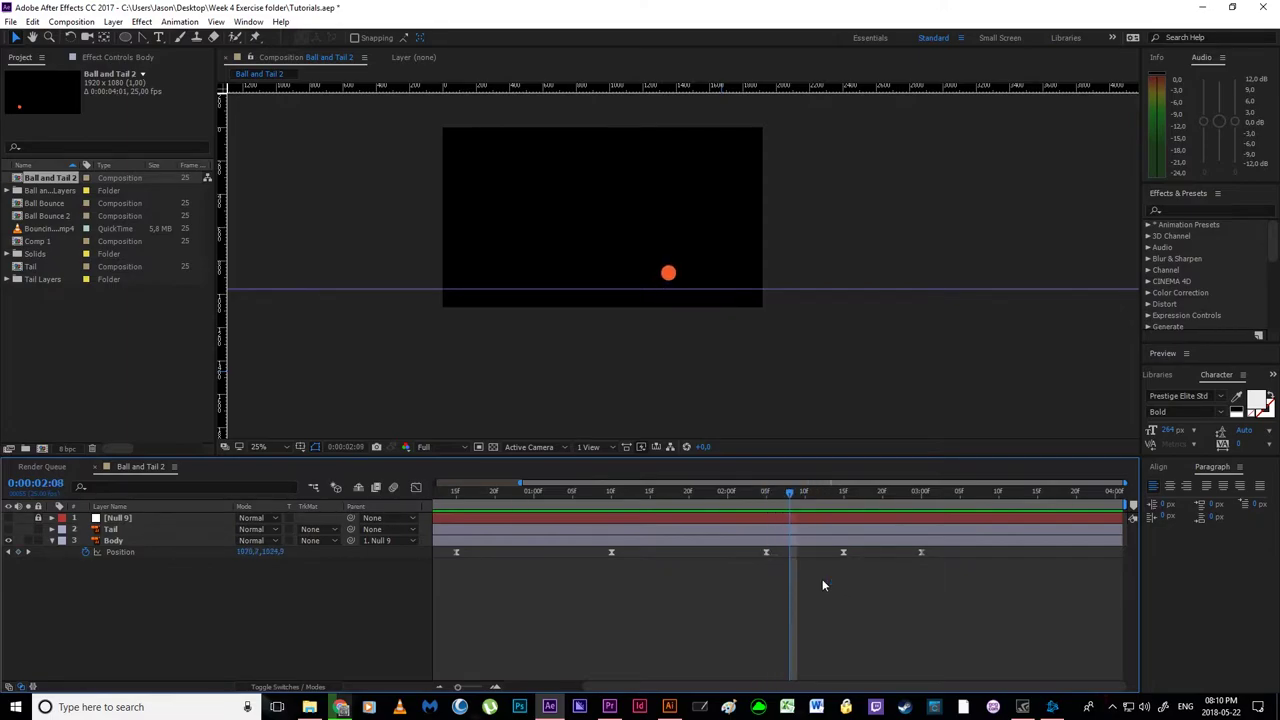
left_click_drag(843, 552, 805, 558)
- Move Body's final landing Position keyframe to 0:00:02:15
key("Page_Down")
key("Page_Down")
key("Page_Down")
key("Page_Down")
key("Page_Down")
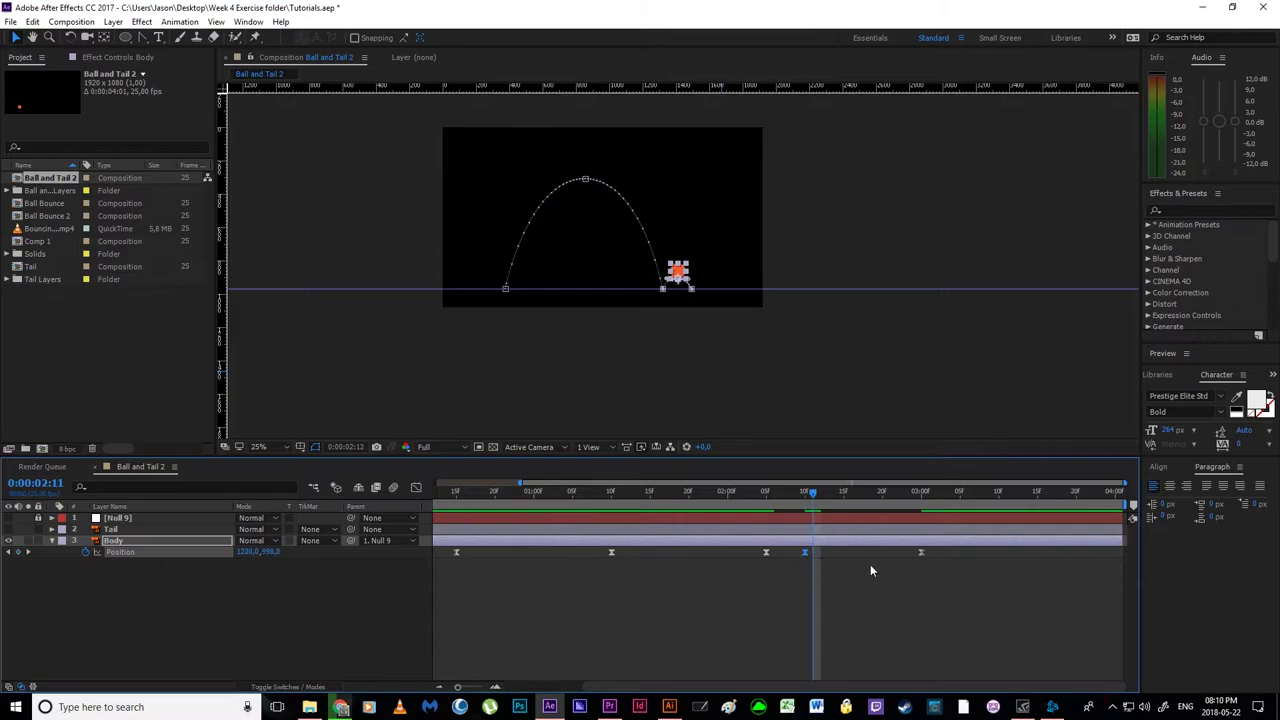
left_click_drag(920, 553, 845, 560)
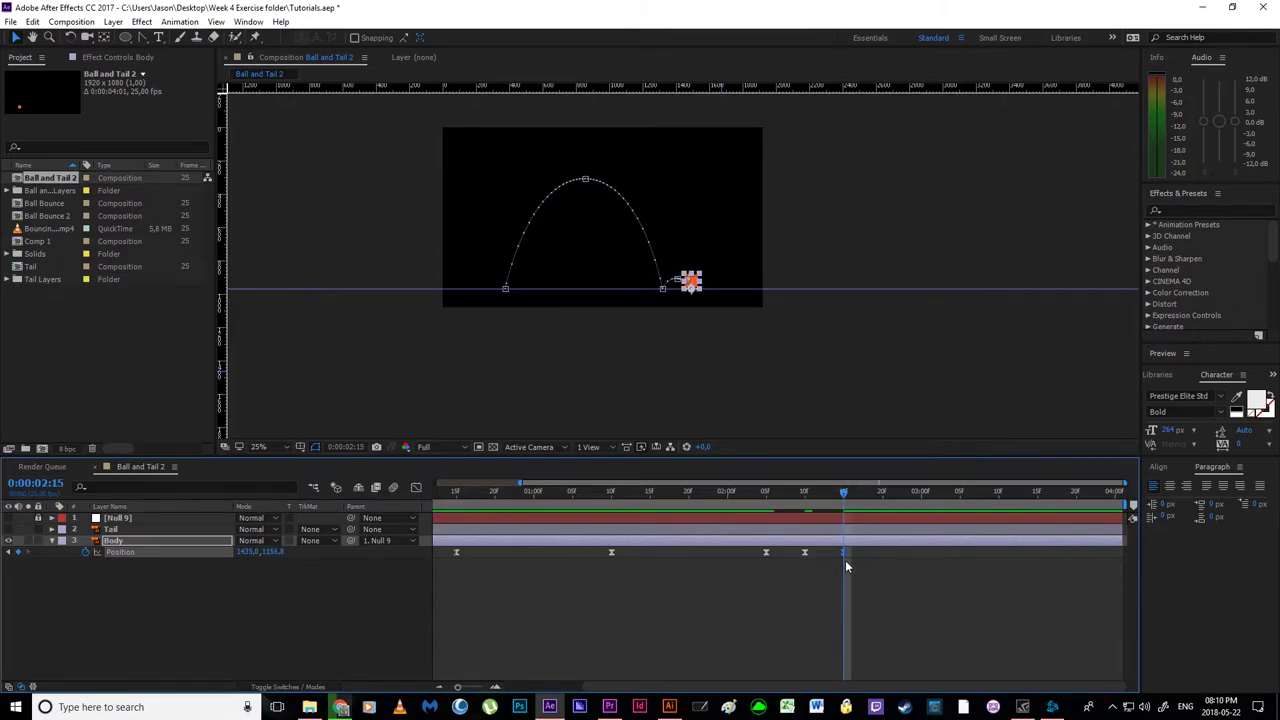
- End the work area just after 0:00:03:00 and preview the bounces from 0:00:01:17
left_click(929, 494)
key("n")
left_click(667, 495)
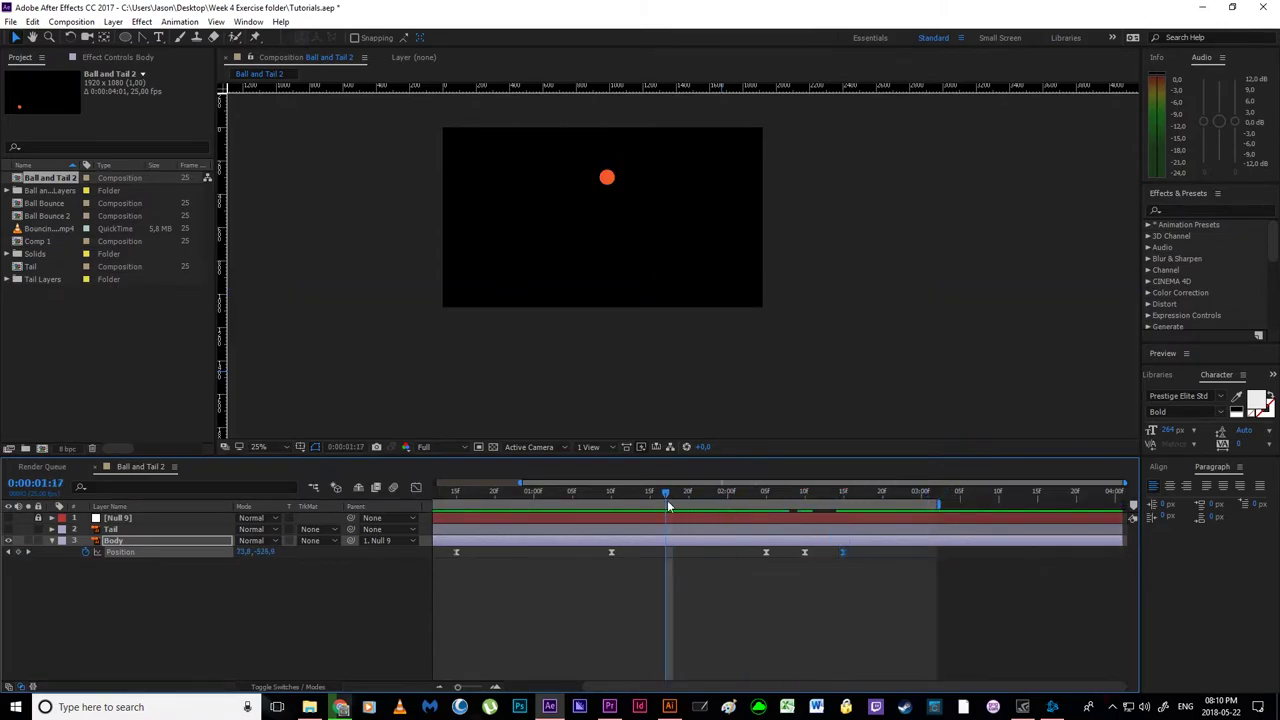
key("space")
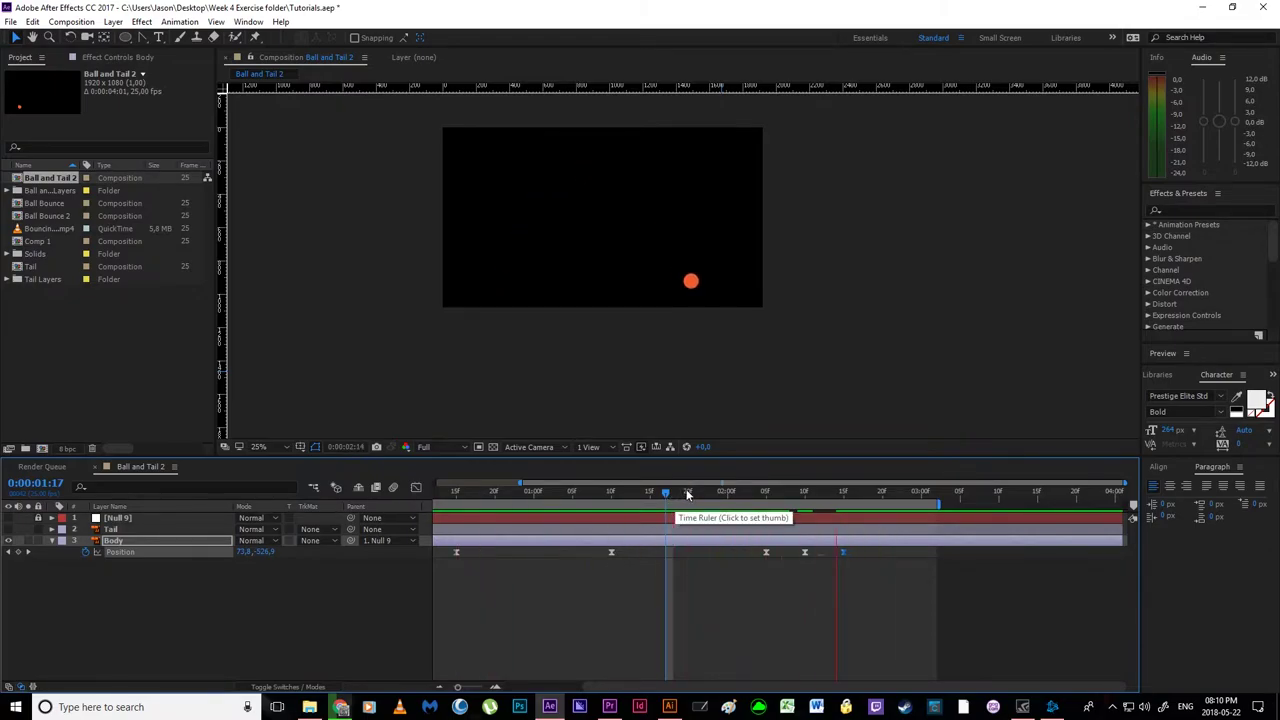
- Lengthen the second bounce by moving Body's peak keyframe to 0:00:02:12 and its final landing keyframe to 0:00:02:21
left_click_drag(687, 495, 766, 496)
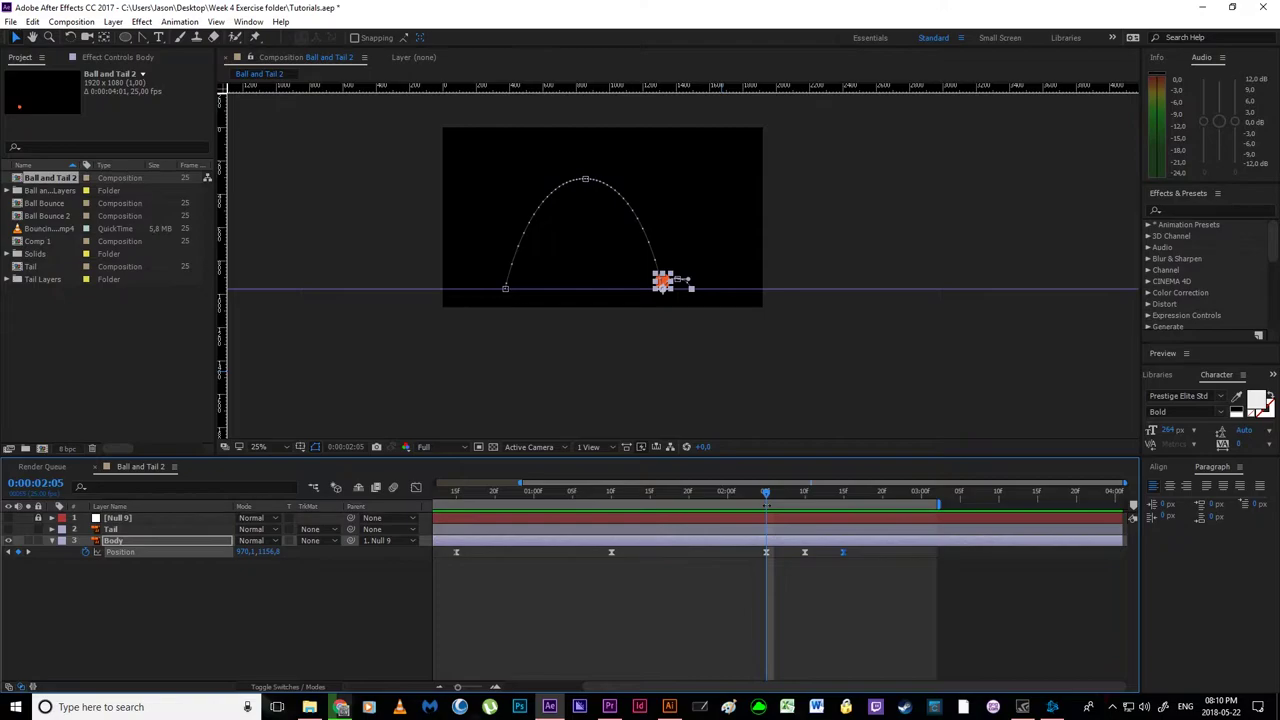
key("shift+Page_Down")
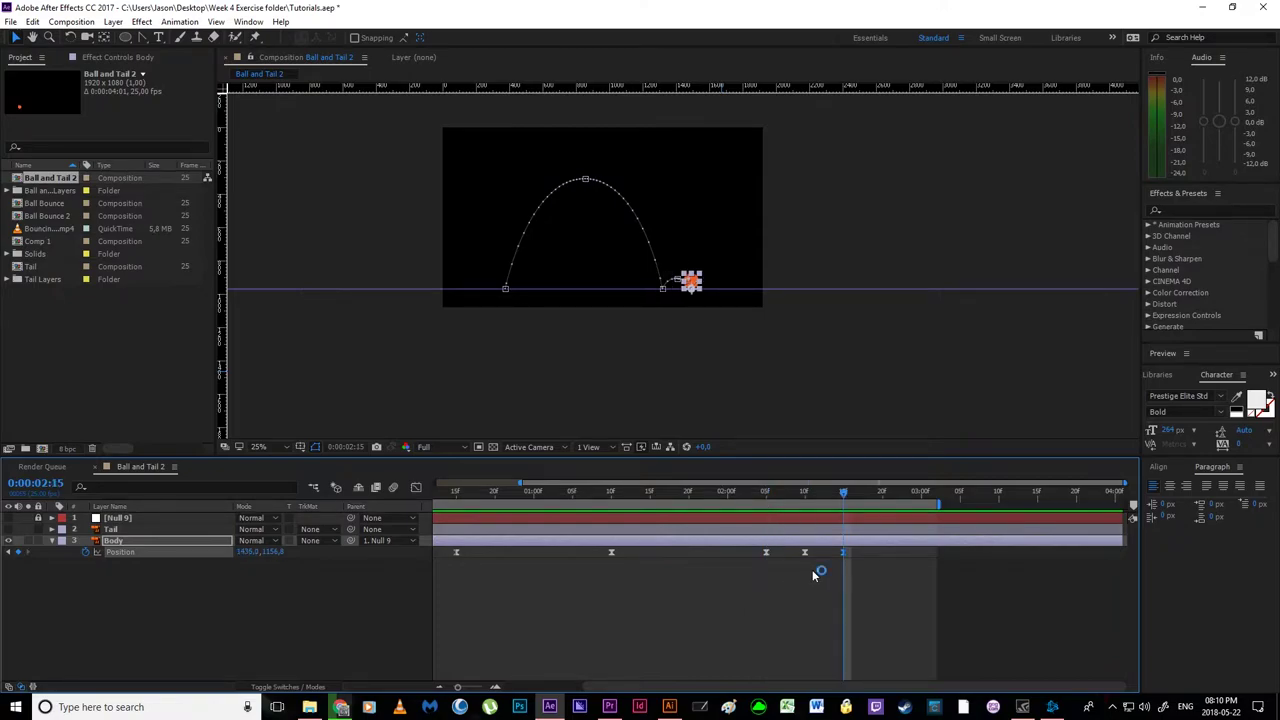
key("Page_Up")
key("Page_Up")
left_click_drag(801, 575, 895, 546)
left_click_drag(806, 552, 884, 553)
key("shift+Page_Down")
key("Page_Up")
key("Page_Up")
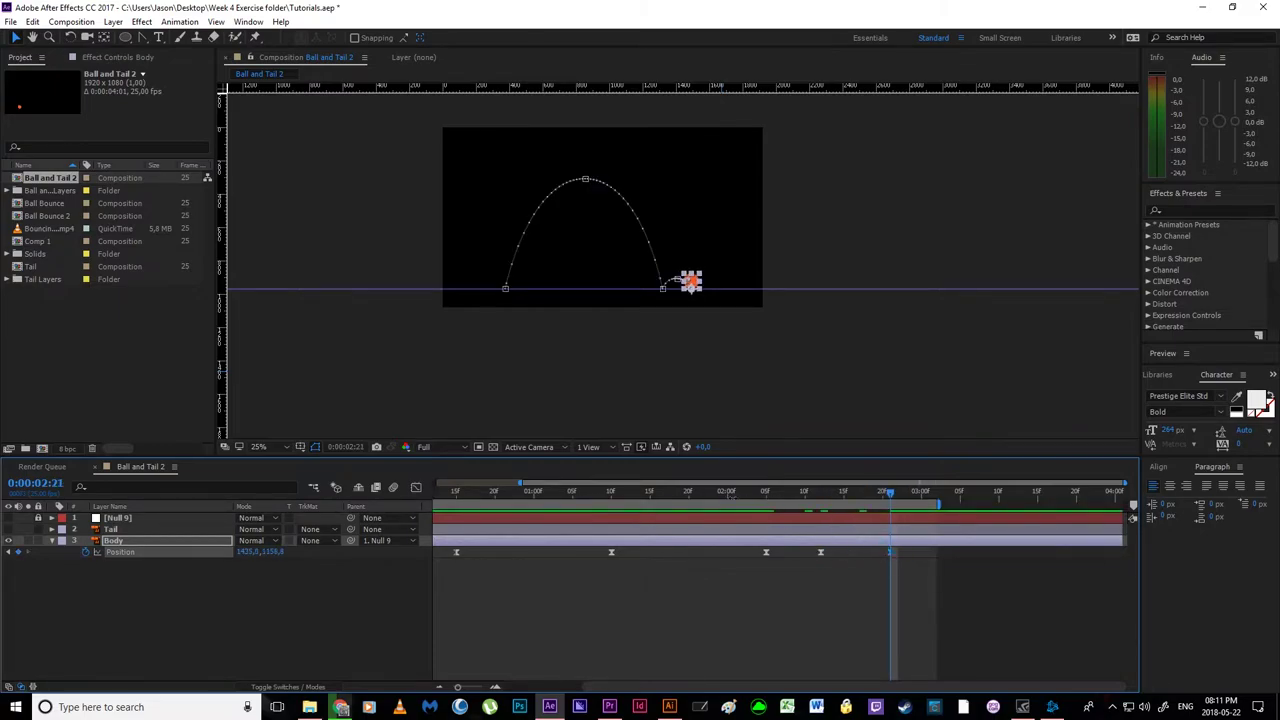
- Center the second bounce's peak Position keyframe between its two ground contacts by moving it to 0:00:02:13
left_click_drag(750, 495, 765, 497)
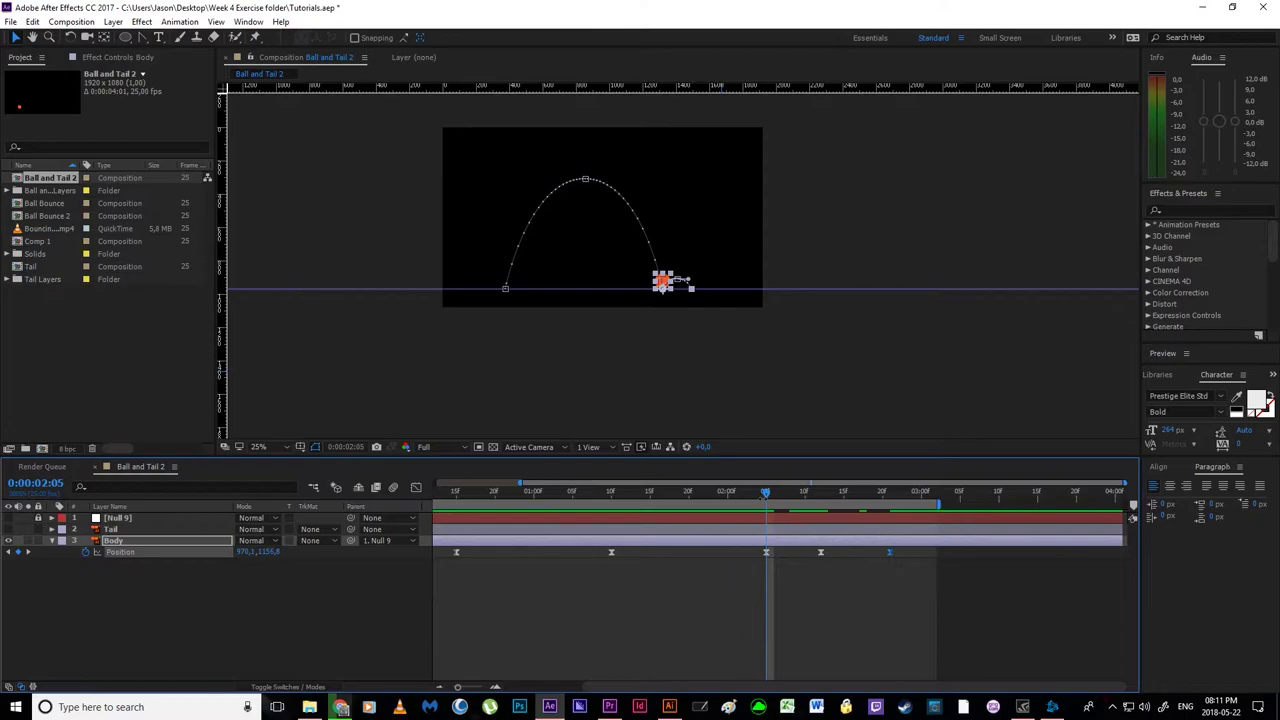
key("shift+Page_Down")
key("Page_Up")
key("Page_Up")
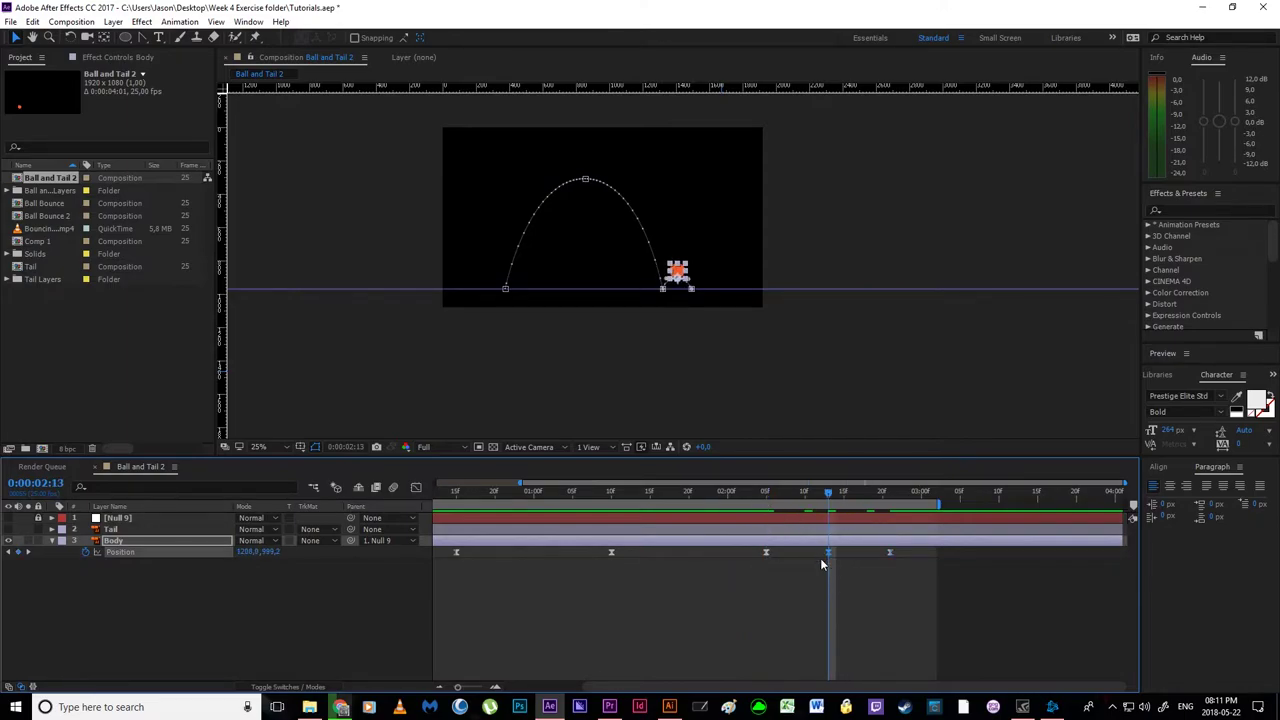
key("shift+Page_Down")
key("Page_Up")
key("Page_Up")
- Preview the retimed bounces from 0:00:01:05
left_click_drag(730, 494, 572, 507)
key("space")
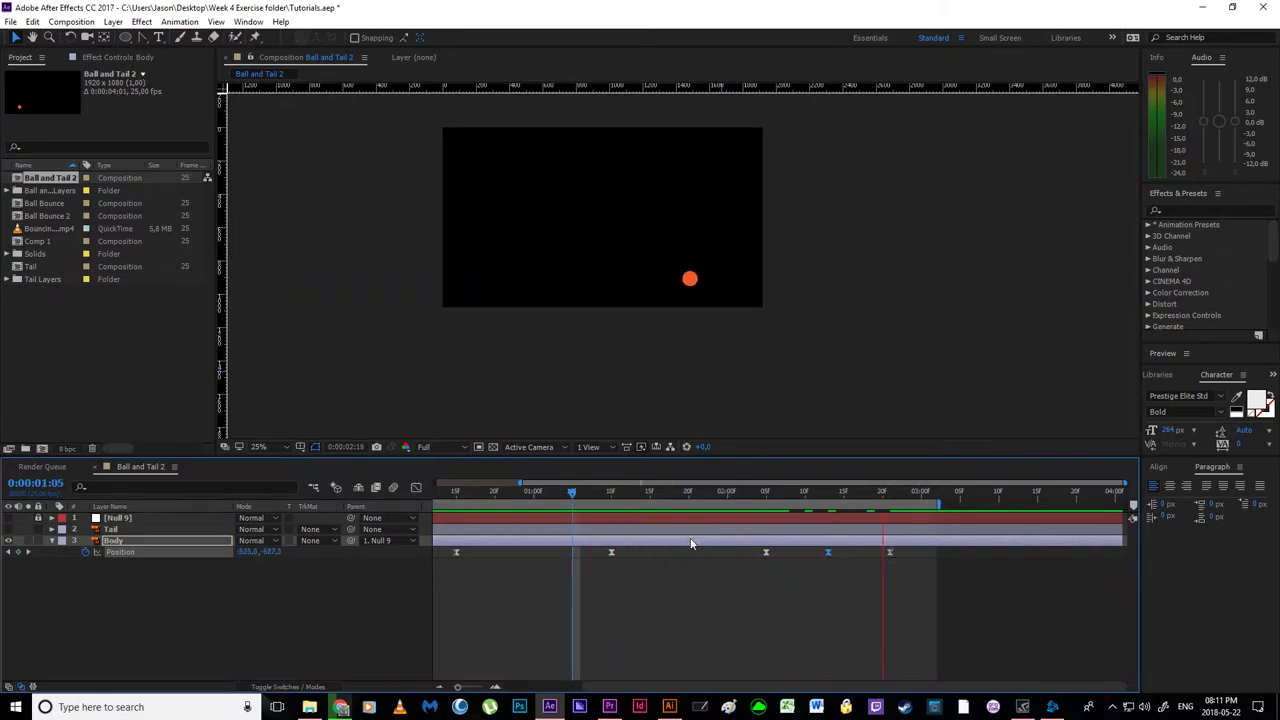
key("space")
- Examine Body's speed graph around the 0:00:02:05 landing keyframe and preview the motion
left_click(416, 488)
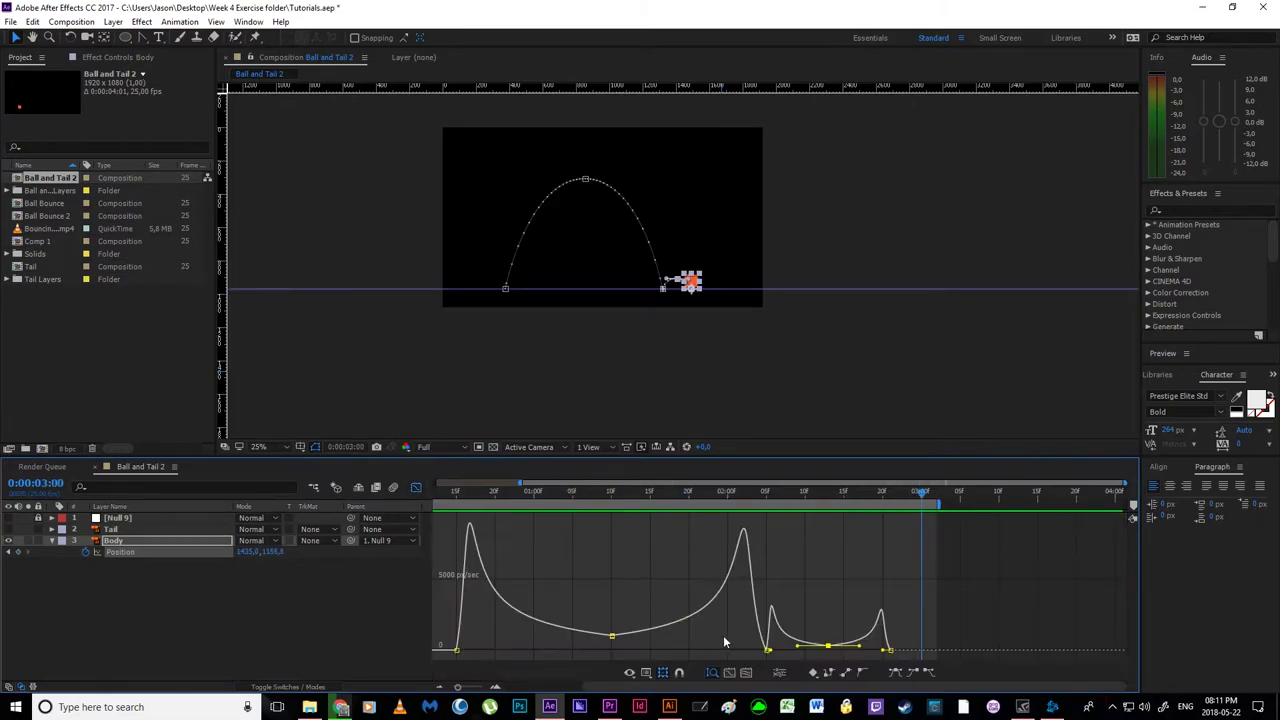
left_click(496, 688)
left_click(496, 688)
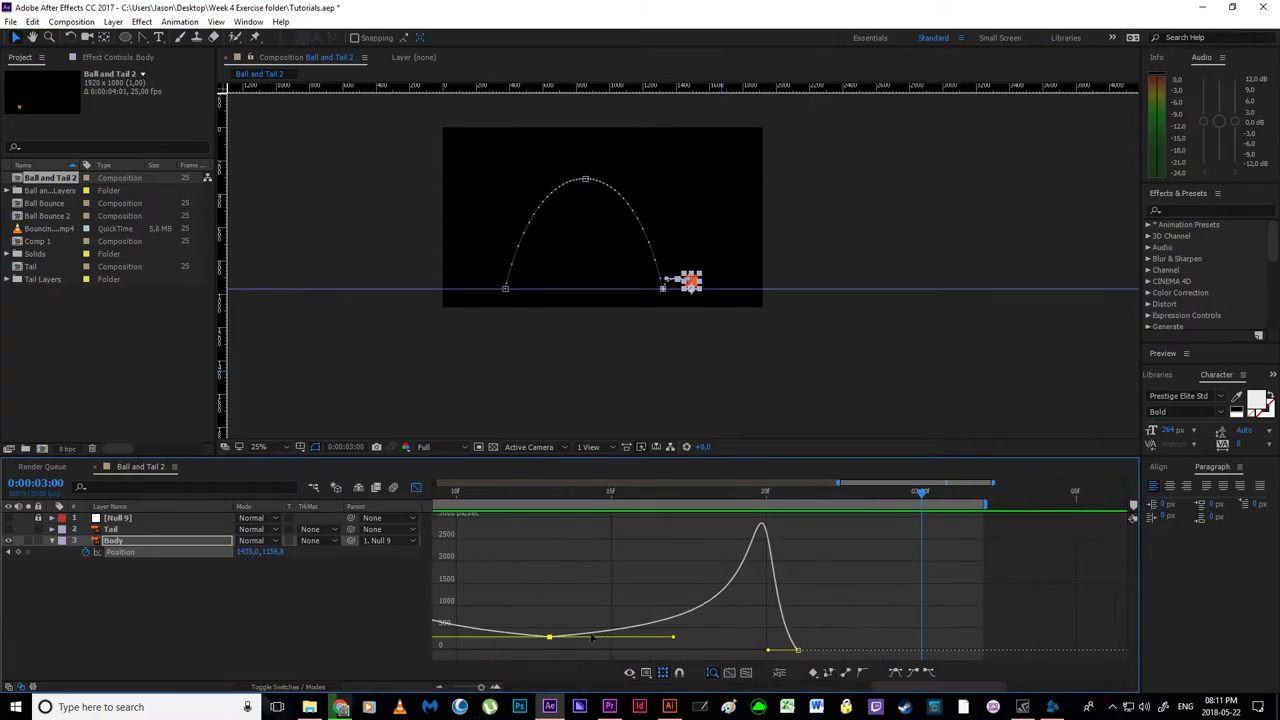
left_click_drag(462, 640, 740, 624)
left_click(574, 497)
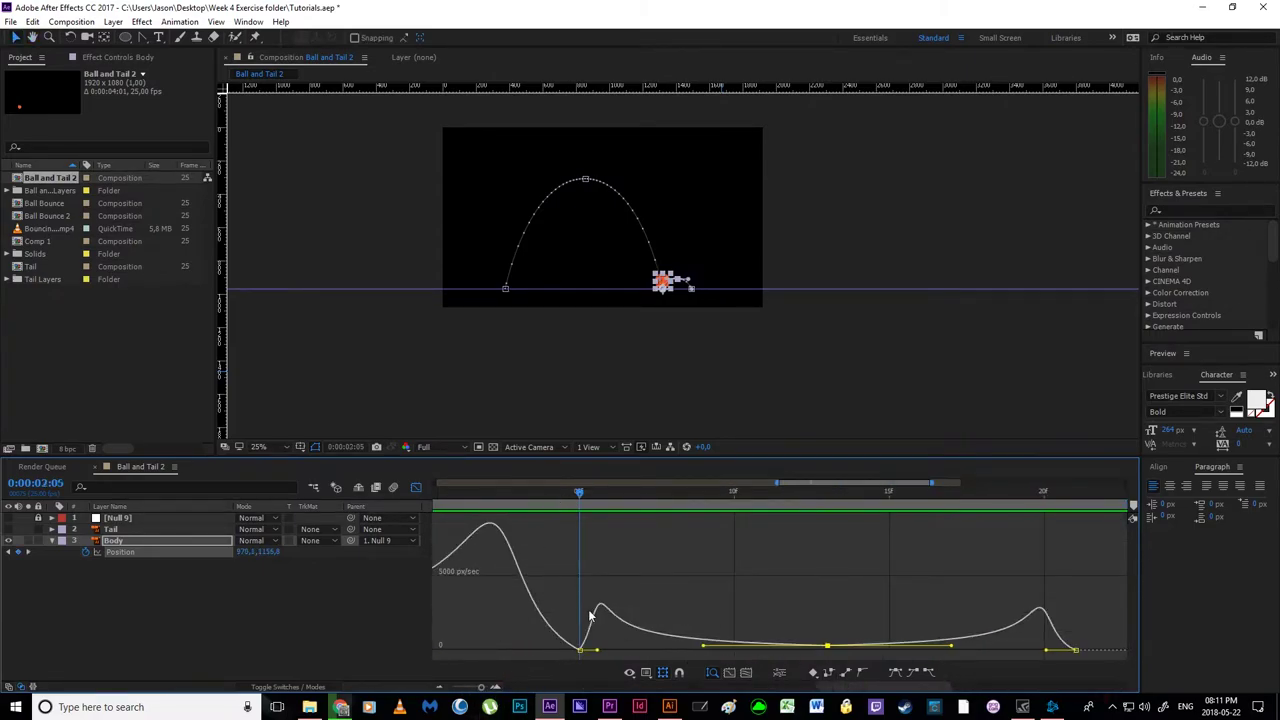
left_click(580, 650)
left_click_drag(519, 652, 646, 668)
left_click_drag(784, 630, 708, 634)
key("space")
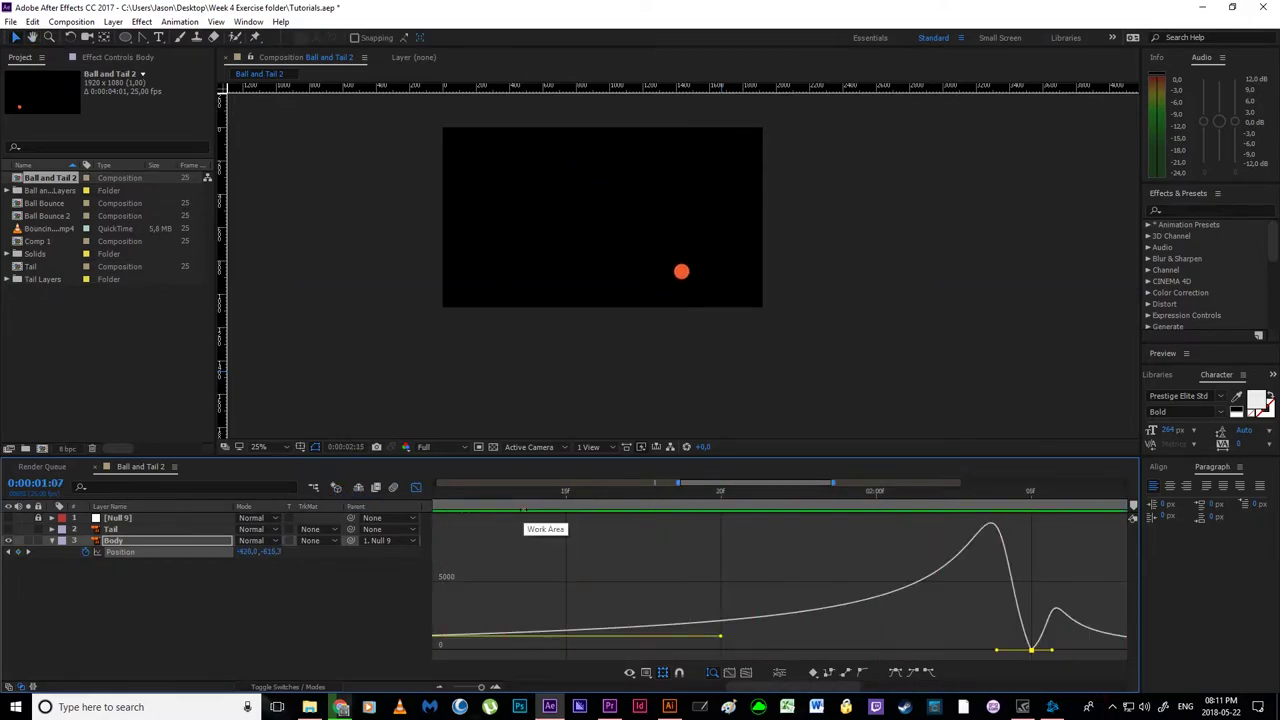
key("space")
- Review the speed curve of both bounces, preview again with the time set to 0:00:02:00 and close the speed graph
left_click_drag(888, 592, 629, 594)
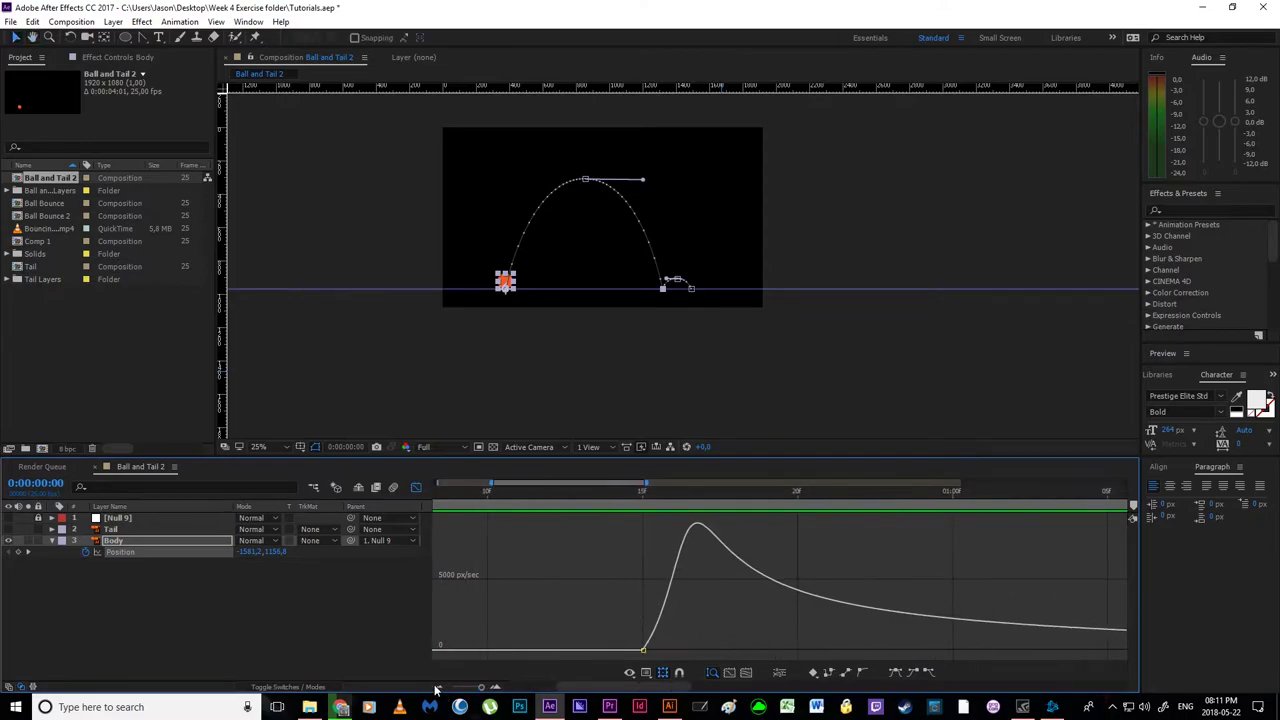
left_click(438, 687)
left_click(438, 687)
left_click_drag(766, 640, 620, 634)
left_click_drag(785, 494, 700, 505)
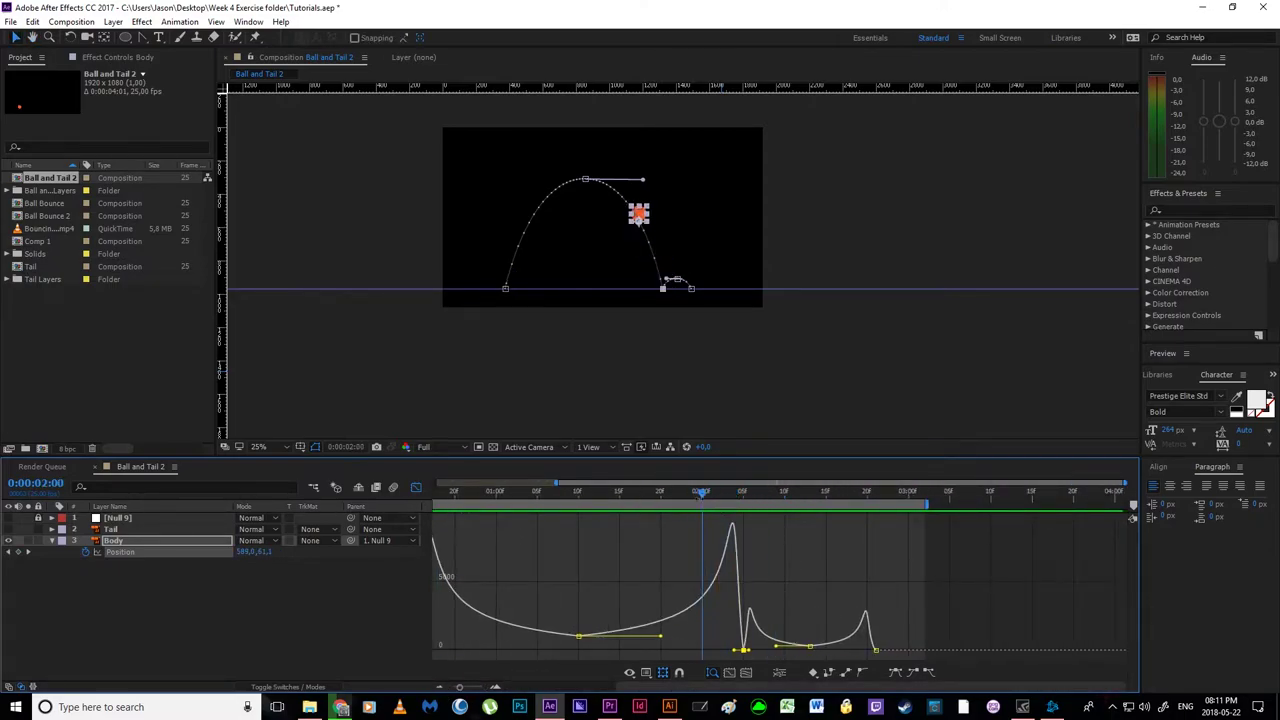
key("space")
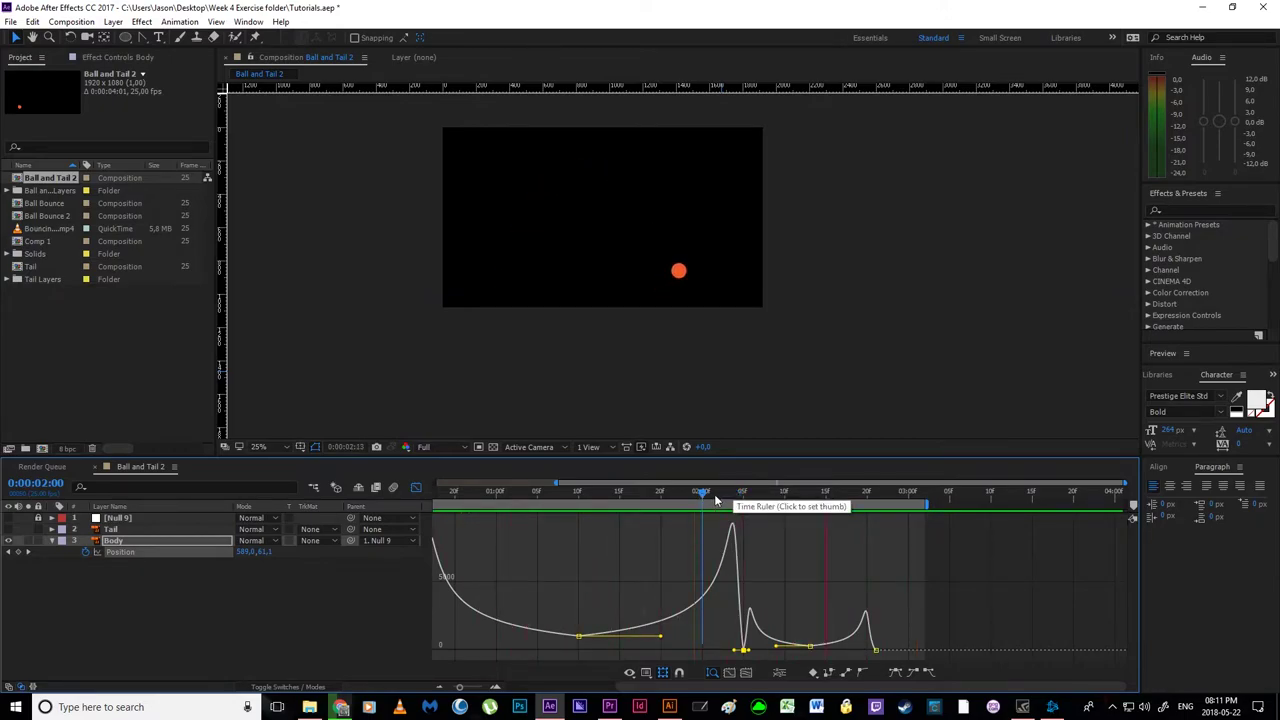
left_click(415, 488)
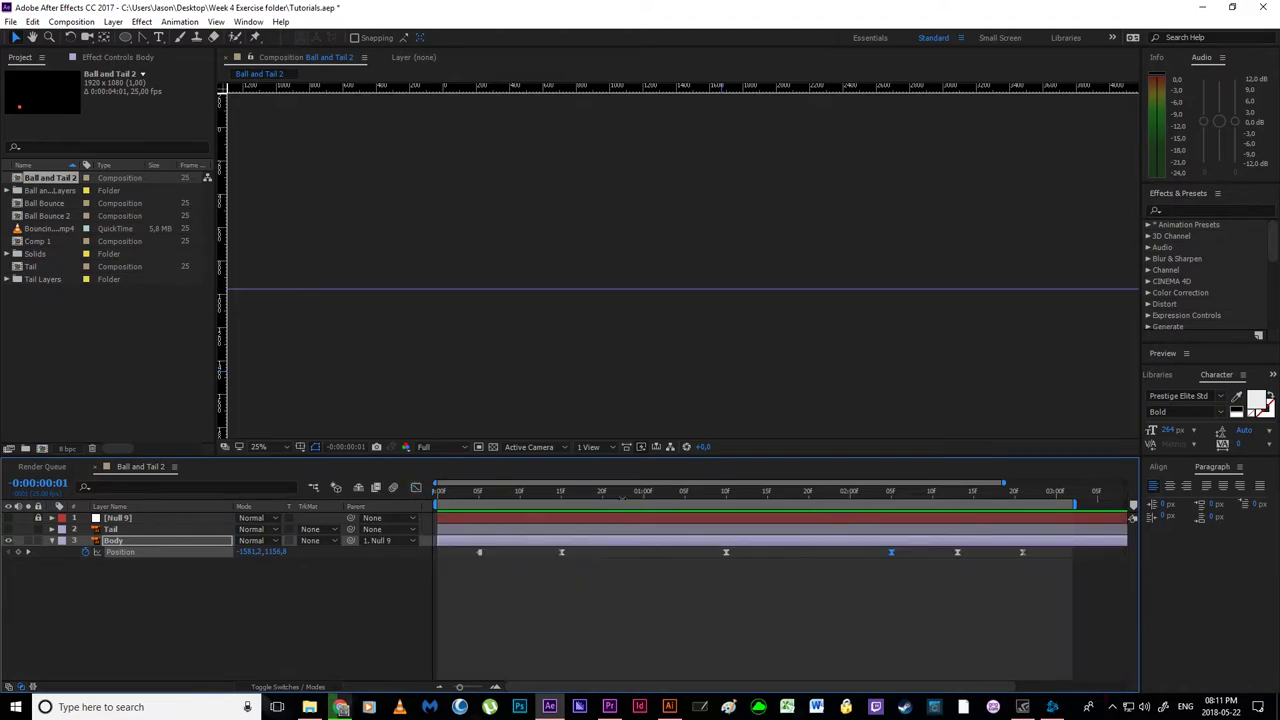
- Preview the full two-bounce motion of the ball from 0:00:00:15
left_click(438, 683)
left_click(439, 687)
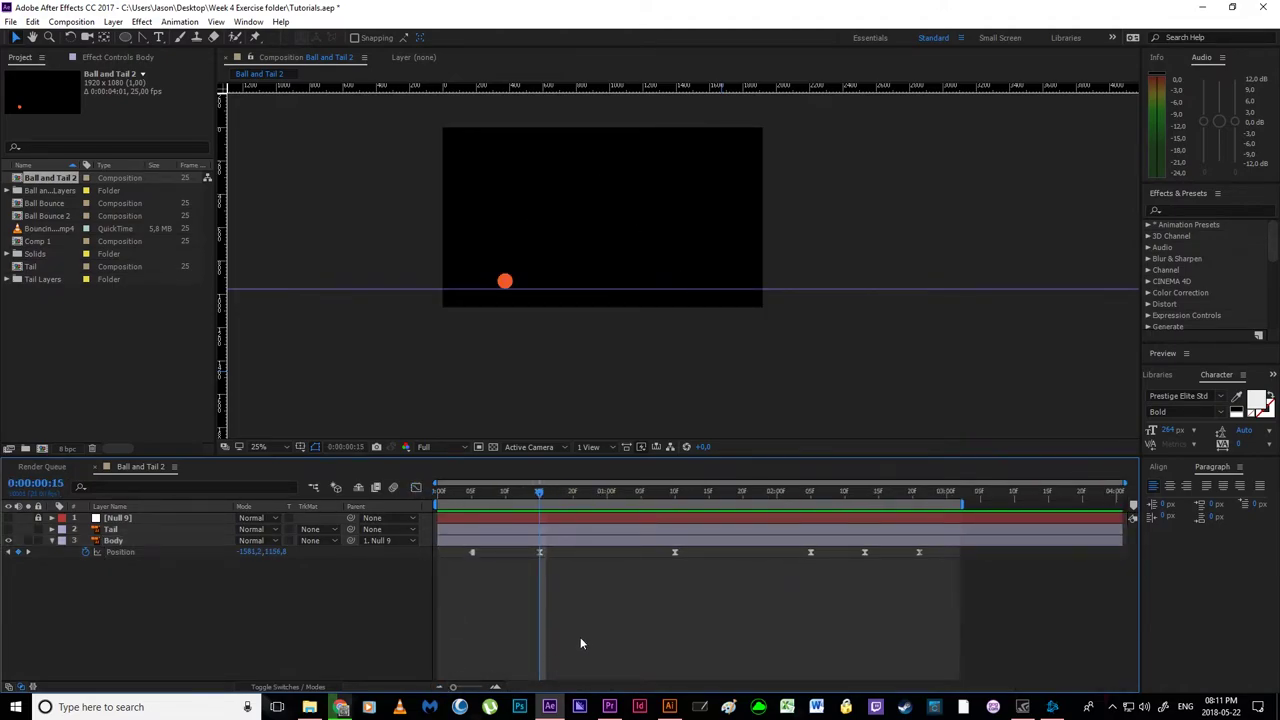
key("space")
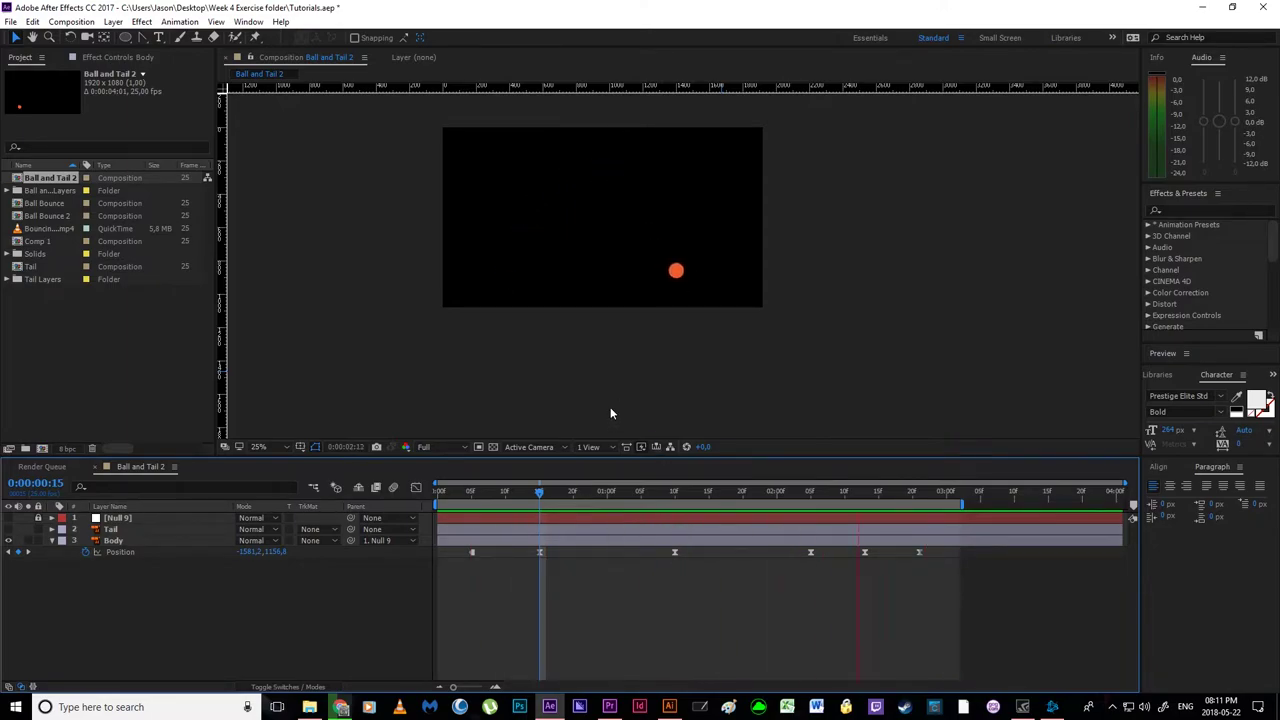
key("space")
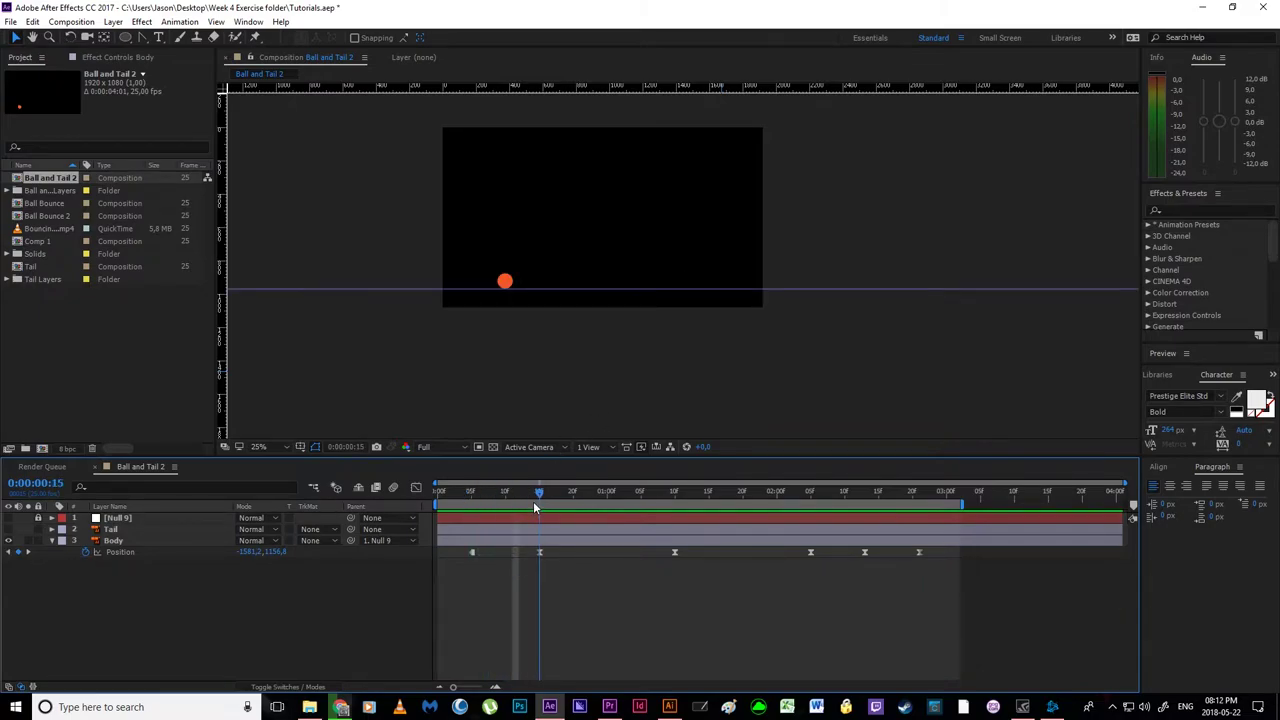
- Reveal Body's Scale property and add a starting Scale keyframe at 0:00:00:05
left_click_drag(536, 500, 468, 516)
left_click(473, 553)
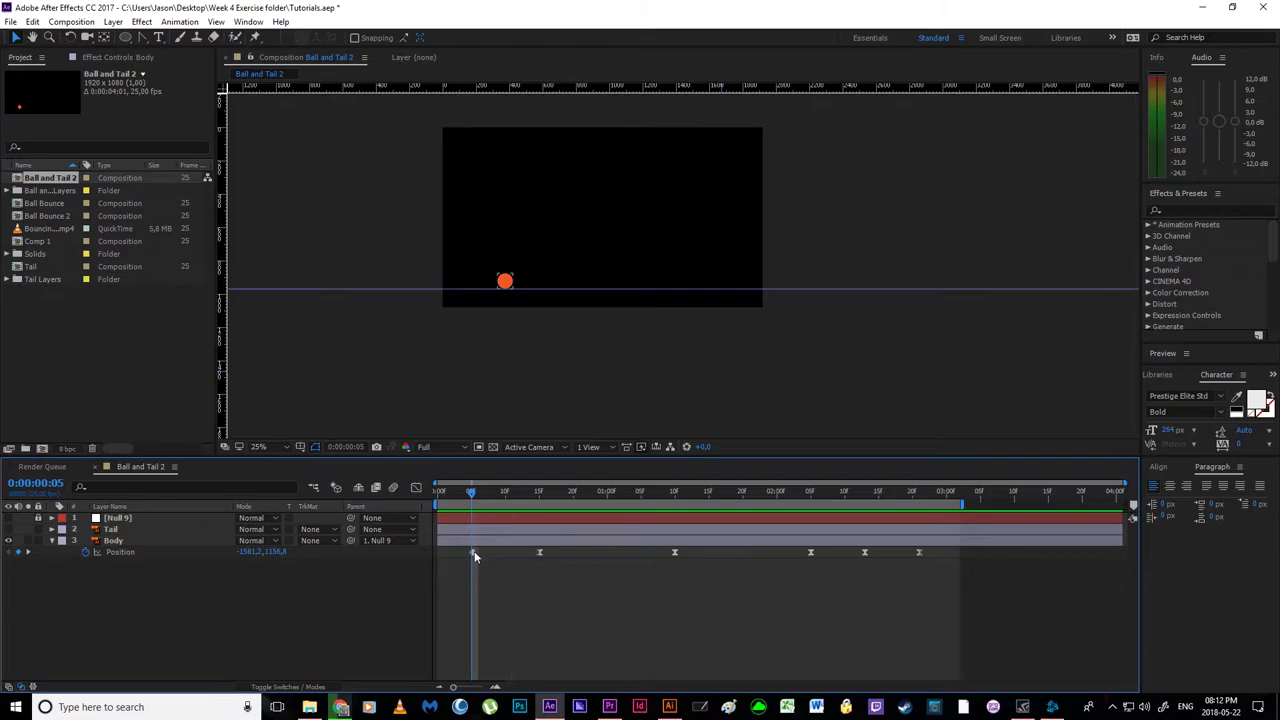
left_click(136, 541)
key("shift+s")
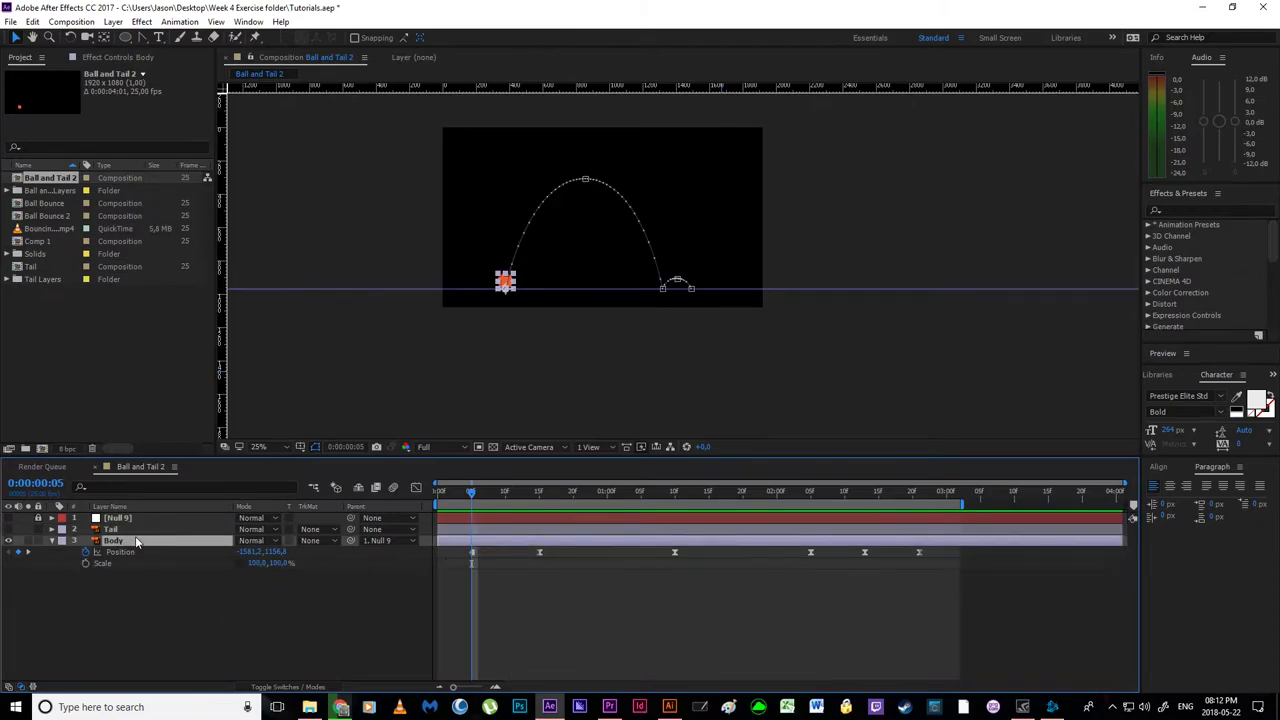
left_click(86, 563)
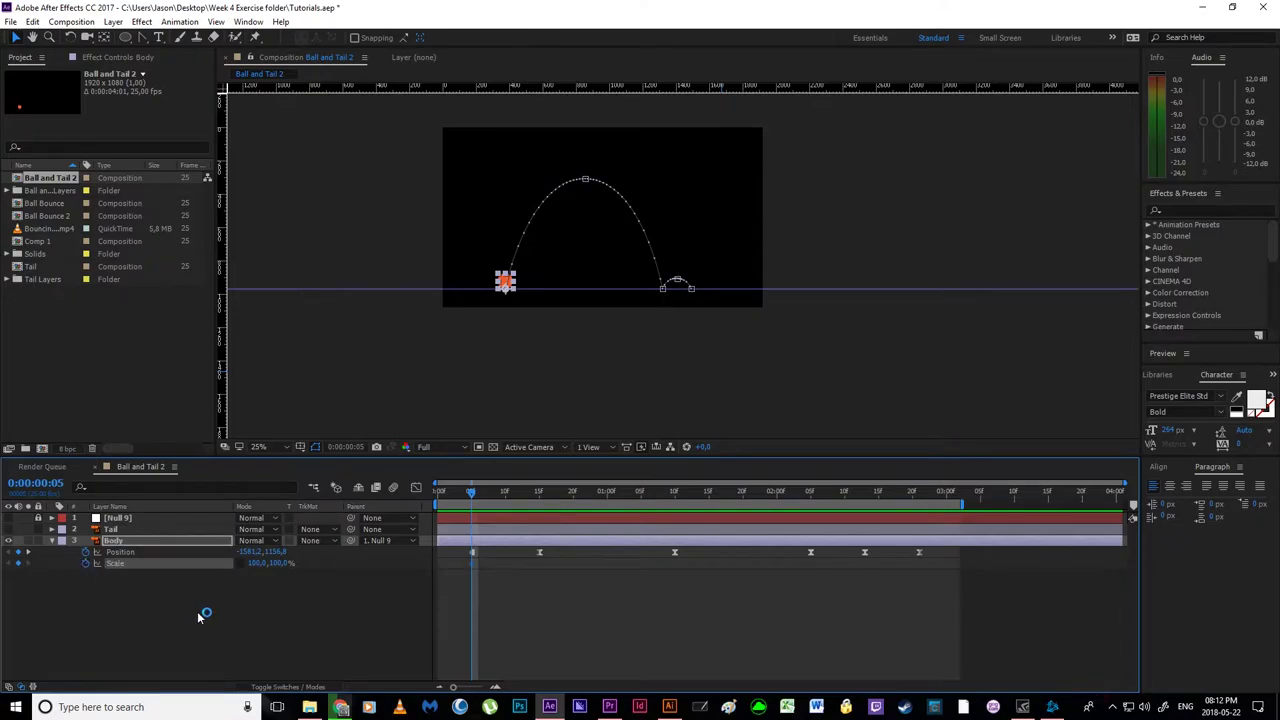
right_click(472, 563)
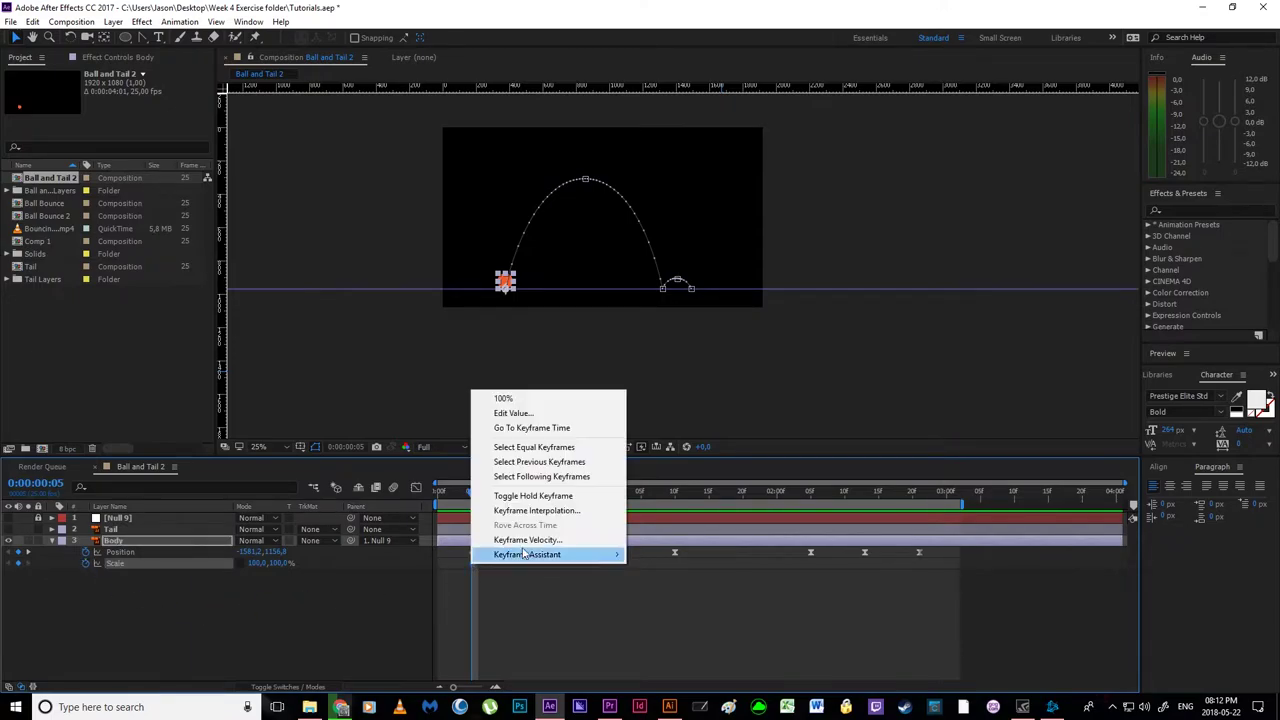
left_click(530, 494)
left_click(494, 686)
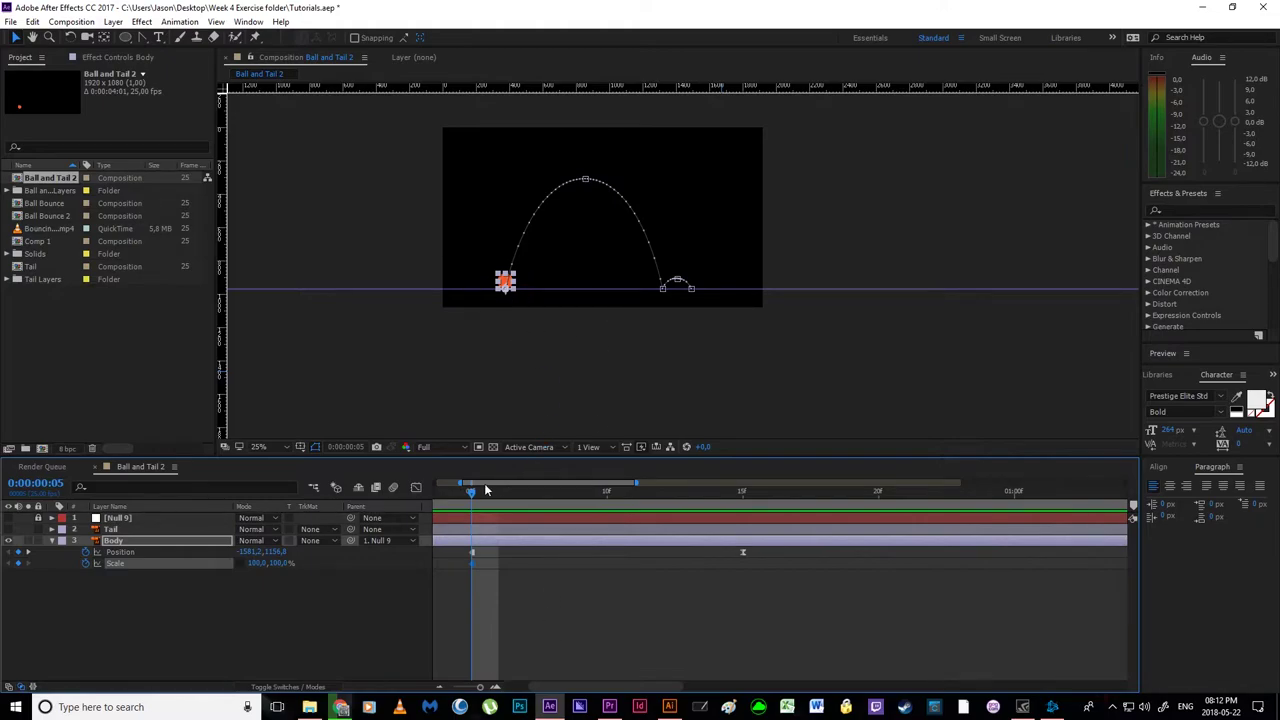
- Squash the ball at 0:00:00:15 by keyframing Body's Scale at 110% horizontal and 90% vertical
left_click_drag(508, 505, 740, 547)
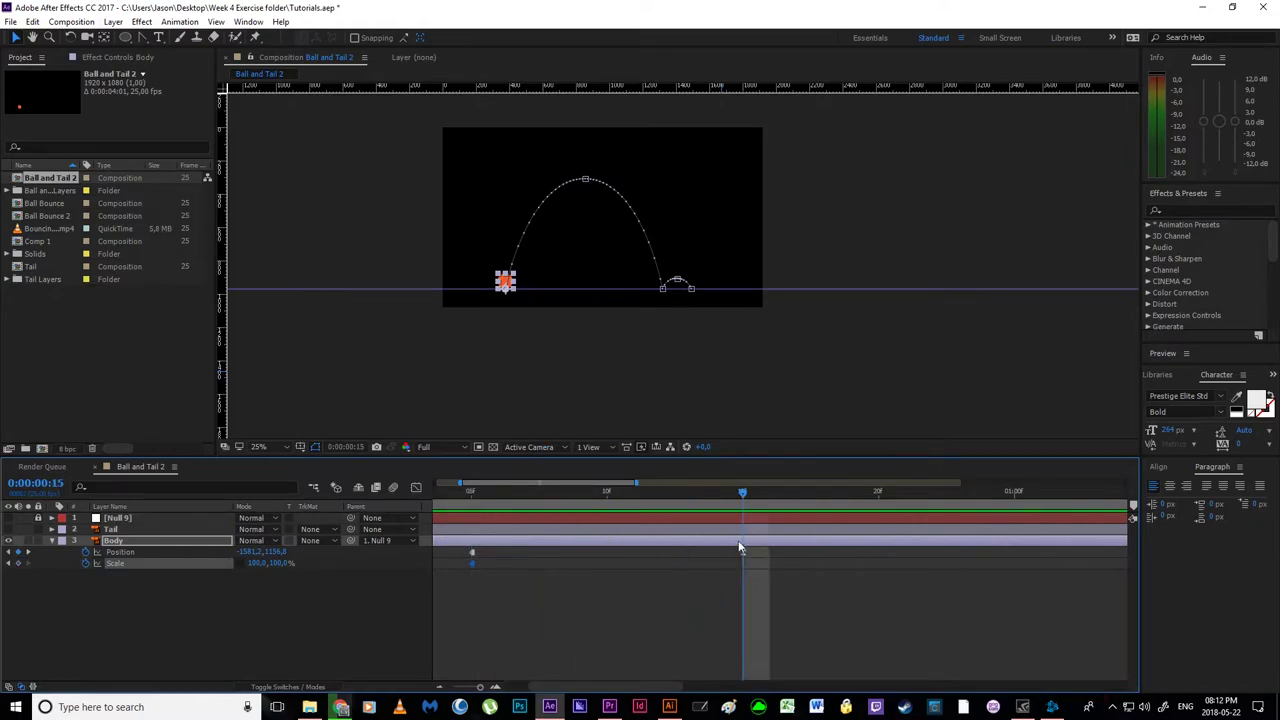
scroll(477, 326, "up", 3)
key("space")
left_click_drag(250, 333, 722, 353)
scroll(466, 337, "up", 1)
left_click_drag(328, 386, 594, 330)
scroll(668, 310, "down", 1)
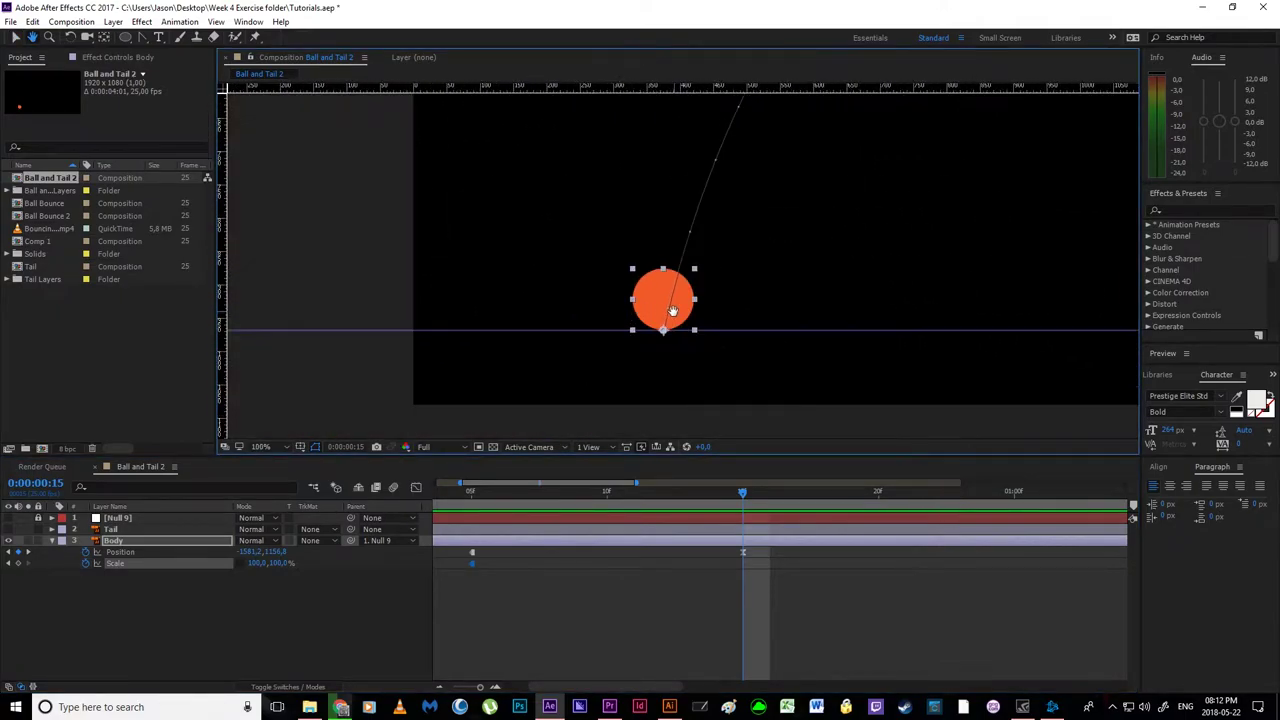
left_click_drag(674, 309, 617, 318)
mouse_move(255, 566)
left_mouse_down()
mouse_move(243, 566)
mouse_move(270, 568)
left_mouse_up()
left_click(256, 563)
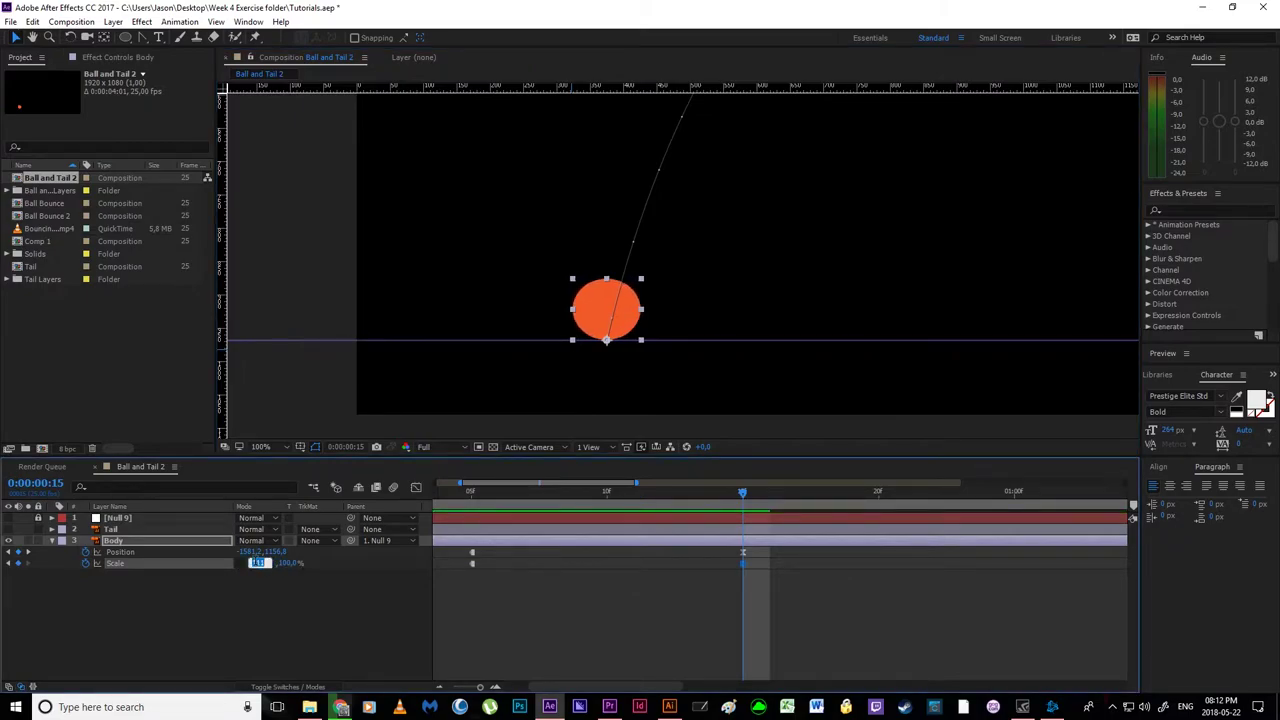
type("110")
key("Return")
left_click(276, 564)
type("90")
key("Return")
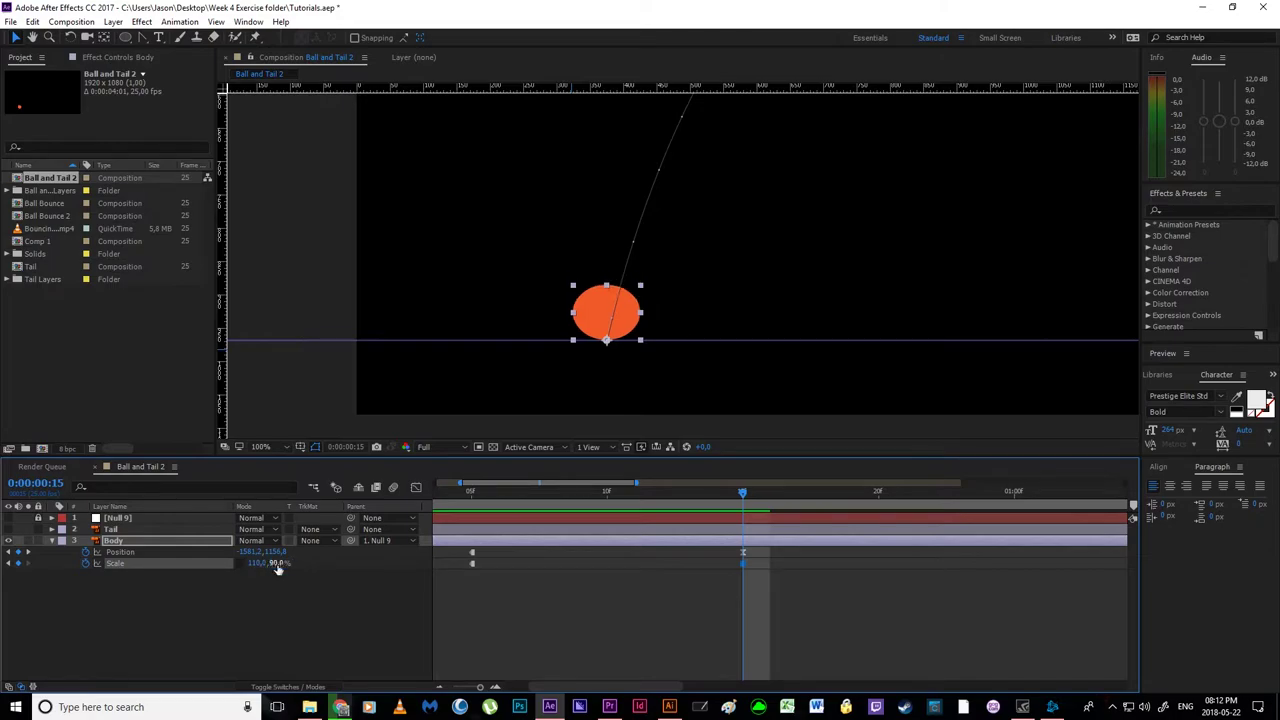
left_click(668, 615)
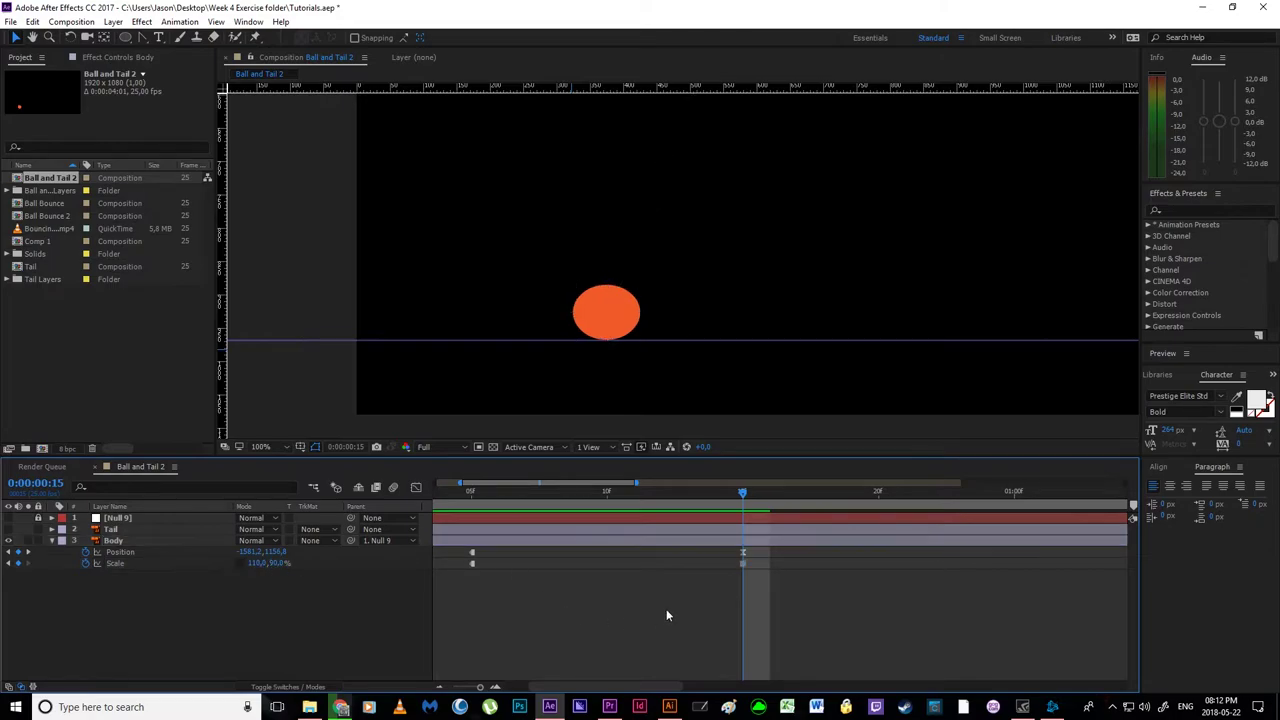
- Copy Body's 100% Scale keyframe from 0:00:00:05 to the jump's peak at 0:00:01:10
left_click(439, 687)
left_click_drag(744, 620, 582, 646)
left_click(439, 687)
left_click_drag(515, 490, 672, 490)
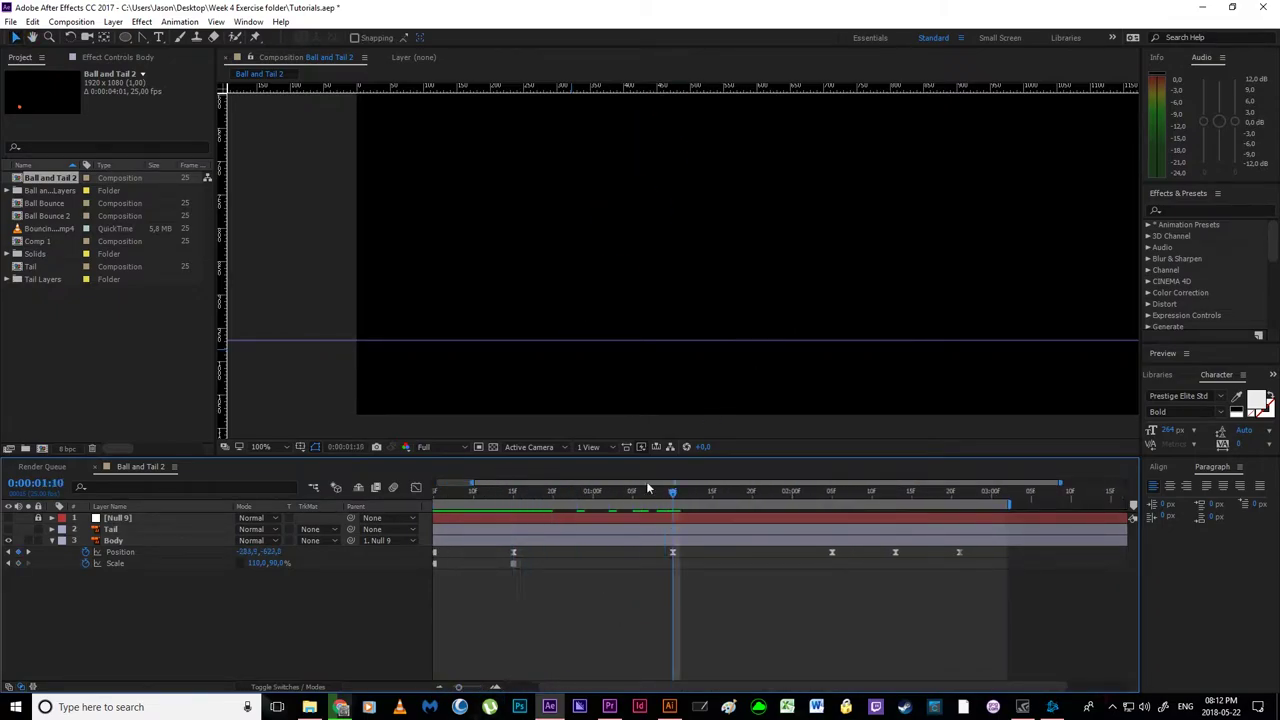
left_click(439, 687)
left_click_drag(738, 314, 620, 426)
scroll(678, 352, "down", 1)
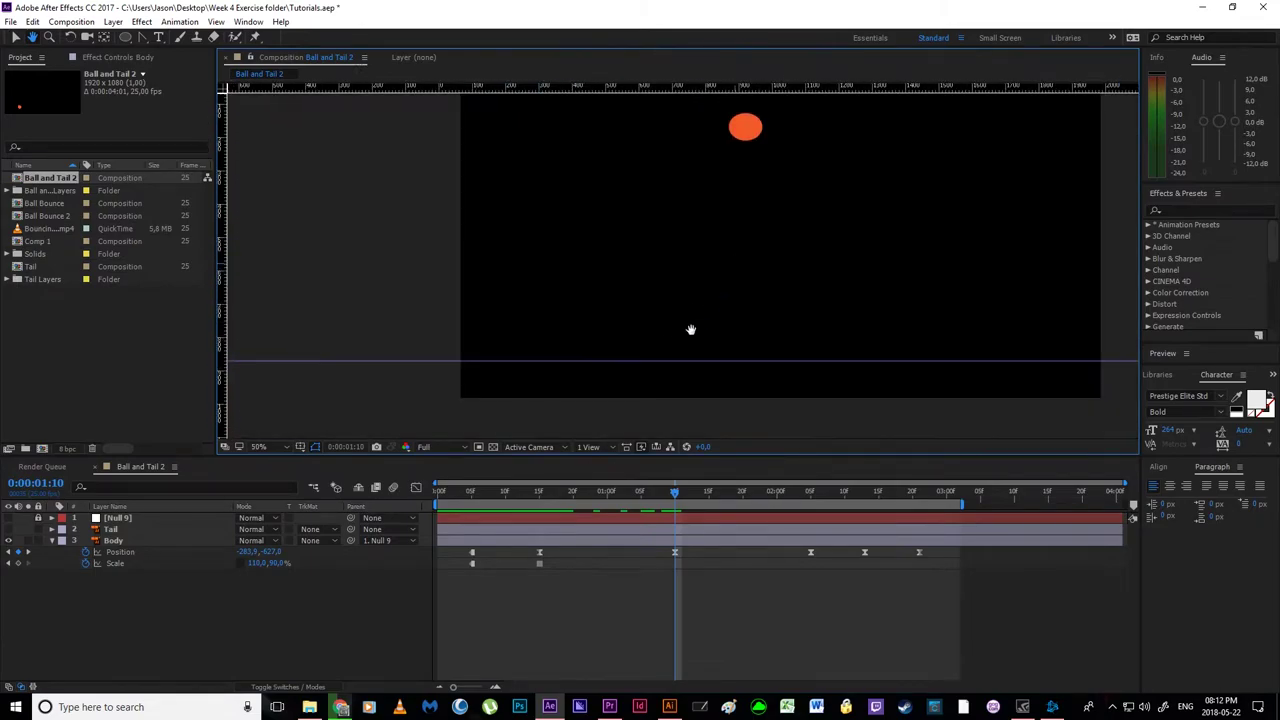
left_click_drag(749, 195, 623, 283)
key("v")
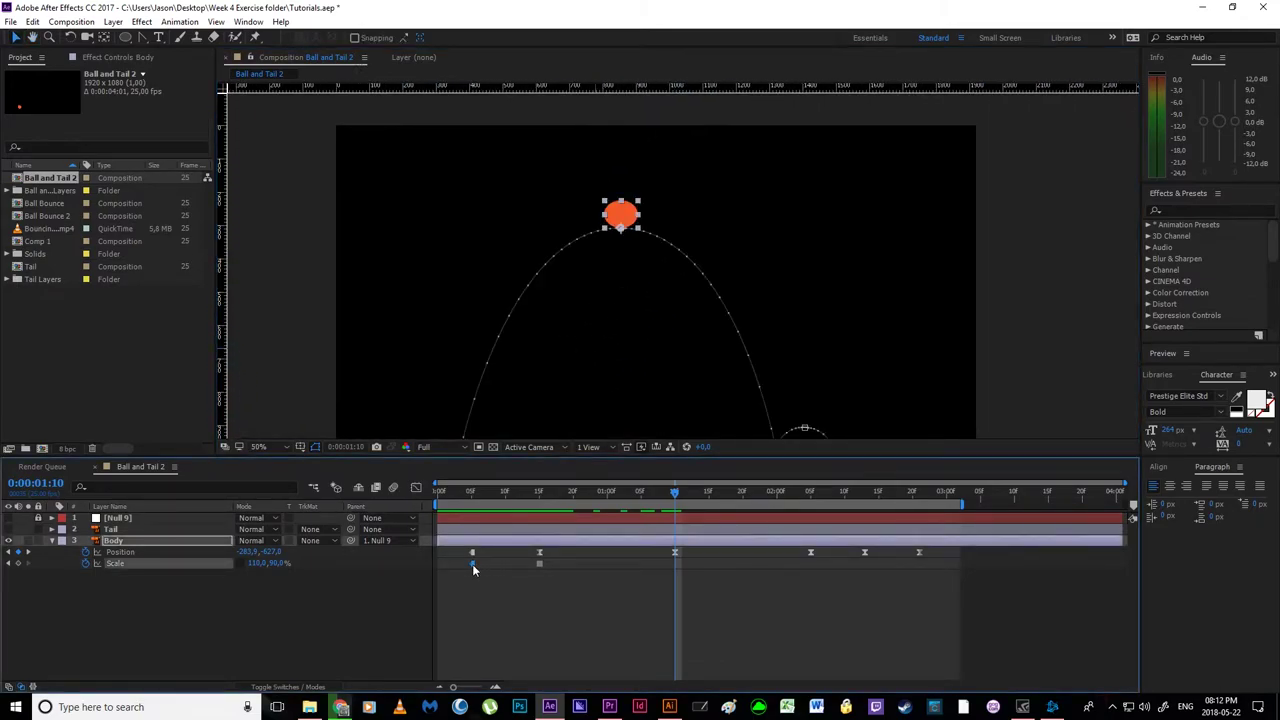
key("ctrl+z")
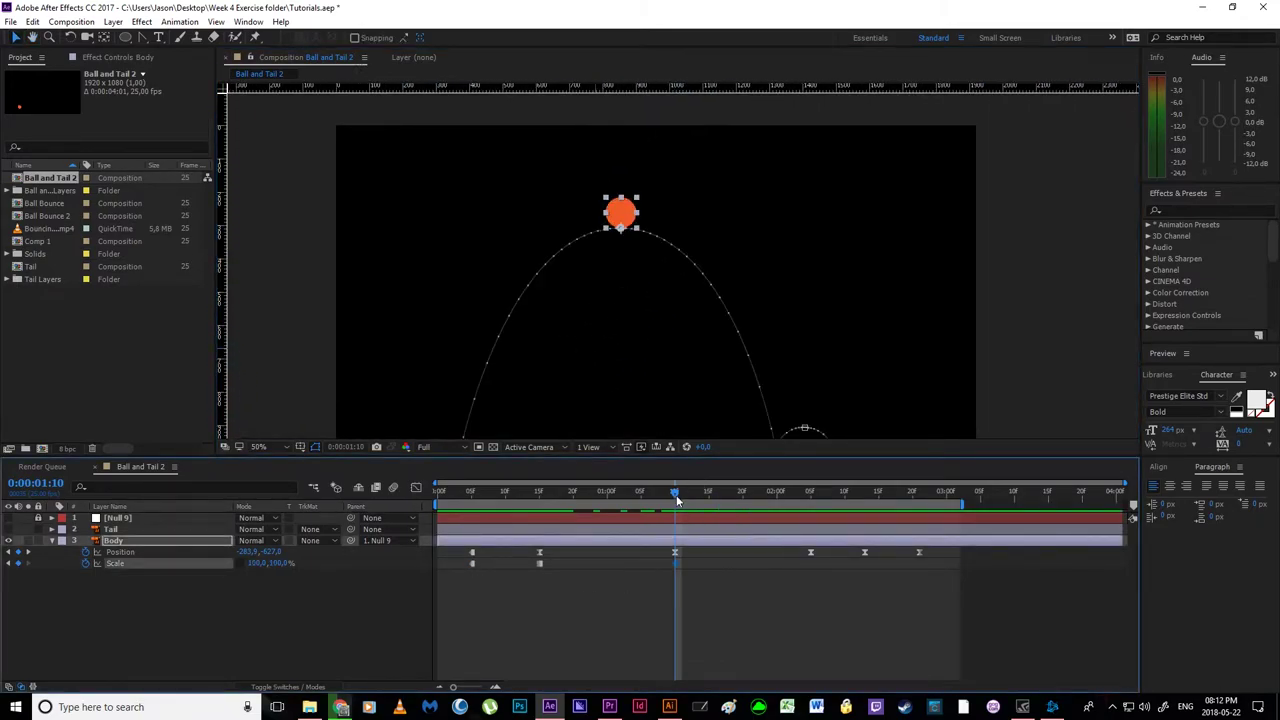
- Copy the squash Scale keyframe from 0:00:00:15 to the landing at 0:00:02:05 and set it to 115%, 85%
left_click_drag(677, 500, 810, 535)
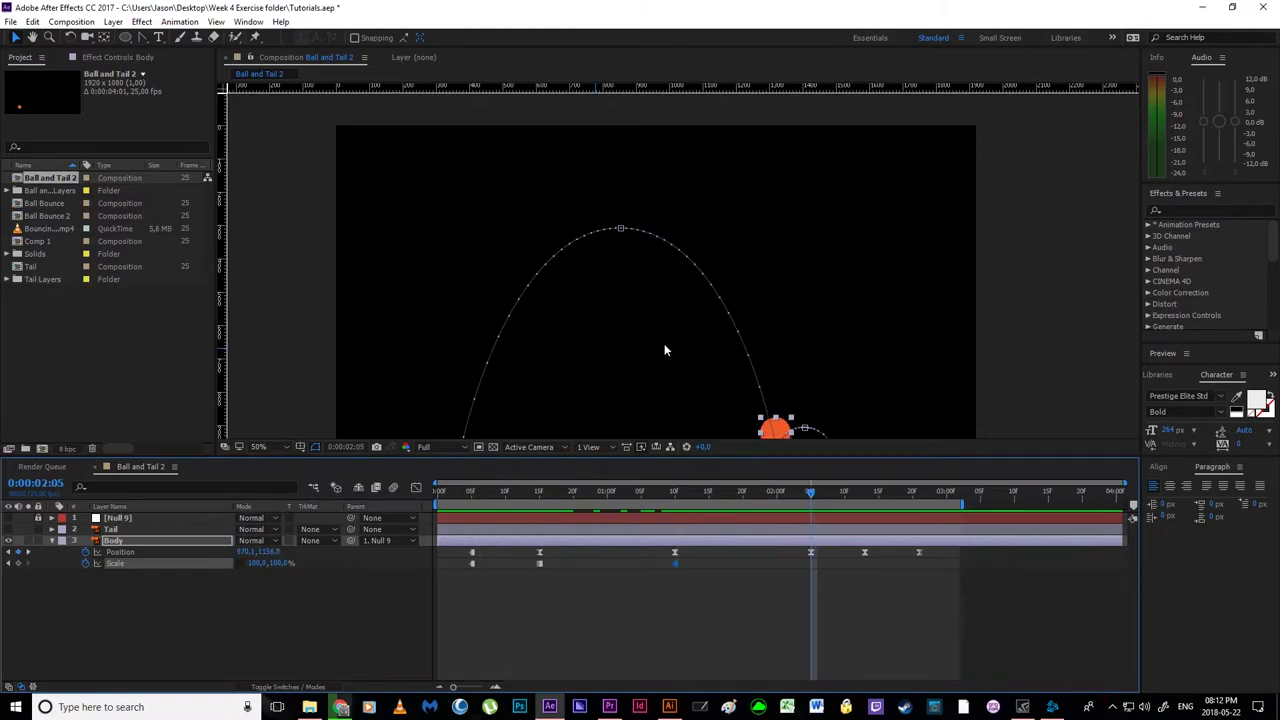
key("space")
left_click_drag(633, 324, 566, 252)
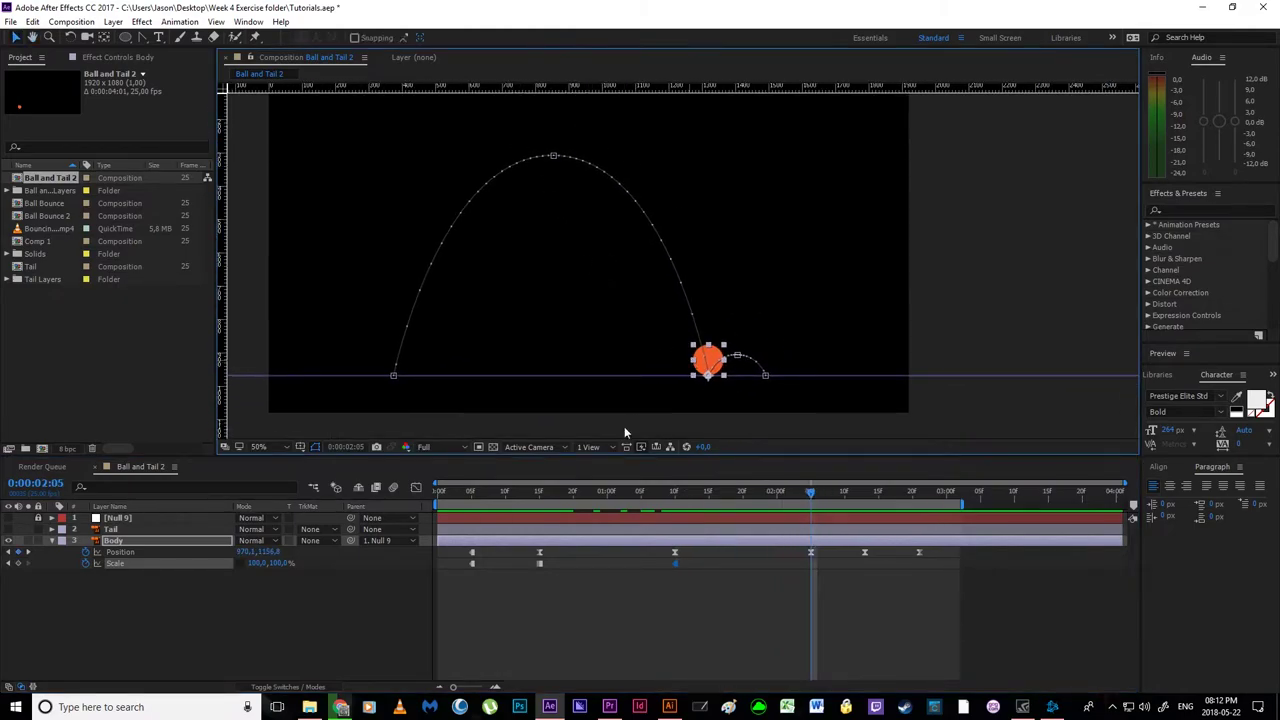
left_click(539, 563)
key("ctrl+c")
key("ctrl+v")
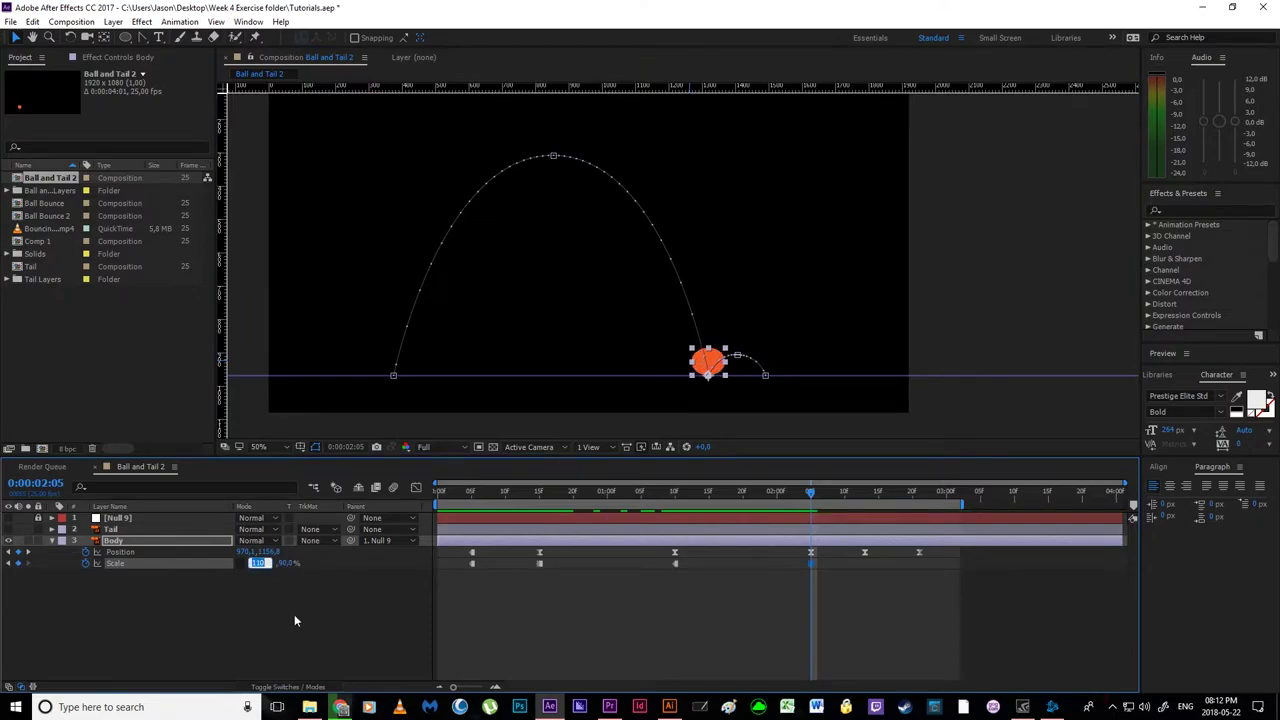
type("115")
key("Return")
left_click(276, 563)
type("85")
key("Return")
left_click(612, 645)
- Copy the 100% Scale keyframe from 0:00:01:10 to the second bounce's peak at 0:00:02:13
left_click_drag(838, 494, 865, 492)
left_click(676, 565)
key("ctrl+c")
key("ctrl+v")
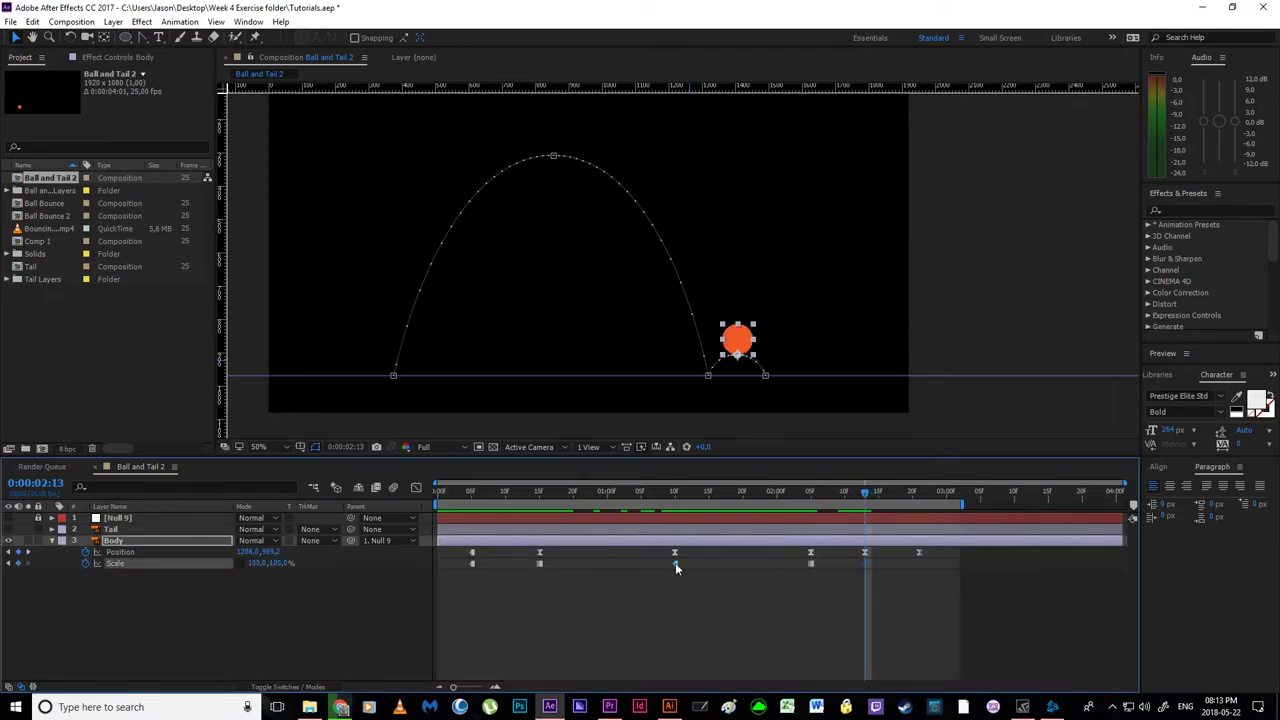
- Paste the 0:00:00:15 squash Scale keyframe at the final landing, 0:00:02:21, and set it to 105%, 95%
left_click(919, 492)
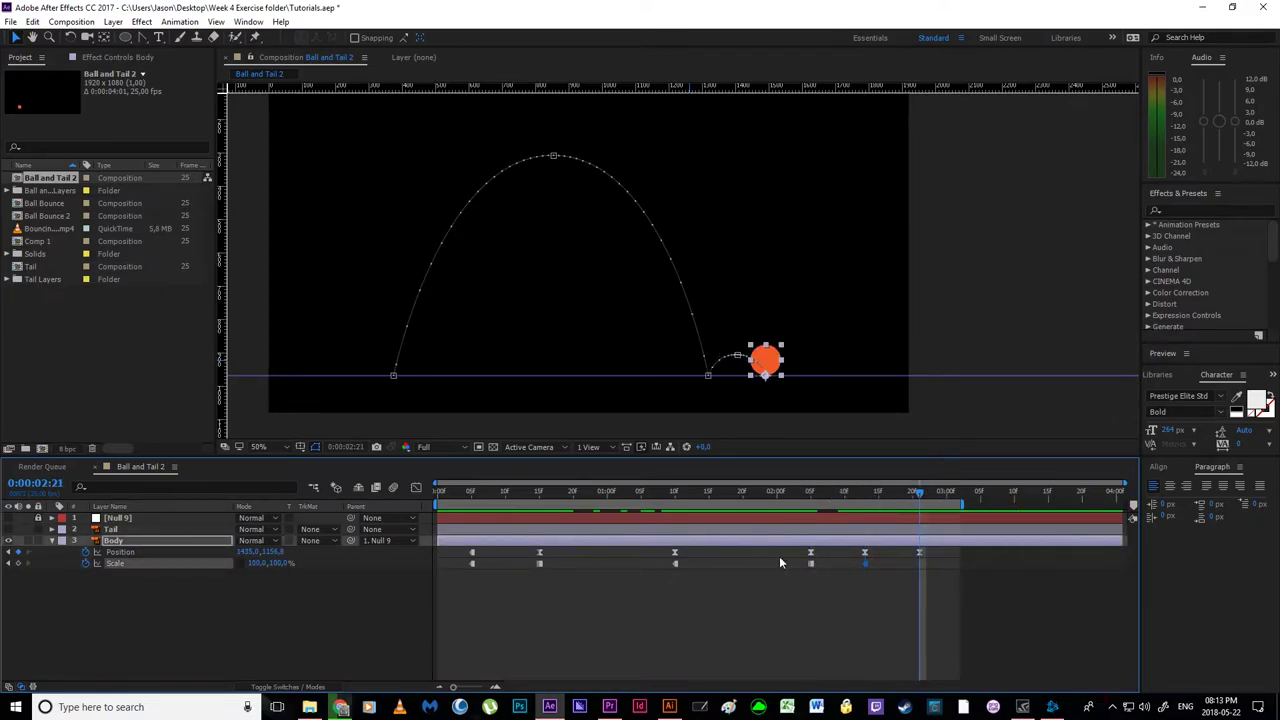
left_click(540, 564)
key("ctrl+c")
key("ctrl+v")
left_click(257, 563)
type("105")
key("Return")
left_click(276, 563)
type("95")
key("Return")
- Return the ball to its normal shape by copying the 0:00:00:05 Scale keyframe to 0:00:02:24
key("Page_Down")
key("Page_Down")
key("Page_Down")
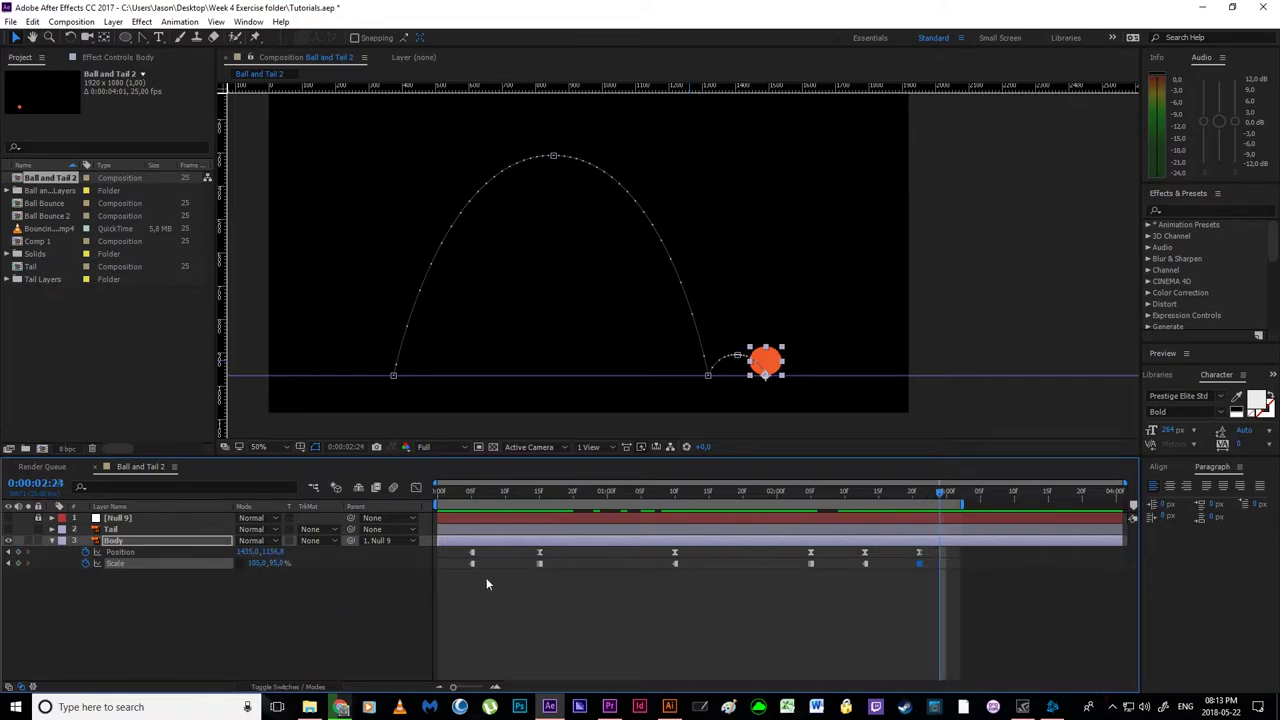
left_click(472, 563)
key("ctrl+c")
key("ctrl+v")
- Apply Easy Ease to all of Body's Scale keyframes
left_click(960, 572)
left_click_drag(961, 572, 438, 584)
key("F9")
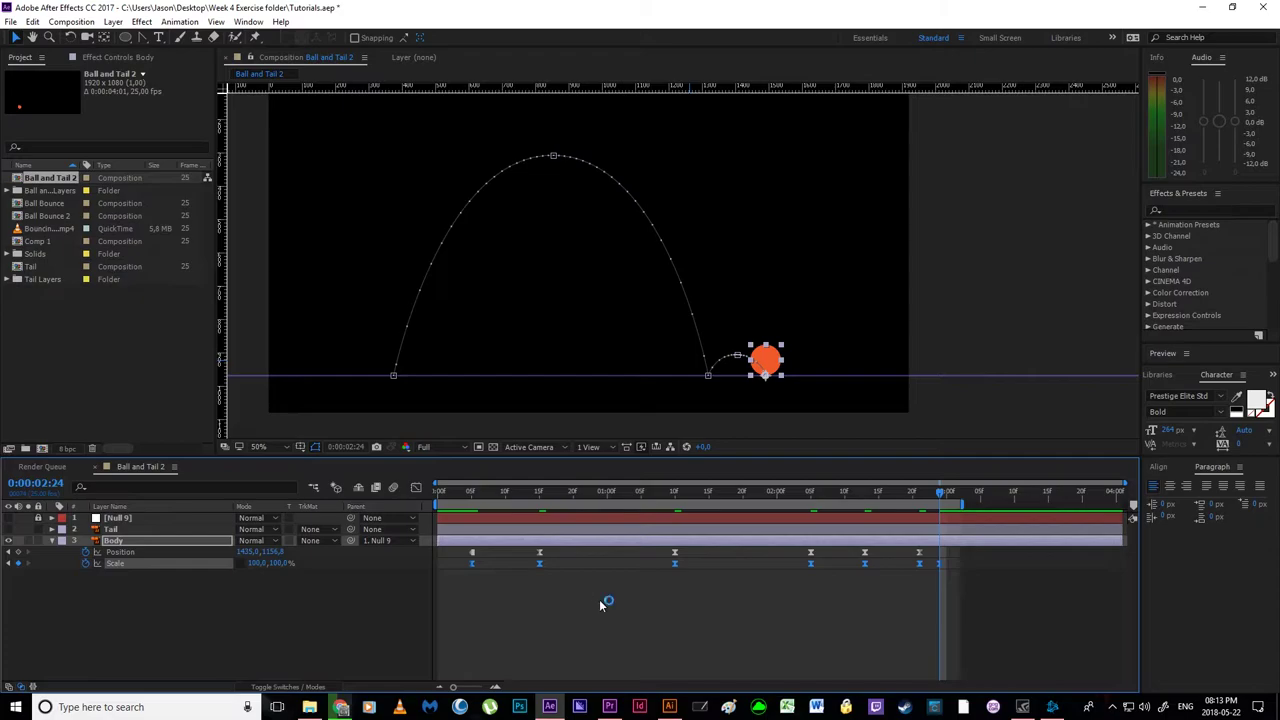
left_click(599, 599)
- Check the anticipation squash up to 0:00:00:15 and examine Body's Scale speed graph
left_click(478, 493)
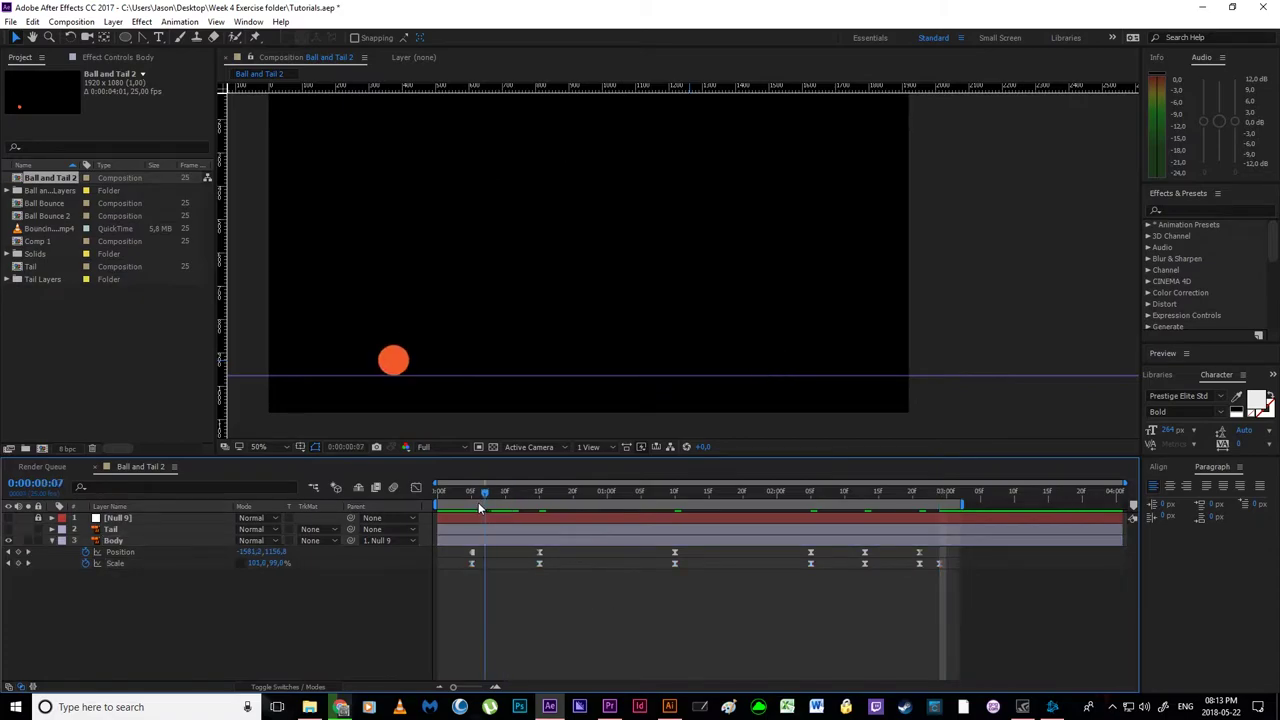
left_click_drag(480, 507, 540, 555)
left_click(540, 564)
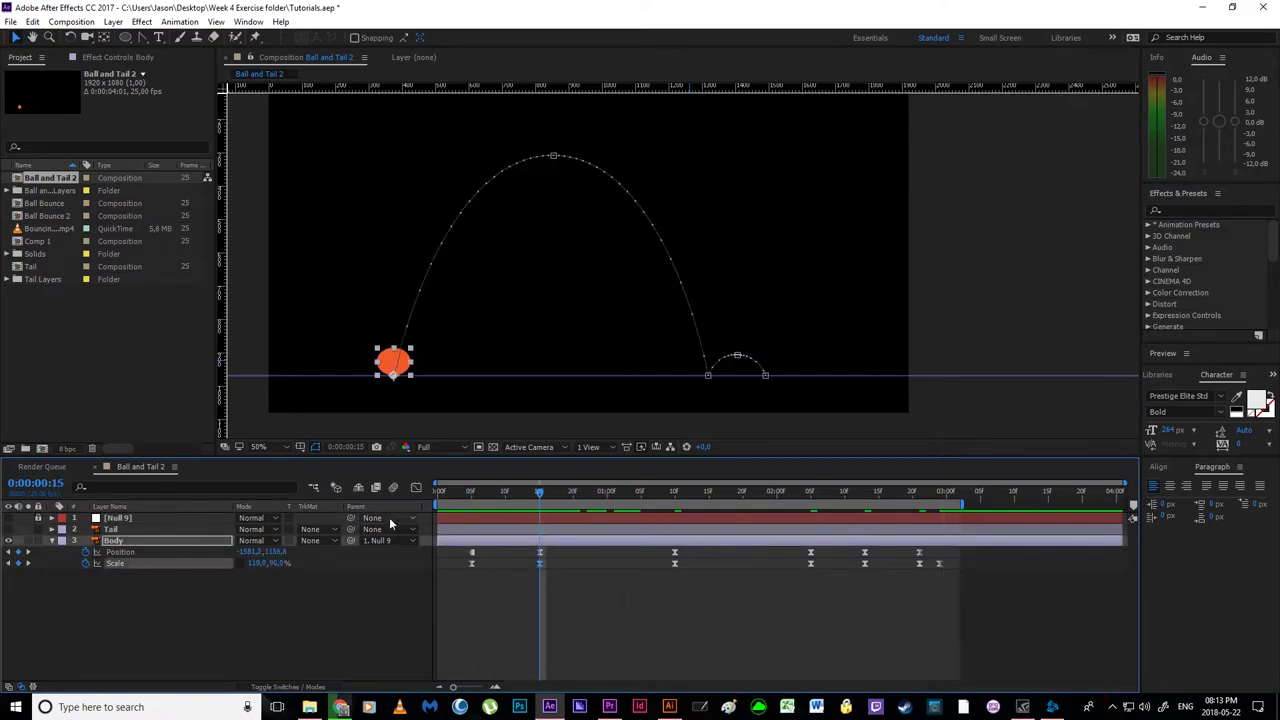
left_click(416, 487)
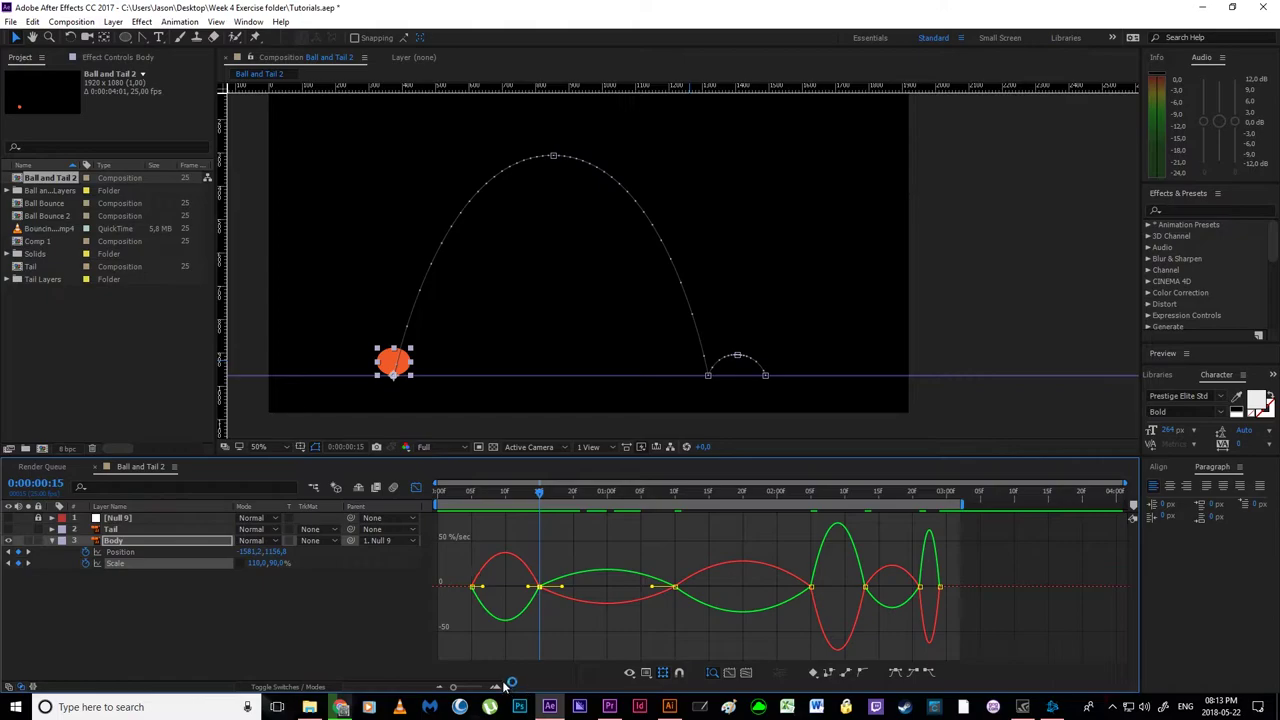
left_click(416, 487)
left_click(530, 583)
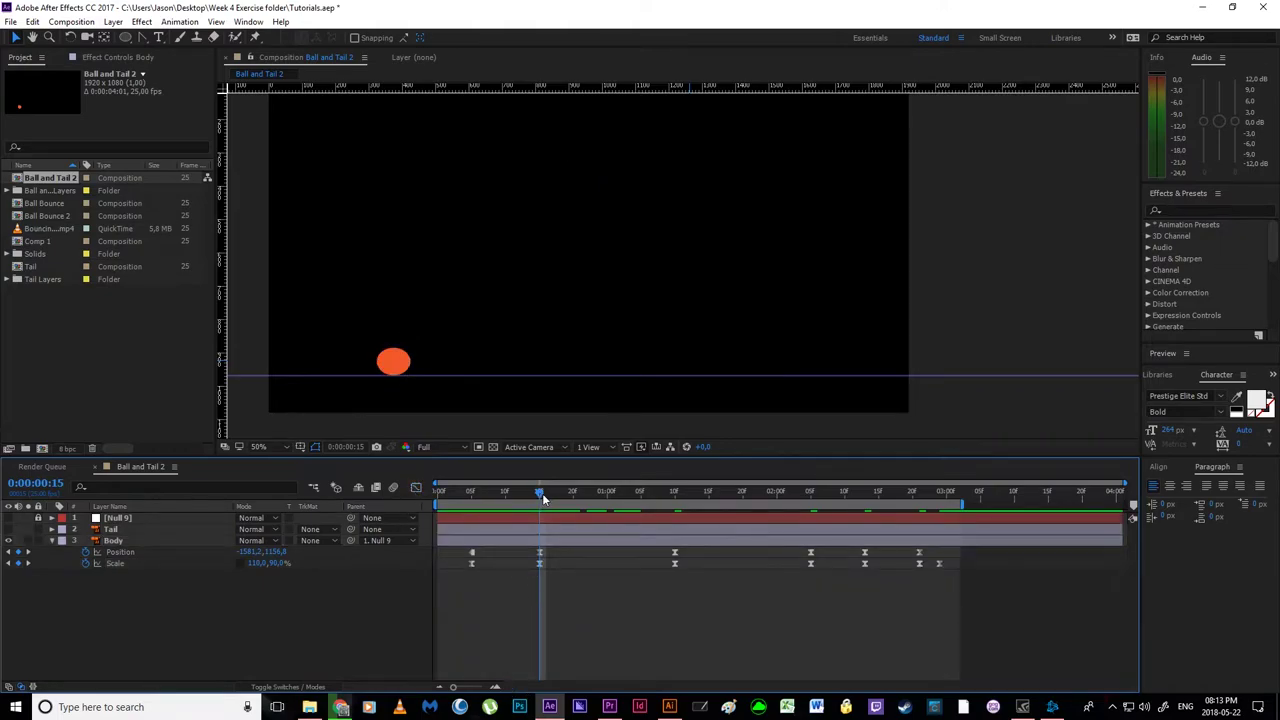
- Stretch the ball just after takeoff by pasting the squash Scale keyframe at 0:00:00:17 and setting it to 90%, 110%
mouse_move(542, 493)
left_mouse_down()
mouse_move(560, 493)
mouse_move(540, 497)
mouse_move(547, 507)
mouse_move(540, 494)
left_mouse_up()
key("Page_Down")
key("Page_Down")
left_click(540, 565)
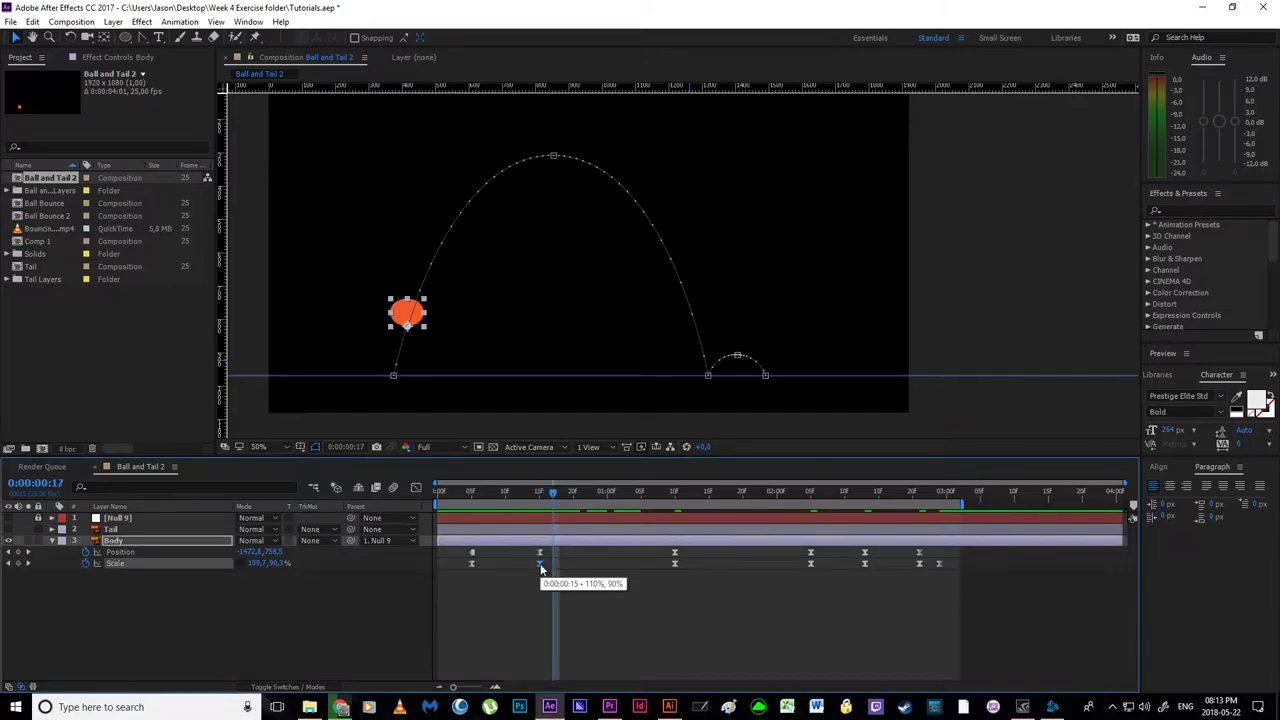
key("ctrl+c")
key("ctrl+v")
left_click(258, 563)
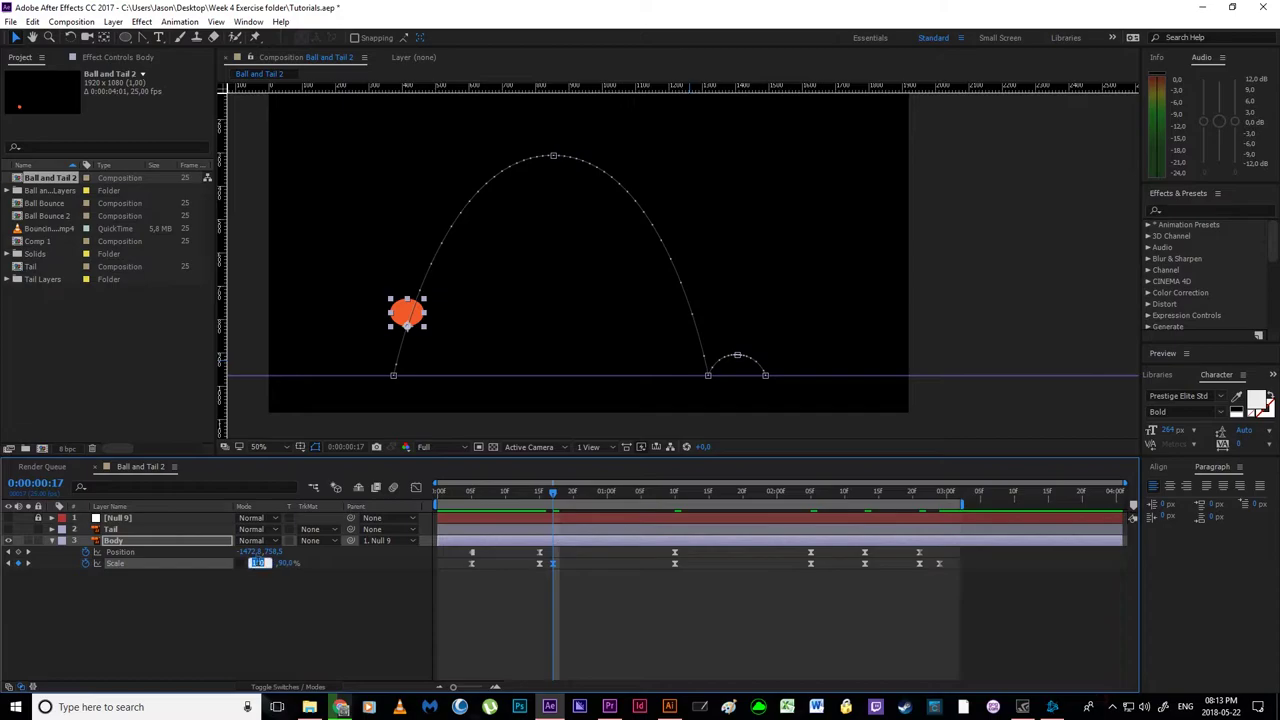
type("90")
key("Tab")
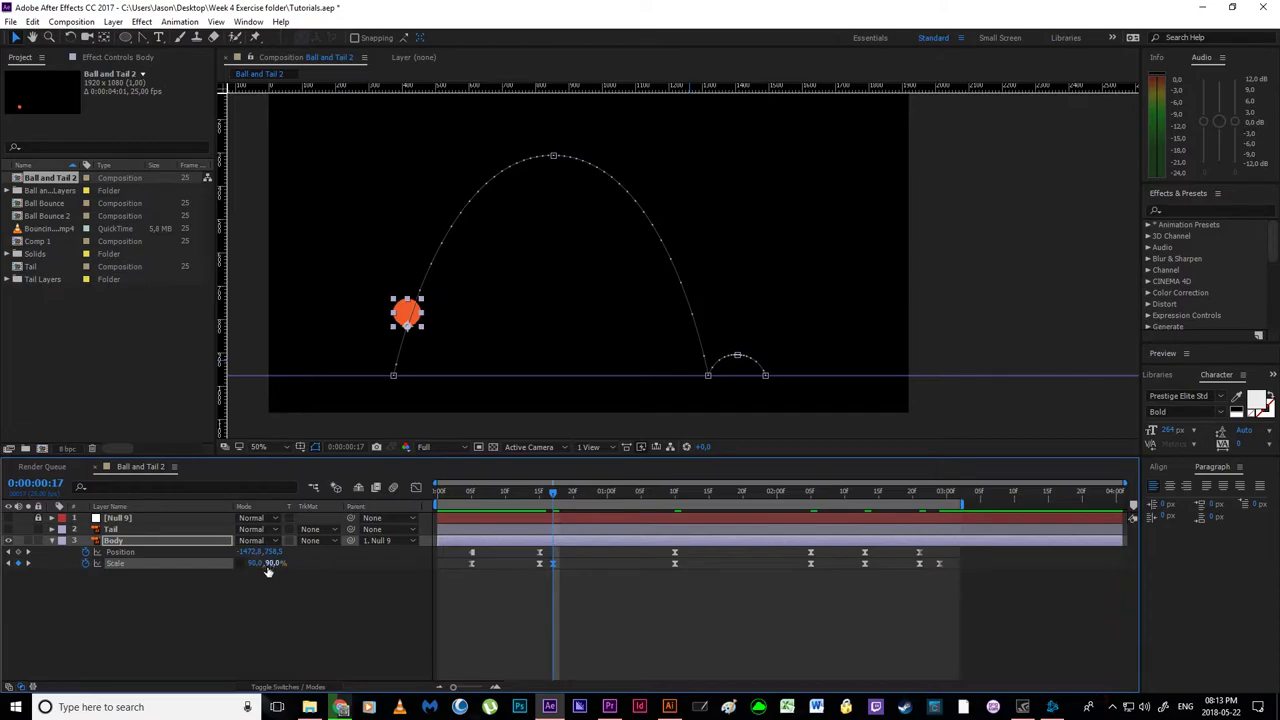
type("110")
key("Return")
left_click(501, 629)
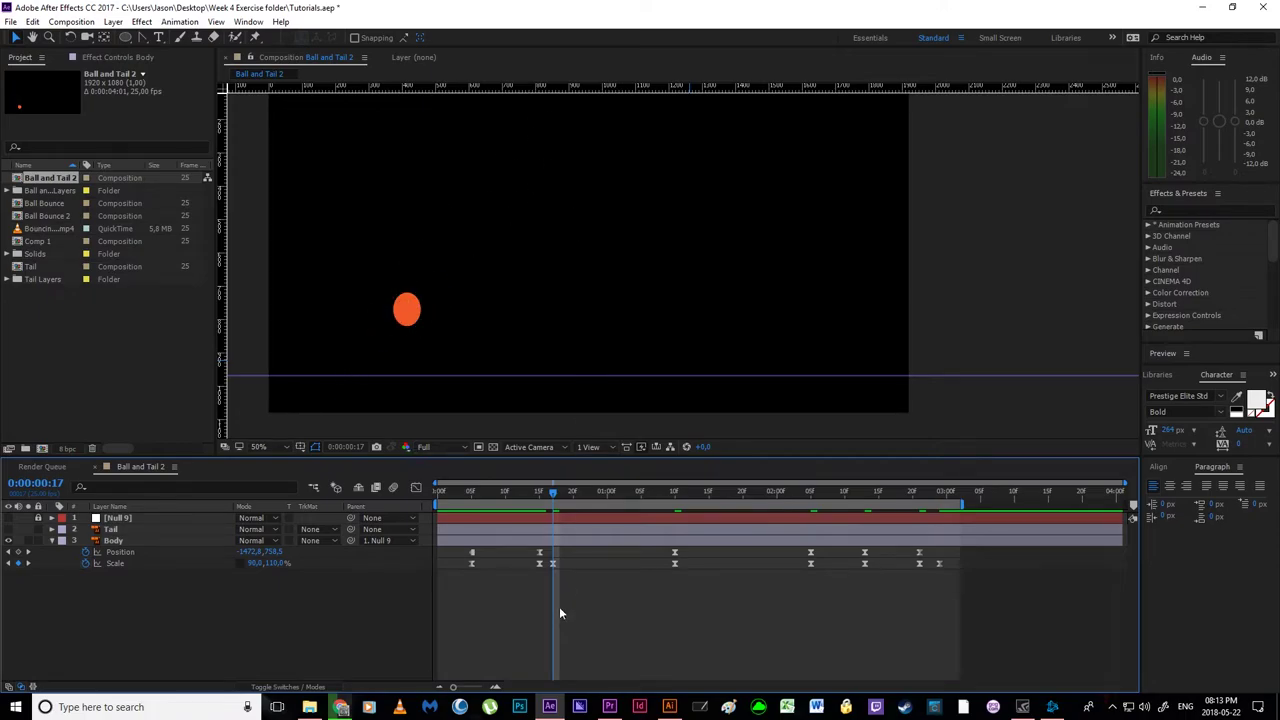
- Copy the 90%, 110% stretch Scale keyframe to 0:00:02:03, just before the landing, and move the time to 0:00:02:07
left_click_drag(552, 492, 798, 539)
left_click(539, 563)
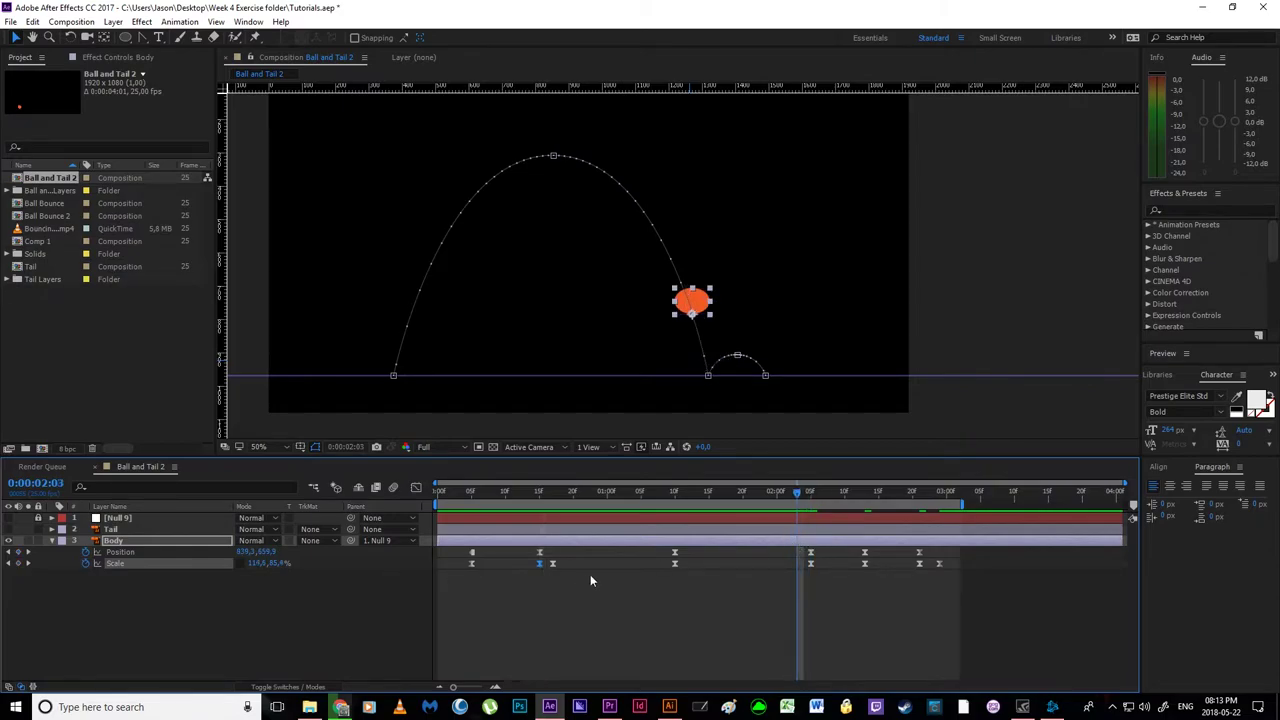
key("ctrl+c")
key("ctrl+v")
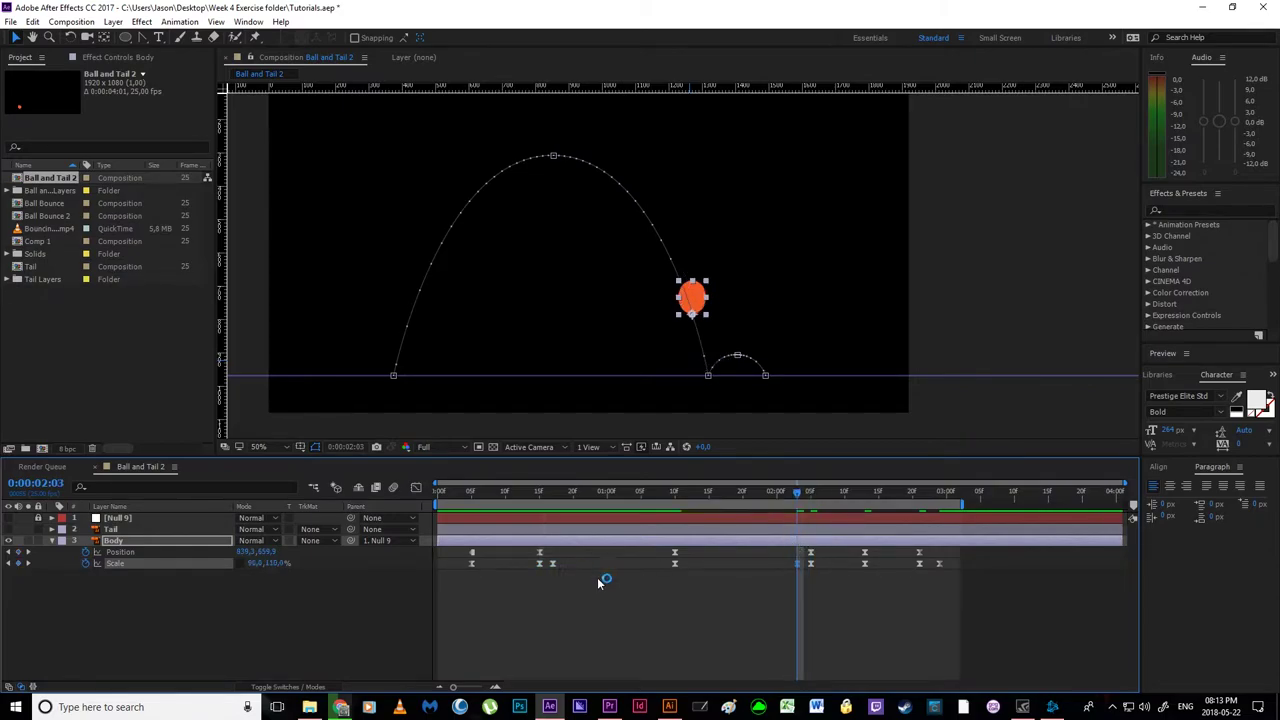
left_click(717, 647)
left_click_drag(800, 492, 823, 504)
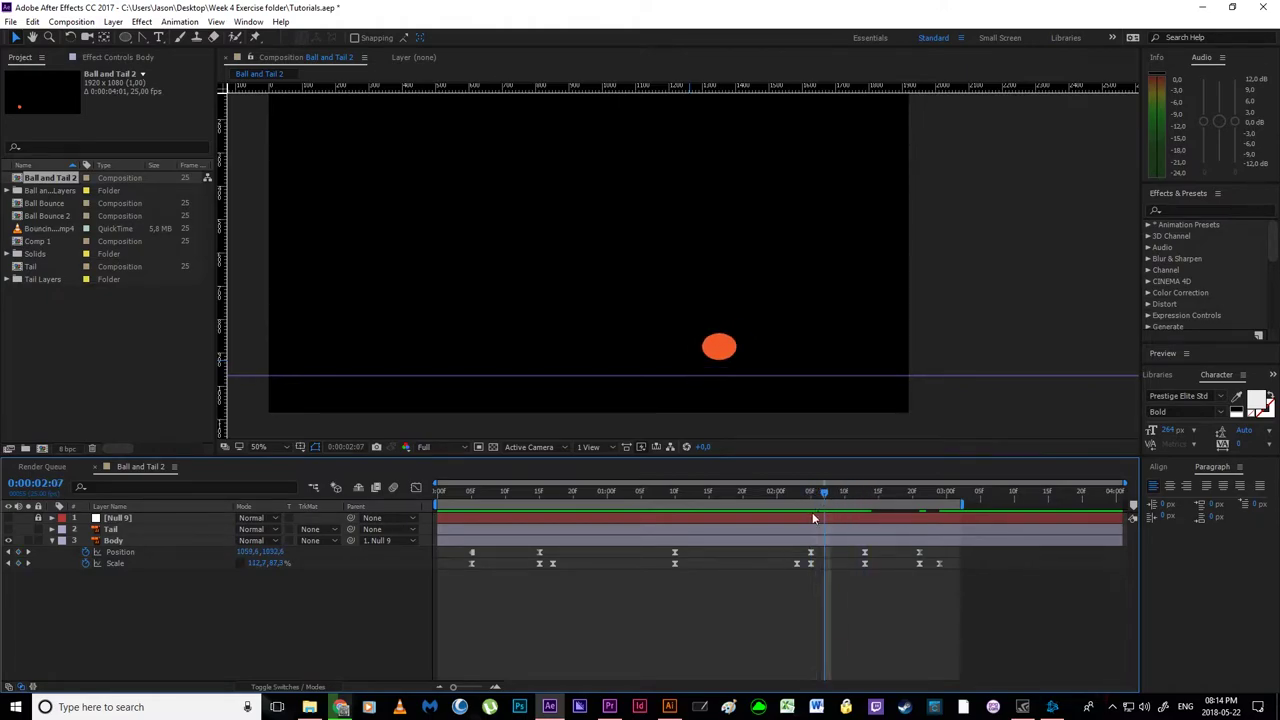
- Stretch the ball as it leaves the ground again by copying the 90%, 110% Scale keyframe to 0:00:02:07 and setting it to 95%, 105%
left_click(798, 564)
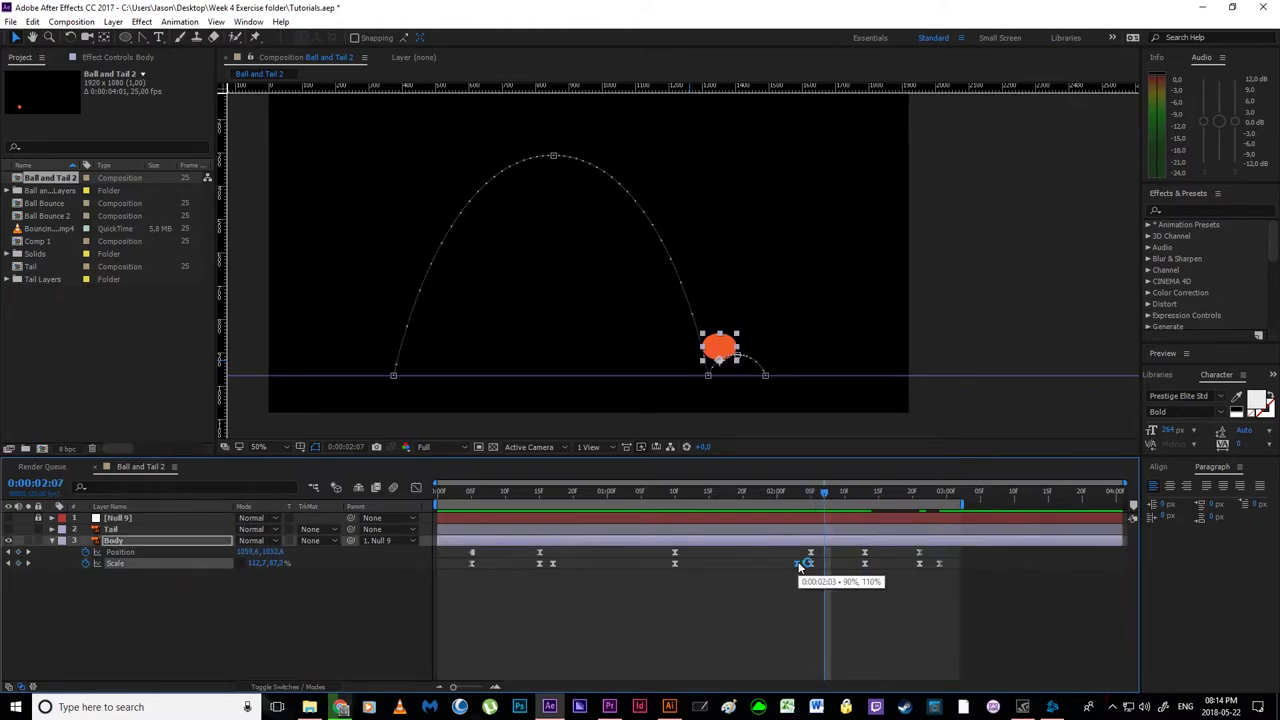
key("ctrl+c")
key("ctrl+v")
left_click(255, 563)
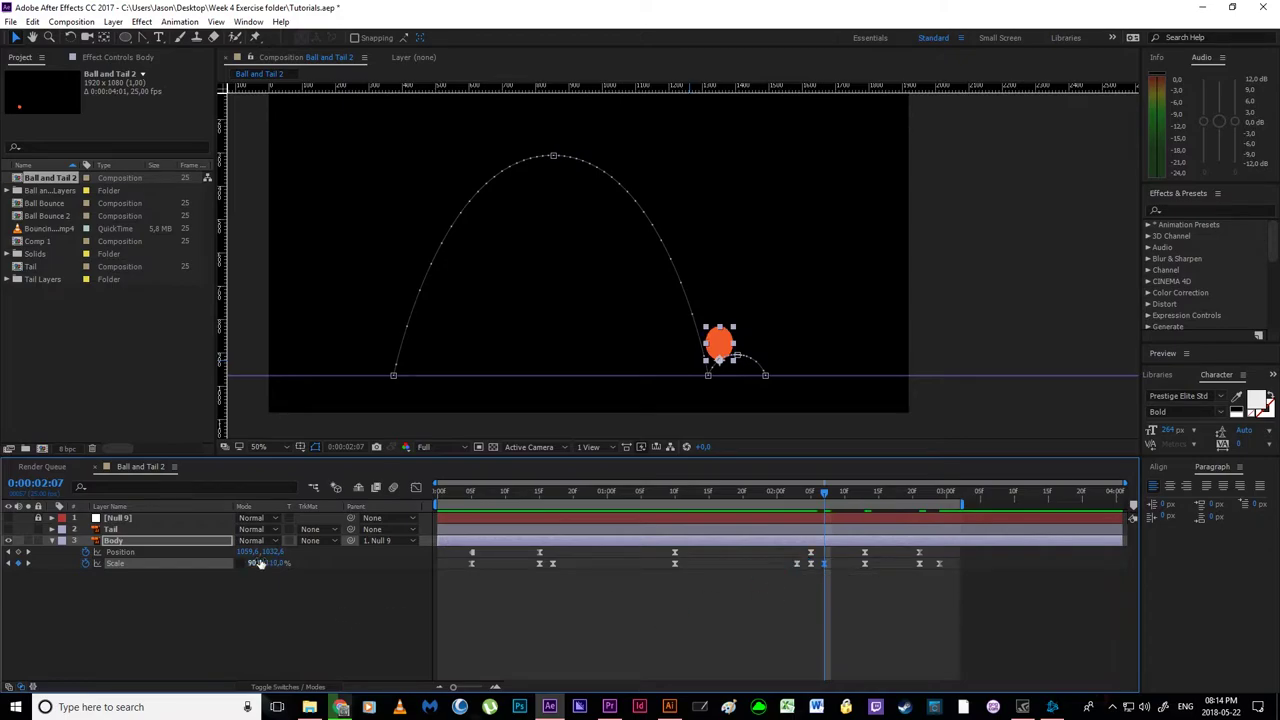
type("95")
key("Return")
type("105")
key("Return")
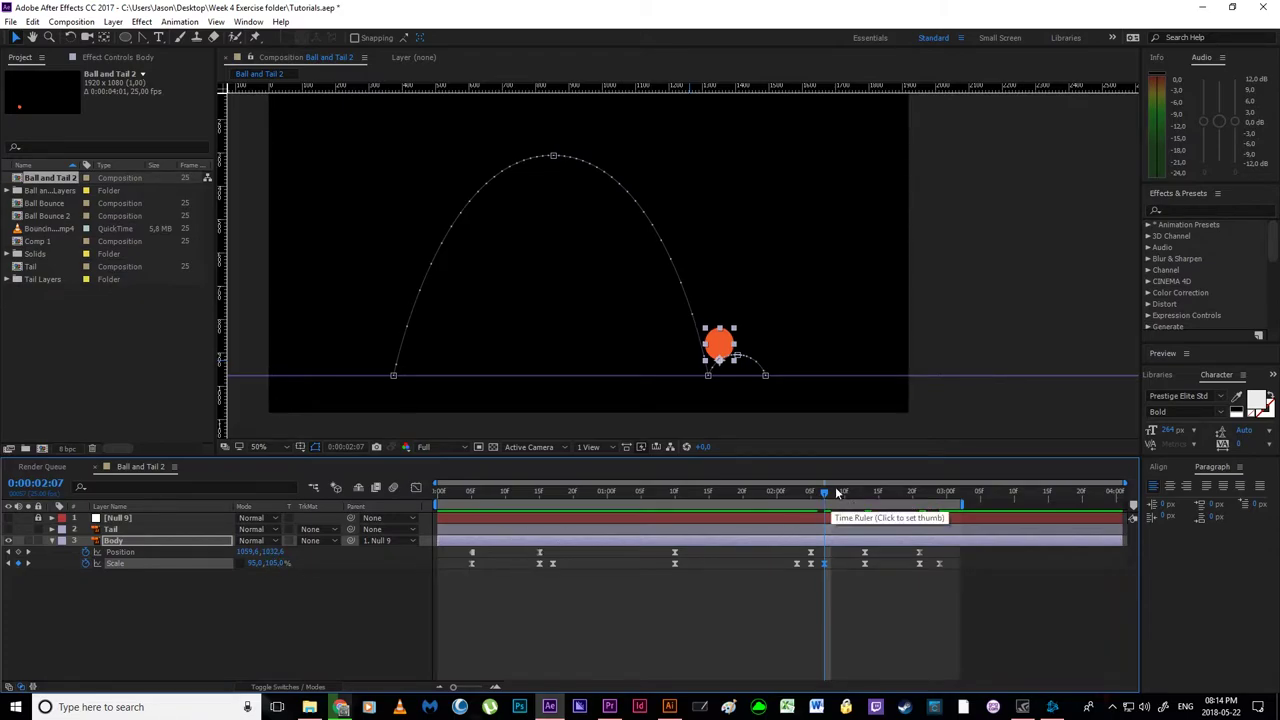
- In Body's Scale speed graph, lengthen the incoming ease of the anticipation squash keyframe at 0:00:00:15 back to about frame 10
left_click_drag(820, 493, 472, 560)
left_click(530, 573)
left_click(539, 563)
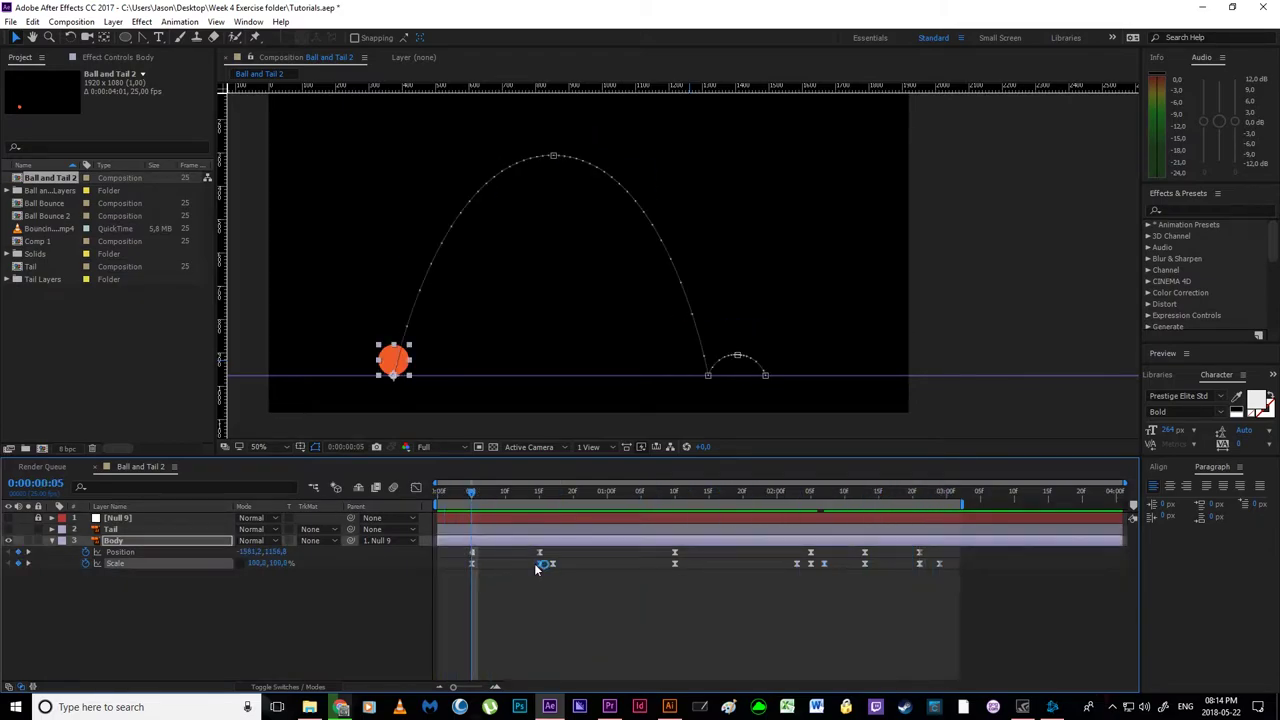
left_click(416, 487)
left_click(496, 687)
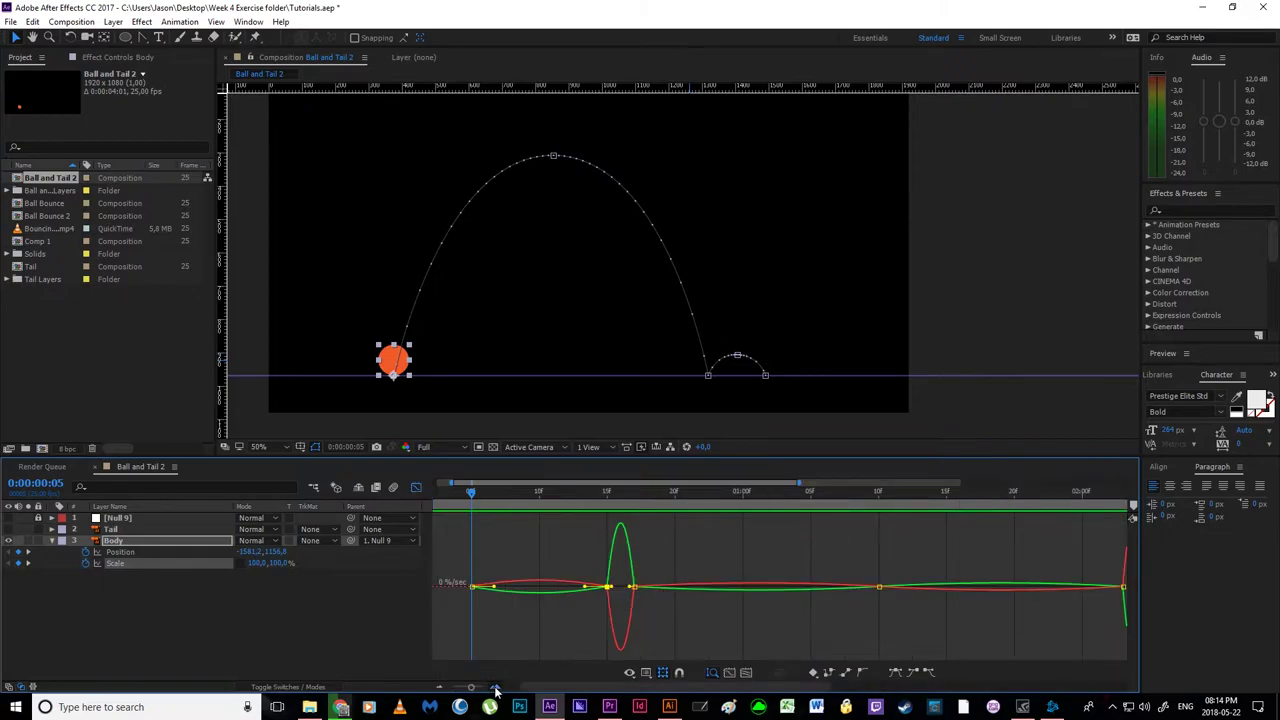
left_click(496, 687)
key("h")
left_click_drag(489, 527, 478, 533)
left_click_drag(447, 490, 553, 627)
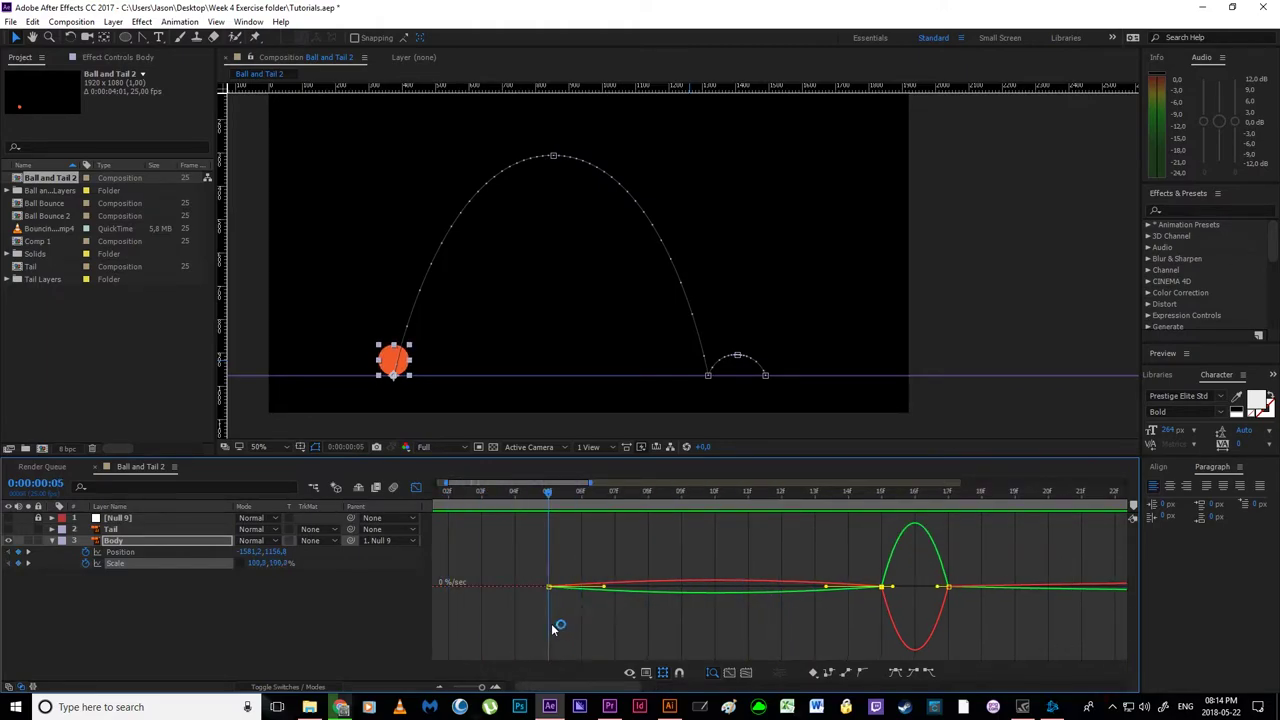
left_click_drag(772, 622, 665, 631)
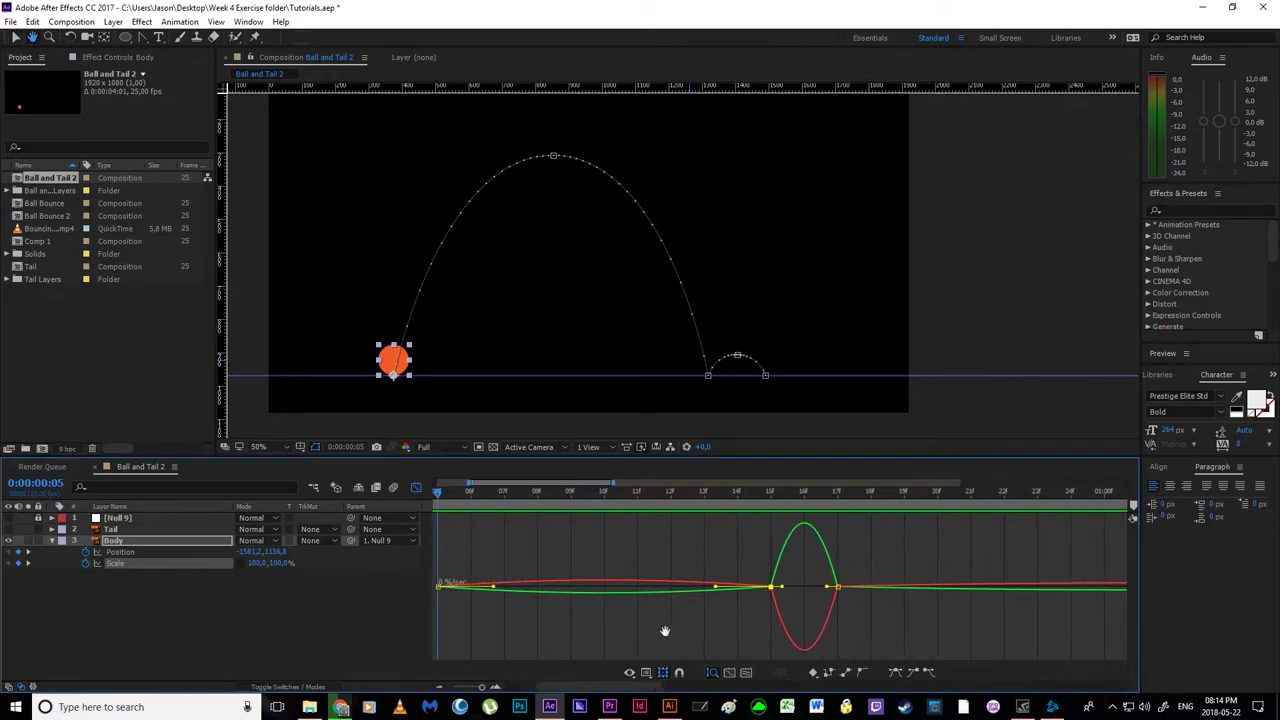
left_click_drag(576, 597, 598, 593)
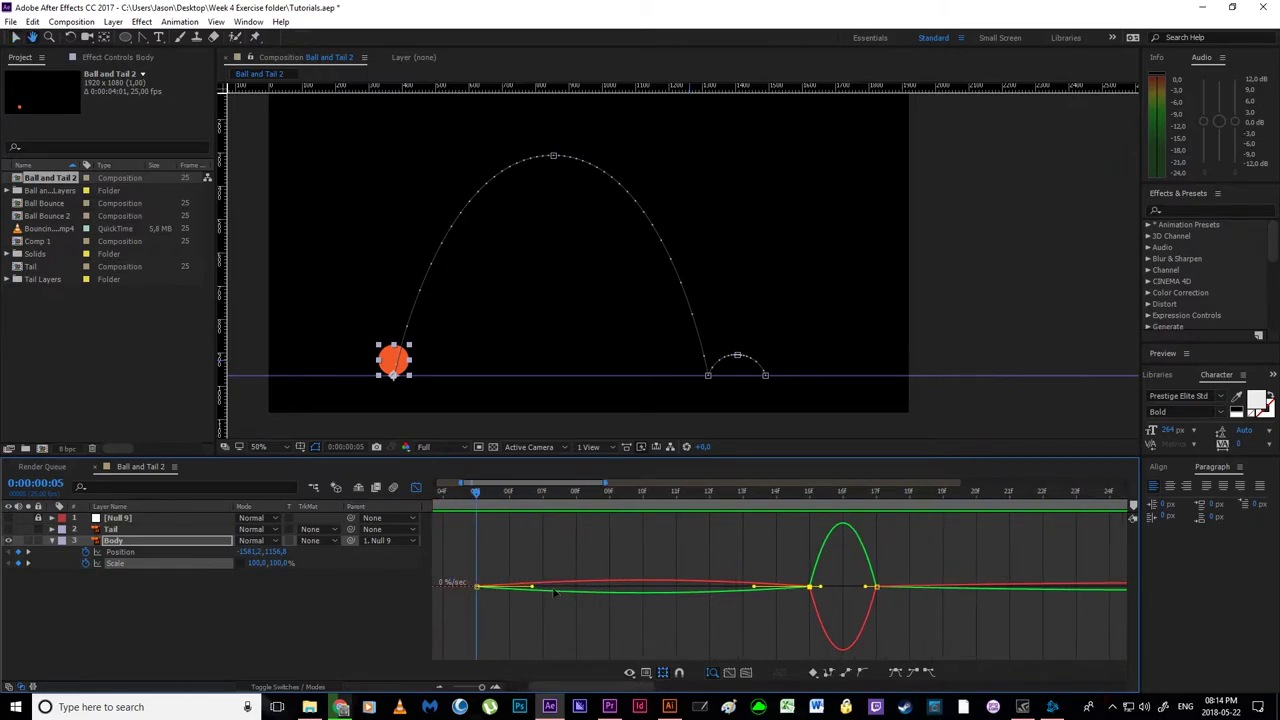
left_click_drag(476, 488, 801, 548)
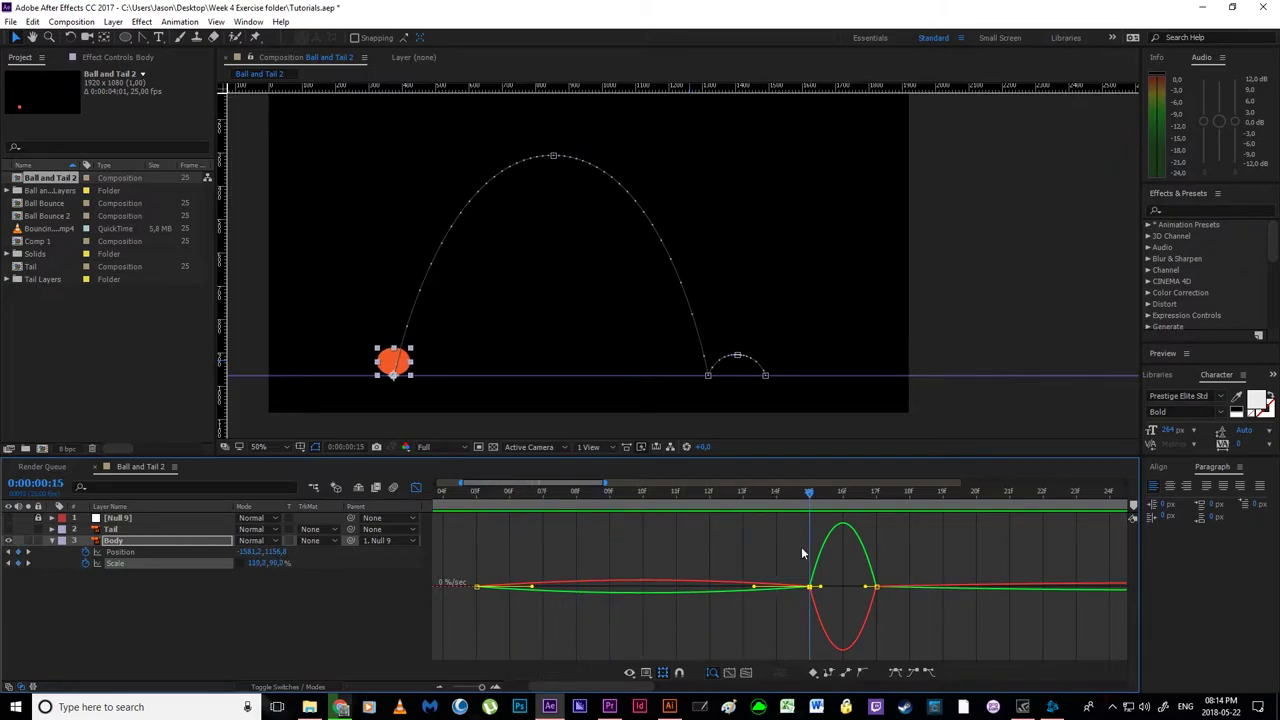
left_click_drag(753, 586, 658, 590)
key("space")
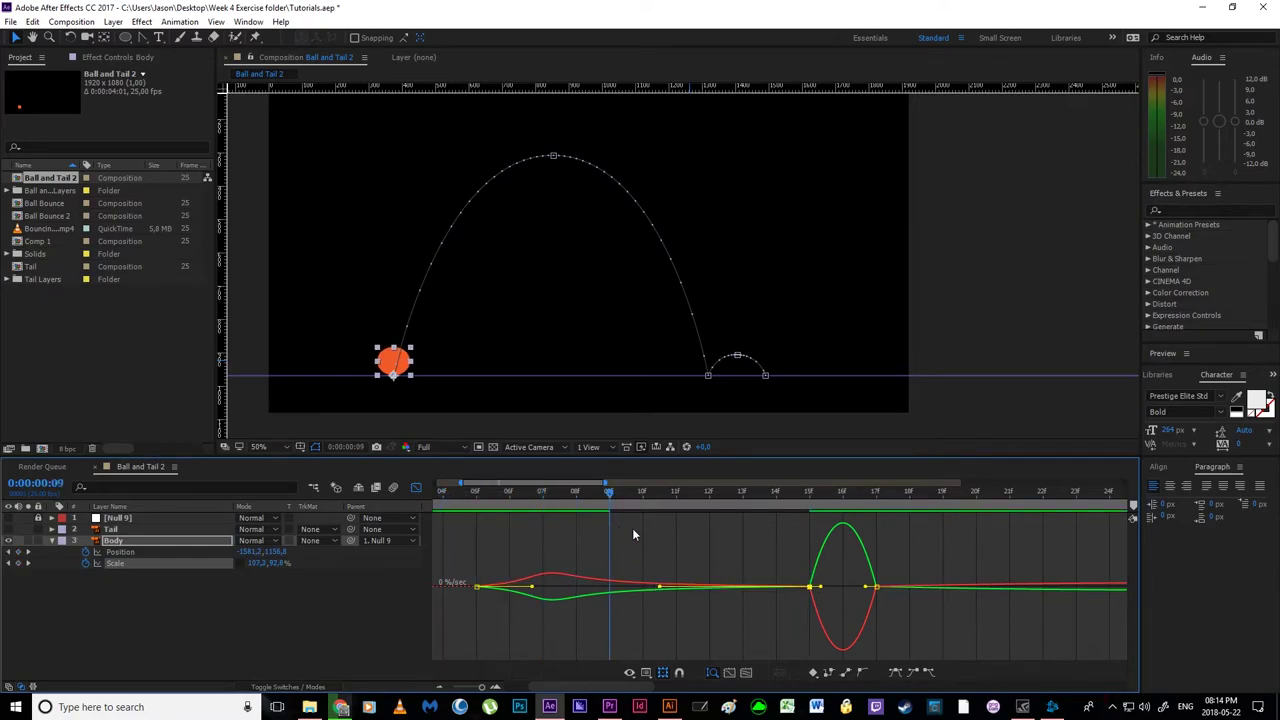
- Lengthen the incoming ease of both Scale curves at the jump-peak keyframe 0:00:01:10, extending it back to about 0:00:01:01
left_click_drag(886, 577, 681, 570)
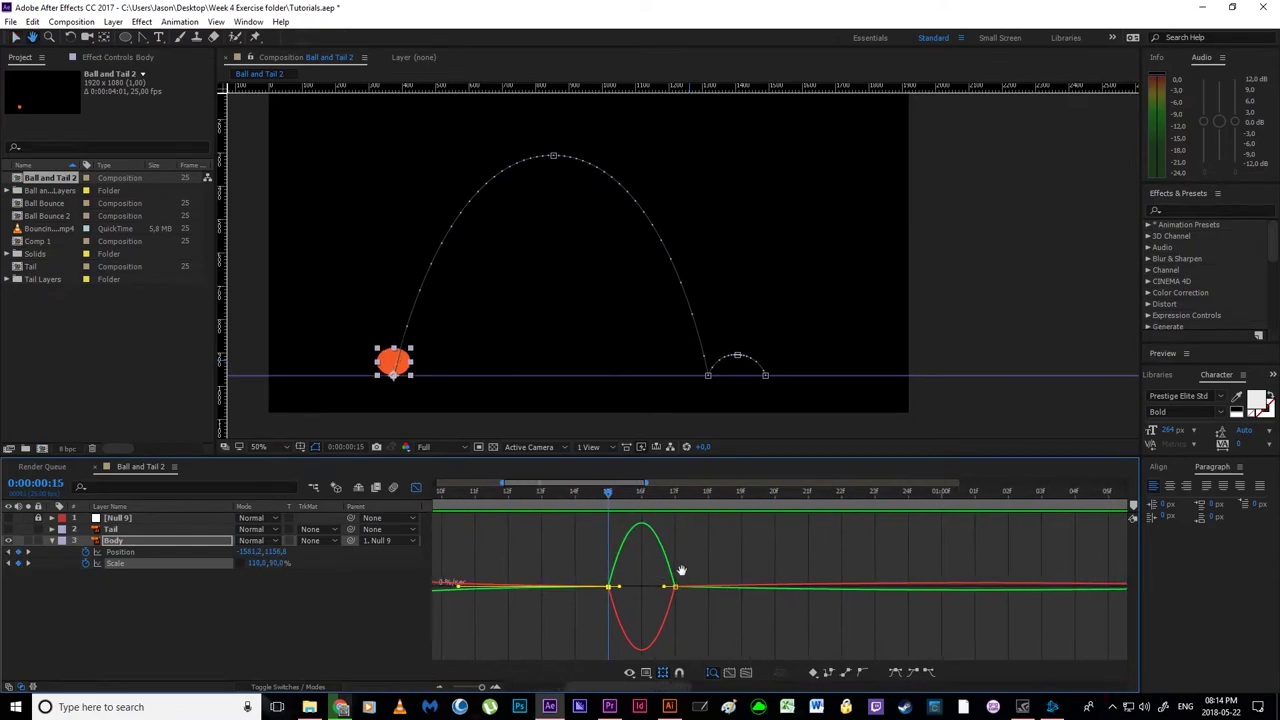
left_click_drag(605, 492, 668, 530)
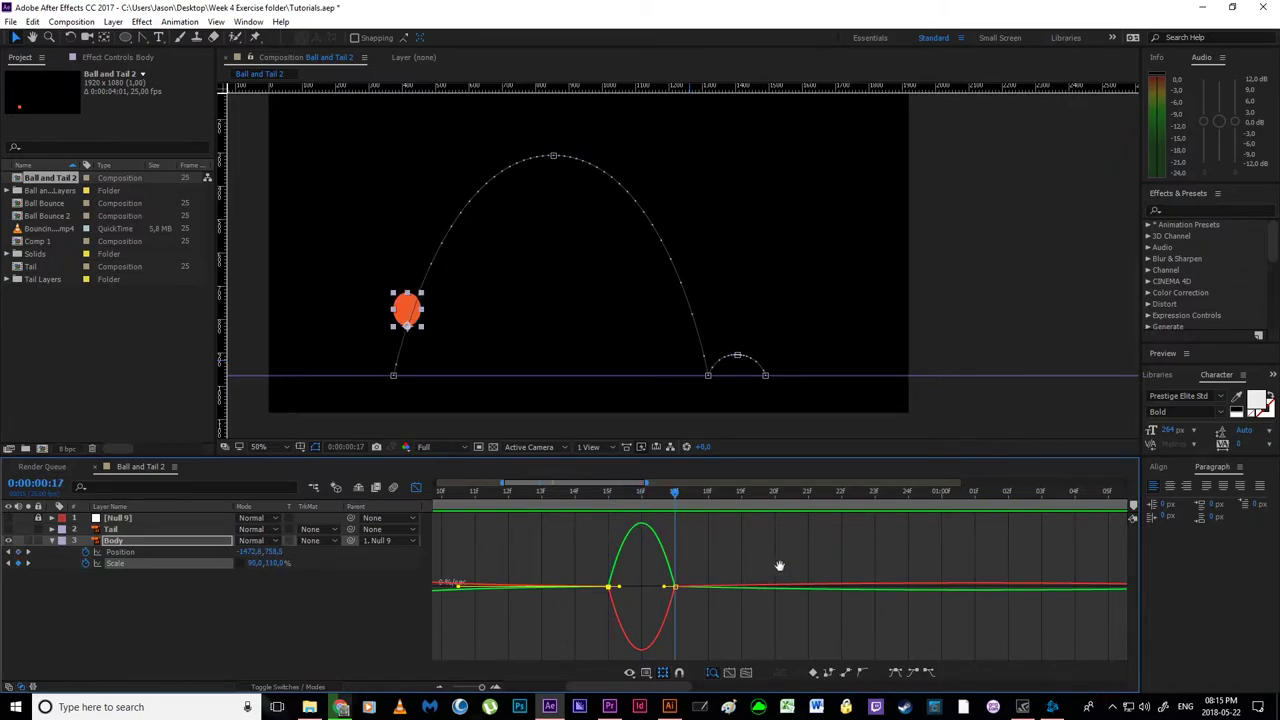
left_click_drag(779, 566, 693, 566)
left_click(439, 687)
left_click_drag(657, 617, 554, 625)
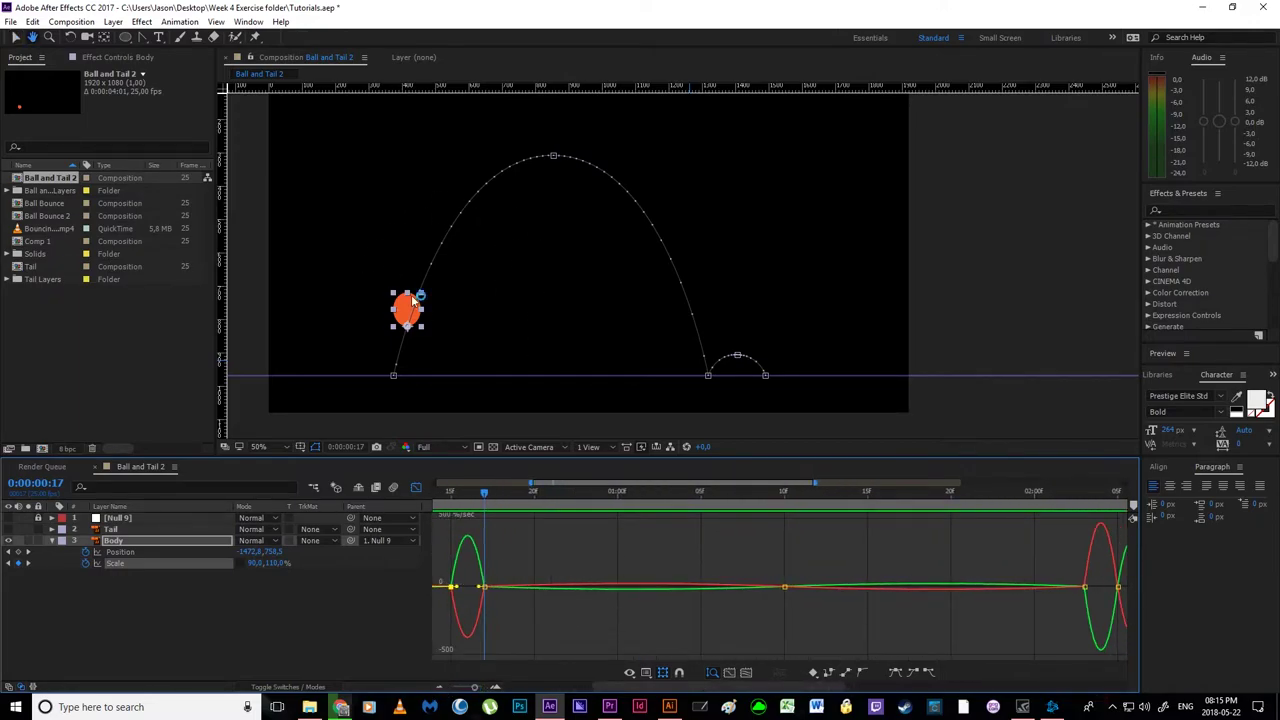
key("v")
left_click(785, 587)
left_click(494, 687)
key("space")
left_click_drag(654, 640, 620, 631)
key("v")
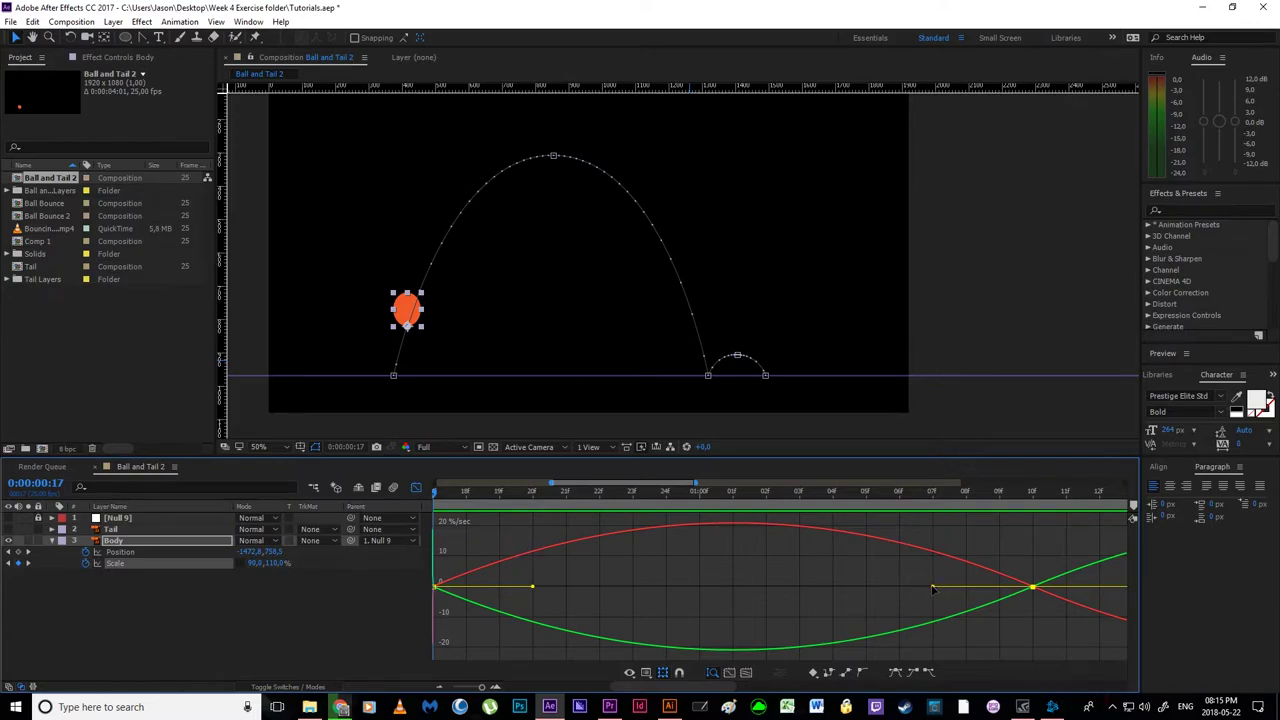
left_click_drag(932, 590, 730, 590)
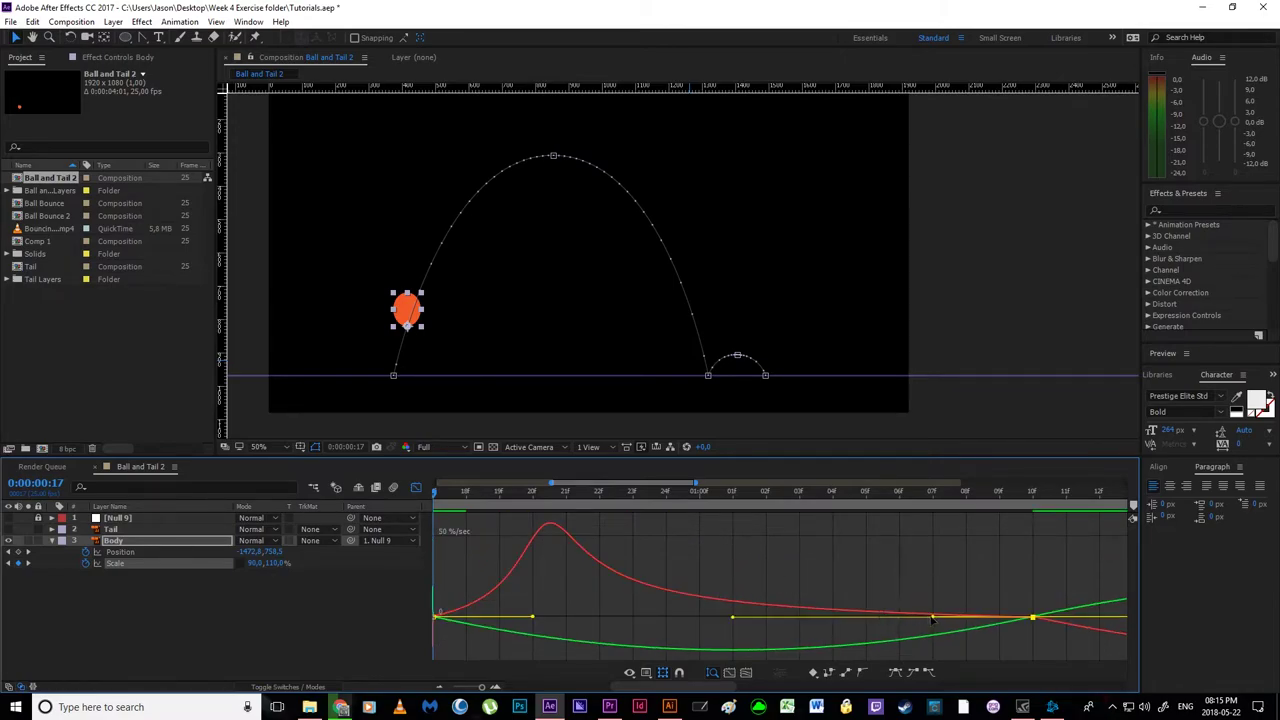
left_click_drag(932, 618, 709, 623)
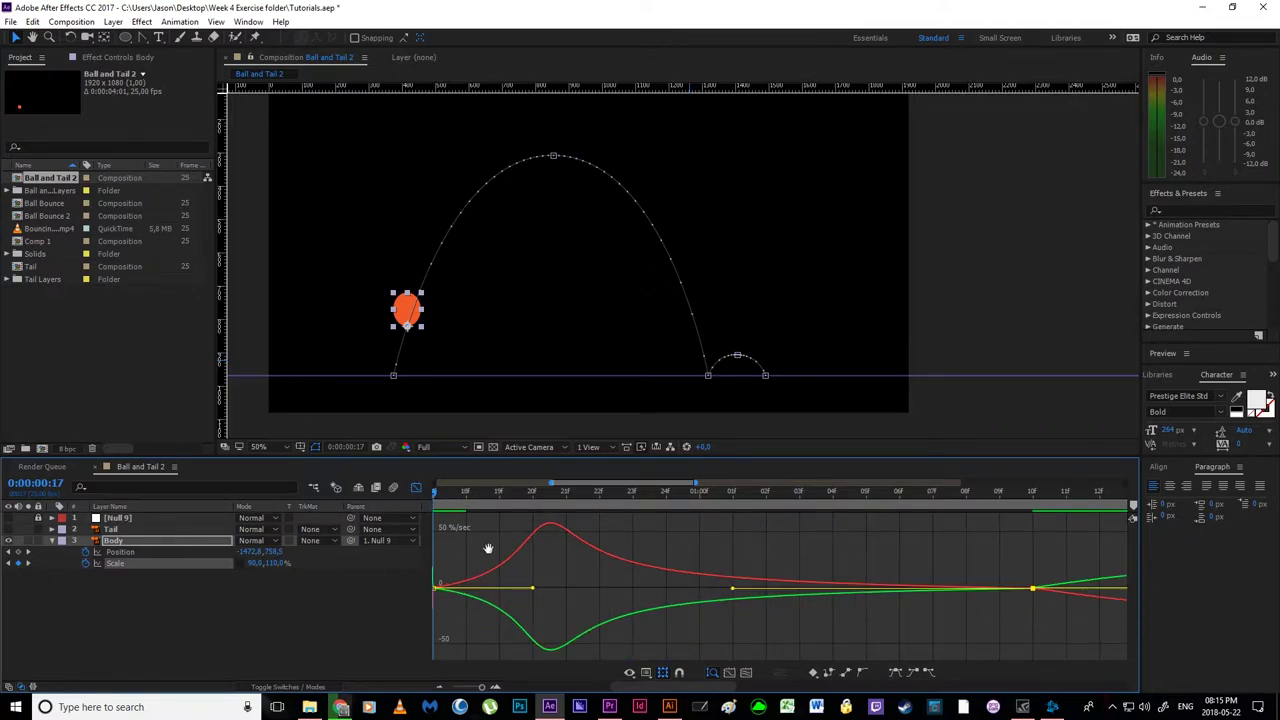
- Shorten the outgoing Scale ease of the takeoff stretch keyframe at 0:00:00:17 and check the ball's shape there
left_click_drag(488, 548, 550, 548)
mouse_move(493, 492)
left_mouse_down()
mouse_move(541, 510)
mouse_move(498, 516)
left_mouse_up()
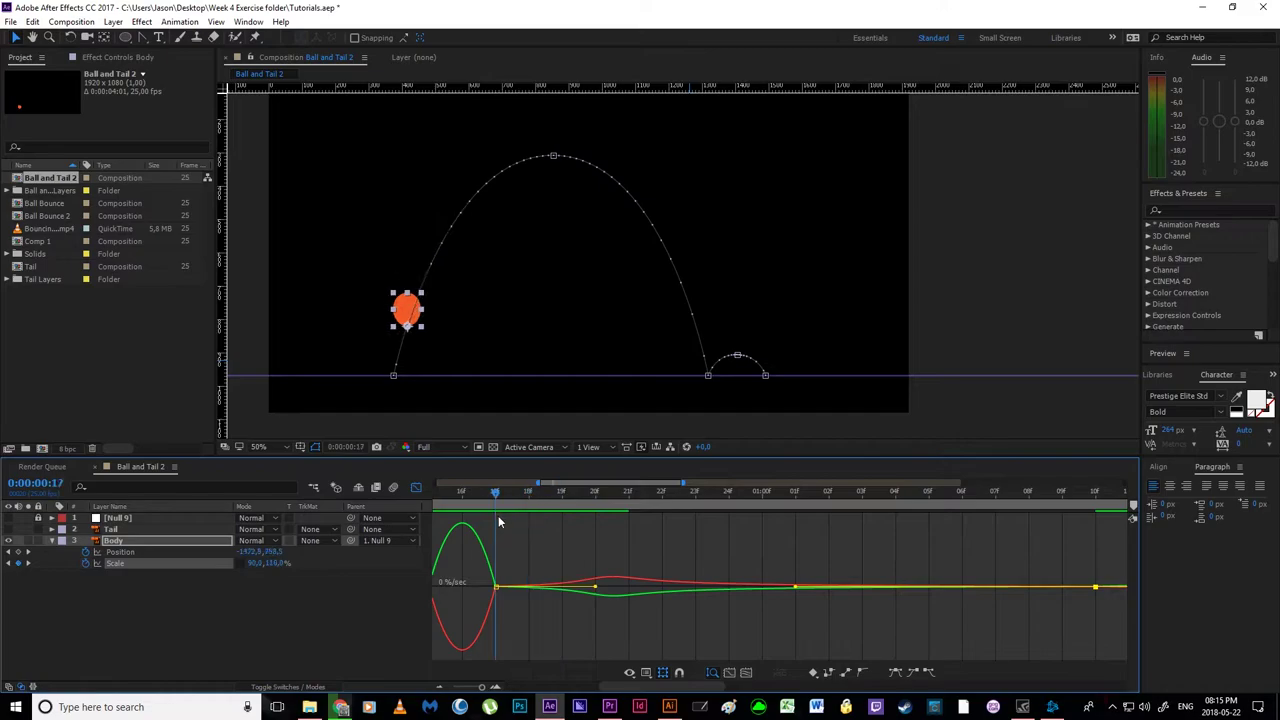
left_click_drag(643, 687, 655, 687)
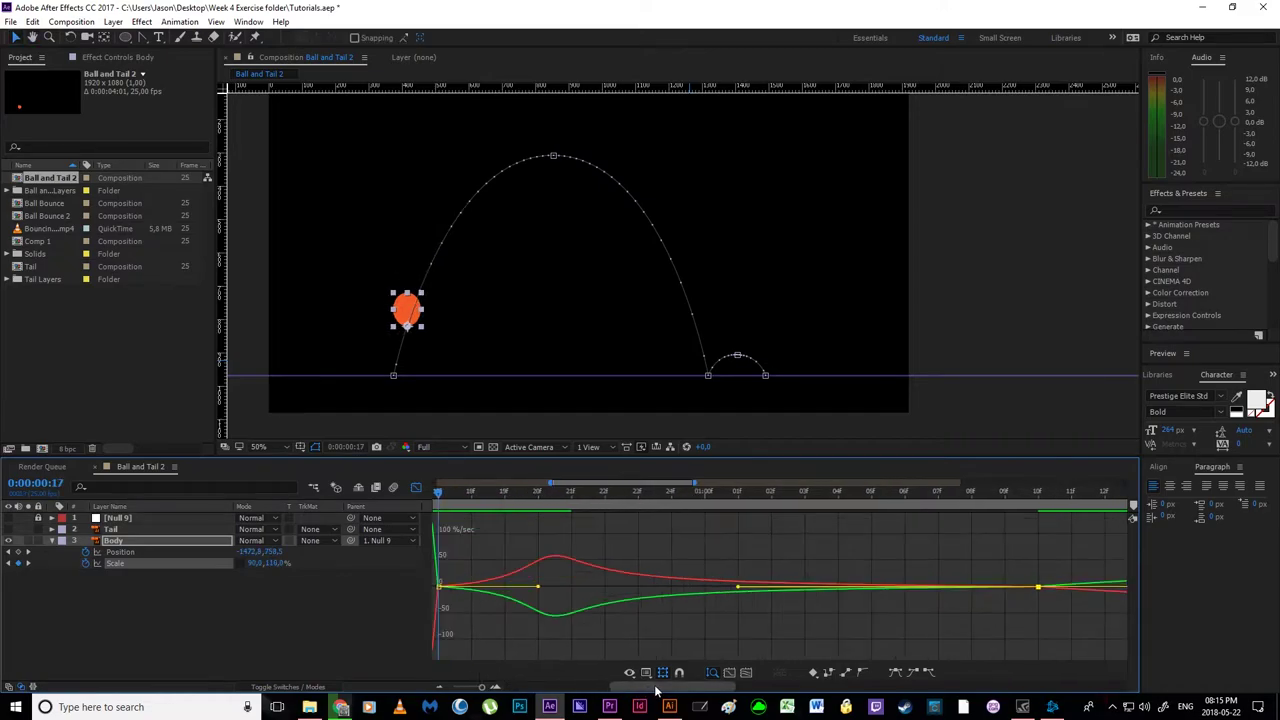
left_click_drag(537, 588, 496, 587)
left_click_drag(437, 493, 440, 553)
- Lengthen the outgoing ease of both Scale curves at the jump-peak keyframe 0:00:01:10 to about 0:00:01:19
key("space")
left_click_drag(620, 560, 848, 588)
left_click(548, 587)
left_click_drag(648, 556, 872, 558)
key("space")
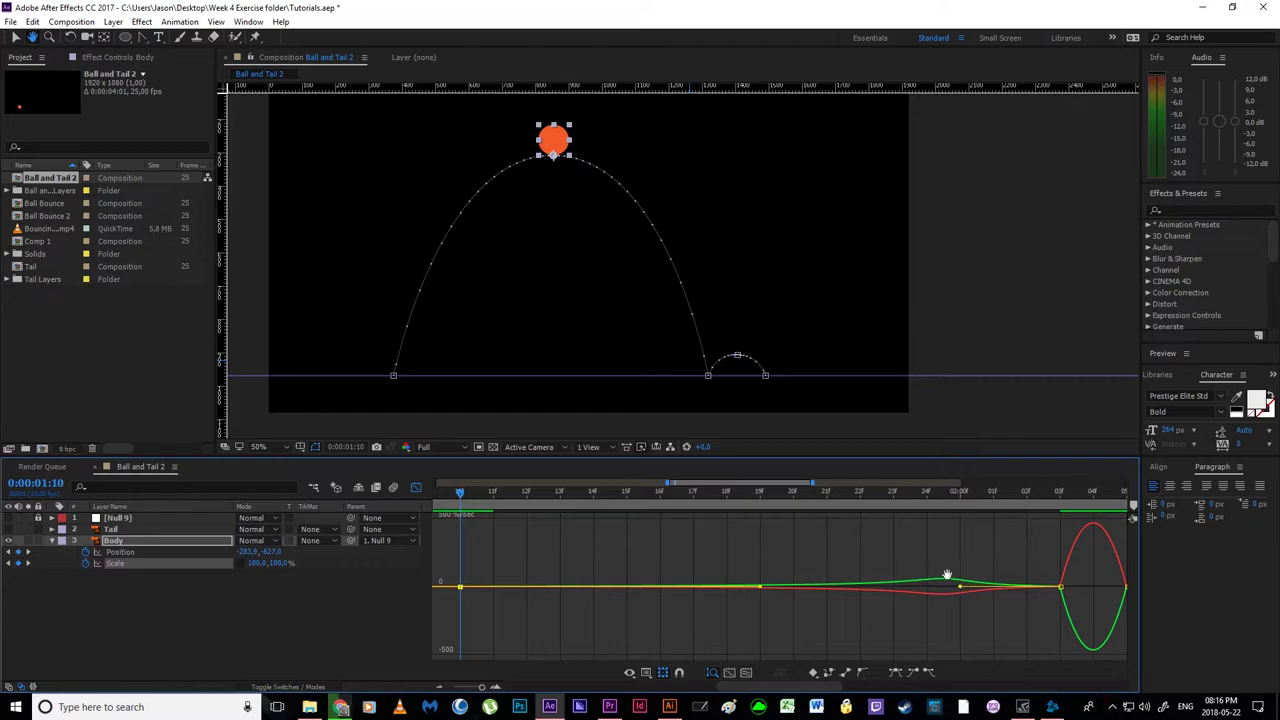
- Shorten the incoming Scale ease of the pre-landing stretch keyframe at 0:00:02:03 and check the fall
left_click_drag(927, 575, 1059, 586)
left_click_drag(513, 492, 843, 572)
left_click_drag(755, 572, 605, 588)
key("space")
- Ease the small bounce's rise by lengthening the incoming Scale ease at 0:00:02:13 and shortening the outgoing ease at 0:00:02:07
left_click_drag(593, 494, 648, 520)
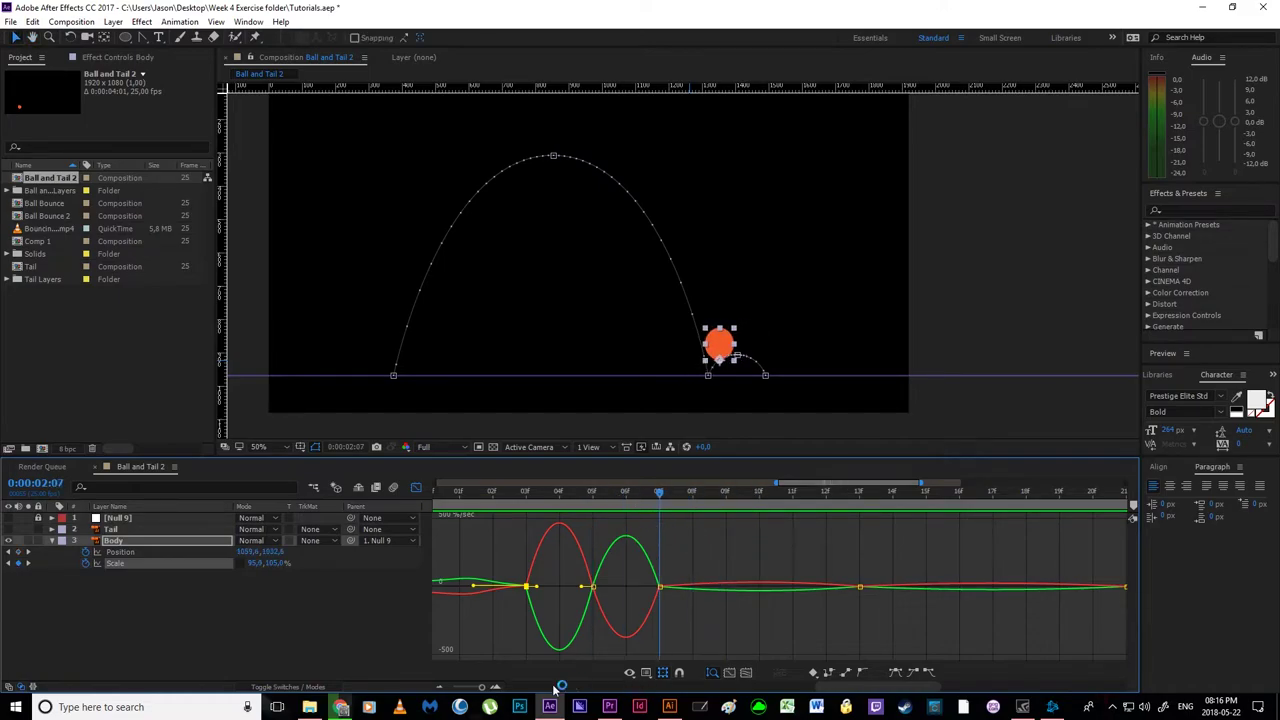
scroll(715, 378, "up", 2)
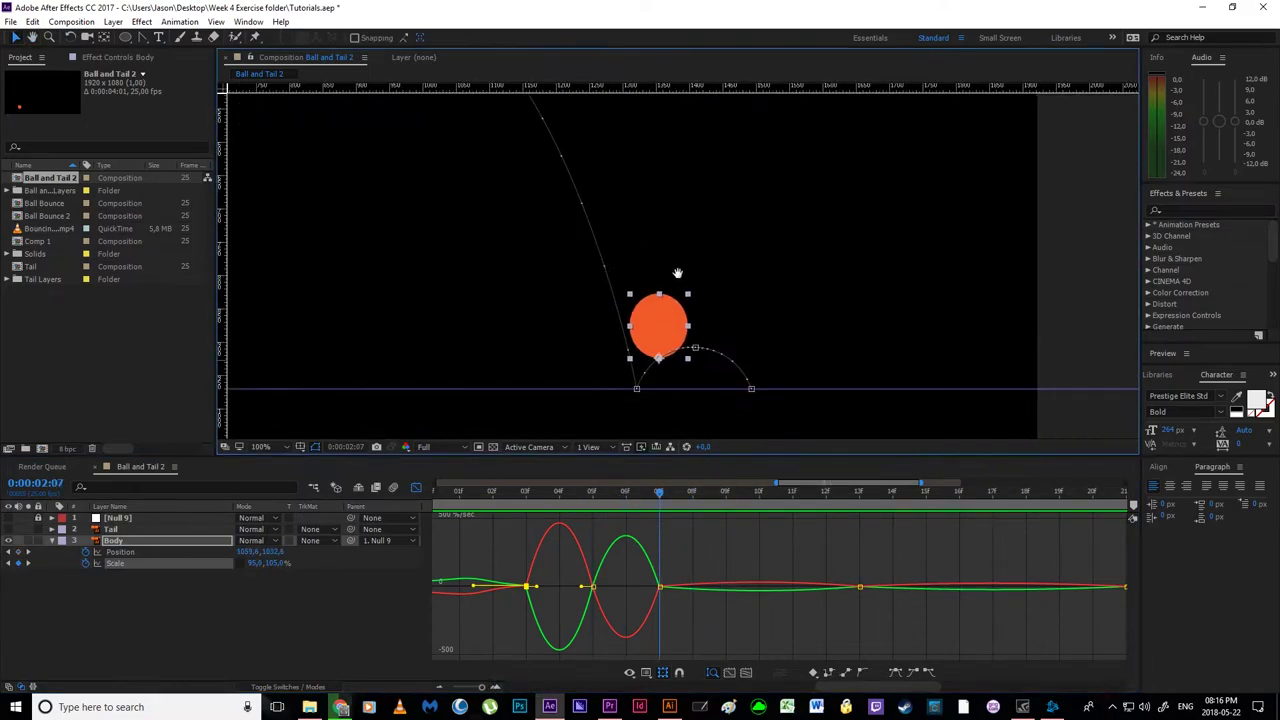
left_click_drag(653, 494, 588, 513)
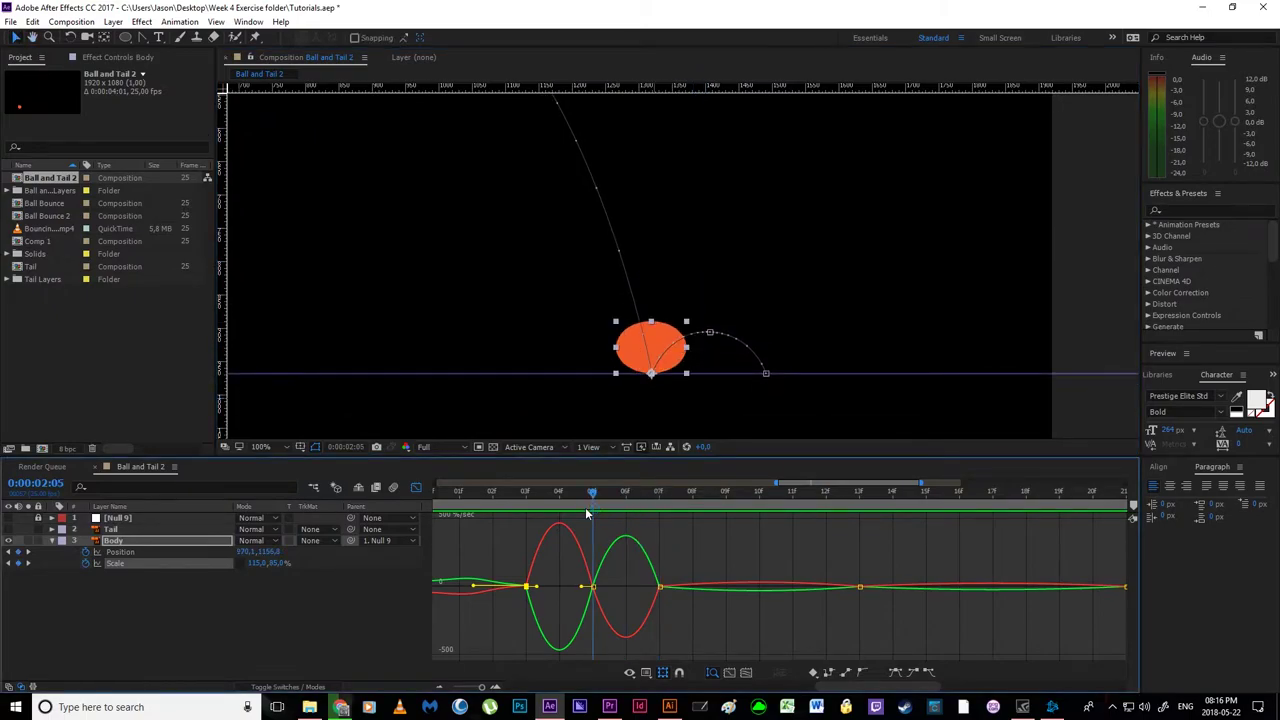
left_click_drag(587, 513, 671, 580)
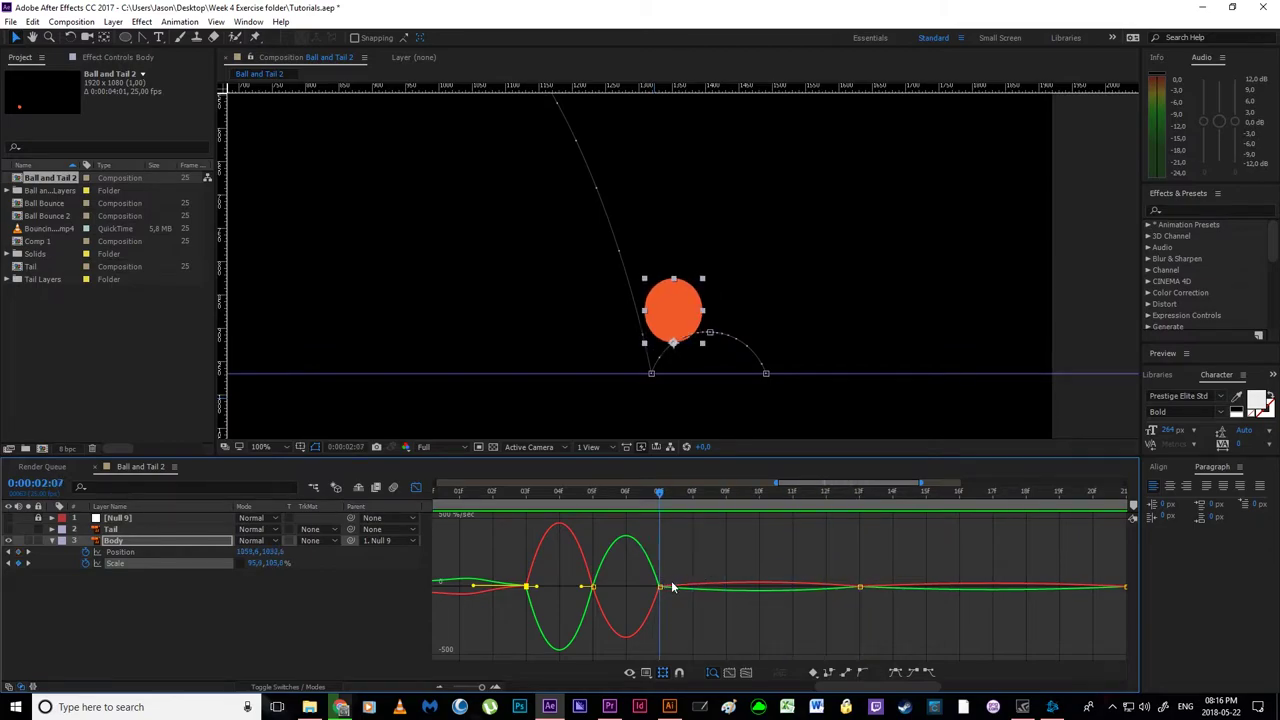
left_click(860, 587)
left_click_drag(825, 589, 757, 586)
left_click_drag(660, 490, 666, 517)
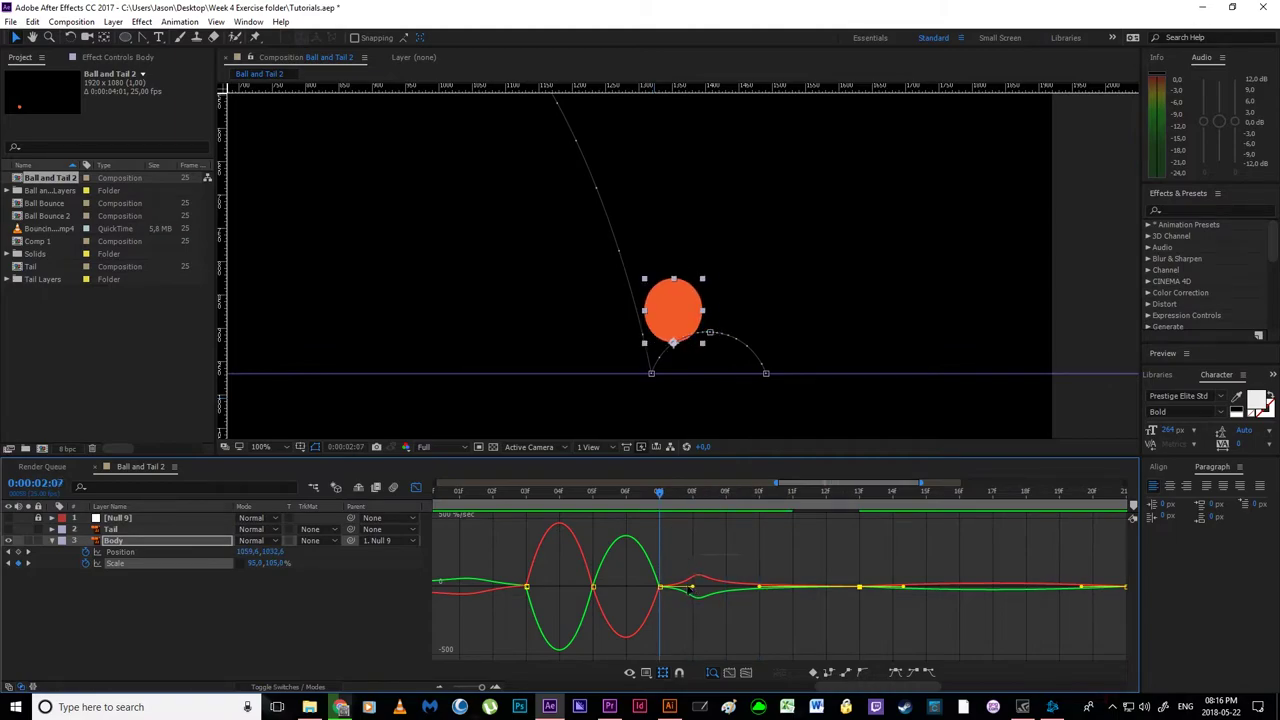
left_click_drag(689, 590, 677, 587)
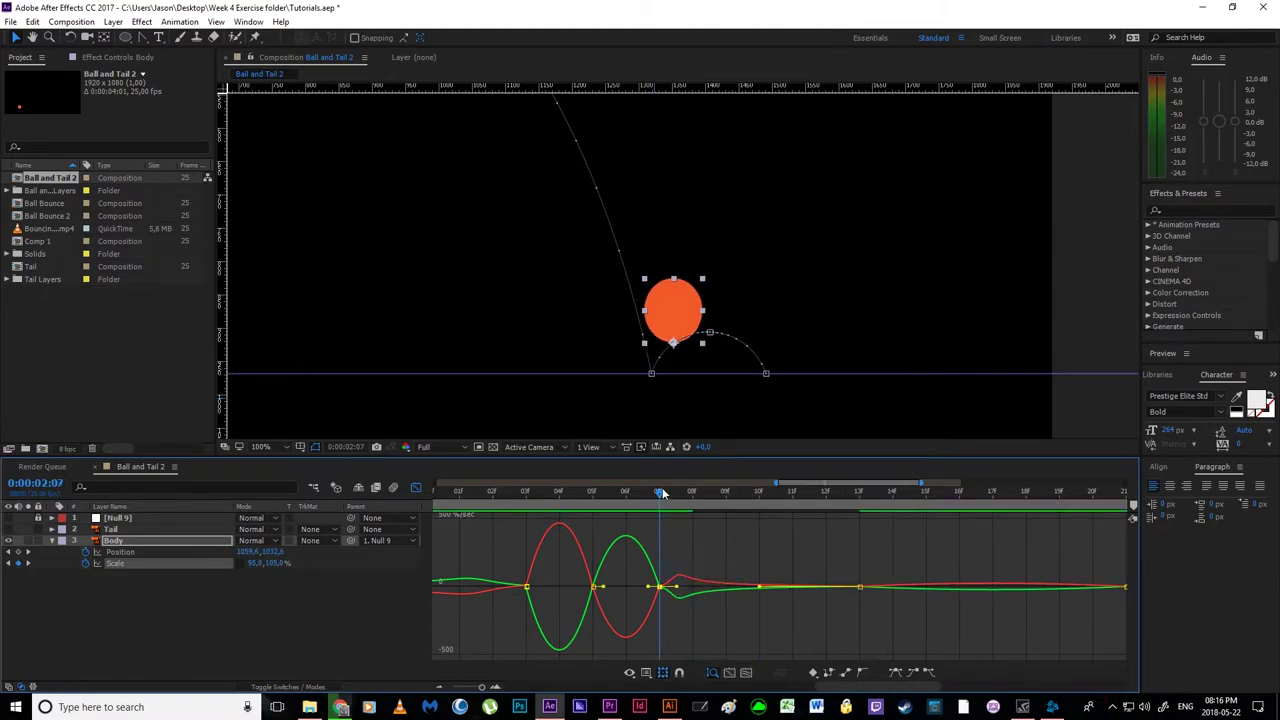
left_click_drag(662, 492, 863, 533)
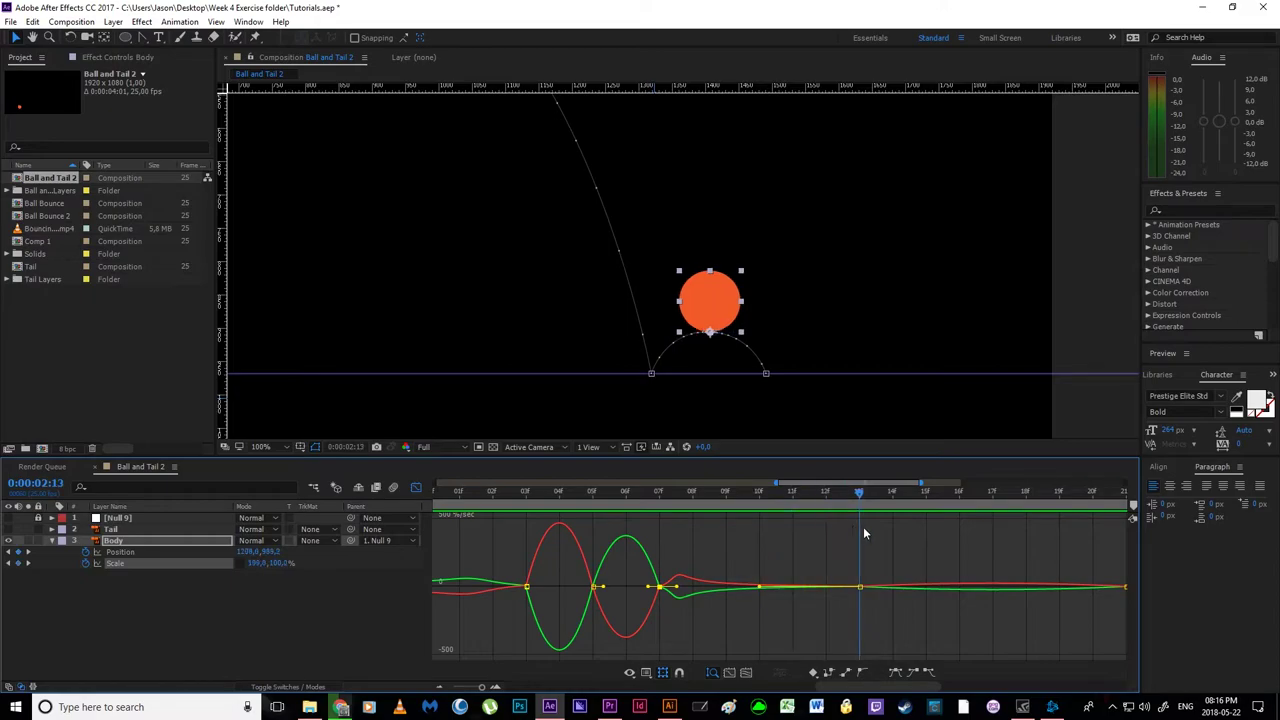
- Ease the small bounce's fall by lengthening the outgoing Scale ease at 0:00:02:13 and shortening the incoming ease at the 0:00:02:21 landing
left_click_drag(843, 687, 901, 694)
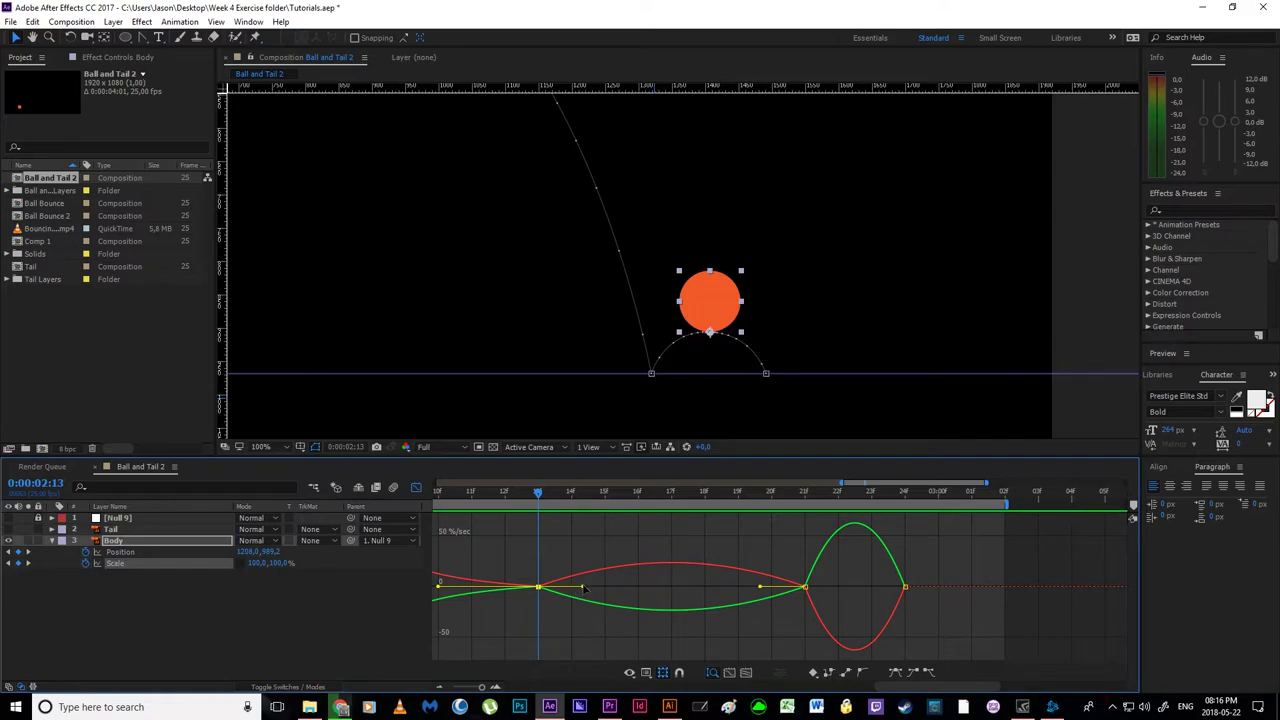
left_click_drag(583, 588, 670, 588)
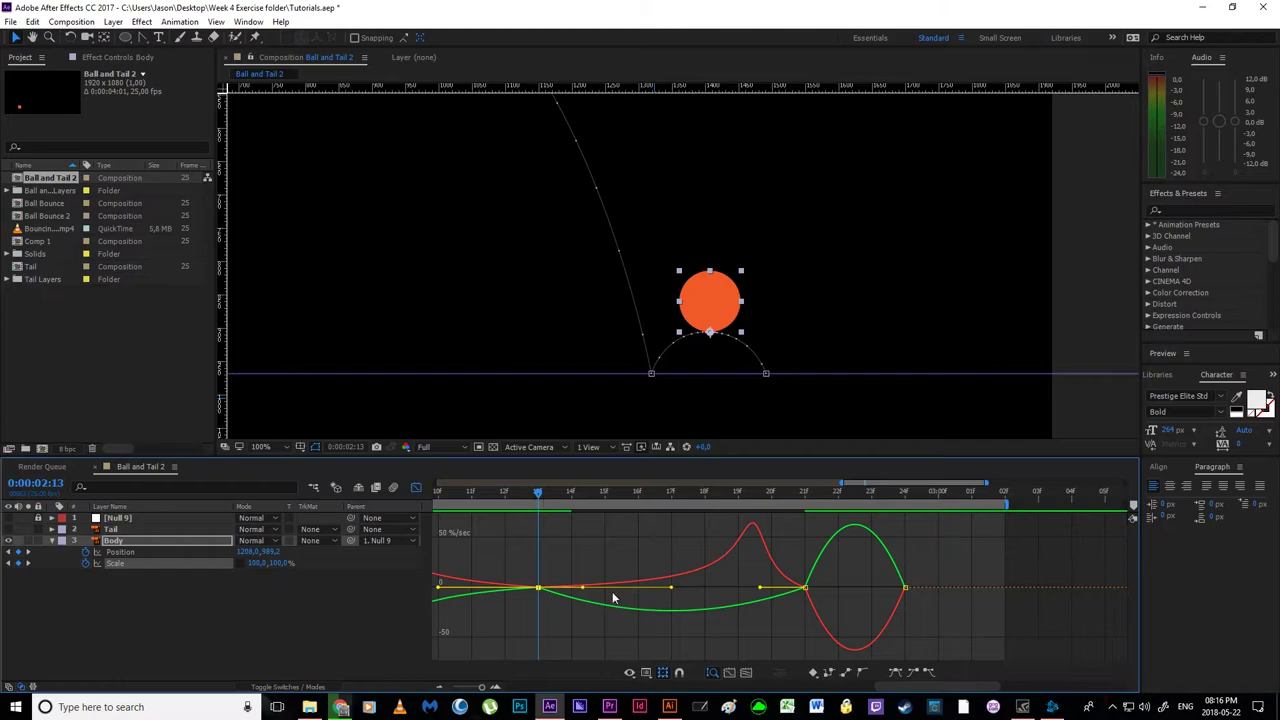
key("ctrl+z")
key("space")
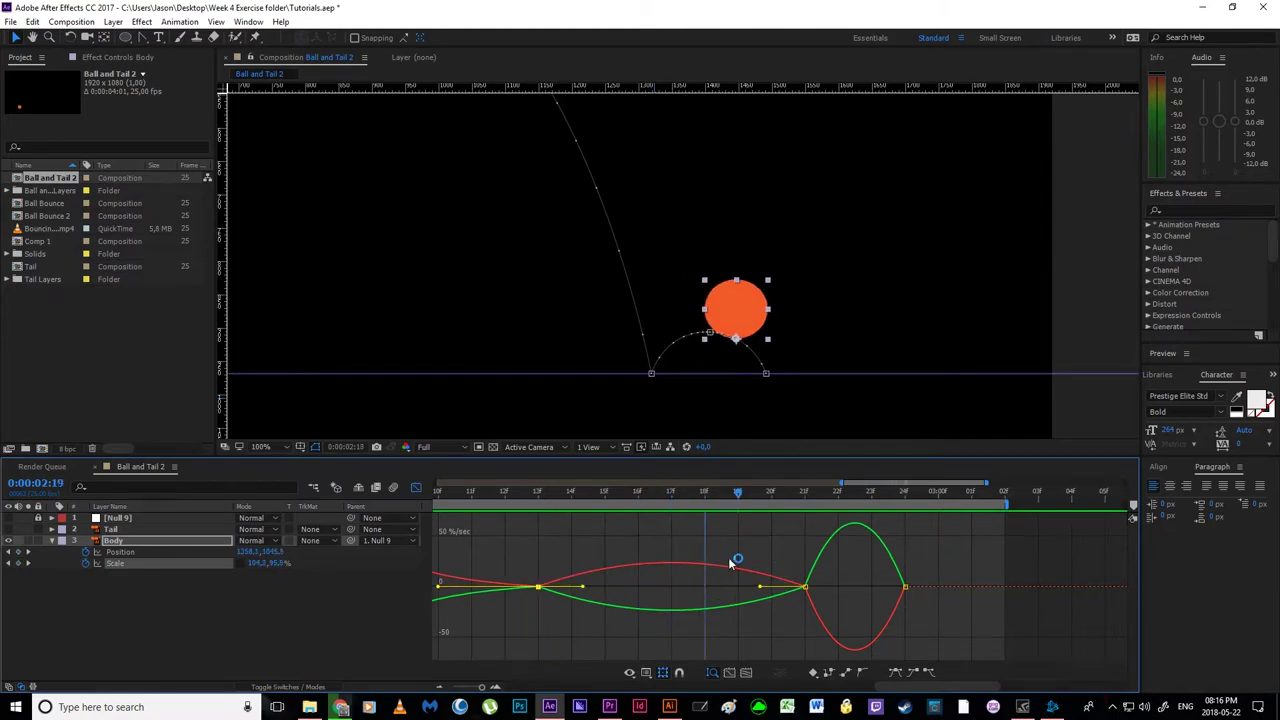
key("space")
left_click_drag(549, 571, 805, 580)
left_click_drag(583, 589, 660, 617)
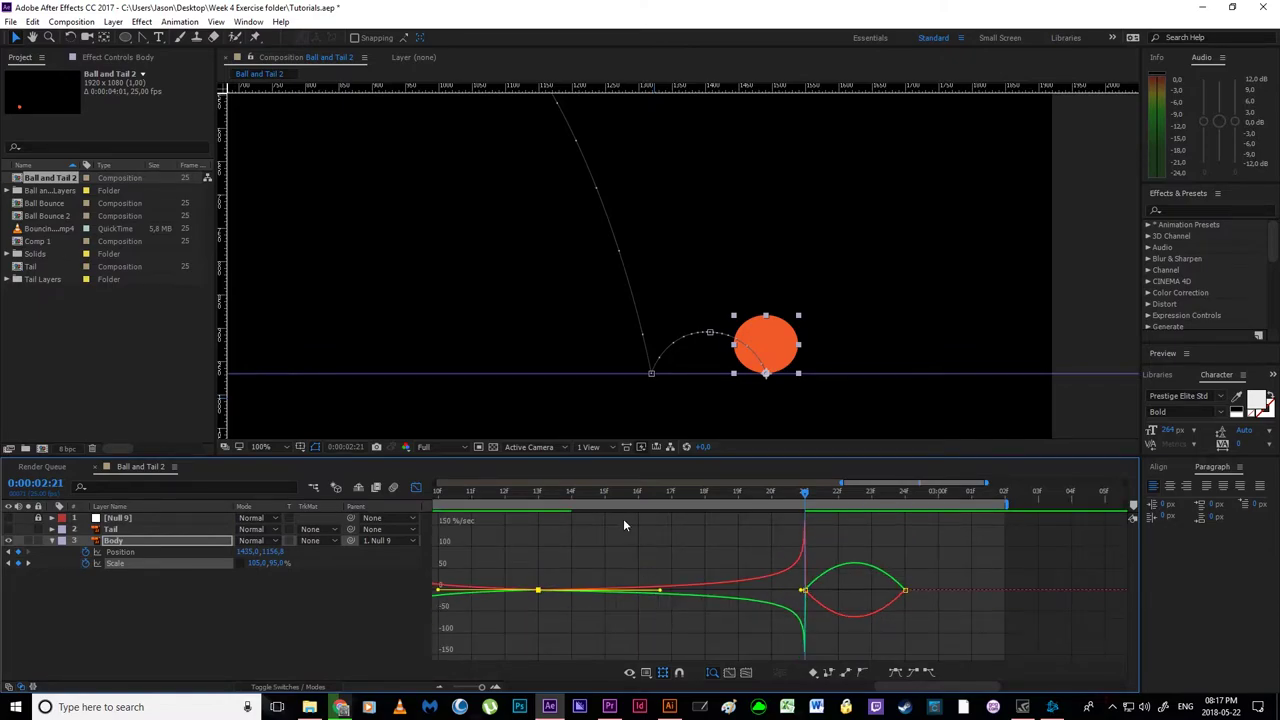
left_click_drag(572, 494, 884, 593)
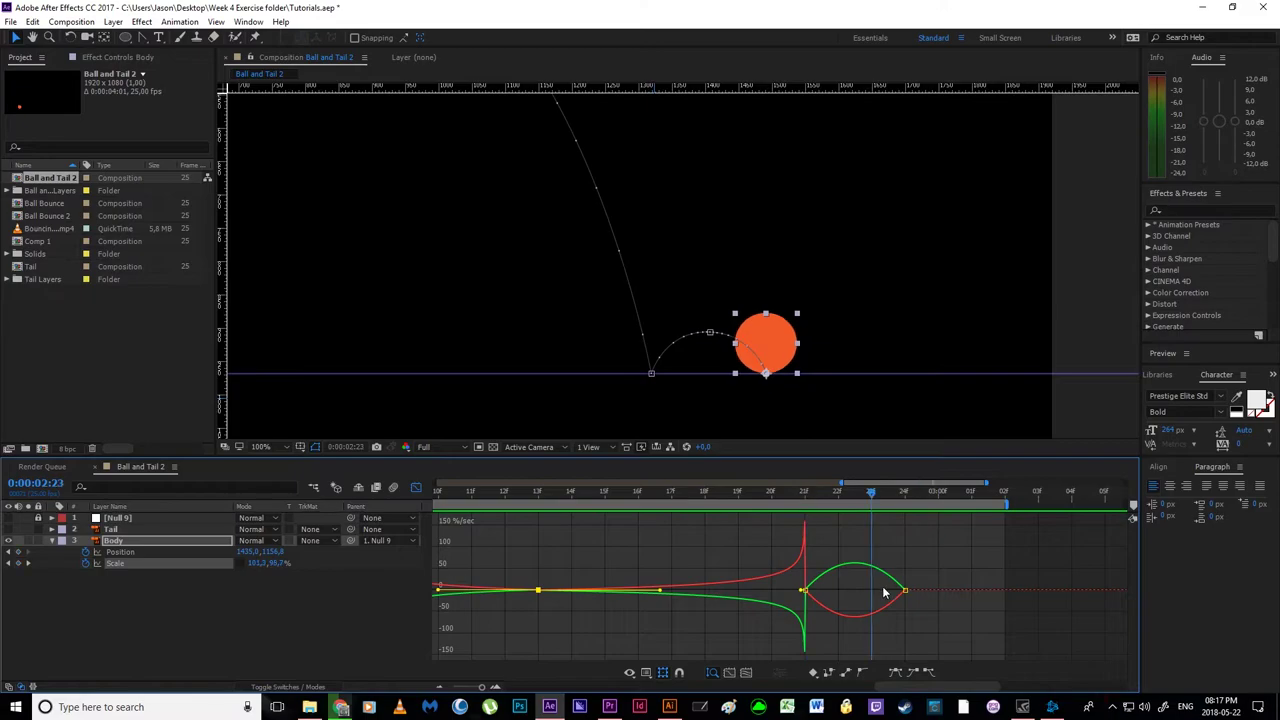
- Close the graph view, return to 0:00:00:00 and preview the two-bounce animation with the whole composition in view
left_click(420, 486)
left_click(455, 688)
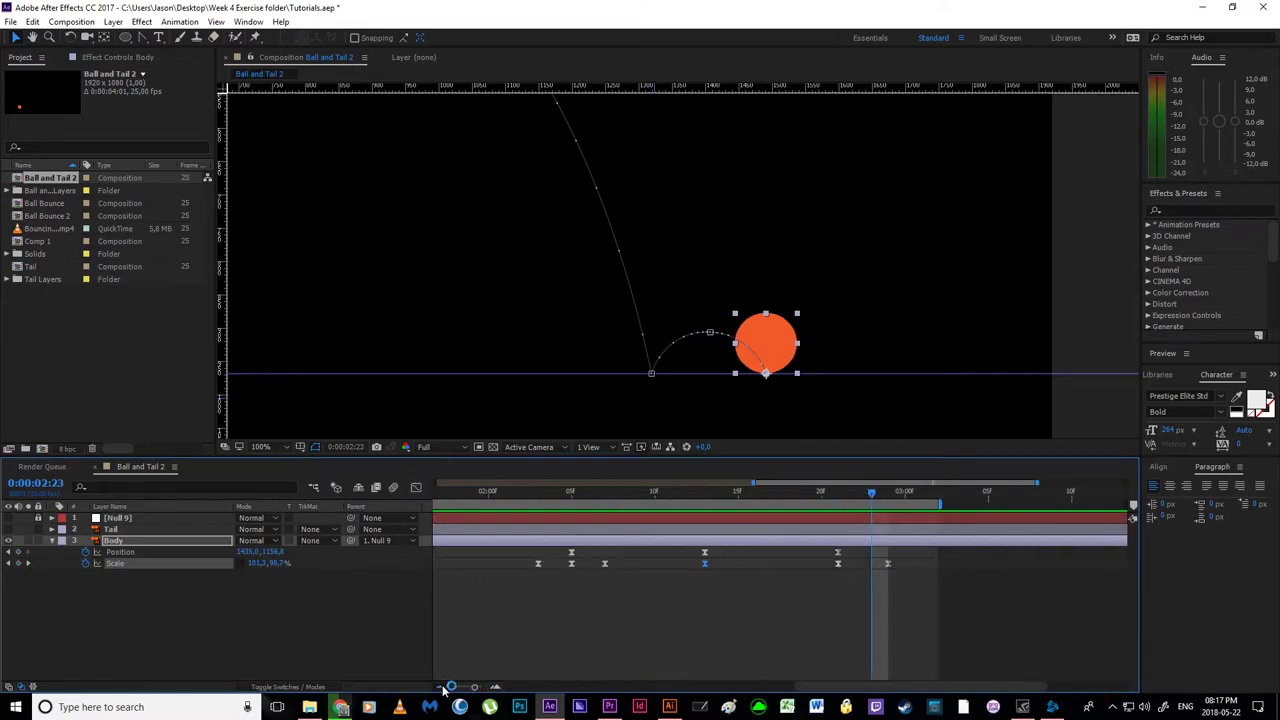
left_click(645, 596)
key("Home")
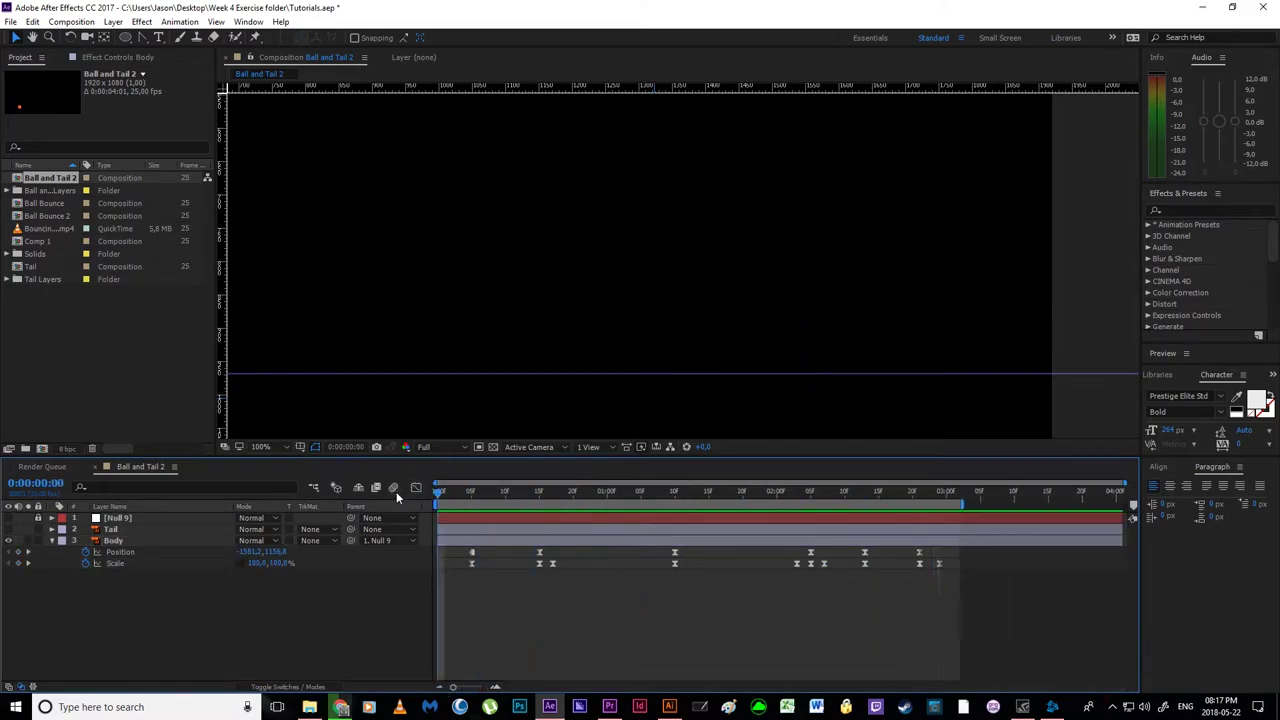
scroll(592, 345, "down", 4)
key("space")
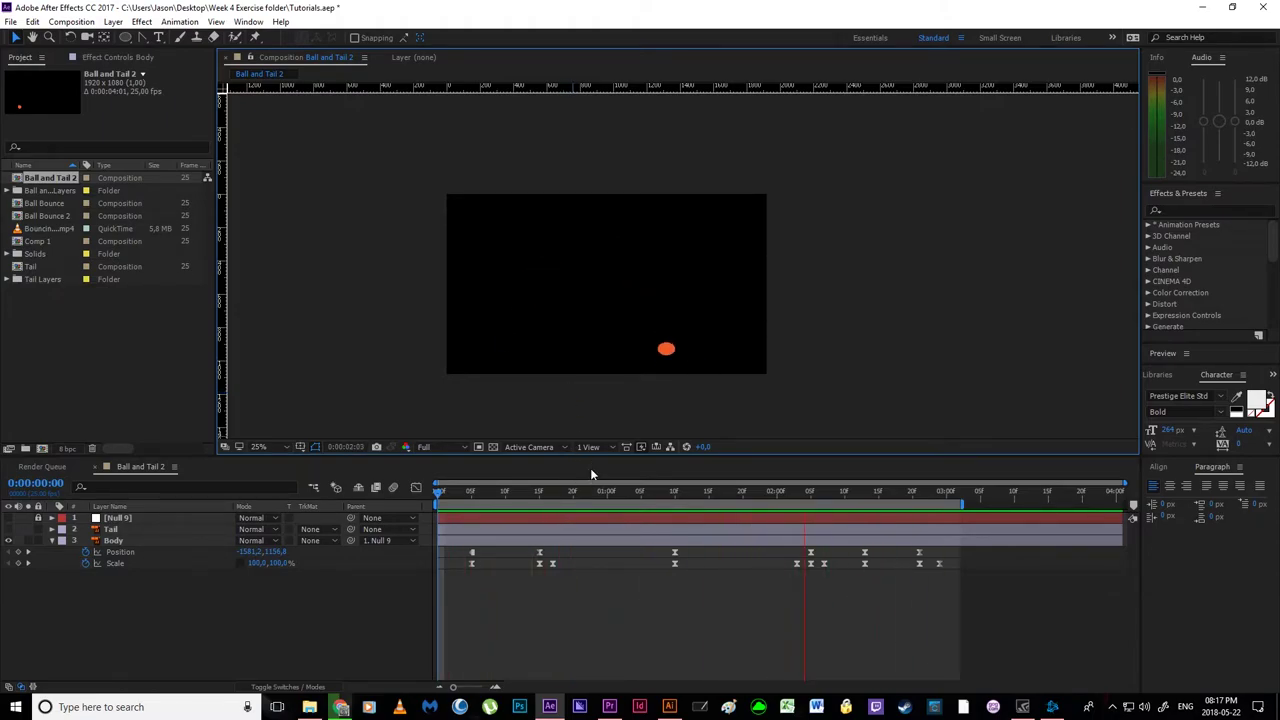
key("space")
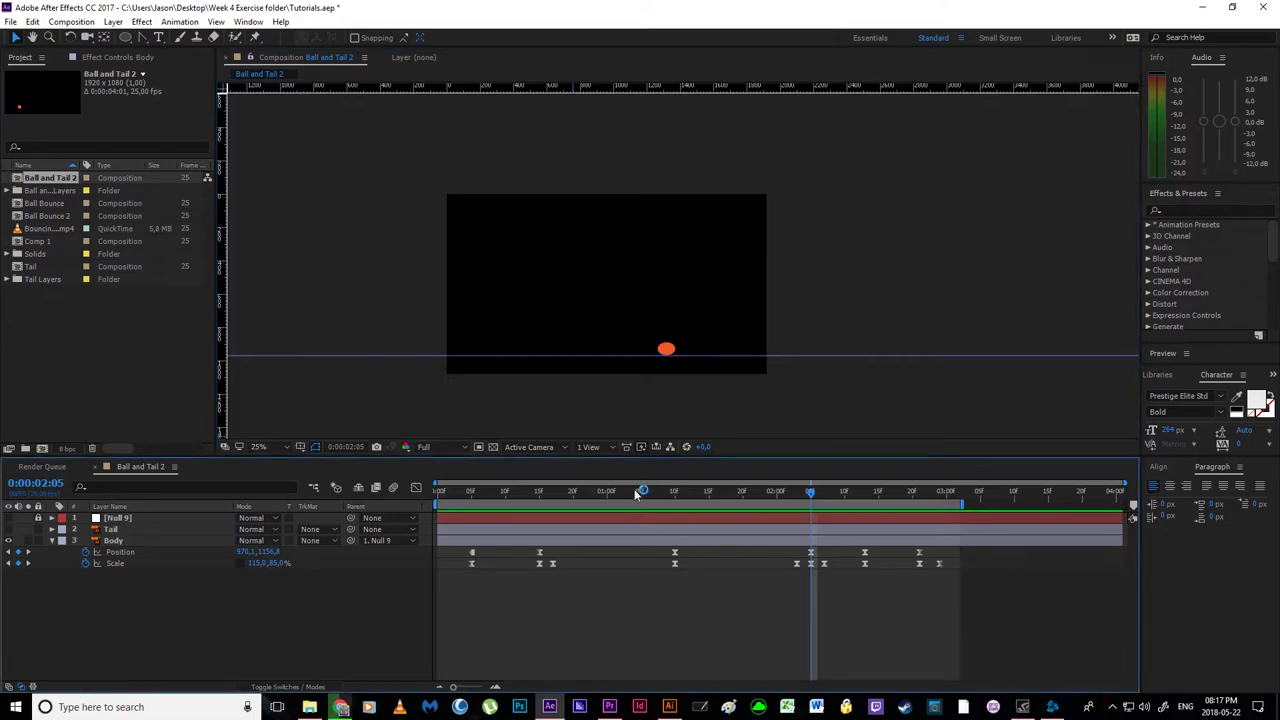
- Scrub the ball's bounce, return to 0:00:00:05 and choose the Puppet Pin tool
left_click(676, 496)
left_click_drag(678, 500, 470, 513)
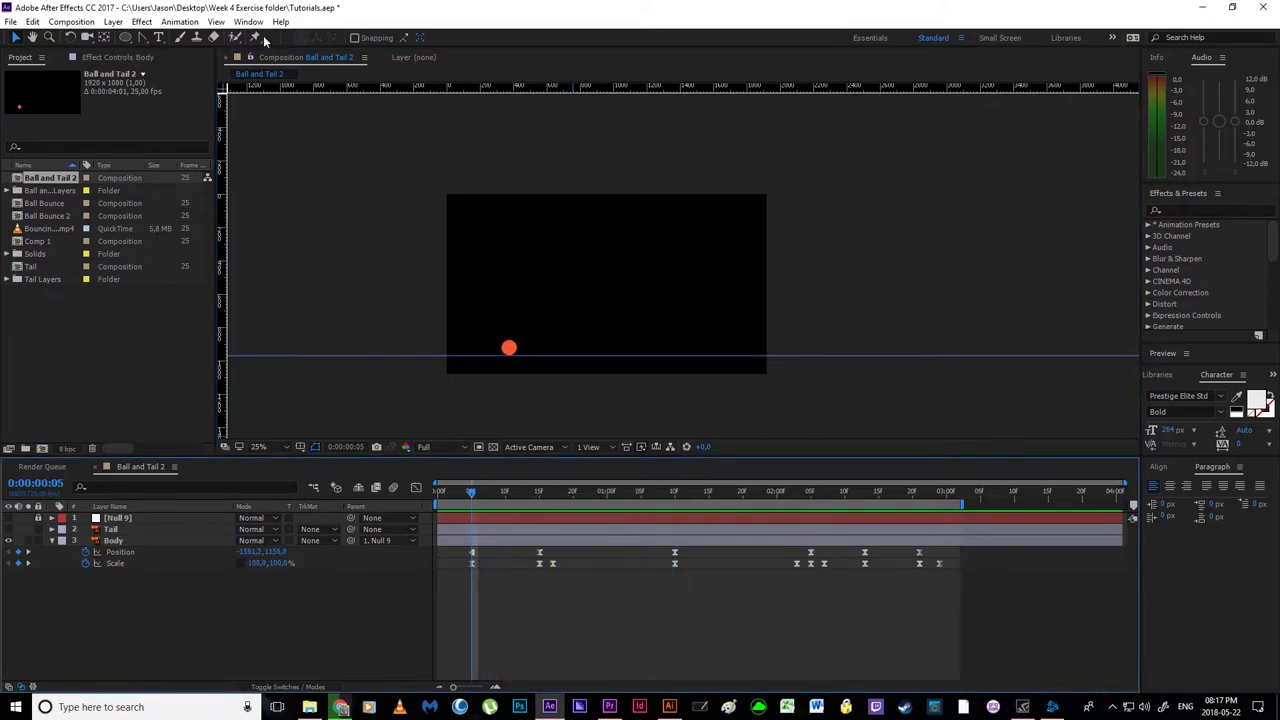
left_click(256, 38)
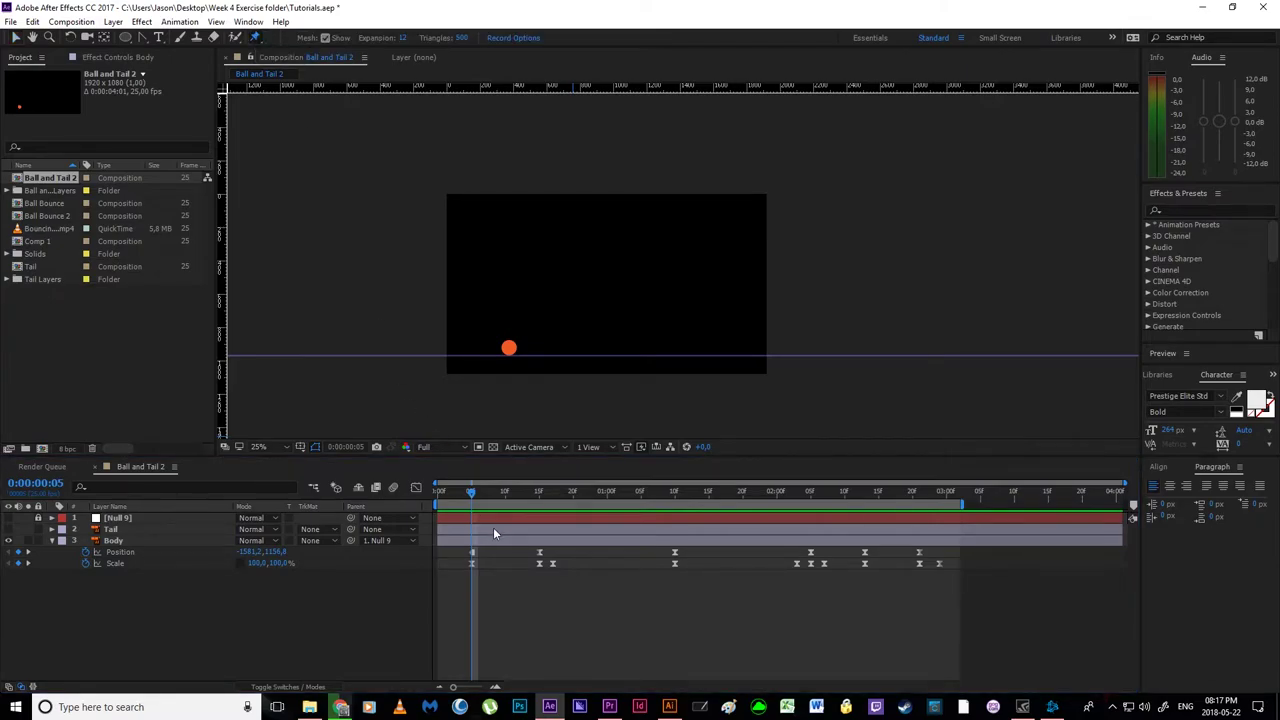
left_click_drag(473, 494, 475, 539)
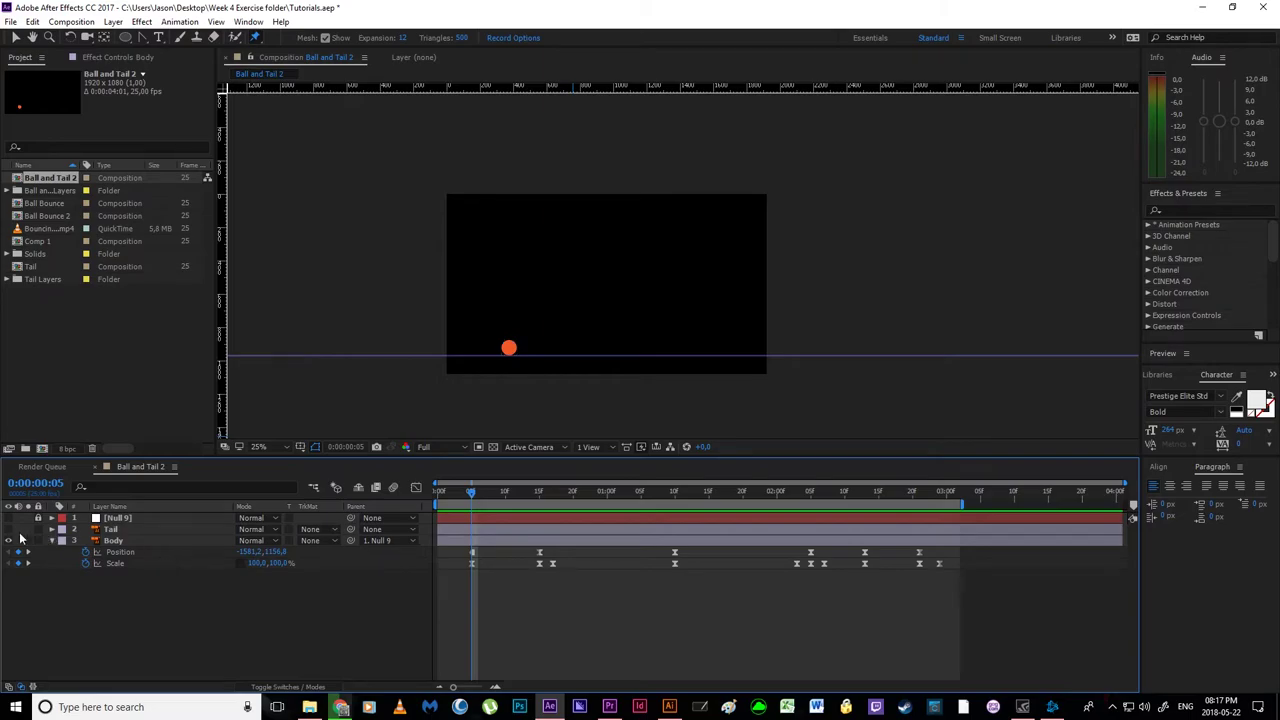
- Make the Tail layer visible beside the ball and switch back to the Selection tool
left_click(8, 529)
scroll(520, 320, "up", 2)
key("space")
left_click_drag(376, 376, 647, 298)
left_click(15, 37)
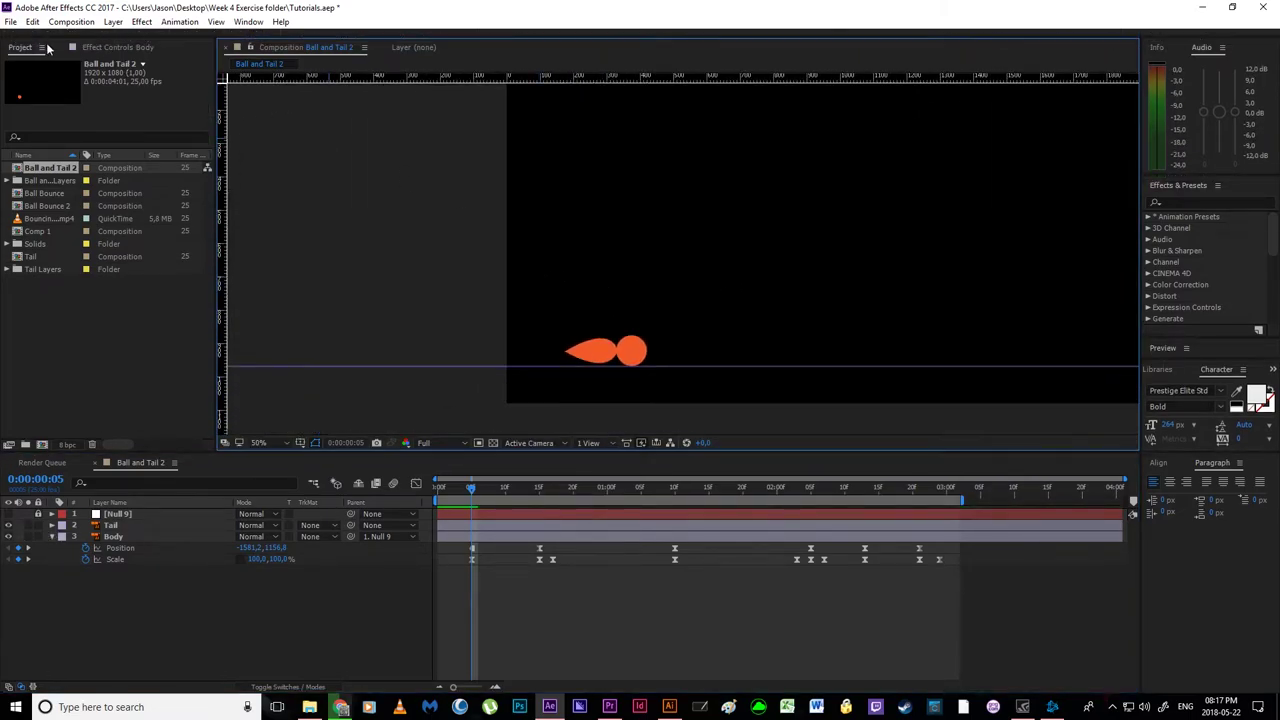
left_click_drag(110, 39, 114, 45)
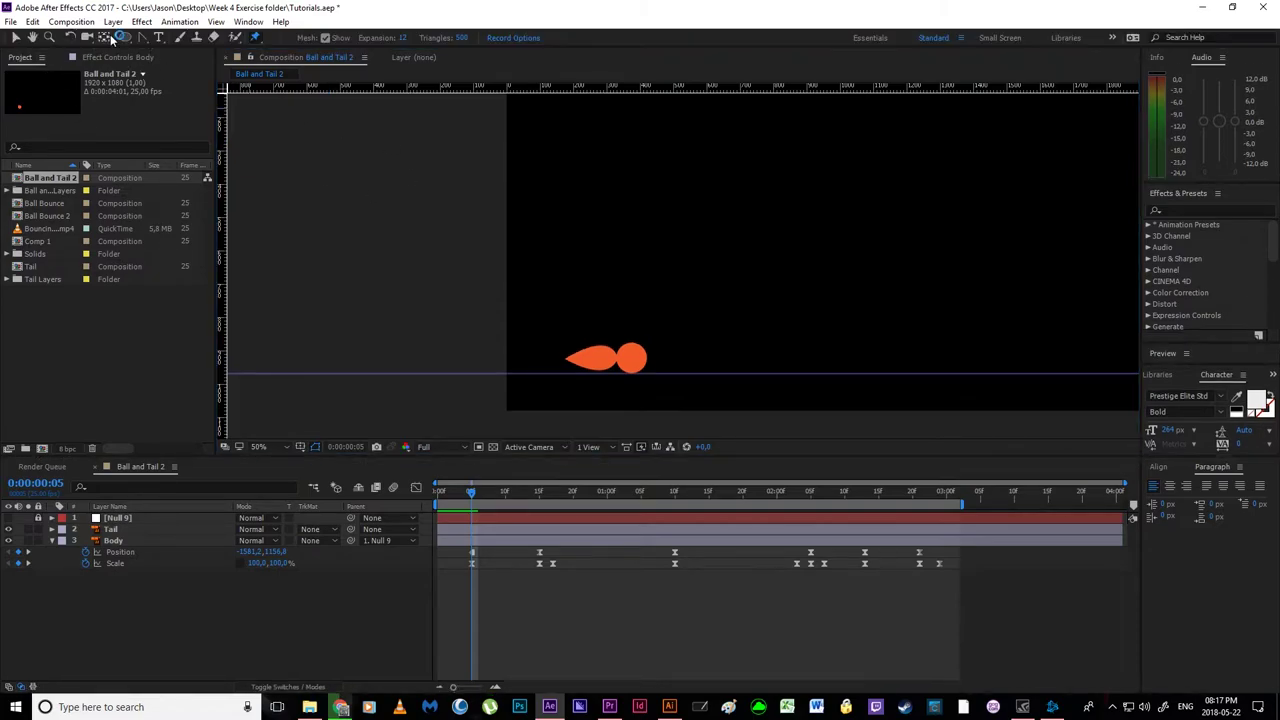
left_click(16, 37)
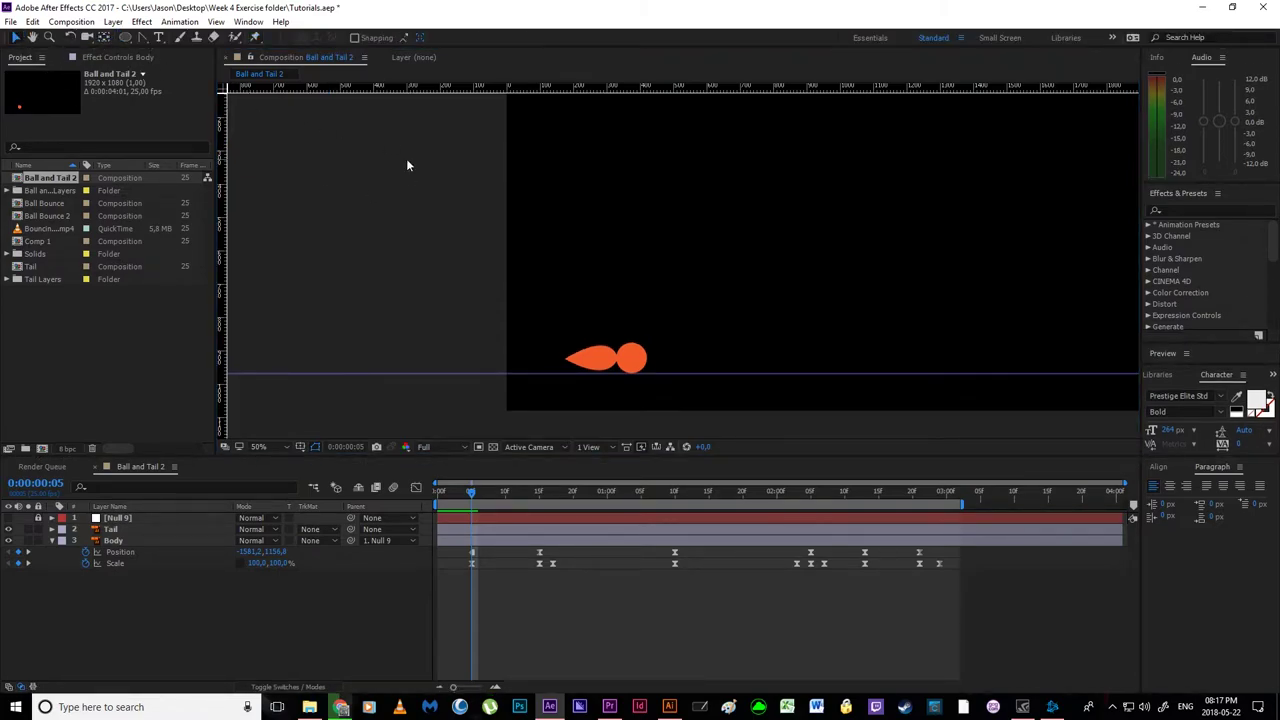
- Try rotating the Tail layer to 13° about its central anchor point, and undo the rotation
left_click(594, 357)
scroll(552, 432, "up", 1)
left_click_drag(488, 418, 523, 308)
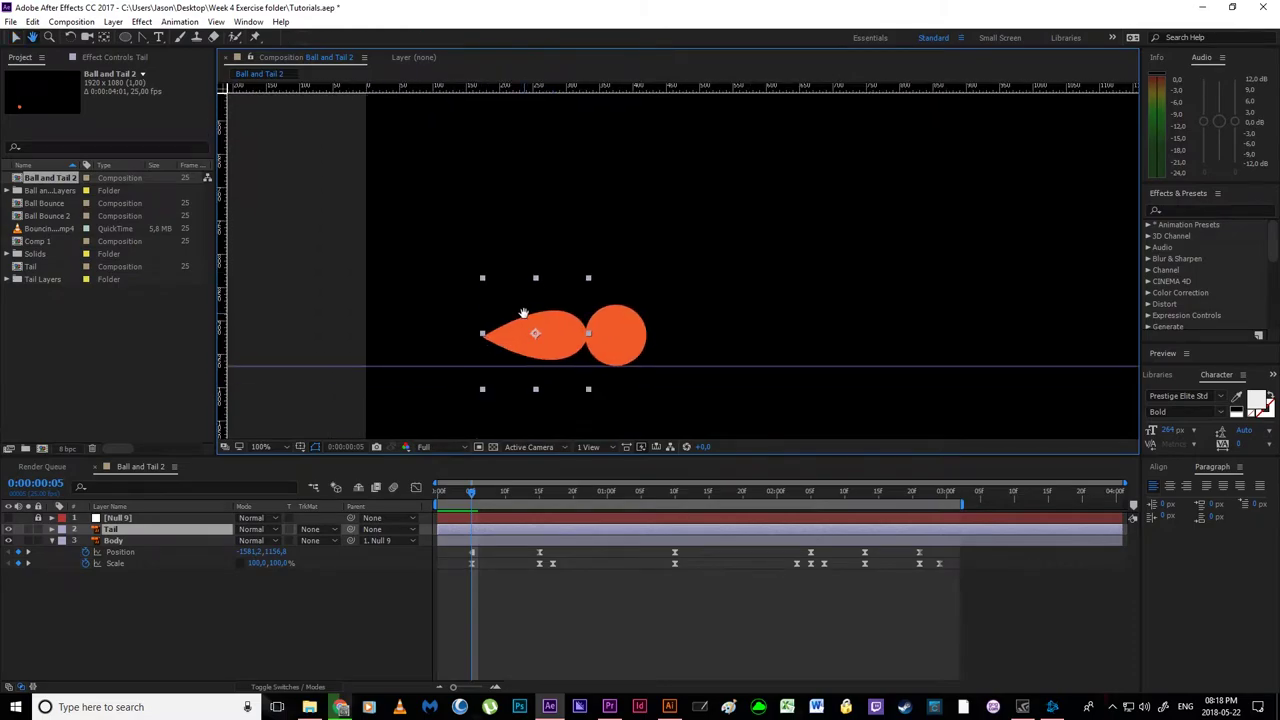
scroll(523, 312, "up", 1)
left_click_drag(462, 384, 627, 285)
key("v")
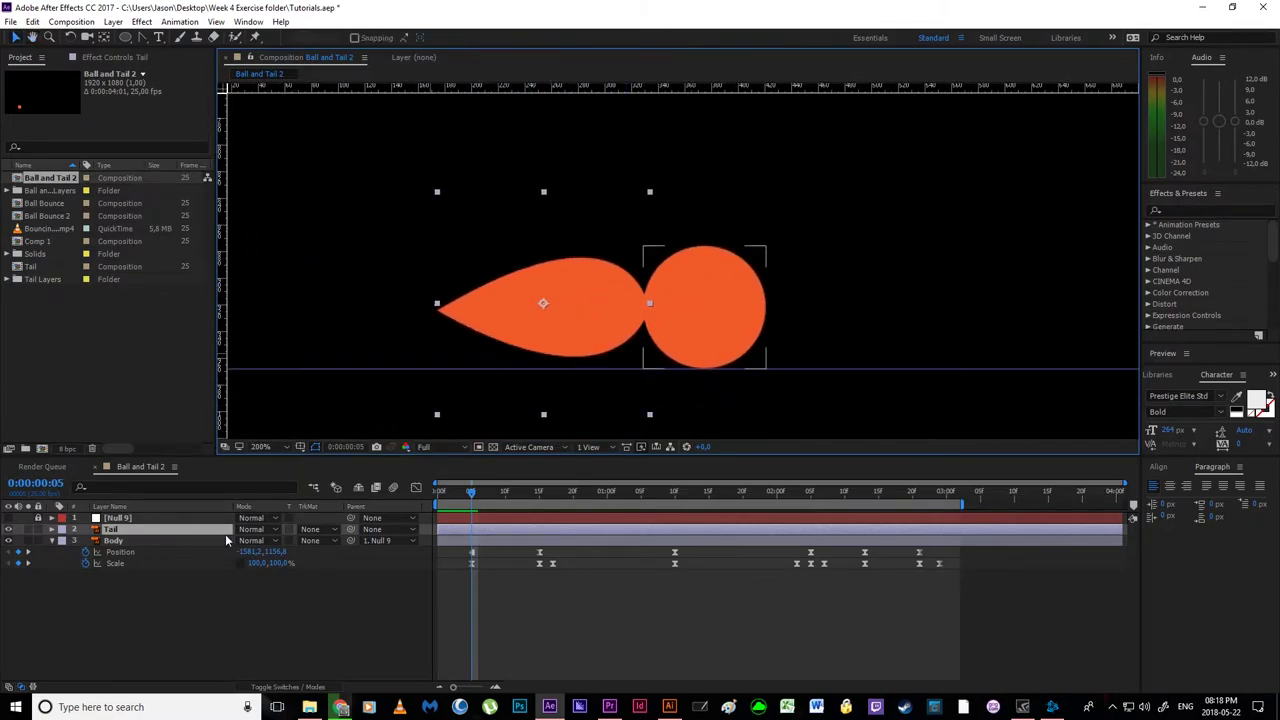
key("r")
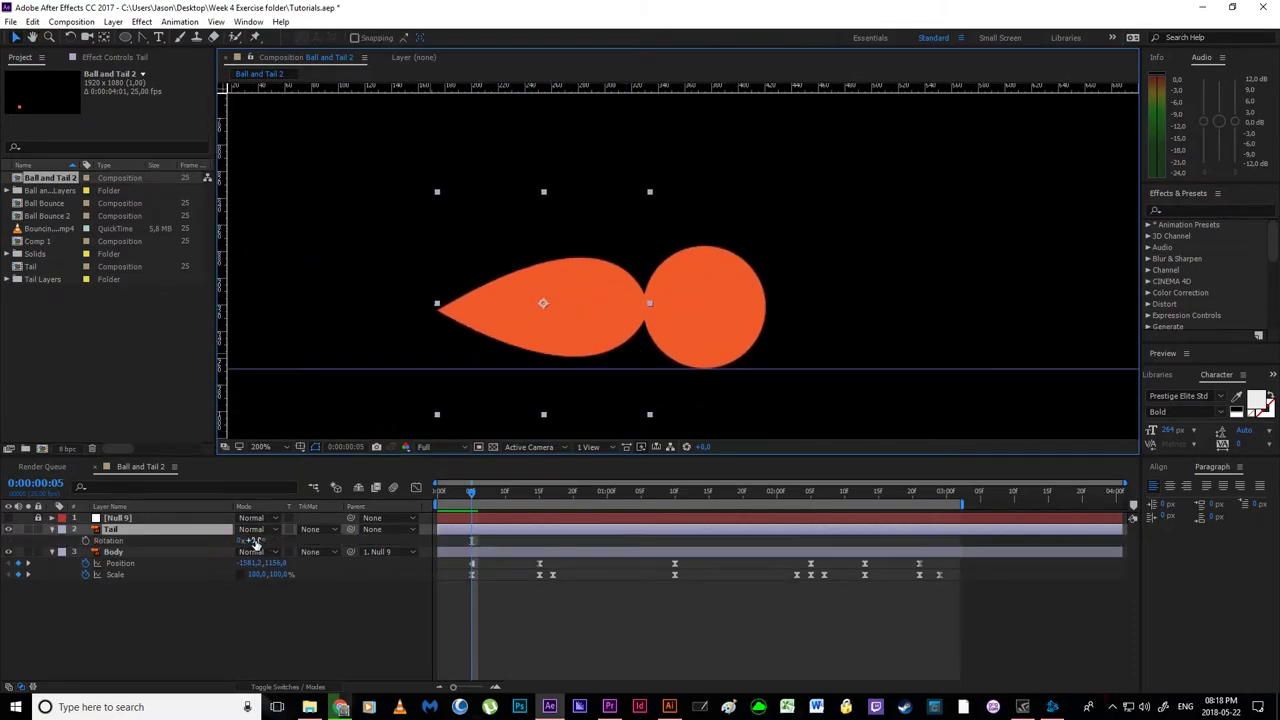
left_click_drag(243, 540, 258, 540)
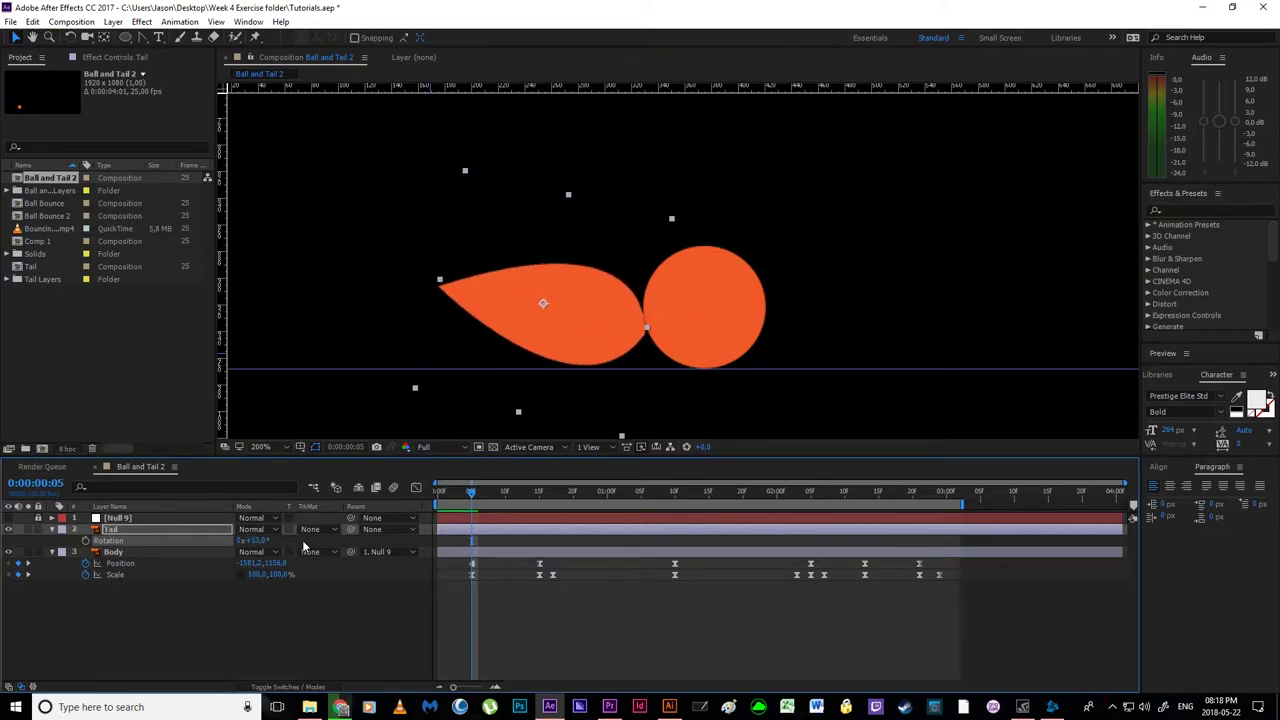
key("ctrl+z")
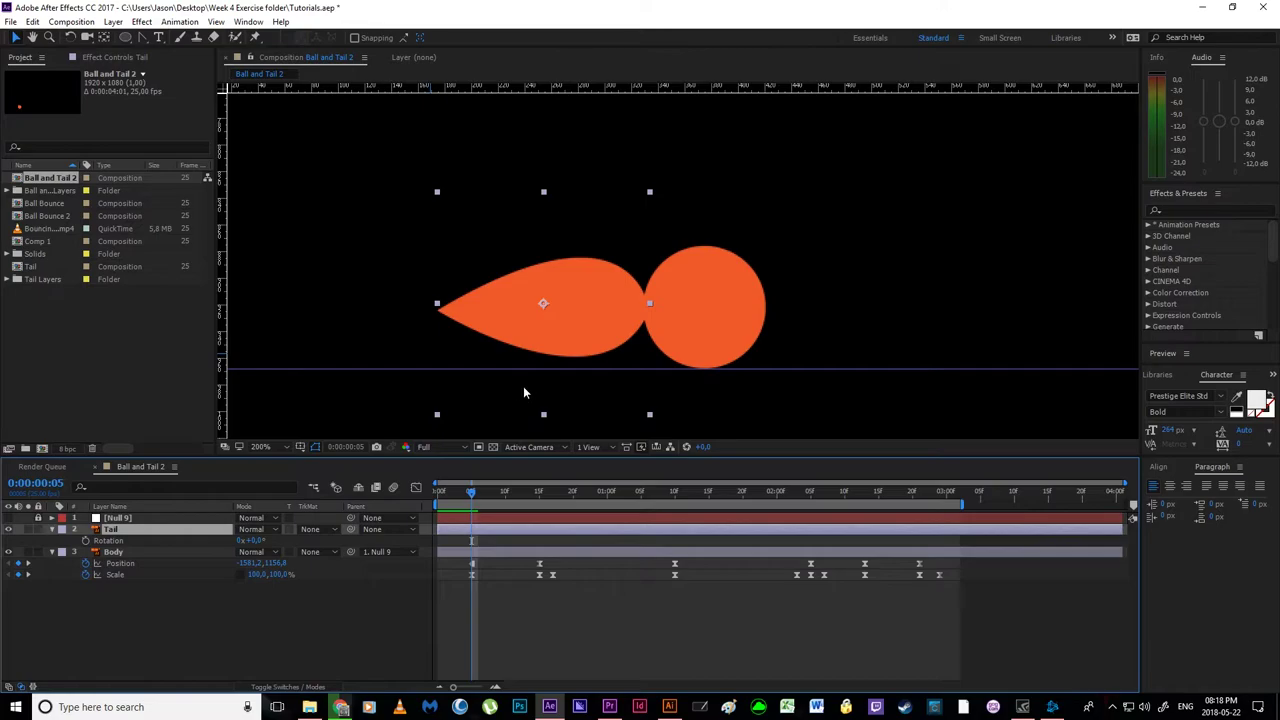
- Move the Tail layer's anchor point from its centre to the joint where the tail meets the ball
key("y")
left_click_drag(543, 303, 650, 303)
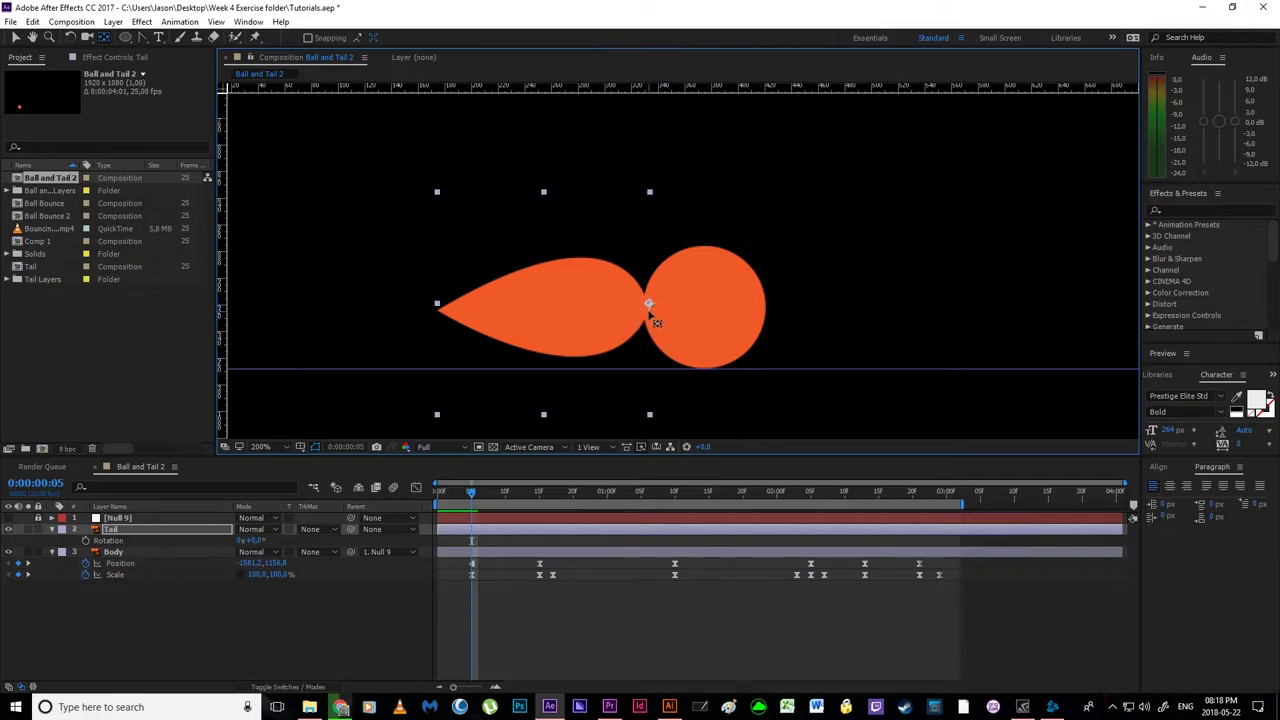
key("v")
left_click(174, 606)
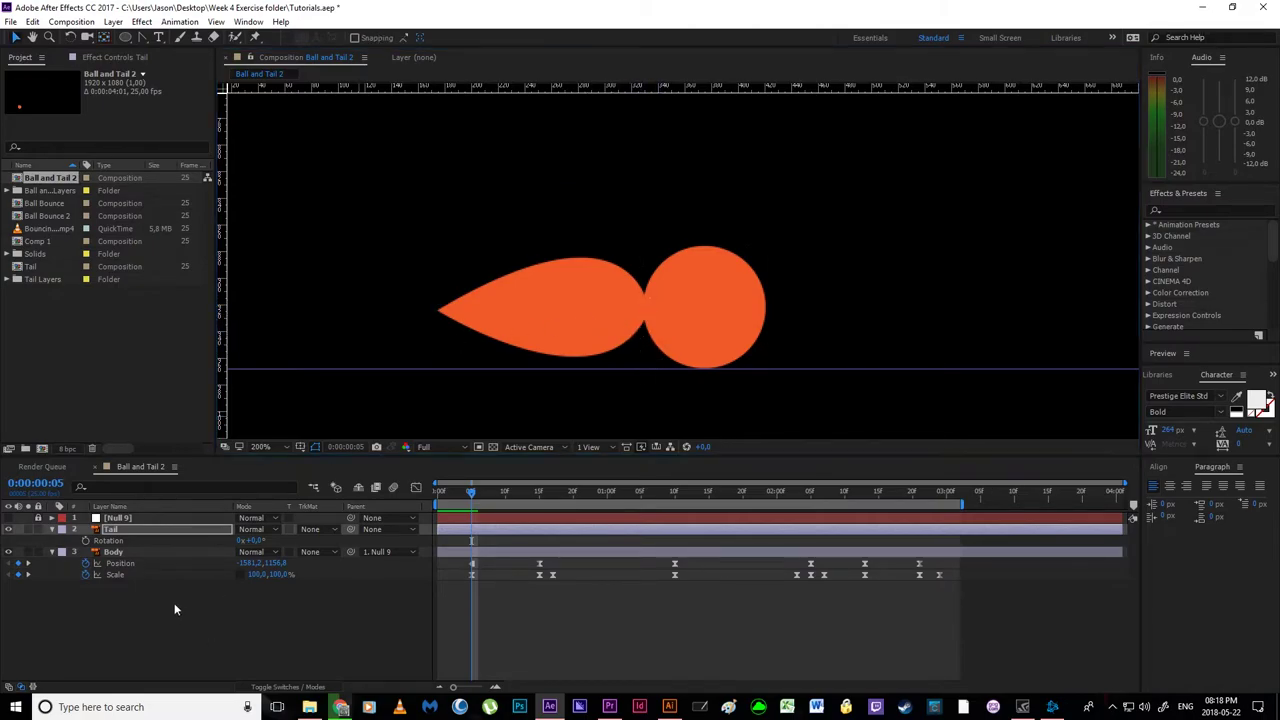
- Try parenting the Tail layer to Body, scrub the motion, and set the parent back to None
left_click(123, 530)
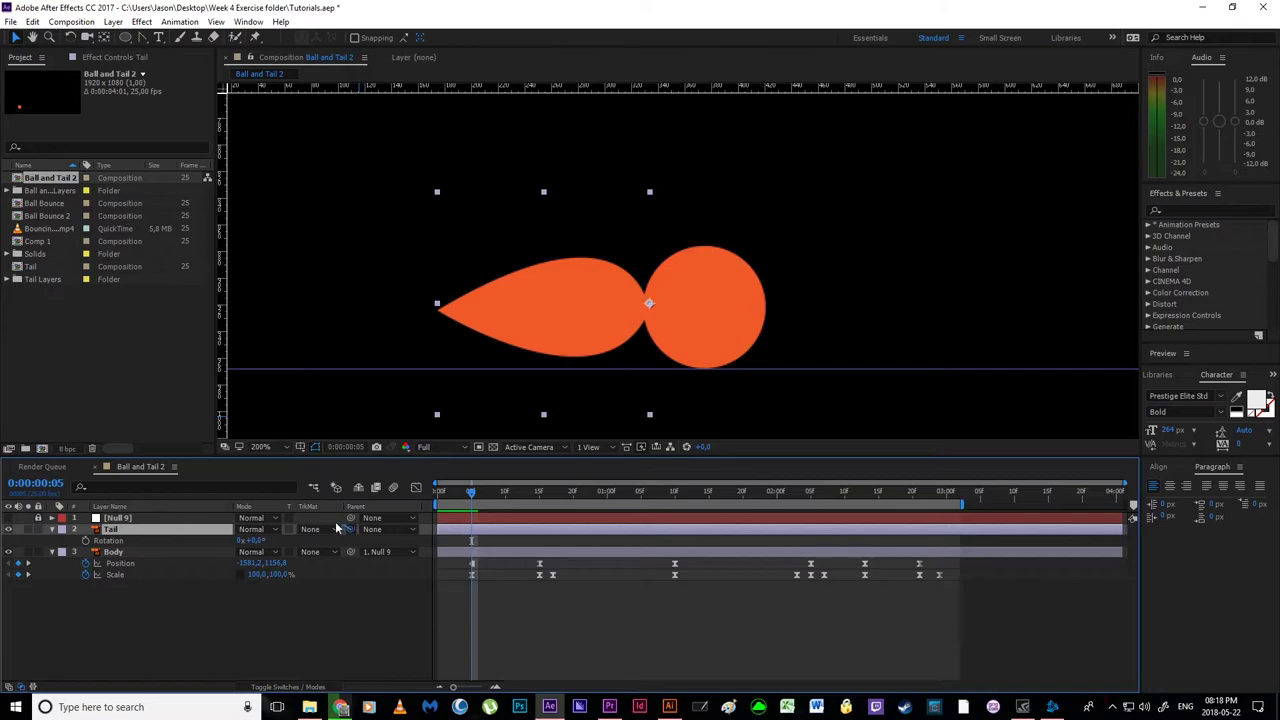
left_click_drag(350, 529, 124, 552)
left_click_drag(474, 497, 475, 564)
left_click(378, 529)
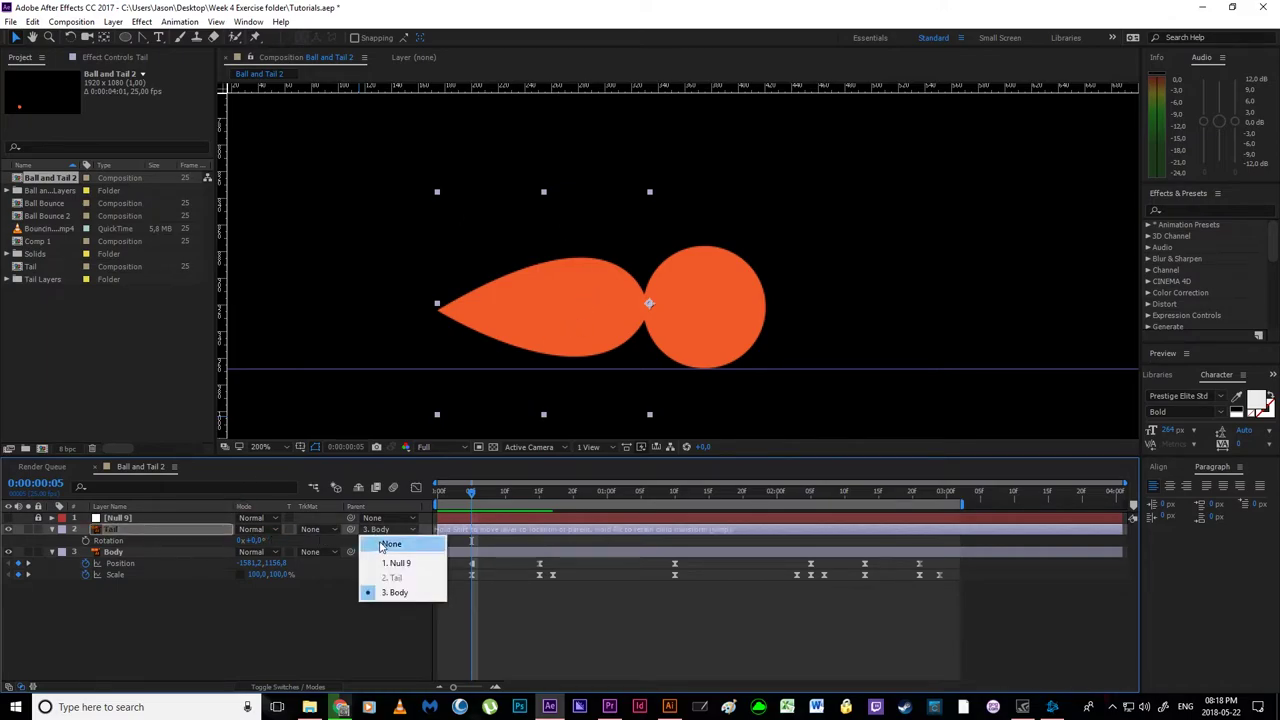
left_click(388, 544)
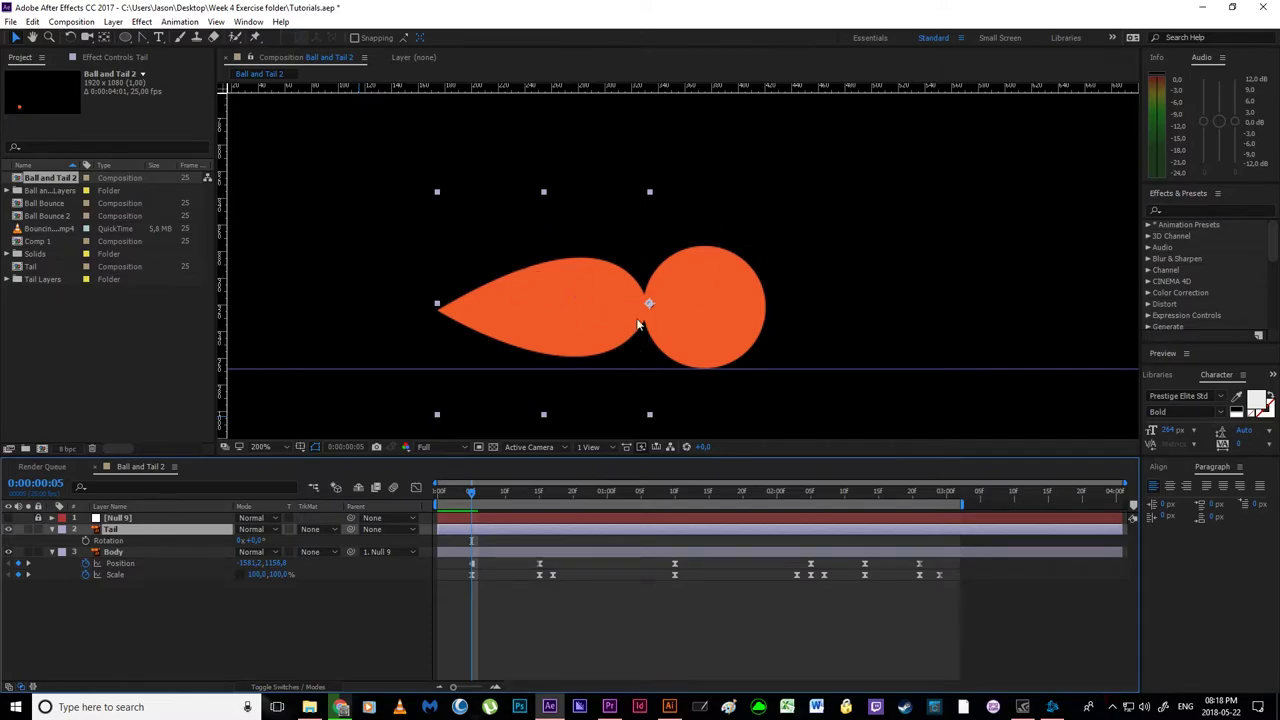
- Reveal the Tail layer's Position and link it by expression to the Body layer's Position
left_click(733, 289)
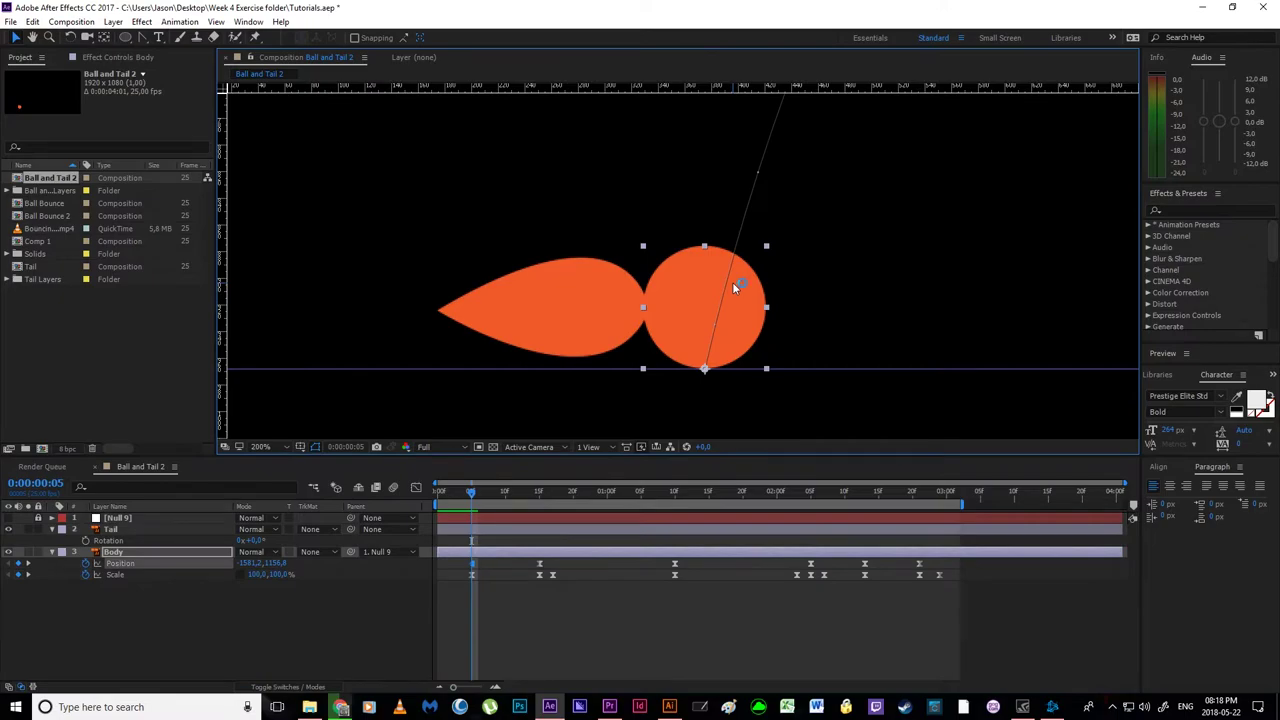
left_click(202, 621)
left_click(148, 532)
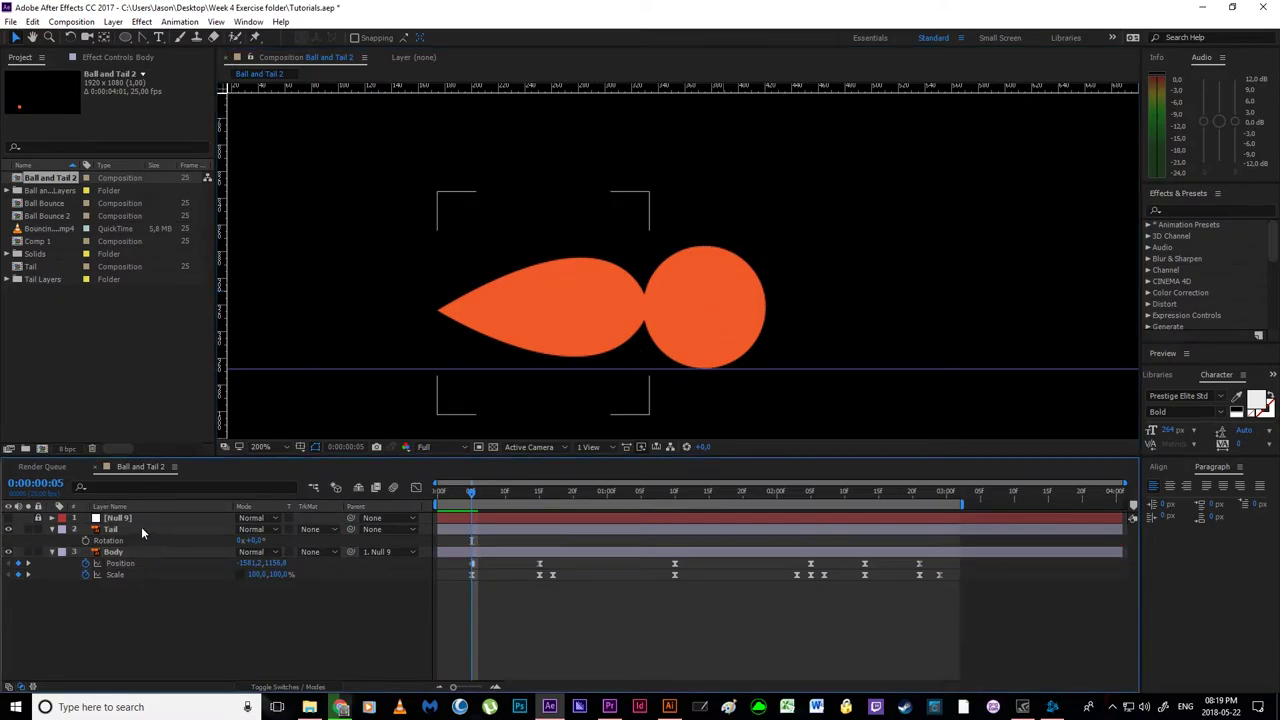
left_click(141, 528)
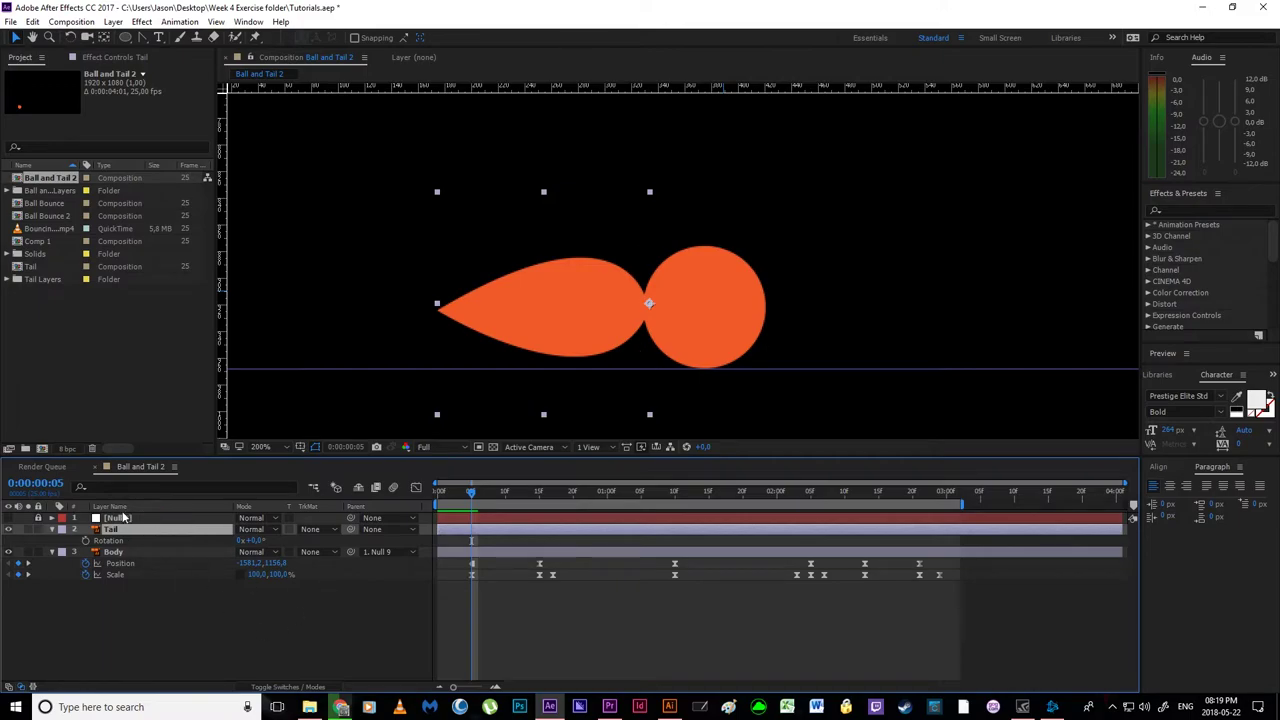
key("p")
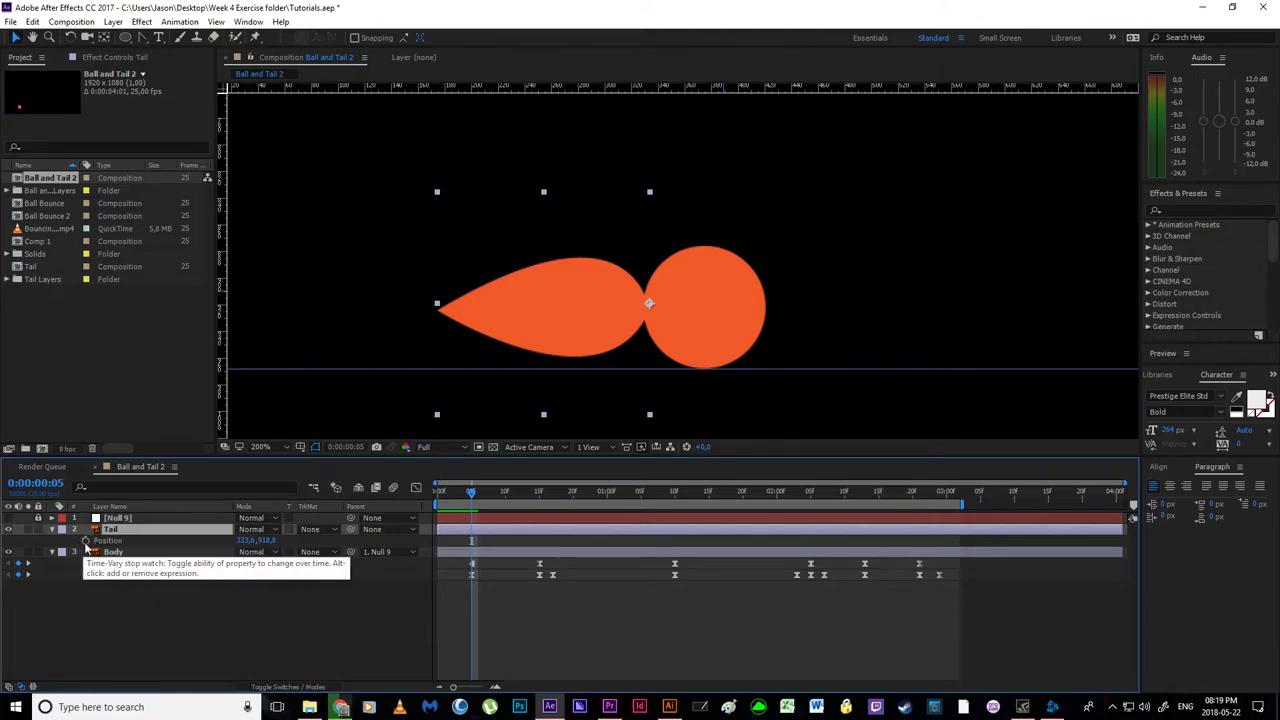
left_click(86, 542, "alt")
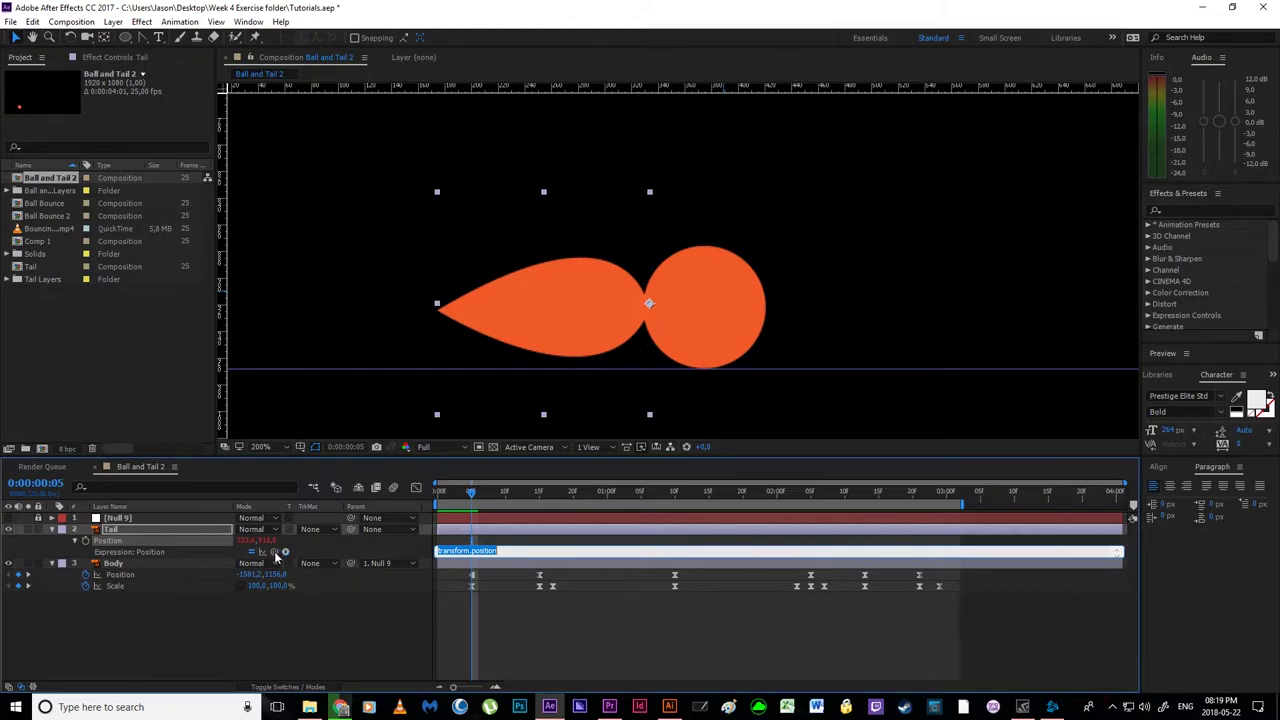
left_click_drag(276, 554, 123, 580)
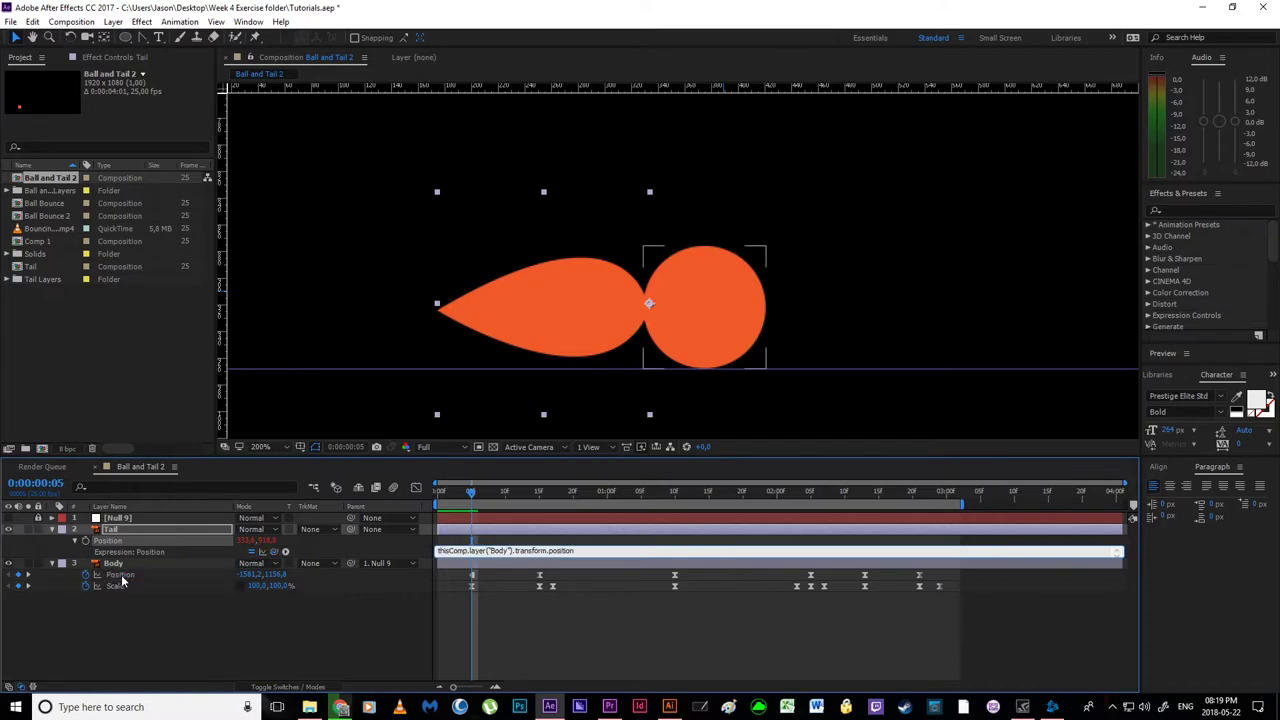
left_click(521, 630)
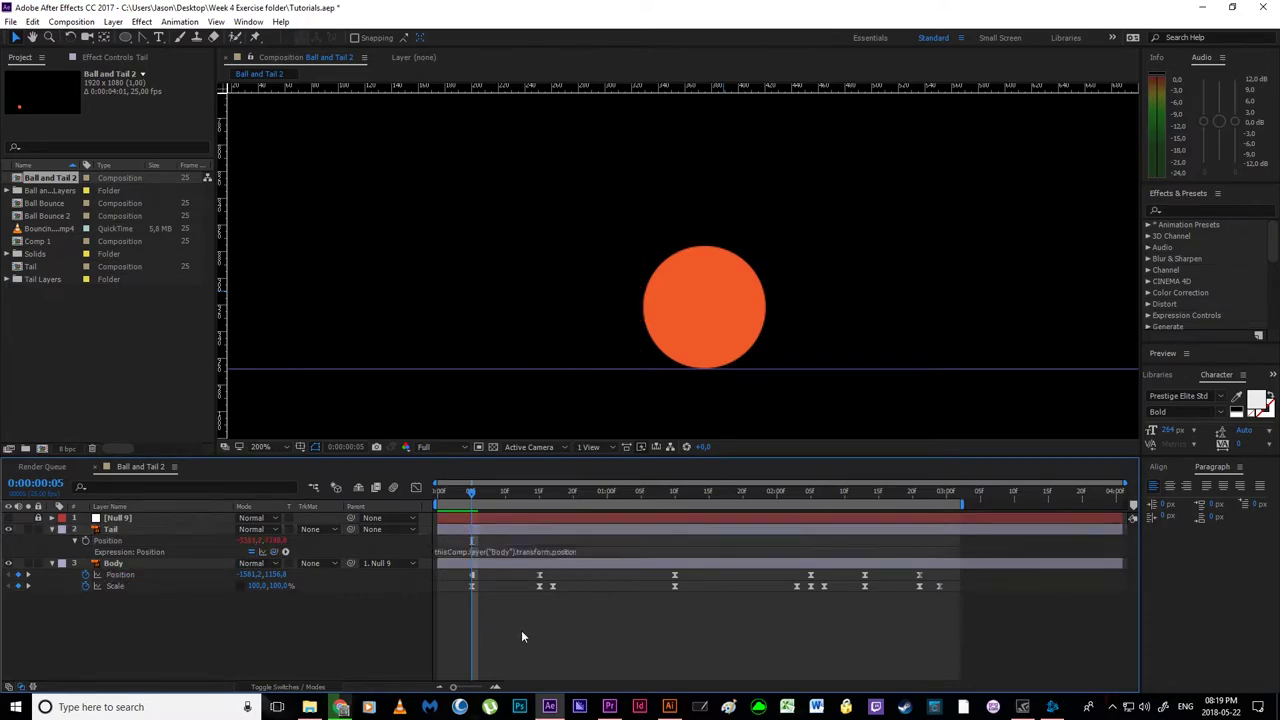
- Locate the displaced Tail layer outside the composition and scrub to check how it follows the body
scroll(574, 332, "down", 10)
scroll(575, 339, "up", 4)
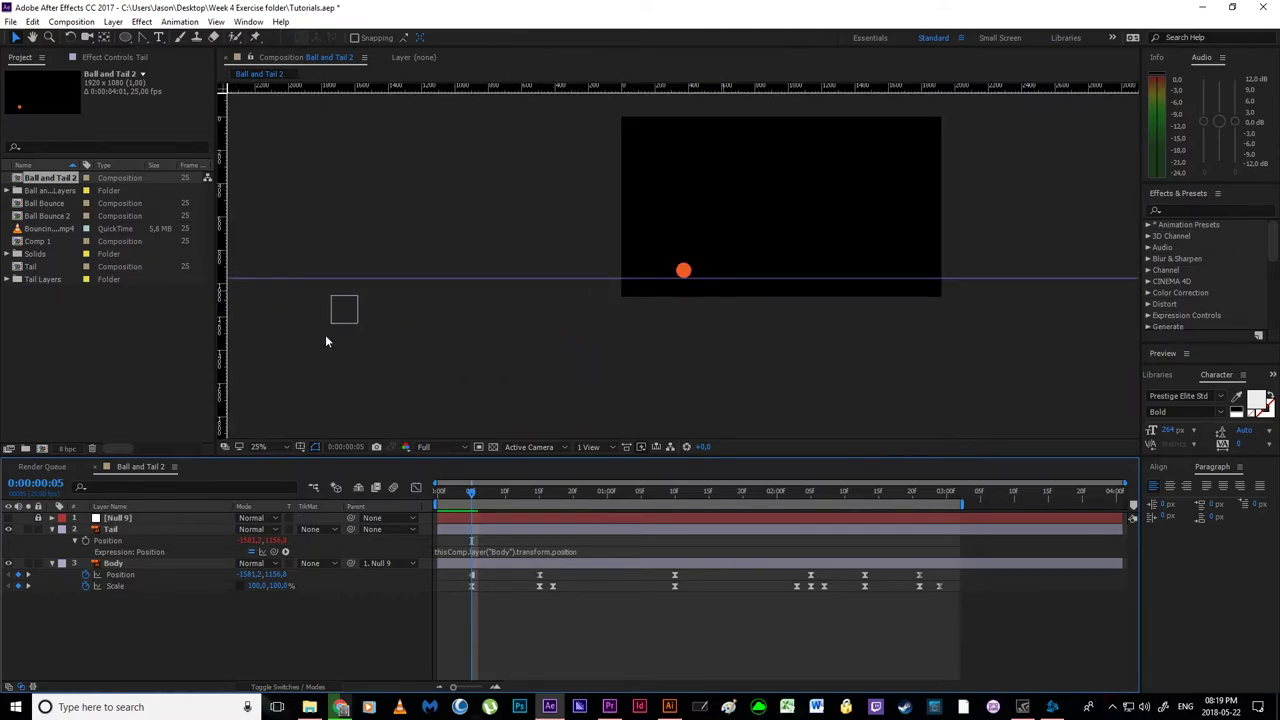
left_click_drag(473, 496, 473, 572)
- Set the Tail layer's Anchor Point to about -4743, 858 so the tail touches the ball's side
left_click(100, 527)
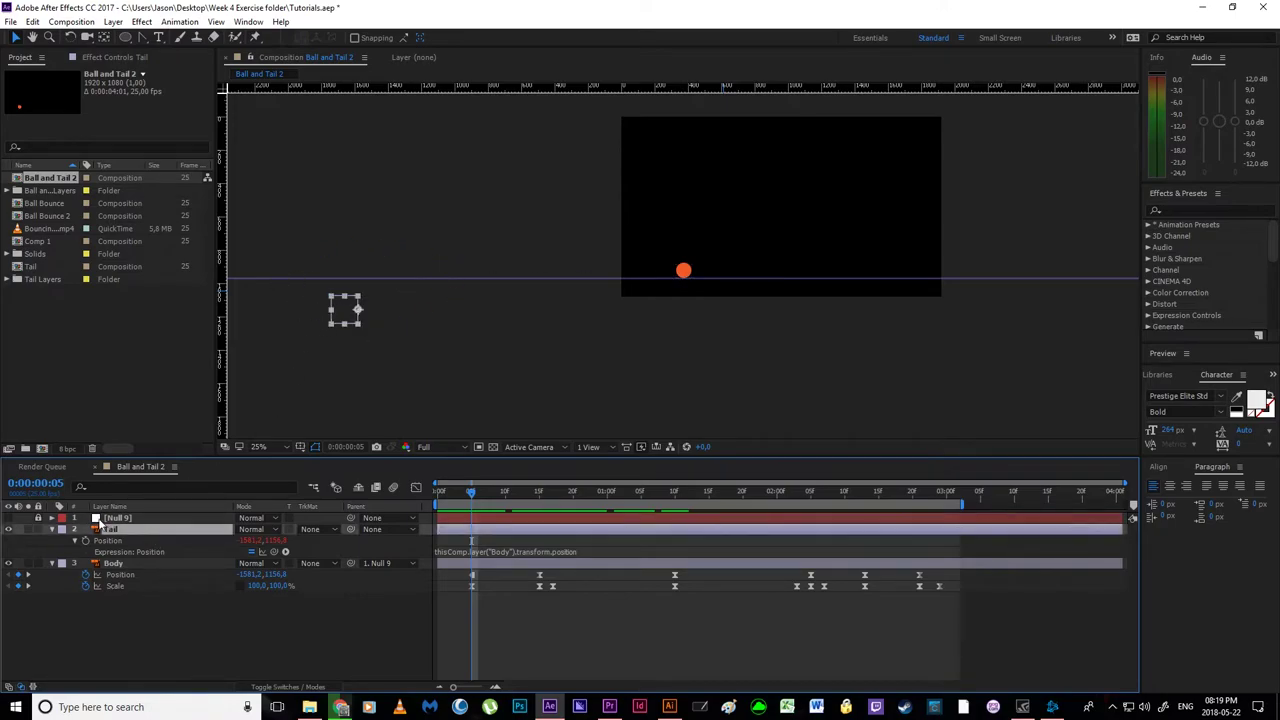
left_click(54, 531)
left_click(54, 531)
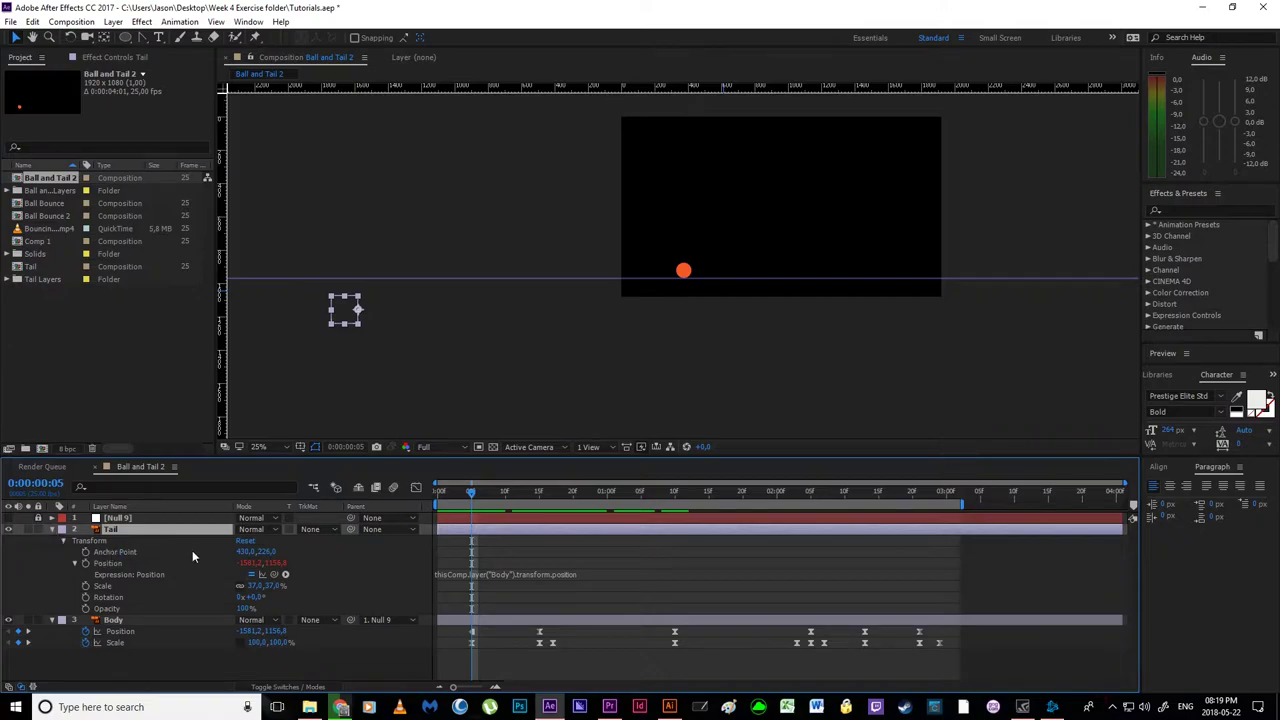
left_click_drag(248, 552, 296, 565)
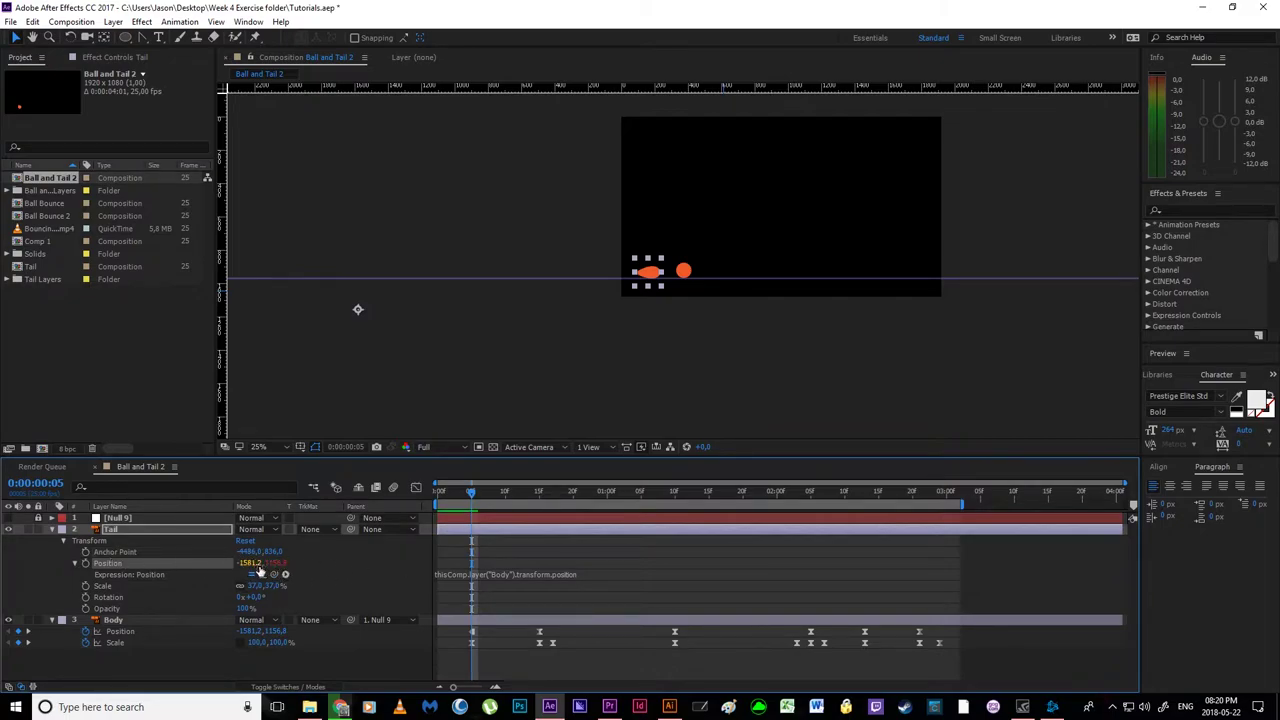
left_click_drag(250, 552, 100, 552)
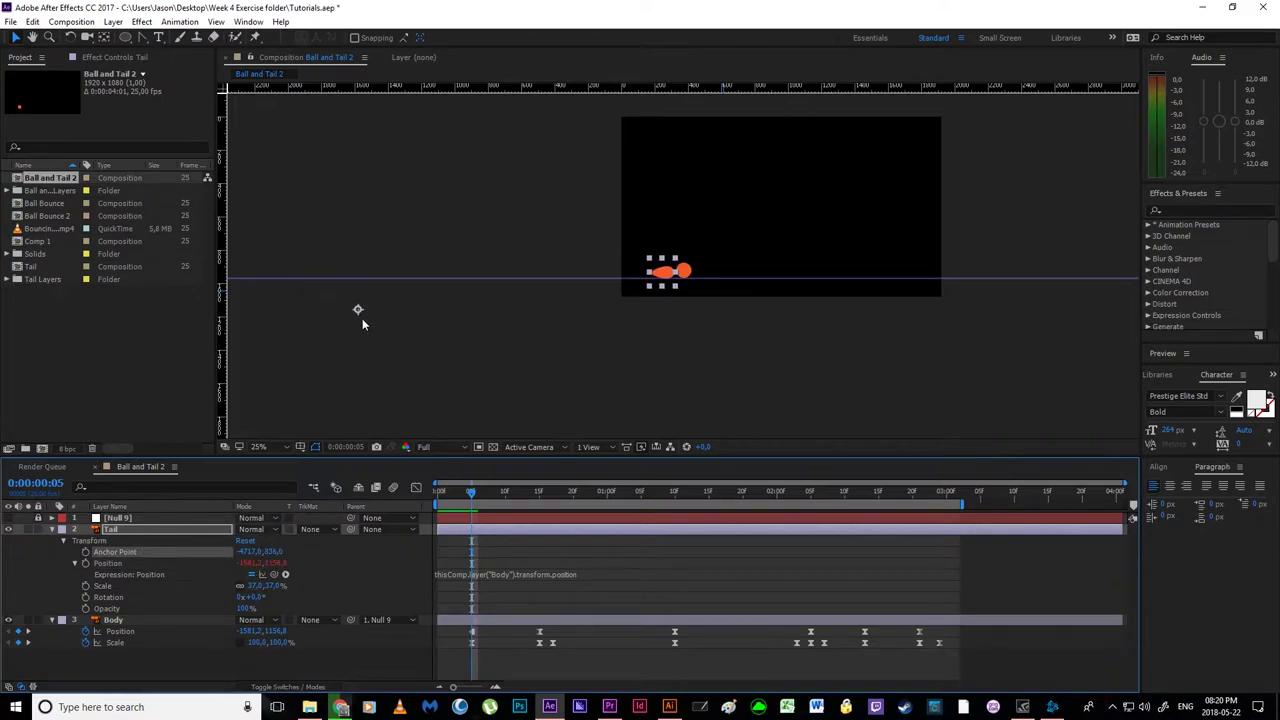
scroll(378, 307, "up", 6)
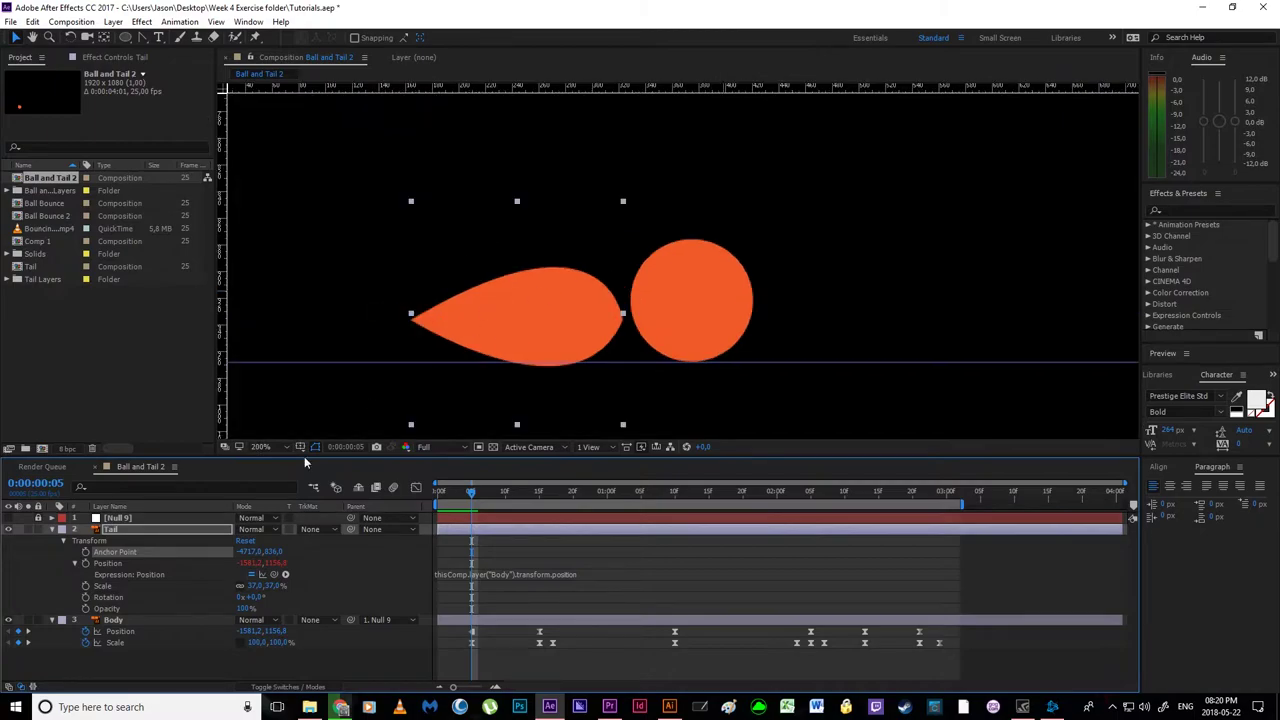
left_click_drag(255, 553, 302, 549)
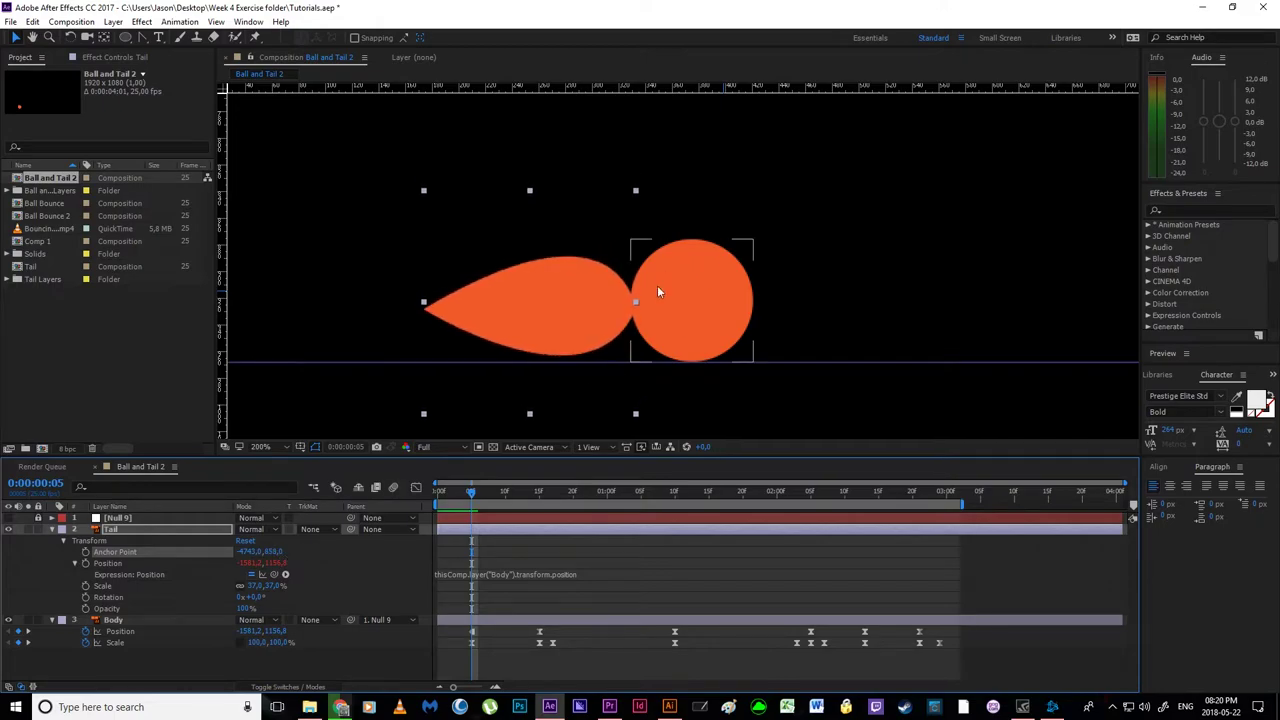
- View the whole composition and scrub the jump to check the tail's attachment to the ball
scroll(524, 278, "down", 8)
scroll(518, 281, "up", 4)
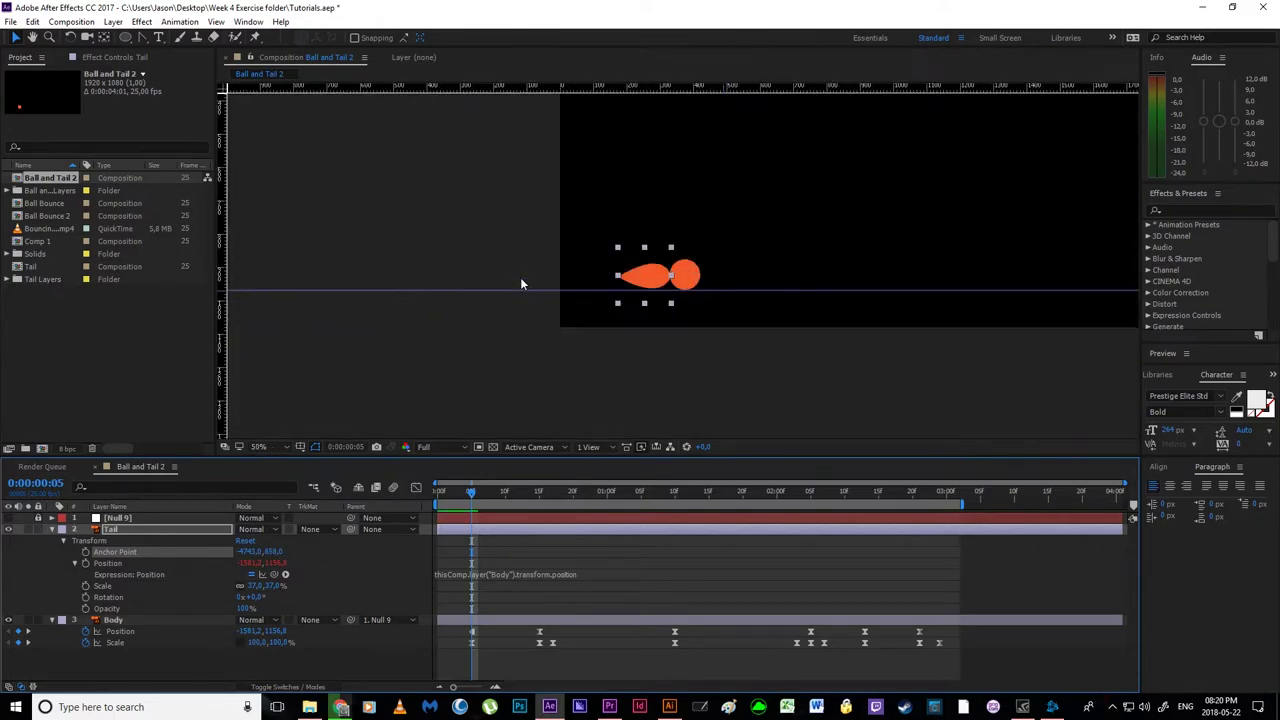
scroll(520, 279, "down", 2)
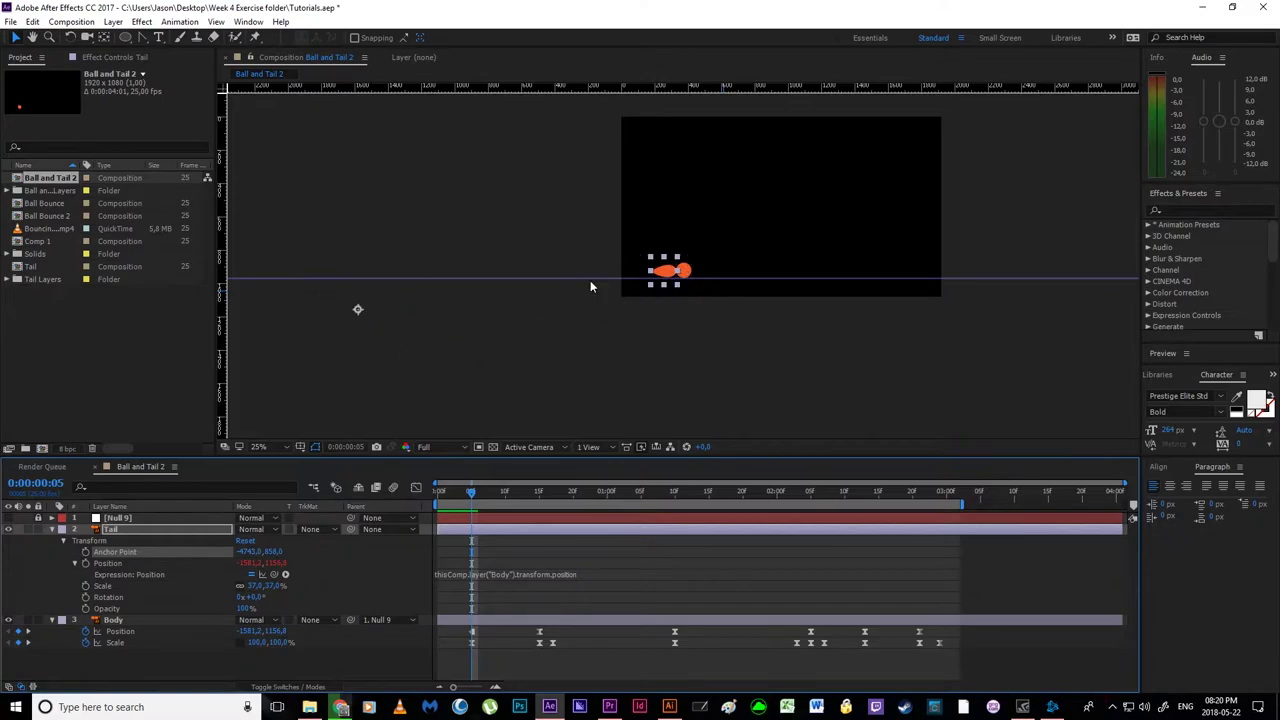
left_click_drag(480, 503, 321, 584)
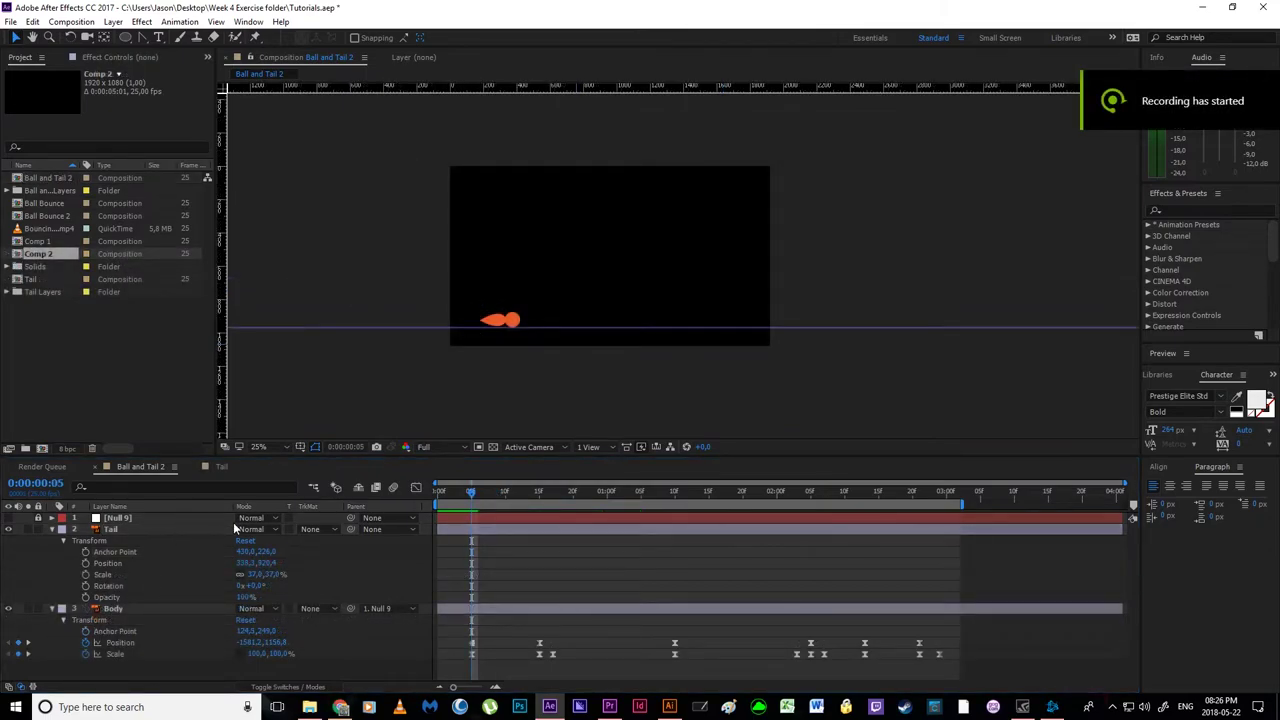
- Give the Tail layer's Position the expression thisComp.layer("Body").transform.position at 0:00:00:05
left_click(86, 563, "alt")
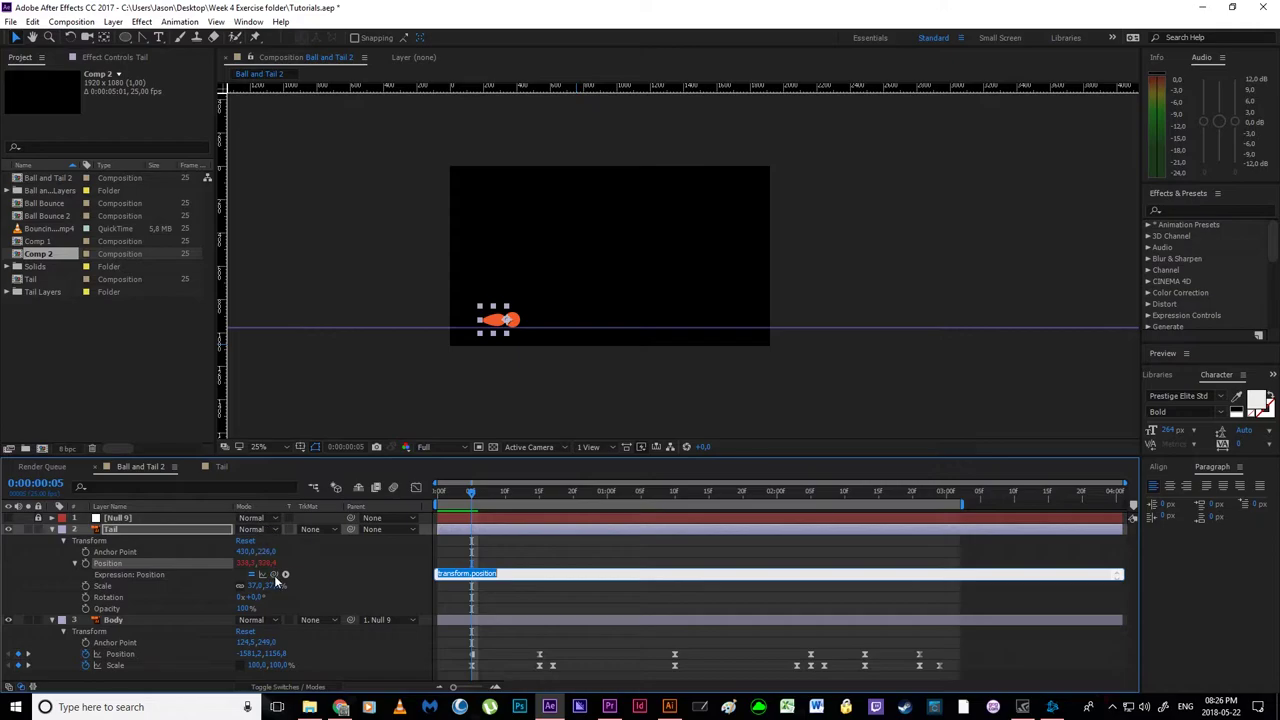
left_click_drag(275, 577, 153, 655)
left_click(519, 612)
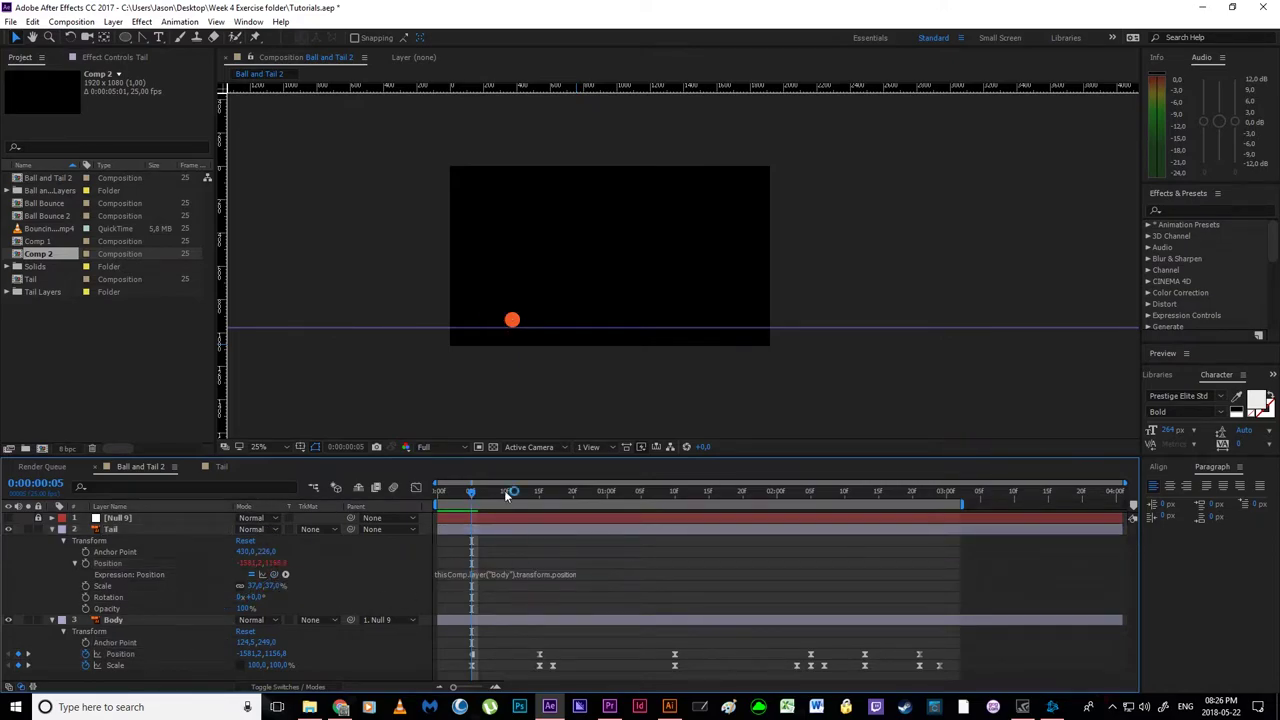
- Undo the Tail layer's Position expression and copy the Tail and Body layers into a new 1920 x 1080, 25 fps composition
key("comma")
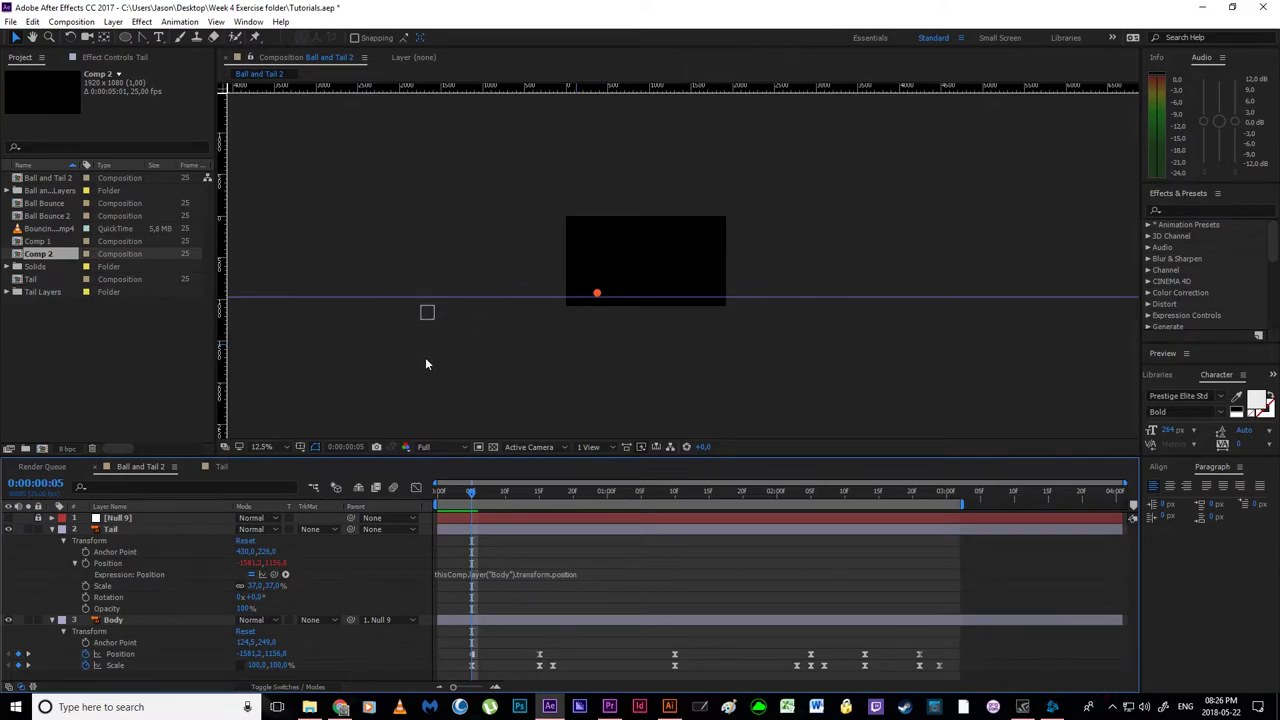
key("ctrl+z")
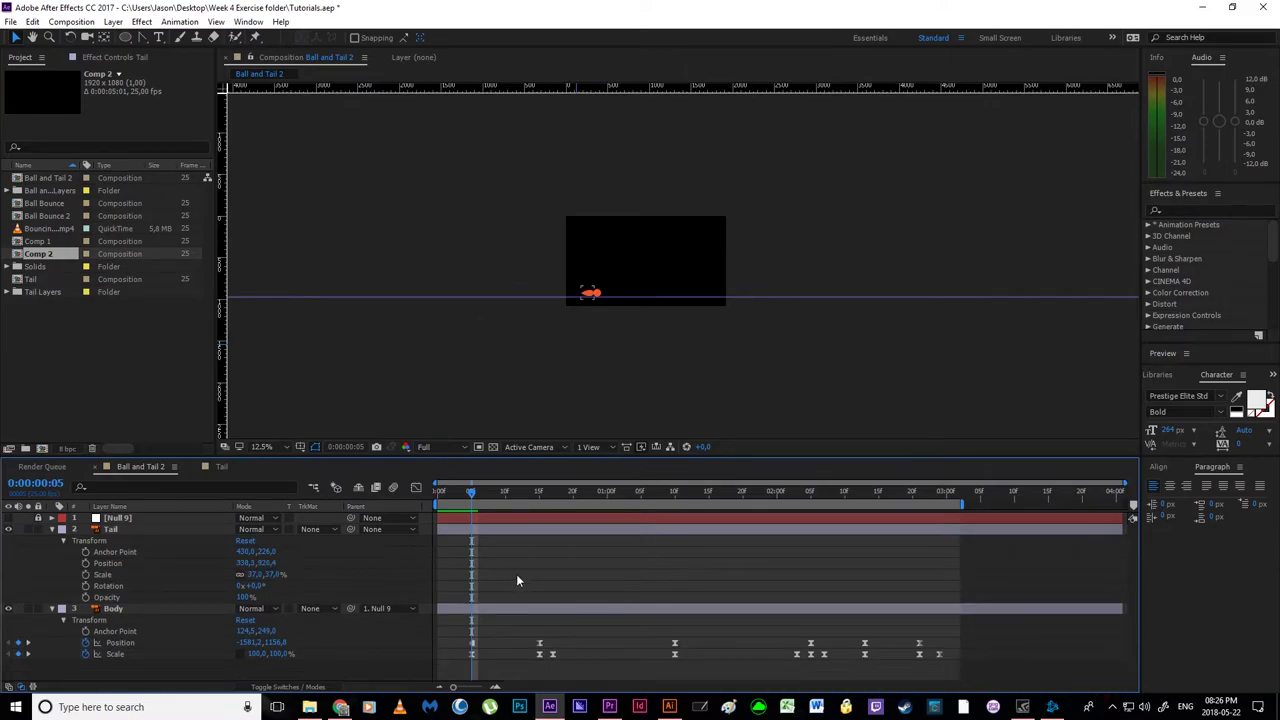
left_click(495, 529)
left_click(507, 608, "ctrl")
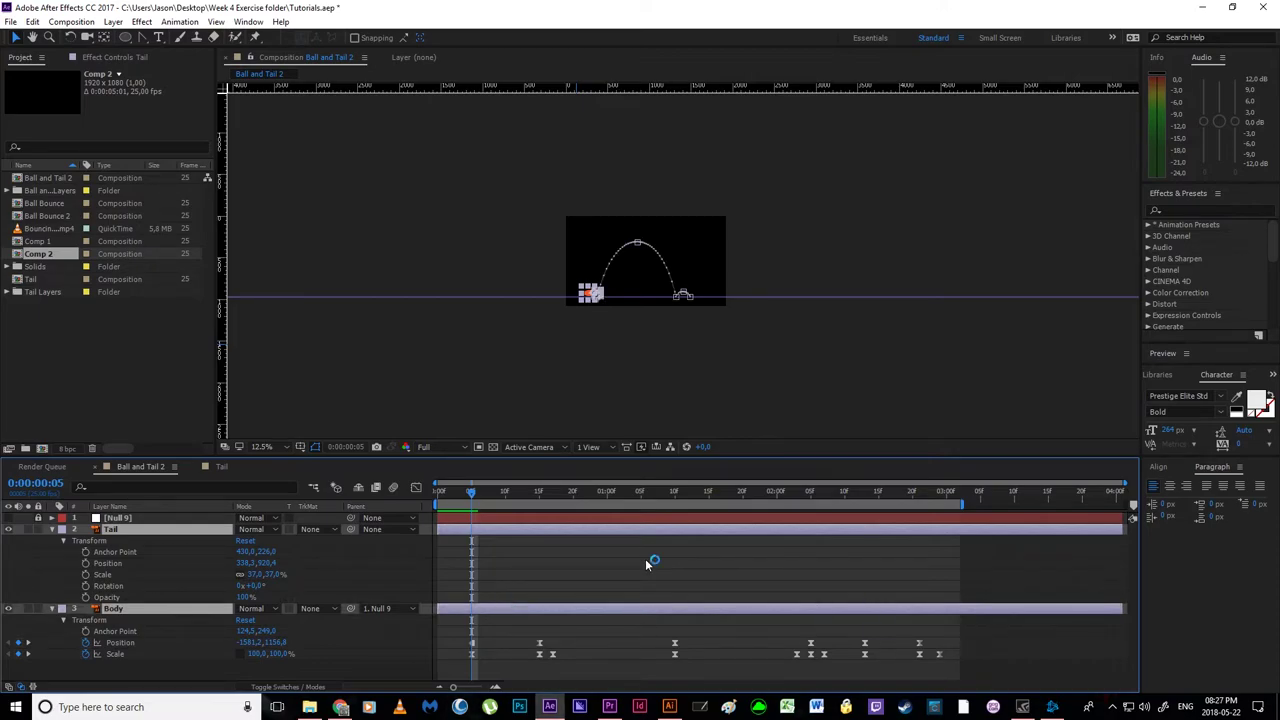
key("ctrl+n")
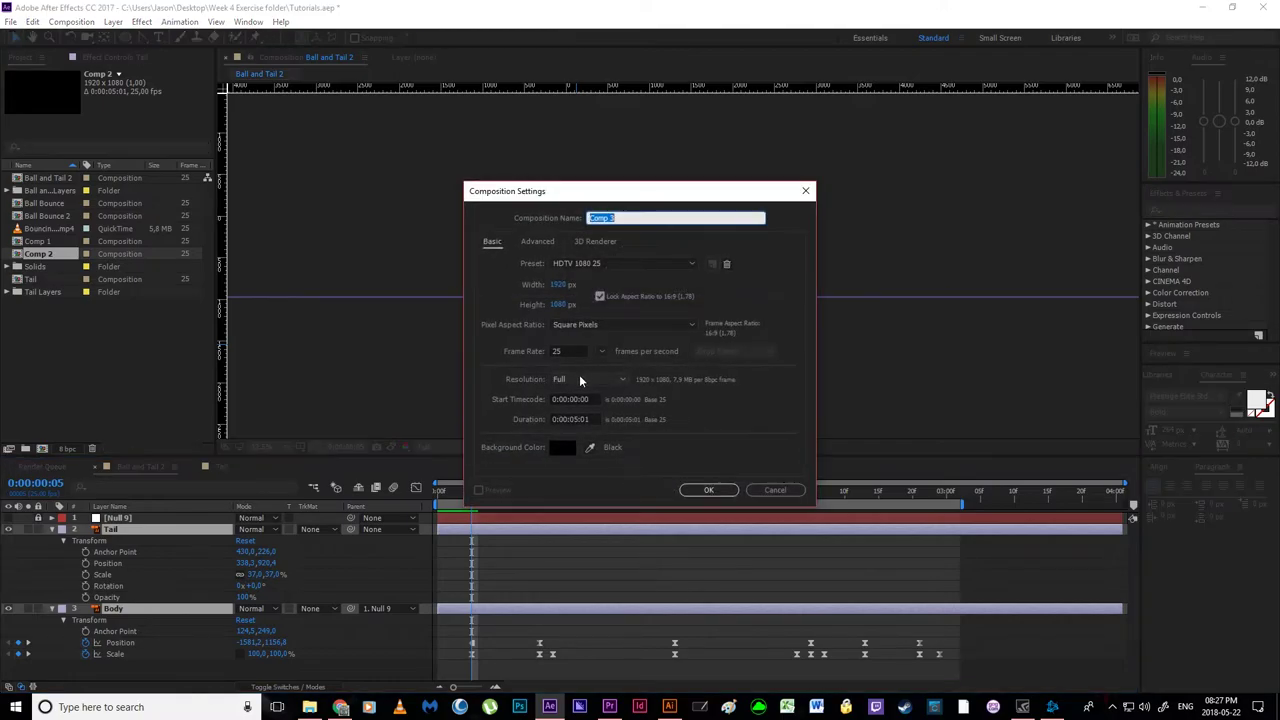
left_click(704, 489)
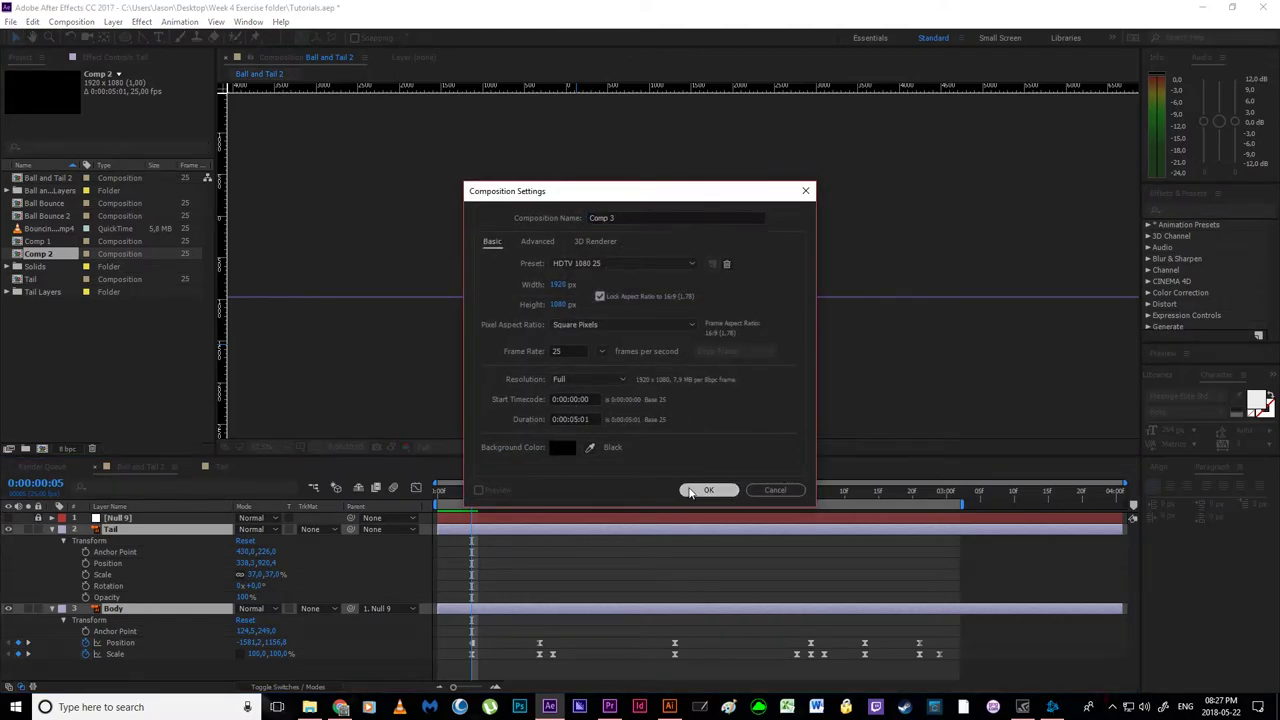
key("ctrl+v")
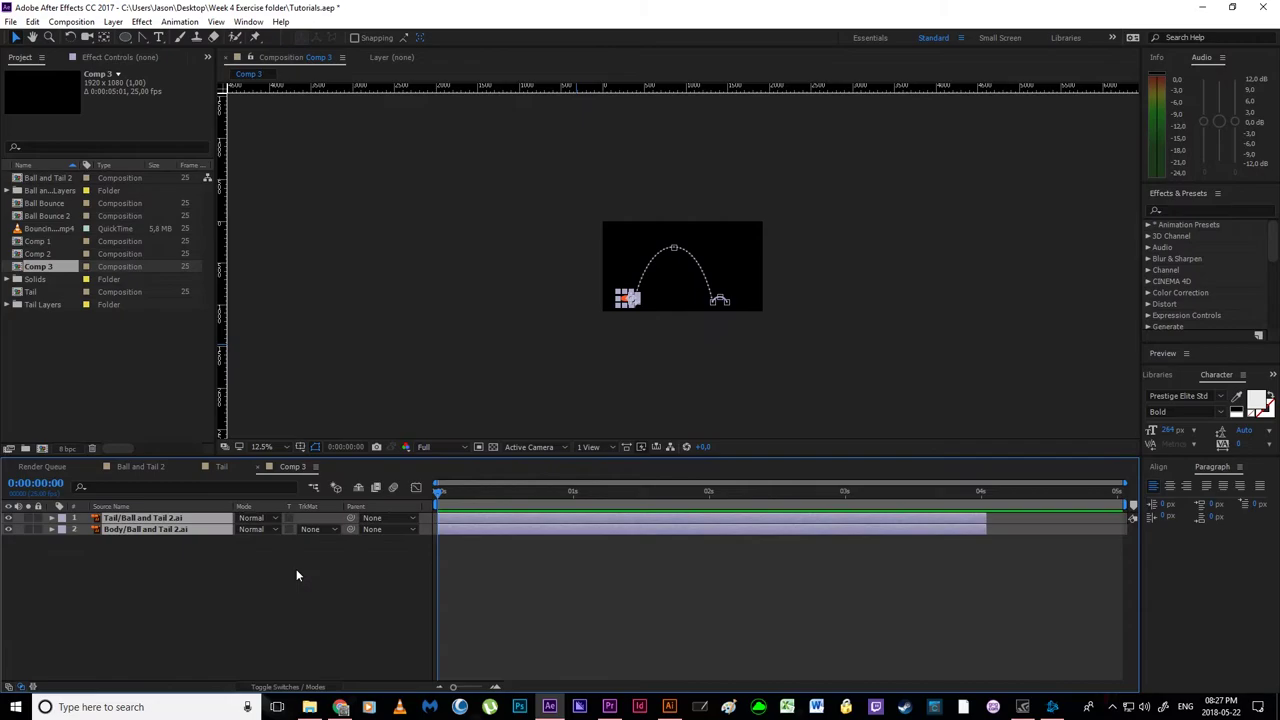
- Play back the new composition to check the motion of the pasted Tail and Body layers
left_click(297, 570)
key("space")
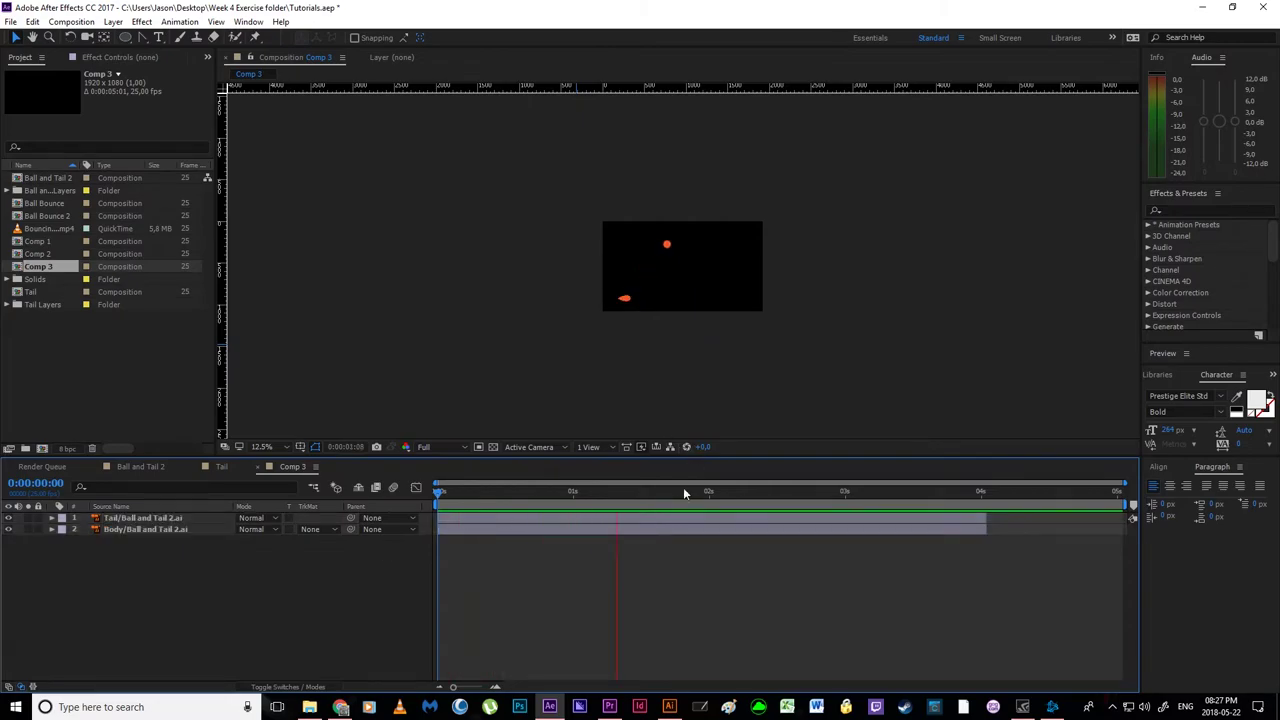
key("space")
- Reveal the Body layer's keyframed Position and Scale and the Tail layer's Position in the new composition
left_click(133, 530)
key("p")
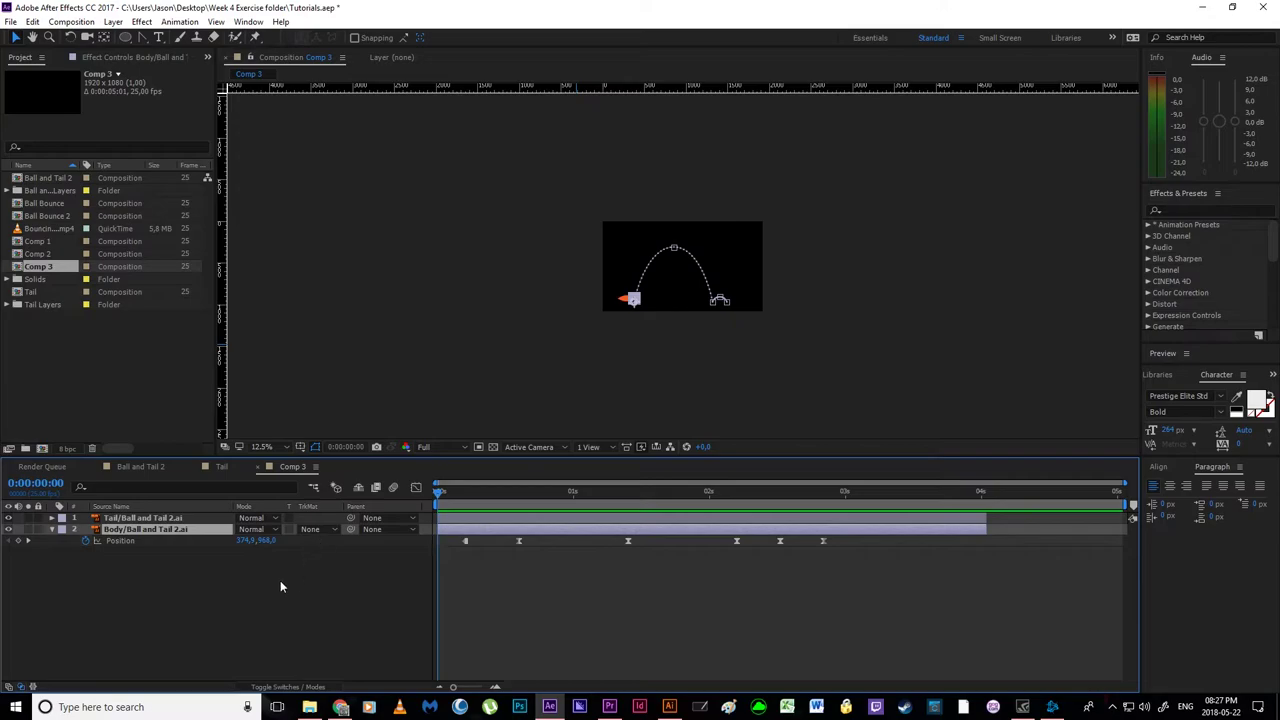
left_click(148, 592)
left_click(150, 530)
key("u")
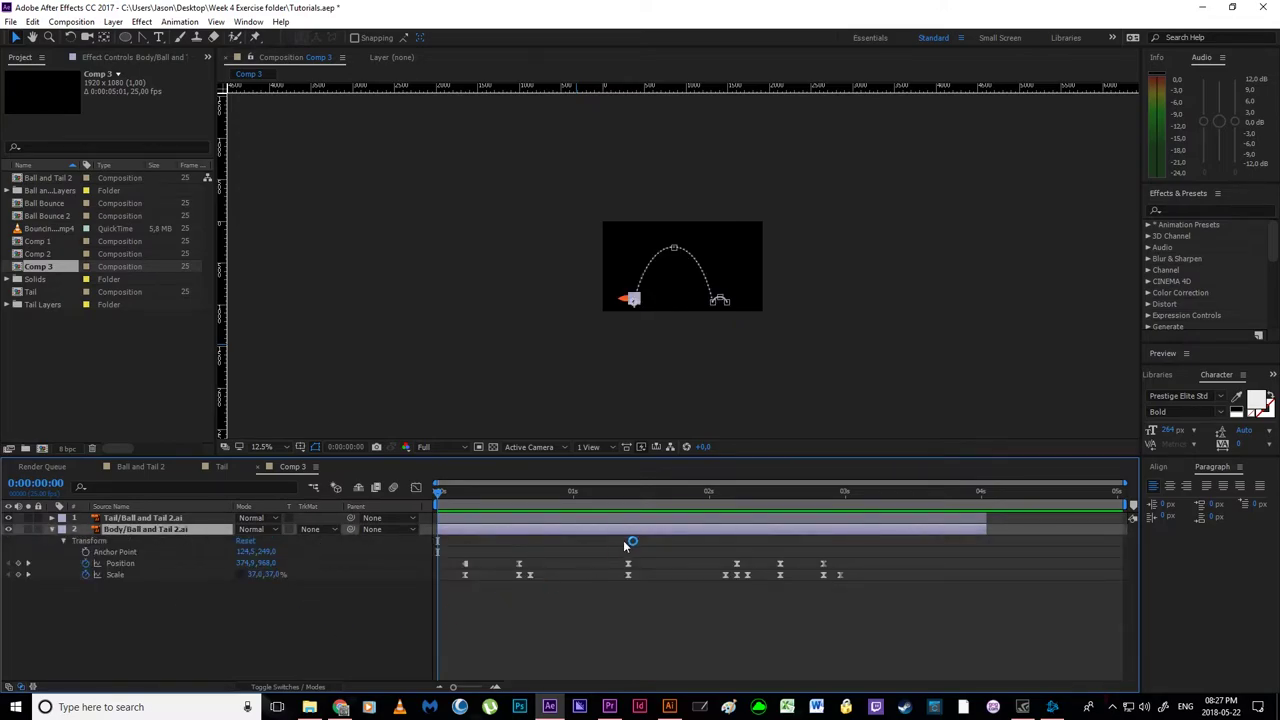
left_click(124, 586)
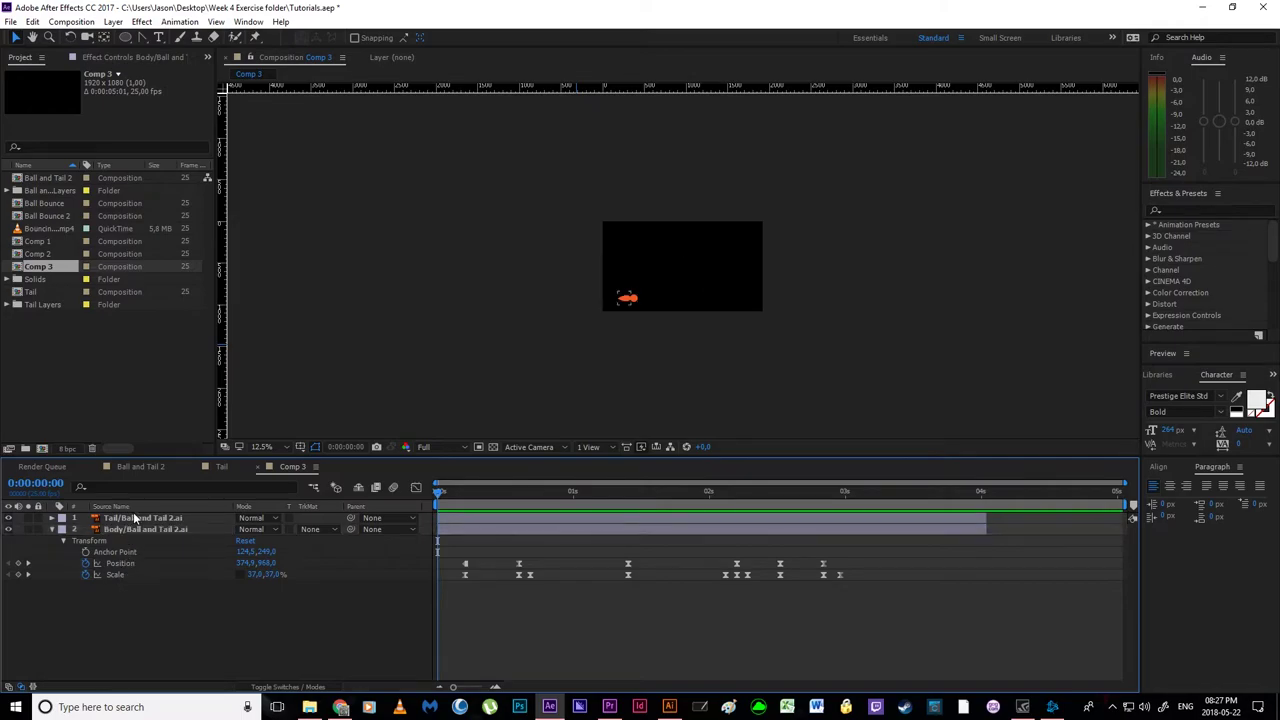
left_click(135, 518)
key("p")
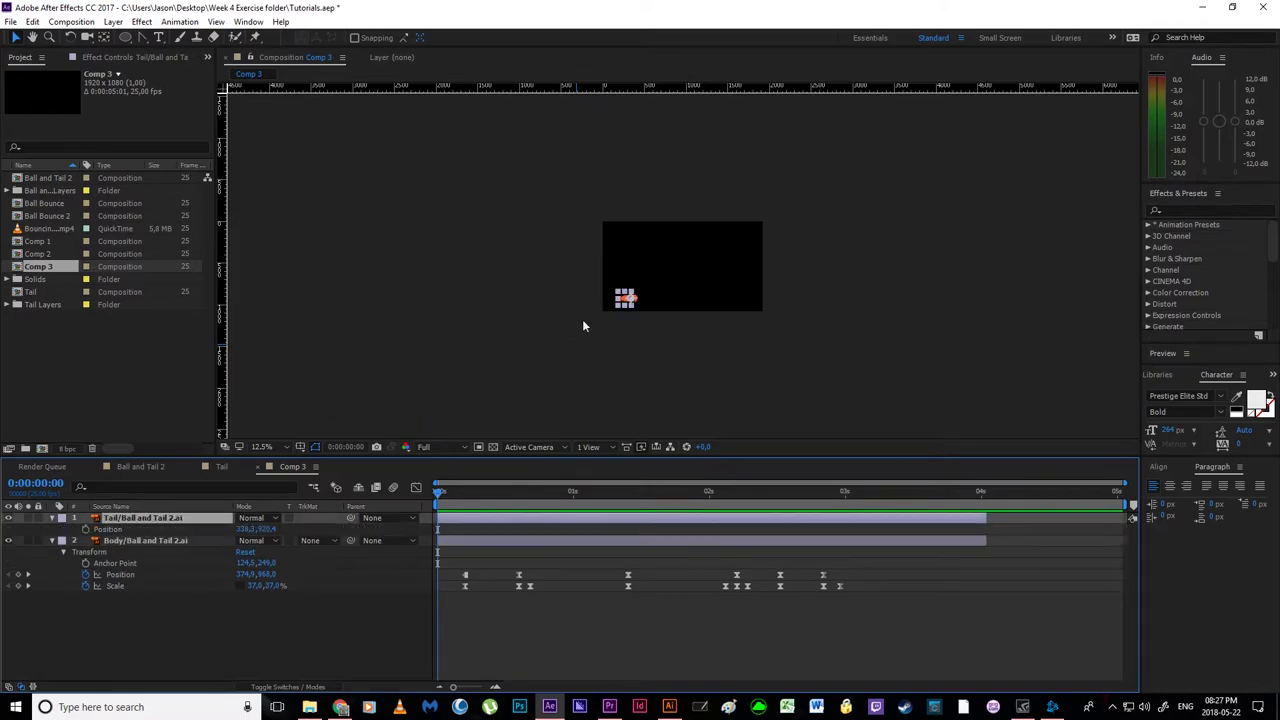
- Link the Tail layer's Position to the Body layer's Position with the expression thisComp.layer("Body").transform.position
scroll(583, 326, "up", 2)
key("space")
left_click_drag(491, 354, 586, 296)
scroll(586, 296, "up", 3)
left_click_drag(423, 411, 615, 250)
scroll(606, 314, "up", 1)
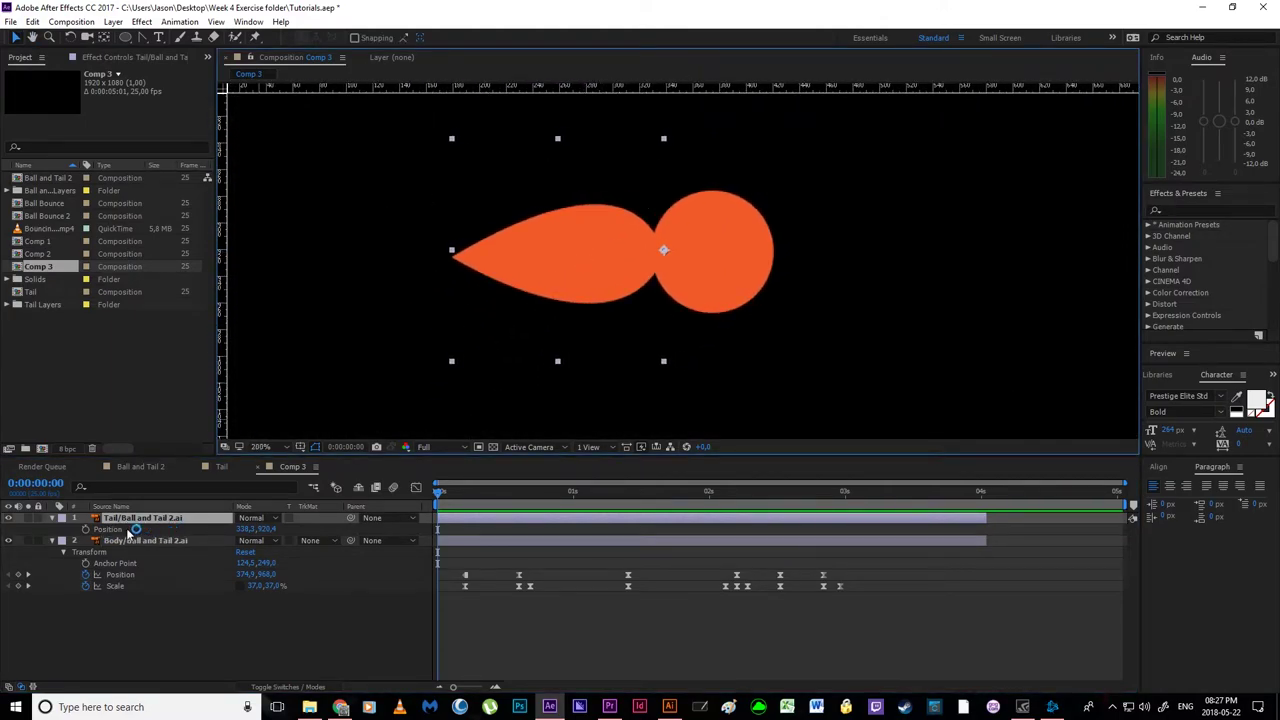
left_click(87, 530, "alt")
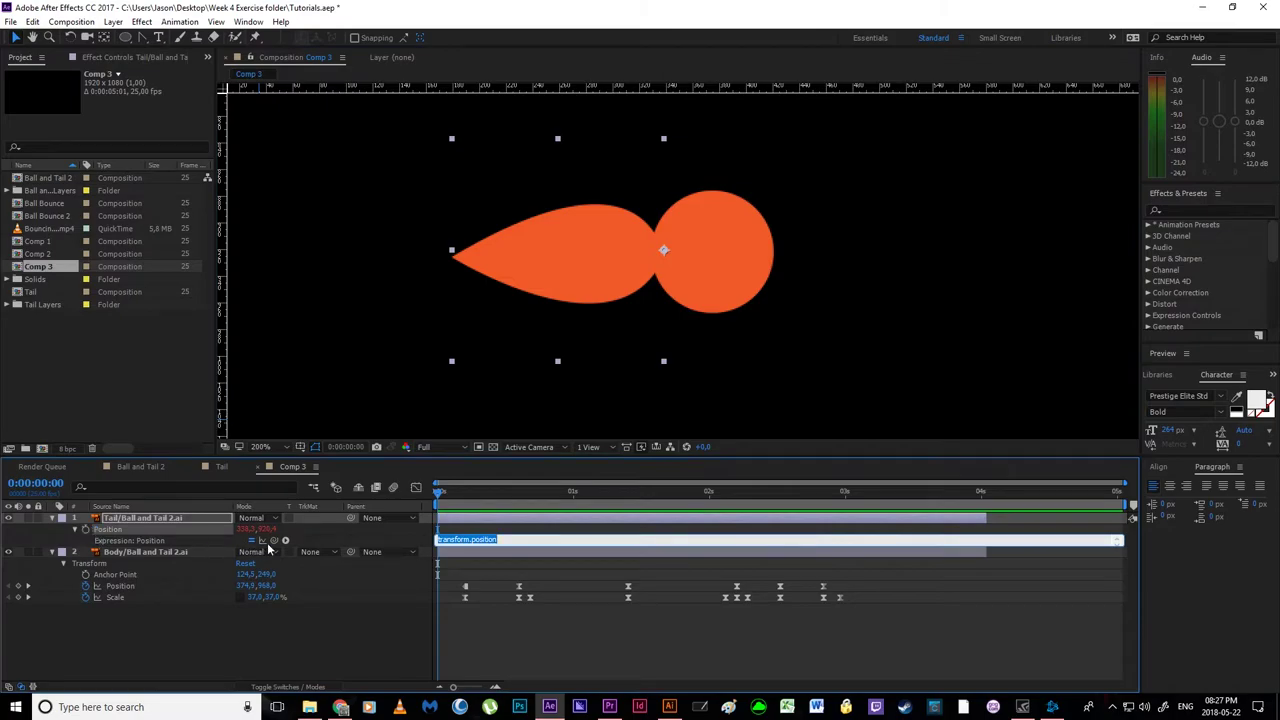
left_click_drag(278, 545, 118, 591)
left_click(271, 646)
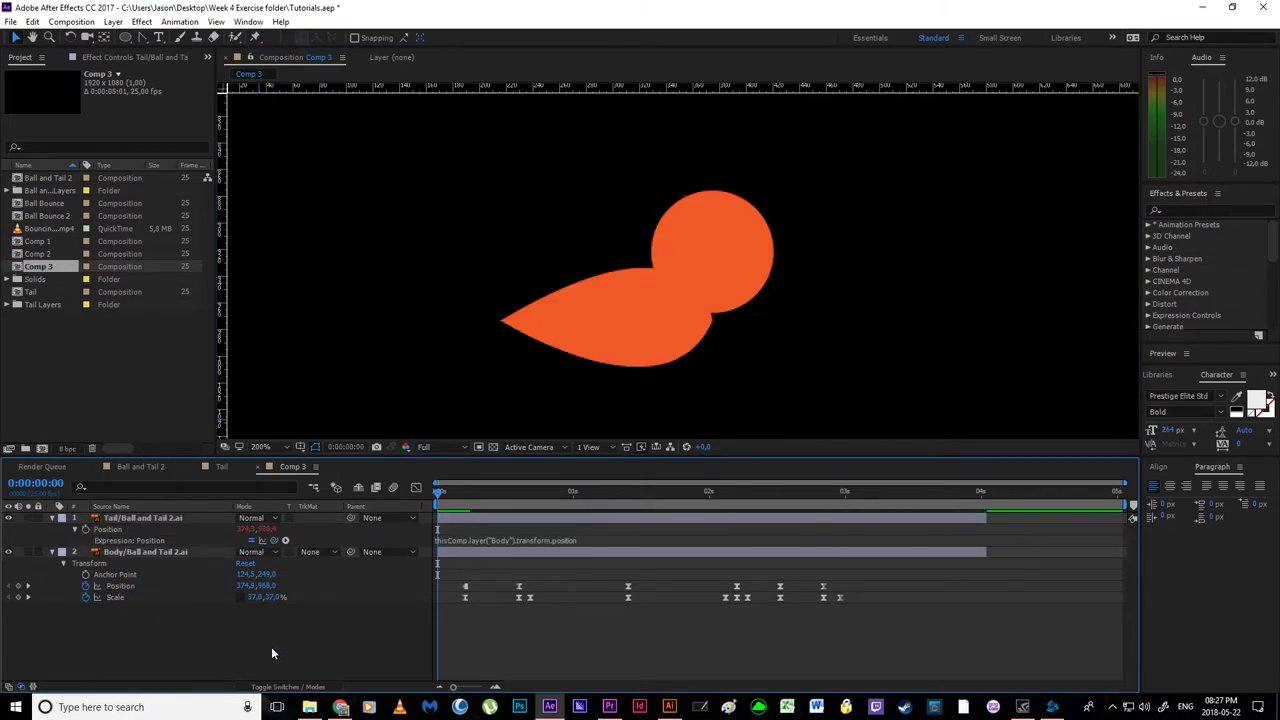
- Set the Tail layer's Anchor Point to about 533, 349 so the tail's rounded end touches the ball's side
left_click(630, 352)
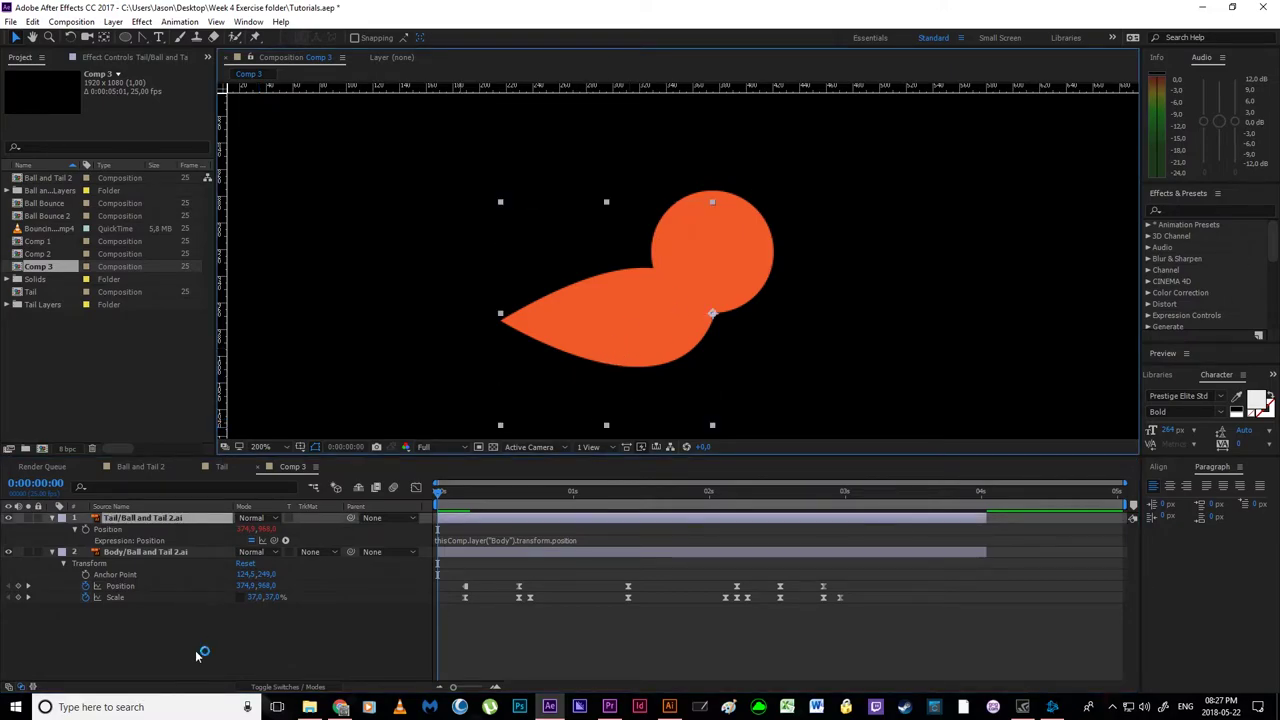
left_click(190, 614)
left_click(171, 517)
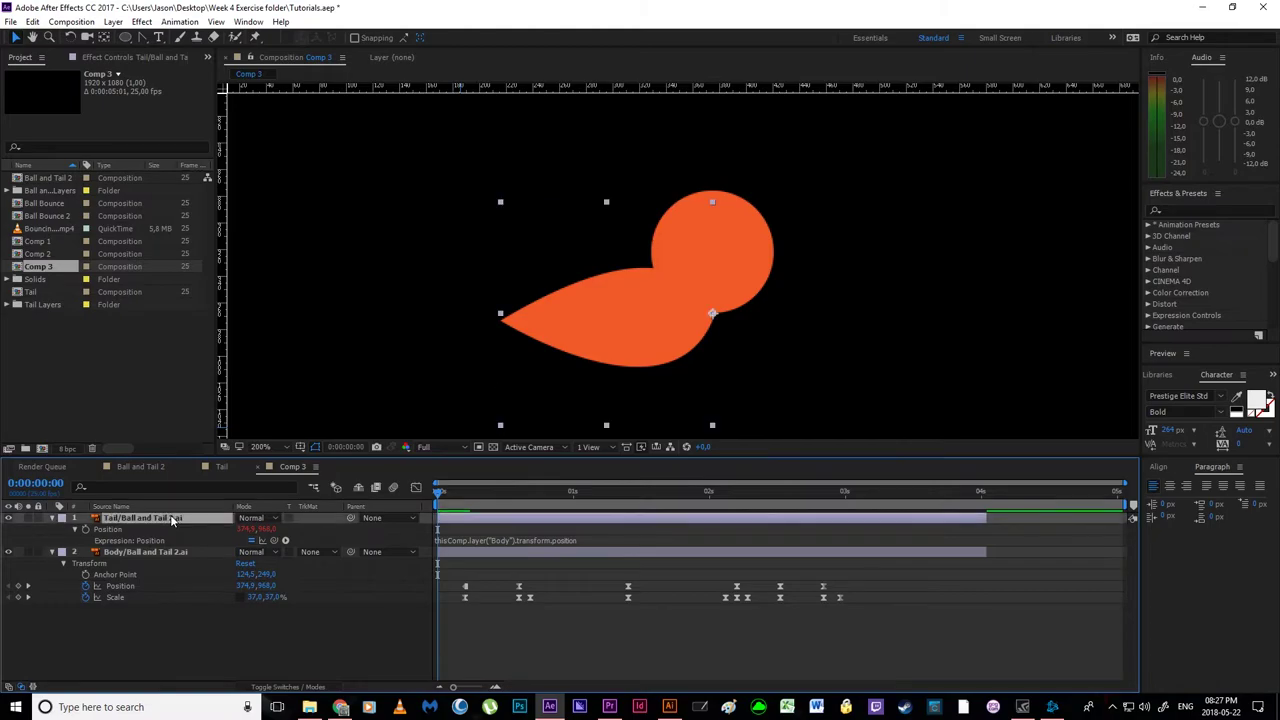
key("shift+a")
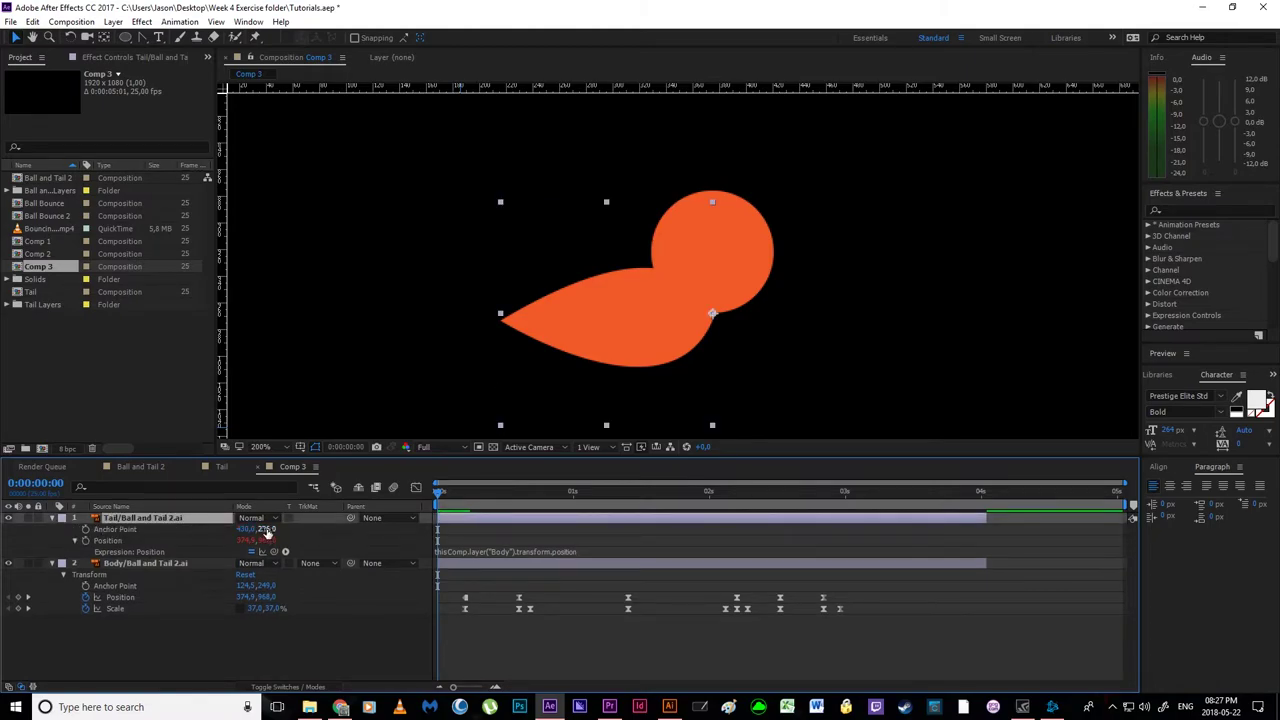
left_click_drag(267, 533, 91, 530)
left_click_drag(266, 529, 315, 531)
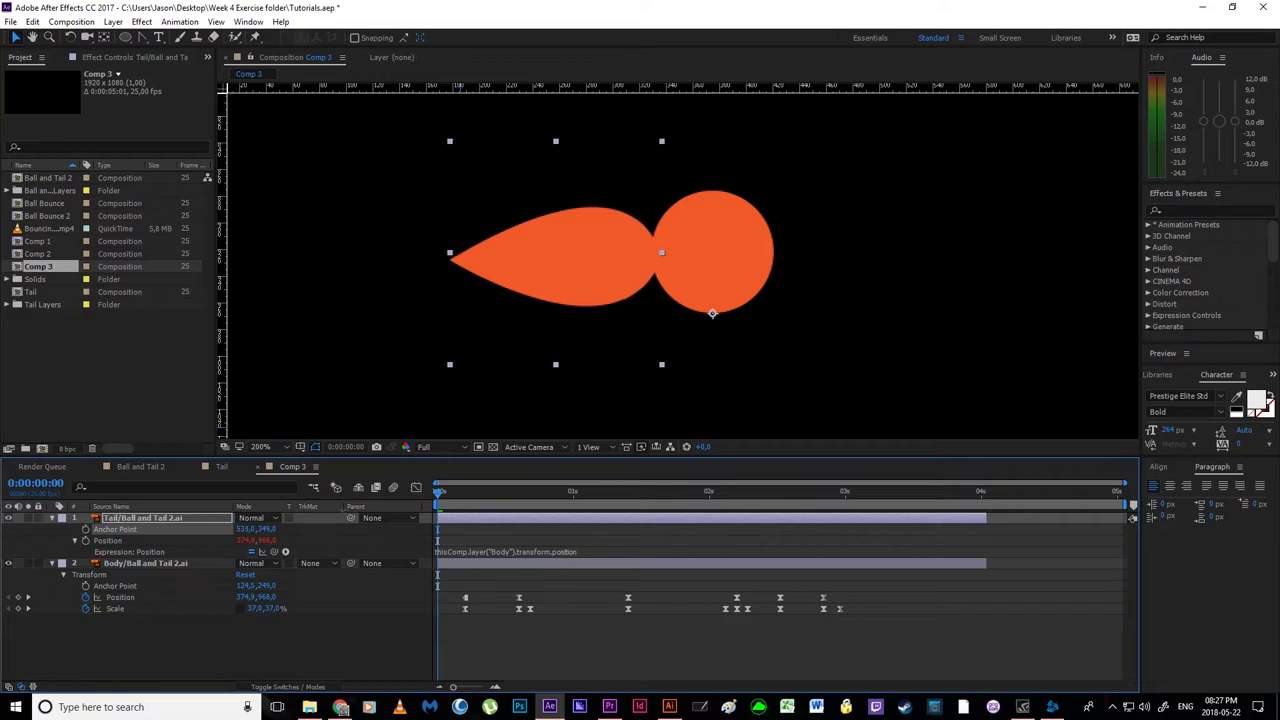
- View the whole composition and play the jump to check that the tail follows the ball
key("comma")
key("comma")
key("comma")
key("comma")
key("comma")
key("comma")
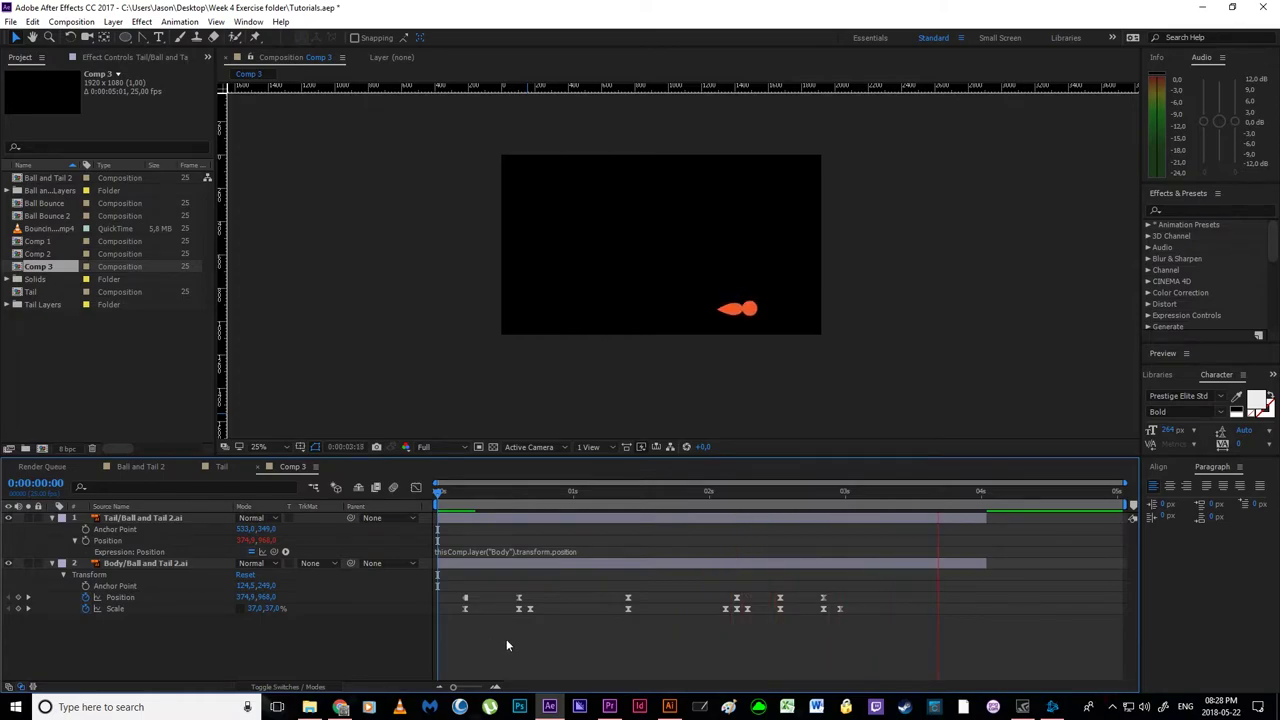
key("space")
- Shorten the work area to end at 0:00:03:04, just after the last bounce, and preview the jump
left_click(980, 490)
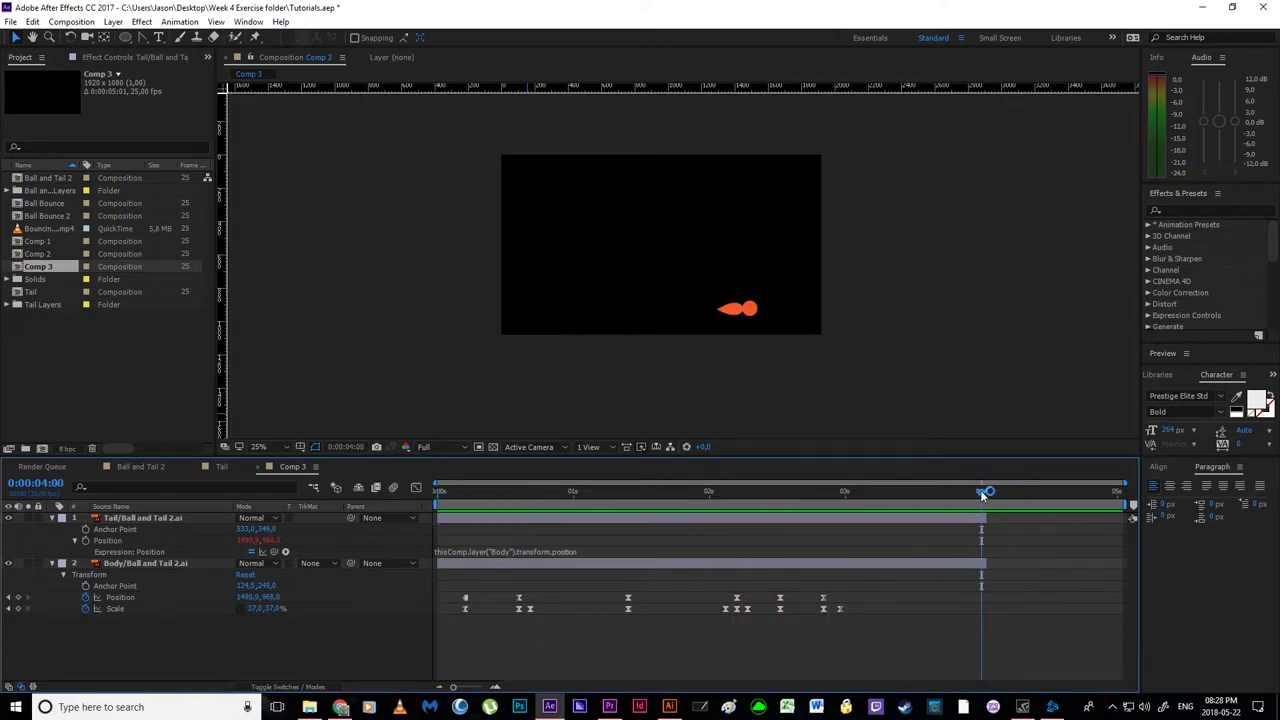
key("n")
left_click_drag(980, 490, 371, 522)
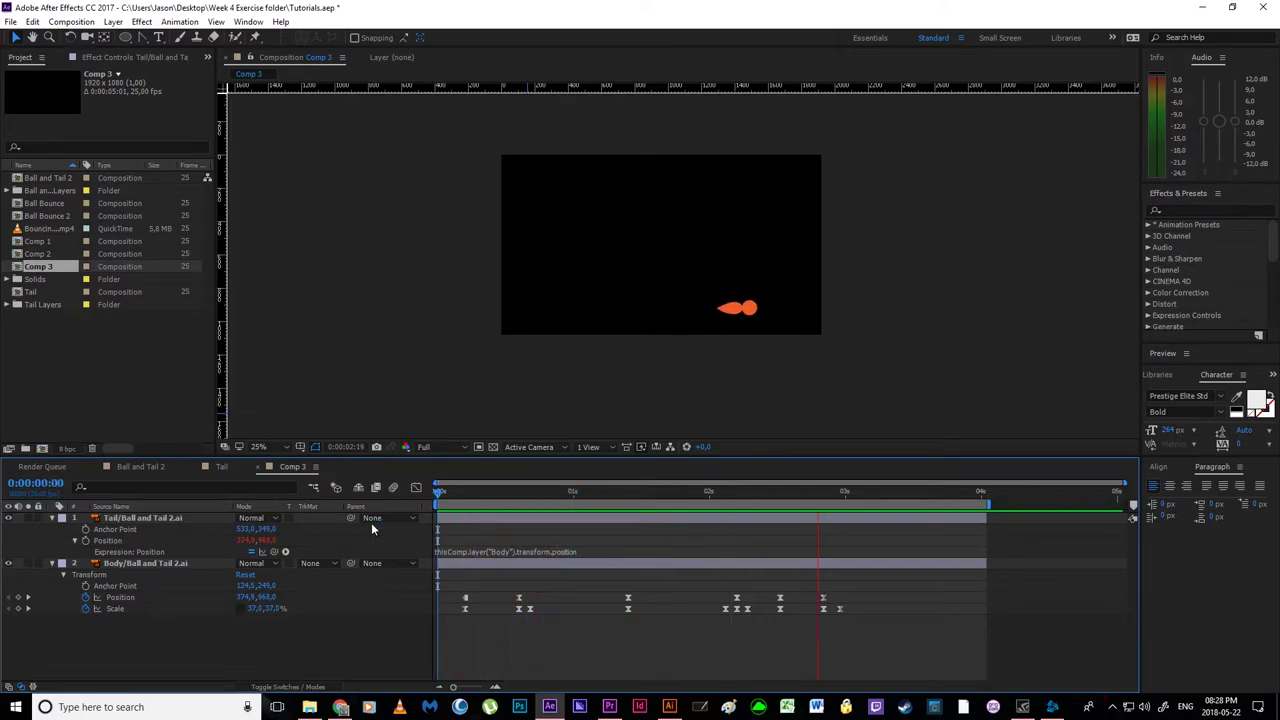
left_click_drag(848, 496, 869, 500)
key("n")
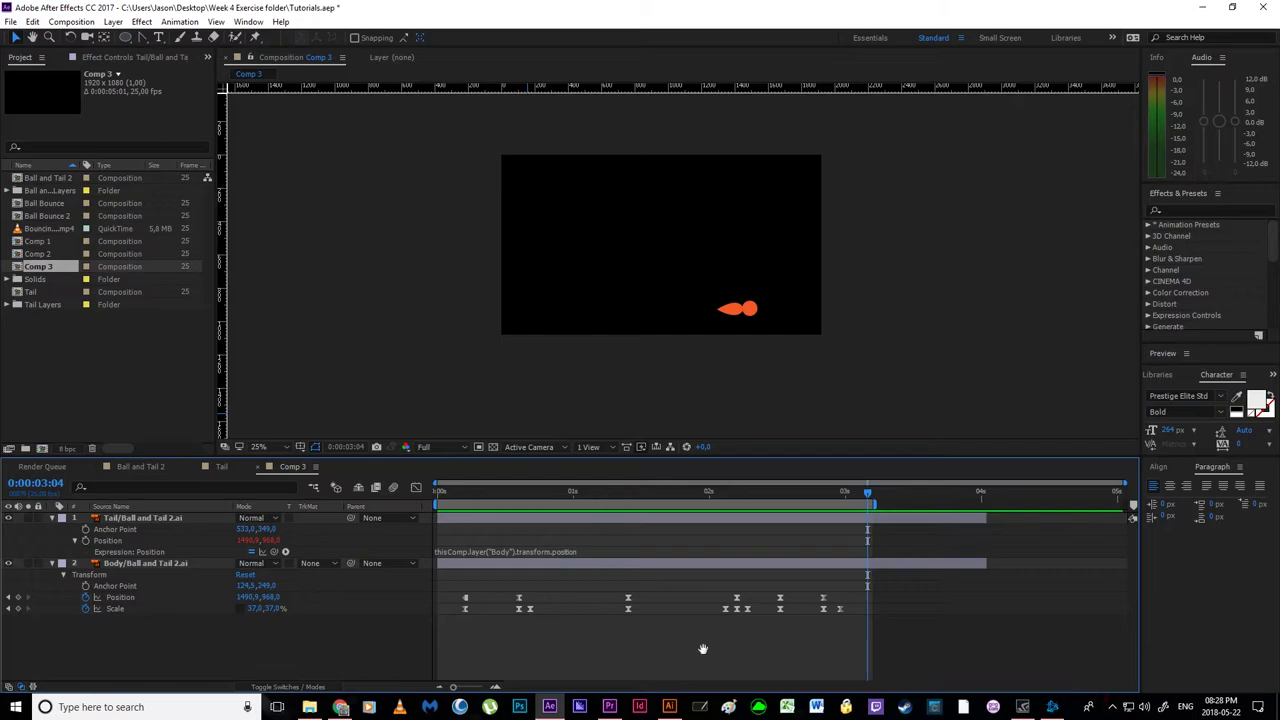
key("space")
- Go to 0:00:00:05, select the Tail layer and activate the Puppet Pin tool with its mesh display turned off
left_click(465, 496)
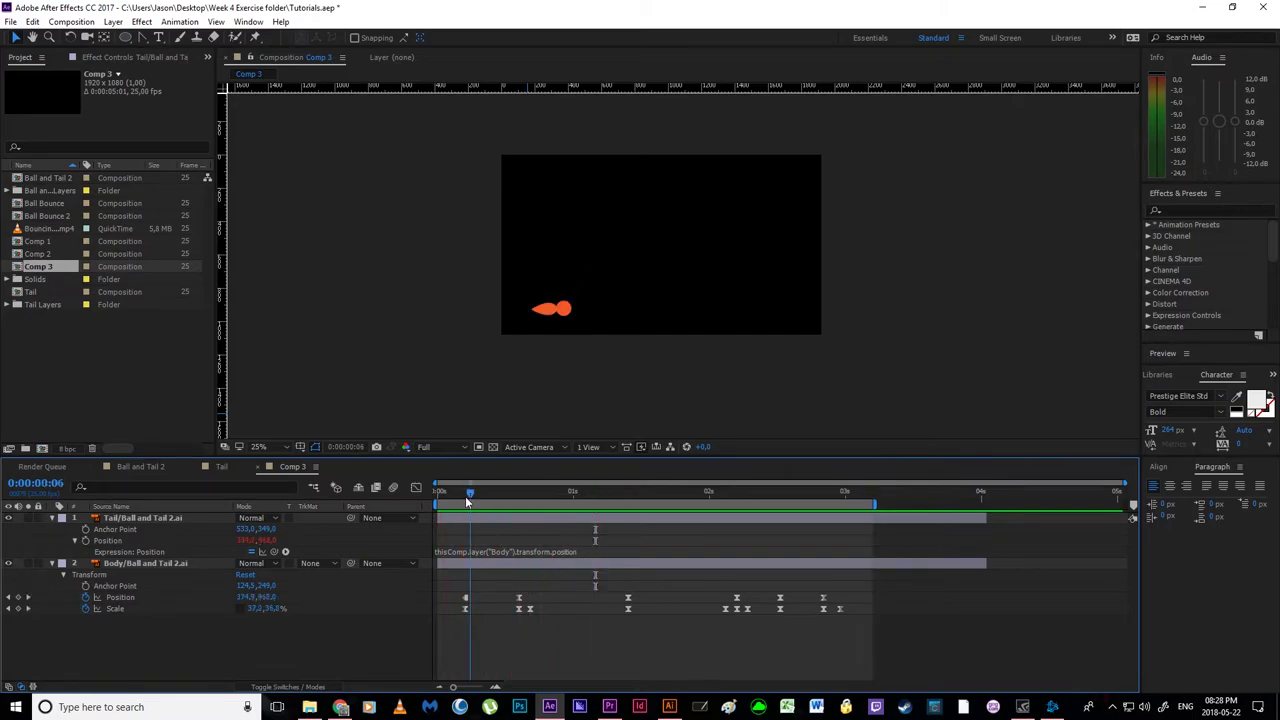
left_click_drag(466, 501, 465, 497)
left_click(496, 686)
key("h")
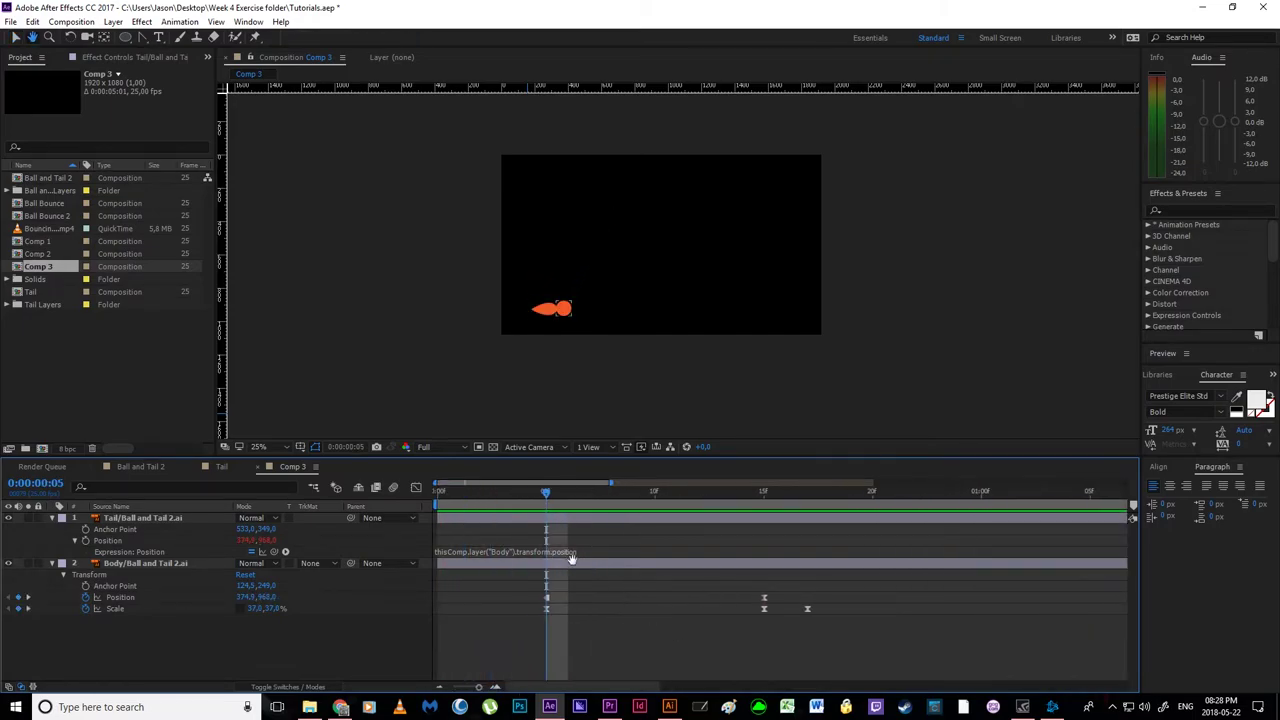
left_click(130, 519)
scroll(516, 376, "up", 3)
key("h")
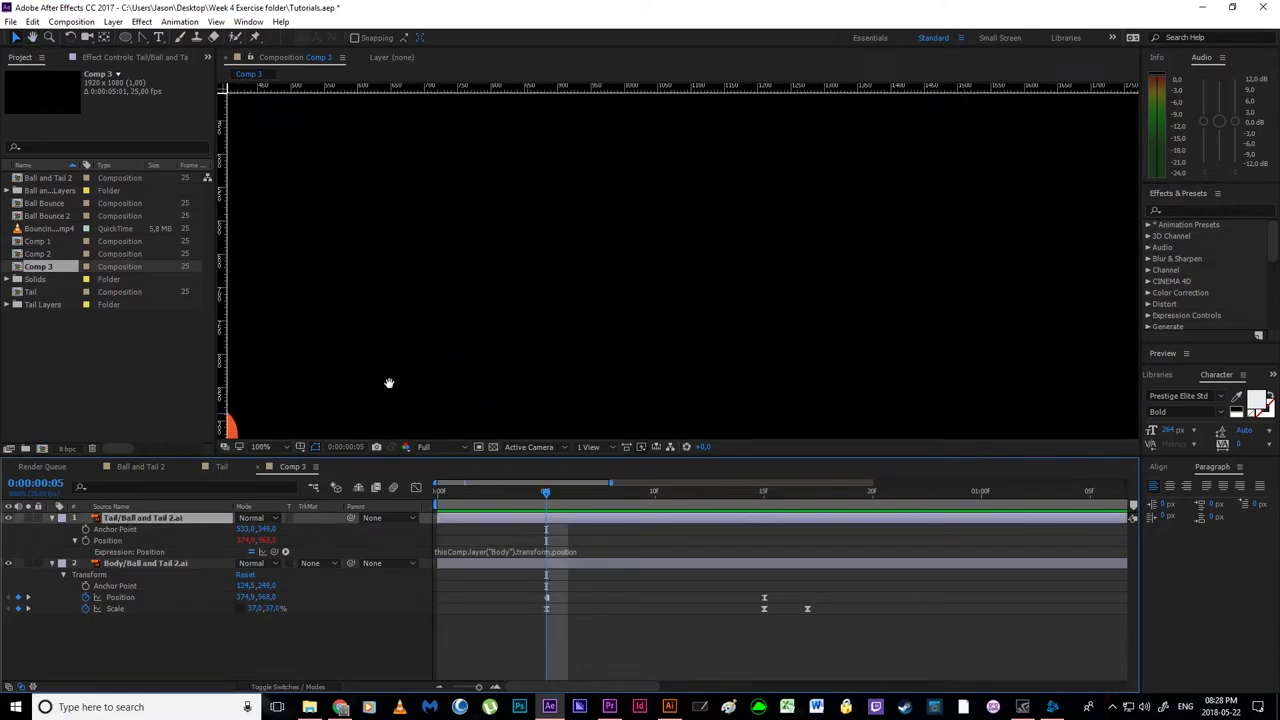
left_click_drag(389, 383, 780, 253)
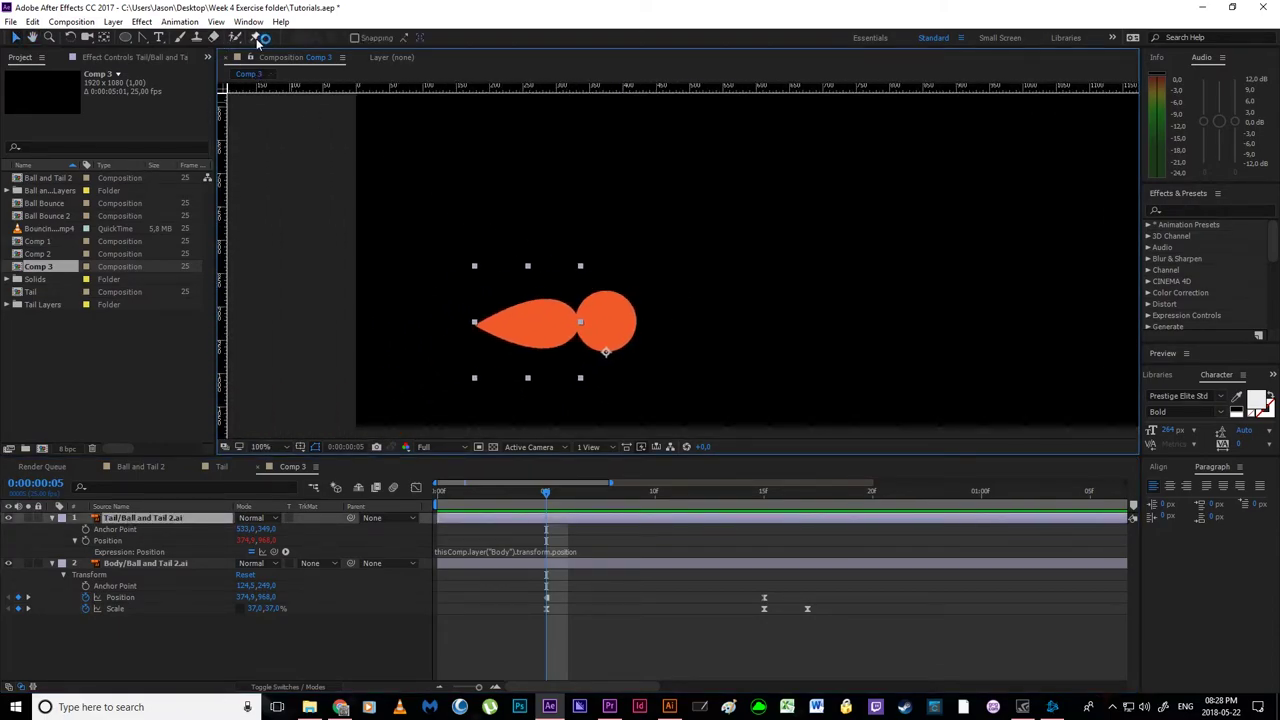
left_click(257, 38)
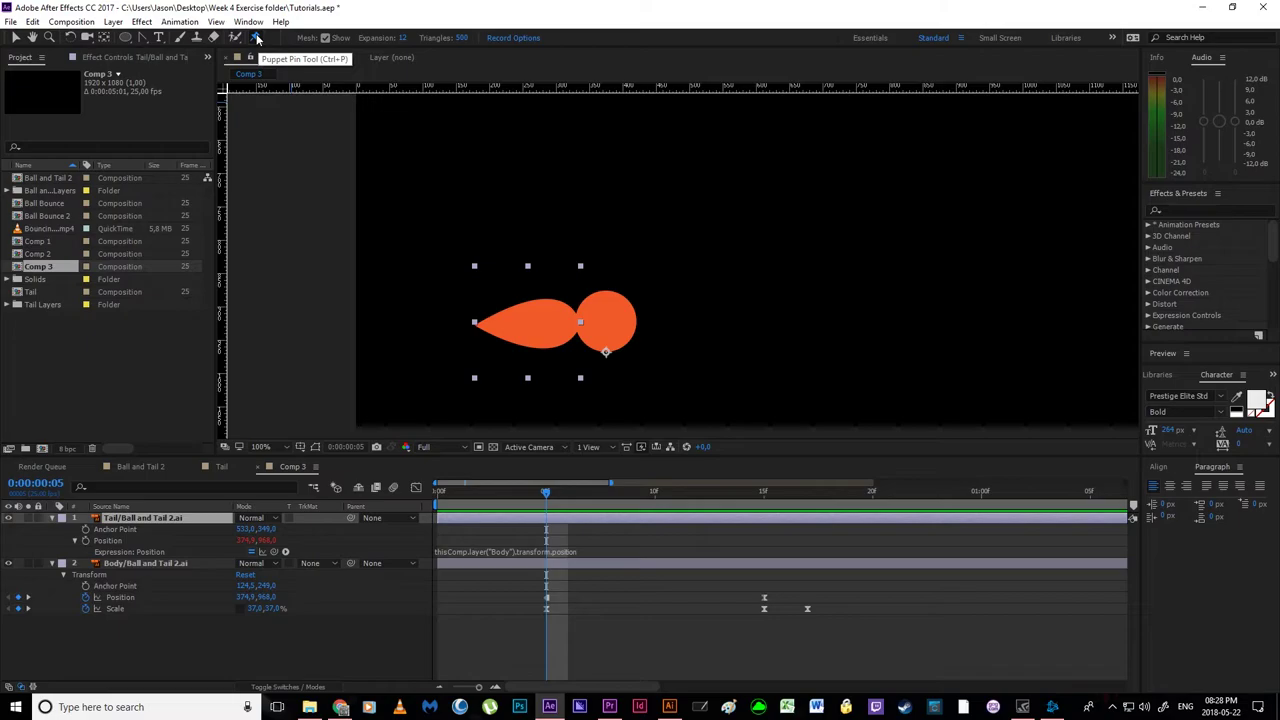
left_click(324, 38)
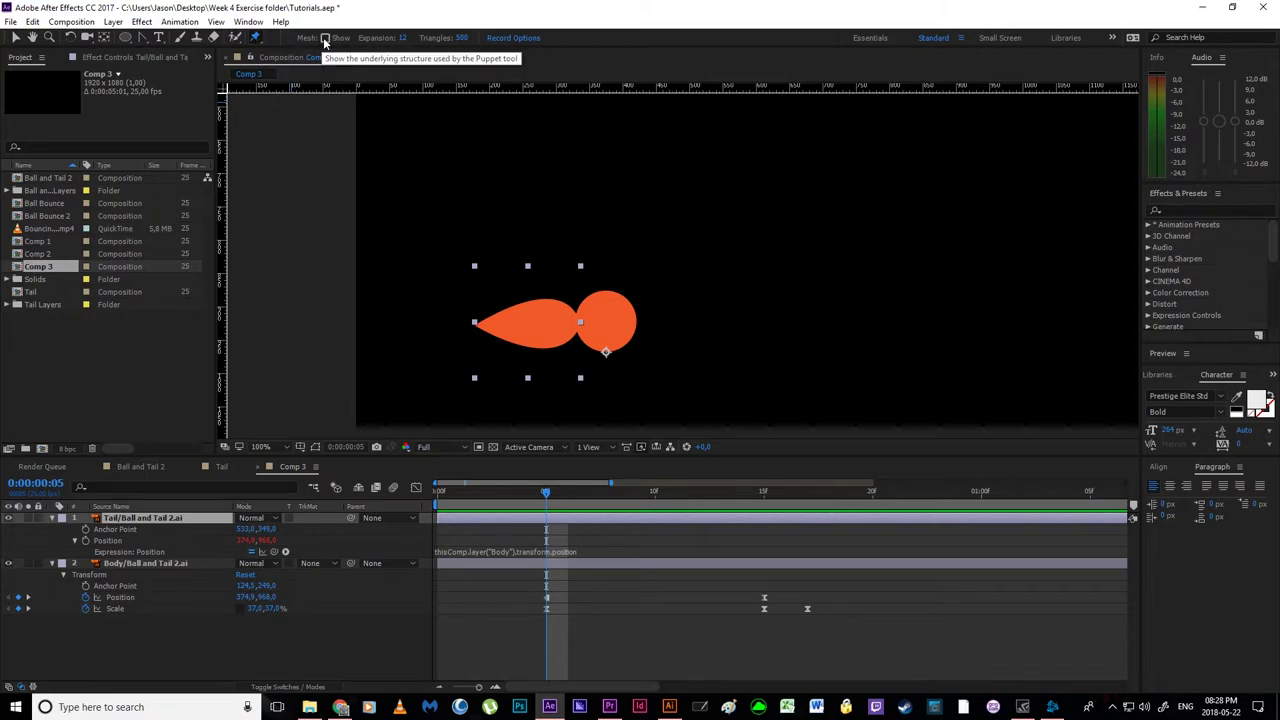
- Place three puppet pins on the tail: at its joint with the ball, at its middle and at its tip
scroll(578, 320, "up", 1)
key("h")
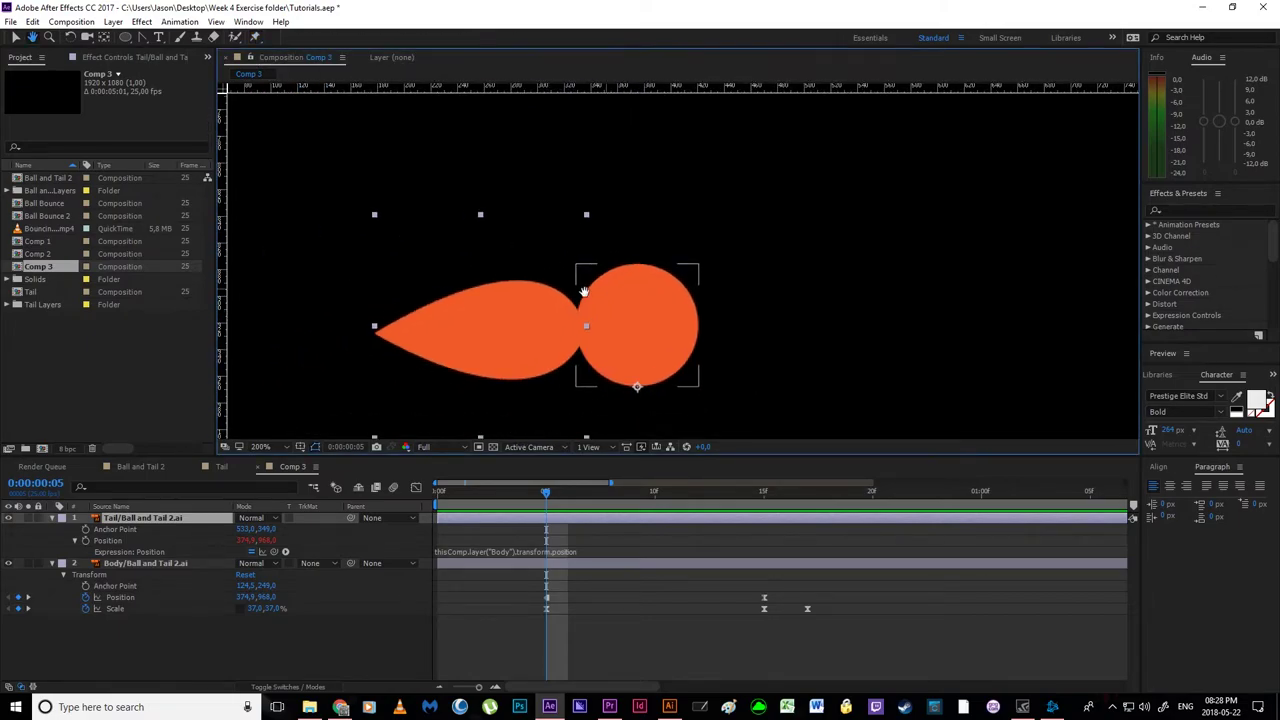
left_click_drag(584, 291, 606, 284)
key("ctrl+p")
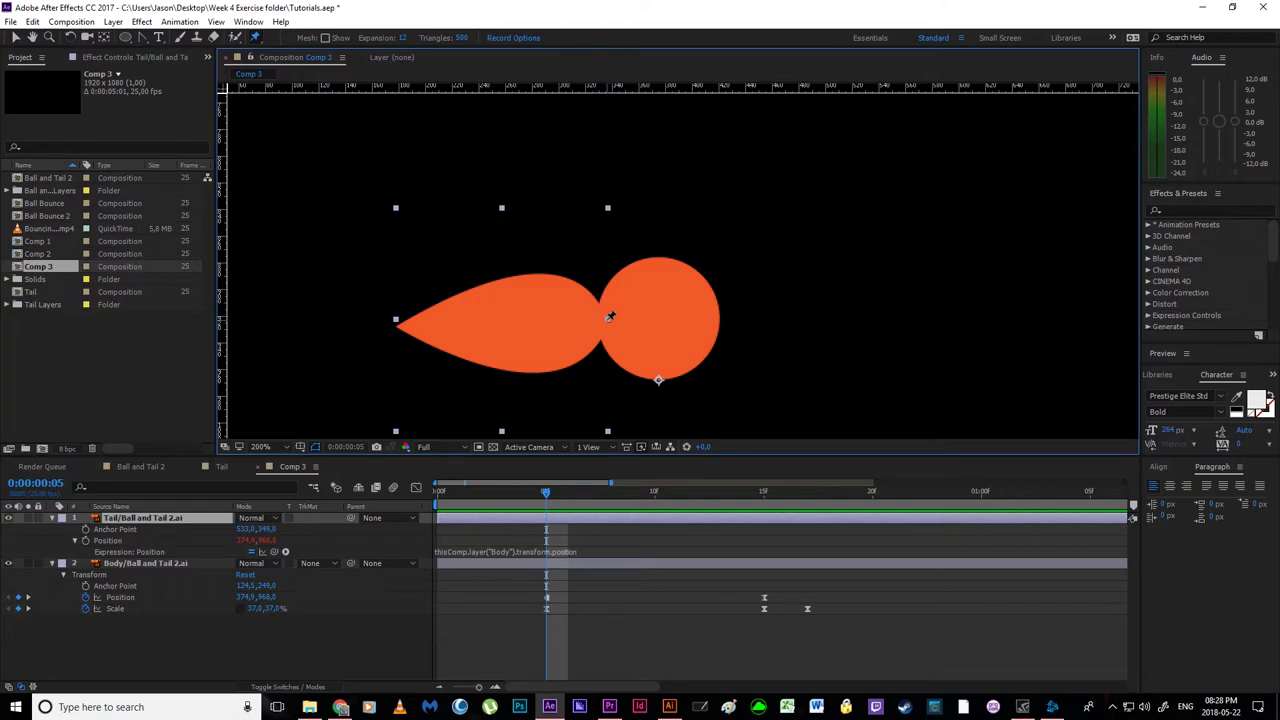
left_click(607, 319)
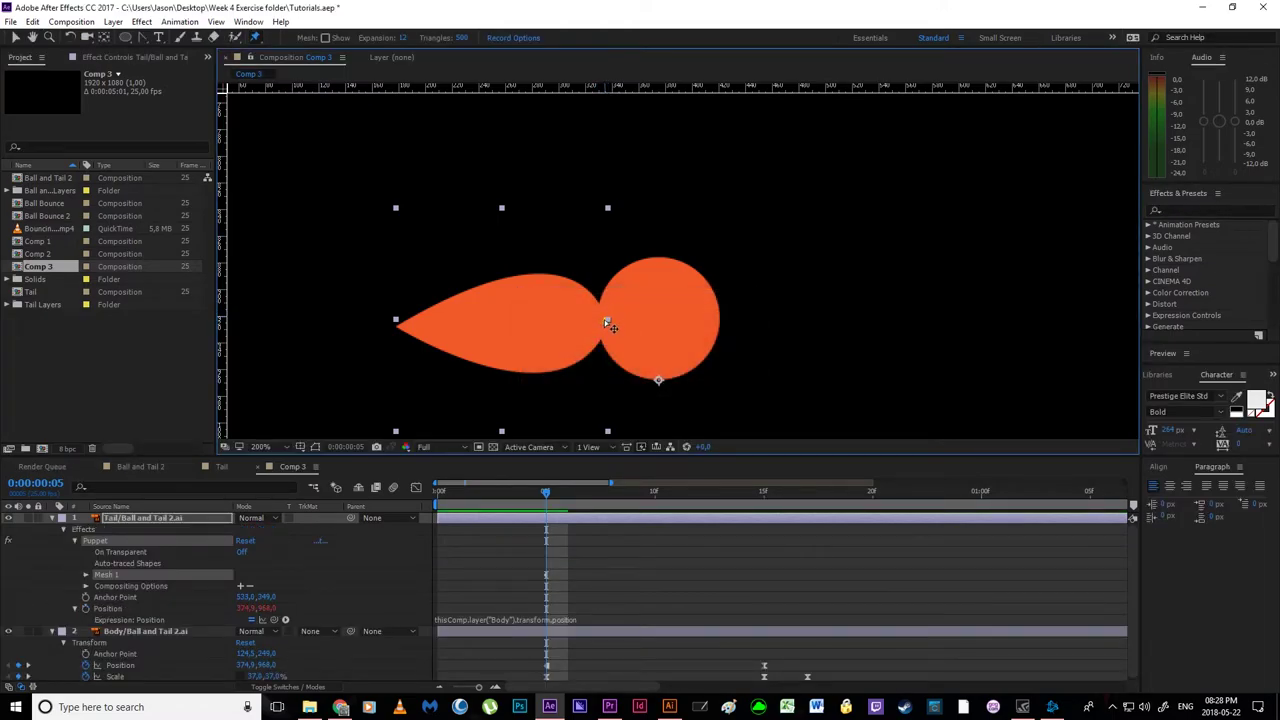
scroll(605, 323, "up", 1)
left_click_drag(611, 314, 852, 225)
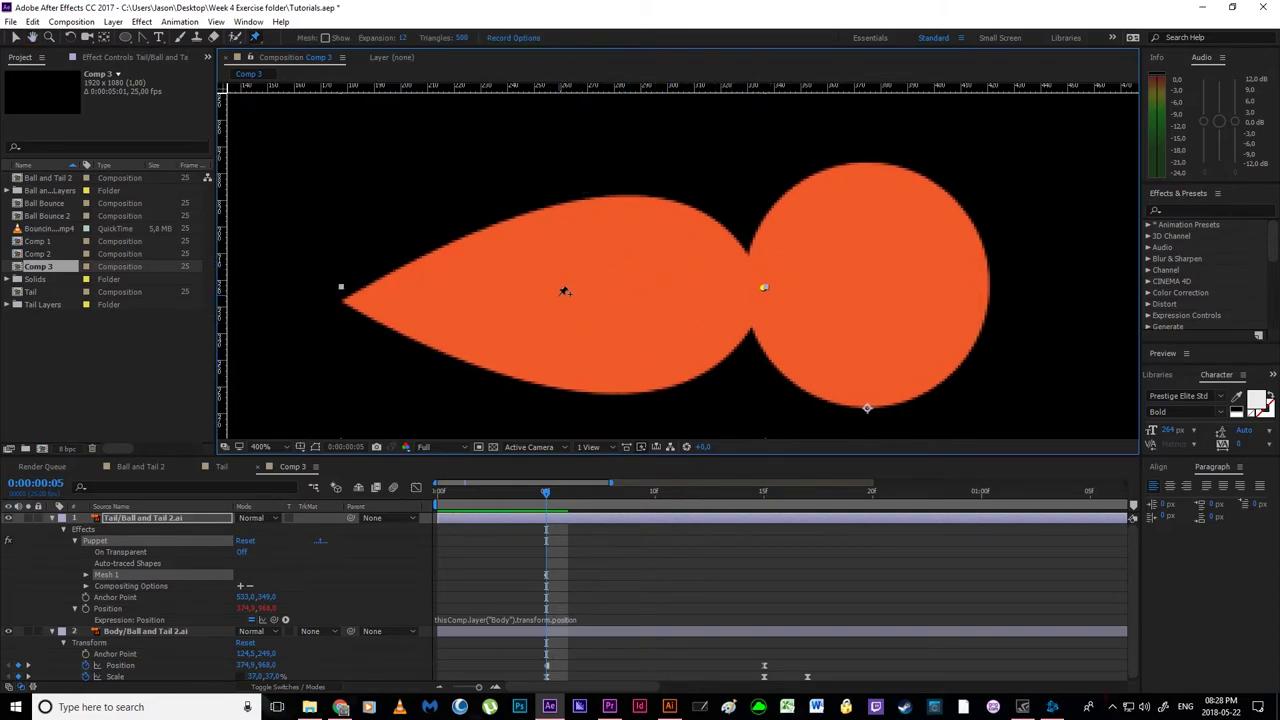
left_click(561, 292)
left_click(346, 299)
key("comma")
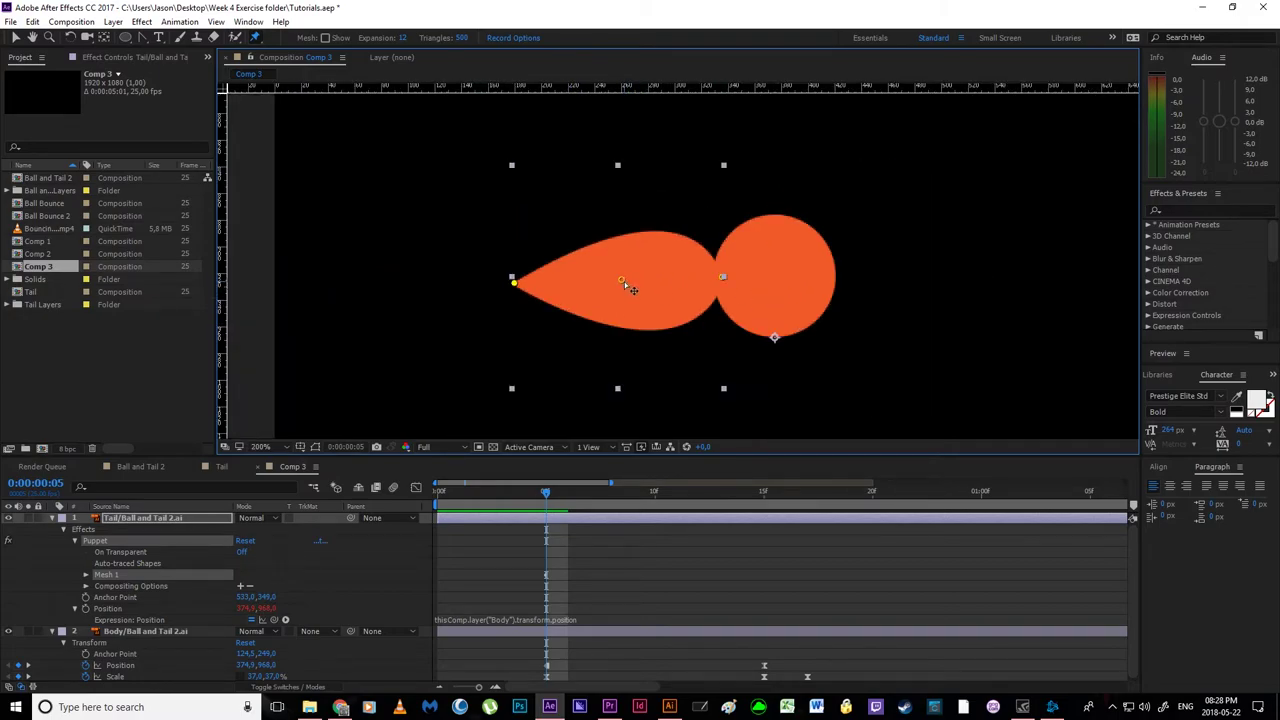
mouse_move(624, 281)
left_mouse_down()
mouse_move(623, 220)
mouse_move(612, 298)
mouse_move(612, 240)
mouse_move(620, 346)
mouse_move(627, 263)
mouse_move(611, 214)
mouse_move(621, 280)
left_mouse_up()
- Collapse the Body layer's properties and lock the layer
left_click(158, 631)
left_click(52, 631)
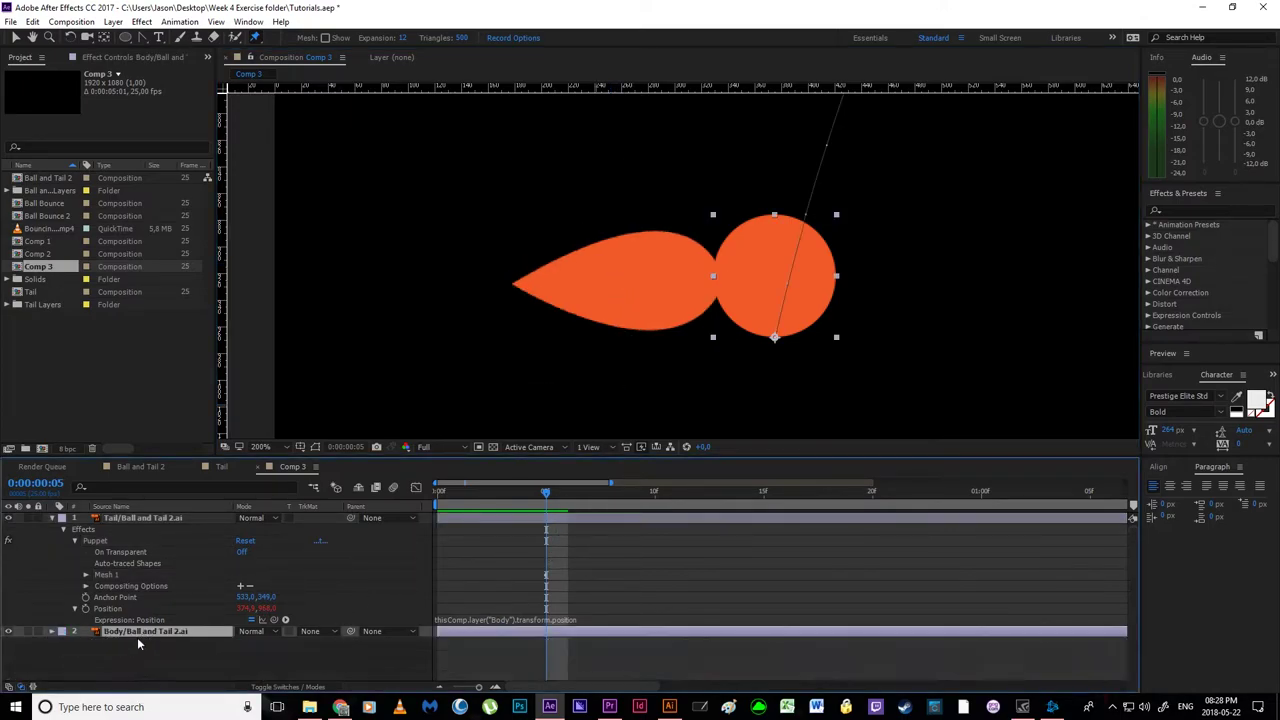
left_click(38, 631)
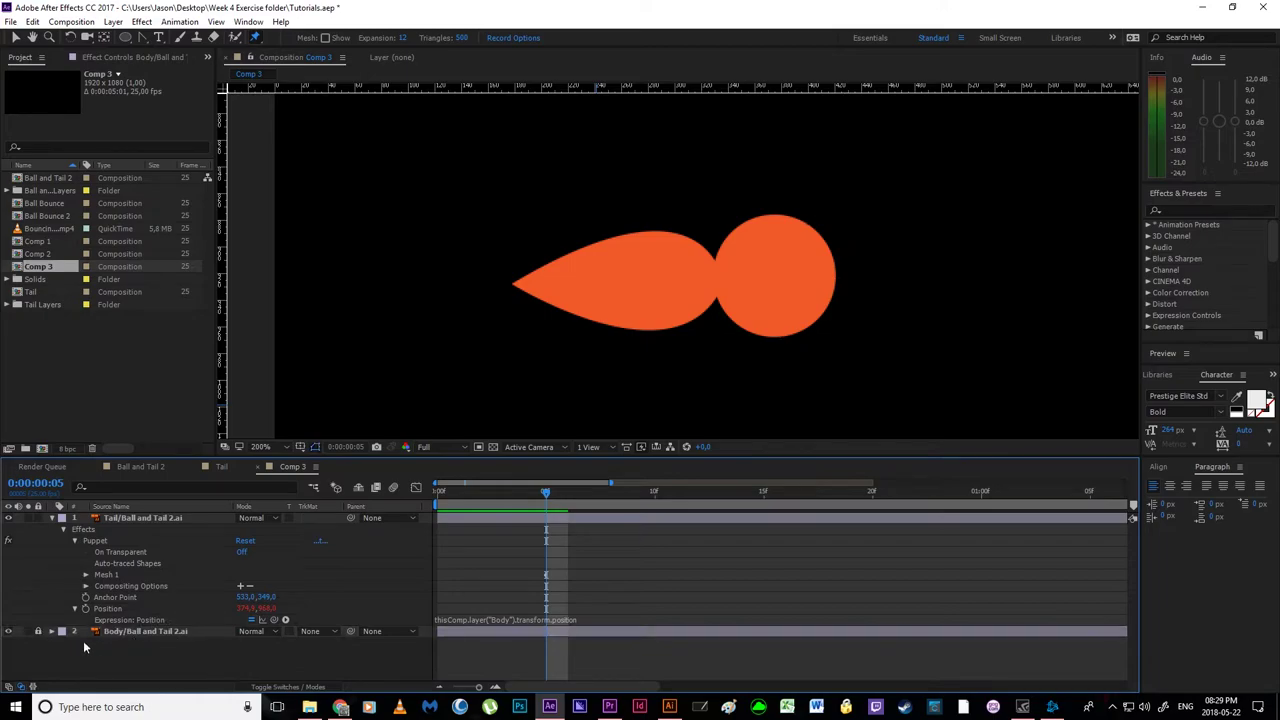
- Reveal only the Tail layer's keyframed puppet pin positions and select the tip pin's keyframe at 0:00:00:05
left_click(156, 519)
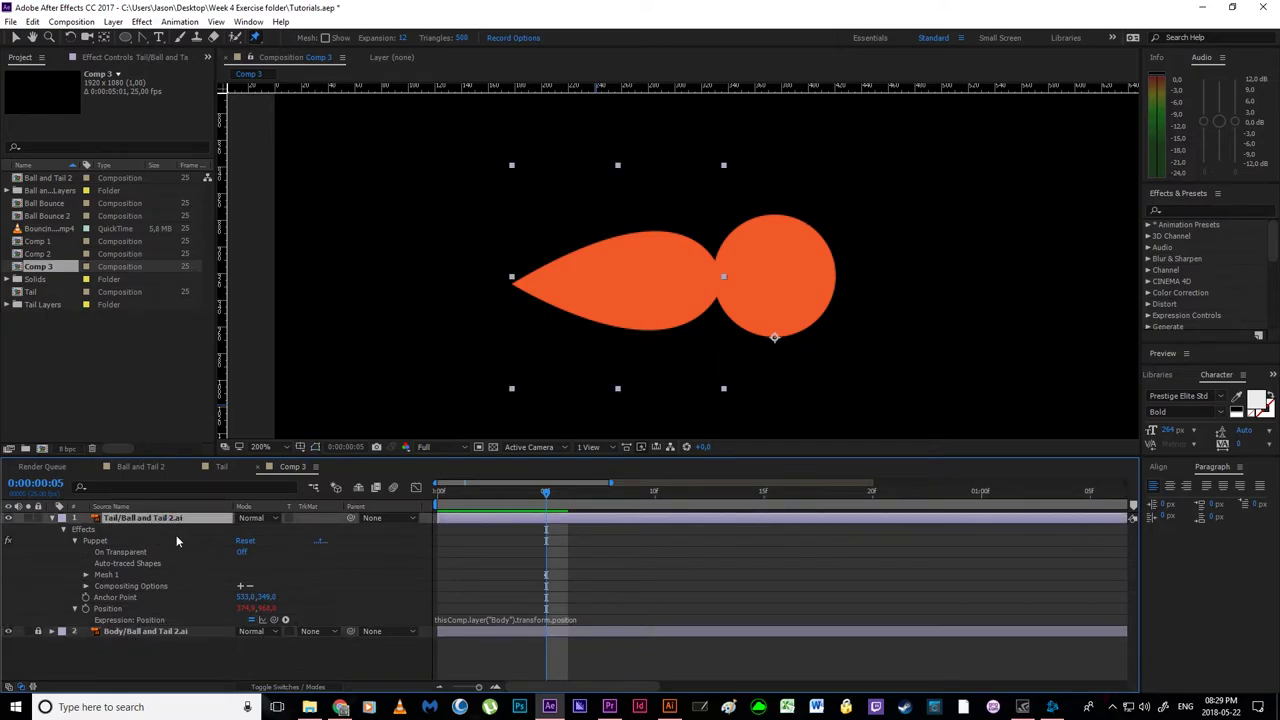
key("u")
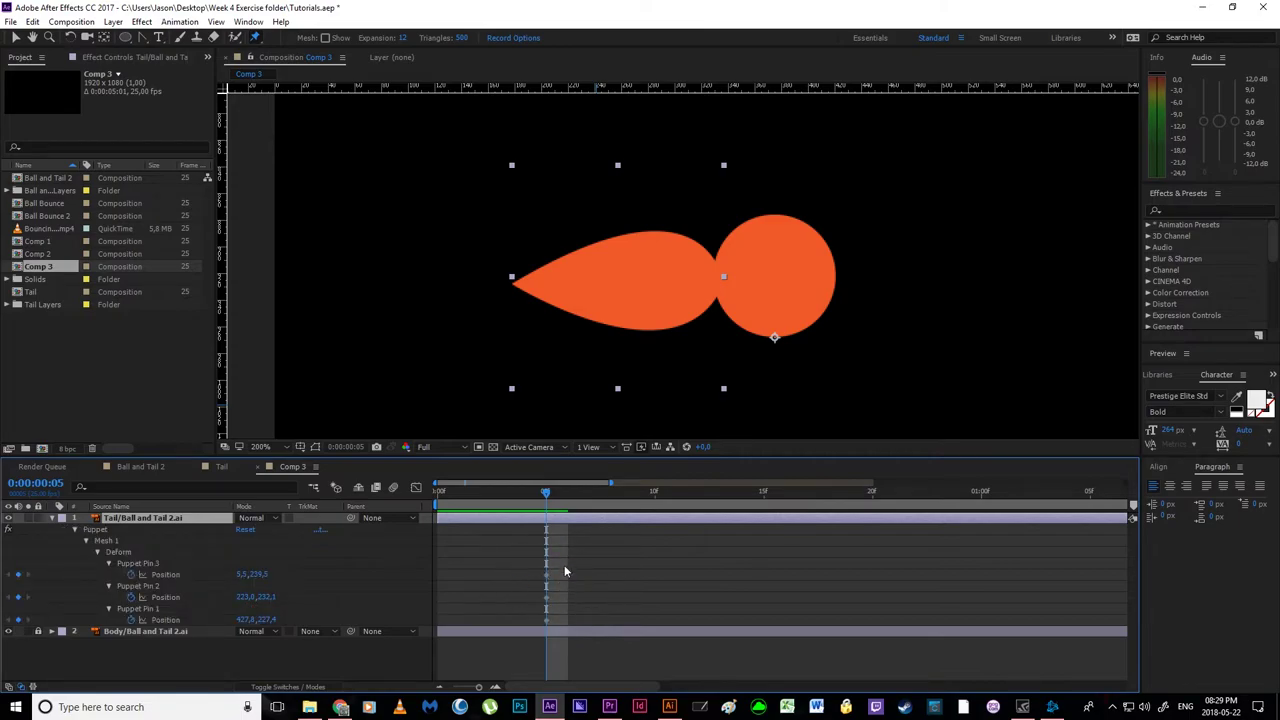
scroll(651, 336, "down", 1)
left_click_drag(674, 330, 617, 354)
key("v")
left_click_drag(536, 582, 557, 569)
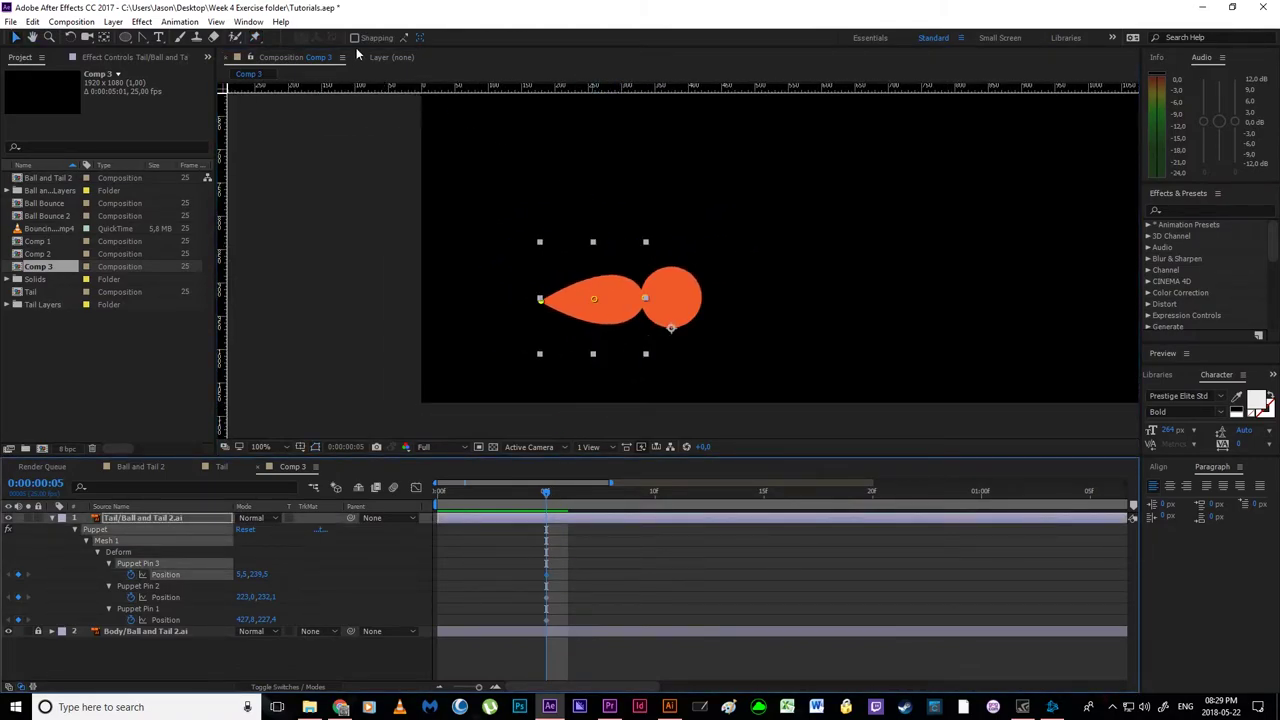
- Reactivate the Puppet Pin tool and turn on the tail's mesh display
left_click(255, 38)
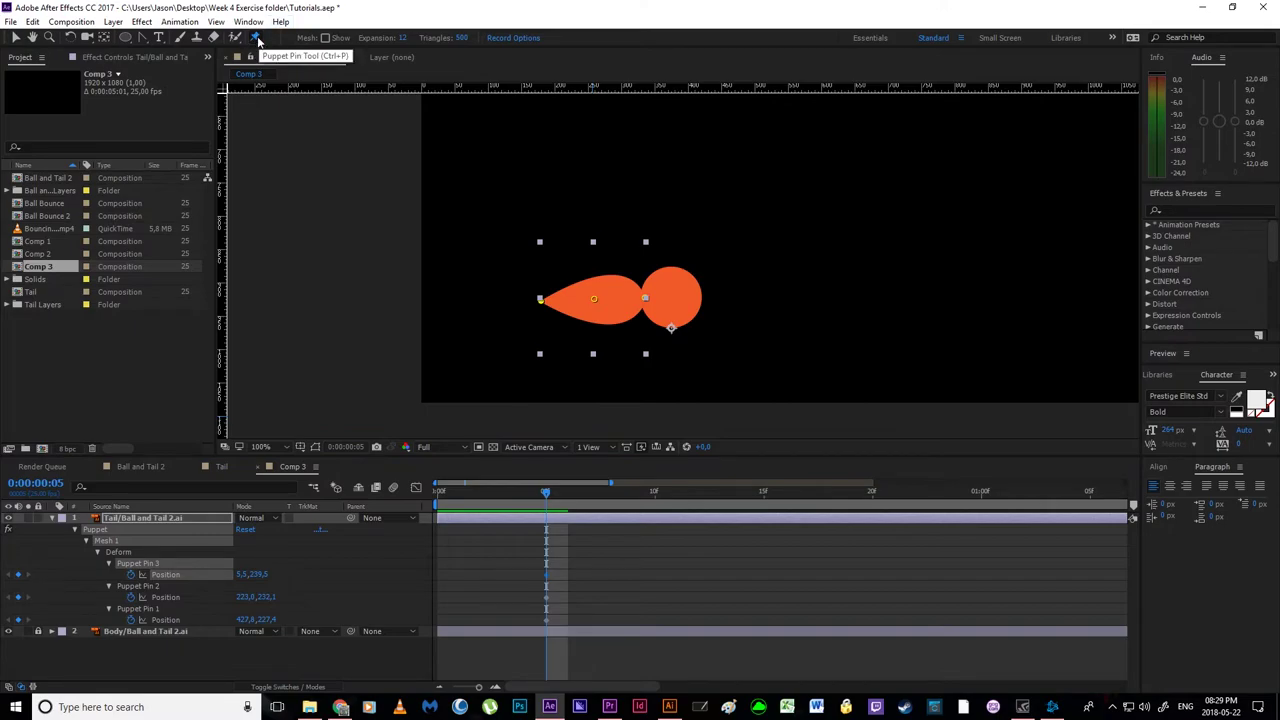
left_click(325, 38)
scroll(576, 245, "up", 2)
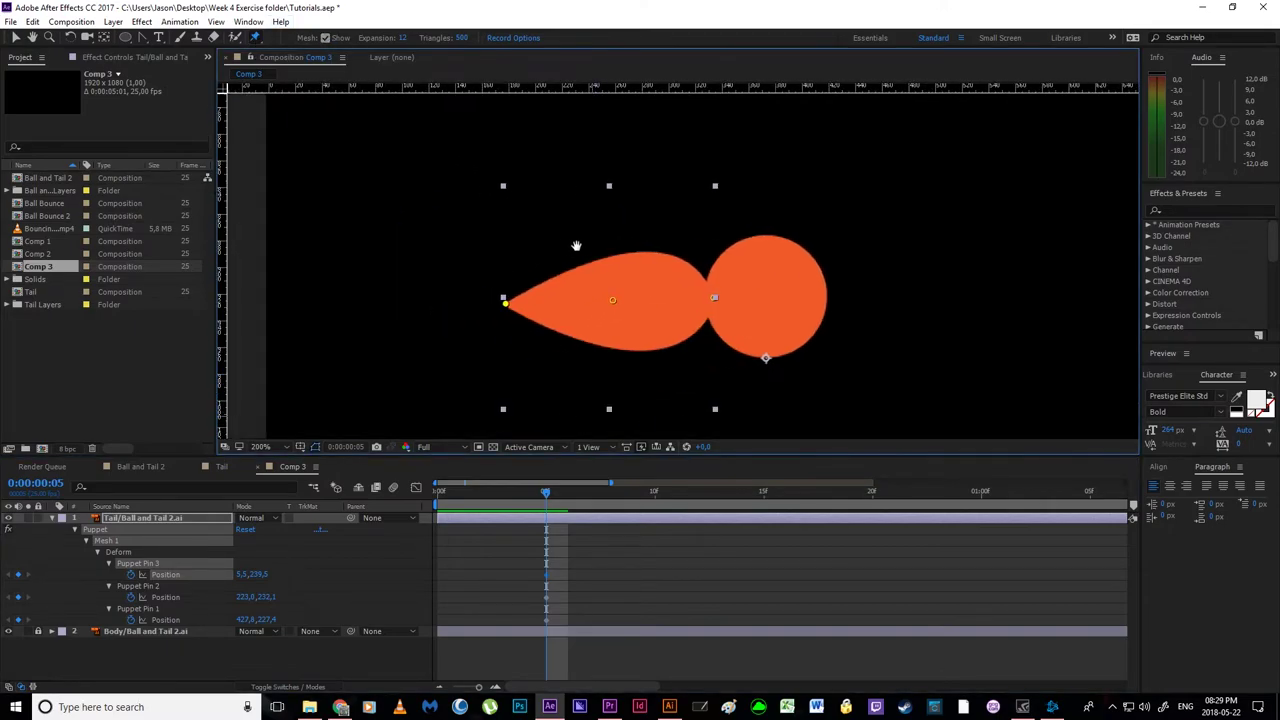
scroll(576, 245, "up", 2)
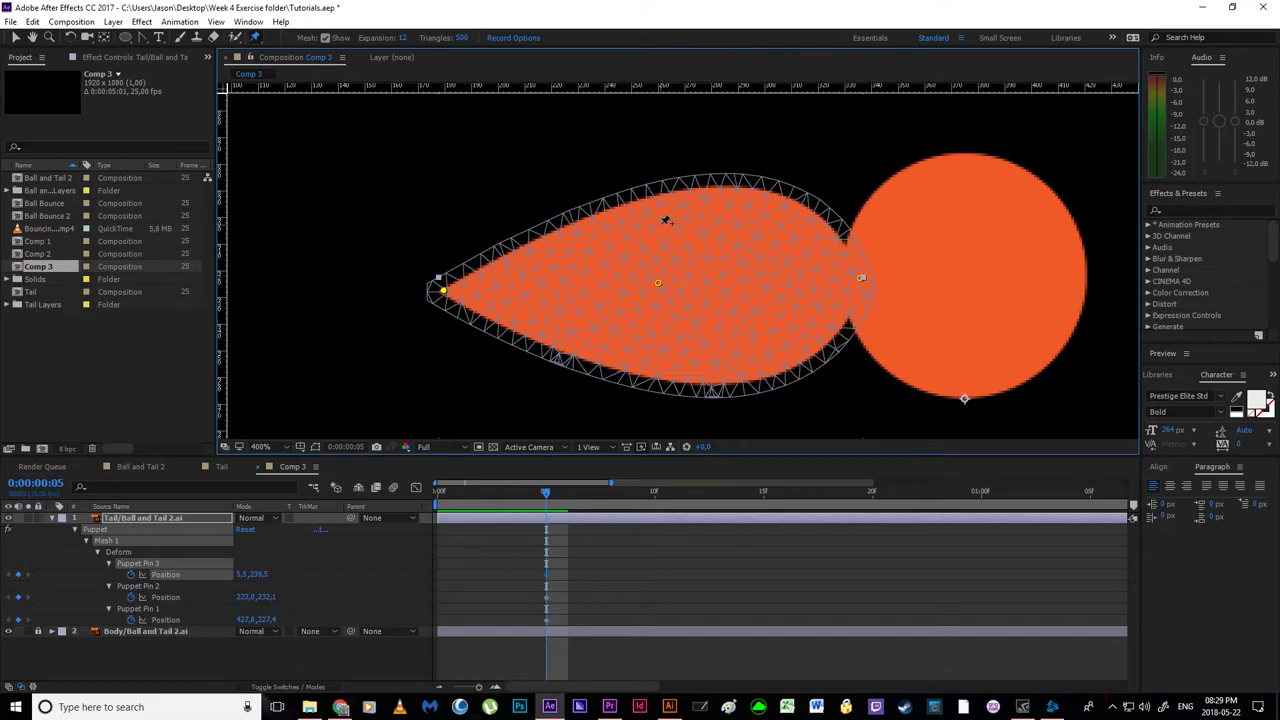
- Try mesh Expansion values of 10 and 1, testing the tighter mesh by moving the tail's middle pin upward
left_click(403, 38)
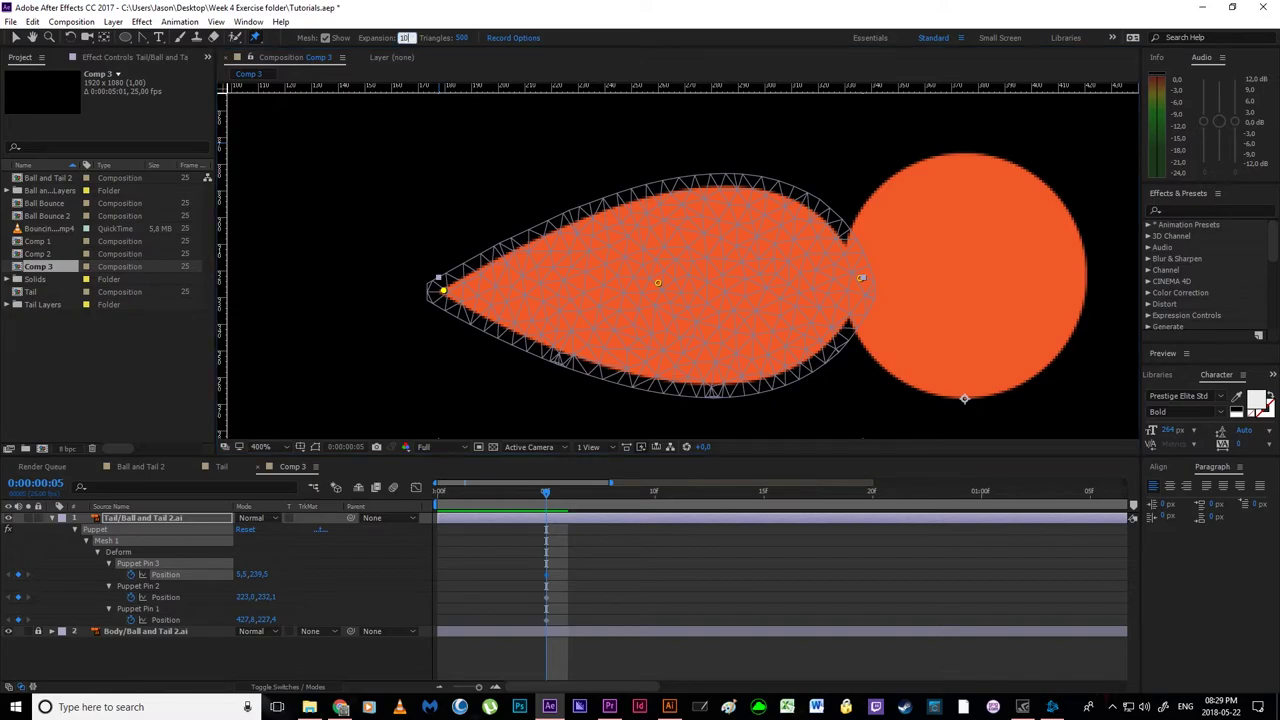
type("10")
key("Return")
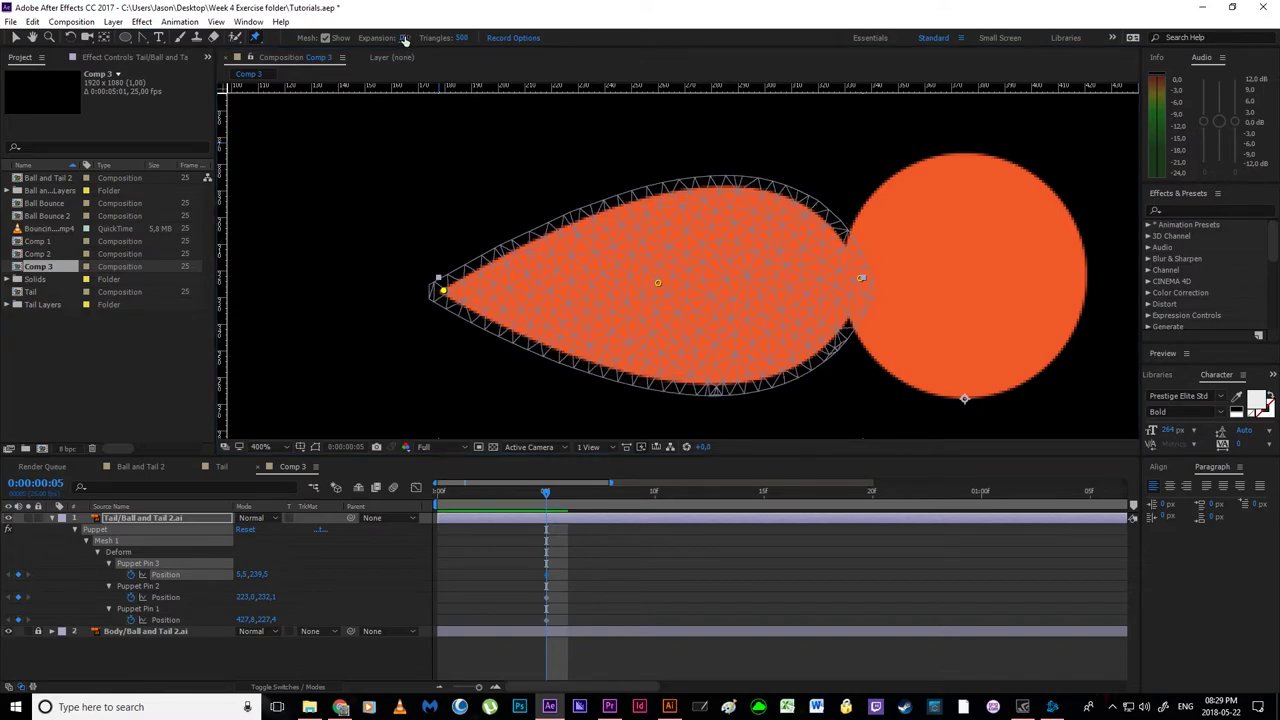
left_click(403, 40)
type("1")
key("Return")
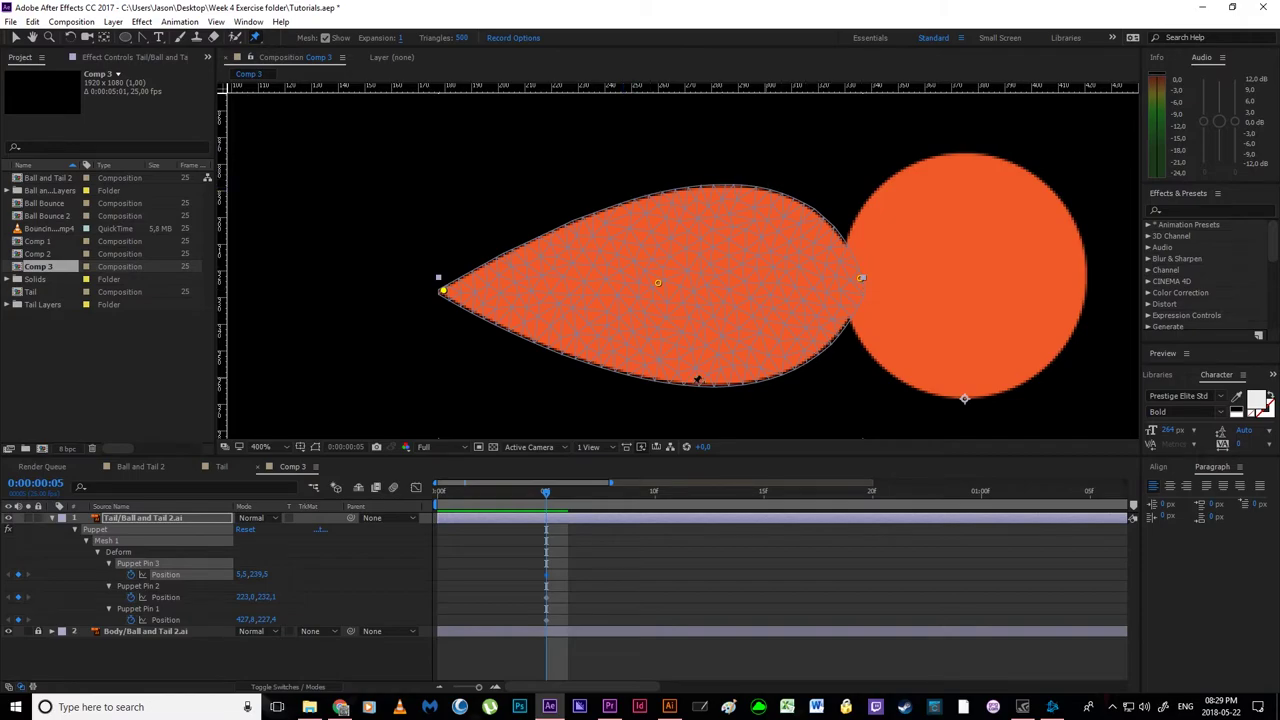
left_click_drag(658, 284, 642, 217)
key("ctrl+z")
scroll(643, 220, "down", 1)
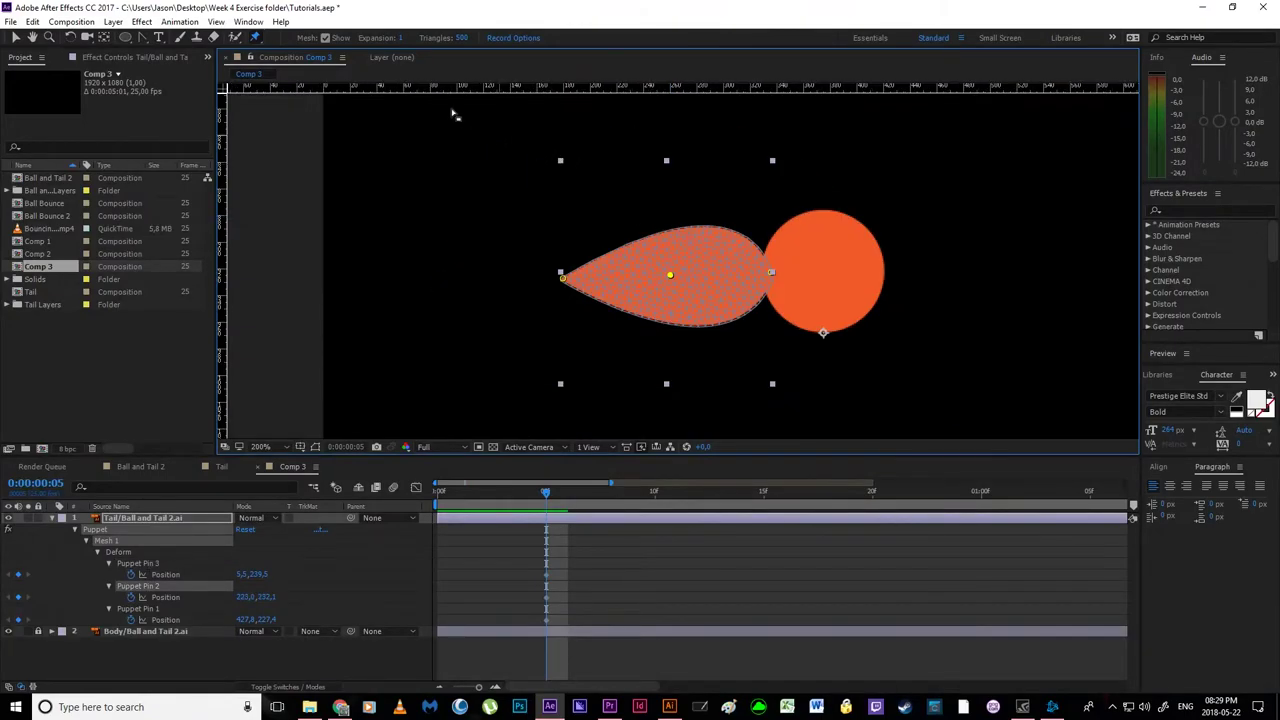
- Set the mesh Expansion to 10, test a downward bend with the tail's middle pin and undo the bend
scroll(609, 175, "up", 1)
left_click(402, 38)
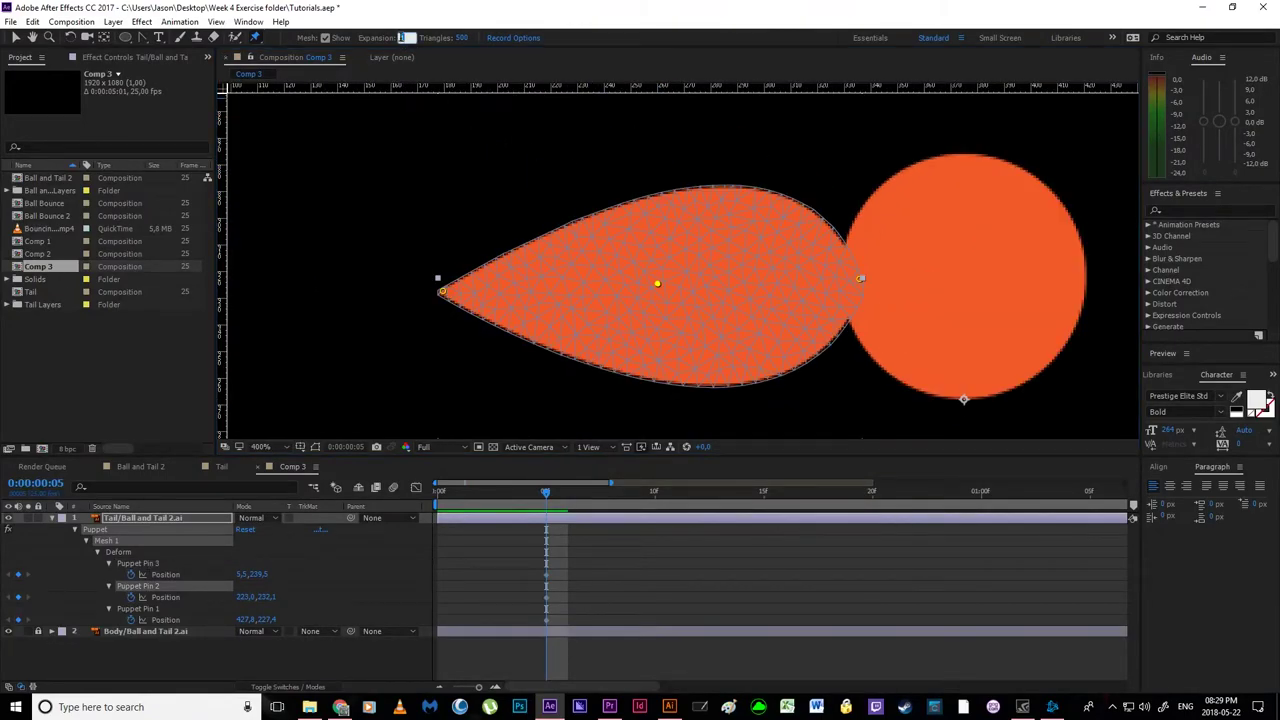
type("10")
key("Return")
left_click_drag(658, 285, 643, 417)
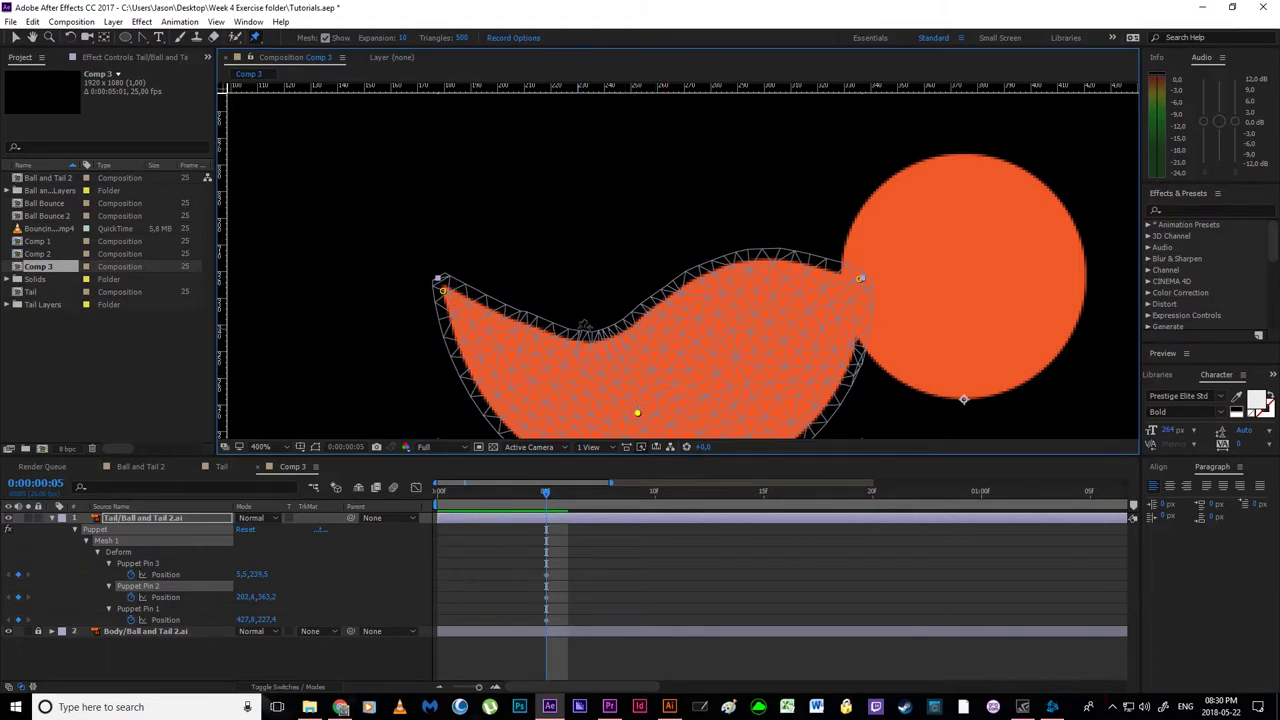
key("ctrl+z")
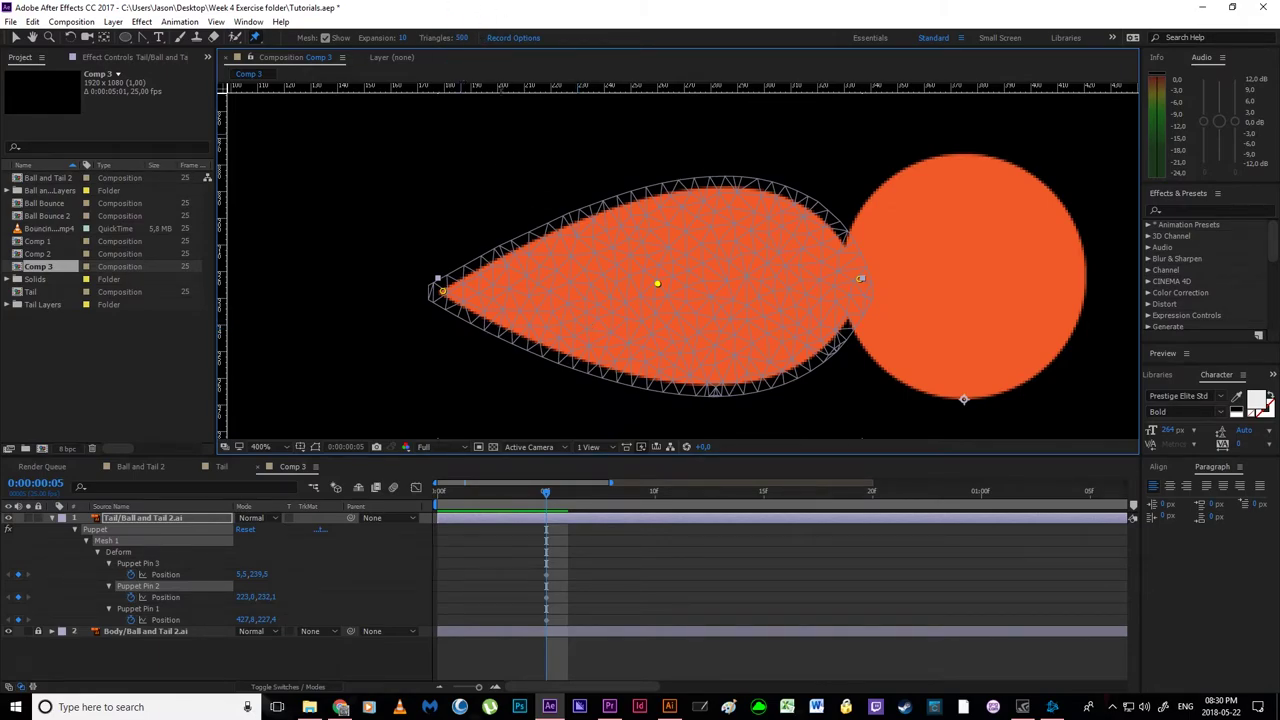
- Try a denser tail mesh with Triangles set to 1000
left_click(462, 38)
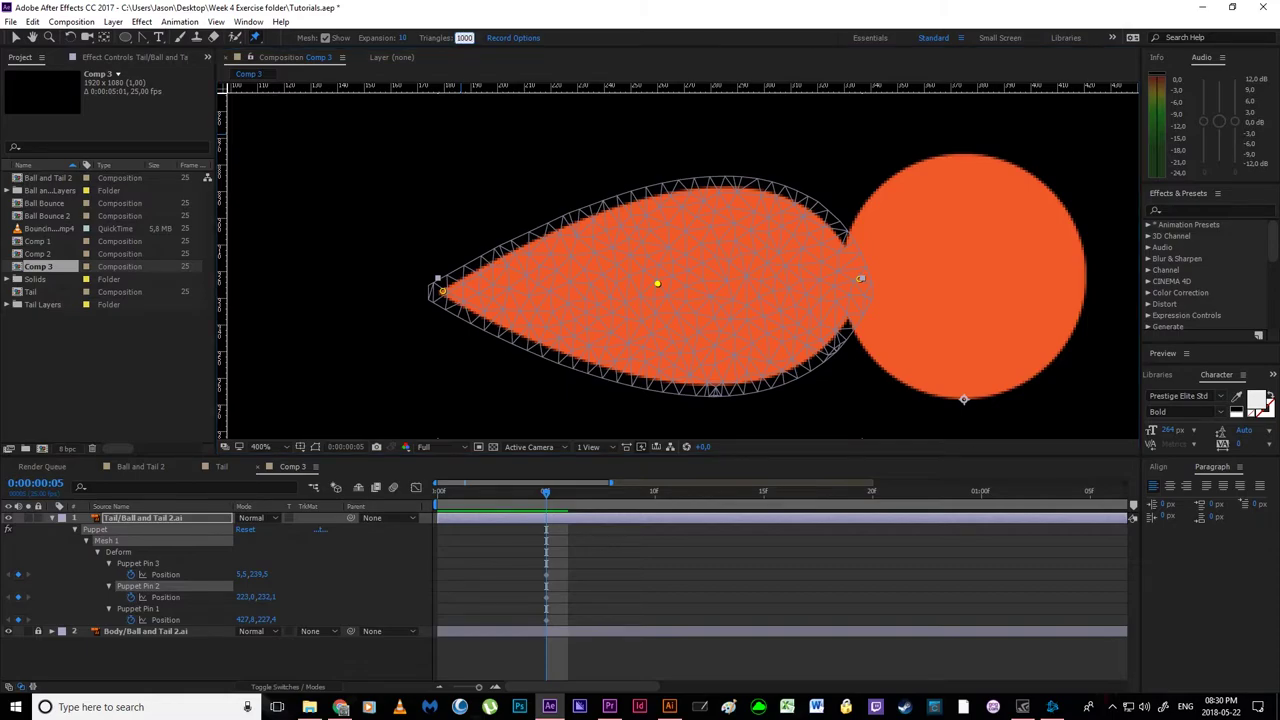
type("1000")
key("Return")
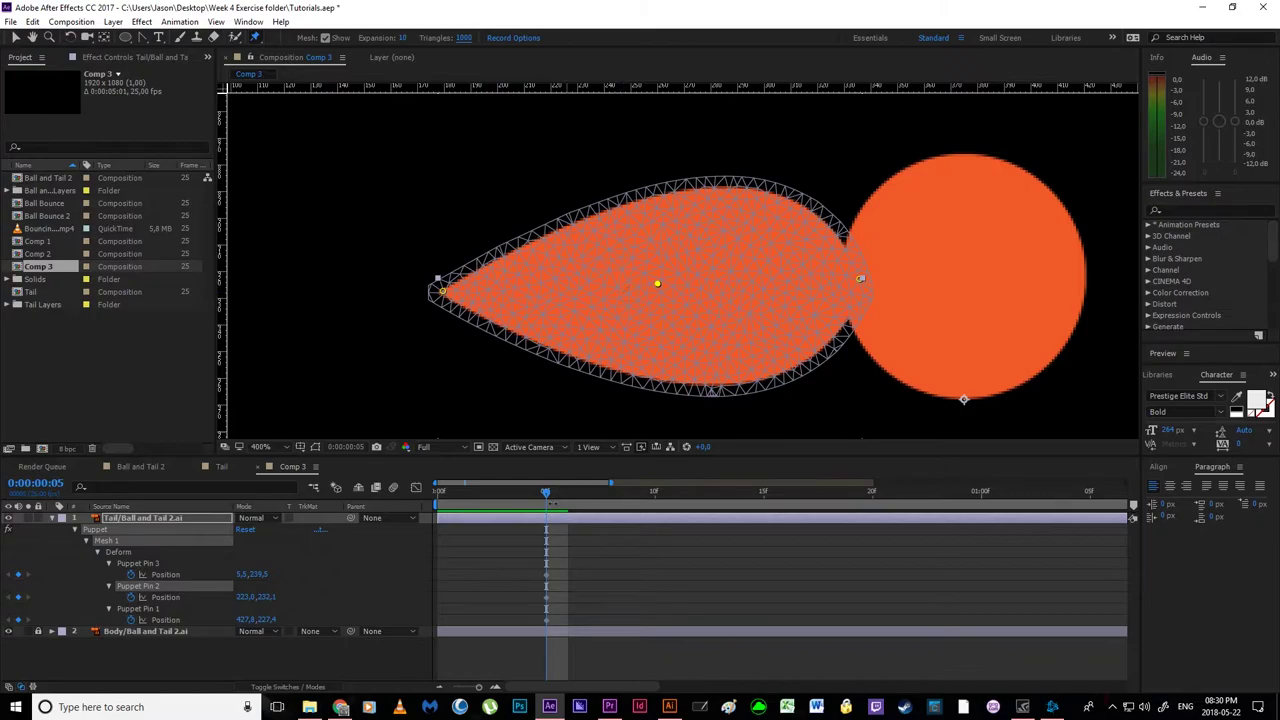
left_click(546, 494)
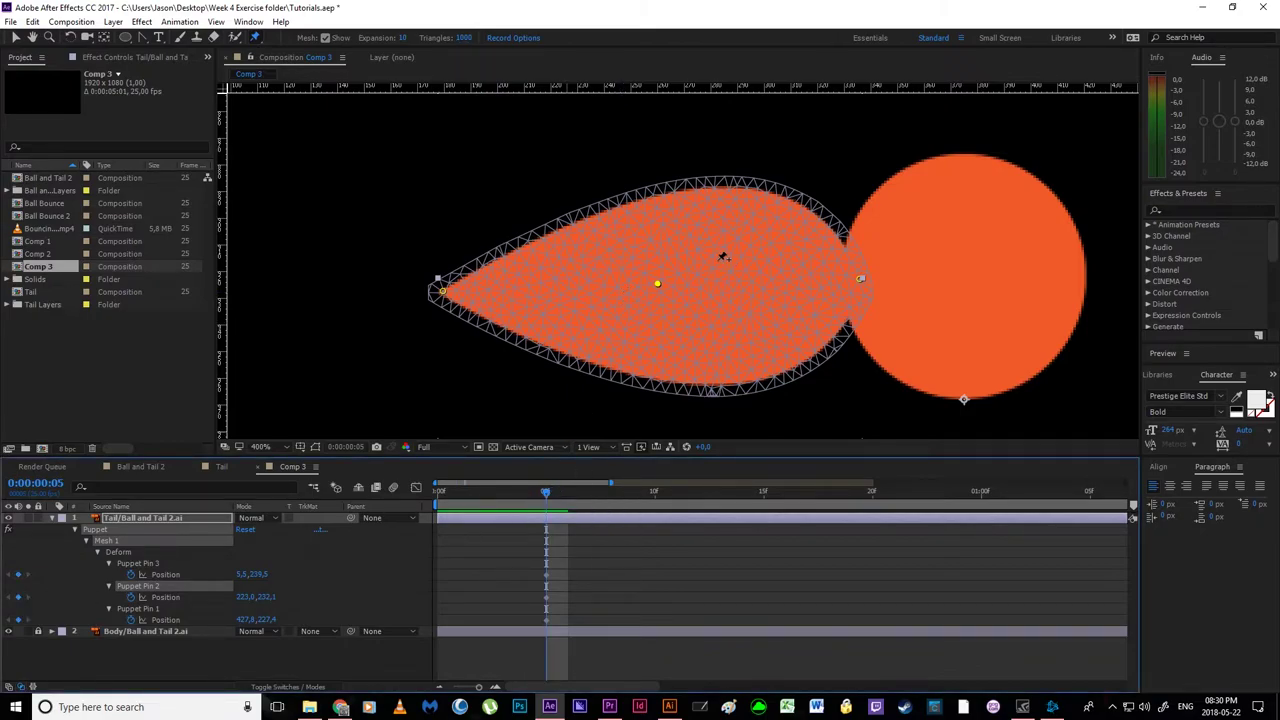
- Try a coarse mesh with 10 triangles, bend the tail upward with its middle pin and hide the mesh
left_click(464, 37)
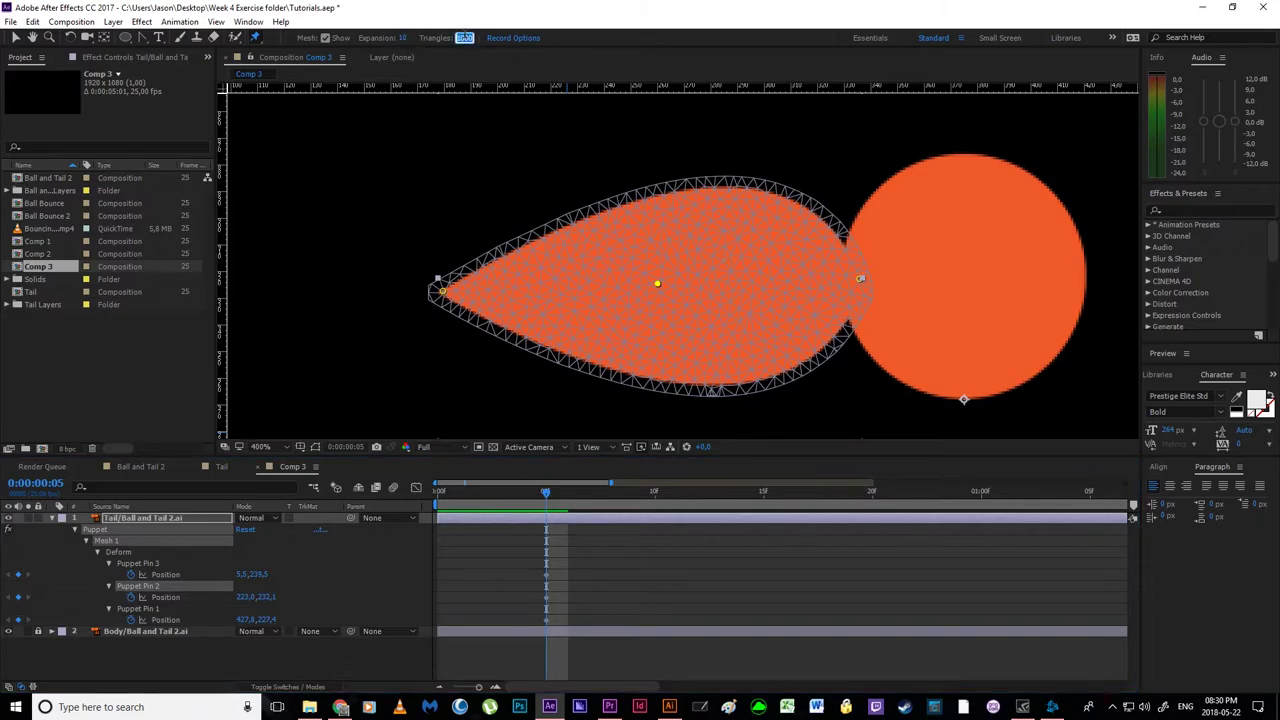
type("10")
key("Return")
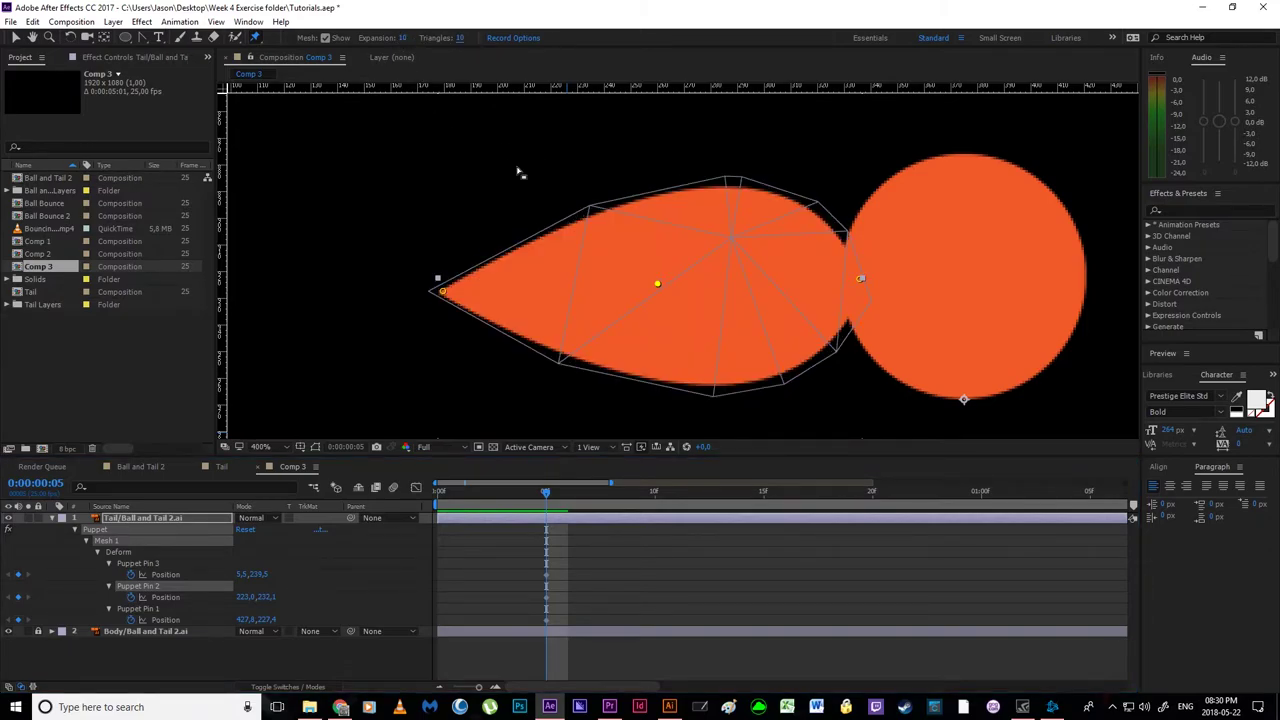
left_click_drag(659, 281, 641, 124)
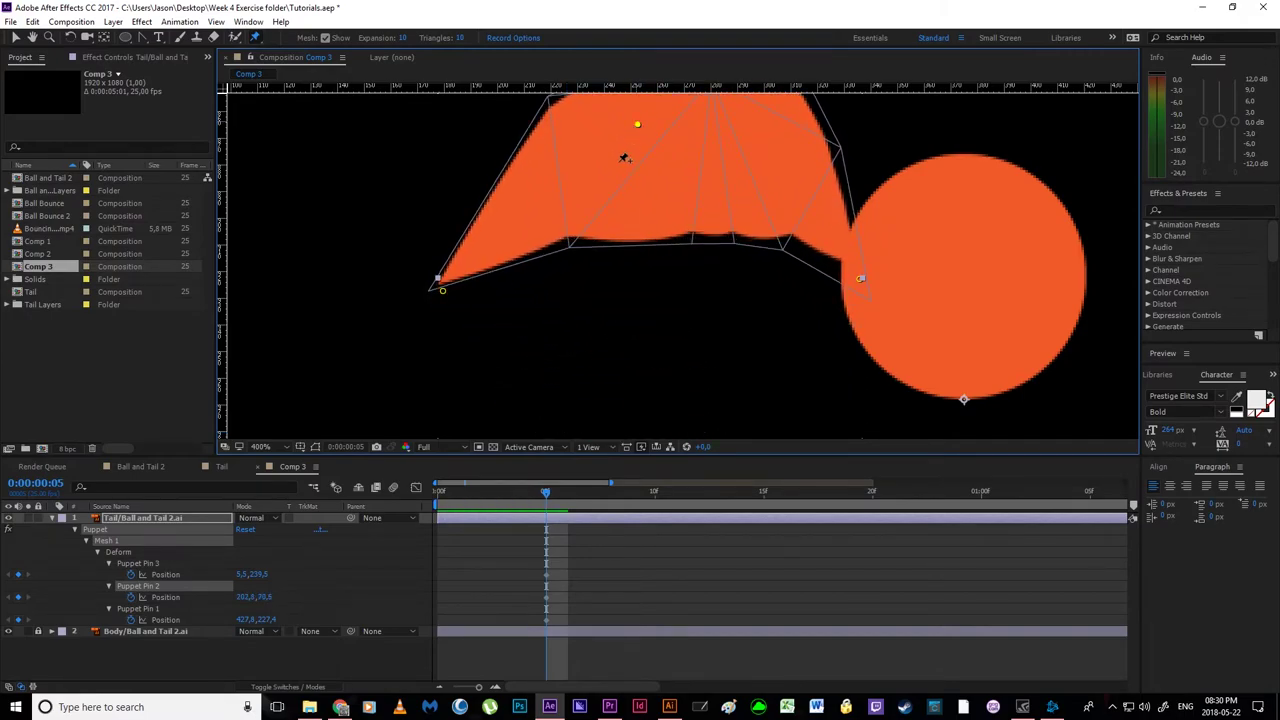
left_click(325, 37)
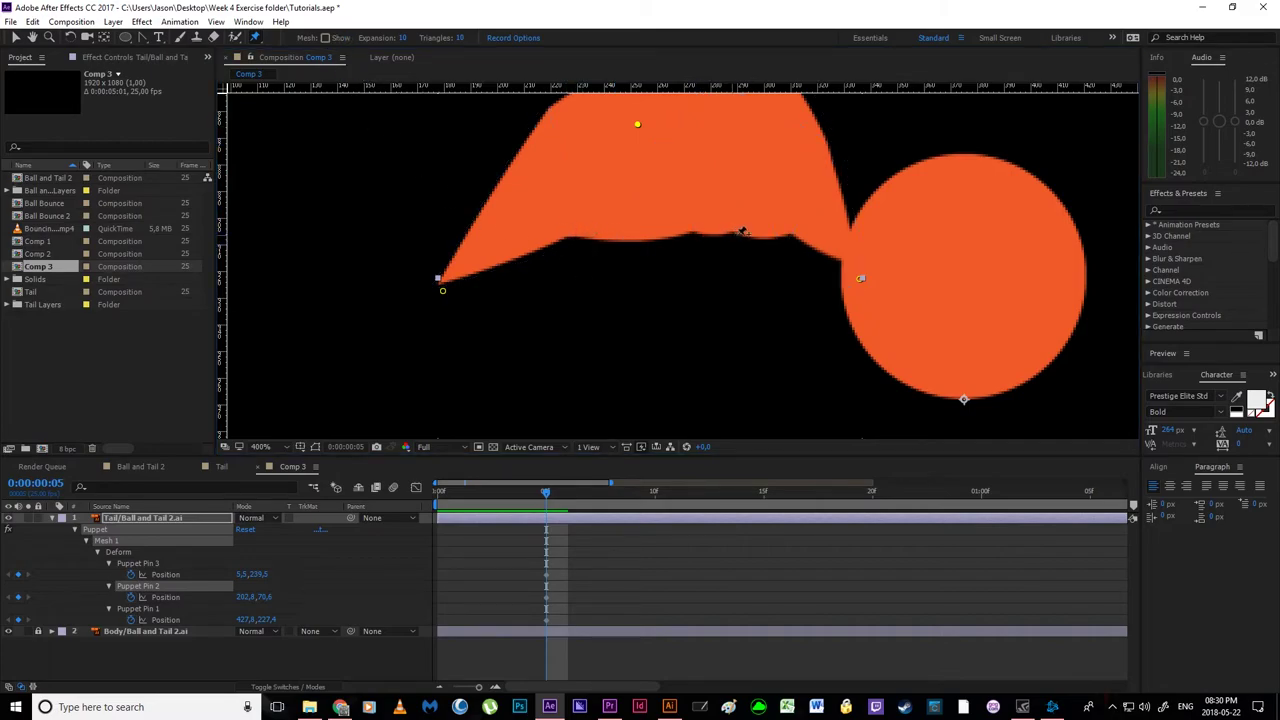
- Try 500 triangles on the bent tail, compare it with the mesh shown and revert to the coarse mesh
left_click(461, 37)
type("500")
key("Return")
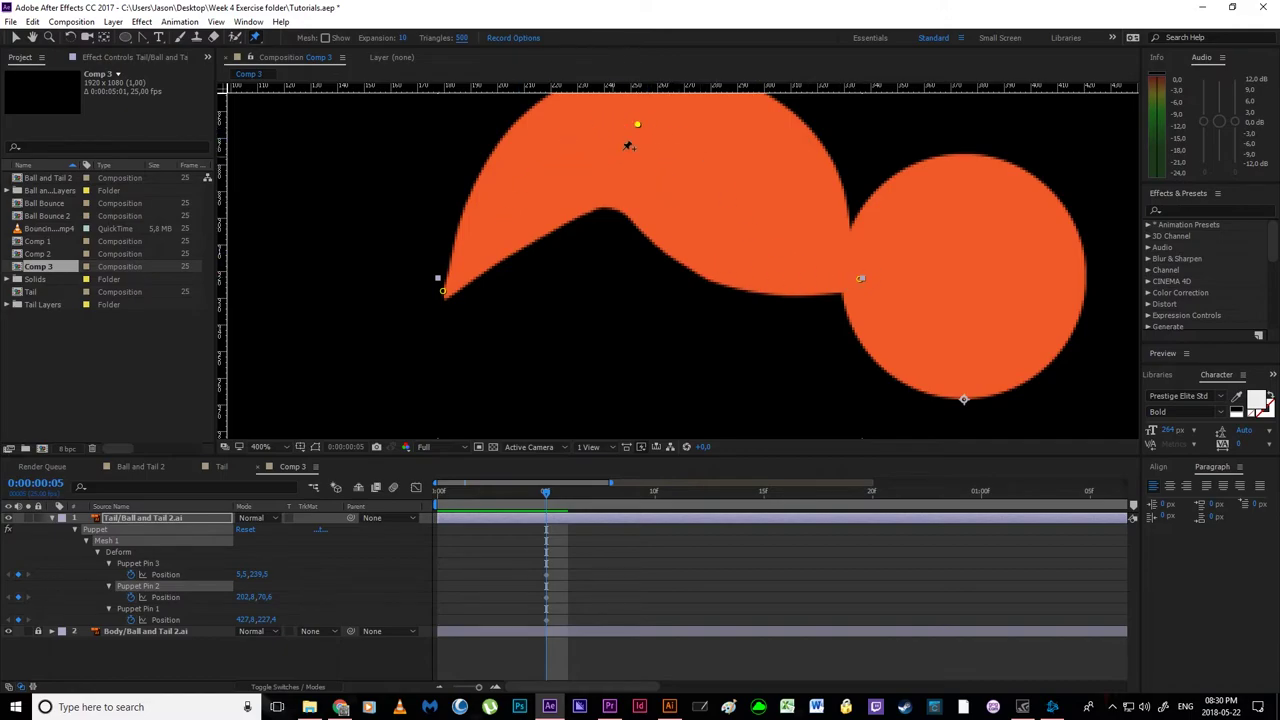
left_click(324, 37)
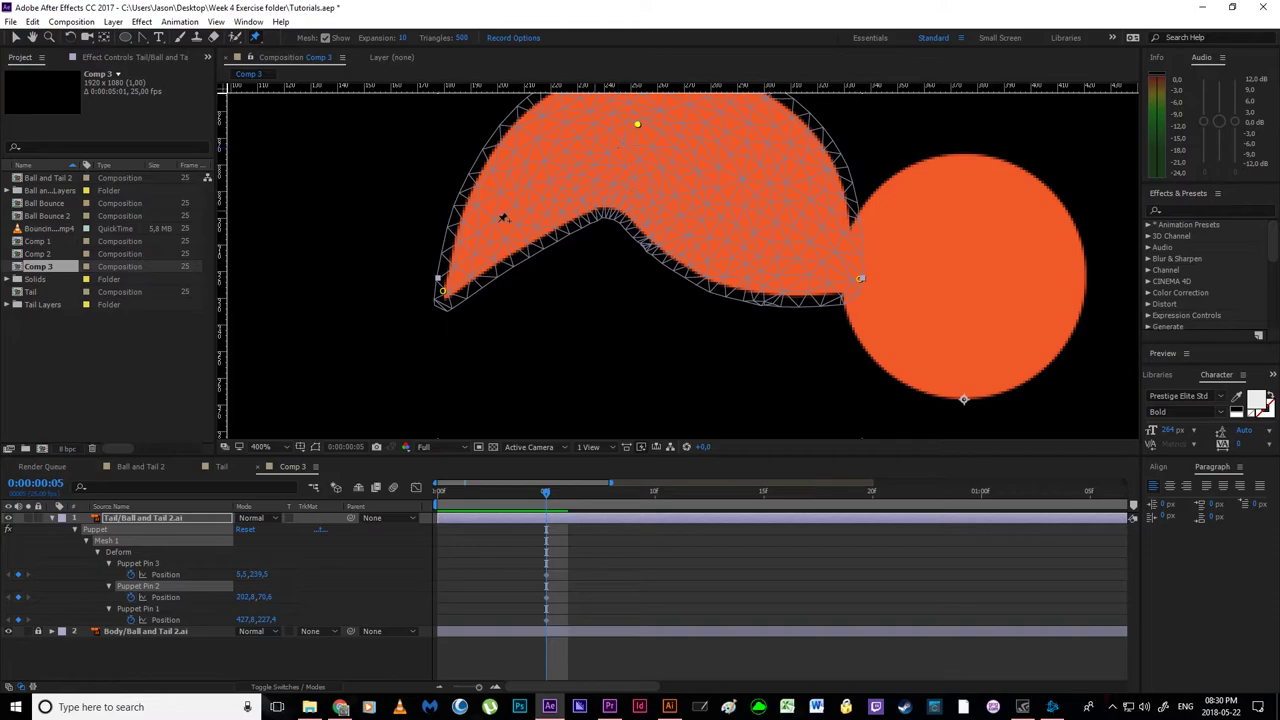
left_click(507, 123)
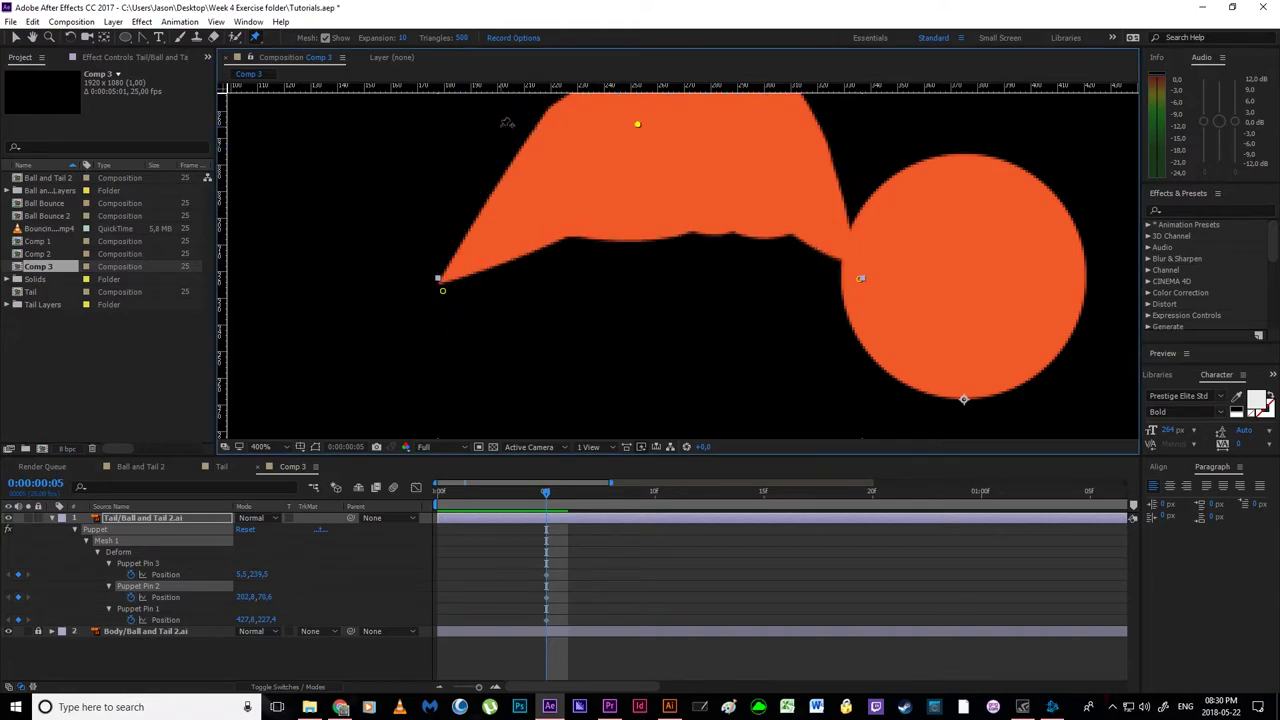
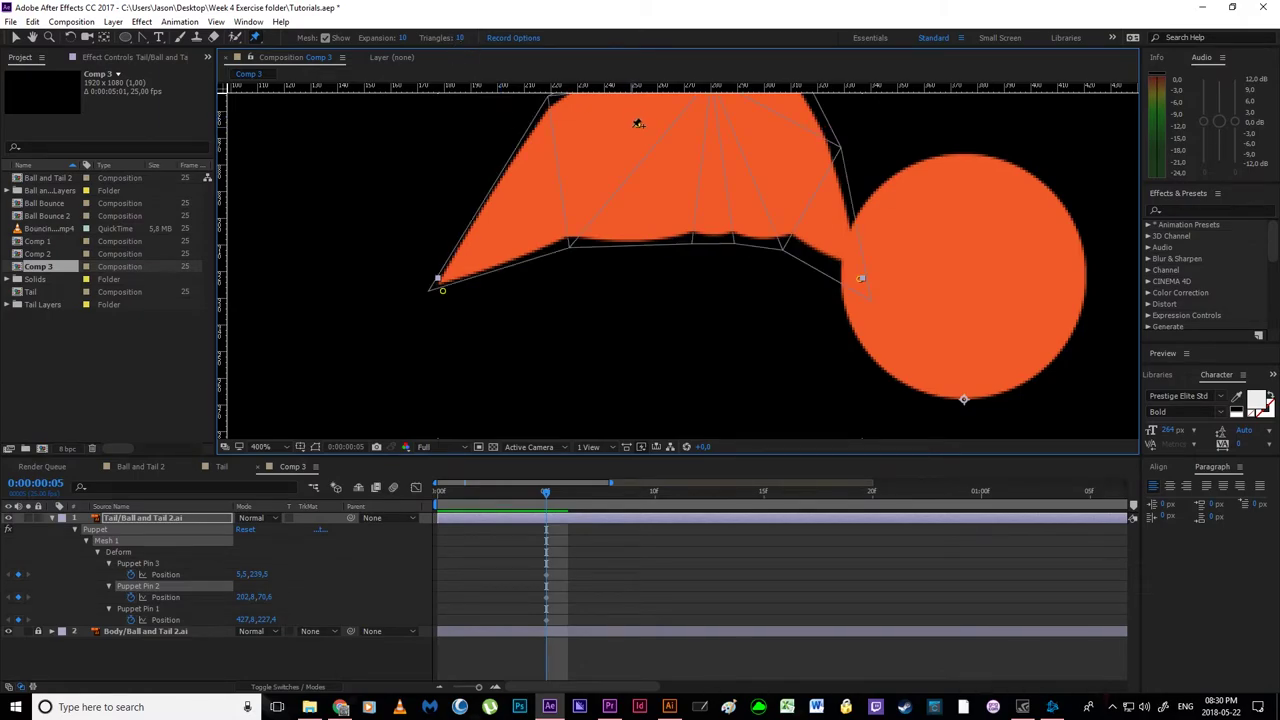
- Move the middle pin back to the tail's centre line at about 203, 229 and set the mesh Triangles to 500
left_click_drag(639, 128, 638, 280)
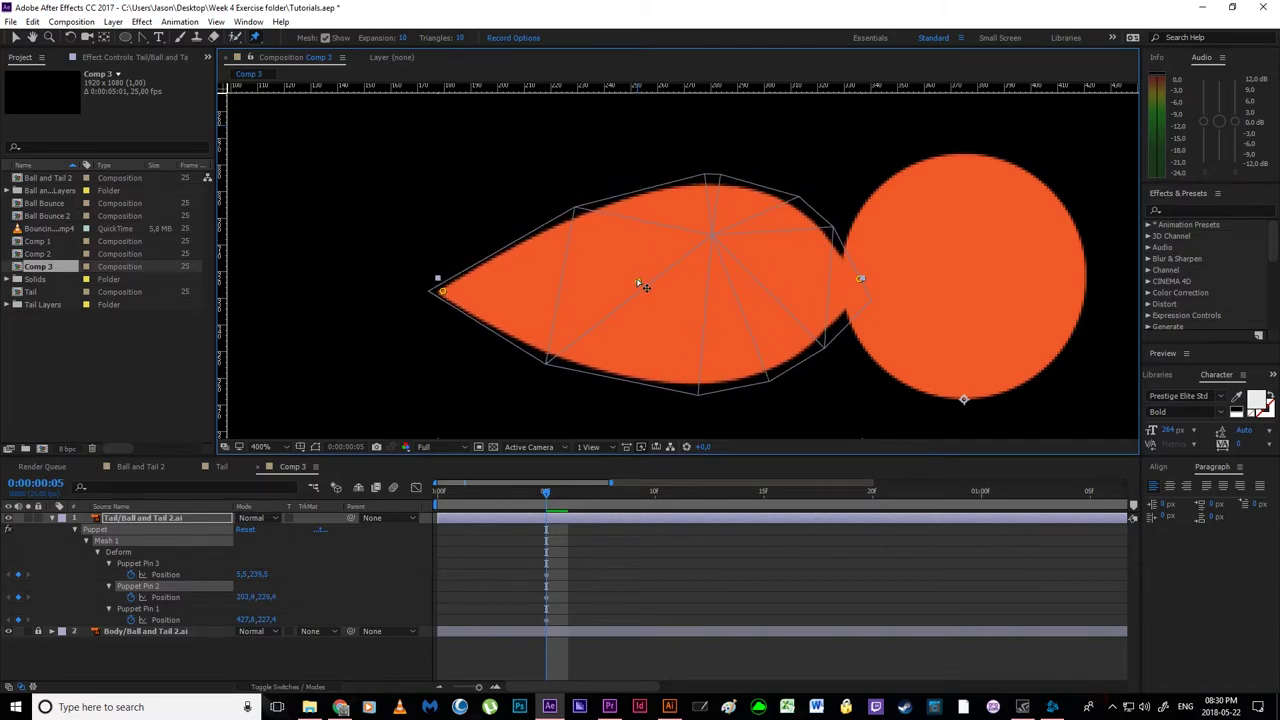
left_click(459, 38)
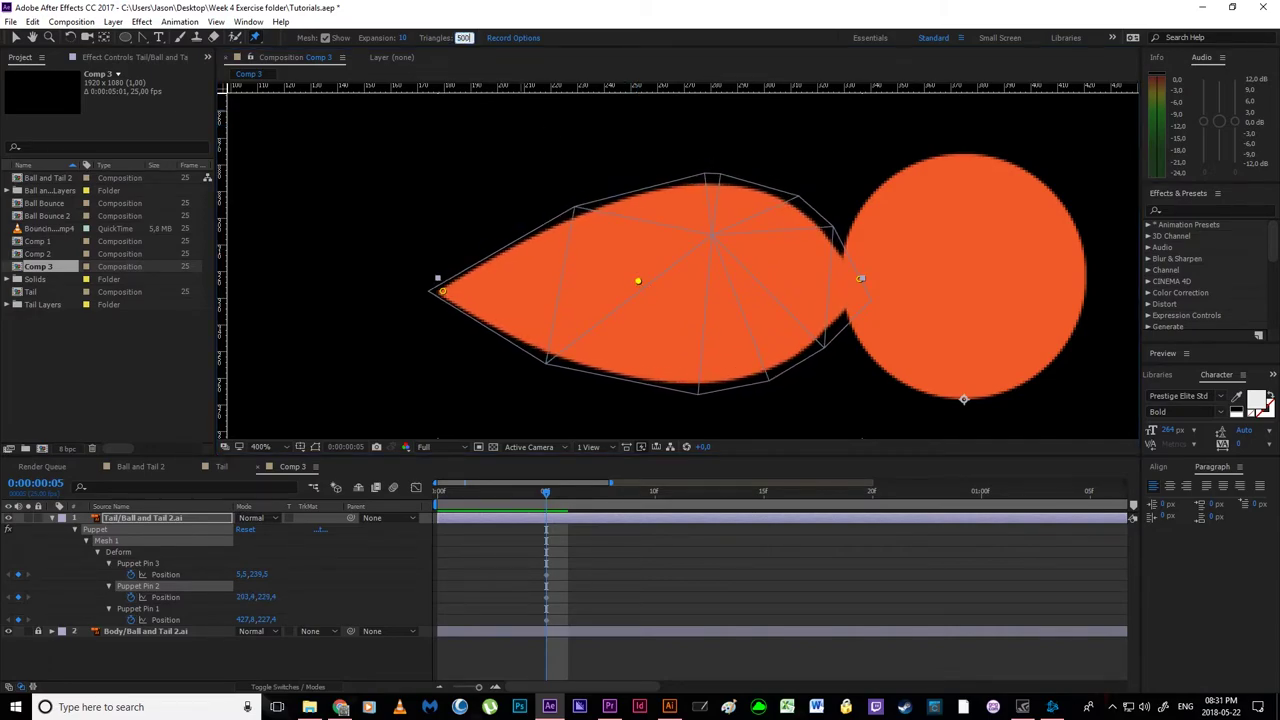
type("500")
key("Return")
- Select the position keyframes of all three puppet pins at 0:00:00:05 and unlock the Body layer
key("comma")
key("comma")
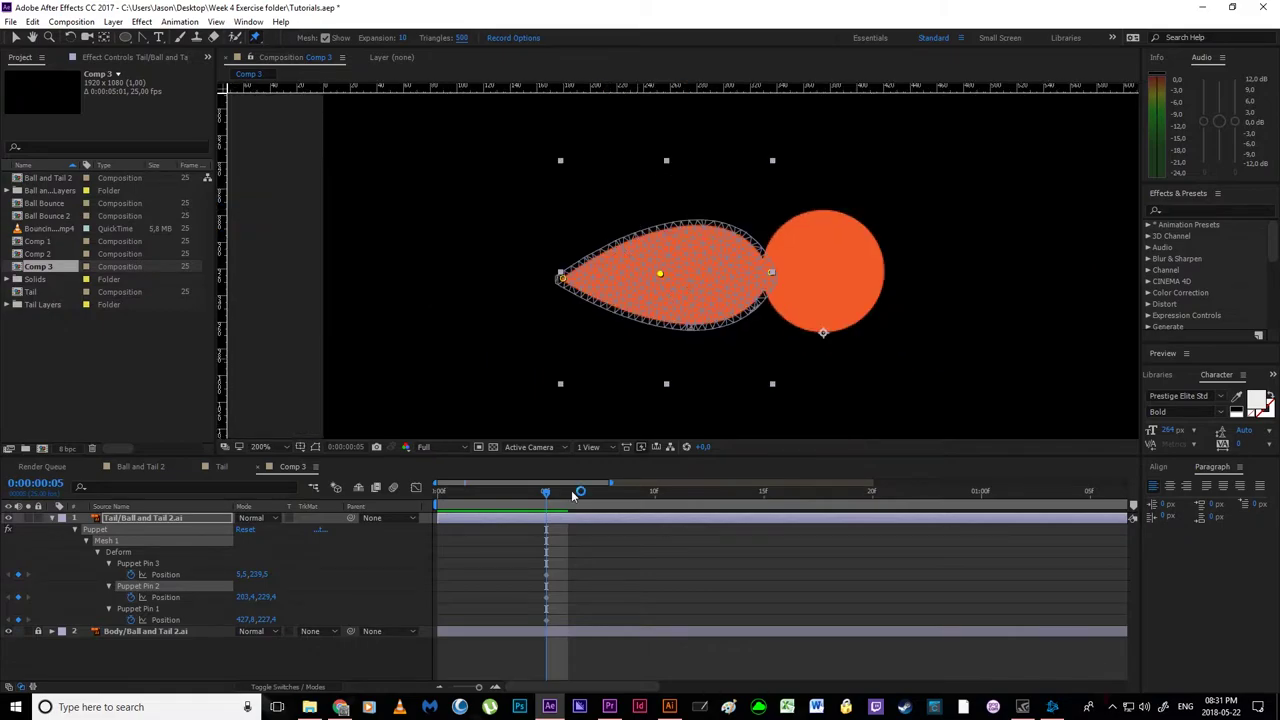
left_click_drag(508, 550, 580, 642)
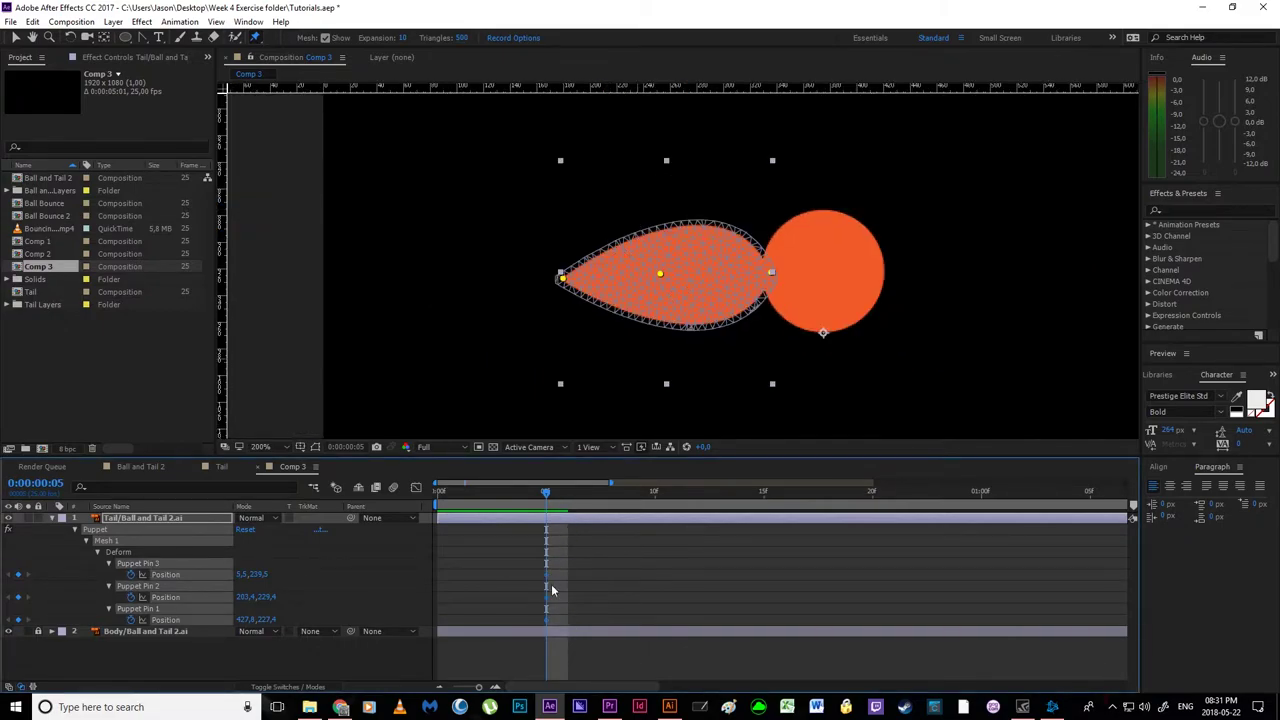
key("comma")
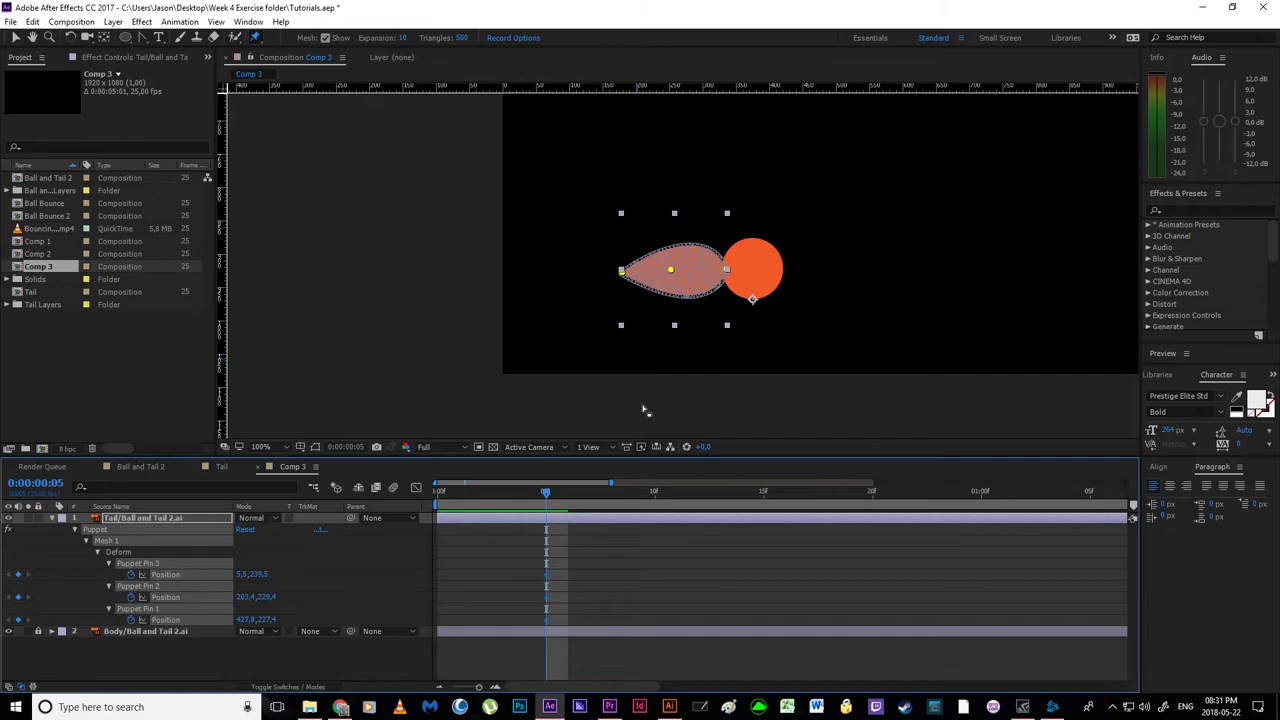
left_click(152, 631)
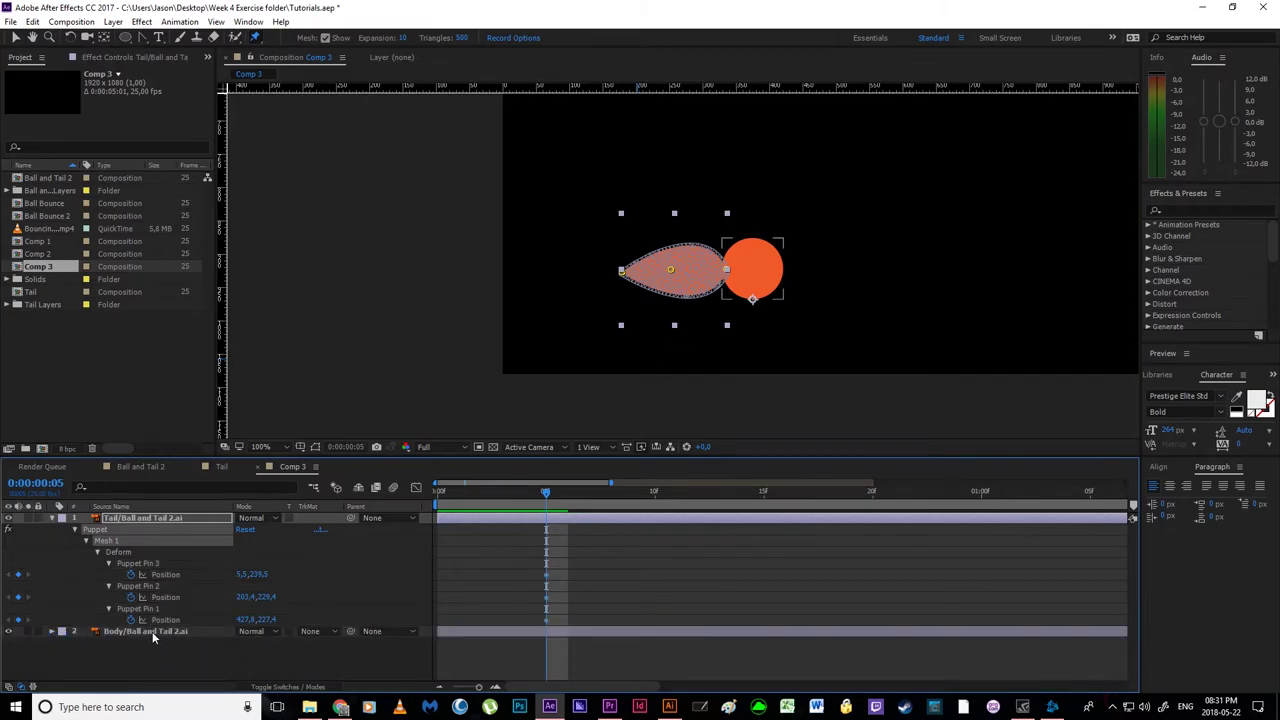
- Reveal the Body layer's keyframed properties beneath the tail's puppet pins and lock the Body layer
key("u")
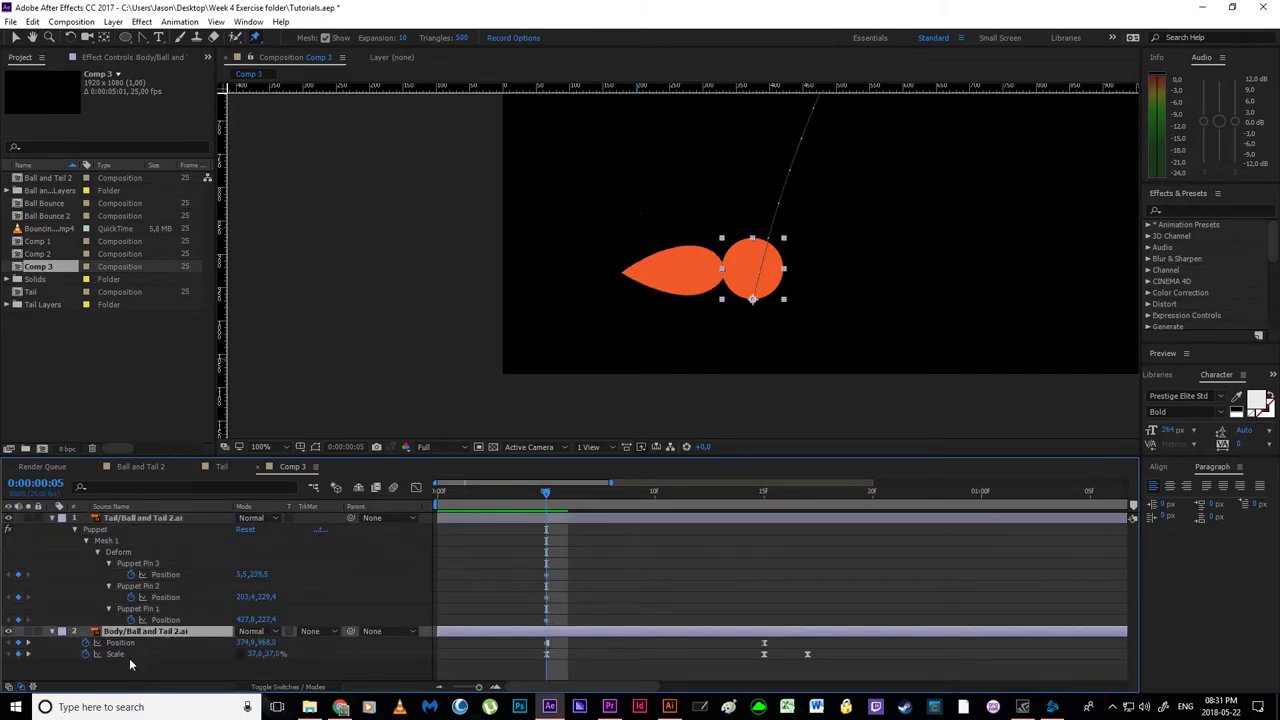
left_click(39, 632)
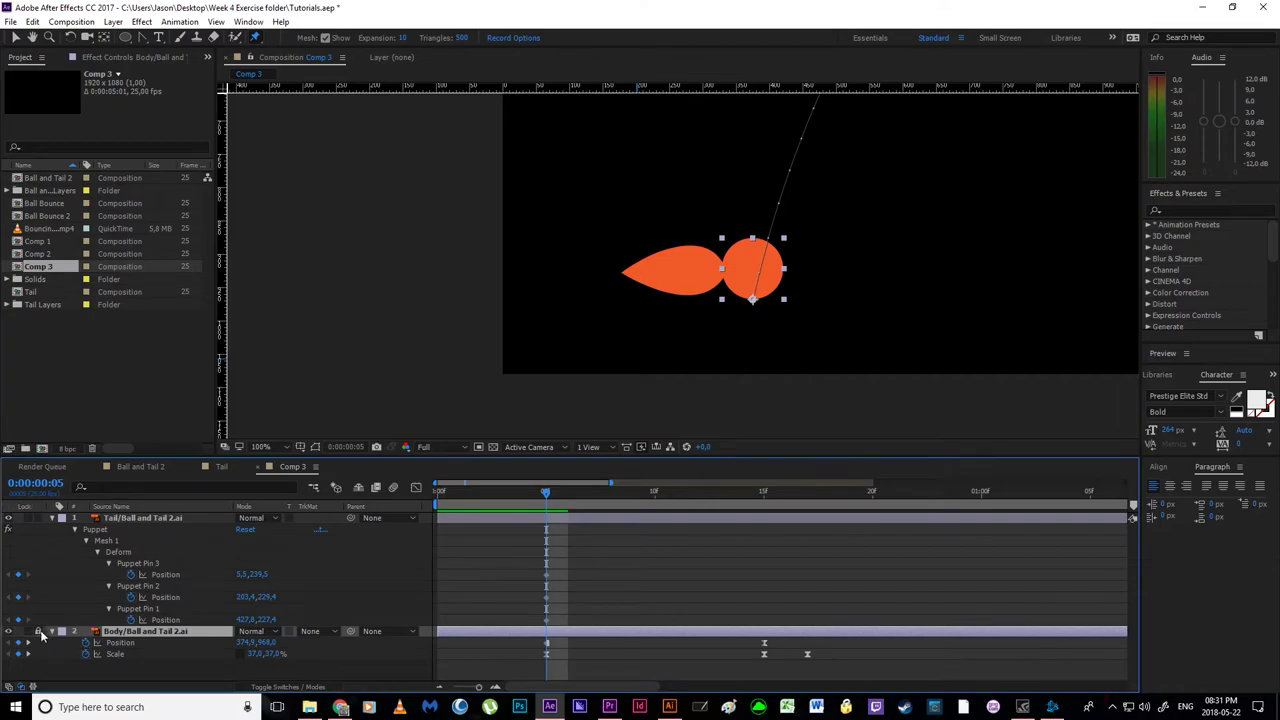
left_click_drag(546, 492, 543, 637)
left_click_drag(532, 565, 556, 620)
left_click(578, 592)
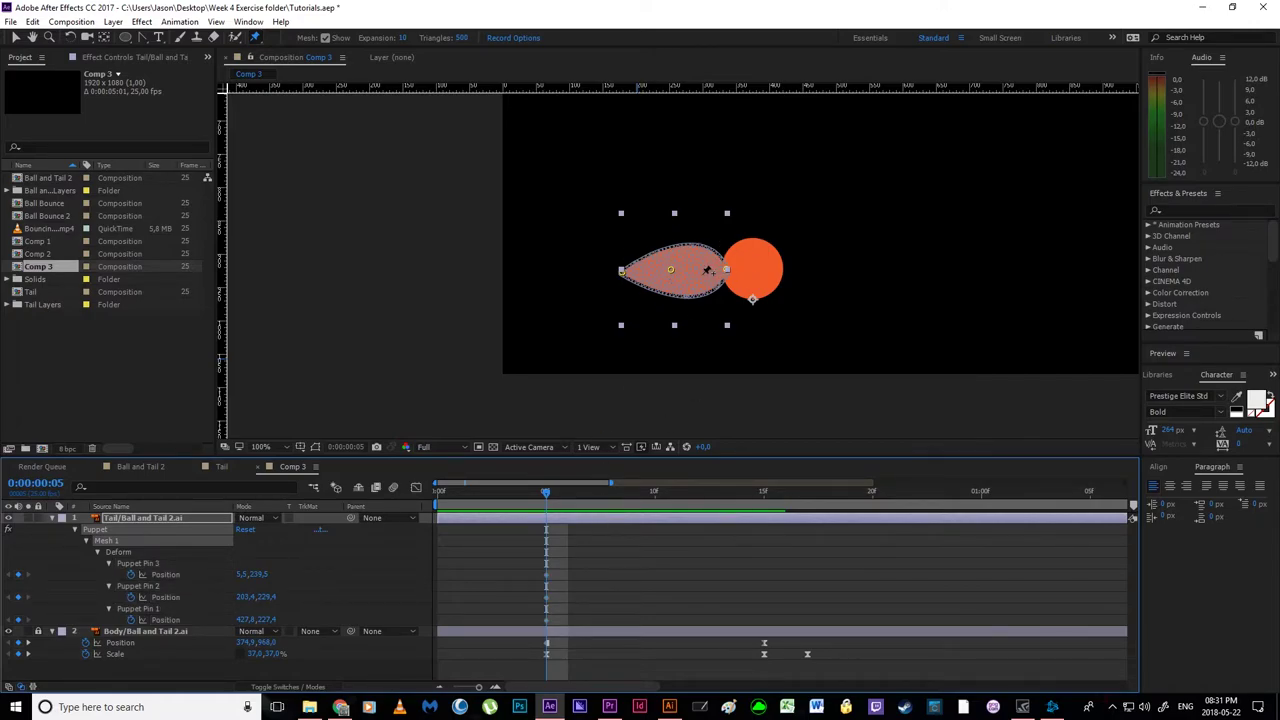
- At frame 15, arch the tail upward by repositioning its three puppet pins, keeping Pin 1 against the ball
key("v")
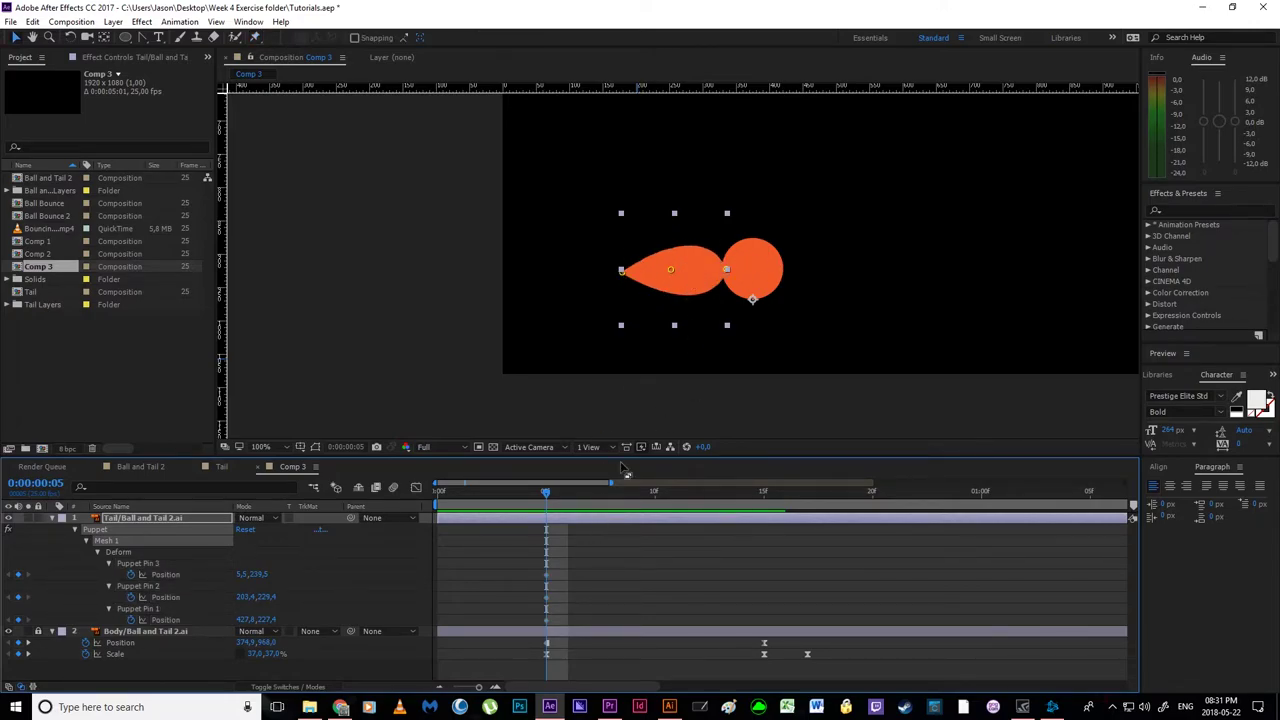
left_click_drag(547, 496, 757, 575)
key("ctrl+v")
scroll(751, 319, "up", 2)
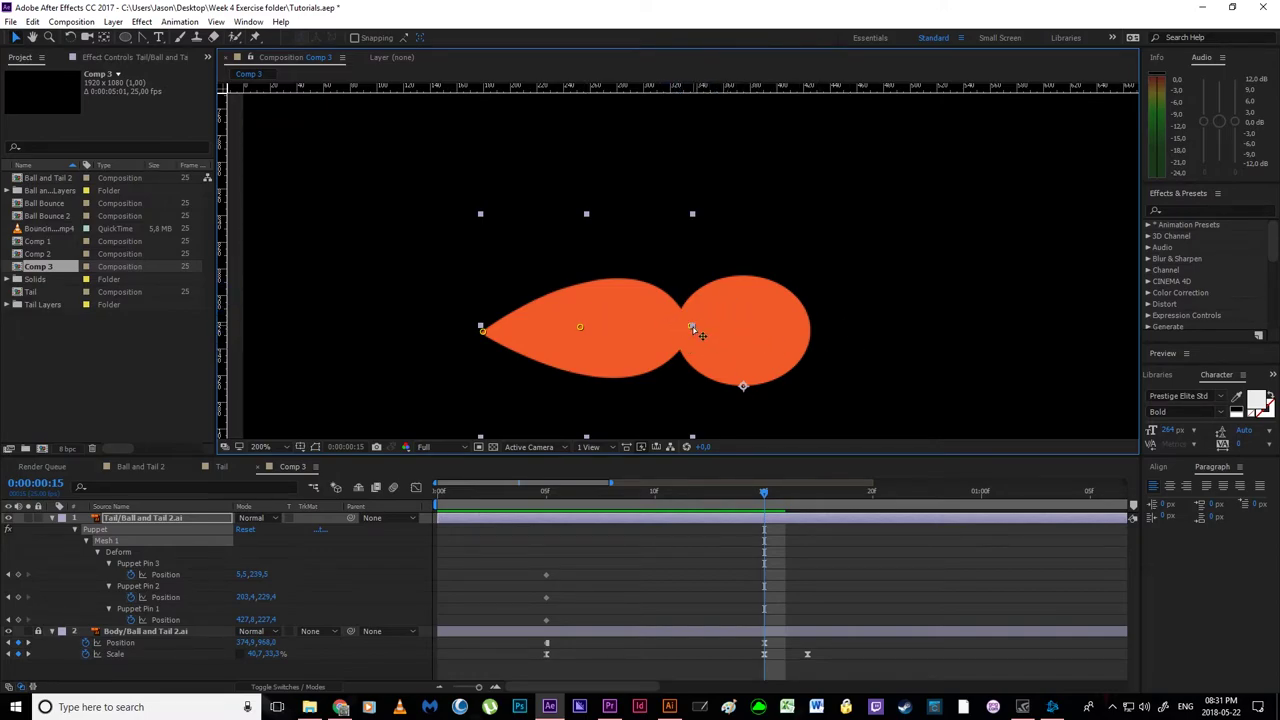
left_click_drag(701, 335, 697, 343)
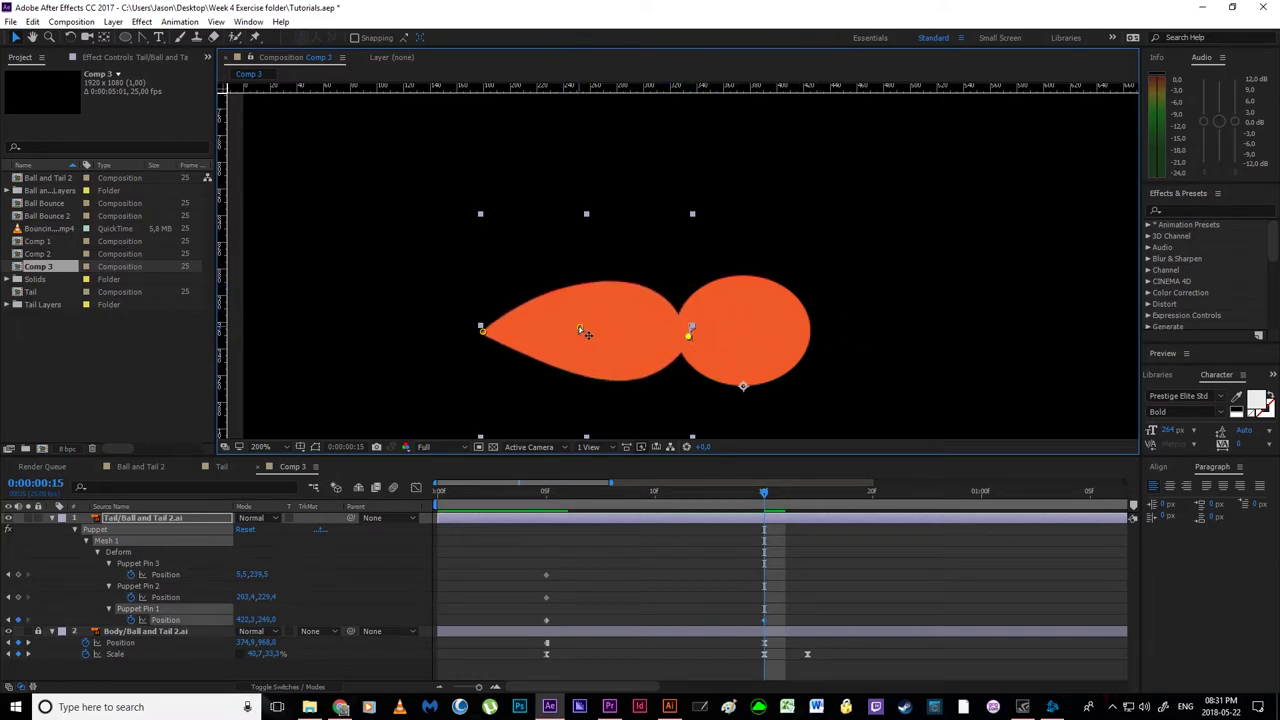
left_click_drag(582, 331, 592, 257)
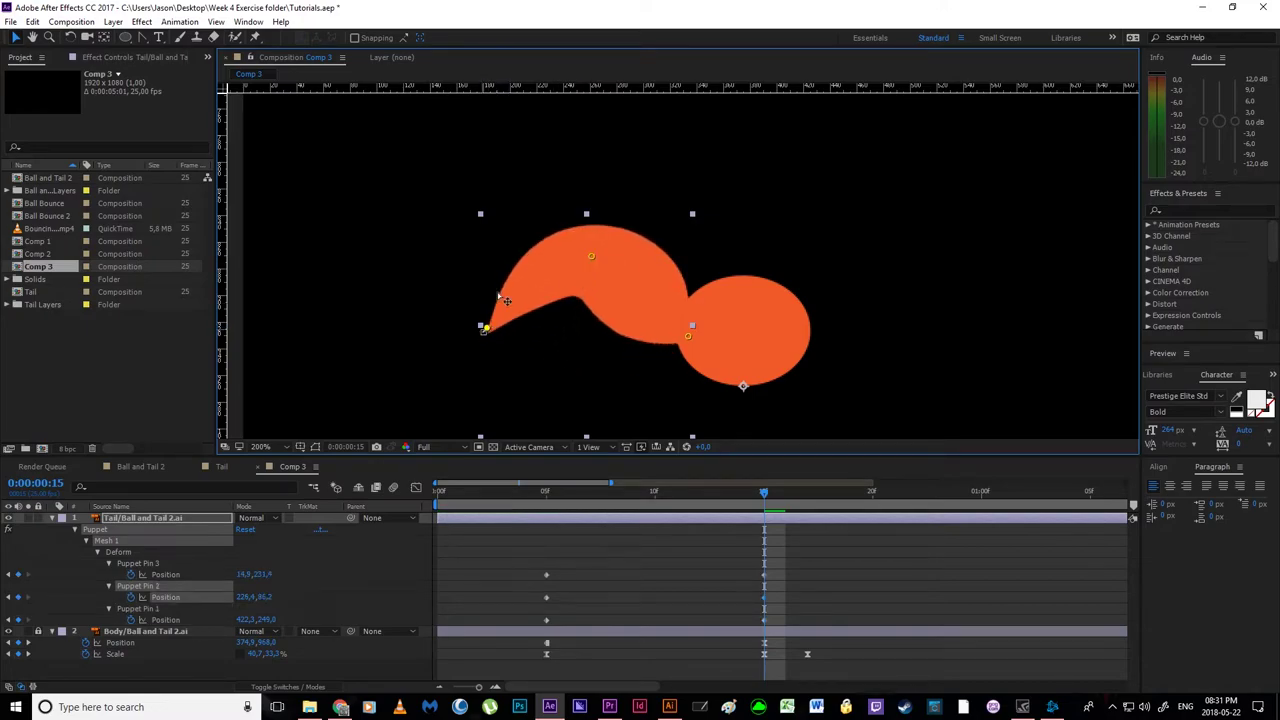
mouse_move(483, 328)
left_mouse_down()
mouse_move(498, 225)
mouse_move(487, 304)
left_mouse_up()
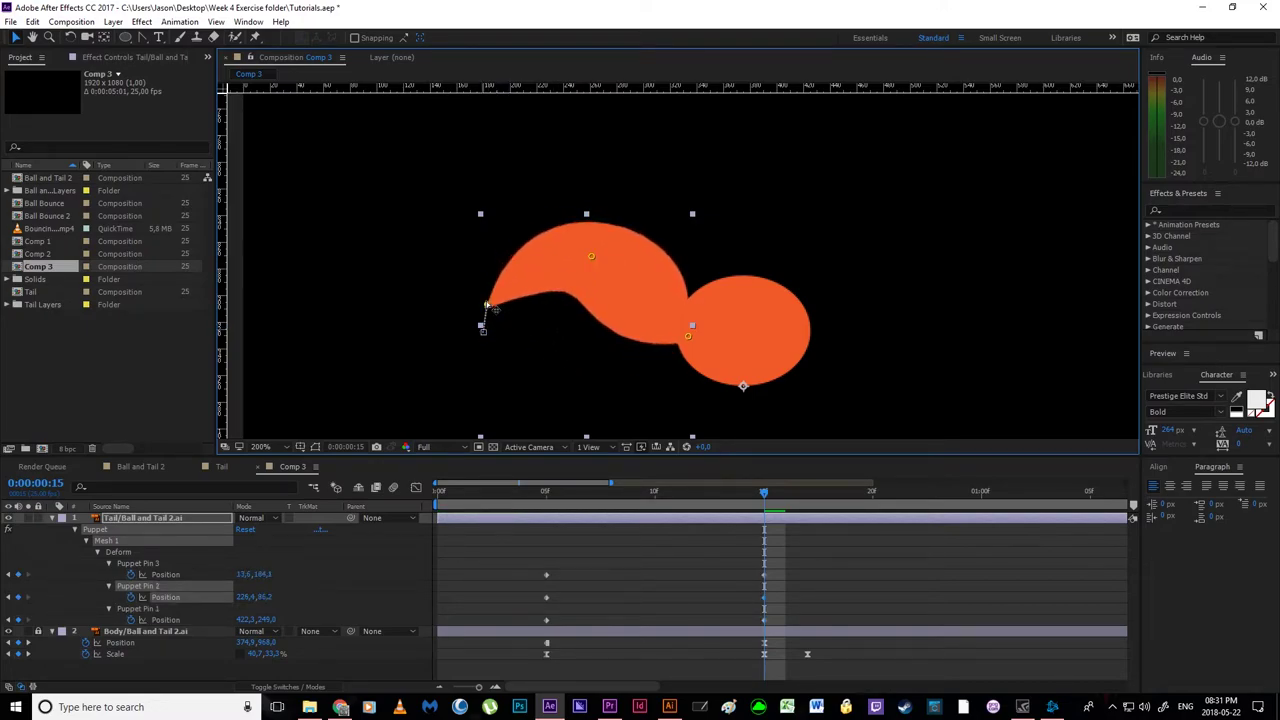
left_click_drag(591, 256, 614, 257)
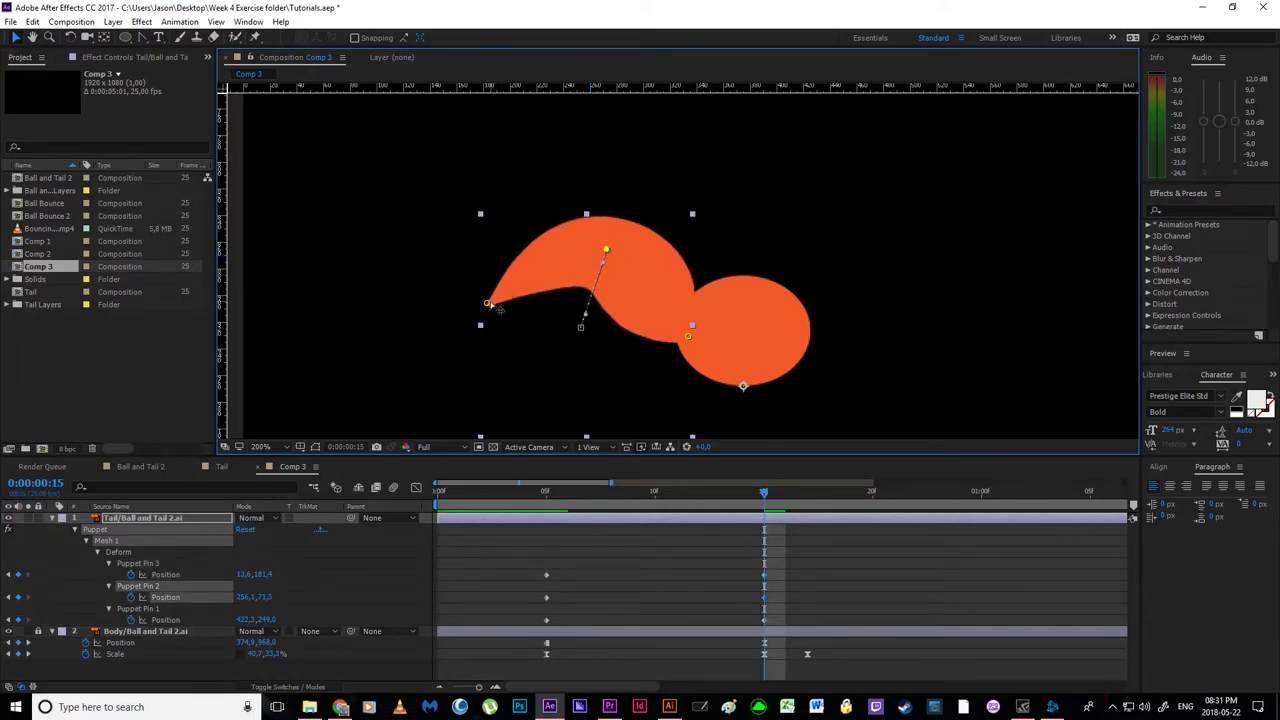
left_click_drag(492, 305, 509, 310)
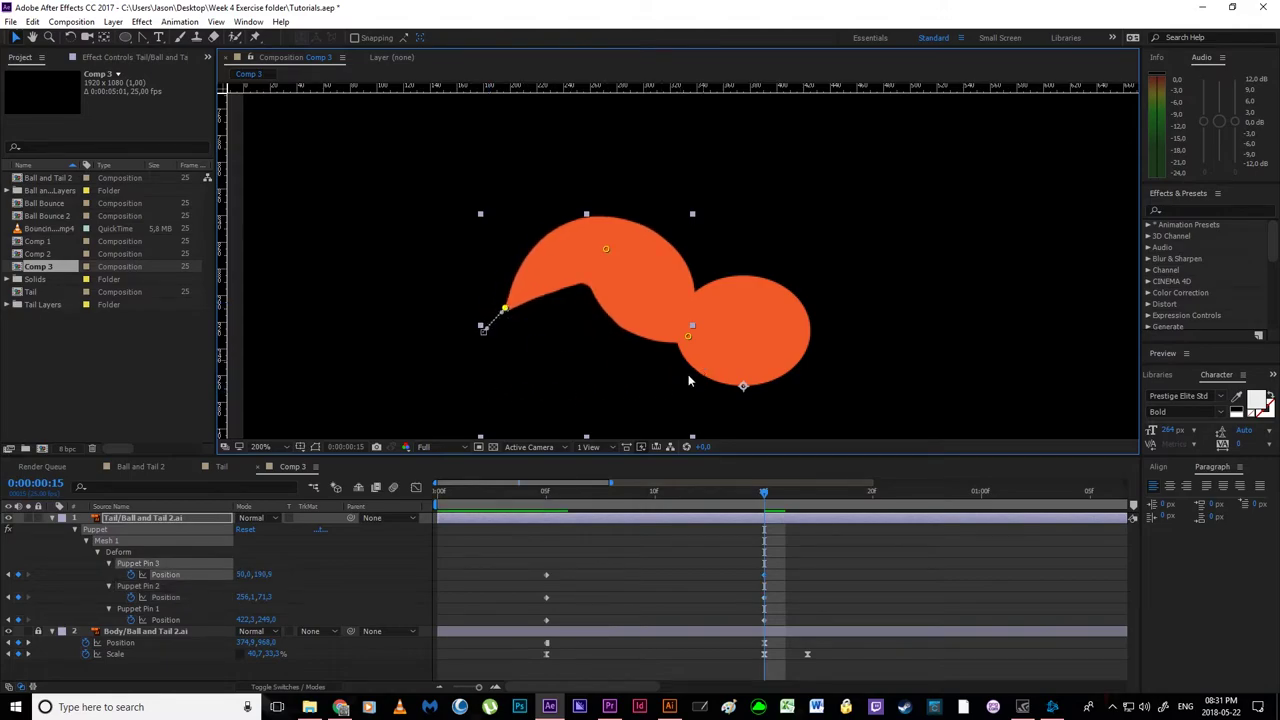
- At frame 17, swing the tail downward by moving Puppet Pin 2 and Puppet Pin 3 below the ball
key("comma")
key("comma")
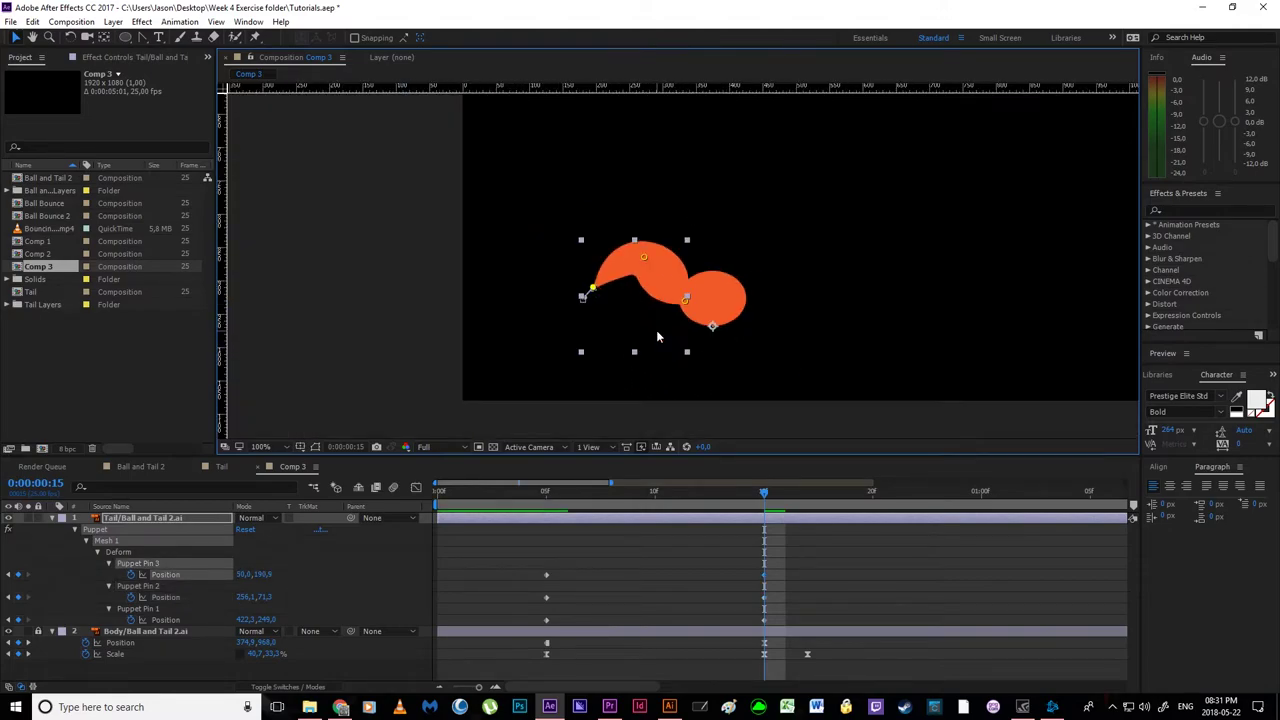
left_click(688, 610)
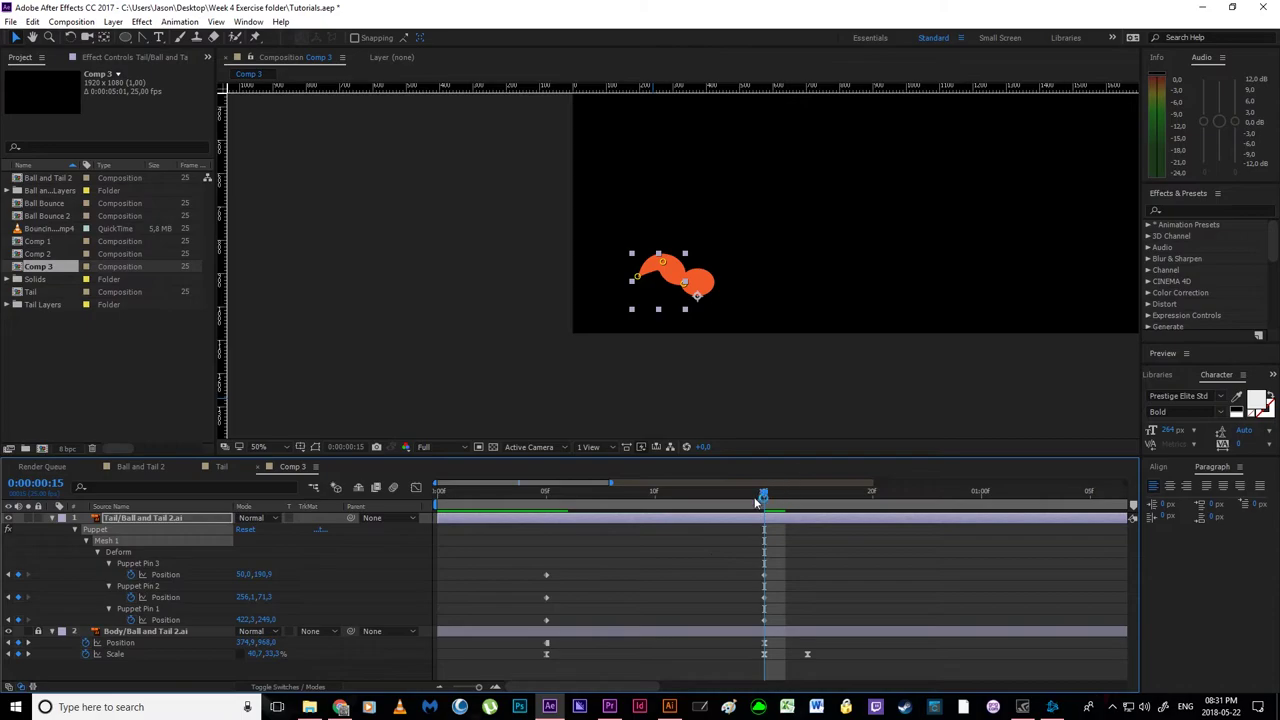
left_click_drag(765, 492, 810, 638)
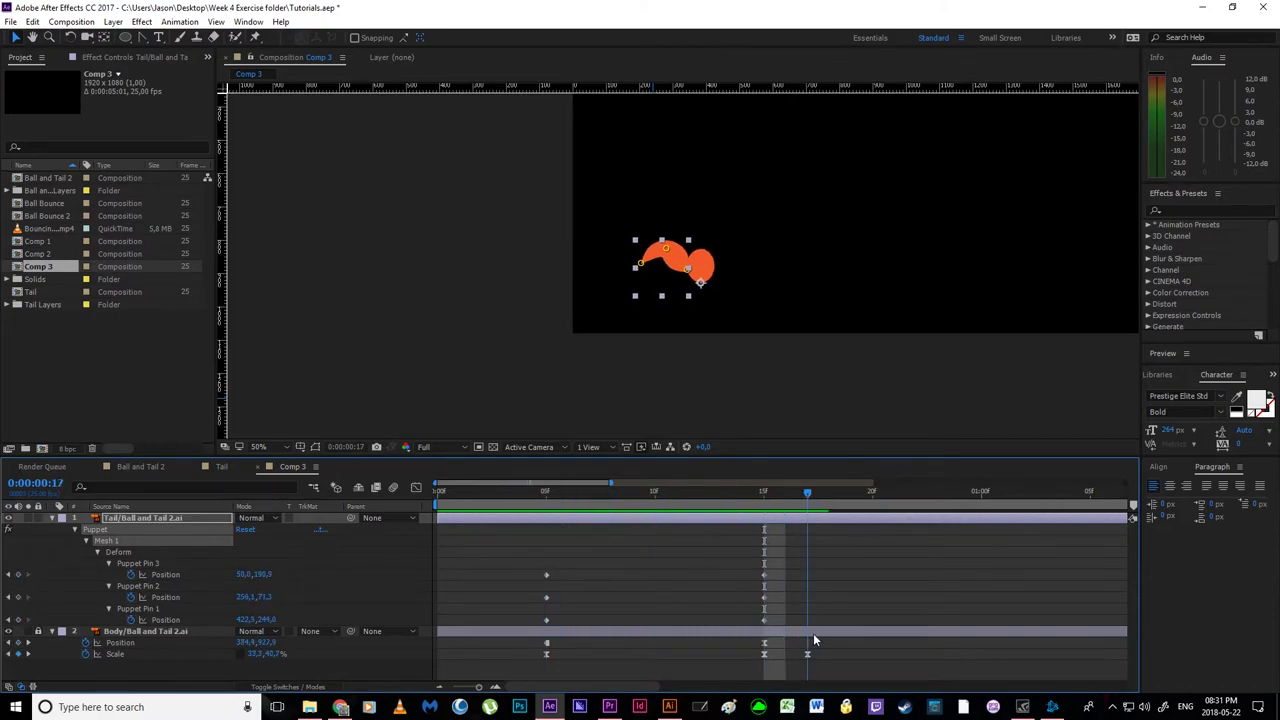
scroll(671, 338, "up", 1)
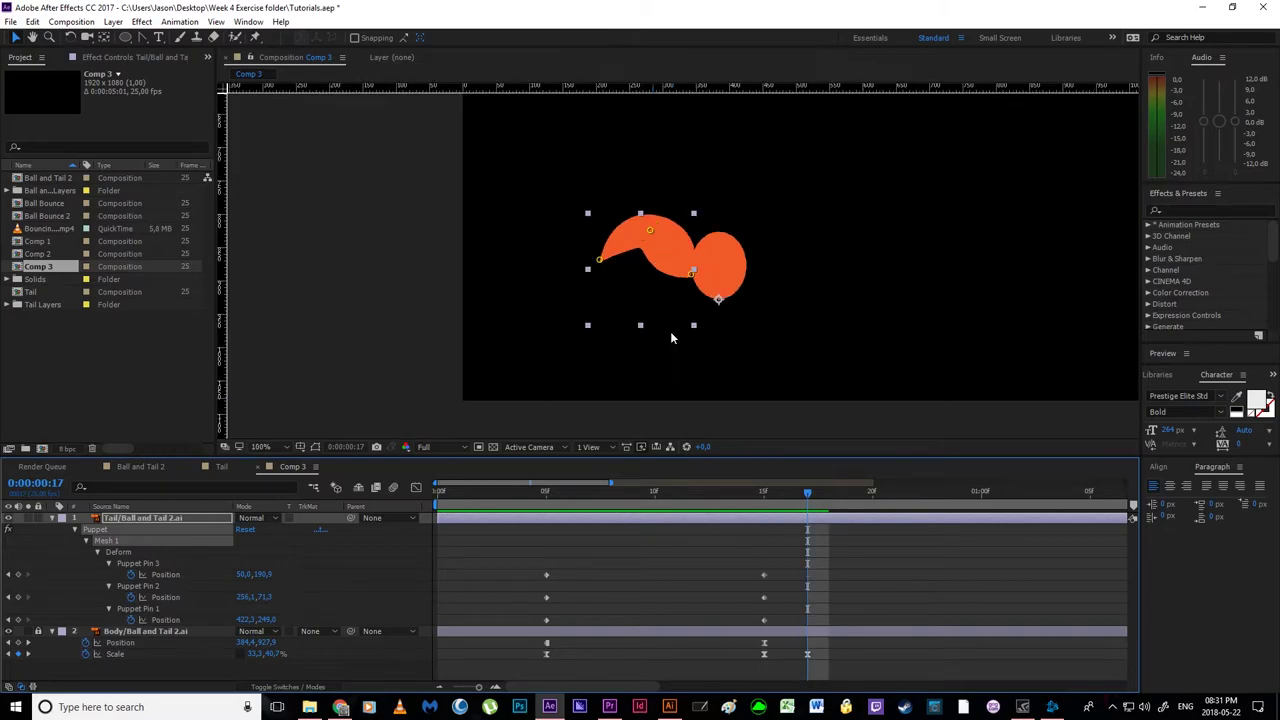
key("period")
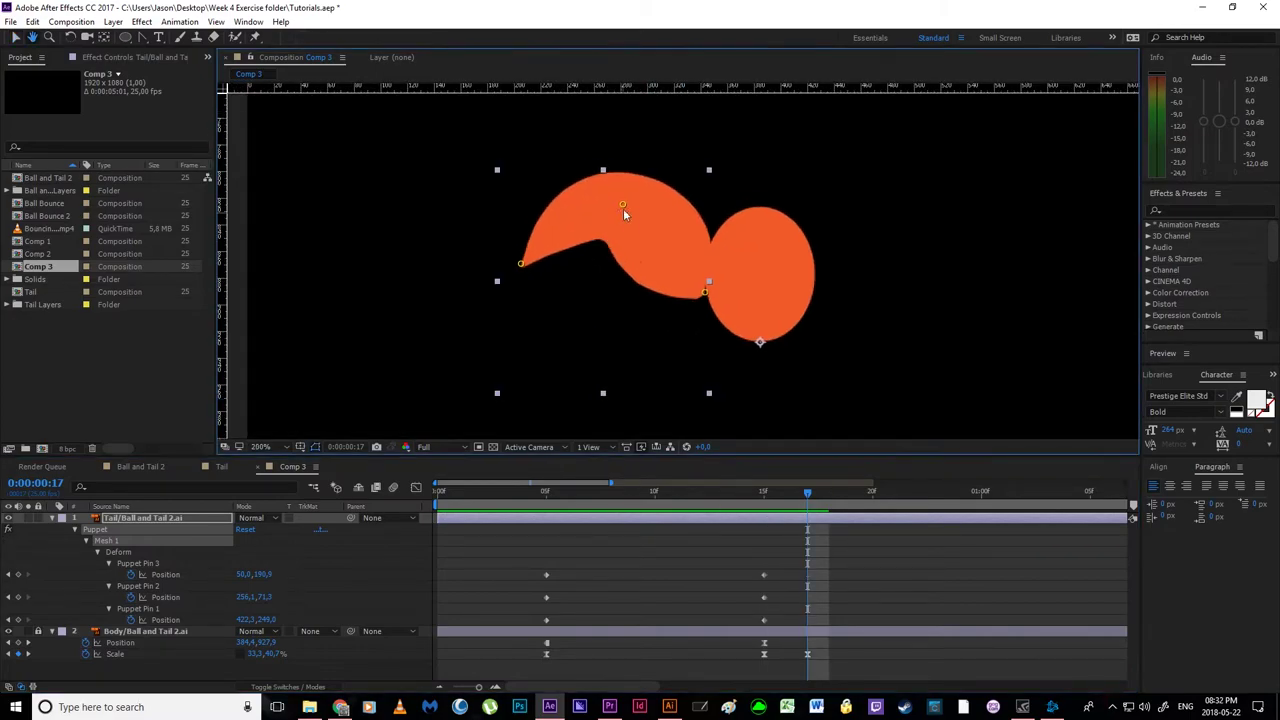
left_click_drag(623, 208, 628, 350)
left_click_drag(521, 264, 521, 383)
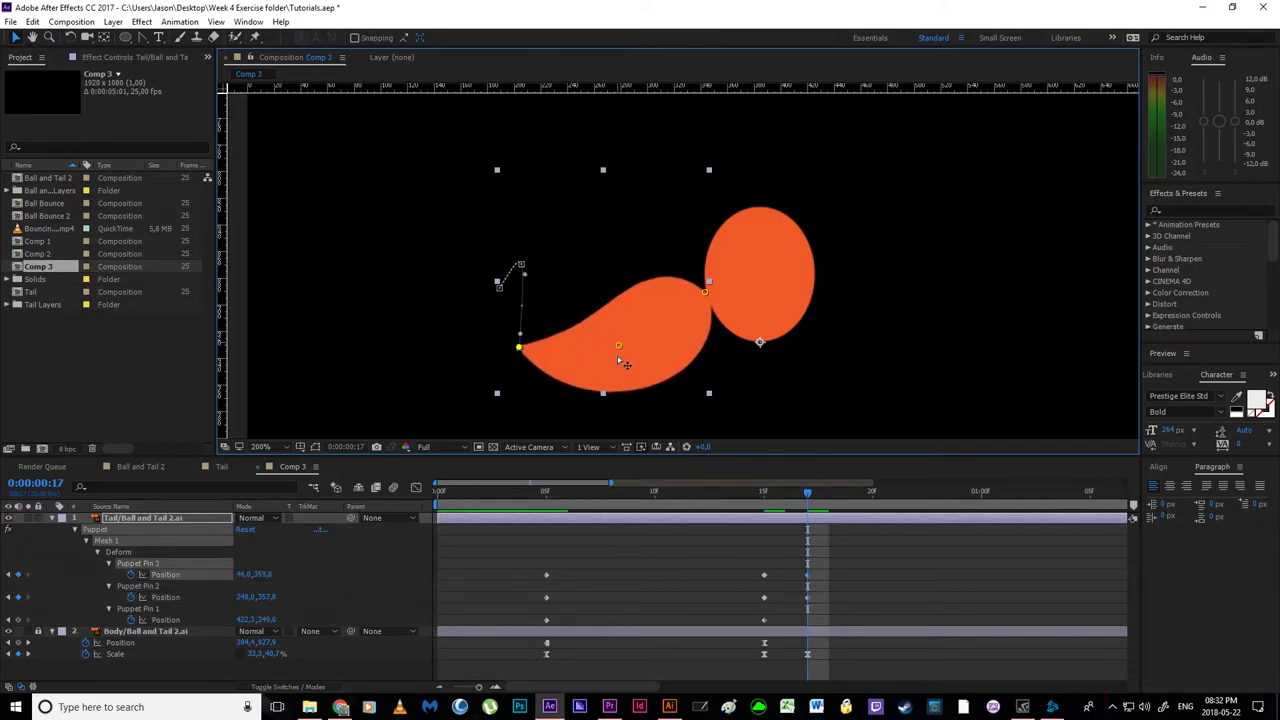
left_click_drag(623, 356, 639, 379)
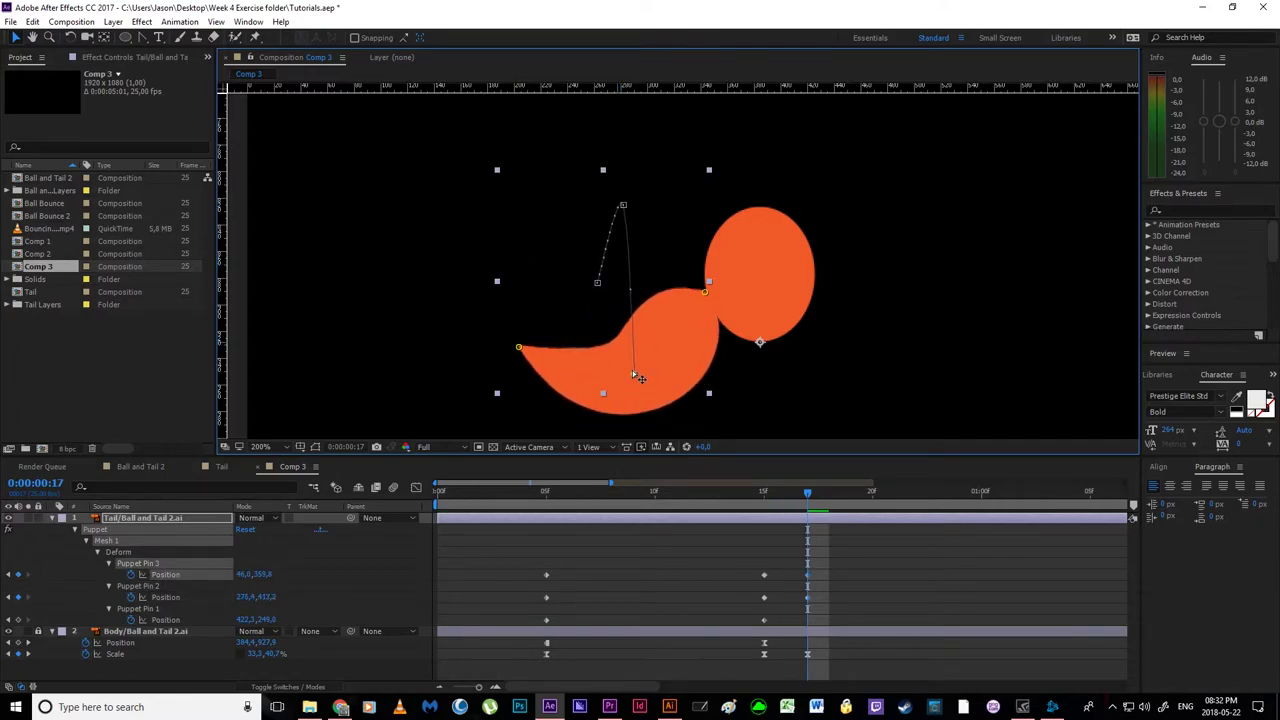
- Shift the frame 17 position keyframes of Puppet Pins 2 and 3 to frame 20
left_click_drag(807, 494, 803, 539)
scroll(761, 330, "down", 4)
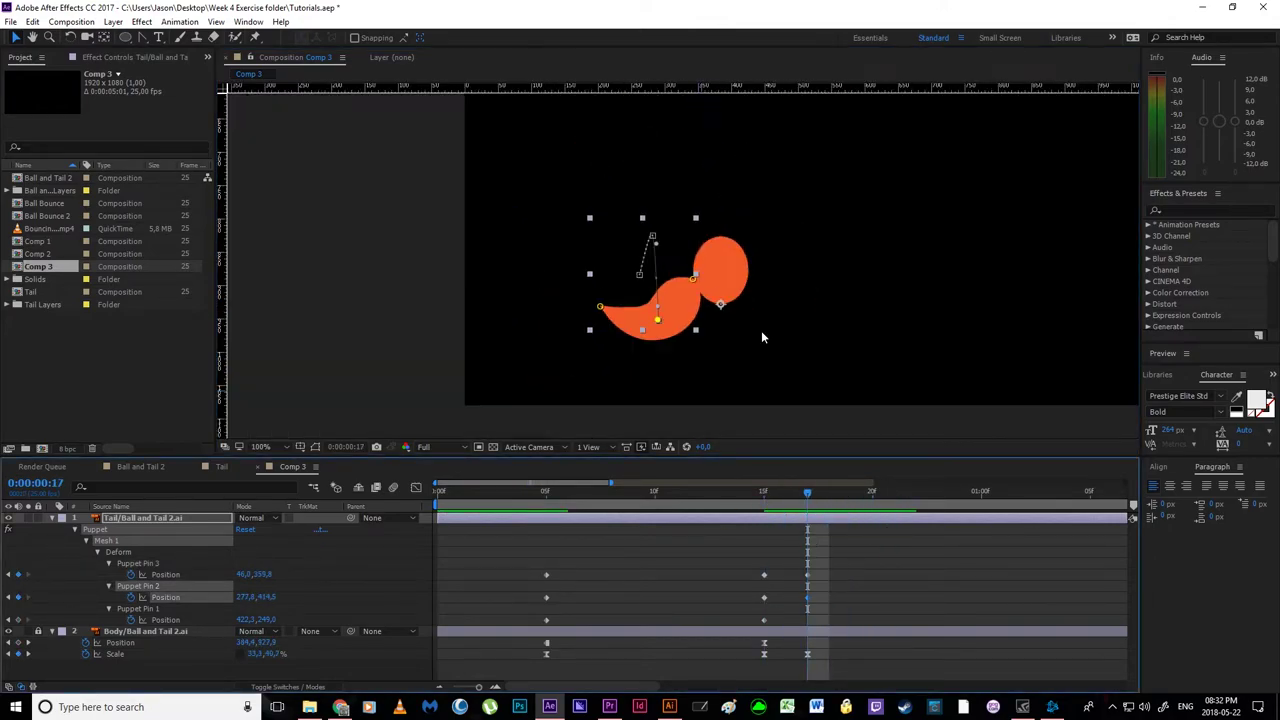
left_click_drag(807, 492, 869, 512)
left_click_drag(809, 558, 868, 580)
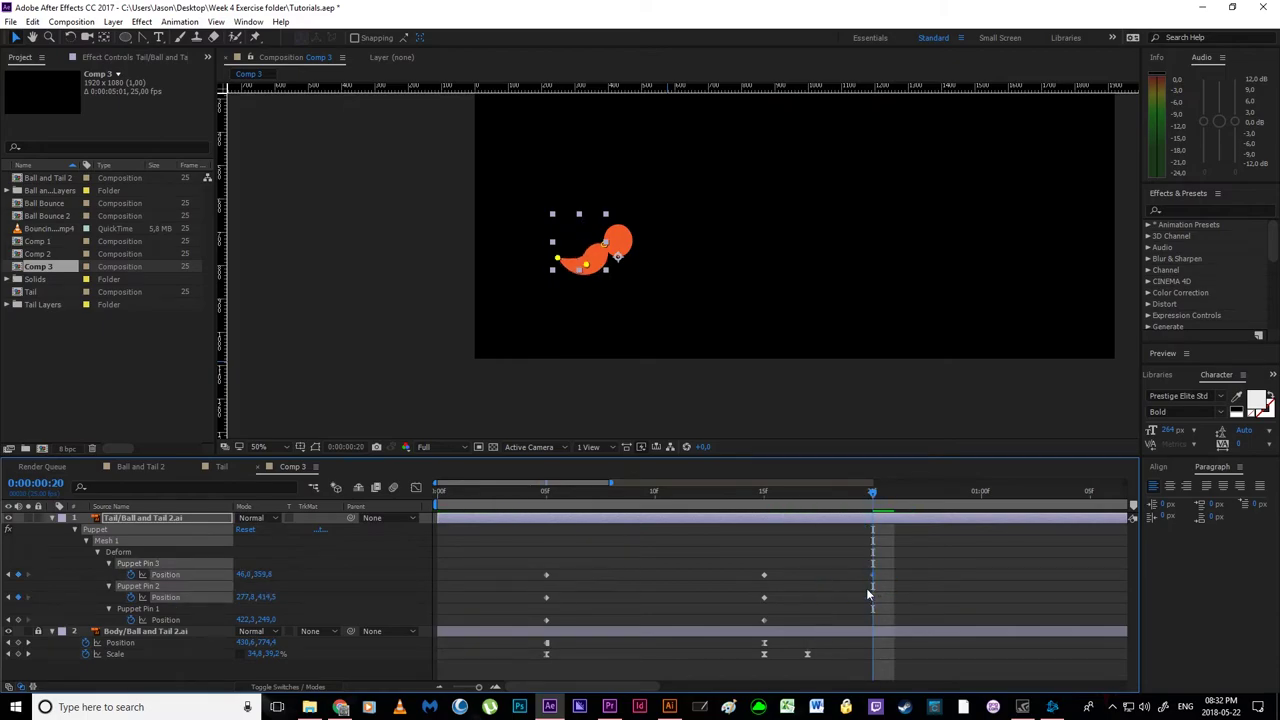
left_click_drag(840, 508, 866, 534)
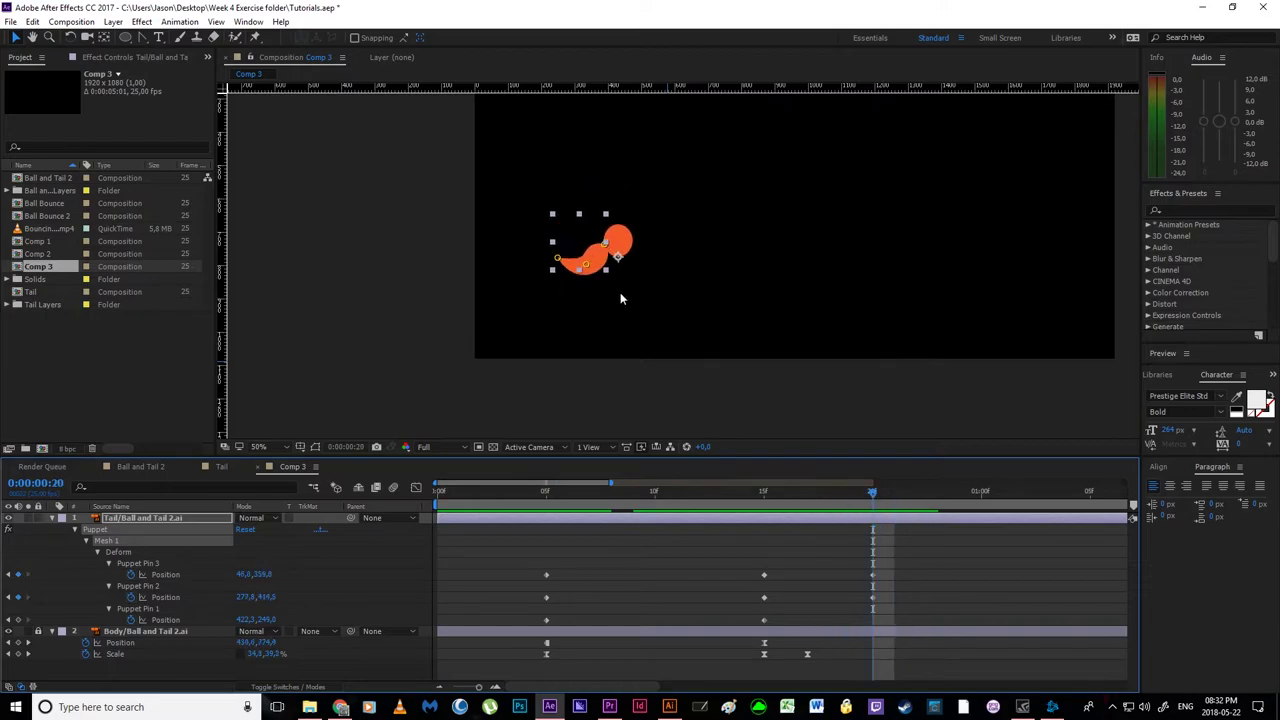
- At frame 20, repose the three puppet pins so the tail trails down behind the rising ball and stays attached to it
scroll(620, 298, "up", 2)
left_click_drag(497, 286, 510, 342)
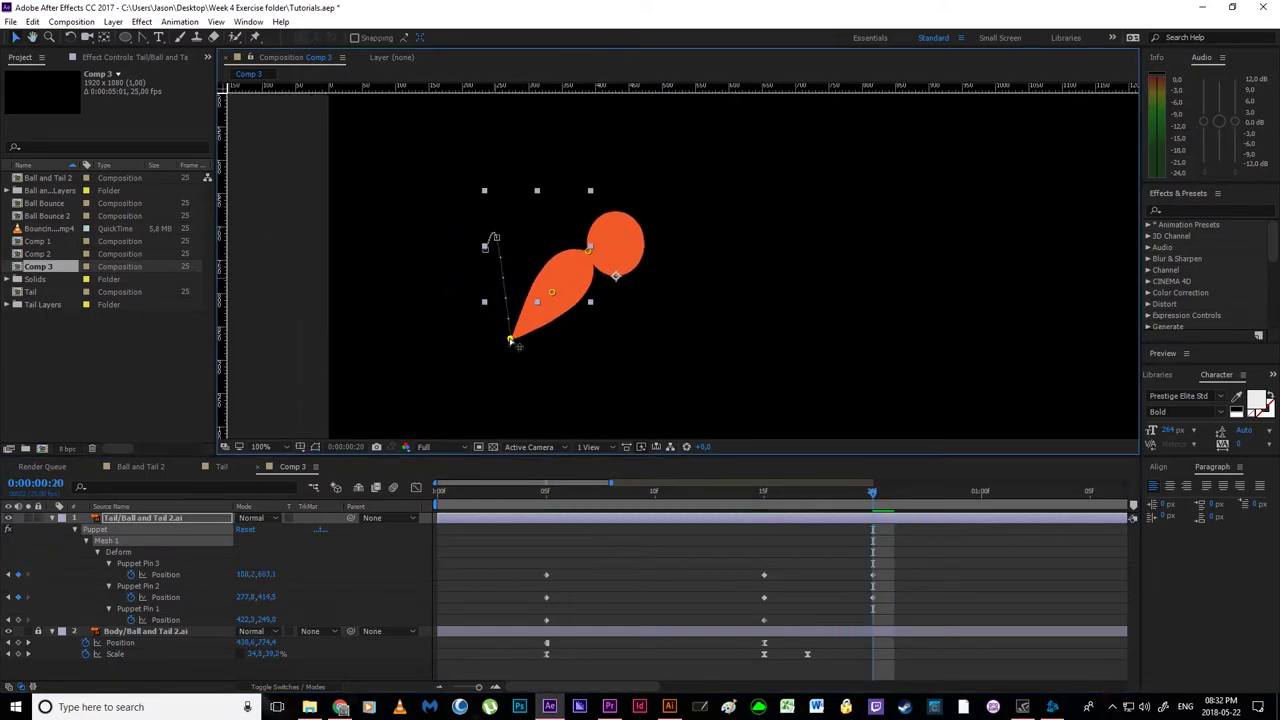
left_click_drag(552, 292, 546, 267)
left_click_drag(510, 337, 536, 336)
left_click_drag(546, 268, 602, 262)
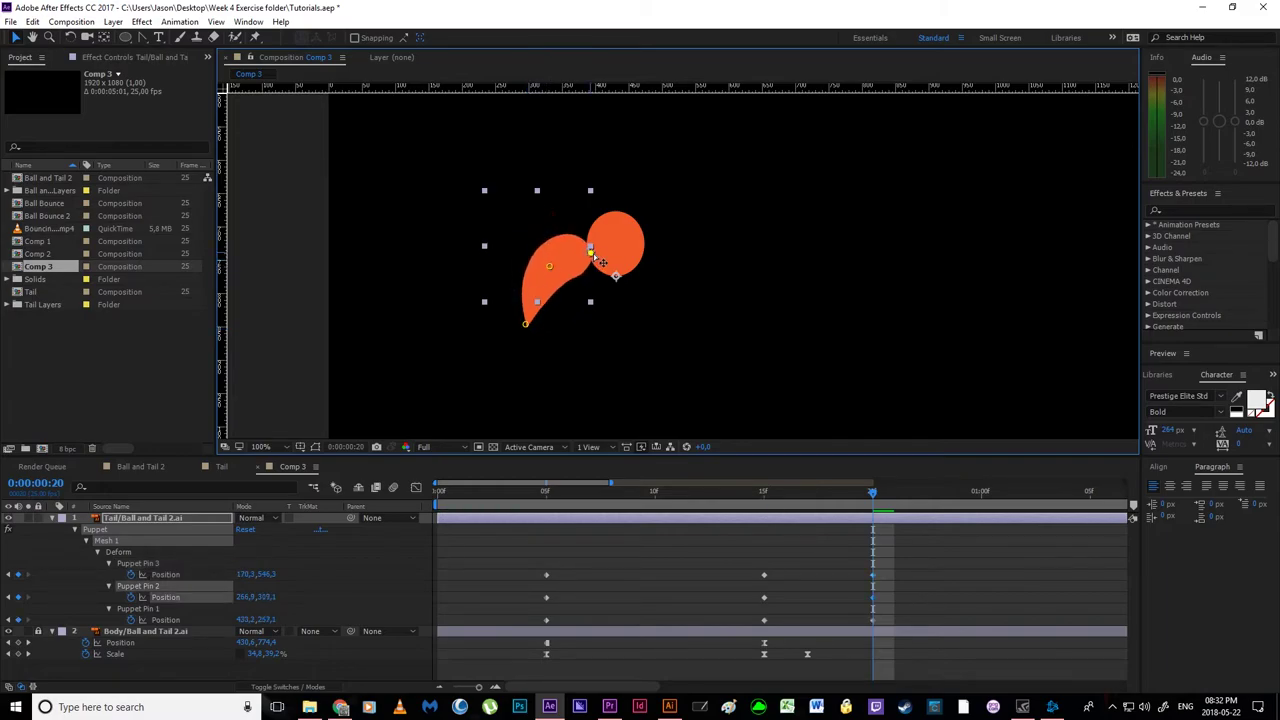
left_click_drag(525, 323, 529, 338)
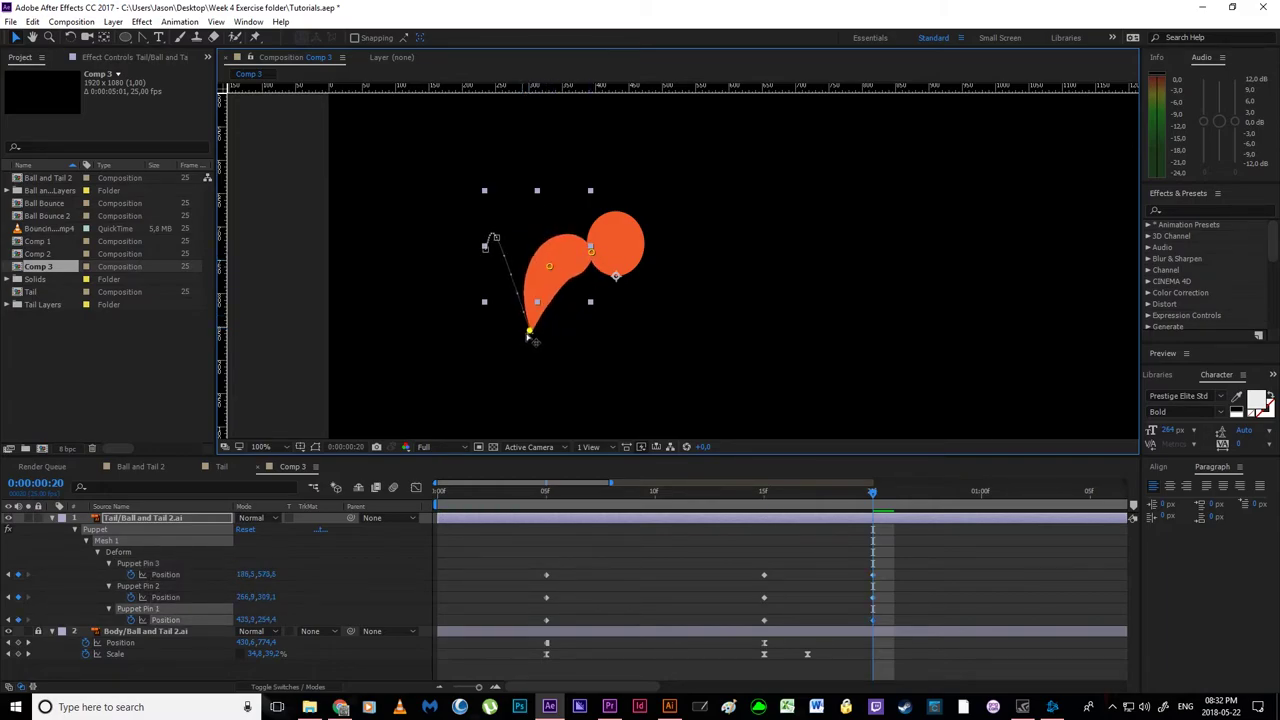
key("comma")
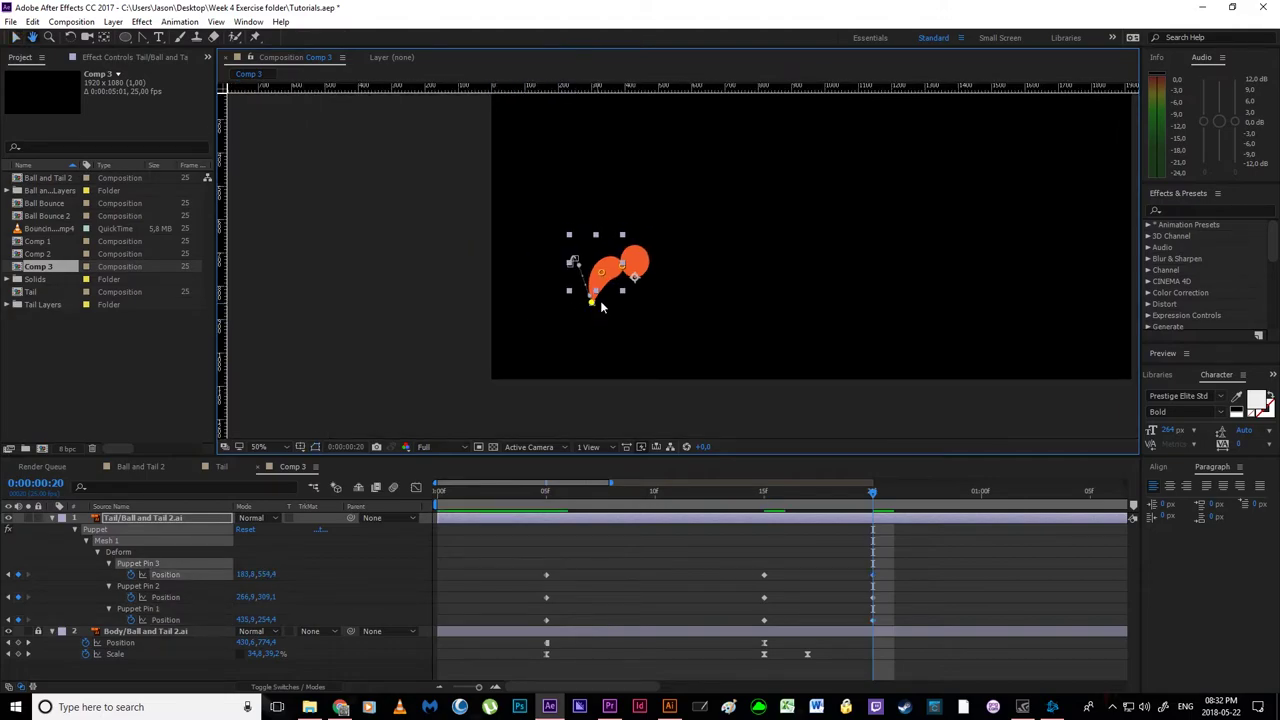
left_click_drag(577, 354, 565, 421)
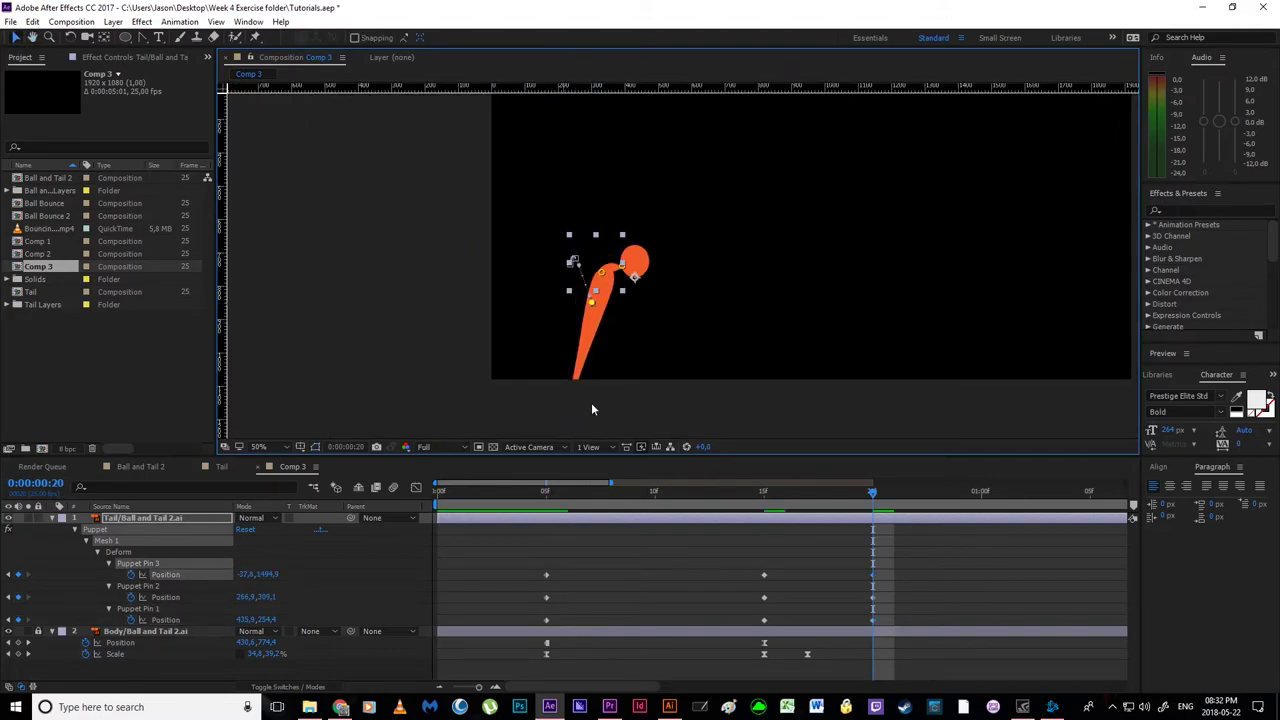
key("ctrl+z")
- At frame 20, move Puppet Pin 2 down and toward the ball so the middle of the tail bows downward
left_click_drag(873, 497, 868, 591)
scroll(665, 341, "up", 1)
left_click_drag(583, 327, 623, 354)
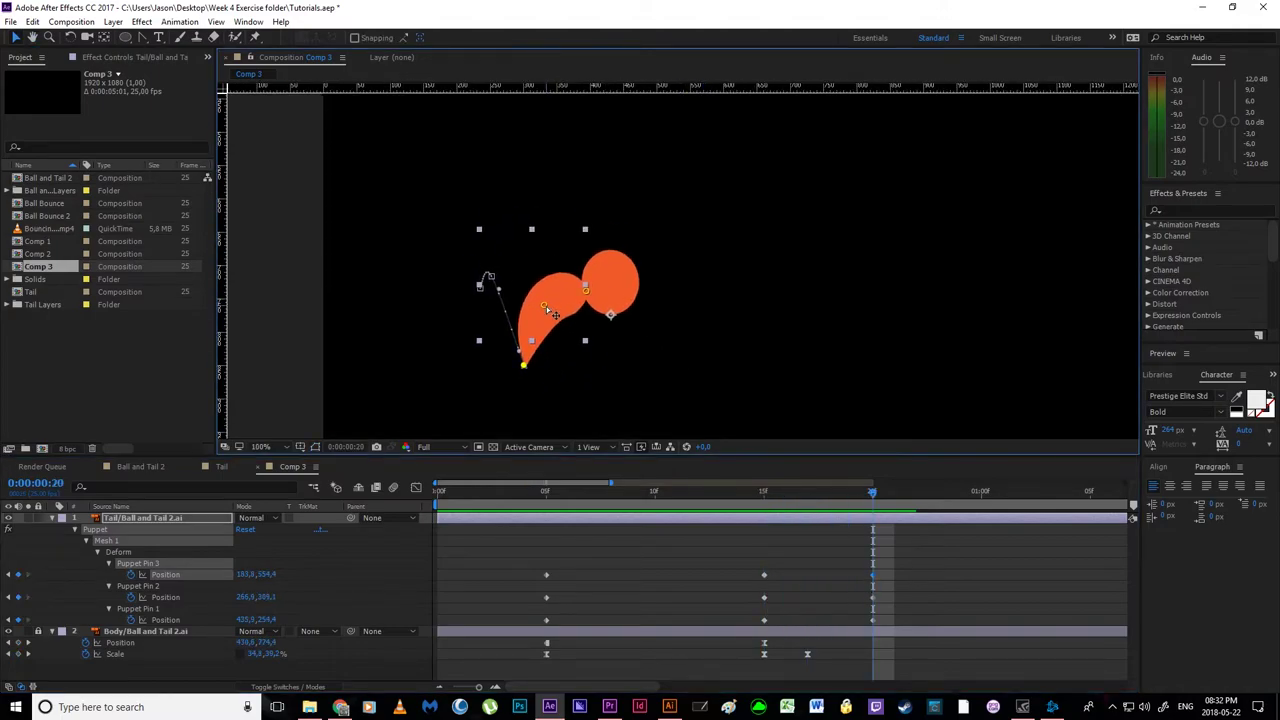
left_click_drag(545, 306, 568, 342)
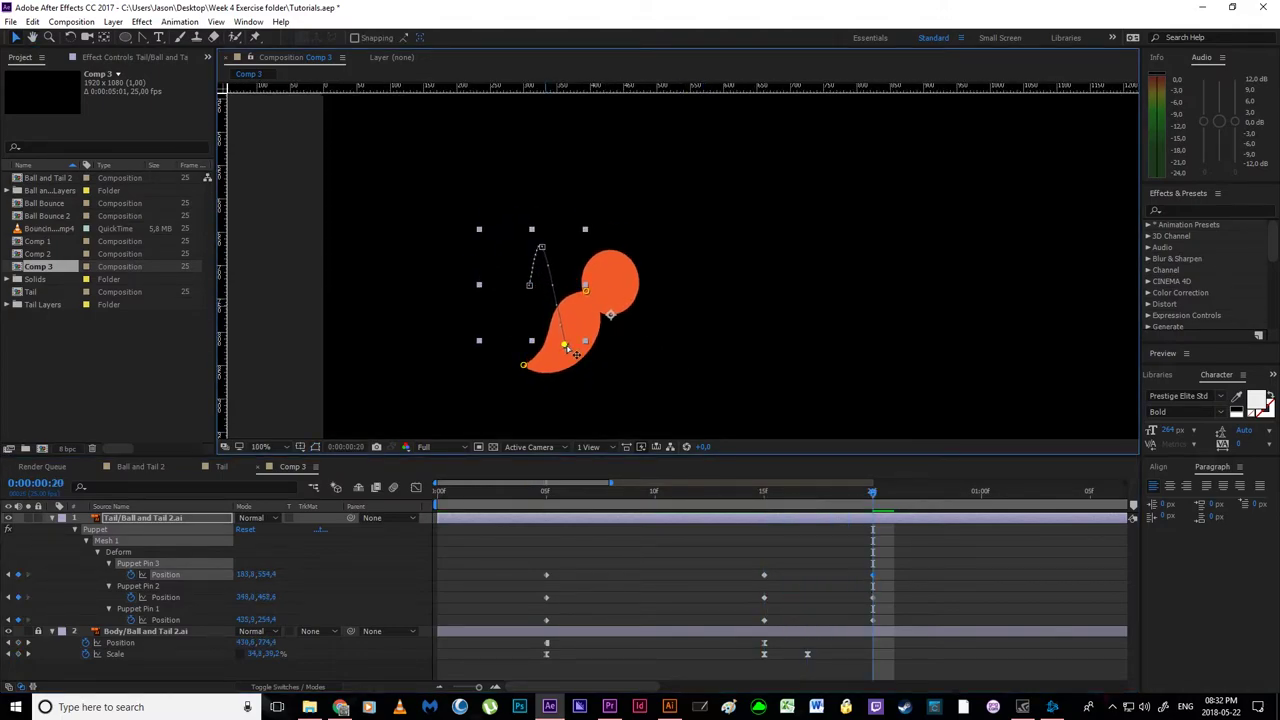
- From frame 5, adjust the curve handle on Puppet Pin 2's motion path at its frame 15 keyframe
left_click_drag(872, 492, 533, 520)
left_click_drag(491, 408, 557, 257)
scroll(506, 280, "up", 2)
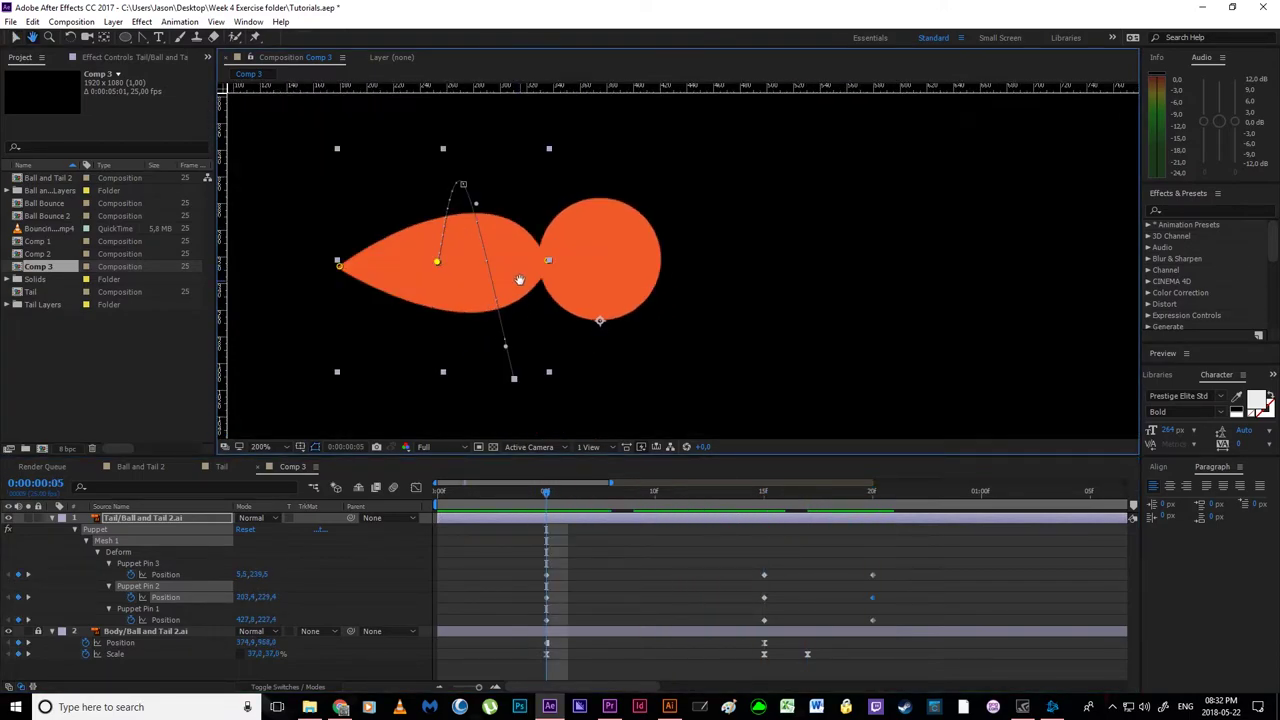
left_click_drag(462, 284, 818, 336)
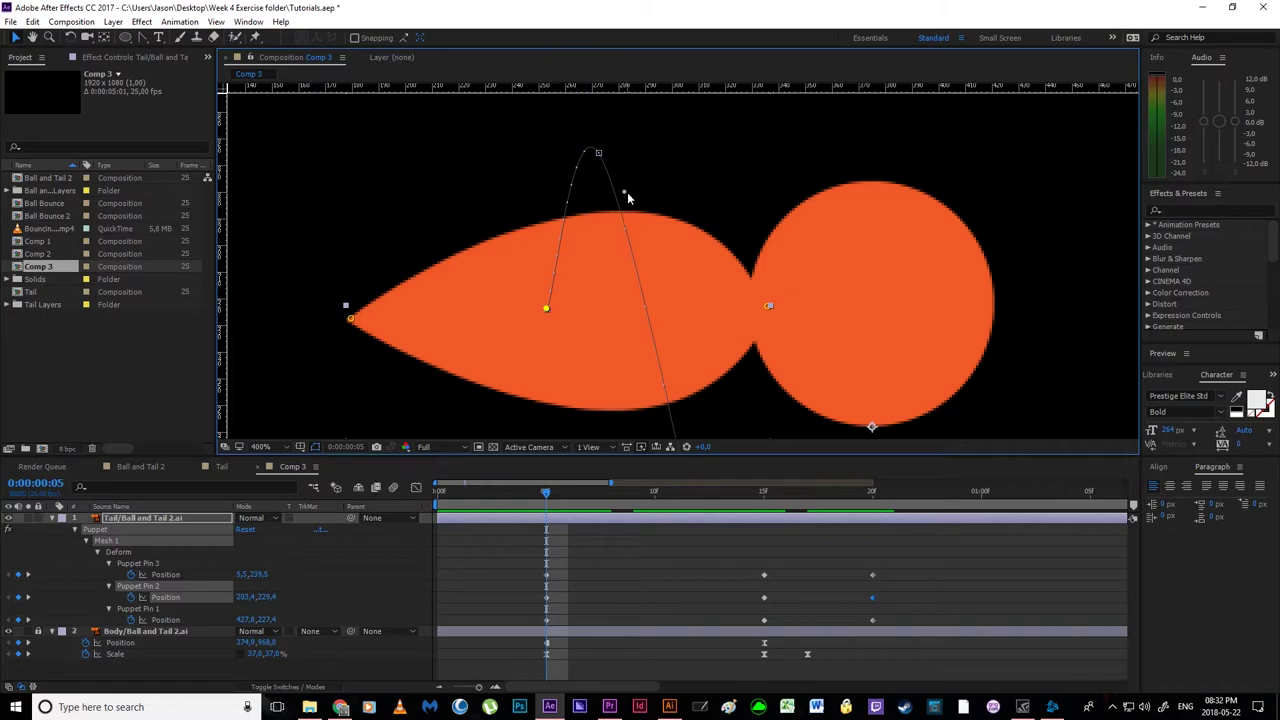
left_click_drag(625, 192, 634, 224)
key("comma")
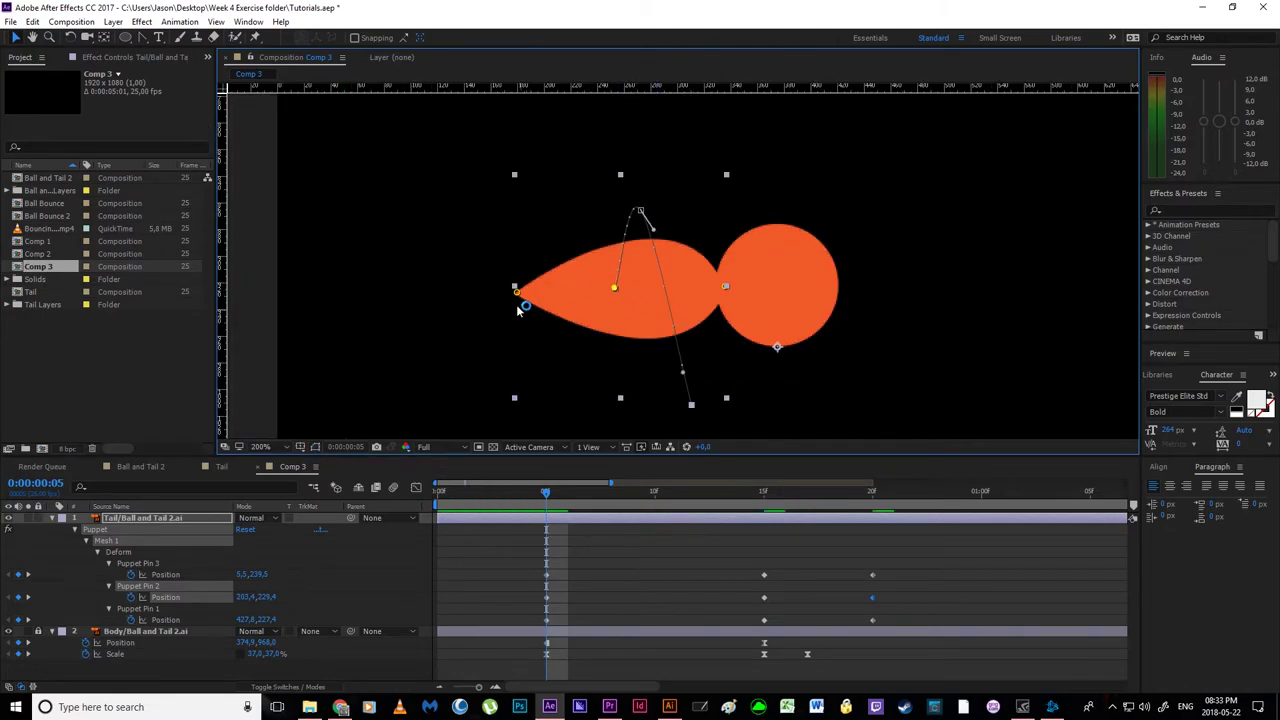
- At frame 15, curve Puppet Pin 3's motion path outward from its frame 20 keyframe with the Convert Vertex tool
left_click(516, 292)
scroll(524, 220, "down", 3)
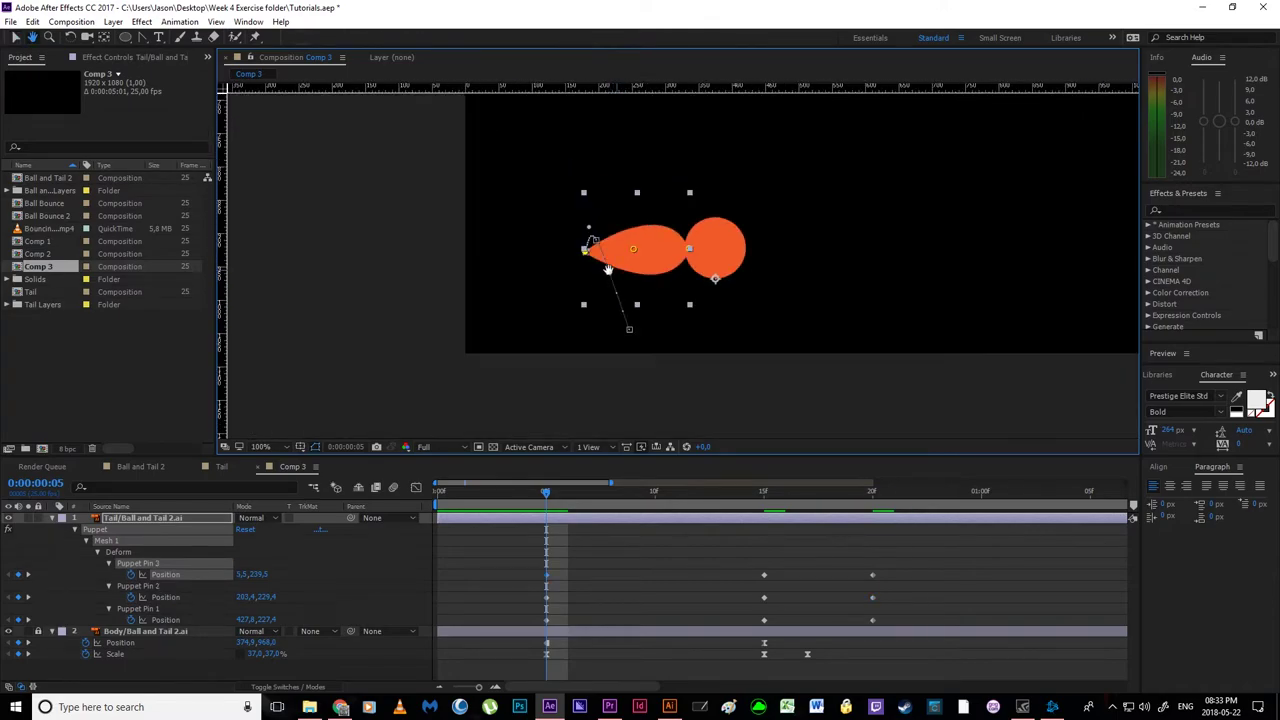
key("v")
left_click_drag(554, 494, 759, 553)
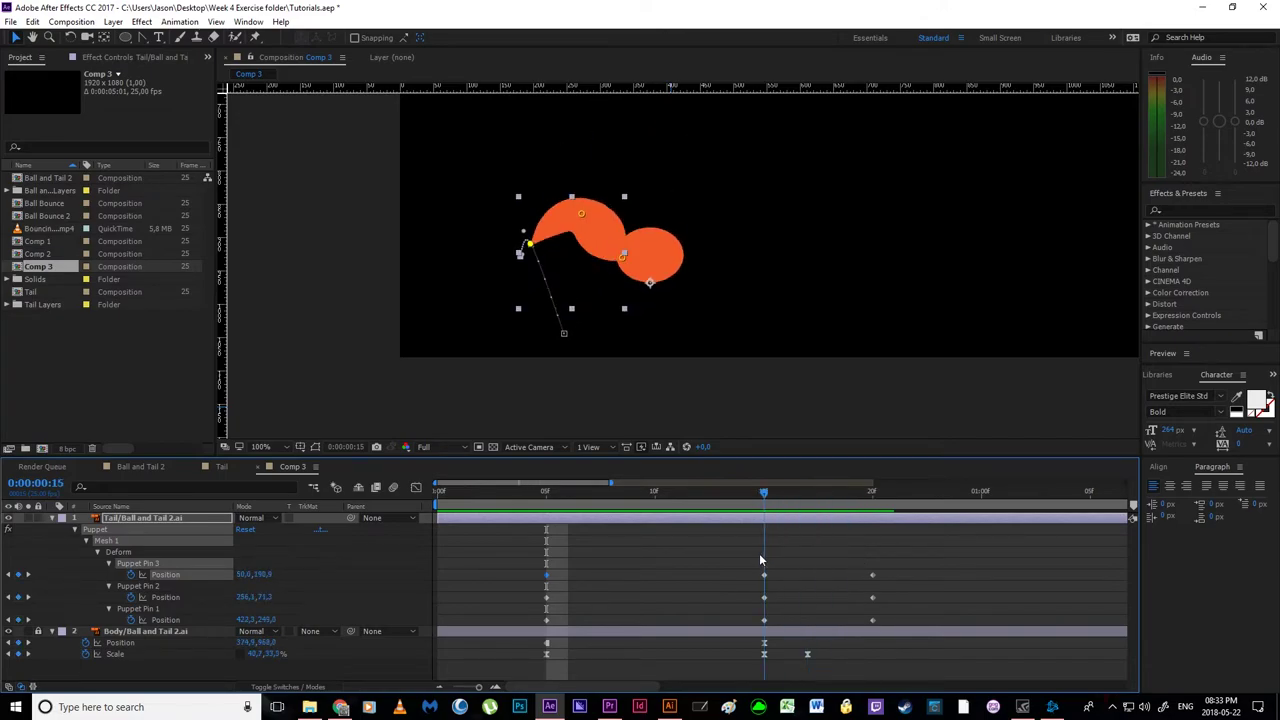
scroll(527, 333, "up", 2)
left_click_drag(455, 342, 561, 302)
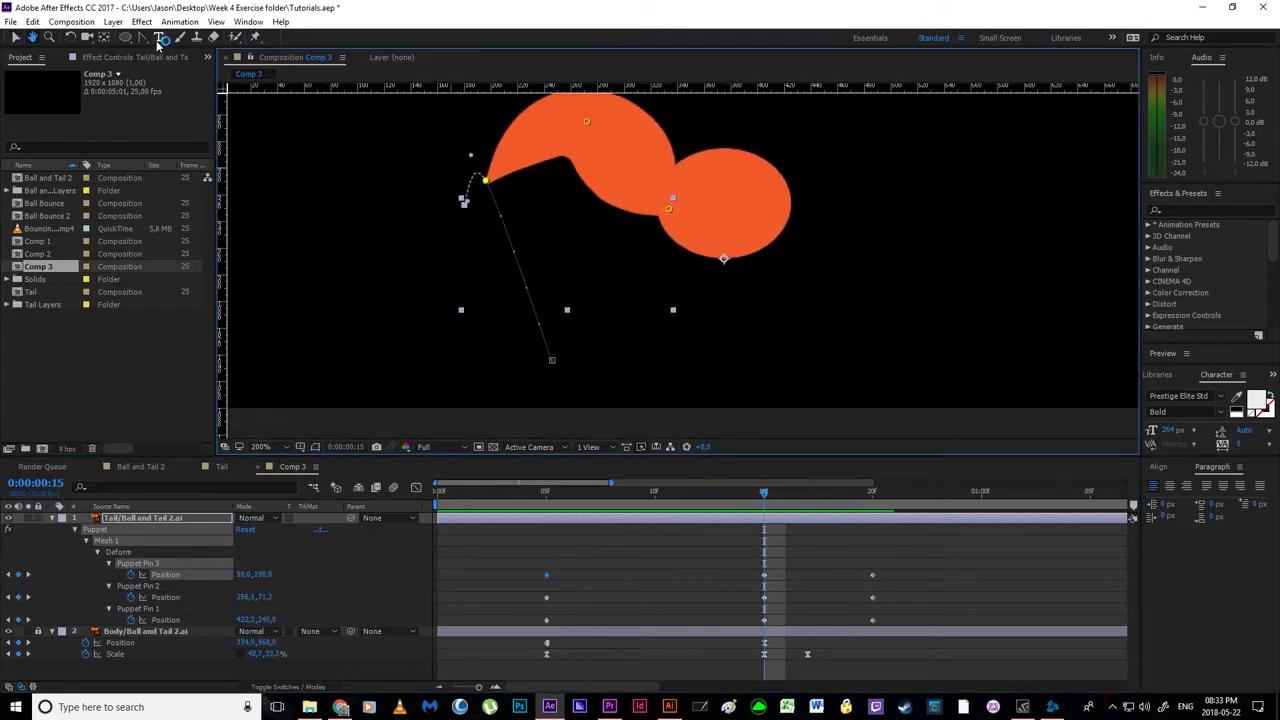
left_click(143, 38)
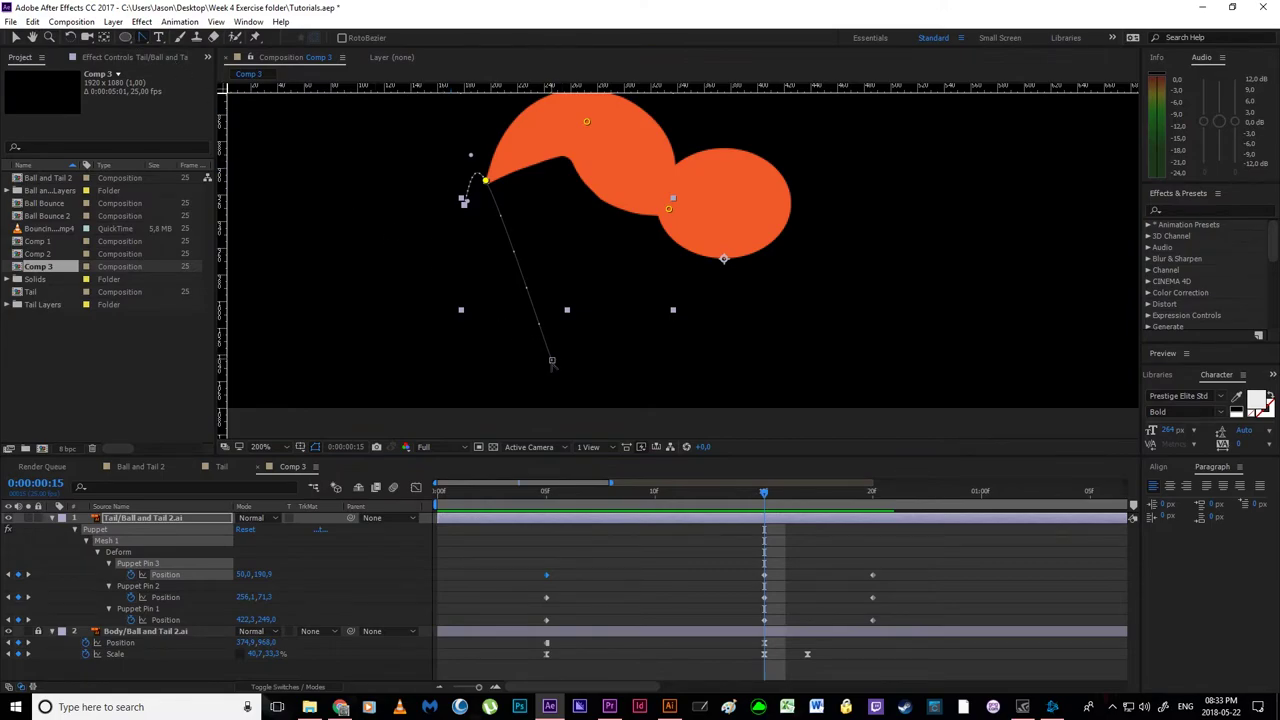
left_click_drag(551, 362, 376, 261)
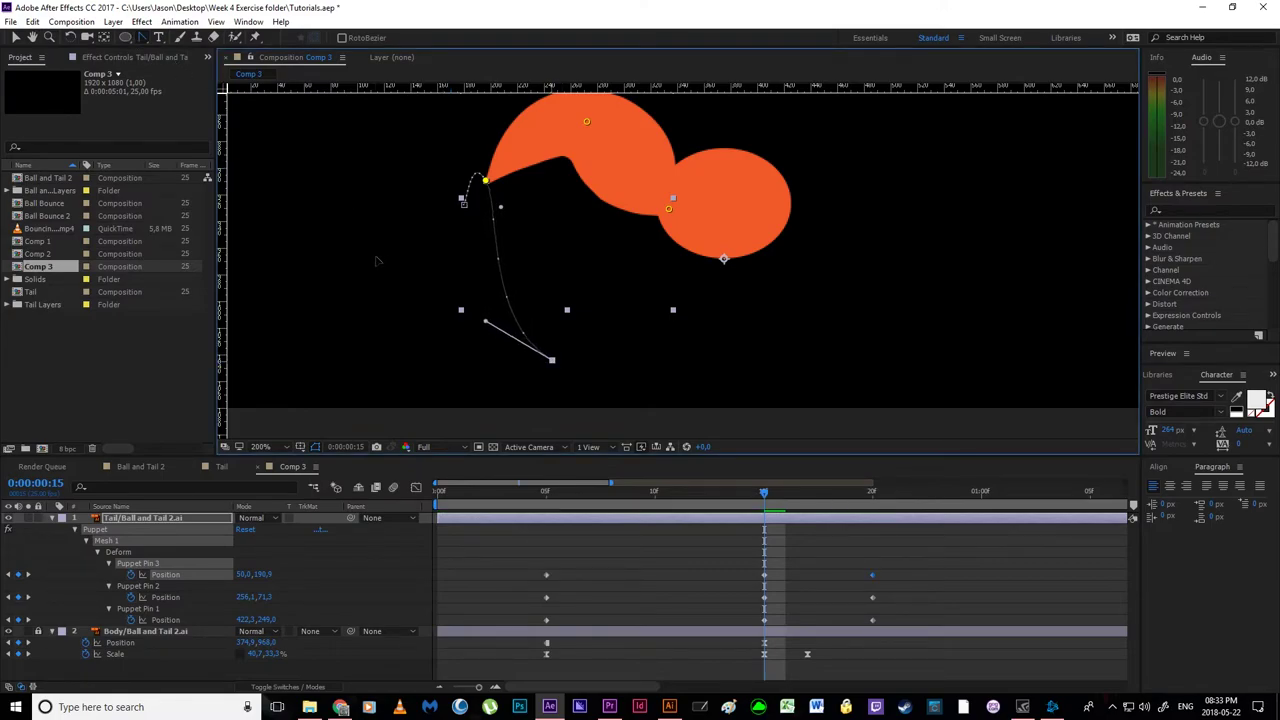
- Pull the curve handle at Puppet Pin 3's frame 15 keyframe outward and scrub between frames 5 and 20 to check the swing
left_click_drag(501, 207, 465, 249)
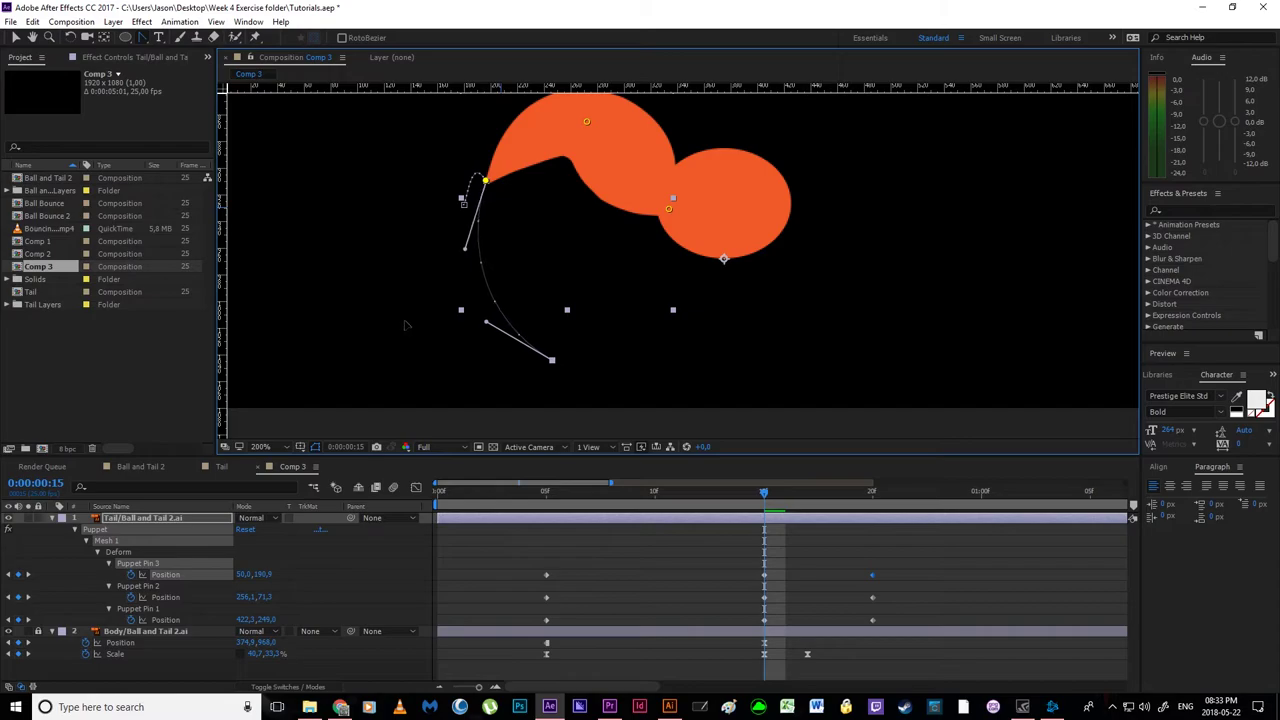
left_click_drag(764, 495, 760, 532)
scroll(676, 309, "down", 1)
left_click_drag(640, 272, 533, 365)
left_click_drag(759, 491, 871, 537)
scroll(742, 321, "down", 4)
left_click_drag(724, 332, 716, 338)
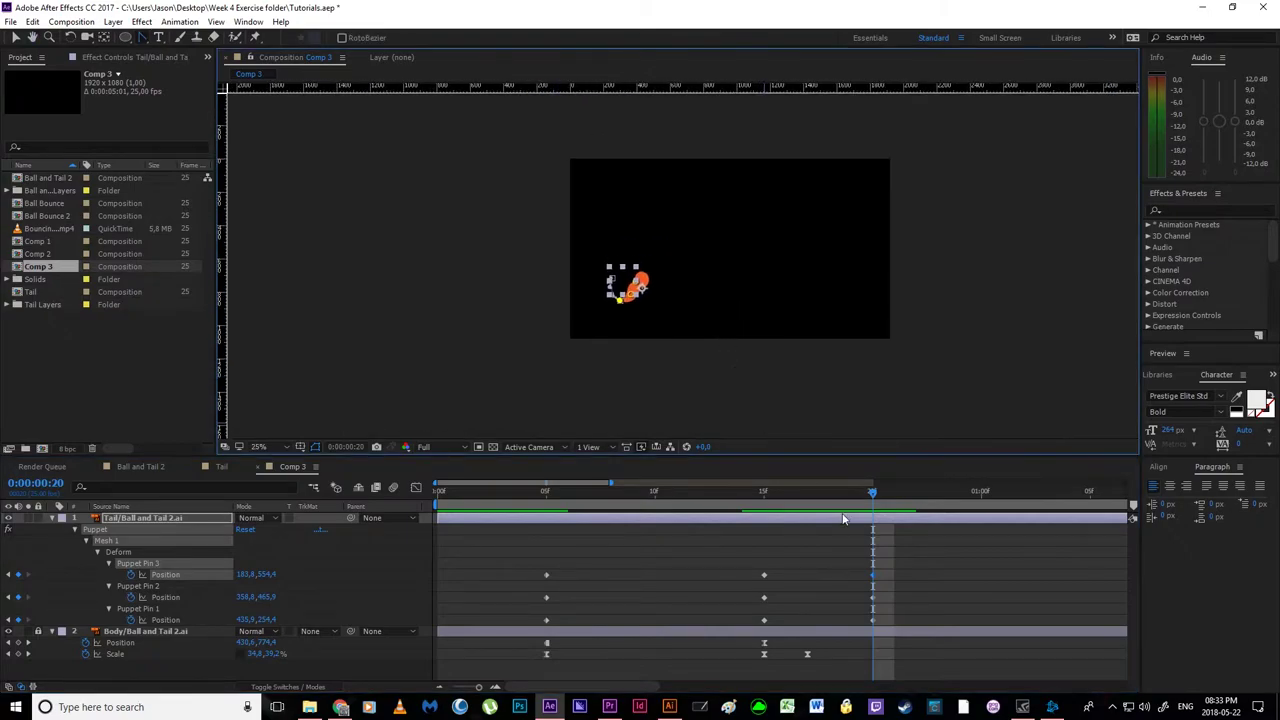
key("v")
left_click_drag(923, 576, 897, 564)
left_click_drag(513, 497, 839, 504)
left_click(657, 406)
- Copy the three puppet pins' Position keyframes from frame 20 and paste them at 0:00:01:10
key("h")
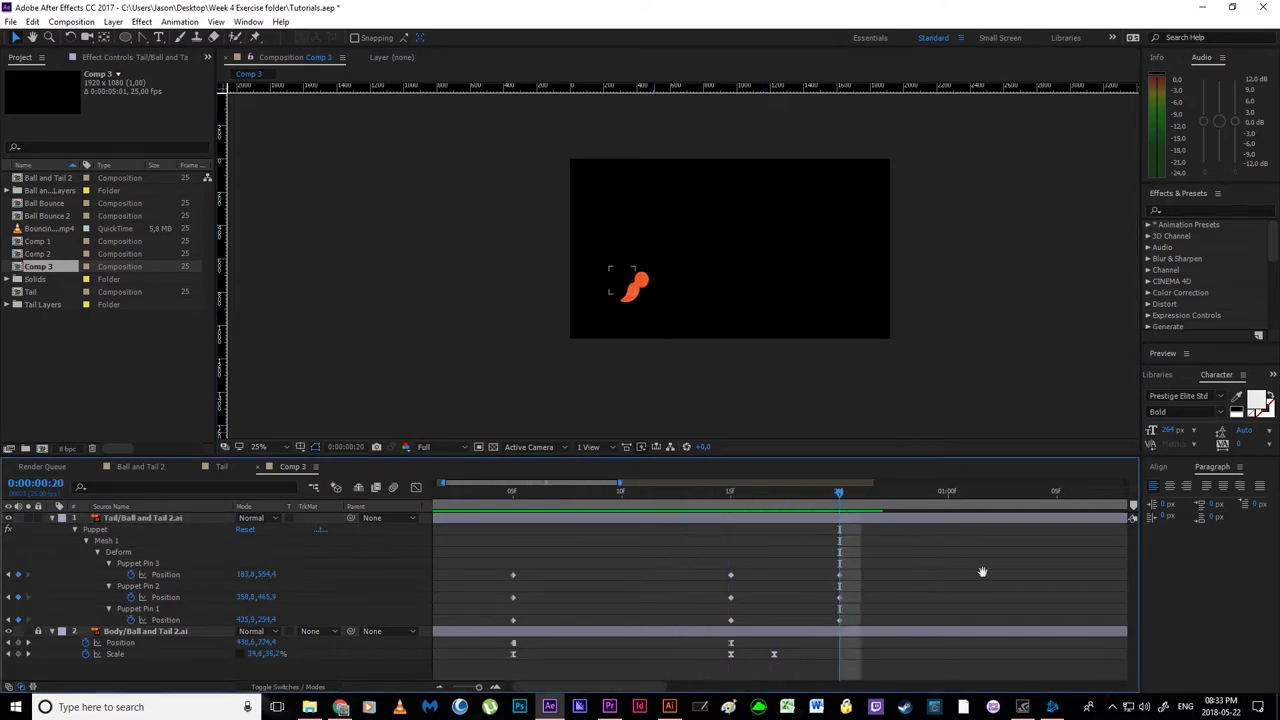
left_click_drag(982, 571, 663, 551)
left_click_drag(529, 498, 831, 545)
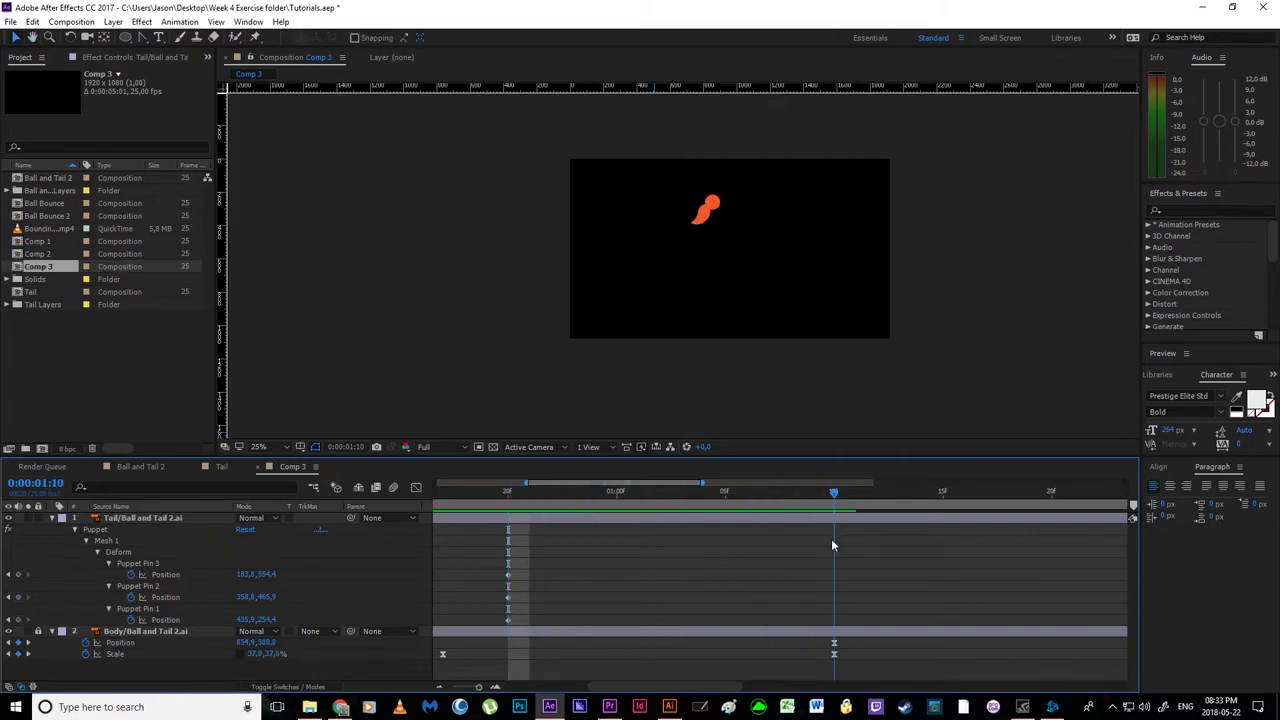
key("ctrl+v")
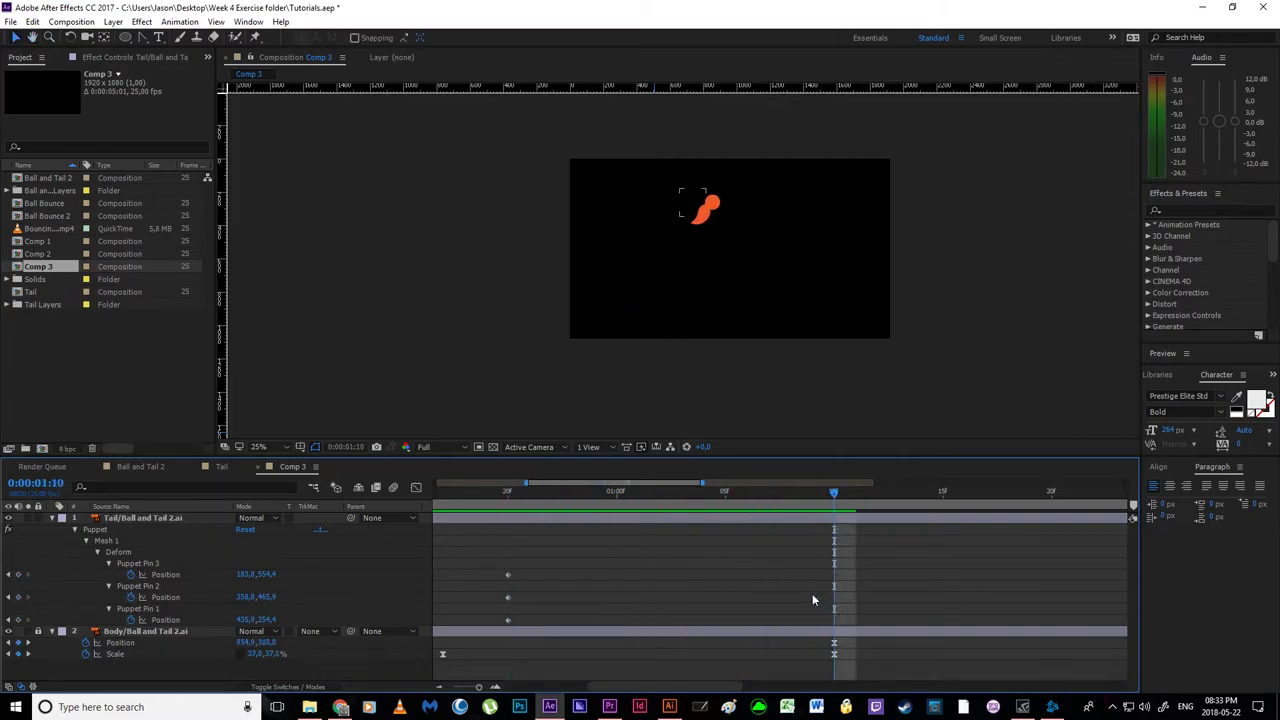
left_click_drag(486, 565, 521, 628)
key("ctrl+c")
key("ctrl+v")
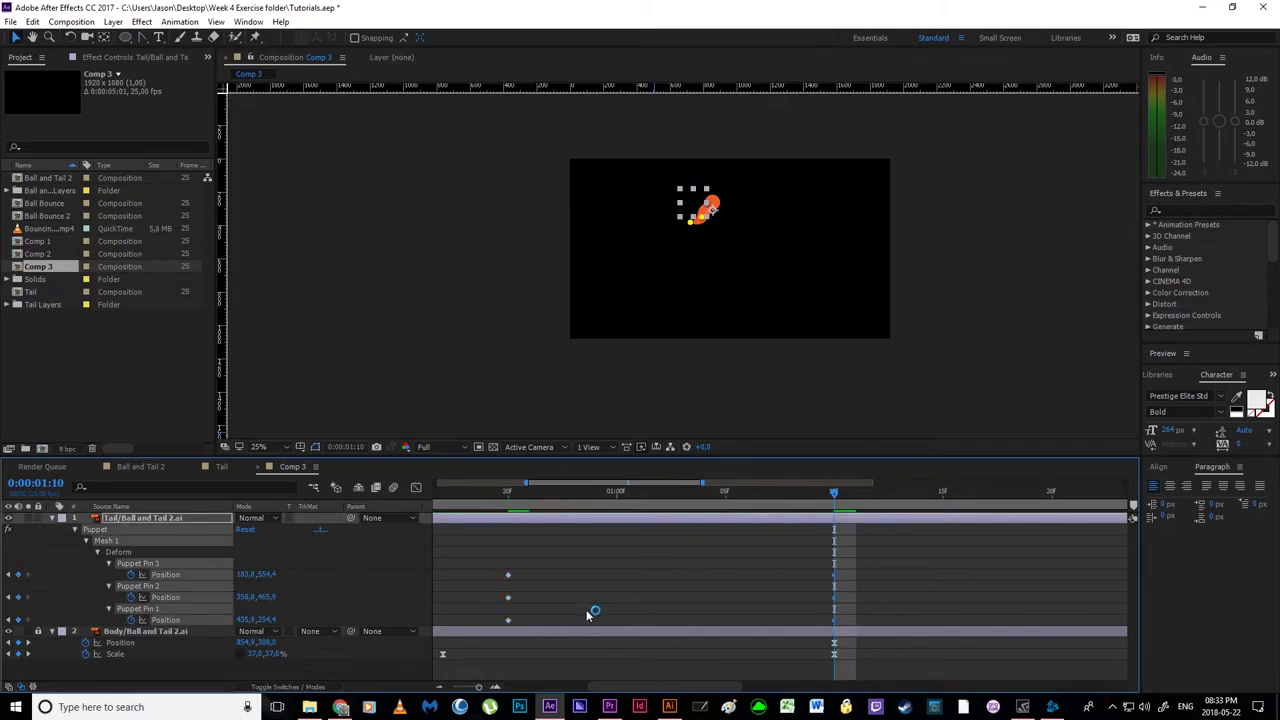
- At 0:00:01:10, raise Puppet Pin 3 and then Puppet Pin 2 so the tail sweeps up behind the ball
scroll(667, 292, "up", 4)
key("space")
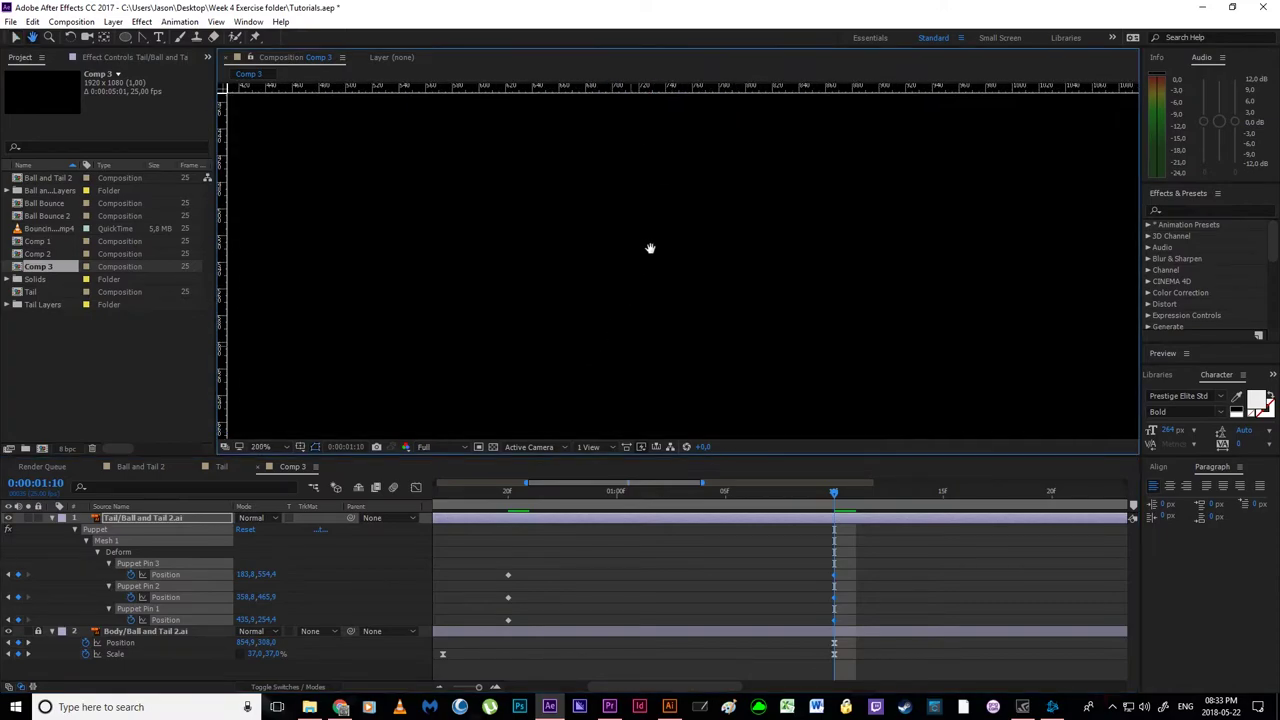
left_click_drag(649, 249, 662, 328)
key("v")
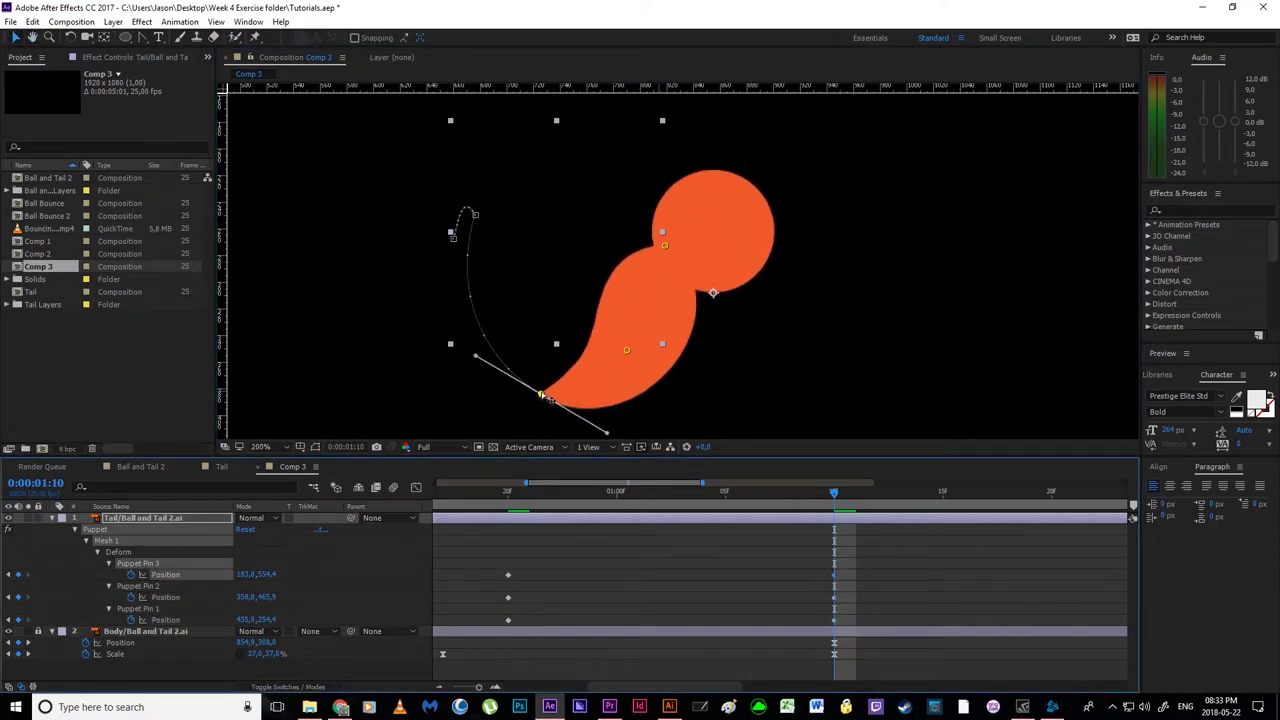
left_click_drag(541, 395, 472, 157)
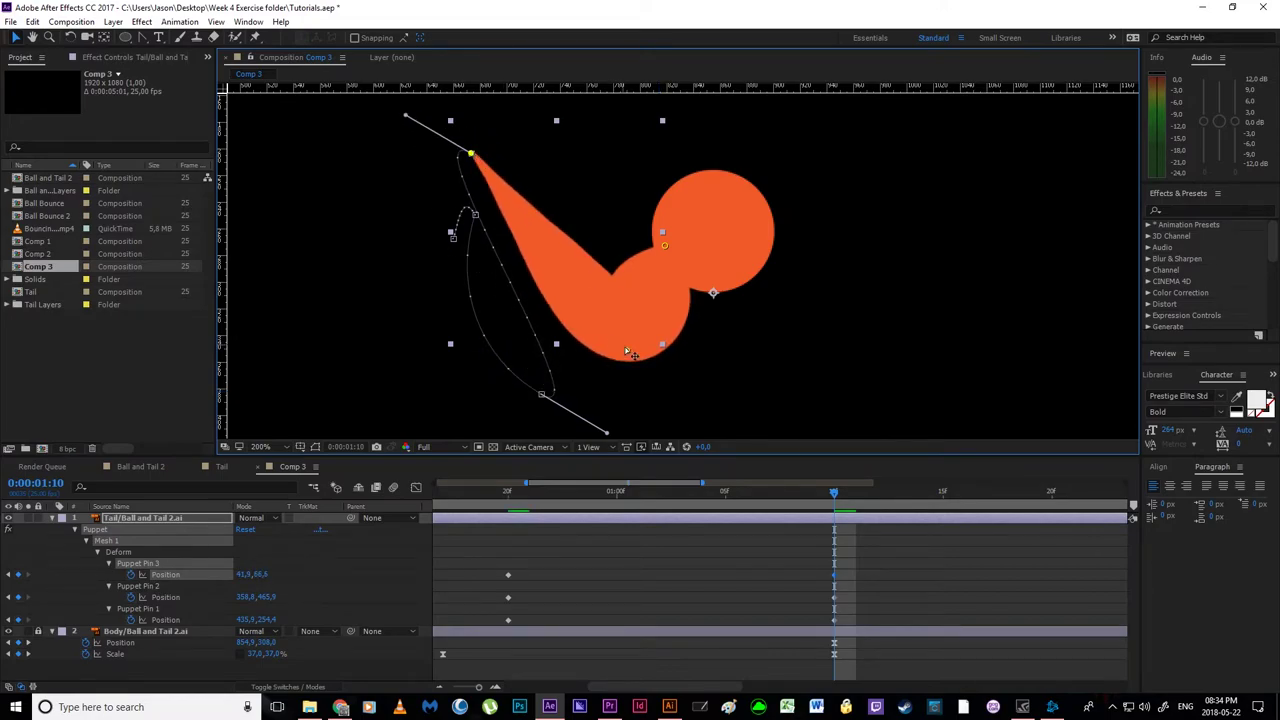
left_click_drag(628, 352, 583, 163)
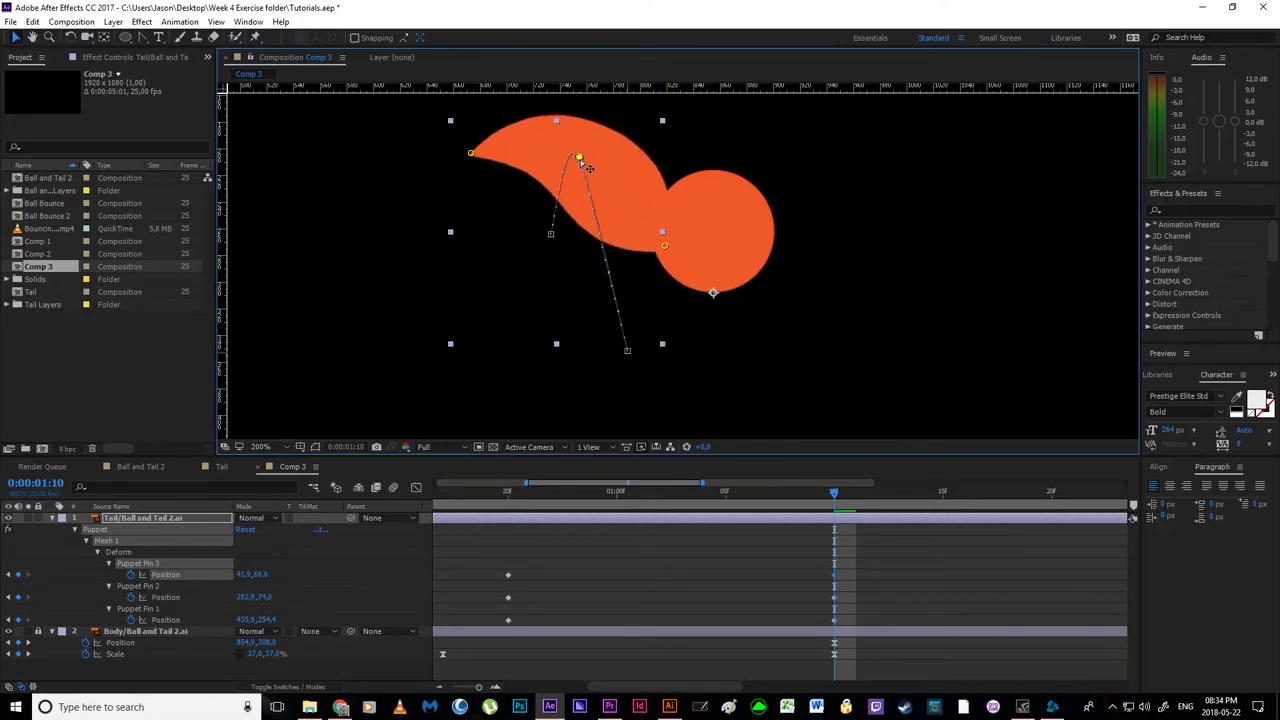
- At 0:00:01:10, reseat Puppet Pin 1 against the ball and nudge Puppet Pins 2 and 3 to smooth the raised tail
key("h")
left_click_drag(664, 236, 661, 351)
key("v")
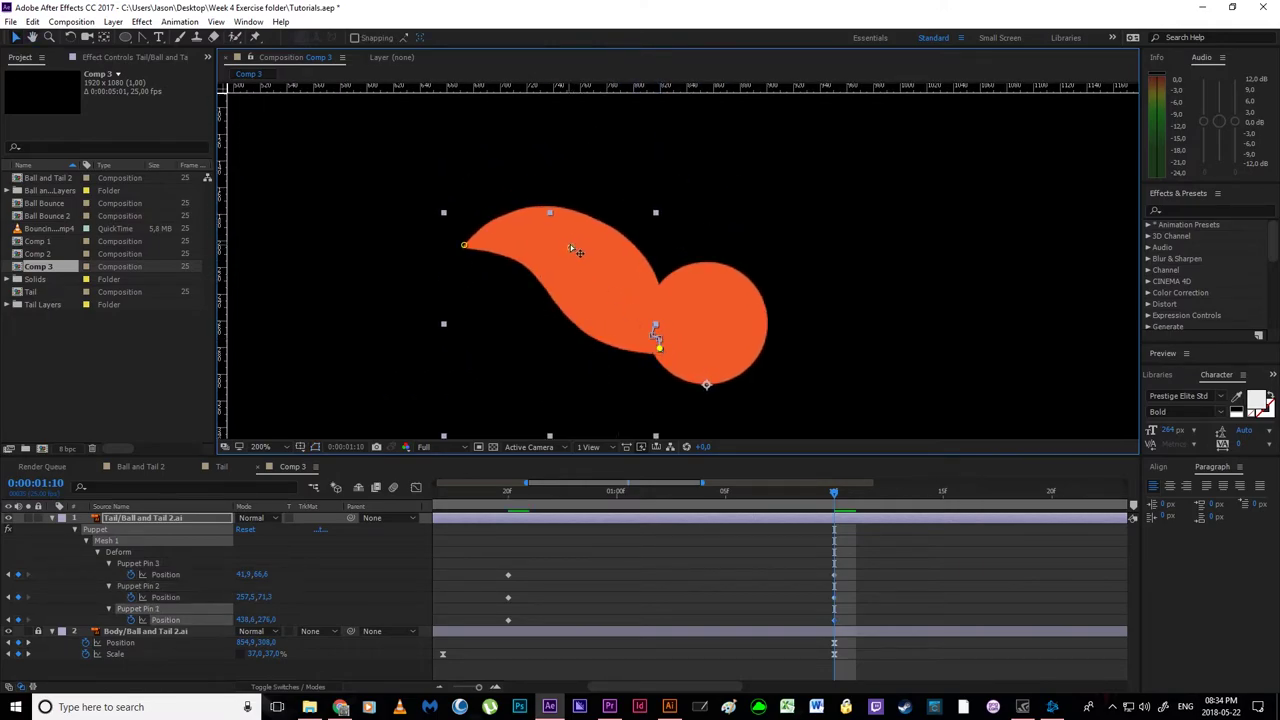
left_click_drag(570, 247, 585, 243)
left_click_drag(464, 245, 468, 239)
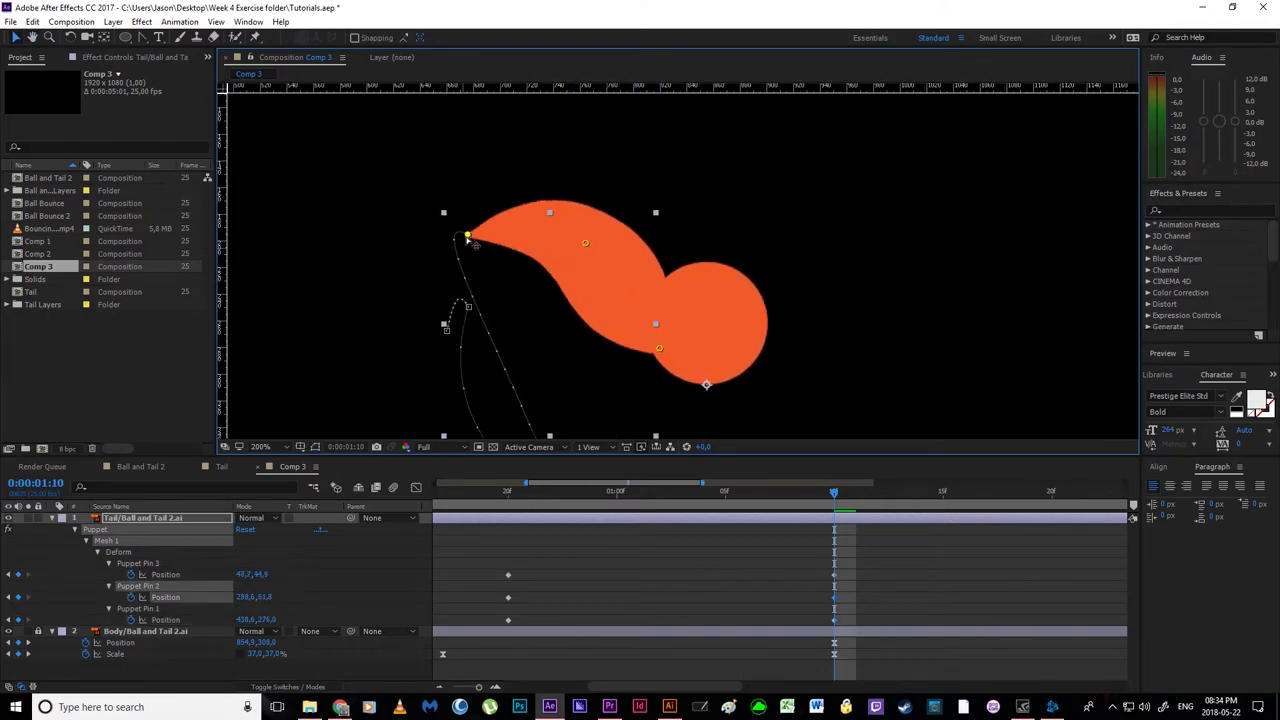
- Bend Puppet Pin 3's motion path away from the ball at its frame 20 keyframe with the Convert Vertex tool
key("h")
left_click_drag(503, 344, 498, 267)
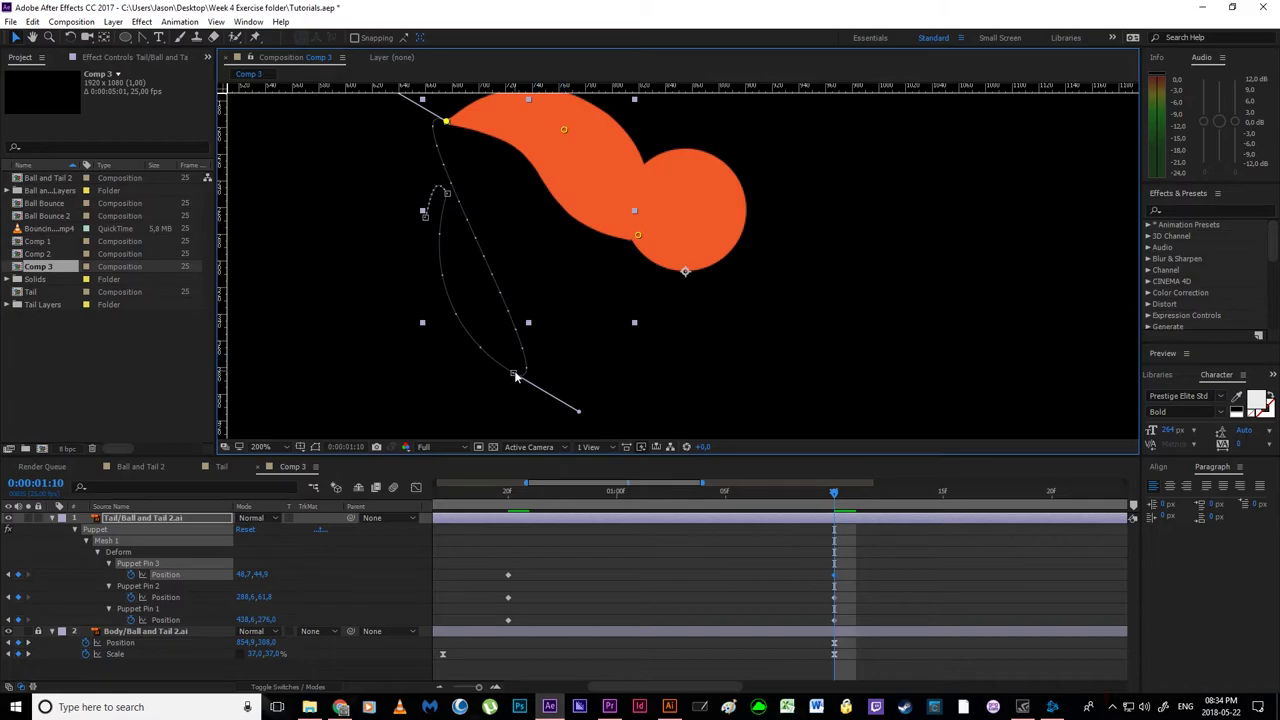
mouse_move(581, 414)
left_mouse_down()
mouse_move(586, 400)
mouse_move(566, 389)
mouse_move(578, 410)
left_mouse_up()
left_click(142, 40)
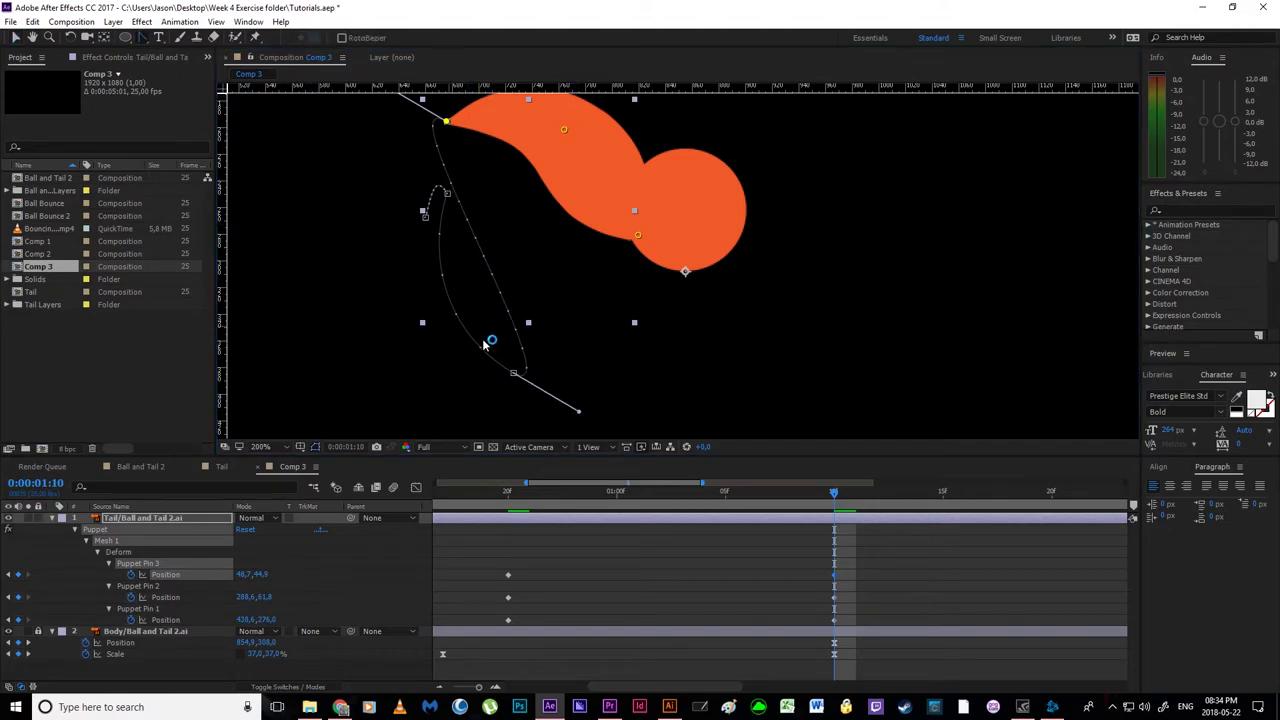
left_click_drag(578, 412, 436, 382)
left_click_drag(186, 306, 142, 193)
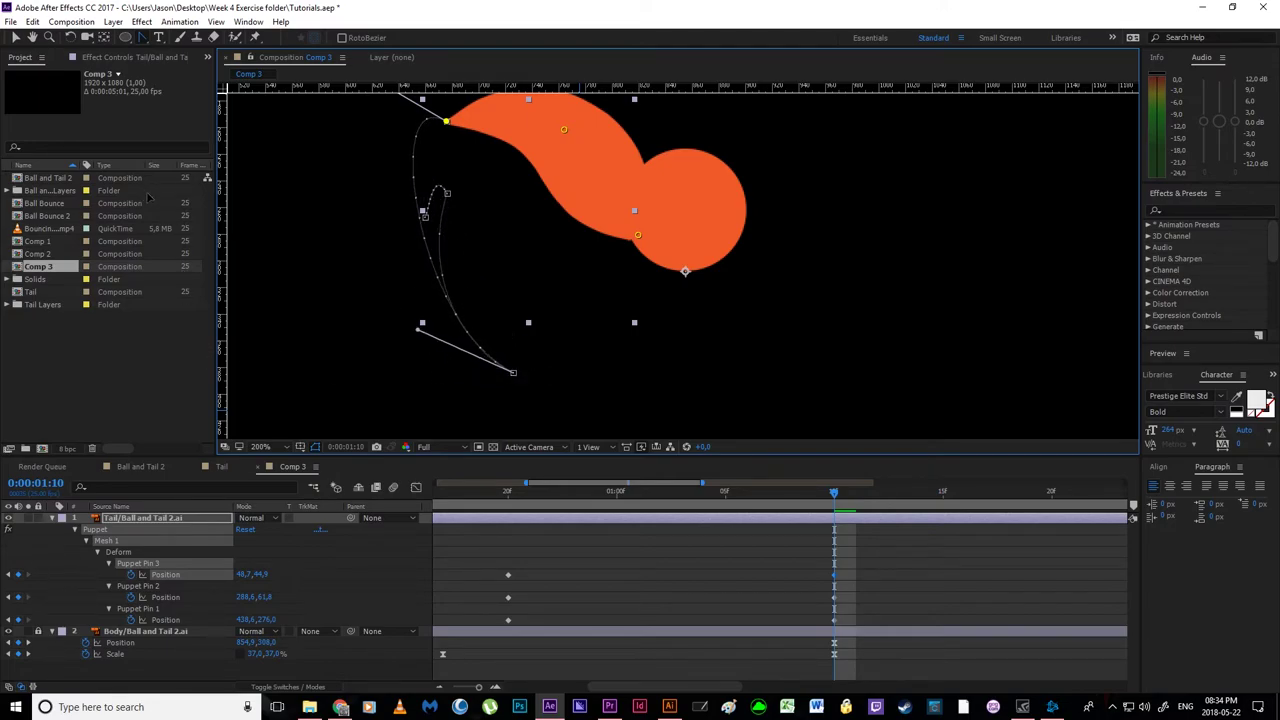
- Point the path handle at Puppet Pin 3's 0:00:01:10 keyframe downward and fine-tune the frame 20 handle to smooth the arc
left_click_drag(365, 117, 404, 279)
left_click_drag(447, 356, 454, 255)
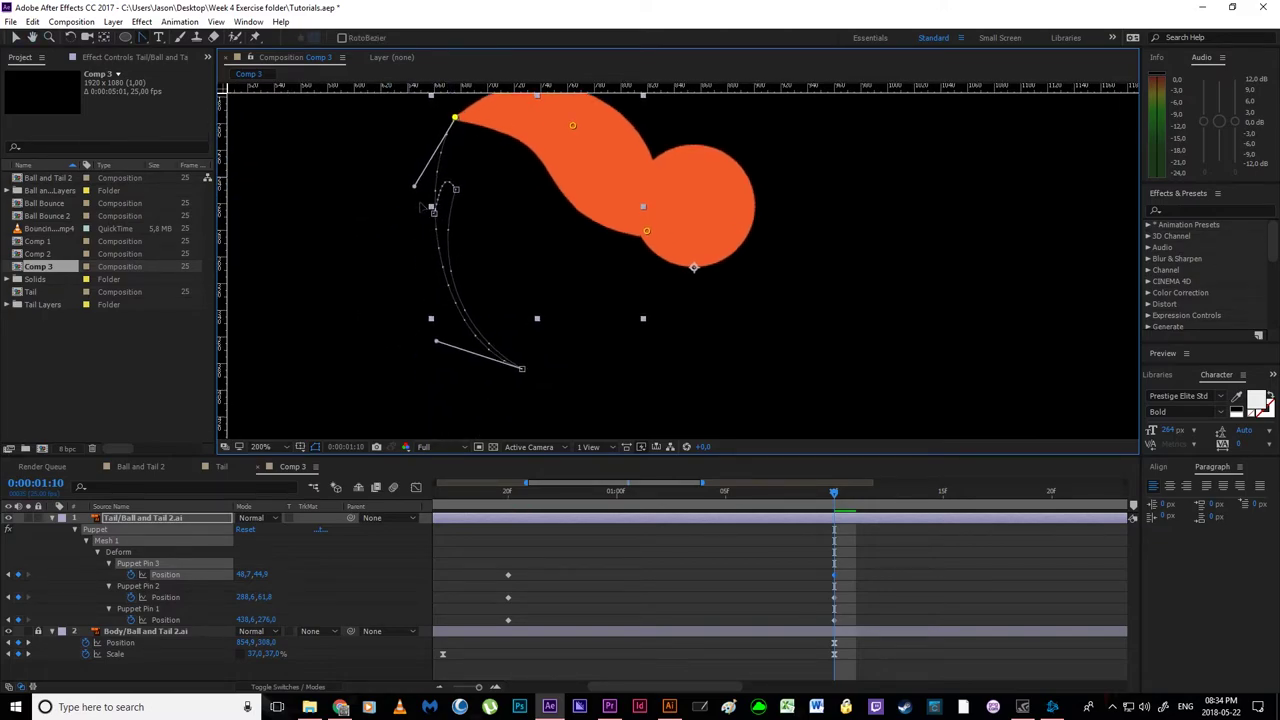
left_click_drag(437, 342, 447, 339)
- Show the tail layer's keyframed properties again and scrub the animation up to 0:00:01:10 to check the swing
key("a")
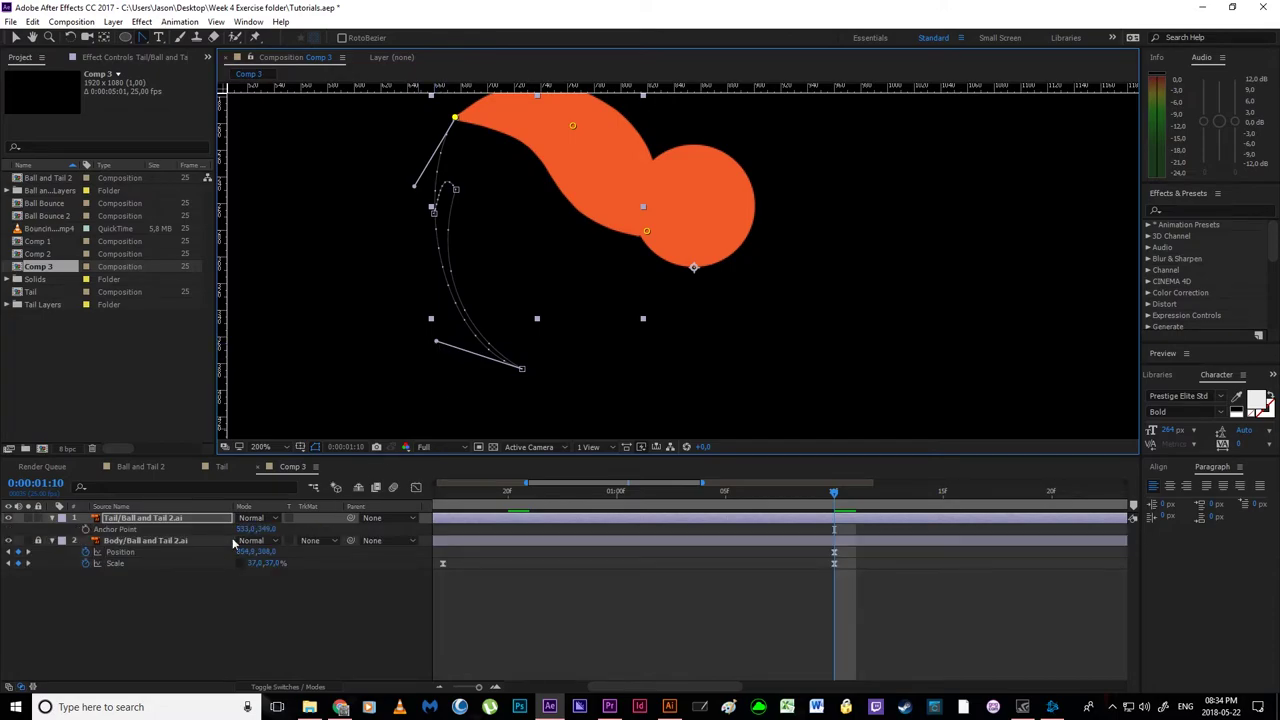
left_click(172, 519)
key("u")
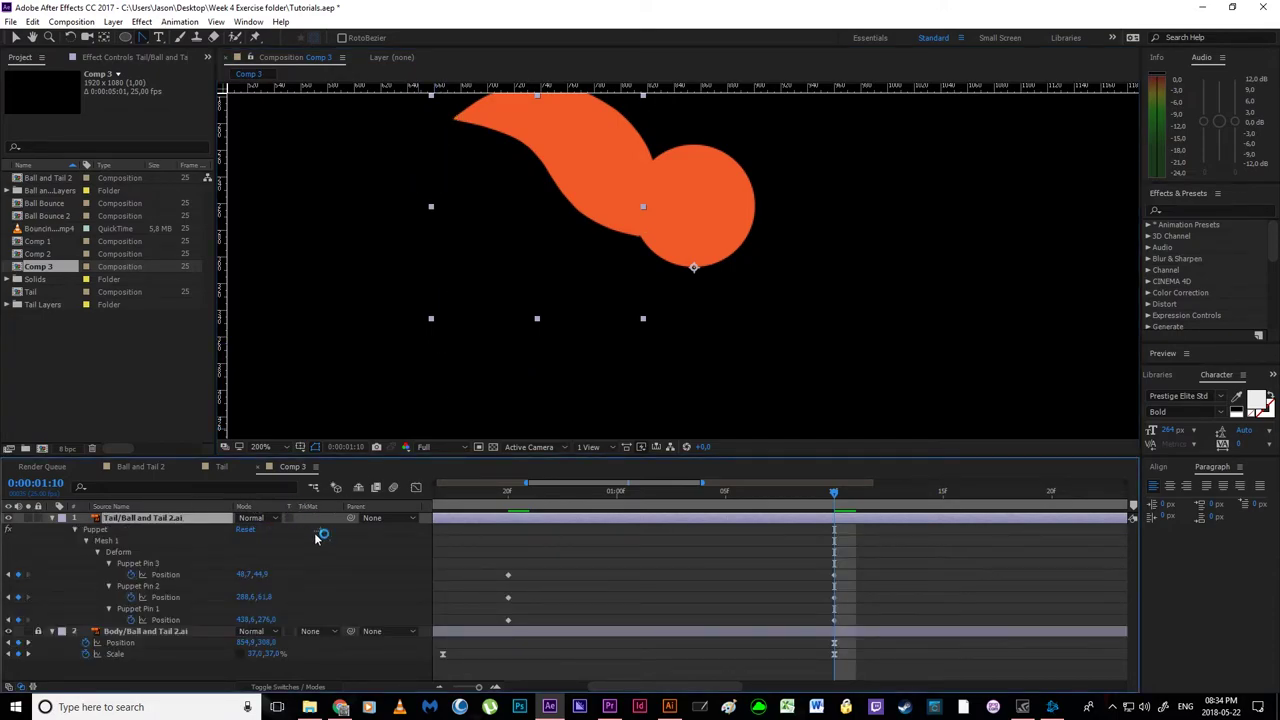
scroll(706, 369, "down", 2)
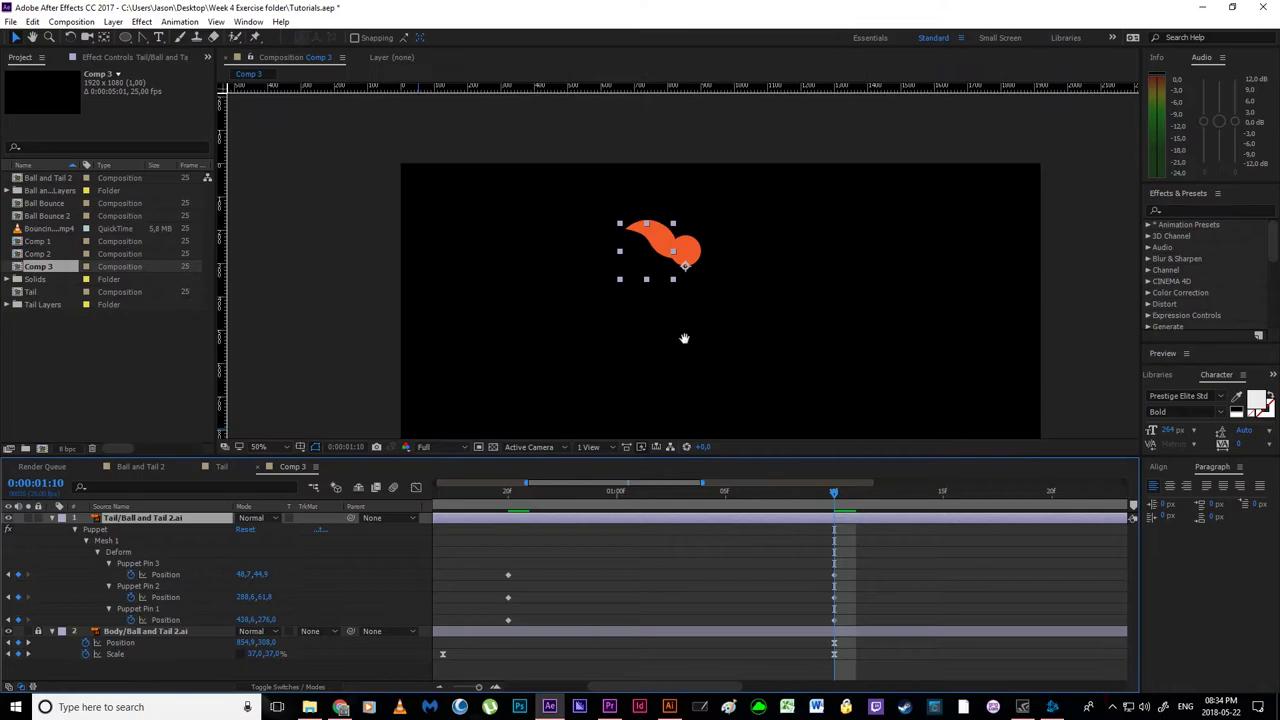
left_click_drag(714, 354, 751, 318)
left_click_drag(833, 494, 830, 544)
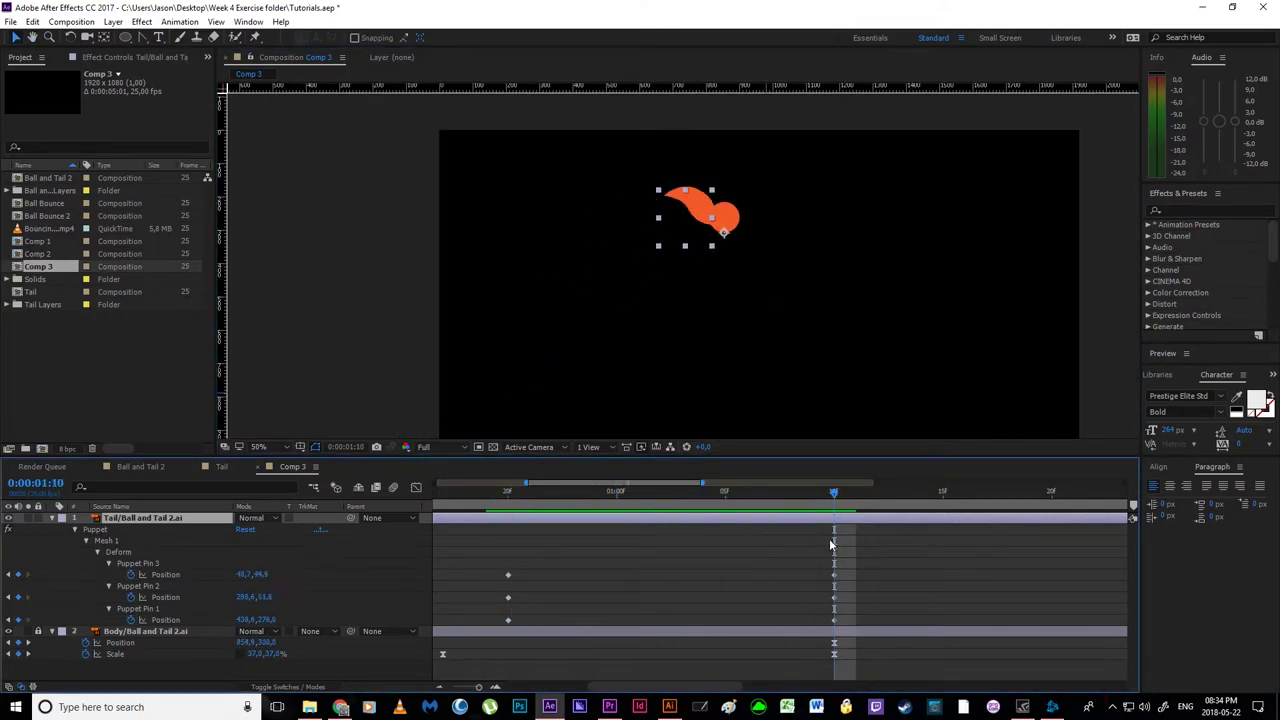
- Duplicate the three puppet pins' Position keyframes from 0:00:01:10 to 0:00:01:19
left_click(440, 687)
left_click_drag(746, 598, 640, 550)
left_click_drag(594, 586, 680, 566)
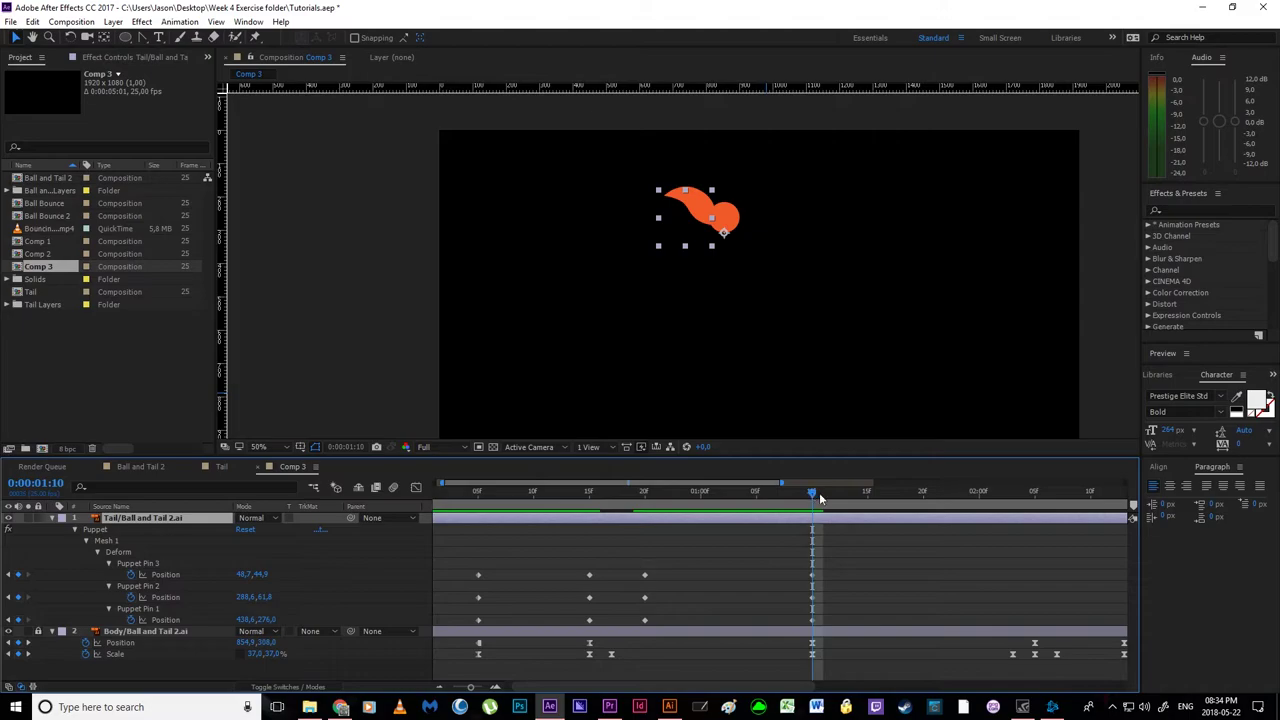
left_click_drag(820, 497, 1034, 571)
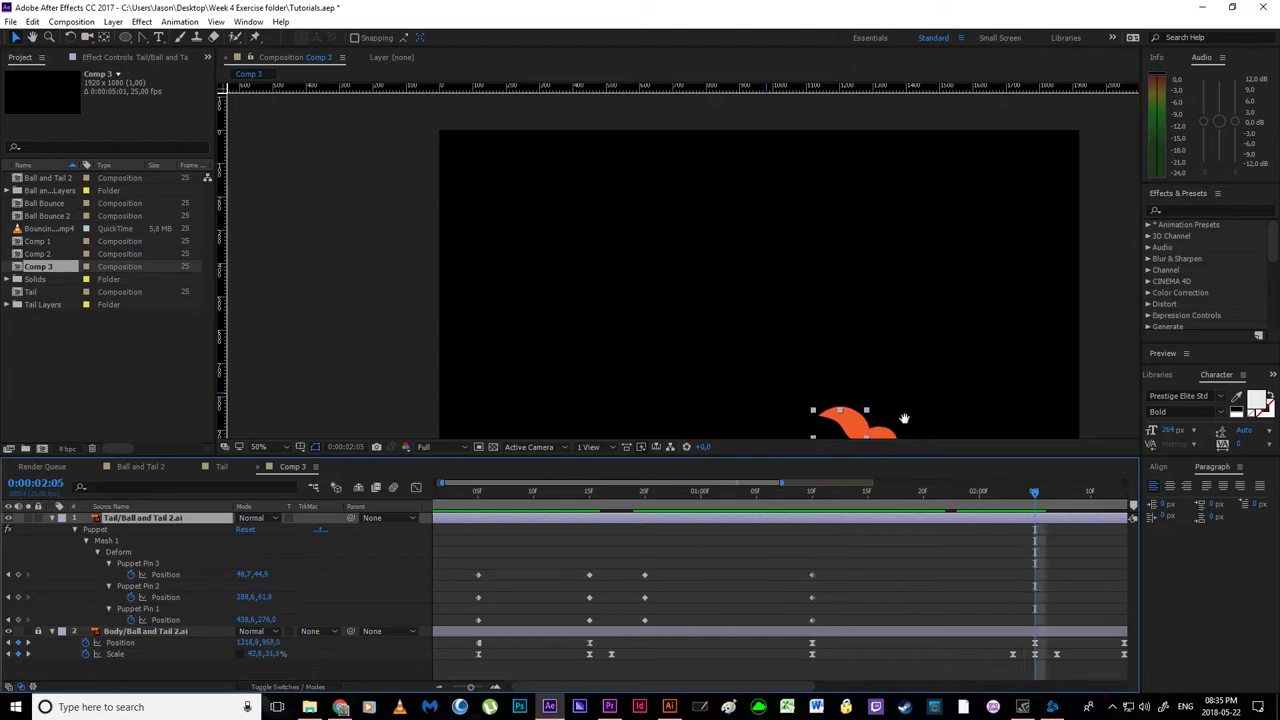
left_click_drag(904, 418, 840, 336)
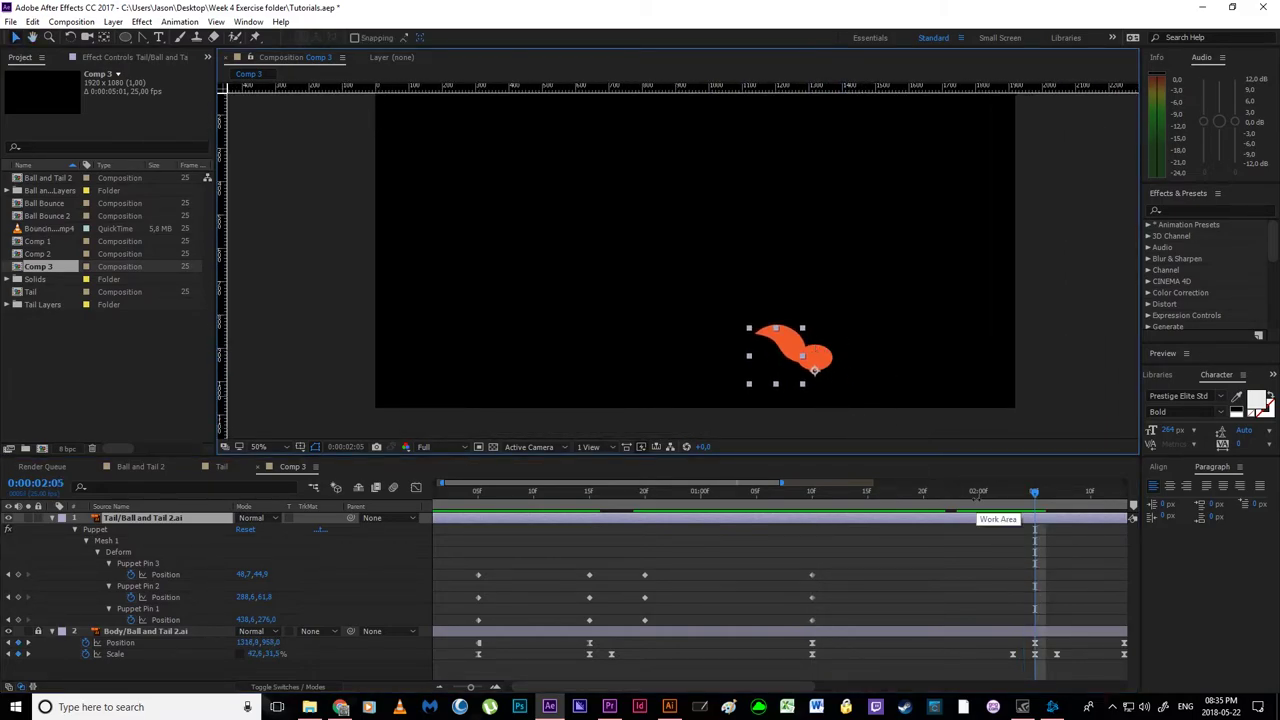
left_click_drag(1034, 520, 911, 541)
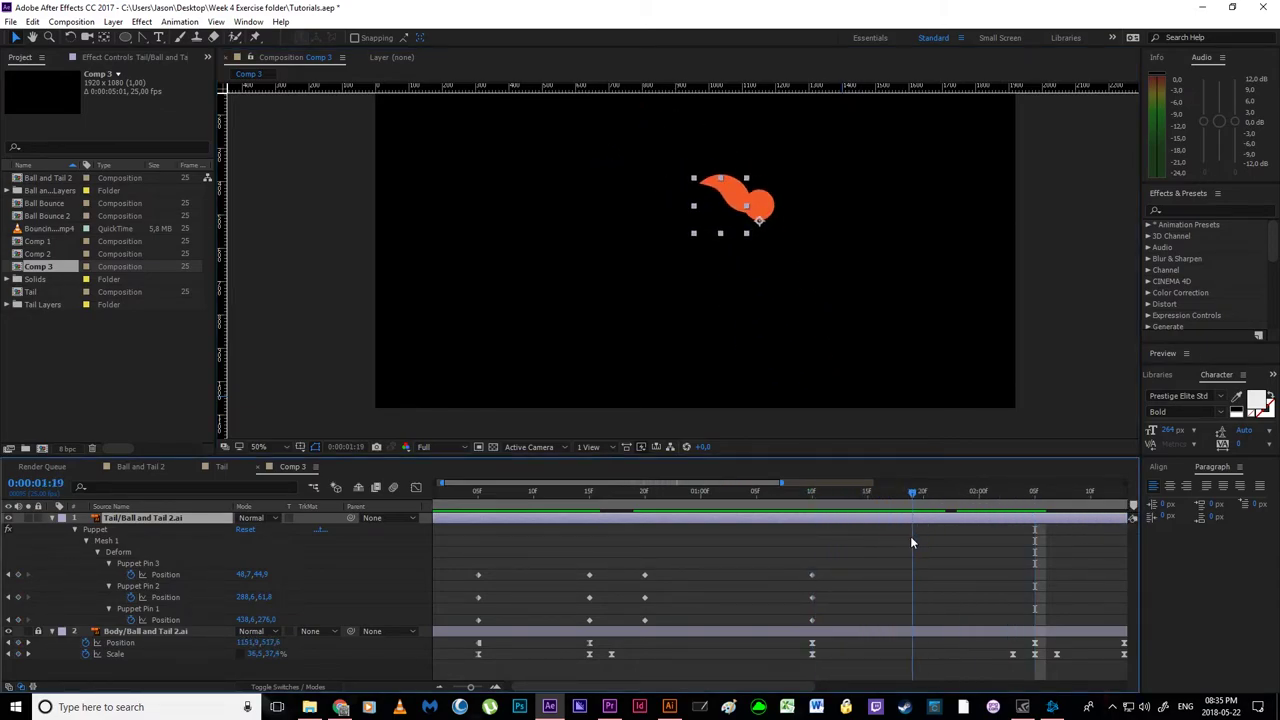
left_click_drag(778, 567, 828, 615)
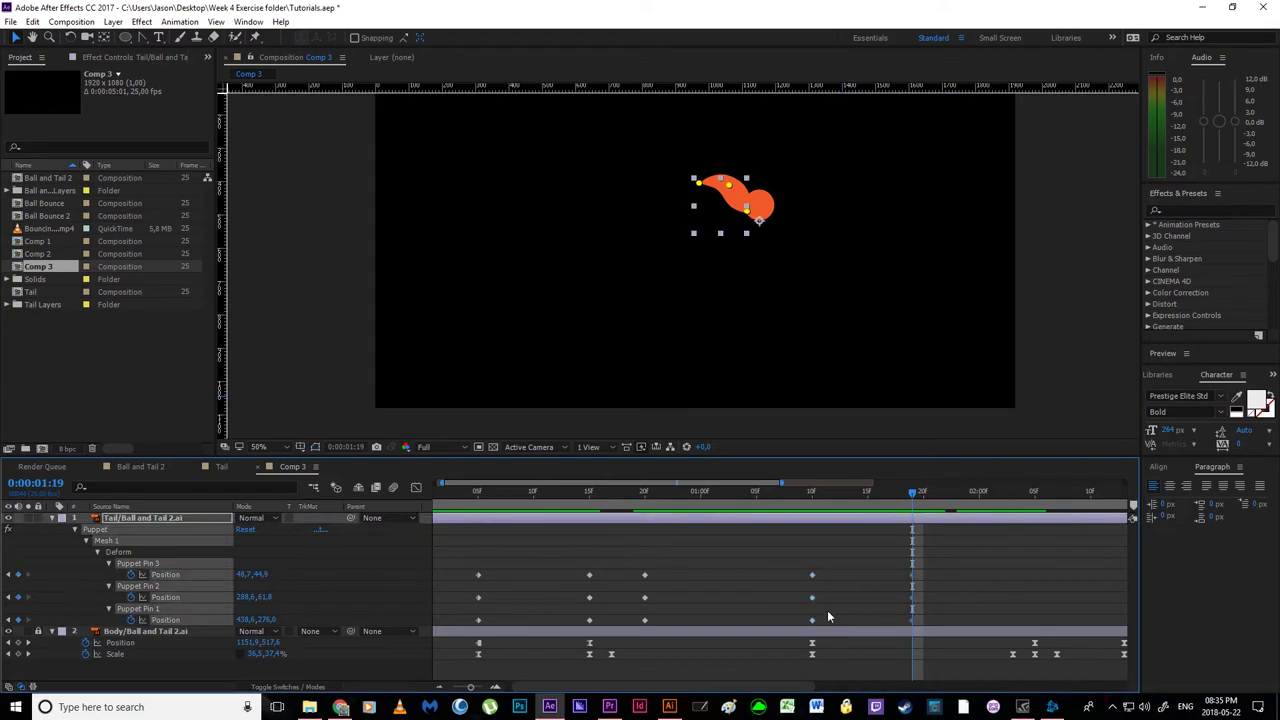
- At 0:00:01:19, lower Puppet Pin 2 and raise Puppet Pin 3 so the tail curls upright behind the ball, then scrub to check it
scroll(776, 288, "up", 1)
key("space")
left_click_drag(804, 158, 615, 300)
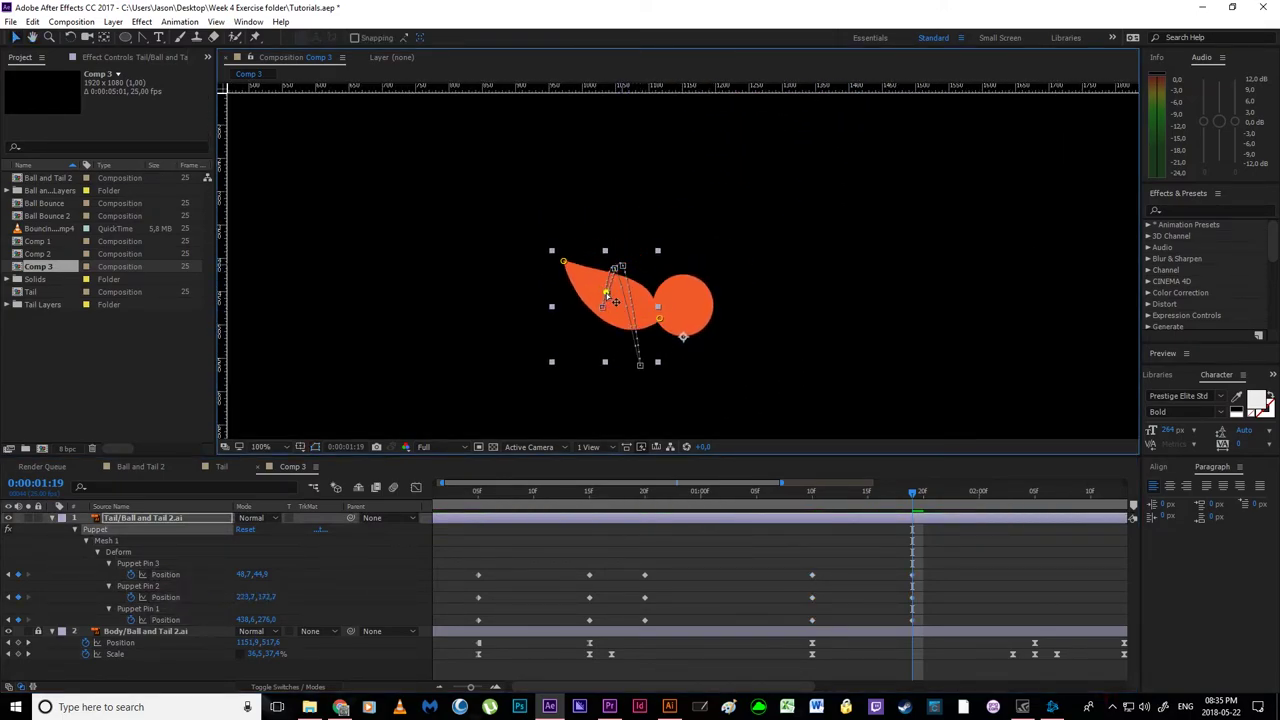
left_click_drag(564, 263, 606, 242)
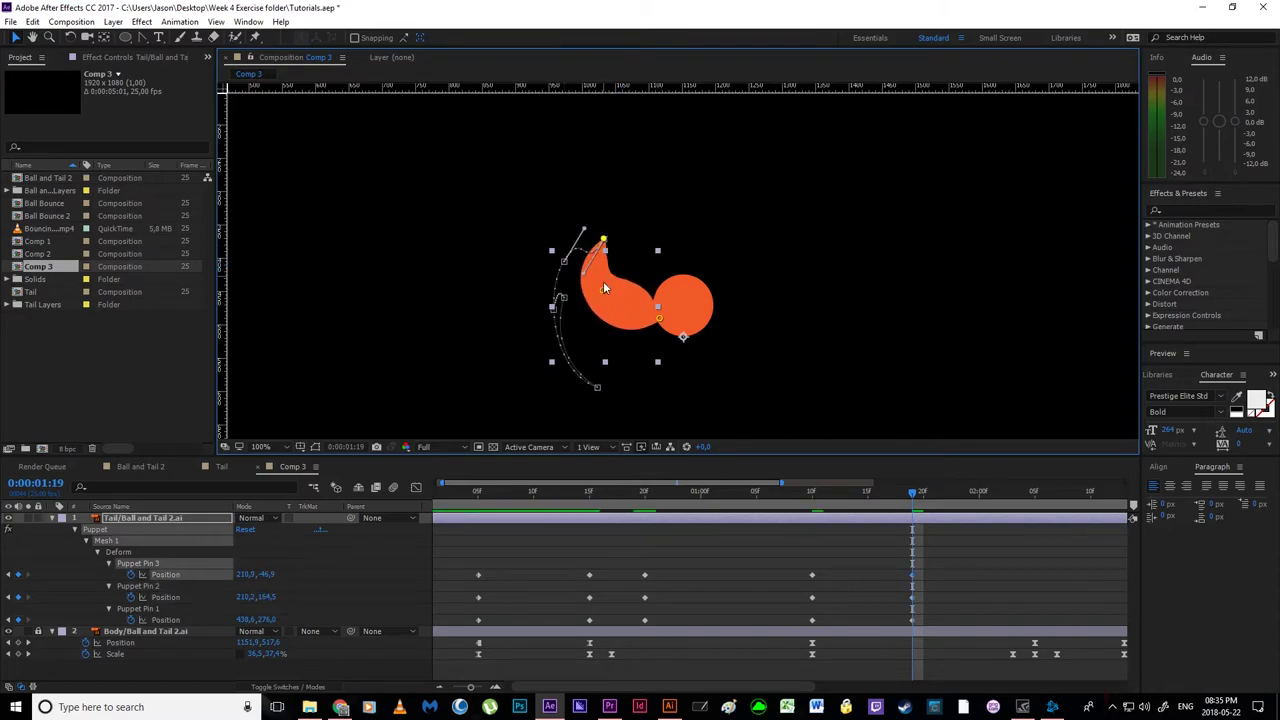
mouse_move(604, 290)
left_mouse_down()
mouse_move(613, 280)
mouse_move(606, 293)
left_mouse_up()
scroll(686, 300, "down", 1)
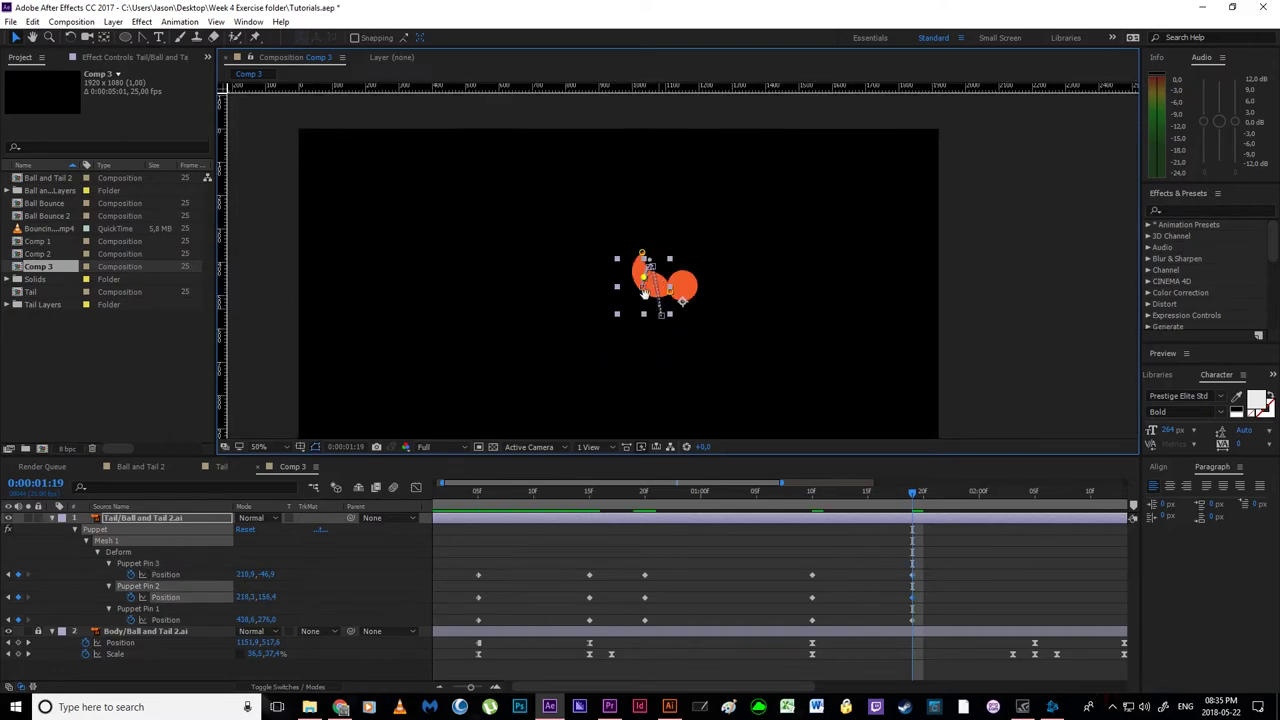
left_click_drag(686, 300, 666, 288)
left_click(859, 572)
mouse_move(916, 494)
left_mouse_down()
mouse_move(809, 508)
mouse_move(933, 513)
left_mouse_up()
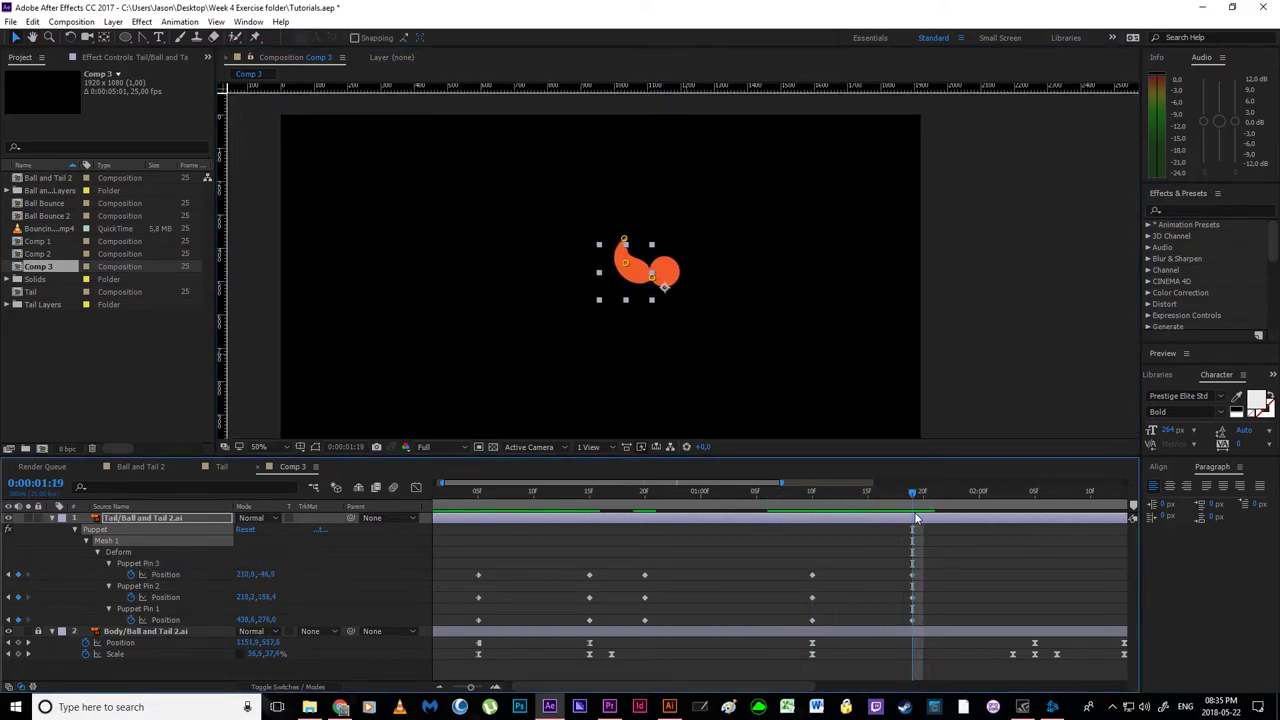
left_click_drag(916, 518, 914, 556)
- Reshape Puppet Pin 3's motion path between 0:00:01:10 and 0:00:01:19 into a rounded upward arc with the Convert Vertex tool
left_click(913, 577)
scroll(612, 236, "up", 4)
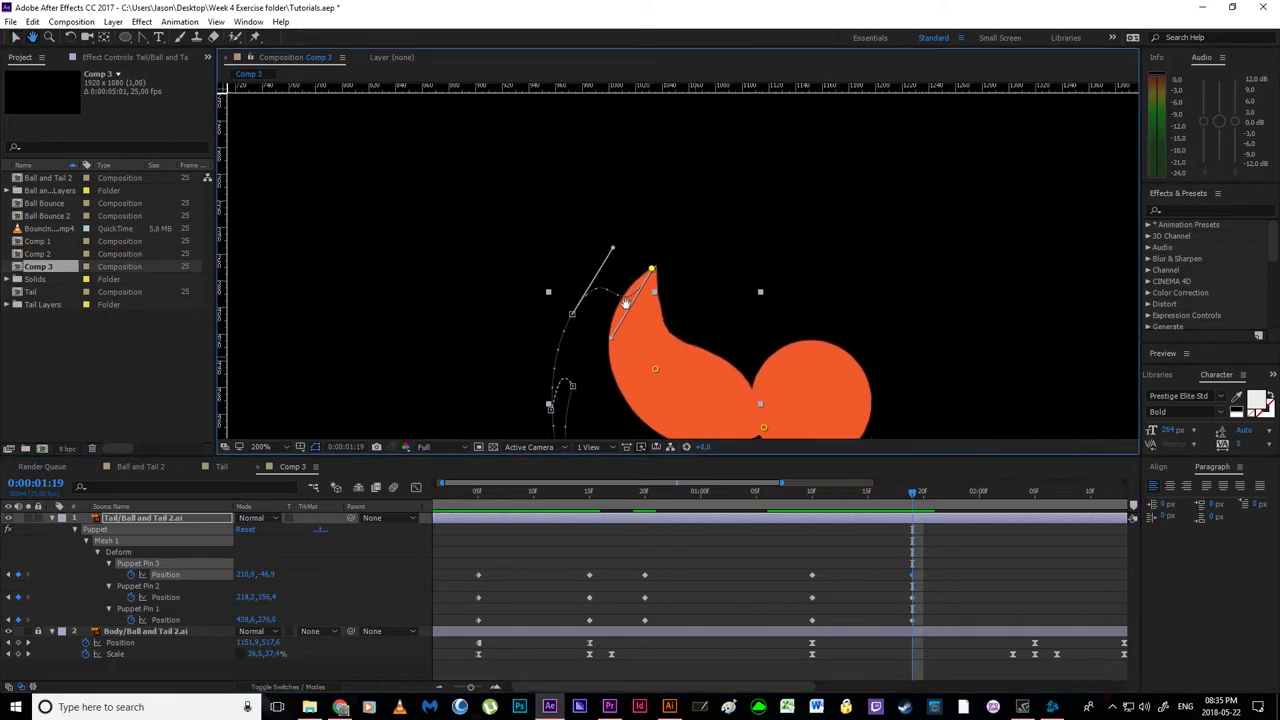
key("v")
left_click(144, 39)
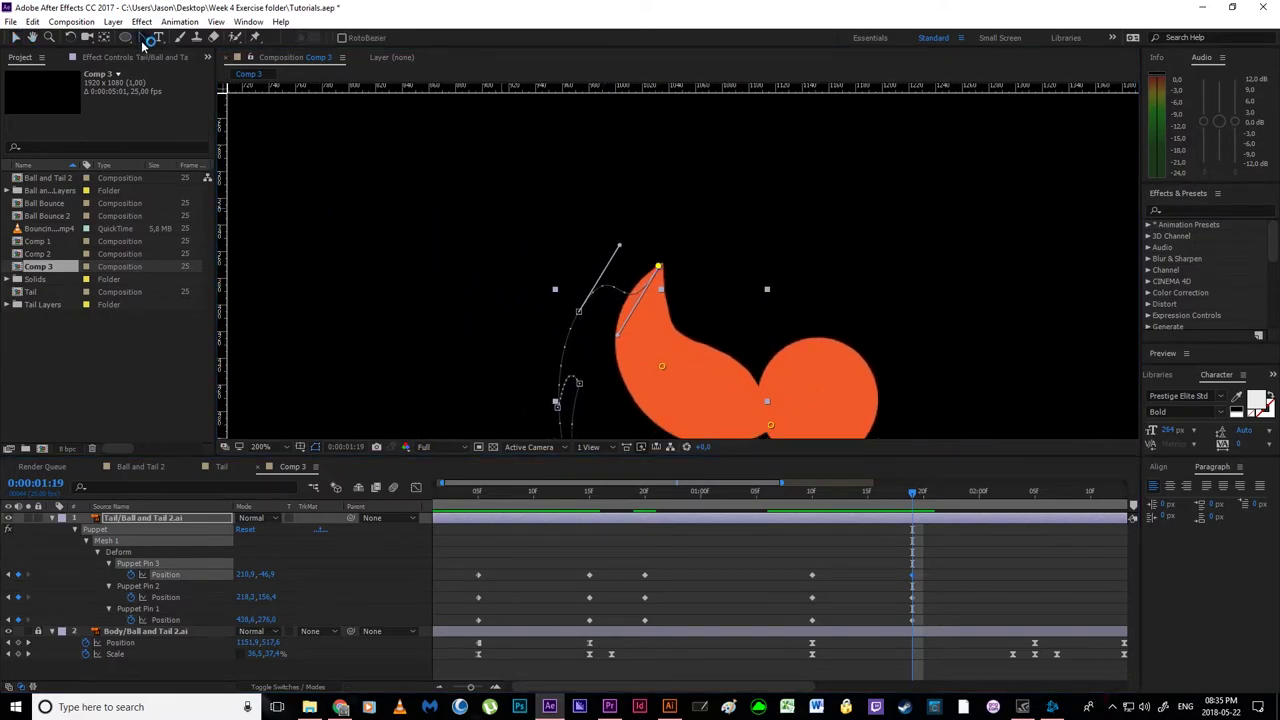
left_click_drag(620, 337, 610, 245)
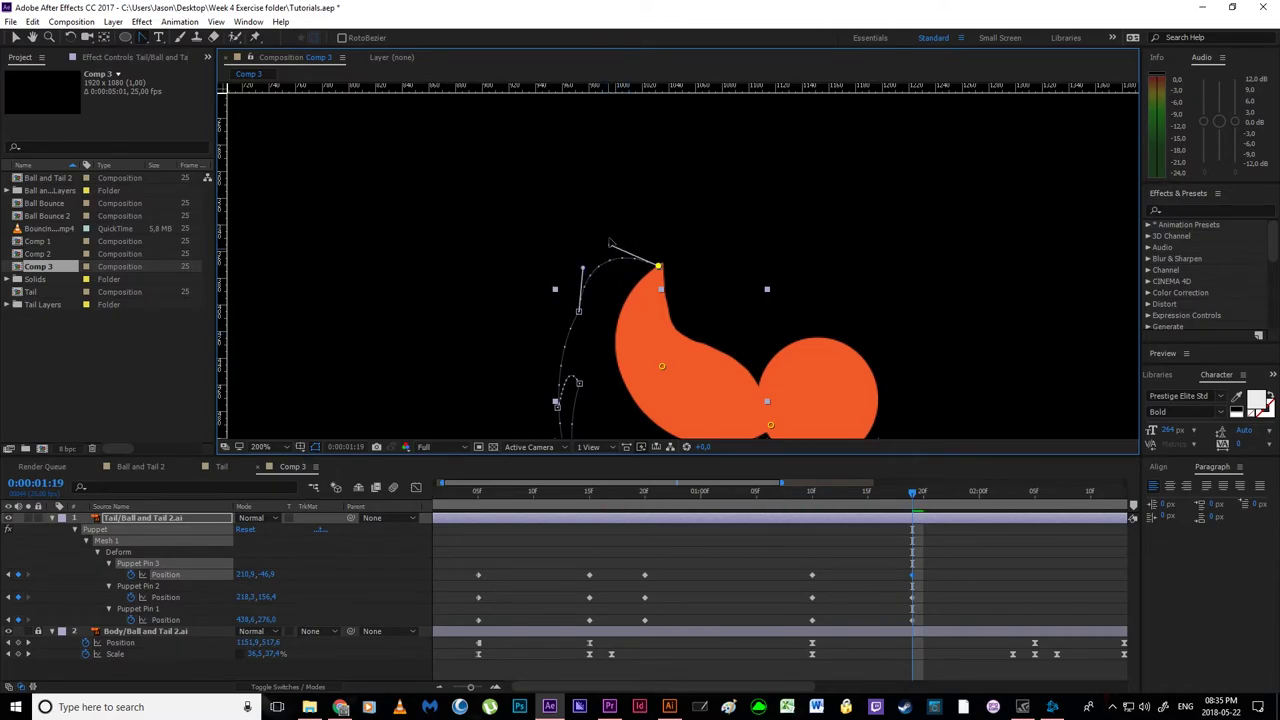
- Inspect Puppet Pin 2's motion path at 0:00:01:19 and scrub forward to the ball's ground contact at 0:00:02:05
left_click(662, 367)
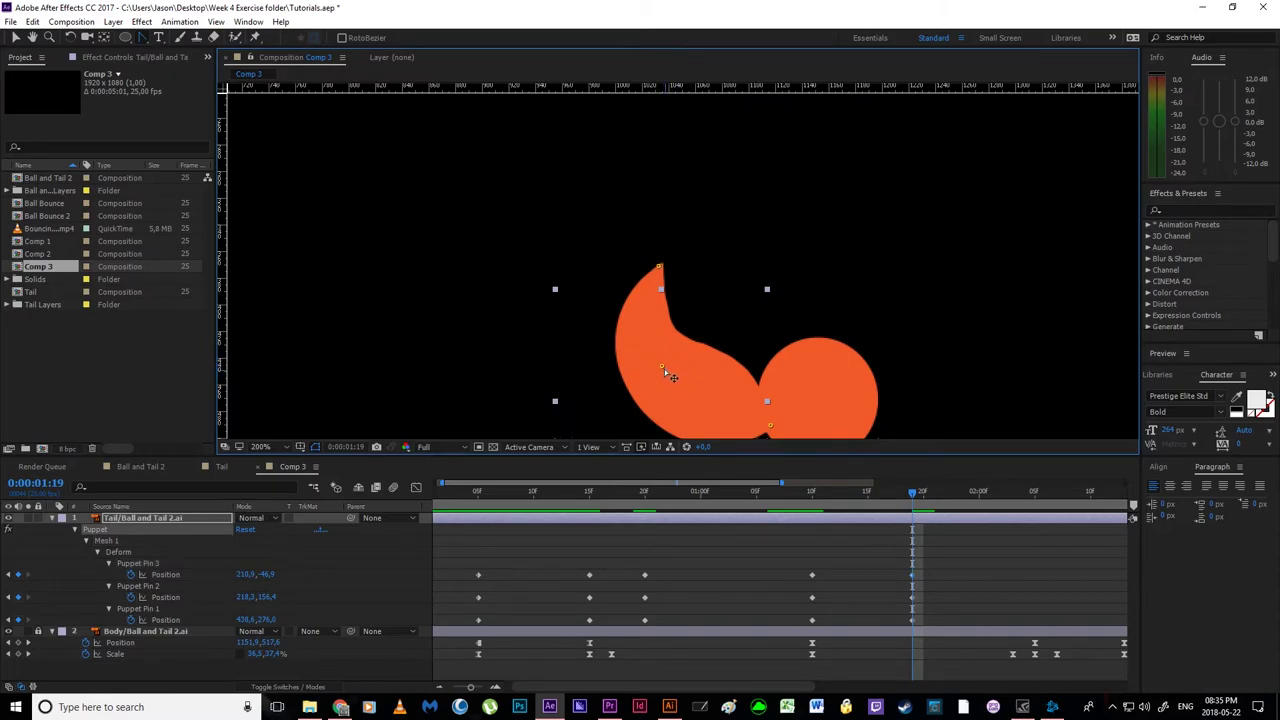
scroll(676, 364, "down", 1)
left_click_drag(686, 358, 649, 339)
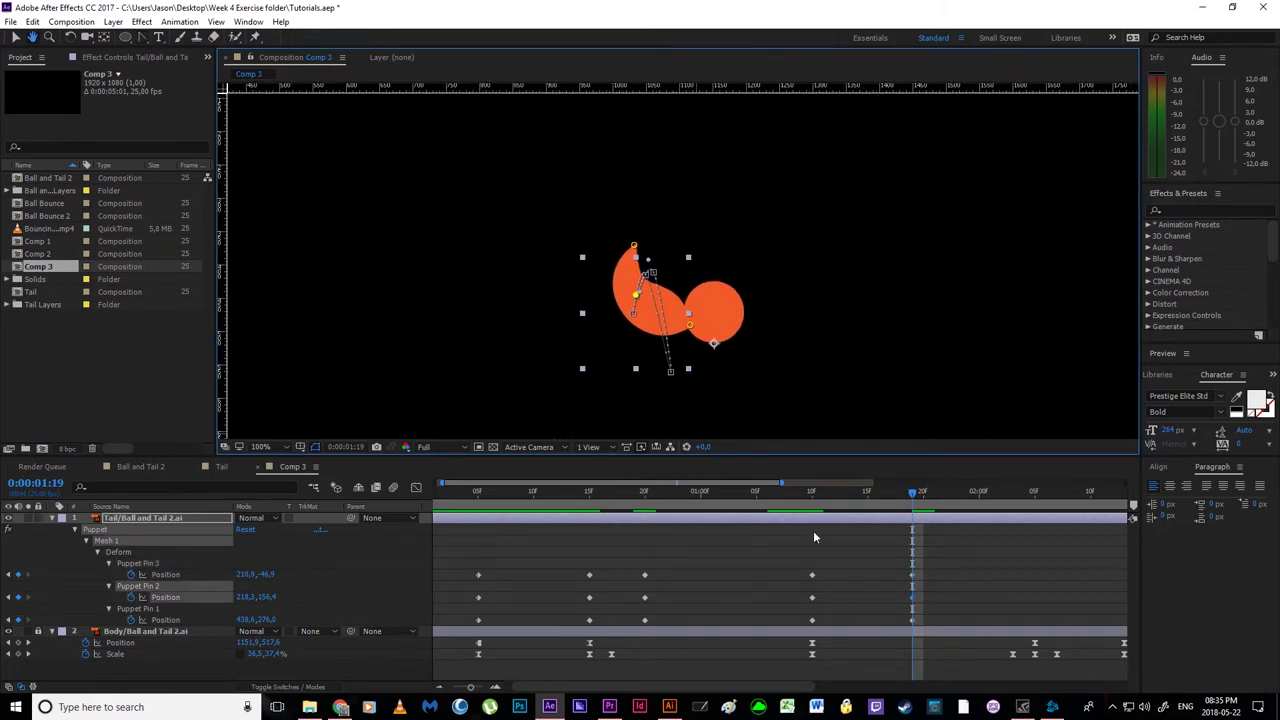
left_click_drag(912, 491, 1031, 529)
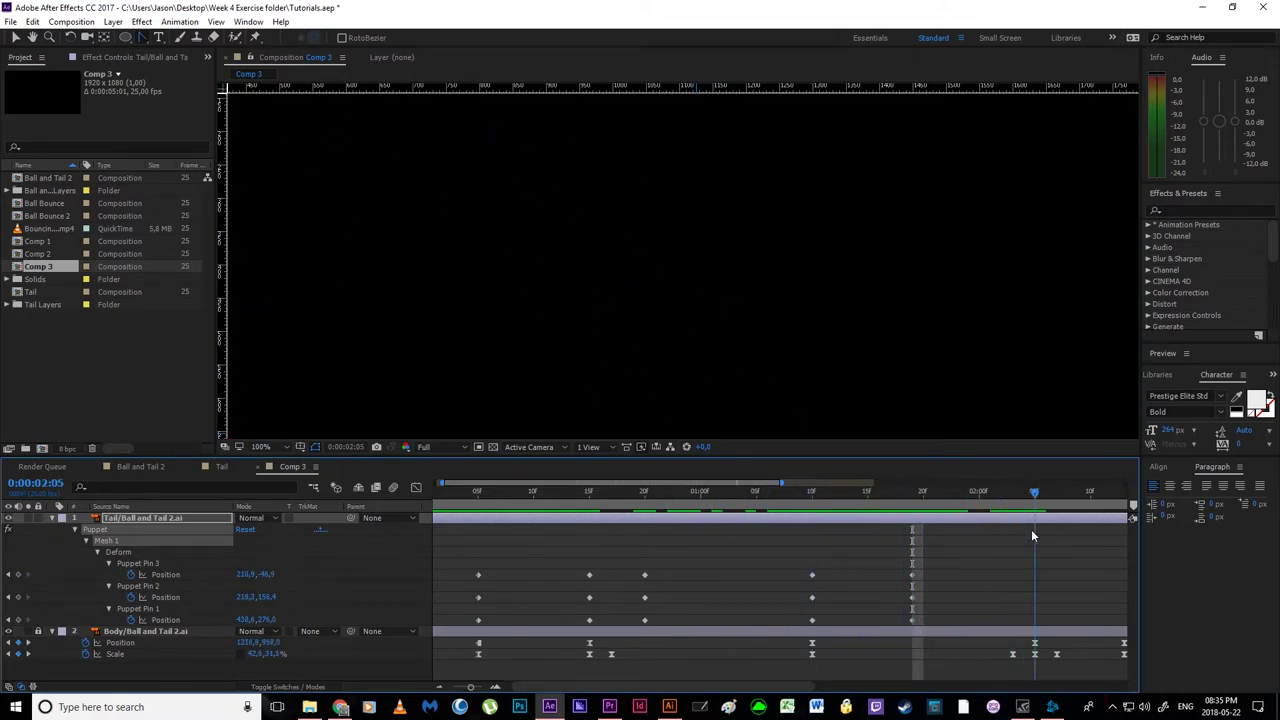
- Duplicate the three puppet pins' Position keyframes from 0:00:01:19 to 0:00:02:05
left_click_drag(815, 325, 662, 133)
left_click_drag(770, 370, 695, 258)
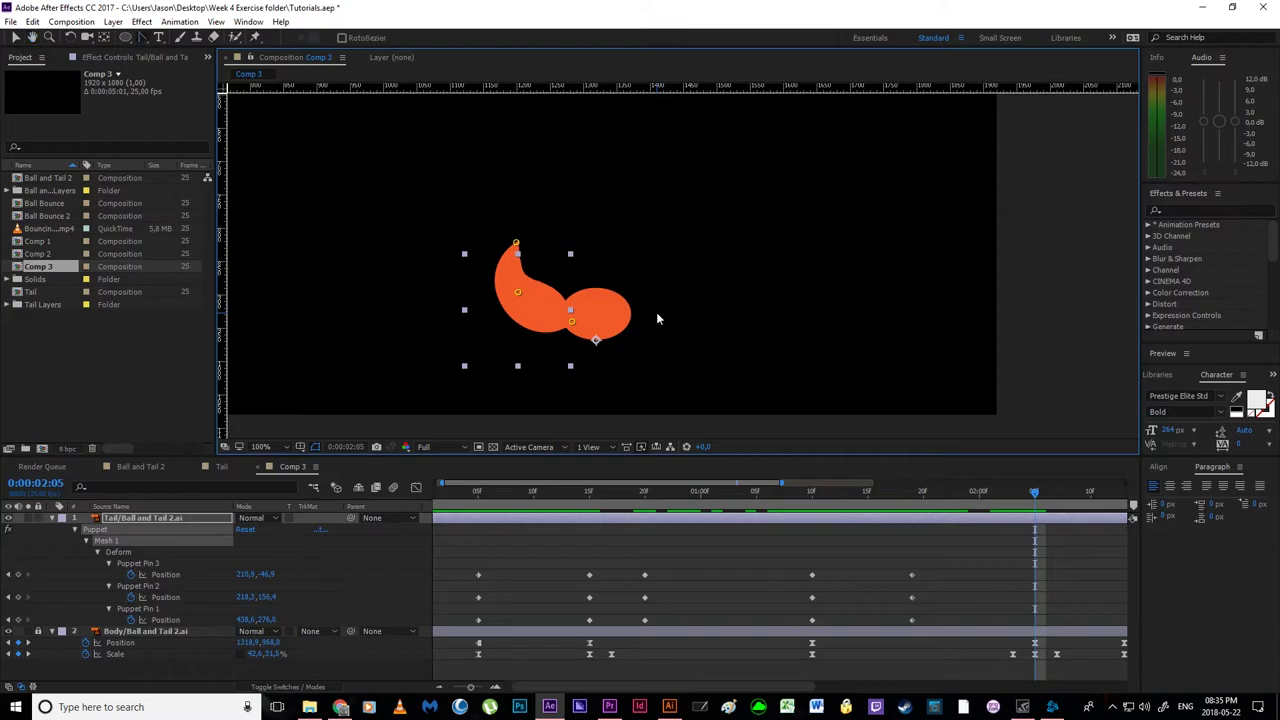
scroll(576, 329, "up", 1)
left_click_drag(489, 290, 697, 292)
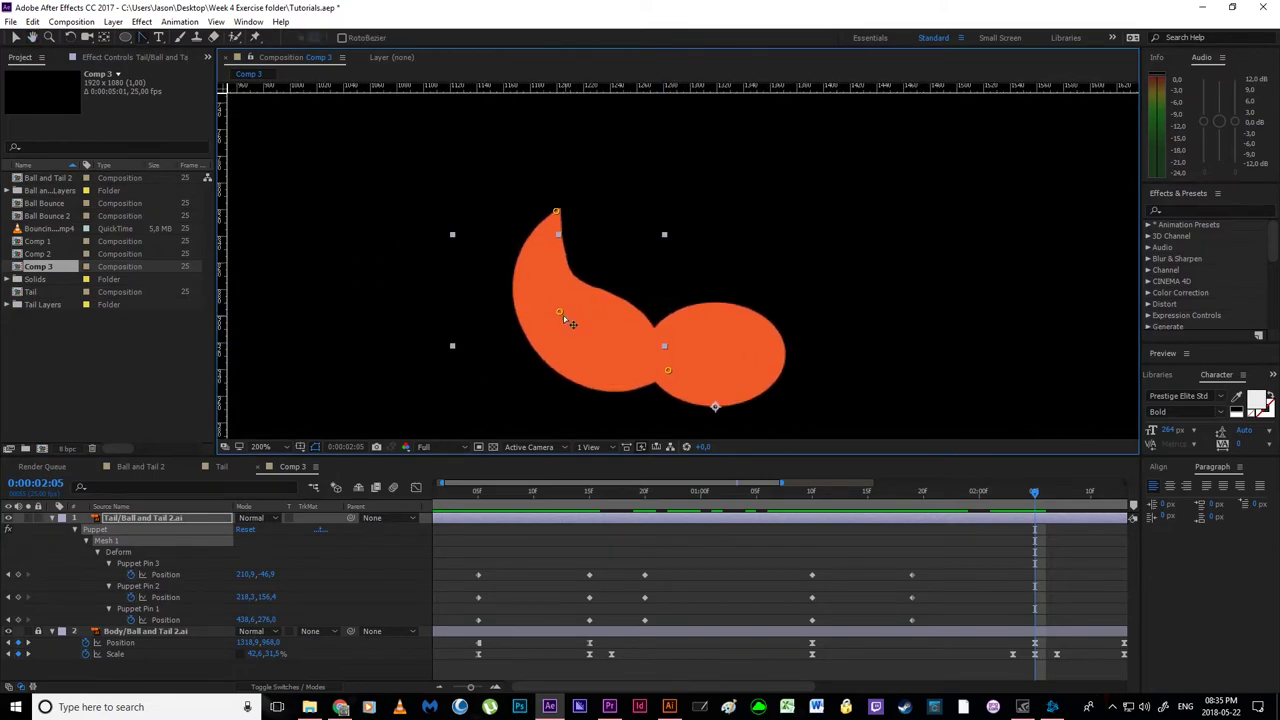
mouse_move(559, 312)
left_mouse_down()
mouse_move(625, 243)
mouse_move(641, 257)
mouse_move(574, 282)
mouse_move(559, 312)
left_mouse_up()
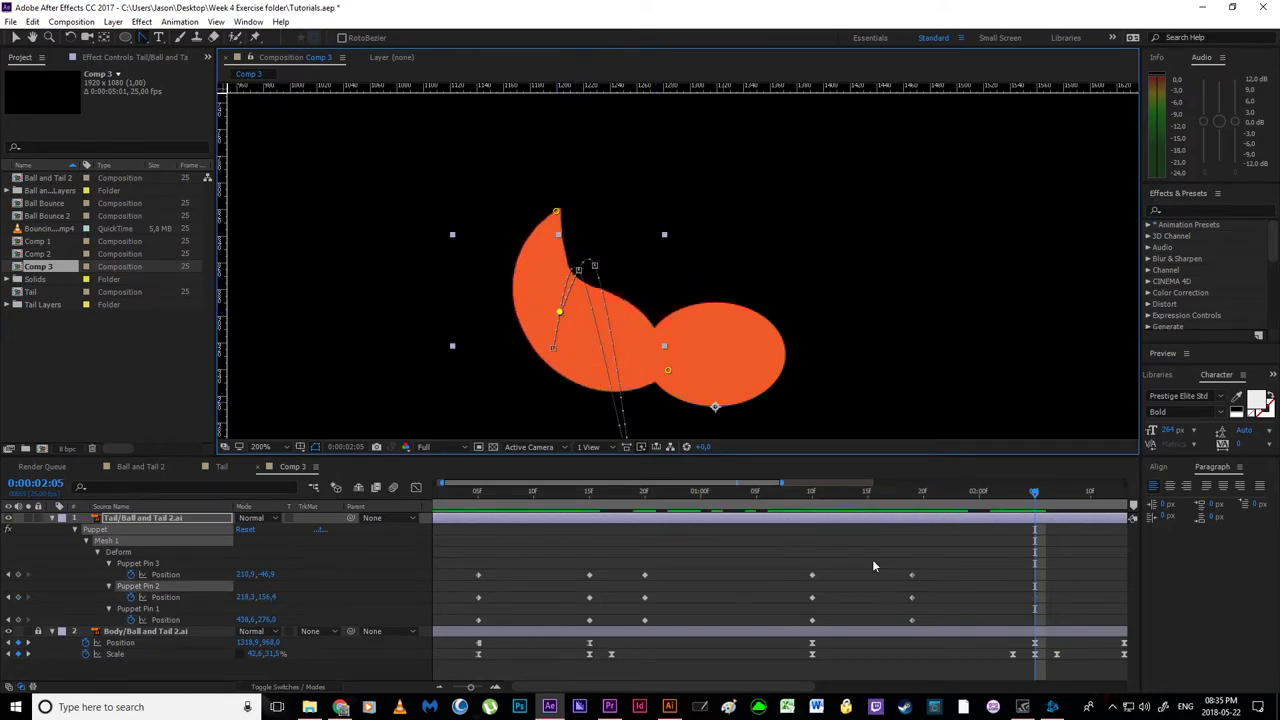
left_click_drag(873, 566, 924, 628)
key("ctrl+v")
left_click(991, 583)
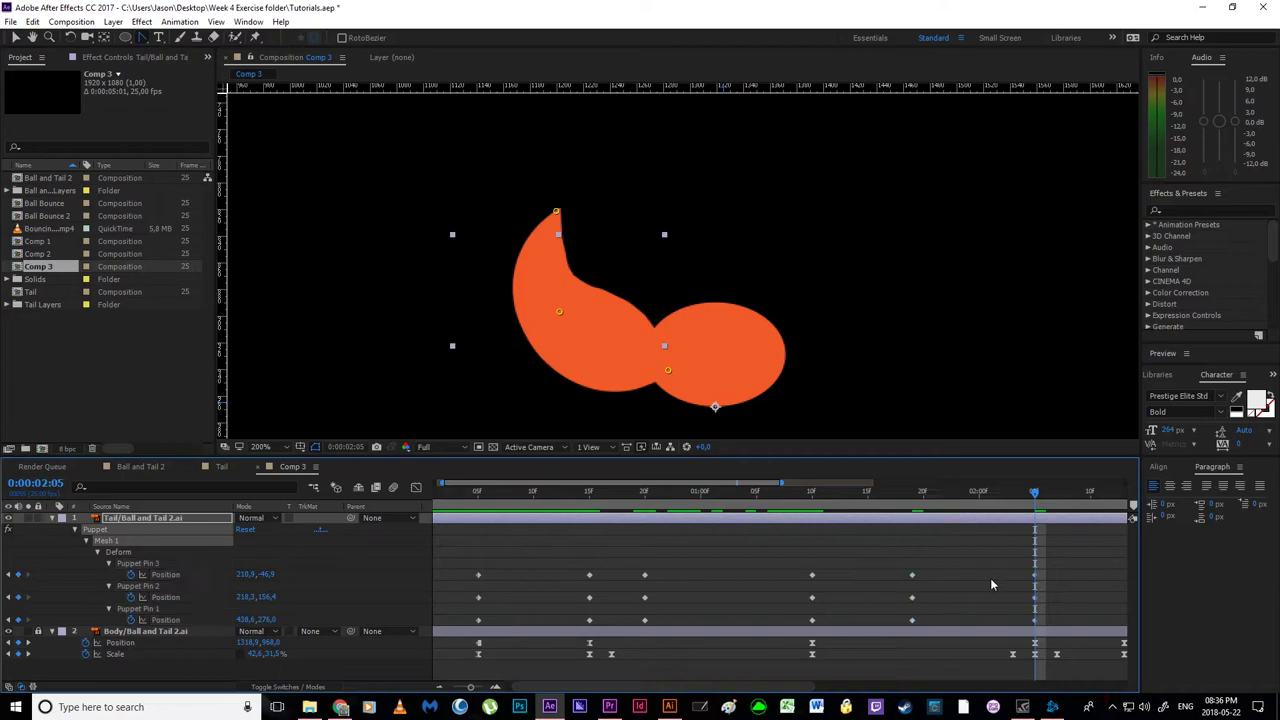
- At 0:00:02:13, lower Puppet Pin 3 and Puppet Pin 2 so the tail sags below and behind the ball
key("space")
left_click_drag(1028, 581, 736, 562)
left_click_drag(743, 495, 833, 494)
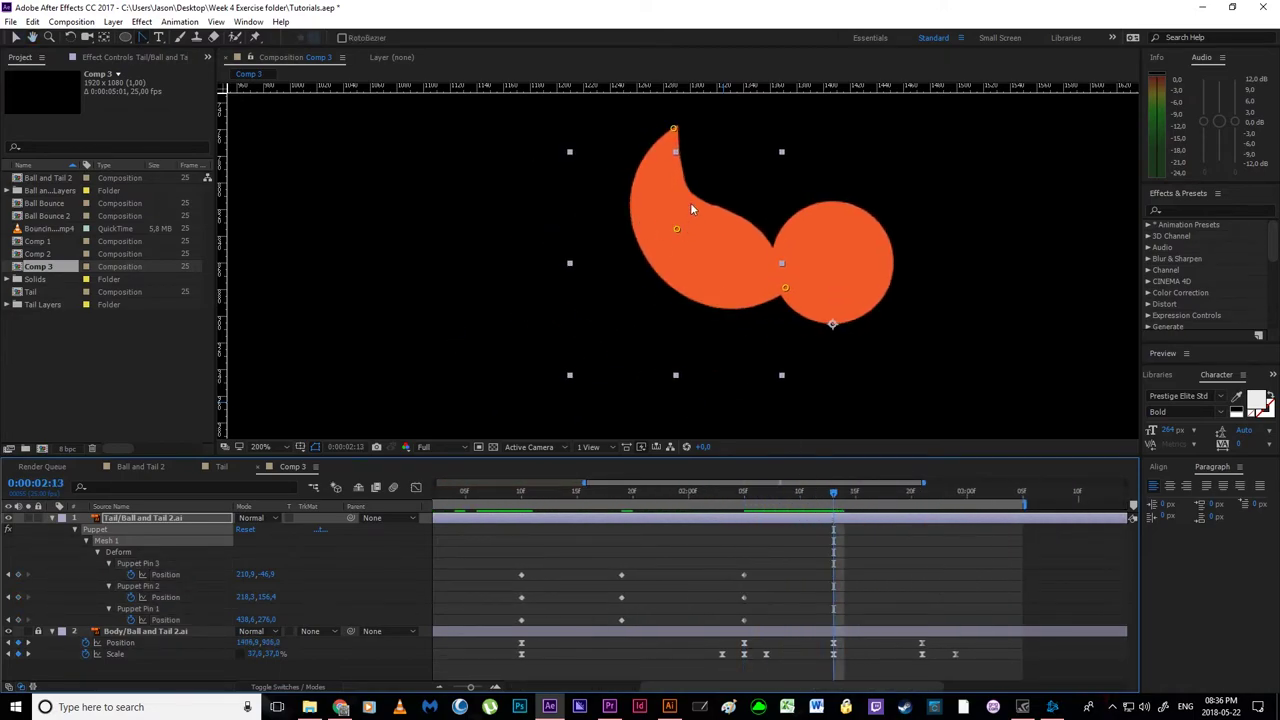
left_click_drag(675, 131, 587, 338)
left_click(678, 370)
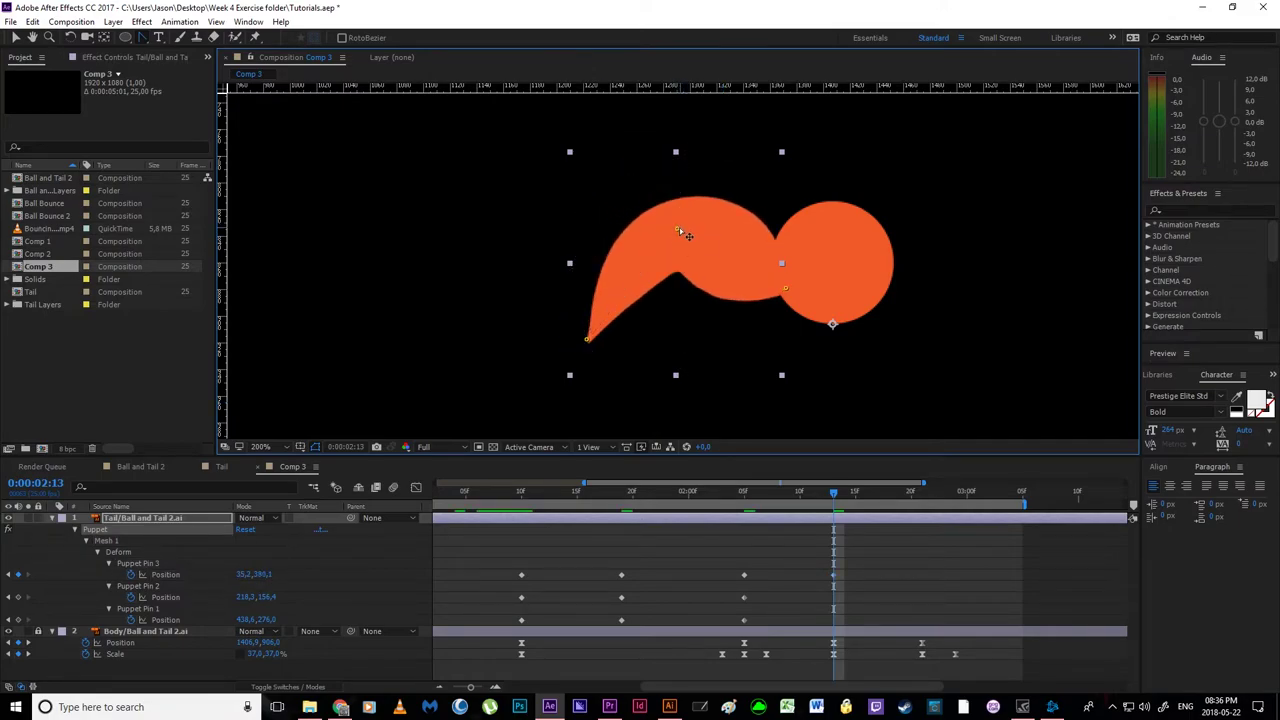
left_click_drag(678, 232, 694, 366)
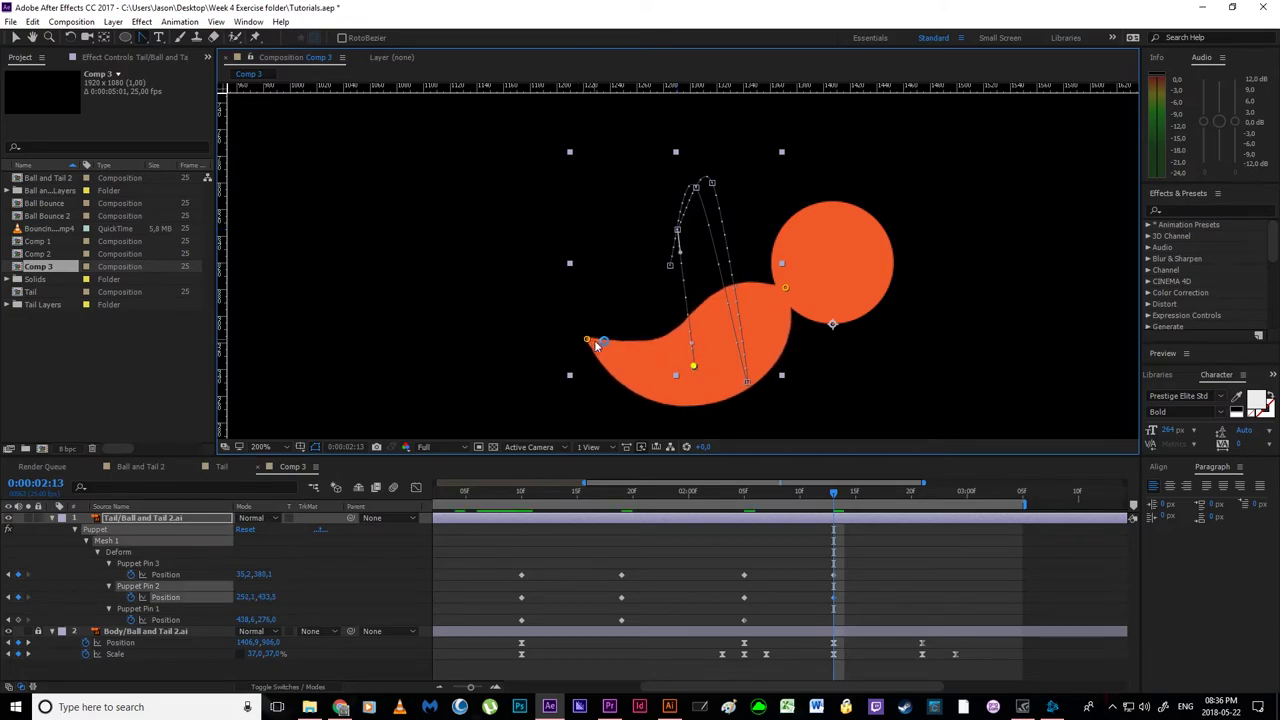
- Reshape Puppet Pin 3's motion path between 0:00:02:05 and 0:00:02:13 into a smooth arc bowing away from the ball
left_click(588, 340)
left_click(589, 343)
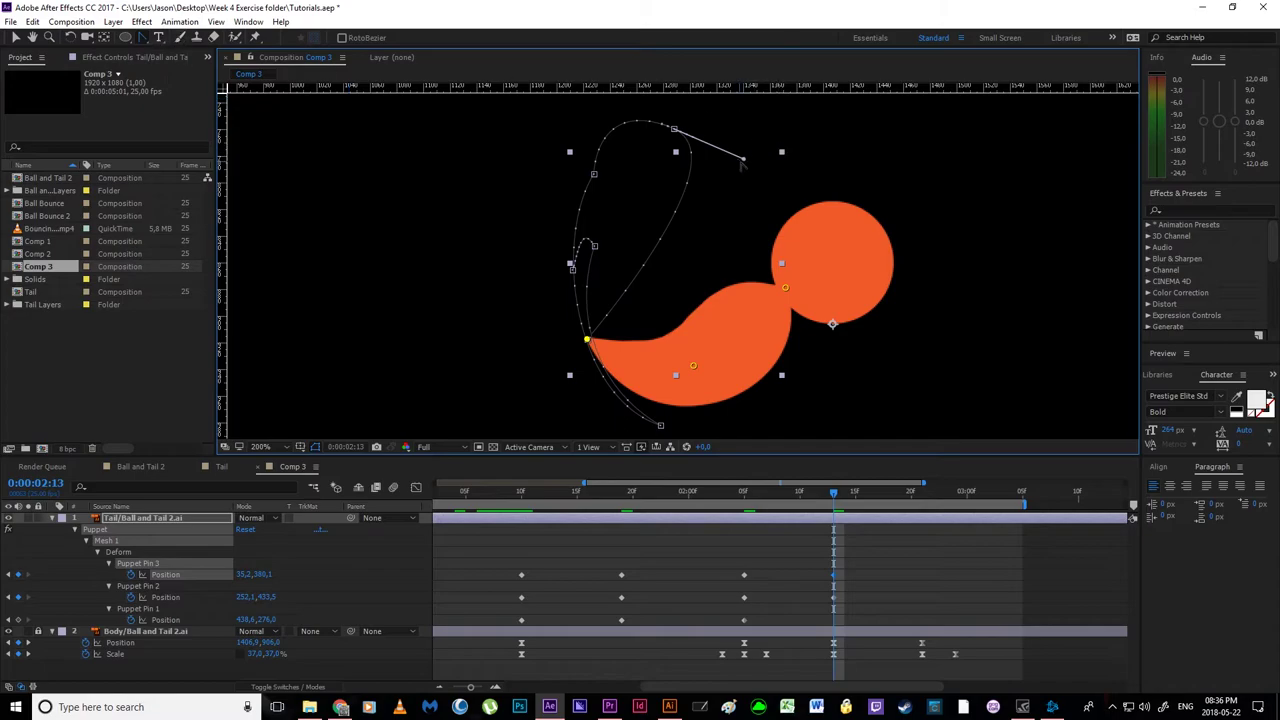
left_click_drag(742, 160, 553, 155)
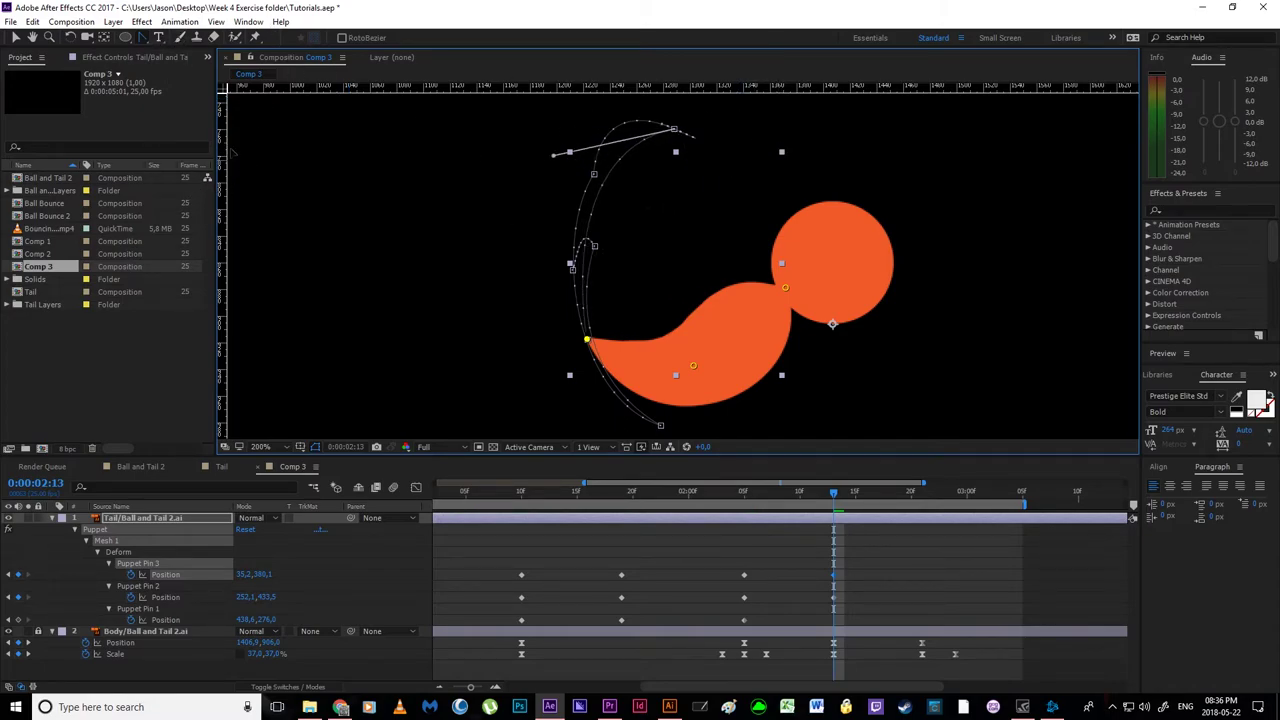
left_click_drag(232, 150, 180, 148)
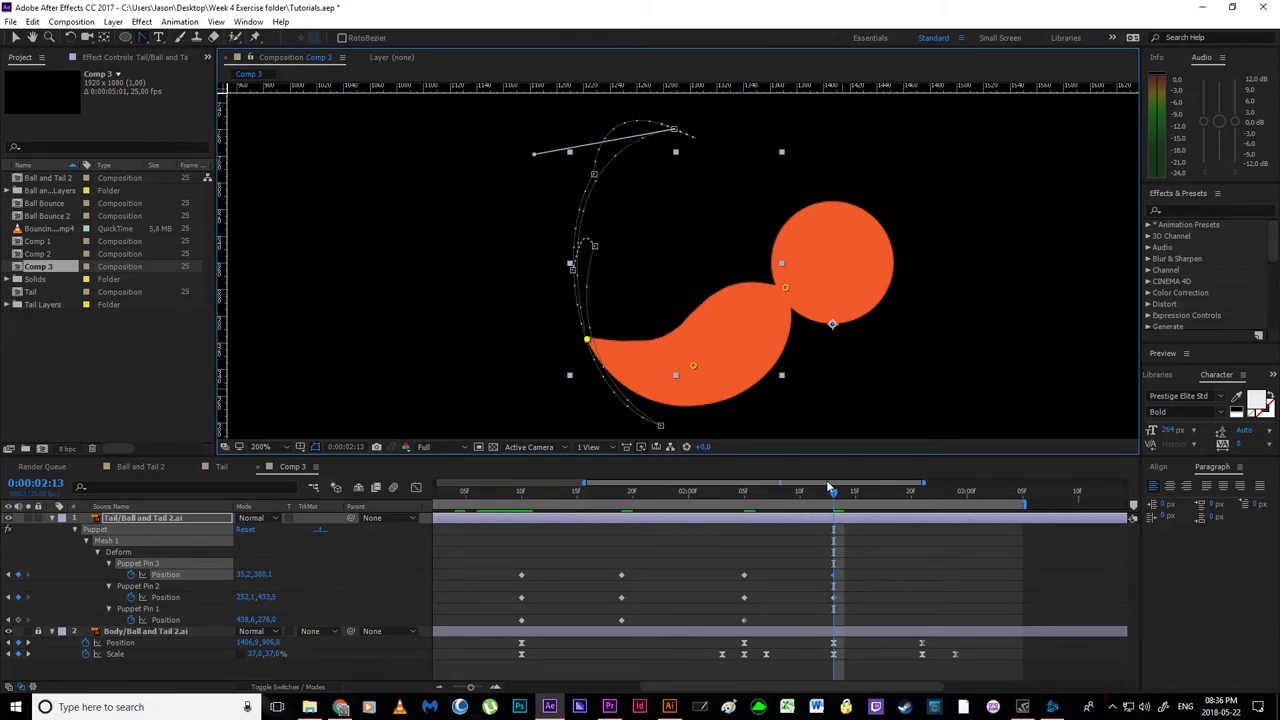
- Duplicate the three puppet pins' Position keyframes from 0:00:02:05 to 0:00:02:21
left_click_drag(835, 497, 923, 517)
left_click_drag(716, 563, 769, 621)
key("ctrl+c")
key("ctrl+v")
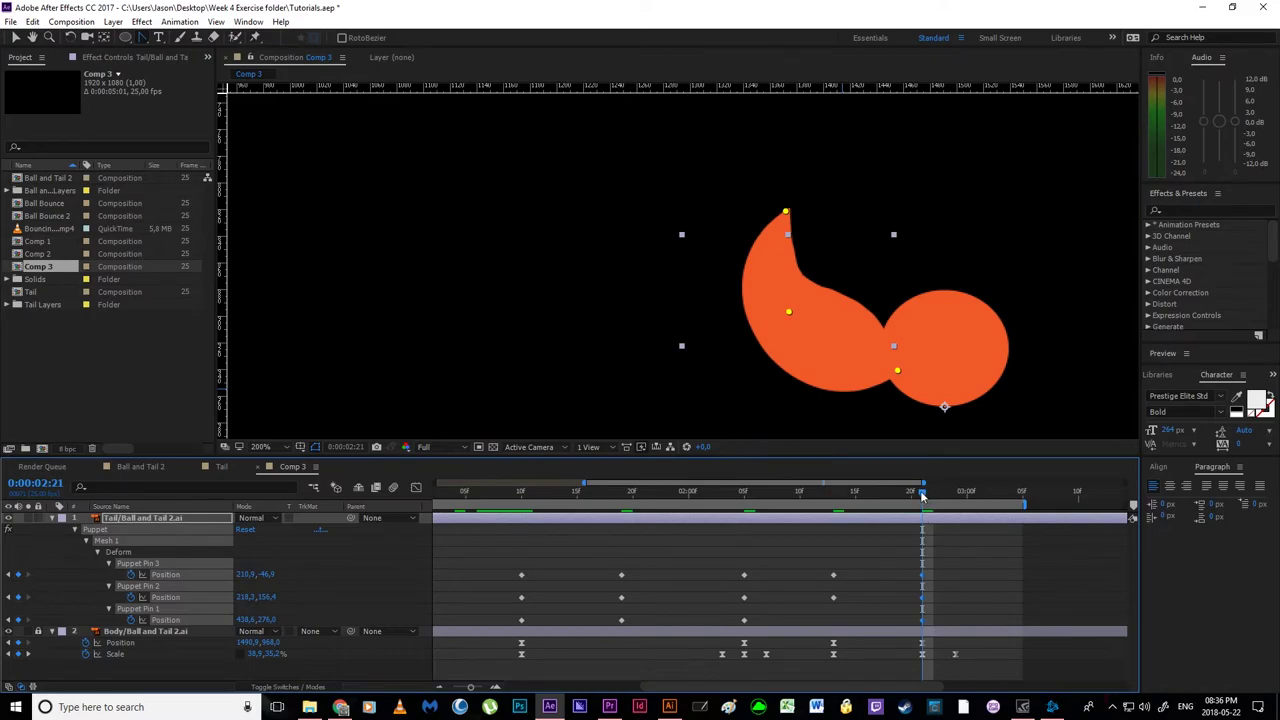
mouse_move(922, 495)
left_mouse_down()
mouse_move(737, 495)
mouse_move(922, 495)
left_mouse_up()
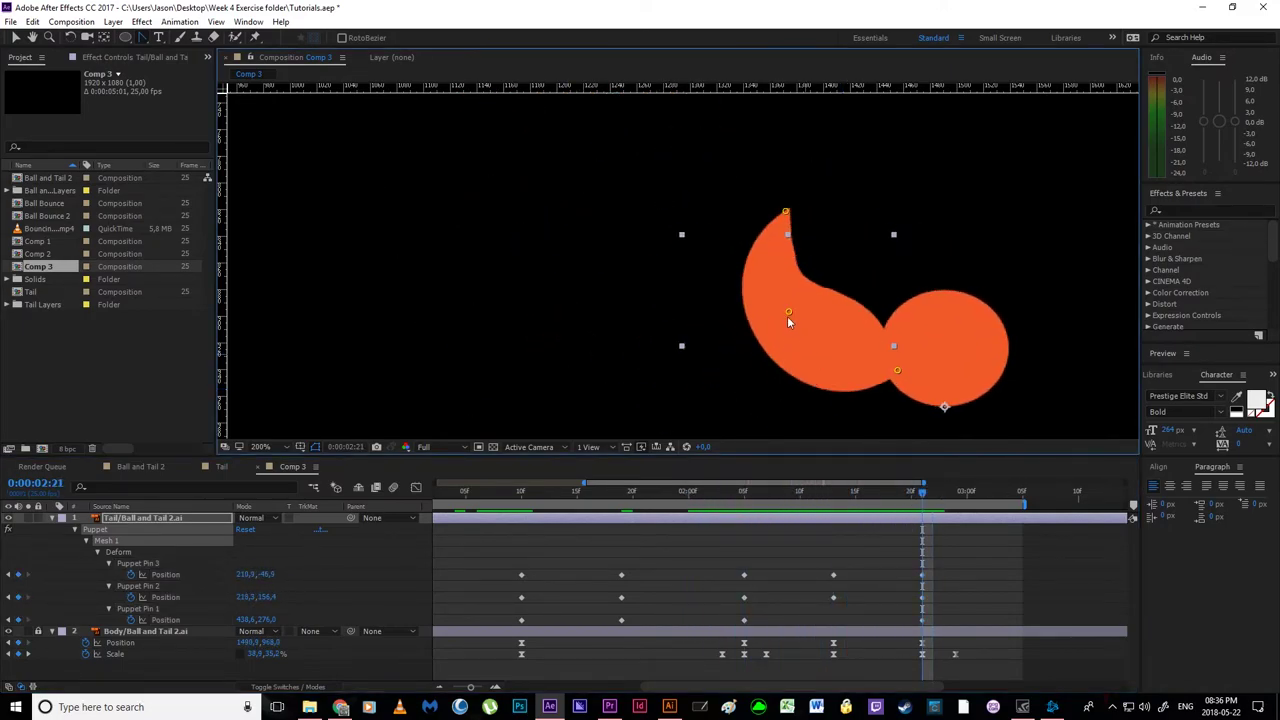
- At 0:00:02:21, move Puppet Pin 2 up toward the ball and bend Puppet Pin 3's incoming motion path into an outward arc
left_click_drag(789, 312, 860, 253)
left_click(787, 210)
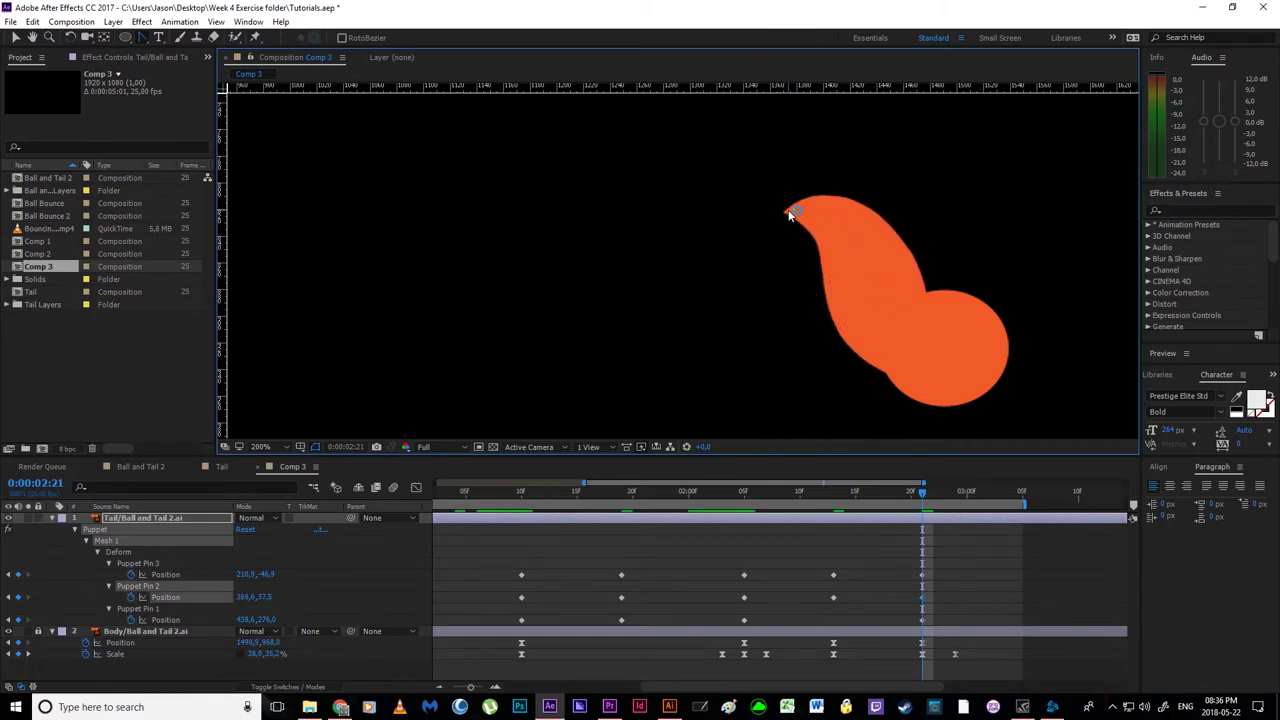
left_click(929, 586)
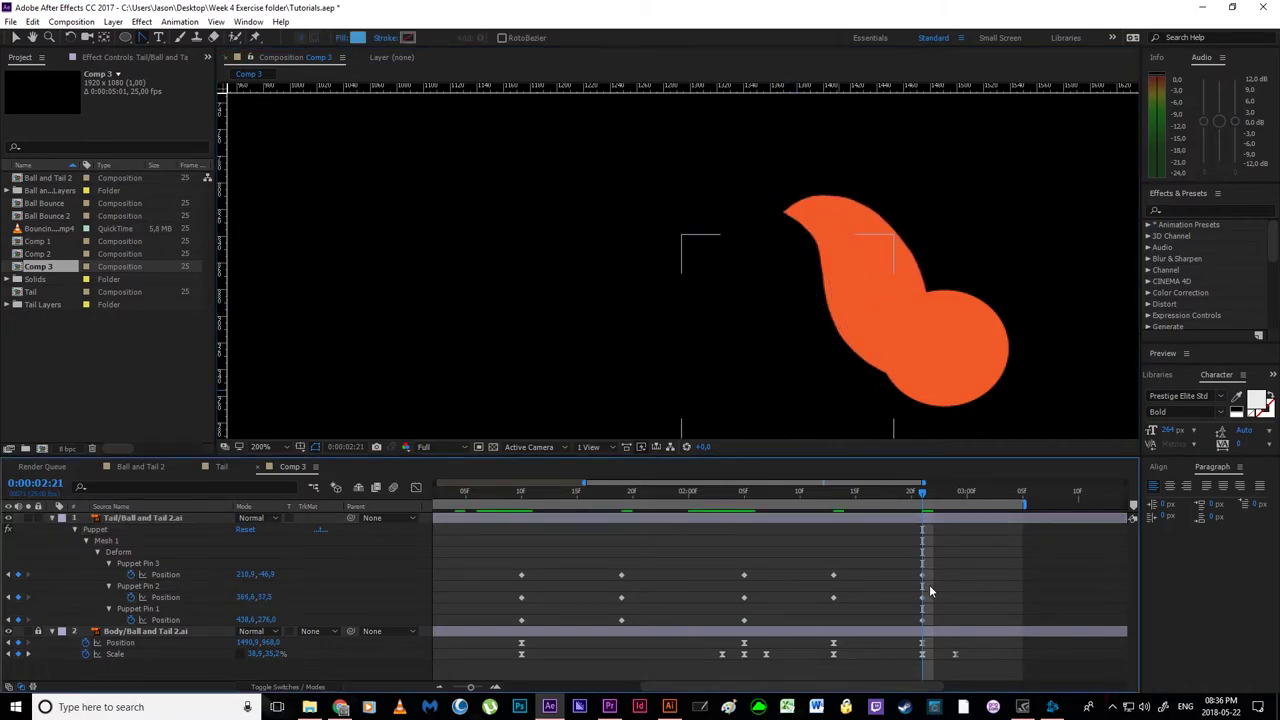
left_click(921, 577)
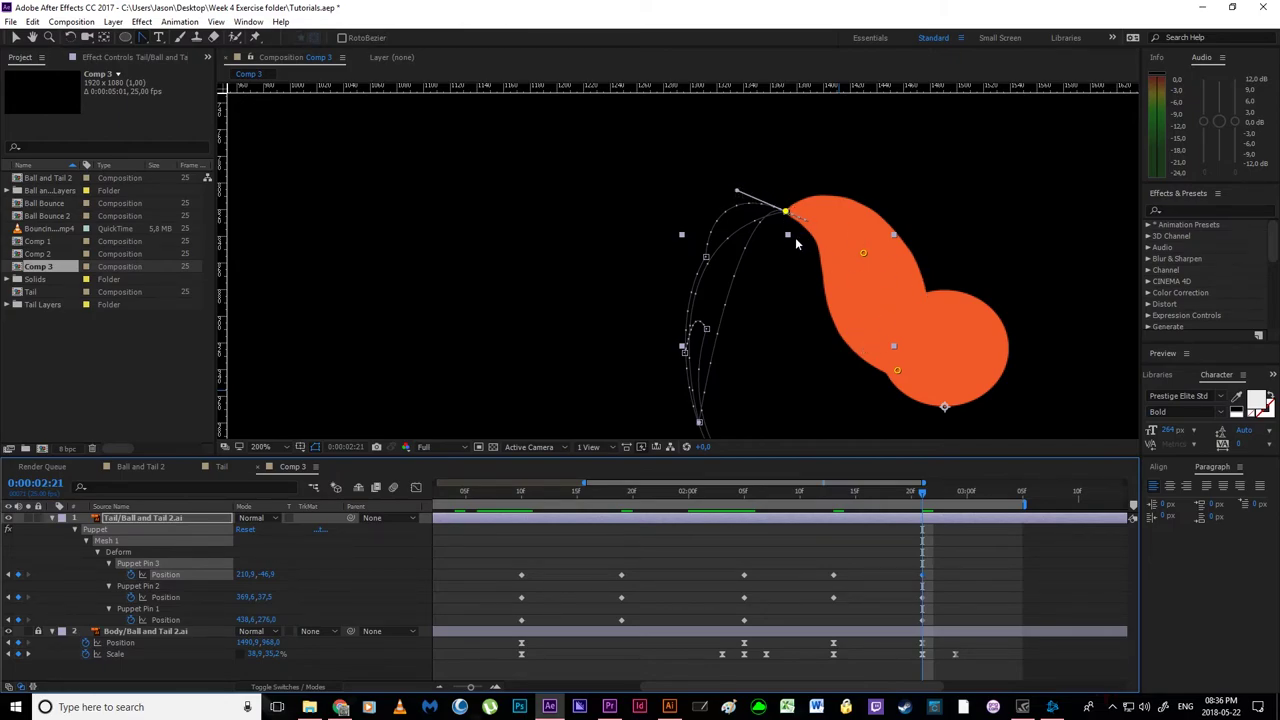
left_click_drag(786, 212, 434, 251)
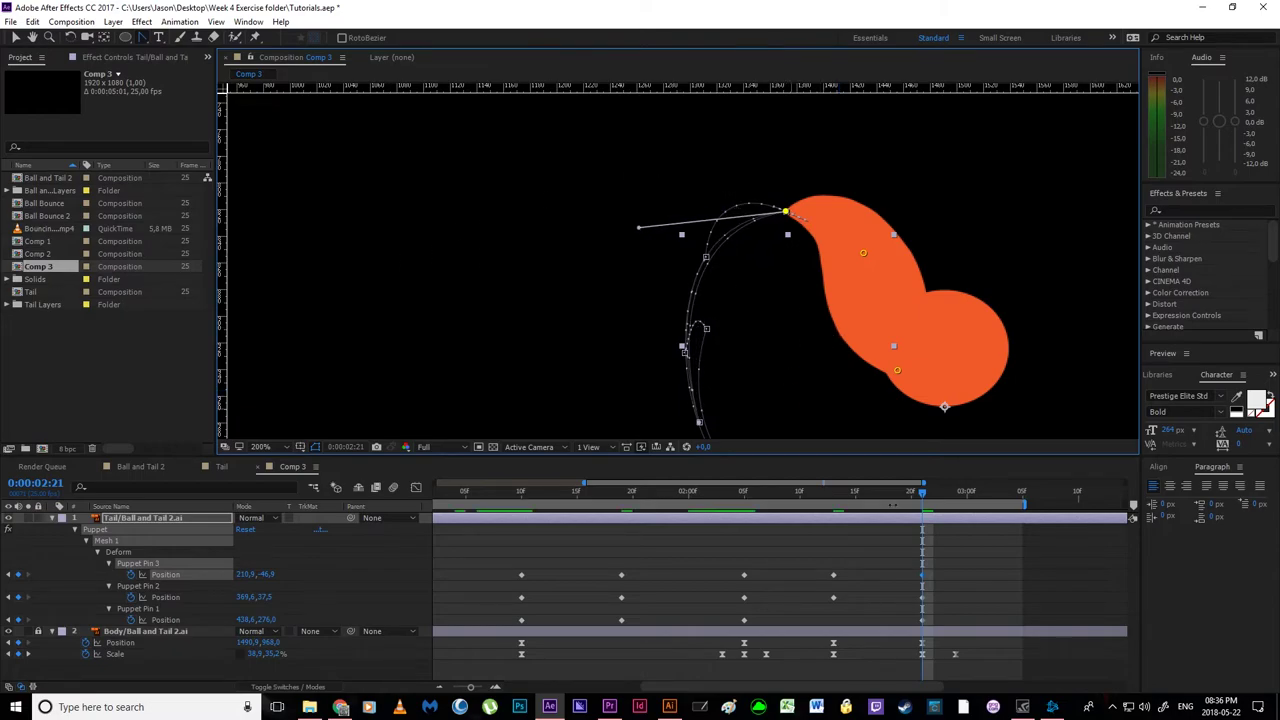
- Duplicate Puppet Pins 2 and 3's Position keyframes from 0:00:02:13 to 0:00:02:24 and raise both pins so the tail rests straight behind the ball
left_click_drag(922, 491, 955, 518)
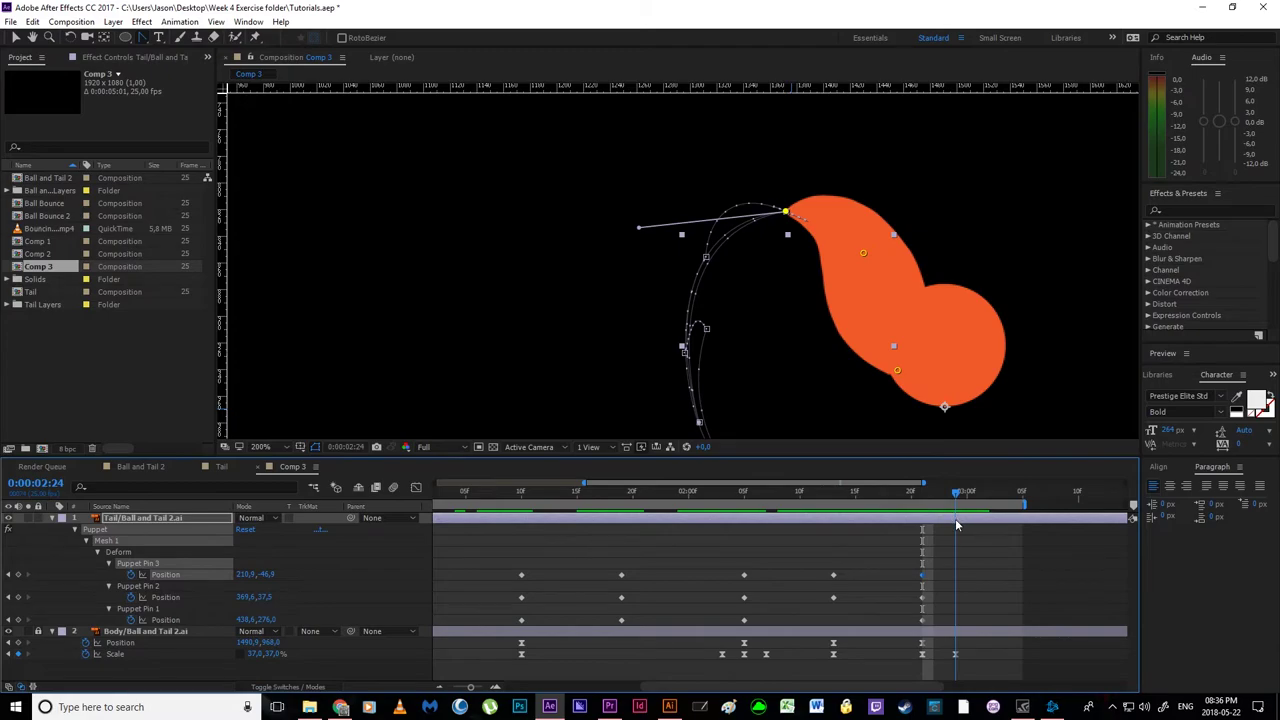
left_click_drag(826, 563, 843, 603)
key("ctrl+c")
key("ctrl+v")
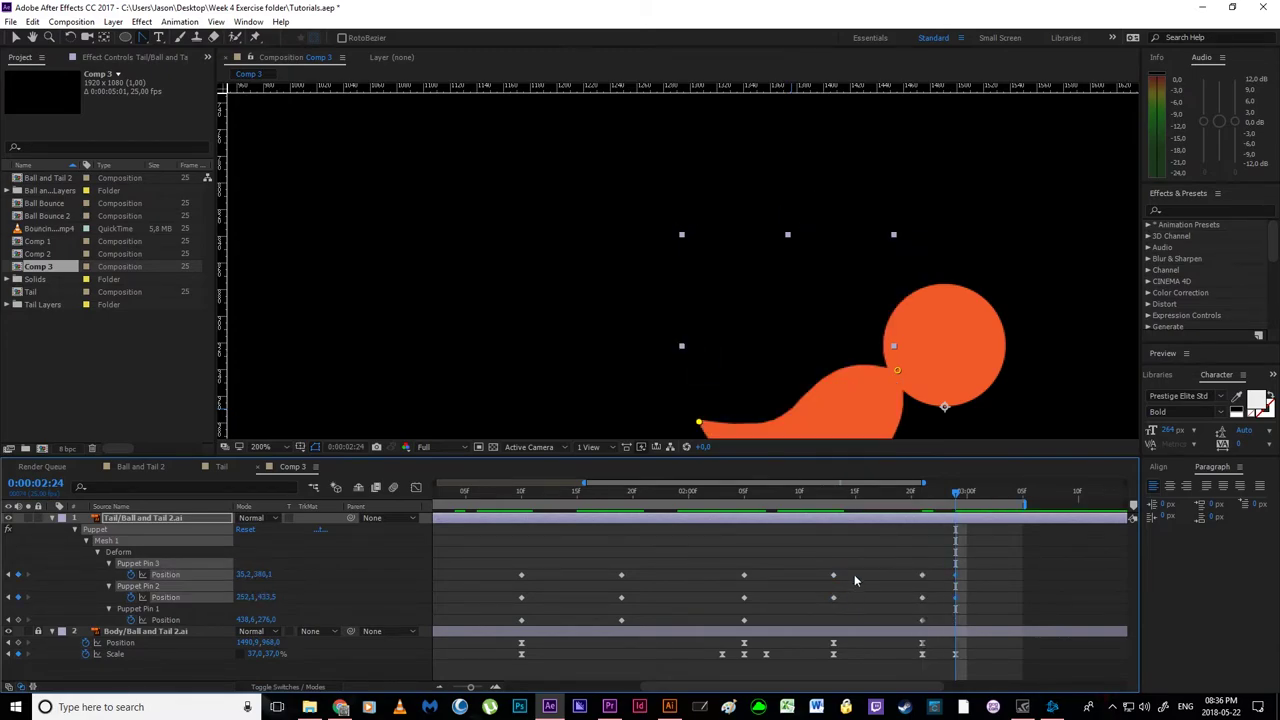
left_click_drag(807, 388, 730, 255)
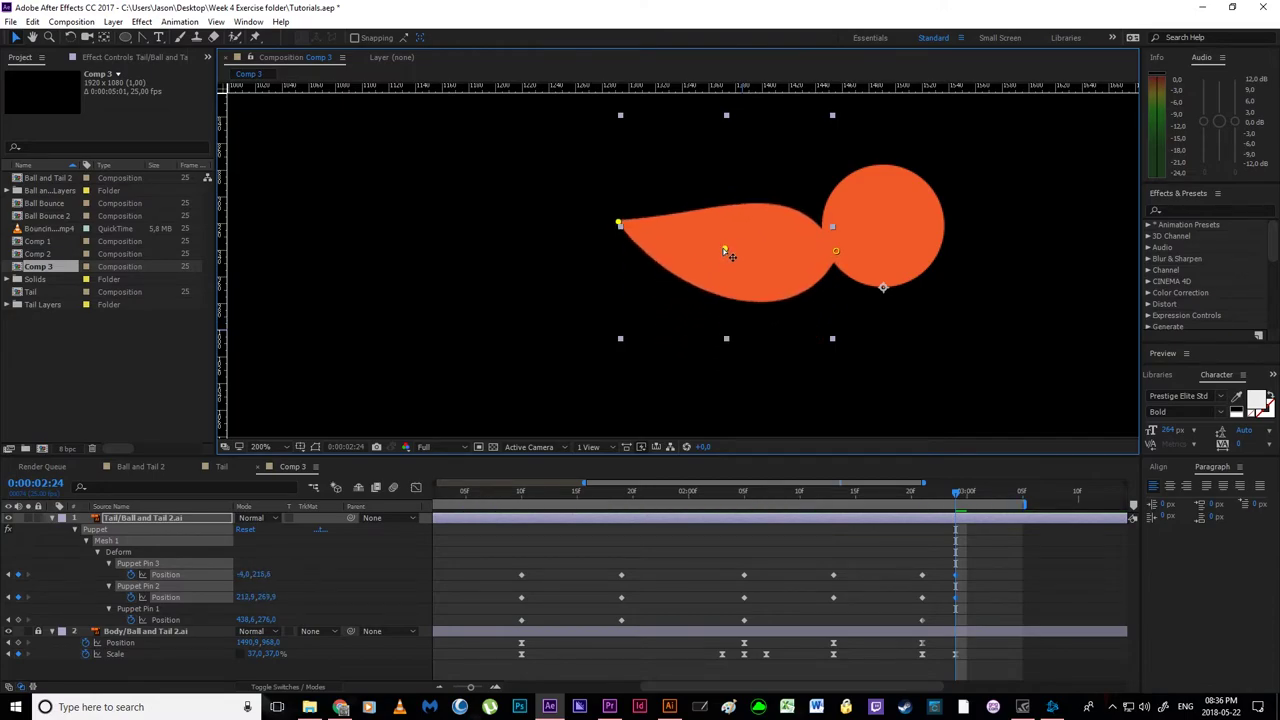
left_click_drag(620, 224, 632, 272)
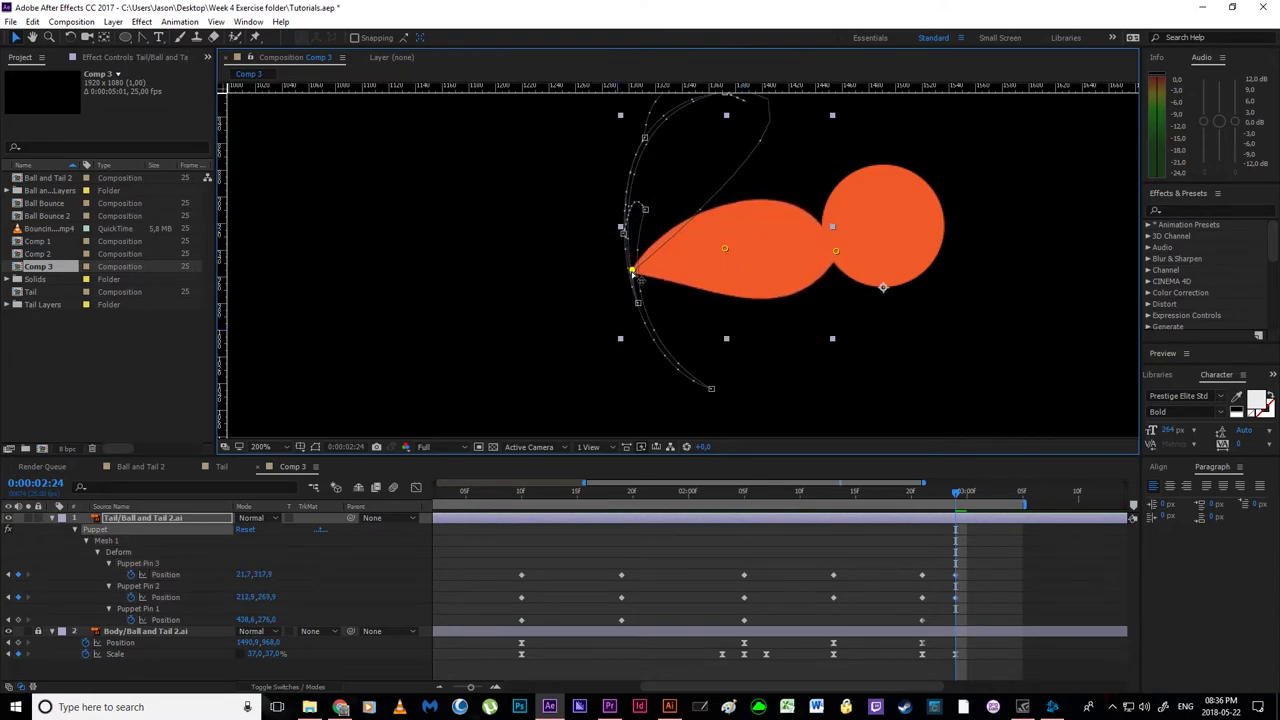
- Reshape Puppet Pin 3's motion path between 0:00:02:21 and 0:00:02:24 into a rounded arc with the Convert Vertex tool
key("space")
left_click_drag(662, 230, 631, 294)
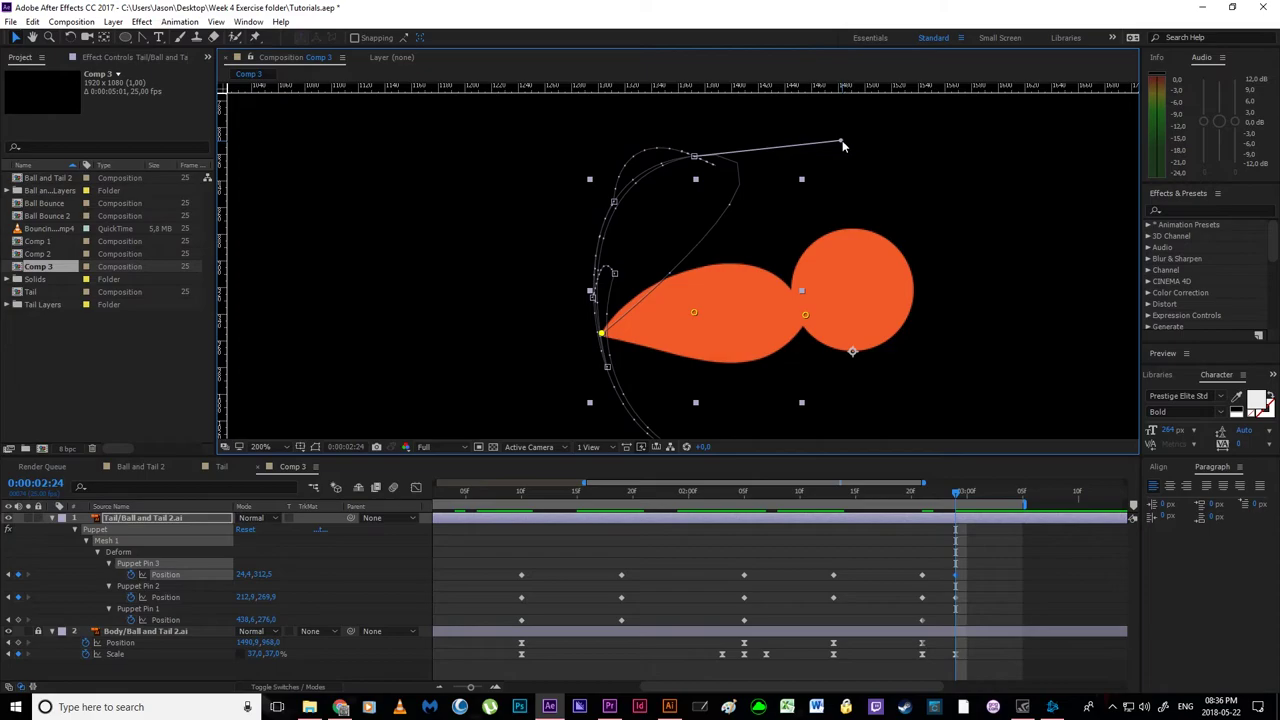
left_click(150, 37)
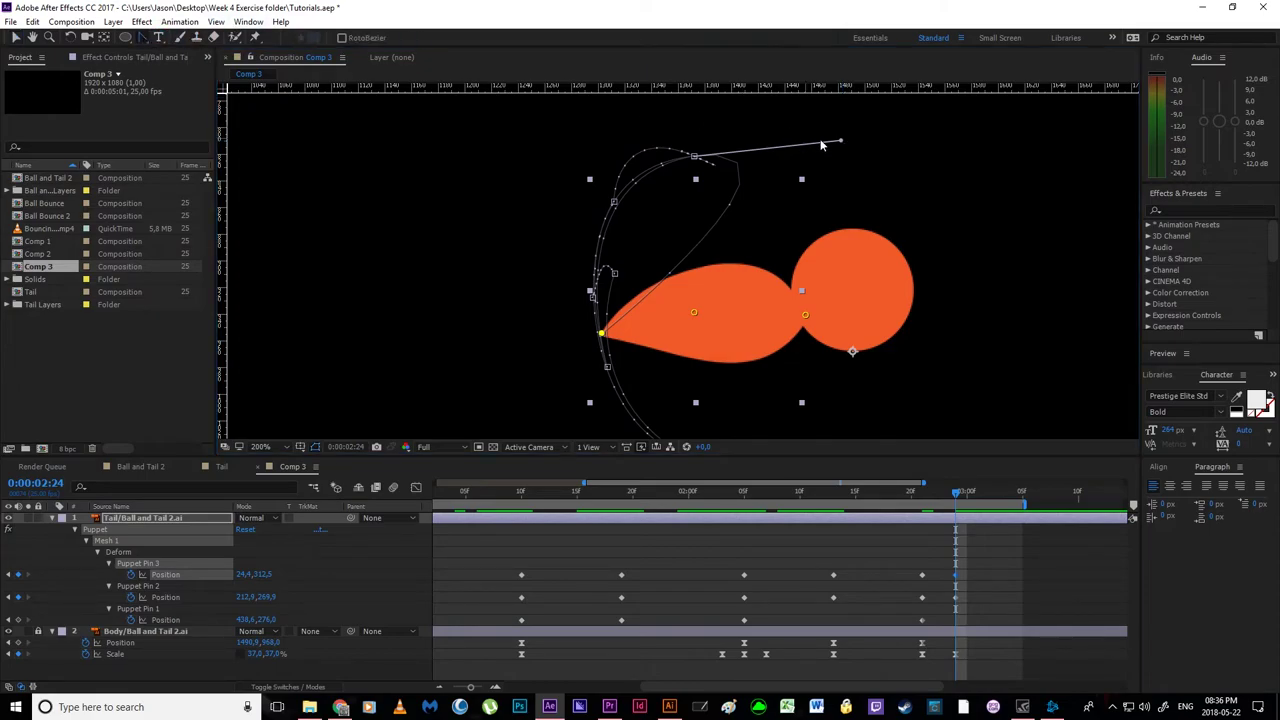
left_click_drag(842, 142, 572, 181)
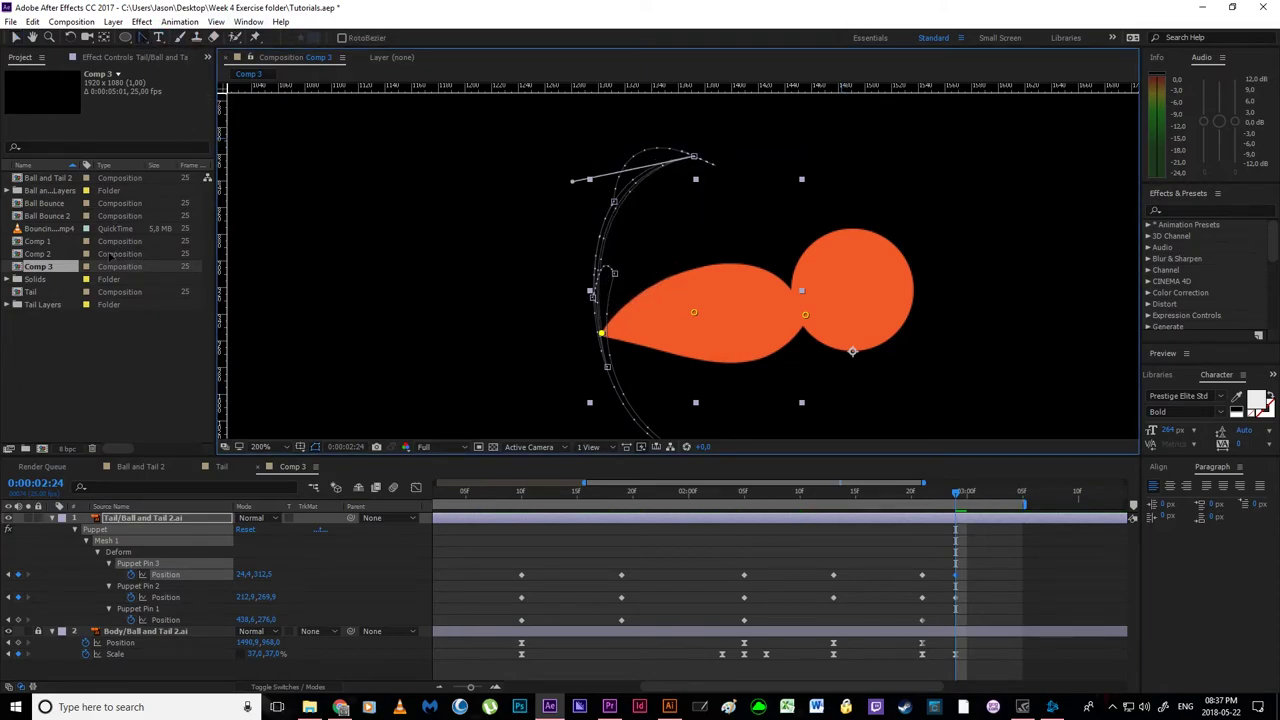
- Preview the tail animation around the final bounces and from 0:00:00:05, checking how the tail follows the ball
scroll(596, 256, "down", 4)
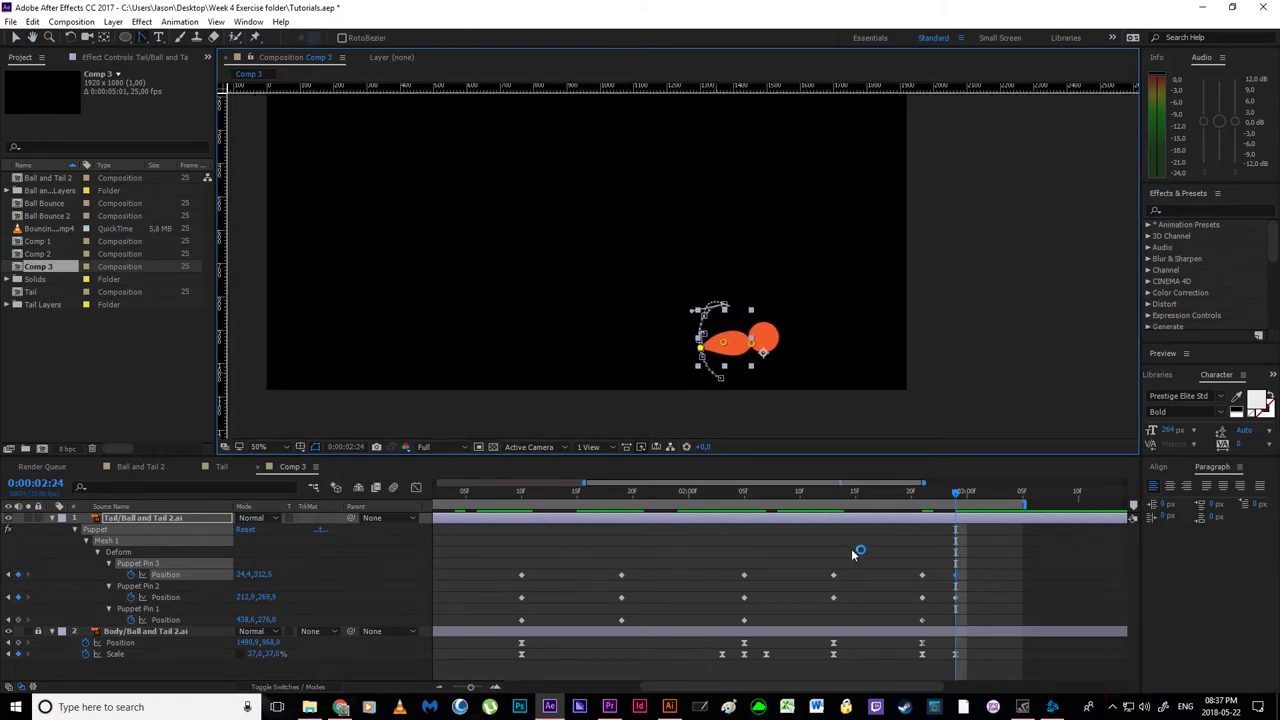
left_click(741, 496)
key("space")
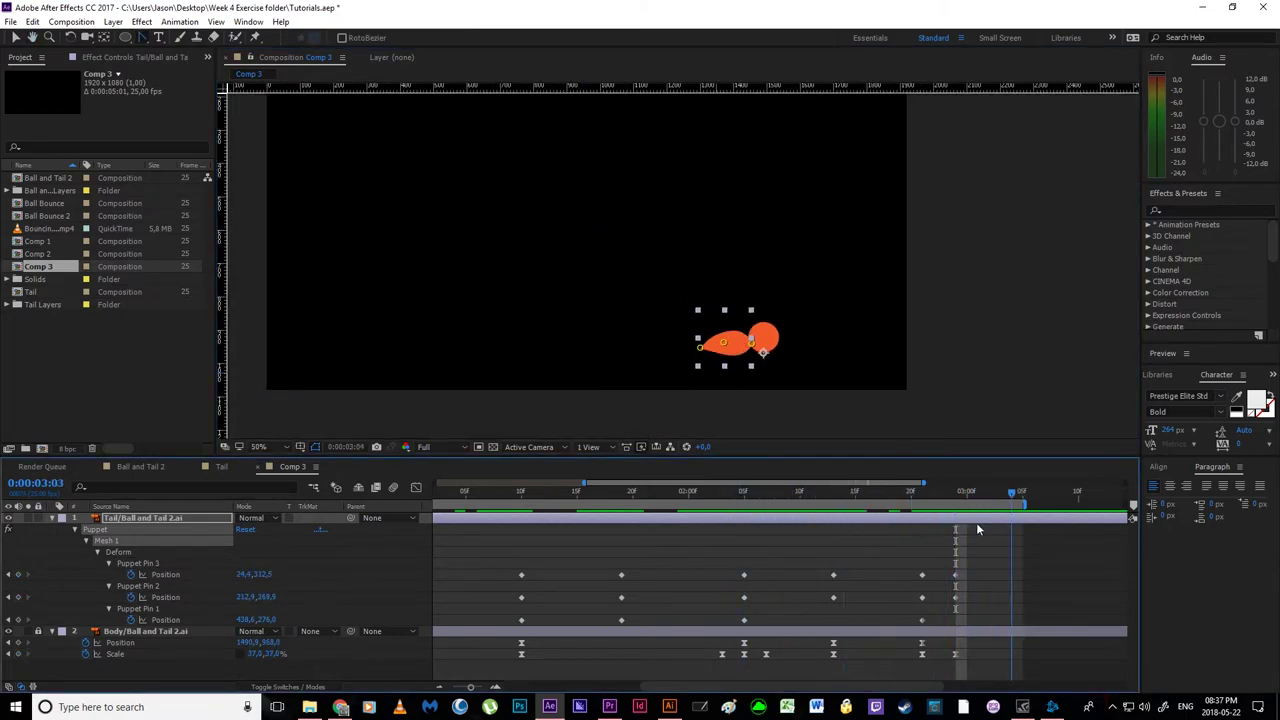
left_click_drag(709, 549, 743, 580)
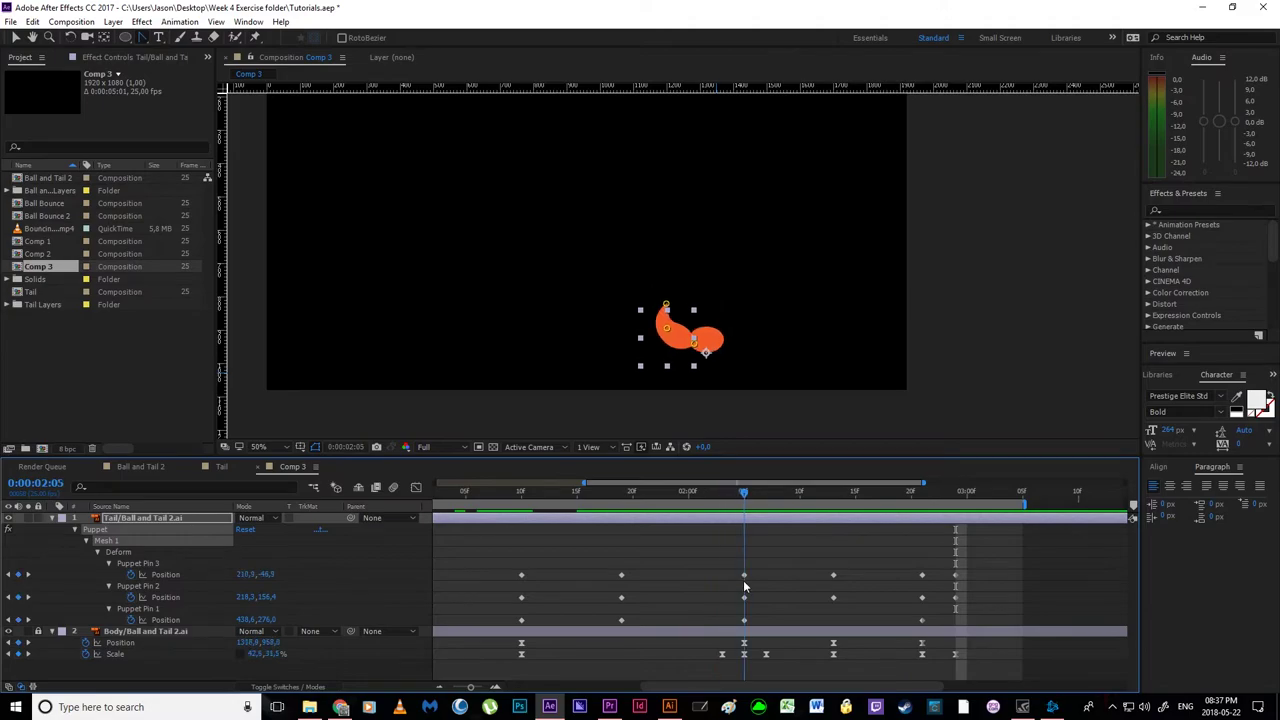
left_click(439, 687)
key("space")
left_click(465, 491)
key("space")
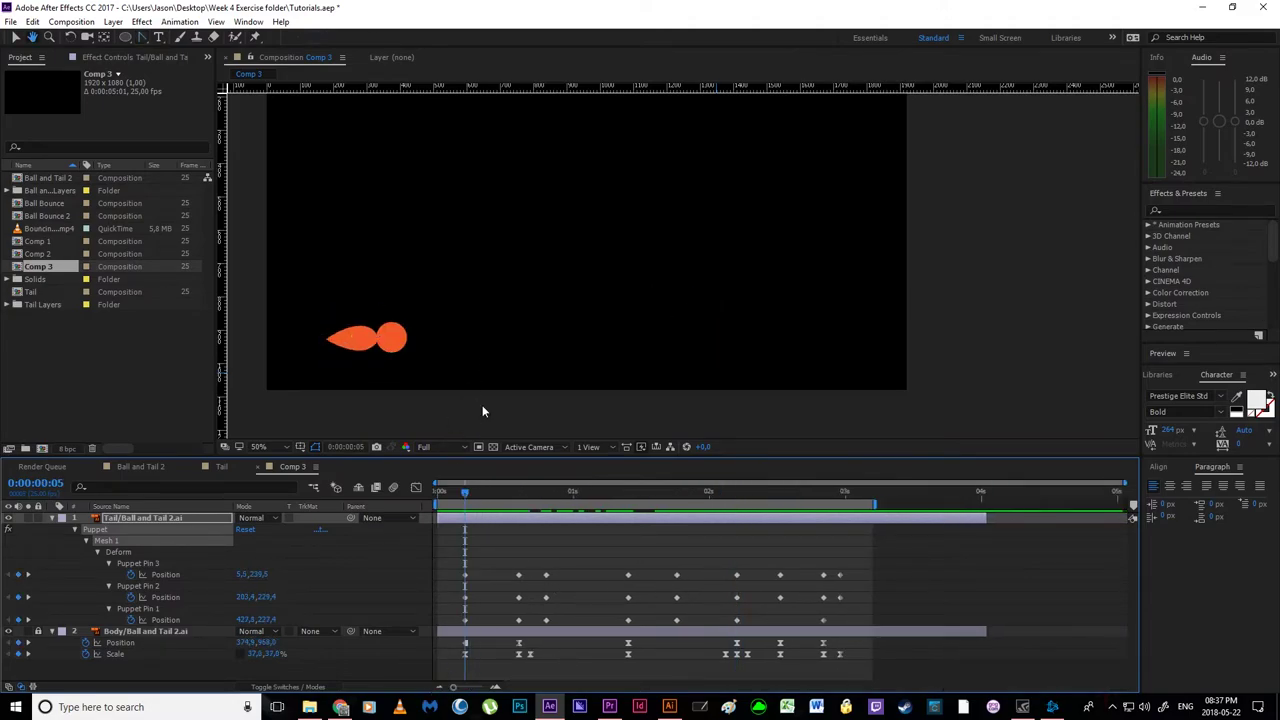
key("space")
left_click(464, 495)
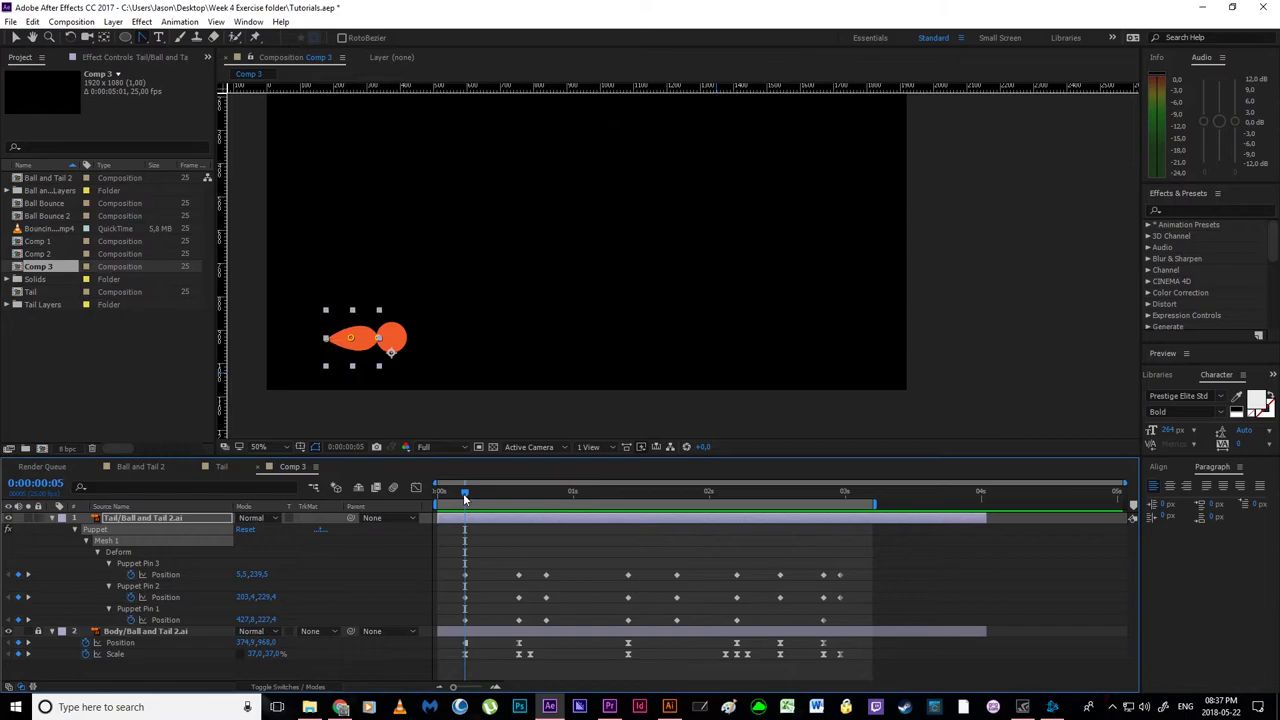
- Scrub through the bounces and end the work area at 0:00:02:05
left_click_drag(464, 497, 736, 555)
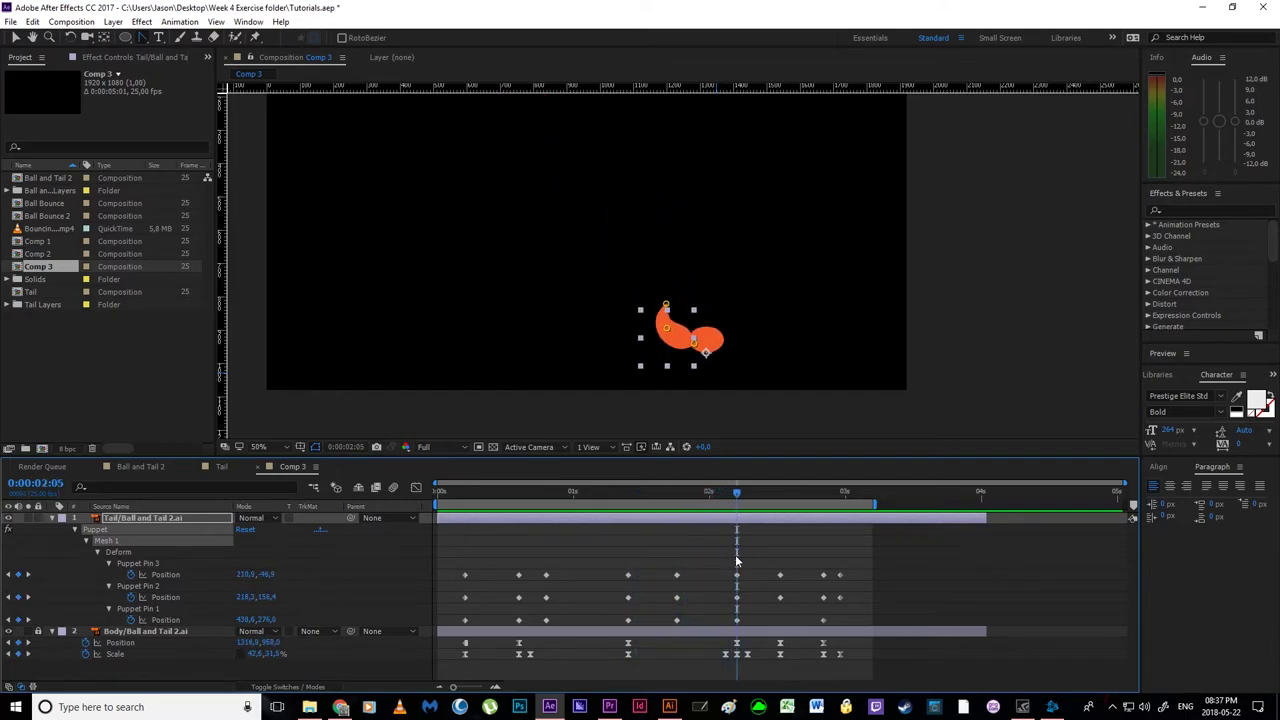
key("n")
- Reveal the Tail layer's Rotation property and set its first keyframe at 0:00:00:05
left_click_drag(736, 495, 464, 538)
left_click(142, 519)
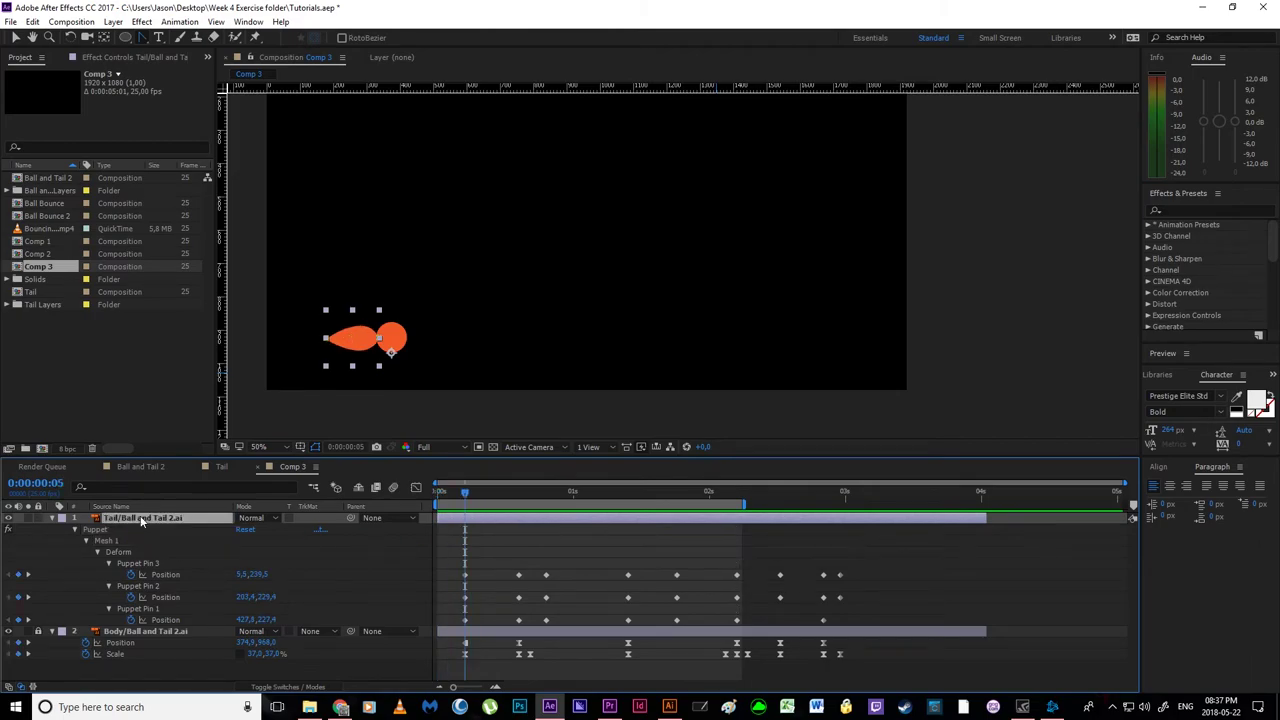
key("shift+r")
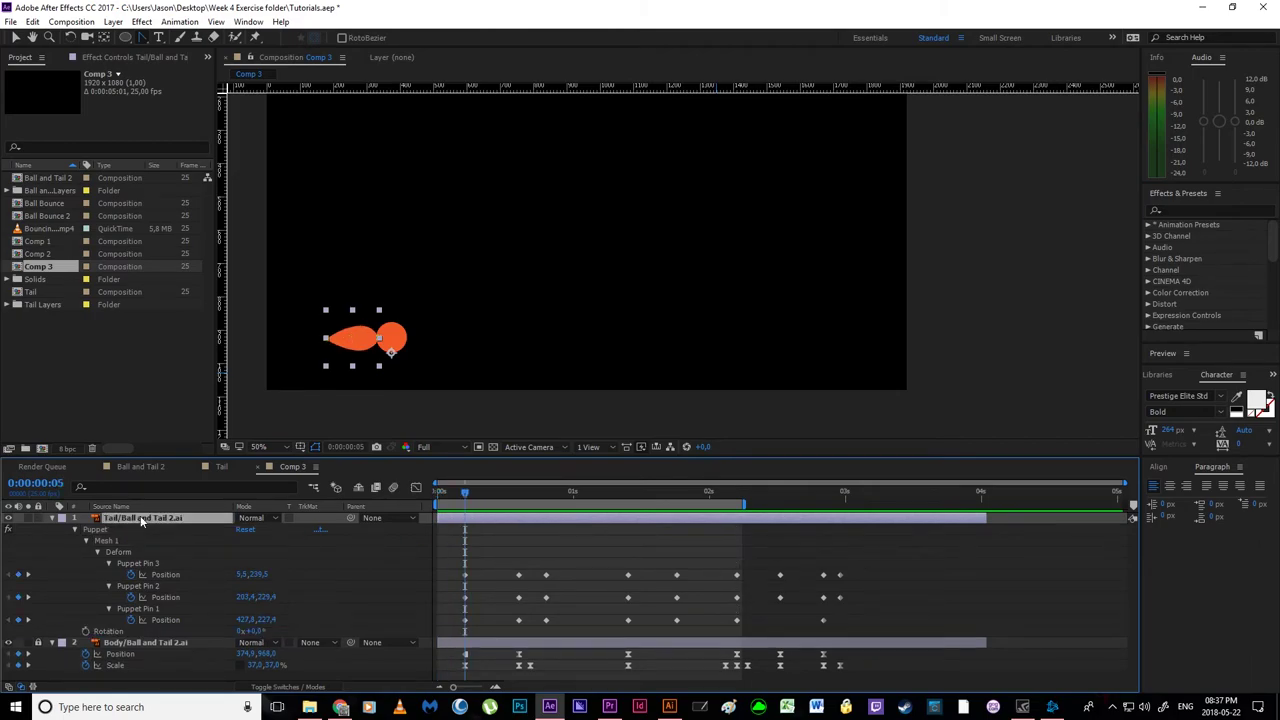
left_click(86, 632)
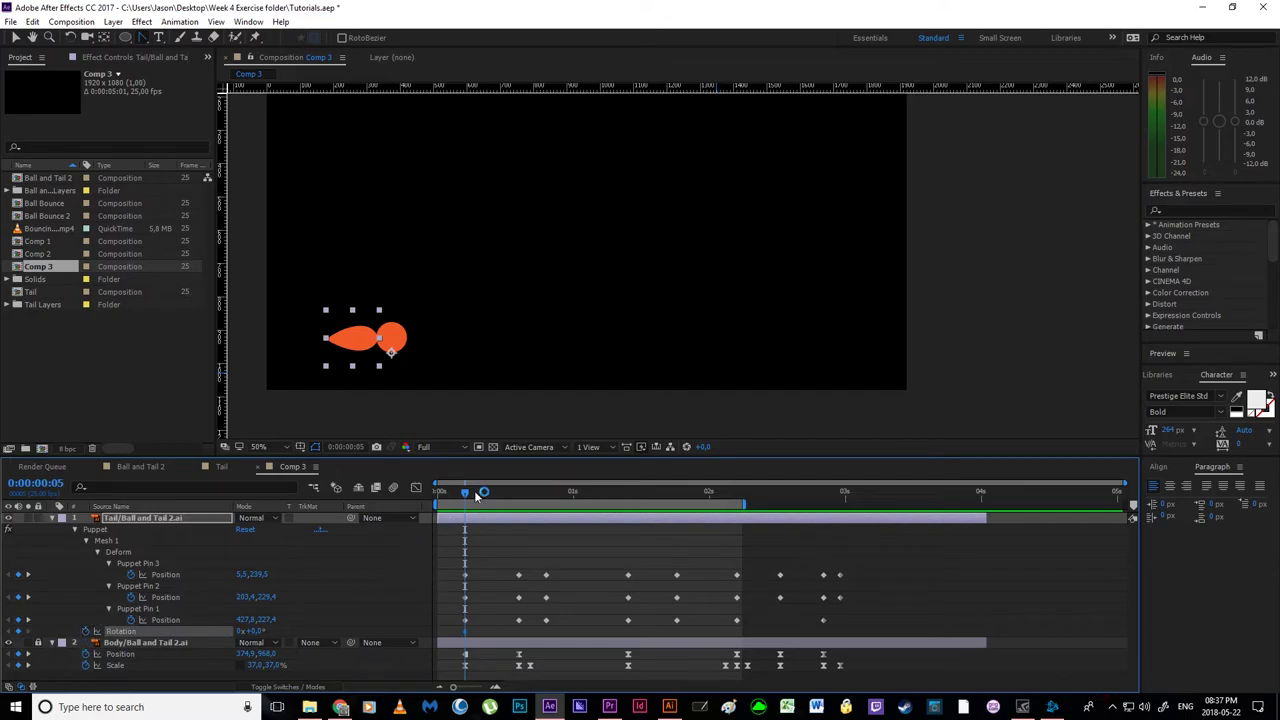
- Set the Tail layer's Rotation to 8° at 0:00:00:15 and advance to the keyframes at 0:00:00:20
left_click_drag(466, 497, 516, 495)
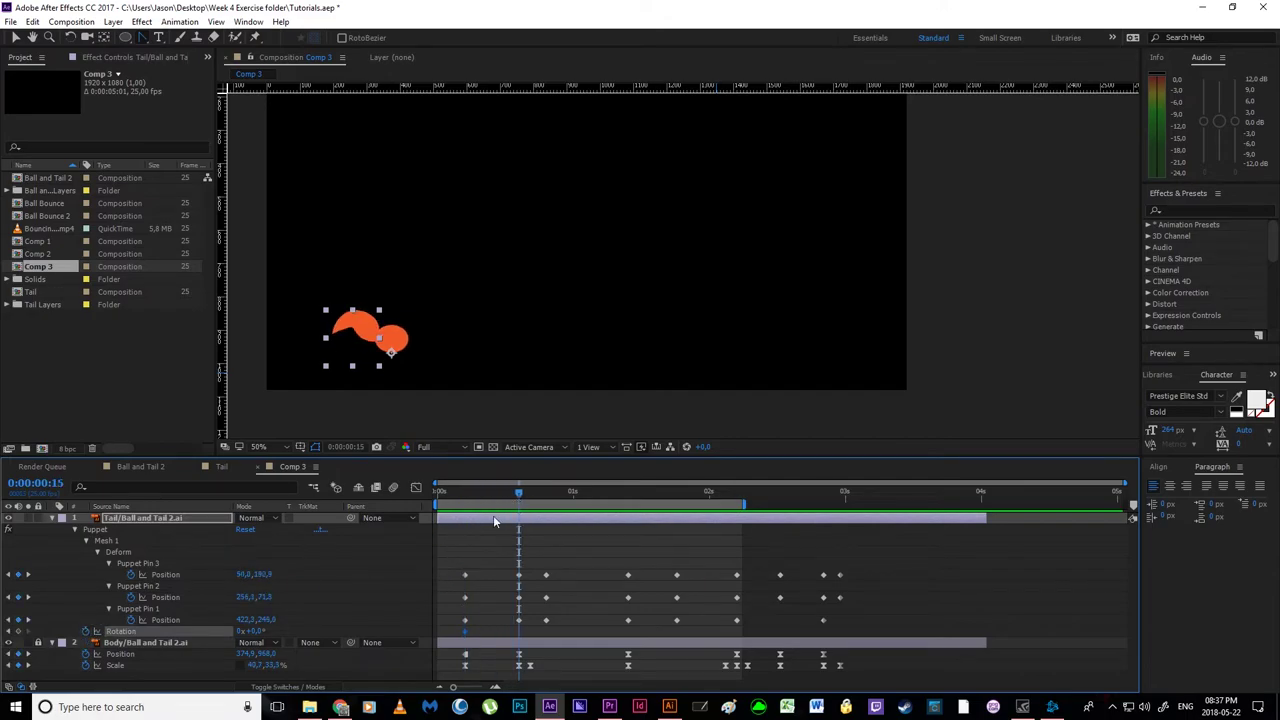
left_click_drag(256, 631, 261, 632)
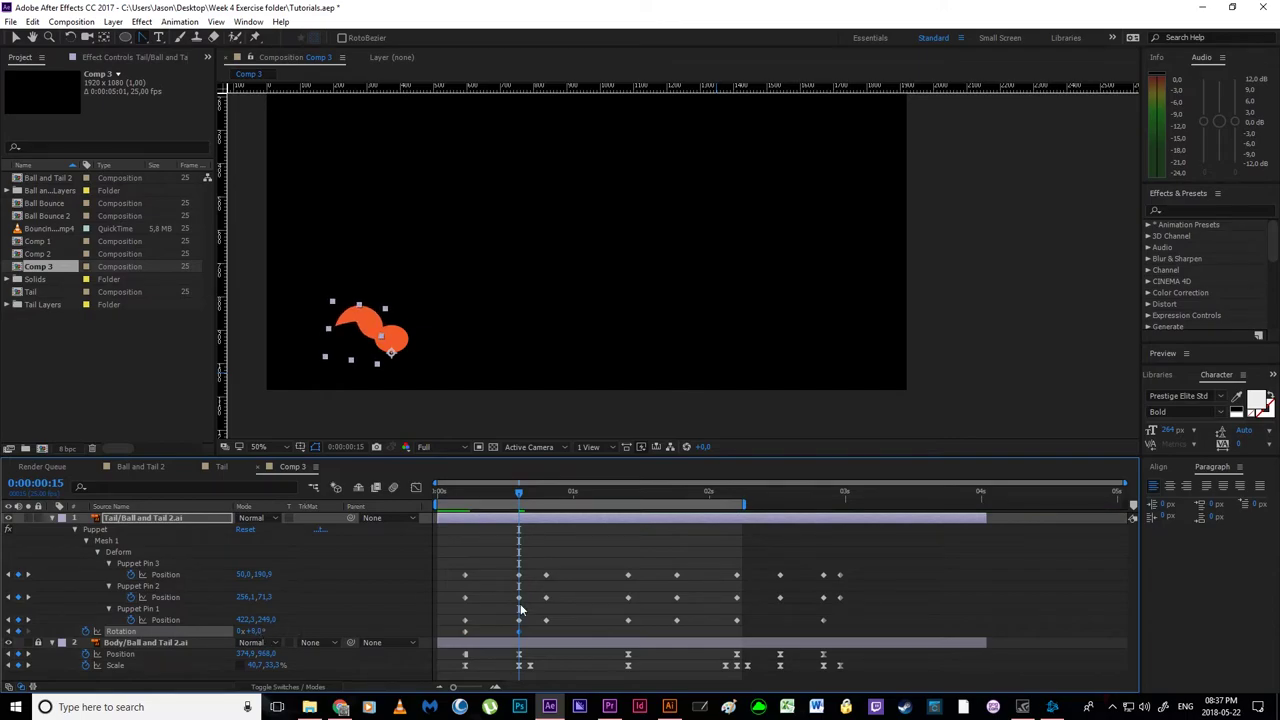
left_click_drag(519, 503, 546, 498)
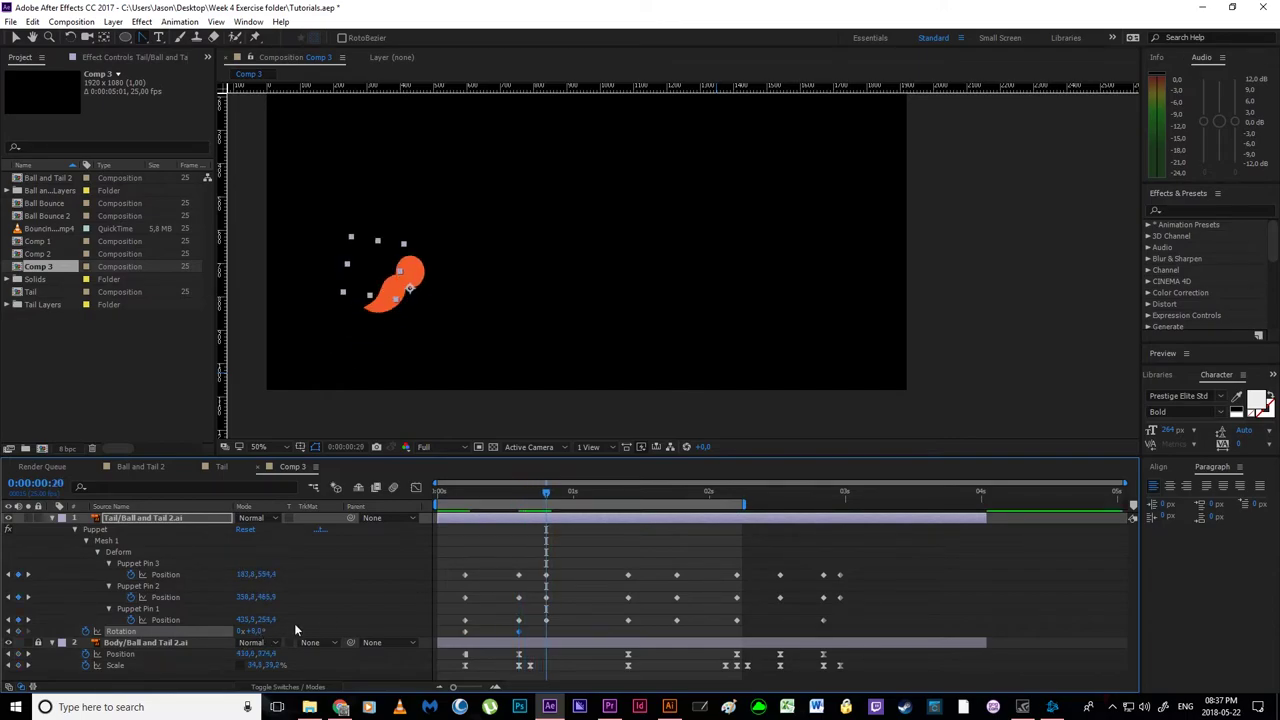
- Set the Tail layer's Rotation to -16° at 0:00:00:20 and move Puppet Pin 1 so the tail's base joins the ball
left_click_drag(257, 633, 240, 631)
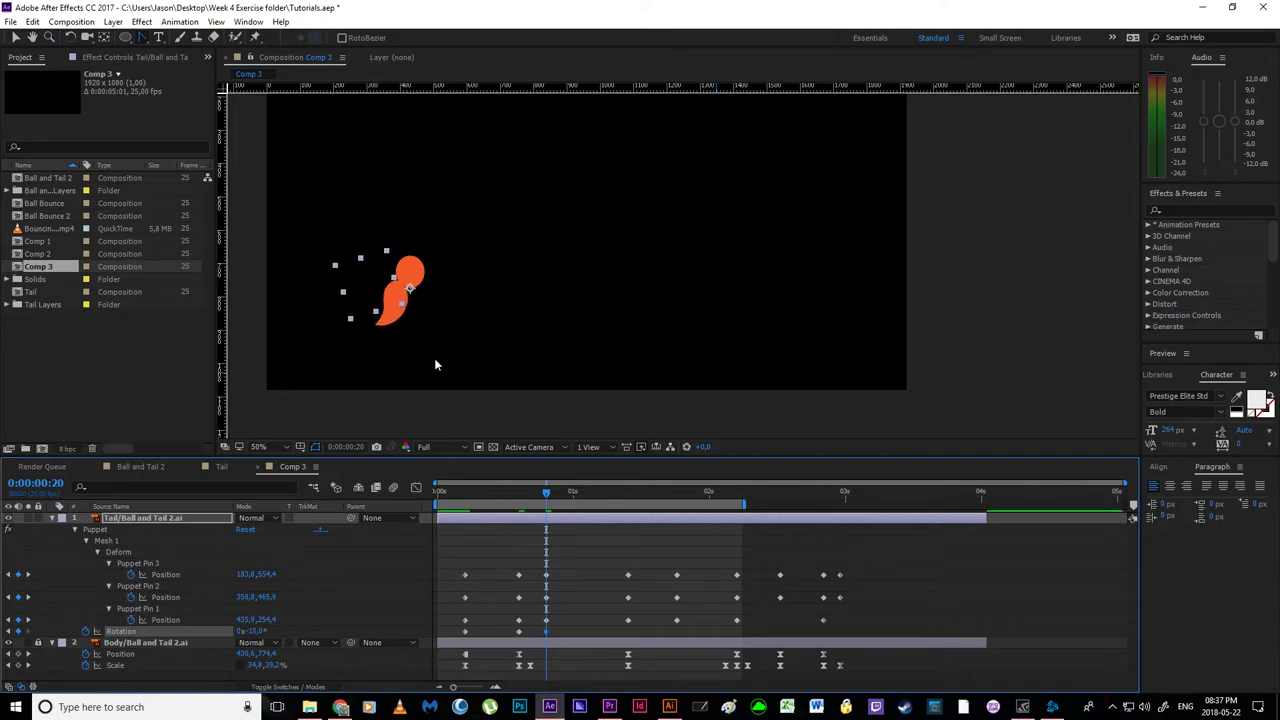
scroll(457, 323, "up", 1)
left_click_drag(457, 323, 583, 290)
scroll(474, 349, "up", 1)
left_click_drag(503, 327, 599, 308)
left_click(546, 620)
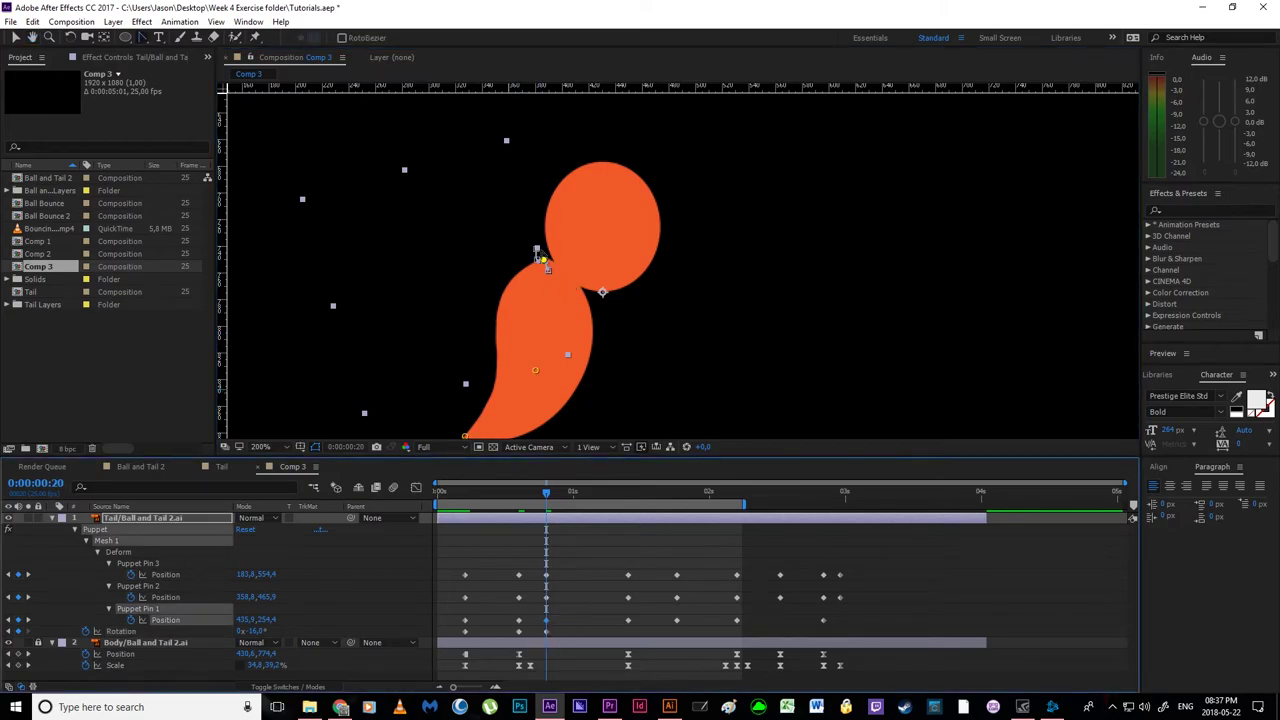
left_click_drag(548, 266, 577, 273)
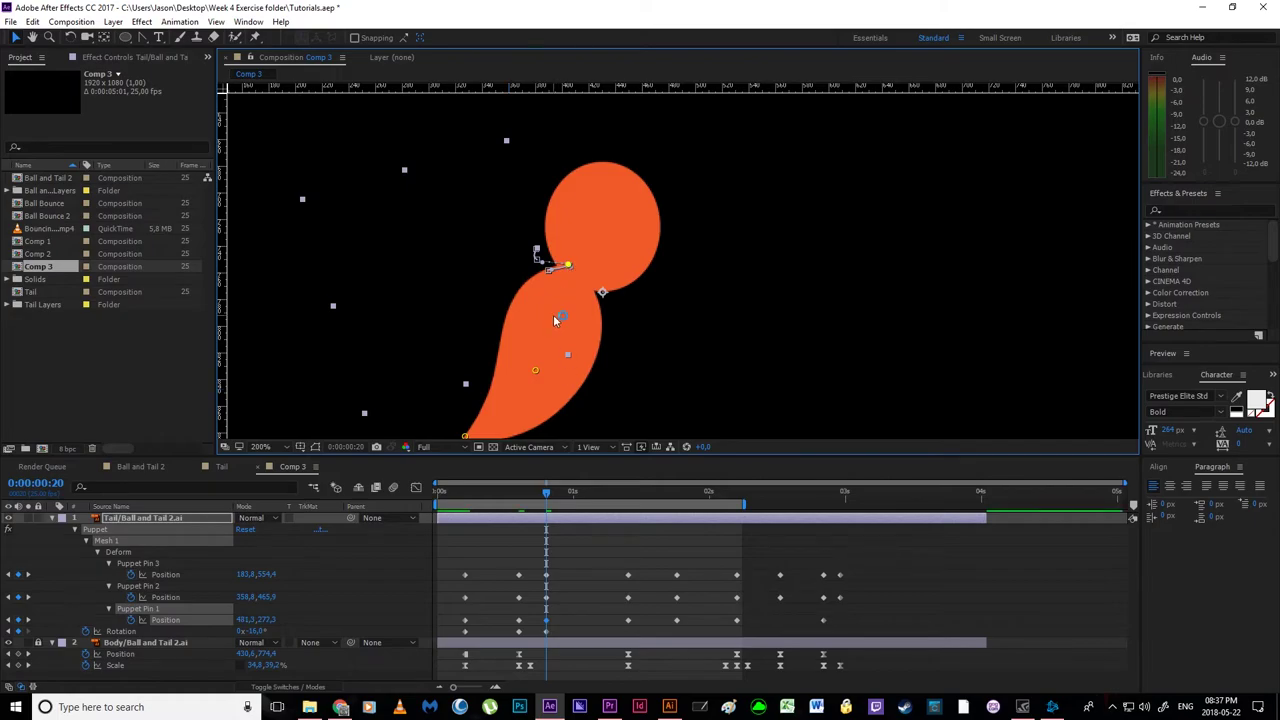
scroll(556, 320, "down", 3)
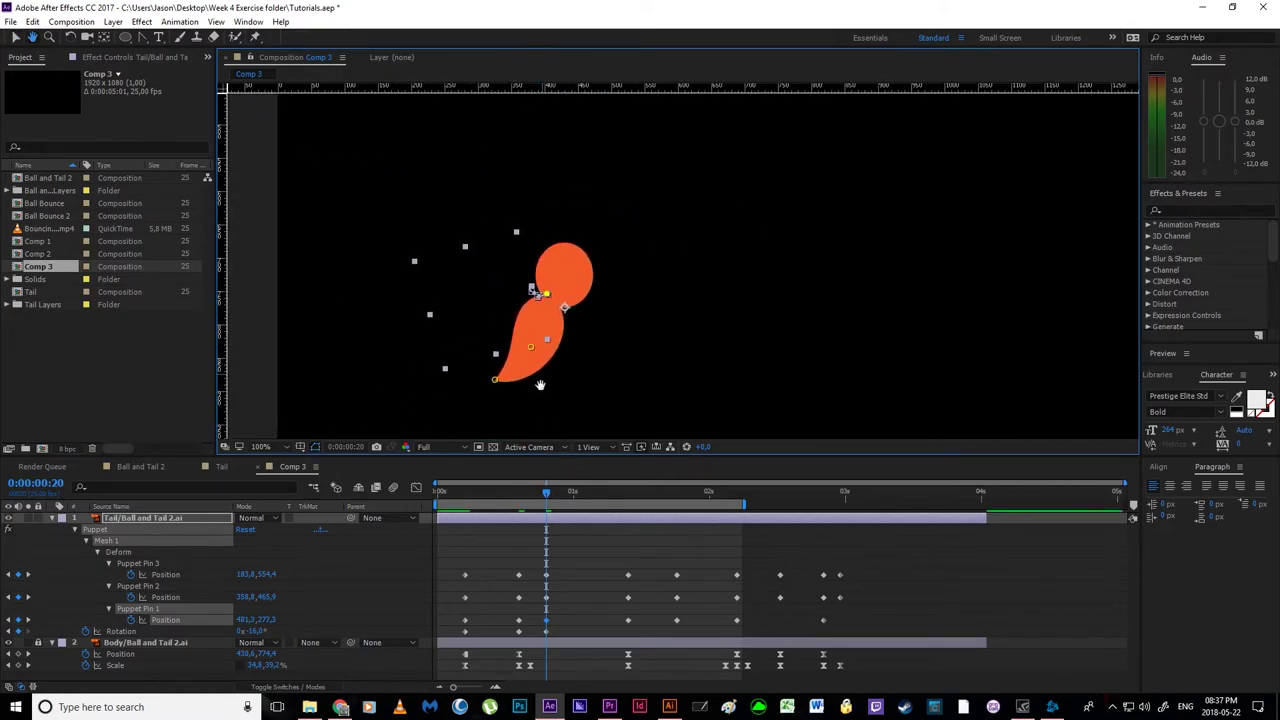
scroll(540, 385, "up", 3)
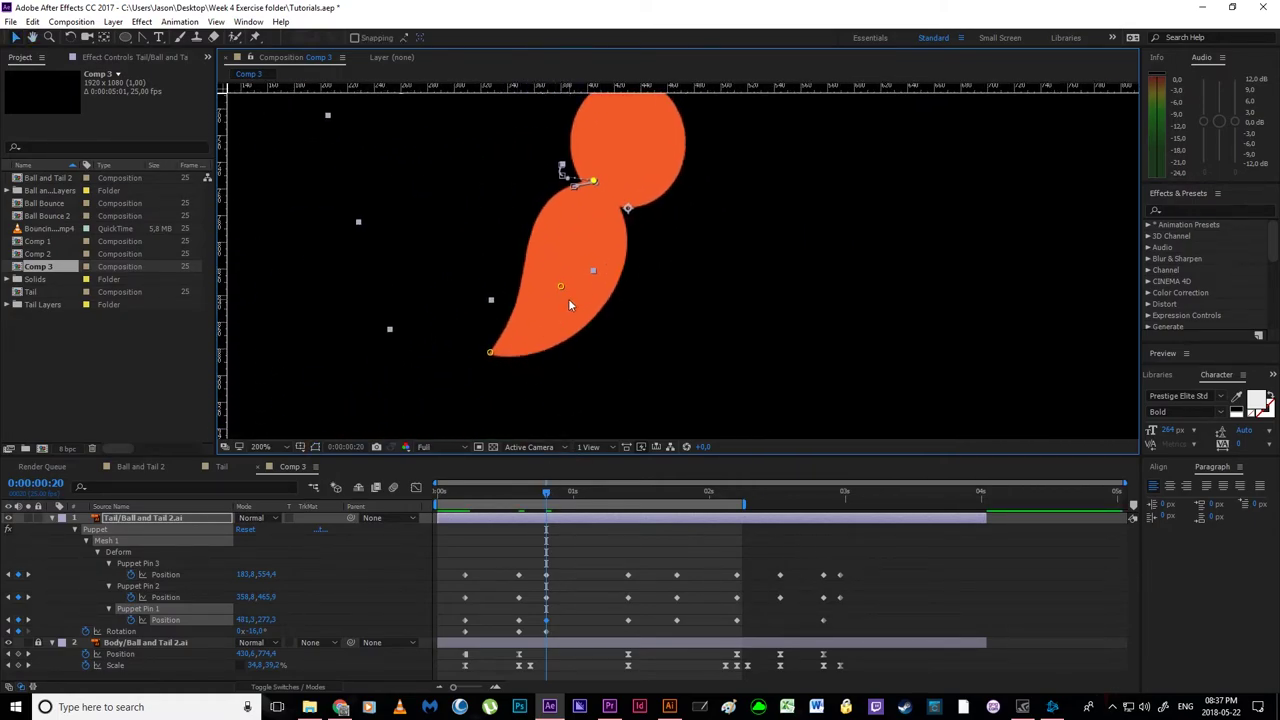
scroll(568, 300, "down", 4)
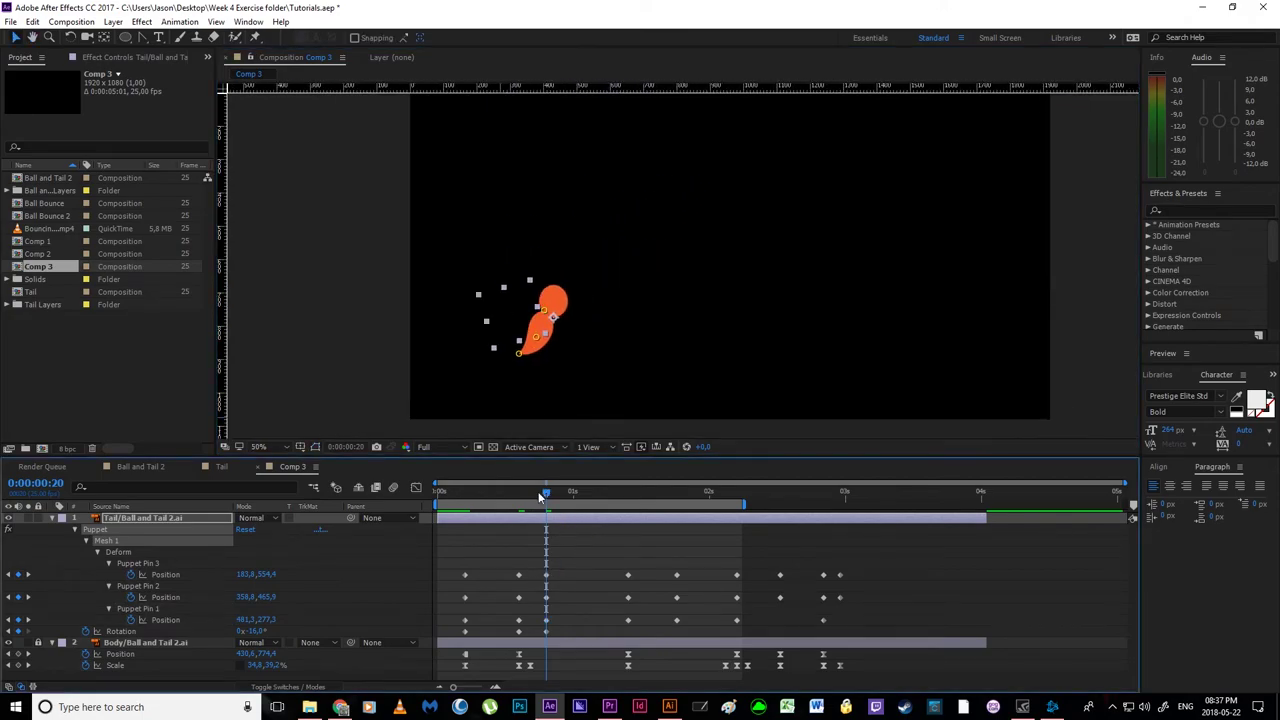
- Reposition Puppet Pins 2 and 3 at 0:00:00:20 so the tail bows outward and its tip hangs below the ball
mouse_move(541, 497)
left_mouse_down()
mouse_move(447, 494)
mouse_move(568, 496)
mouse_move(546, 508)
left_mouse_up()
scroll(538, 323, "up", 1)
key("space")
left_click_drag(574, 331, 660, 263)
left_click_drag(521, 291, 624, 326)
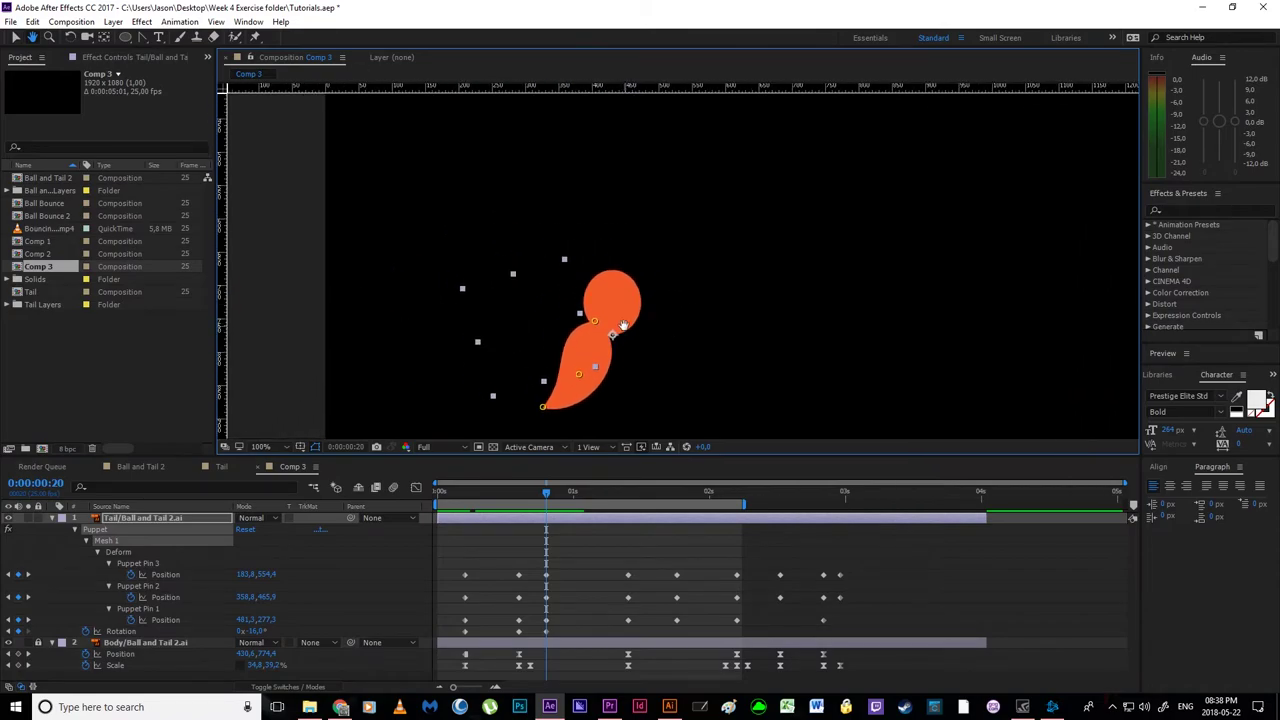
scroll(624, 326, "up", 1)
left_click_drag(570, 358, 717, 166)
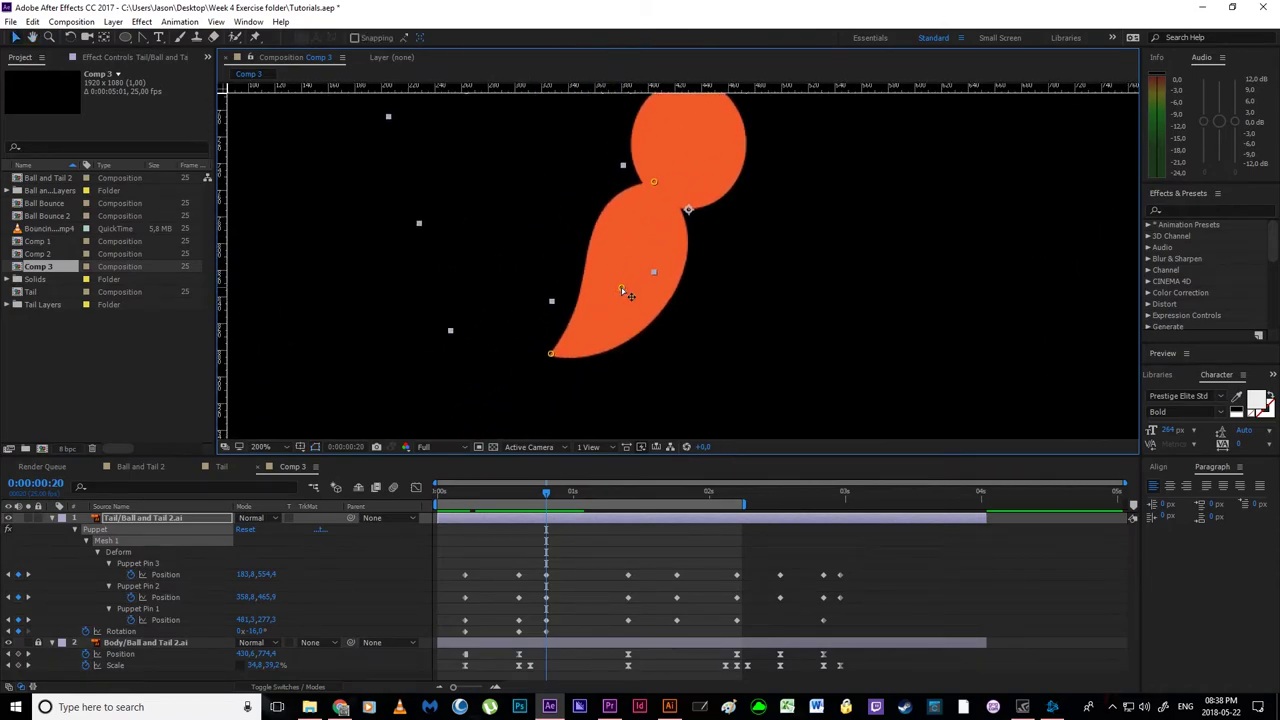
left_click_drag(621, 290, 592, 266)
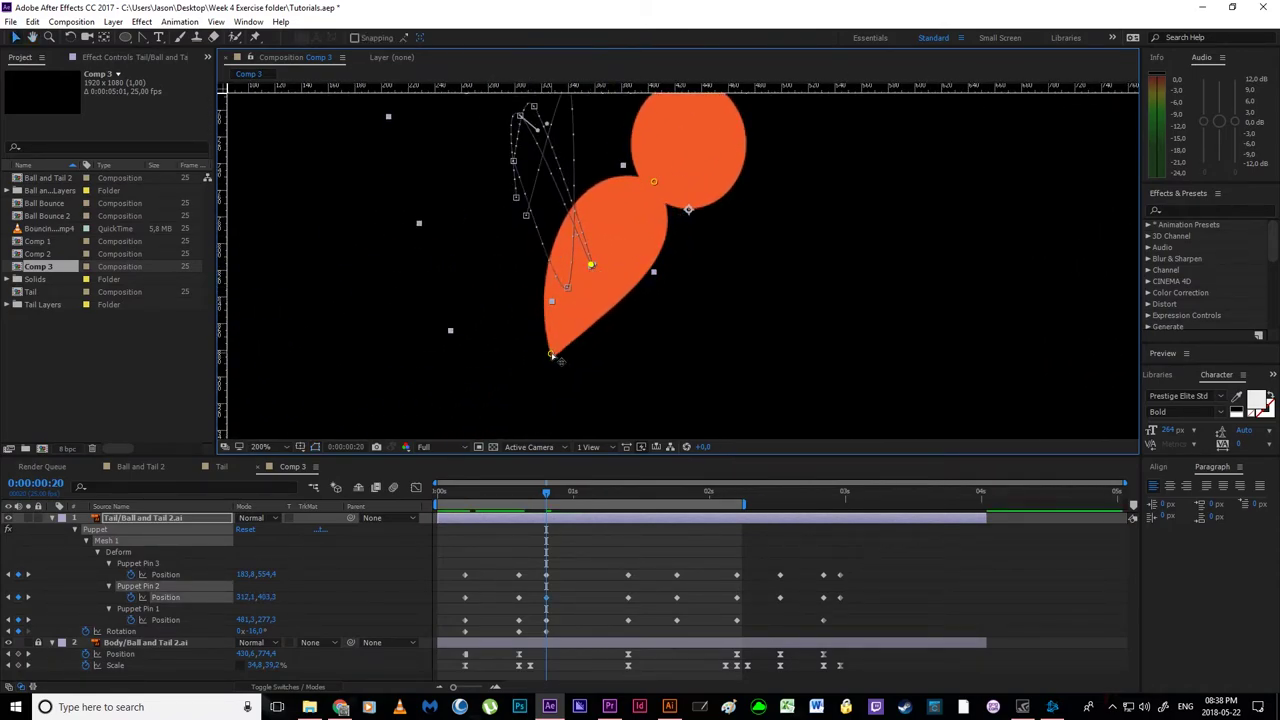
left_click_drag(553, 357, 621, 384)
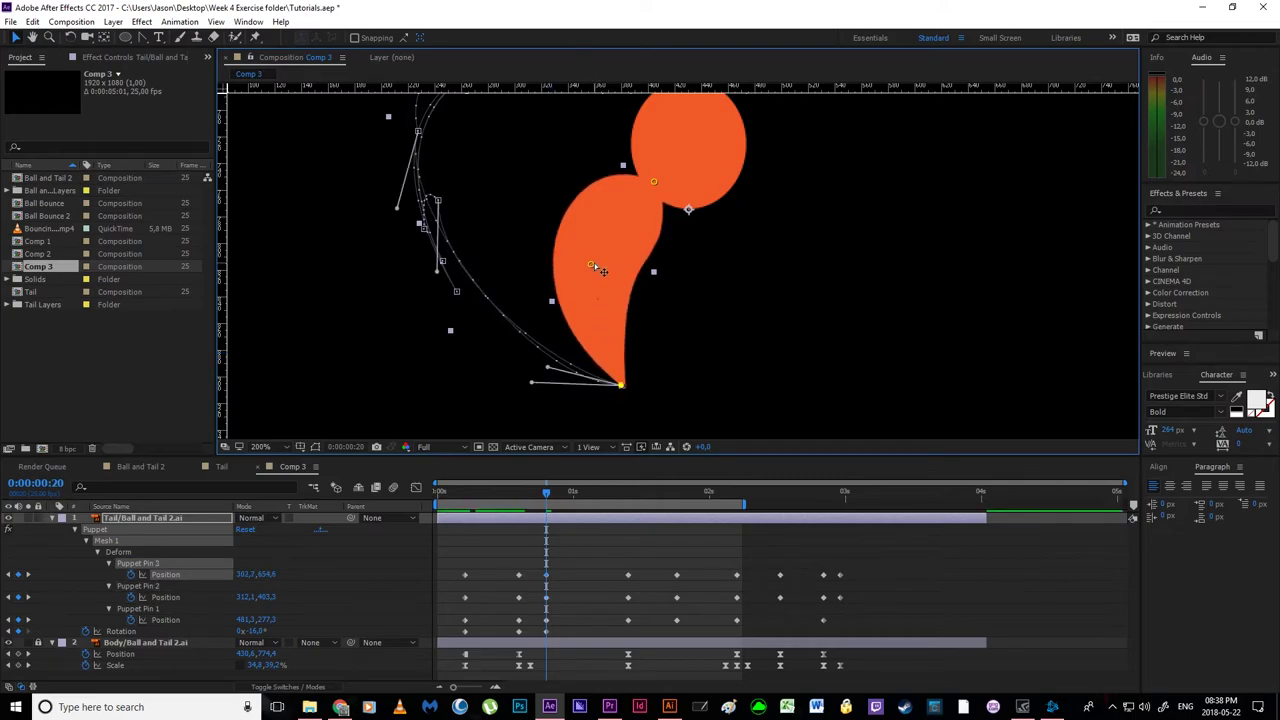
left_click_drag(598, 267, 588, 271)
scroll(588, 271, "down", 3)
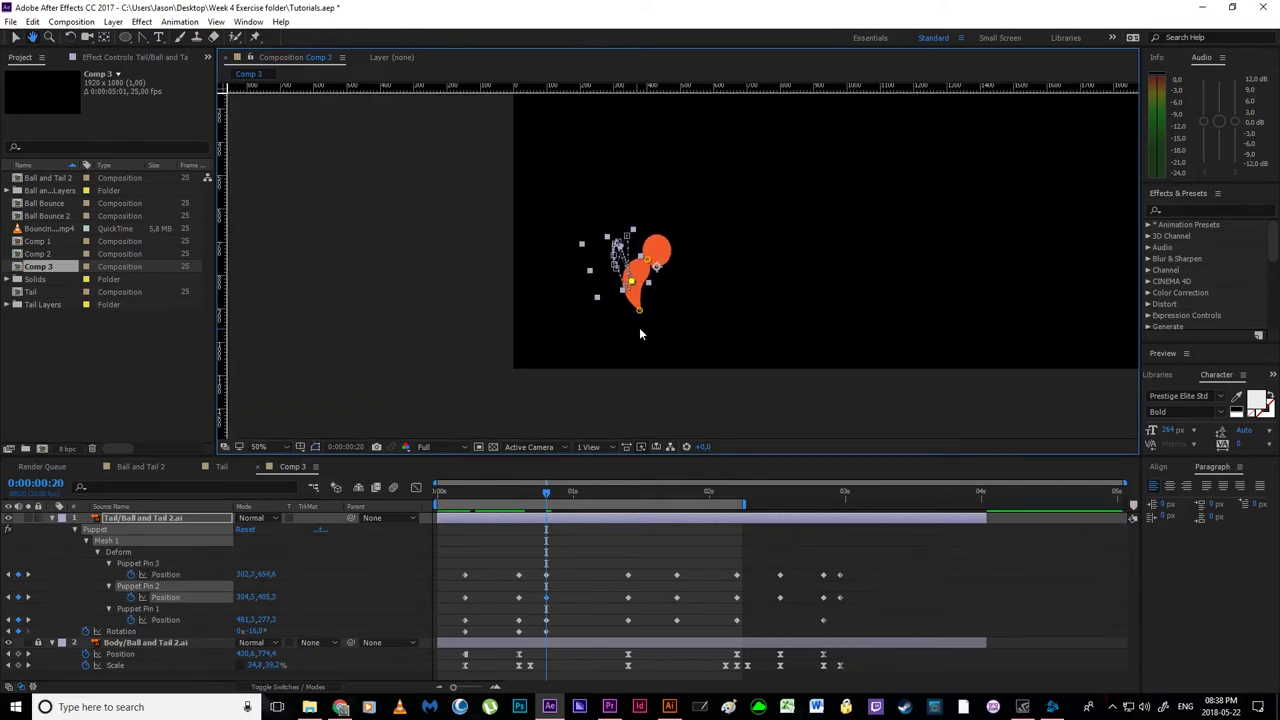
left_click_drag(639, 310, 631, 308)
- At 0:00:00:15, move Puppet Pins 2 and 3 so the tail curls upward with its tip above the ball
left_click(546, 490)
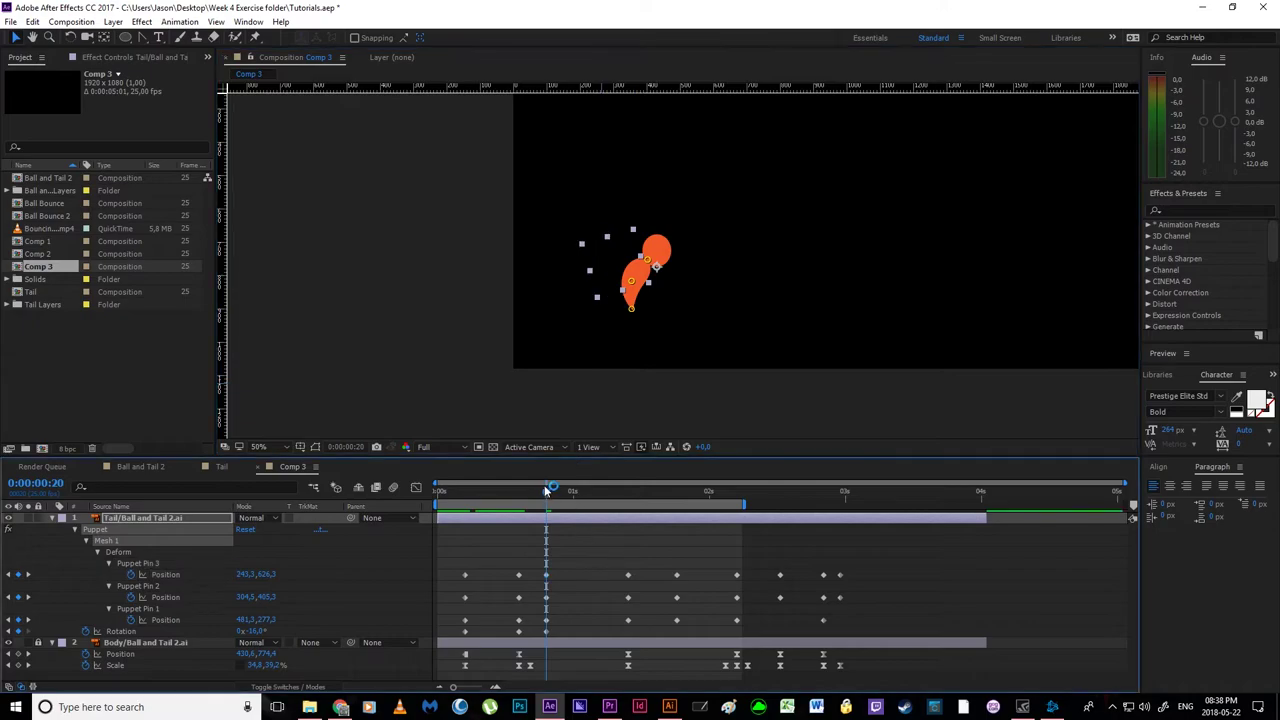
left_click_drag(546, 490, 521, 506)
scroll(610, 290, "up", 4)
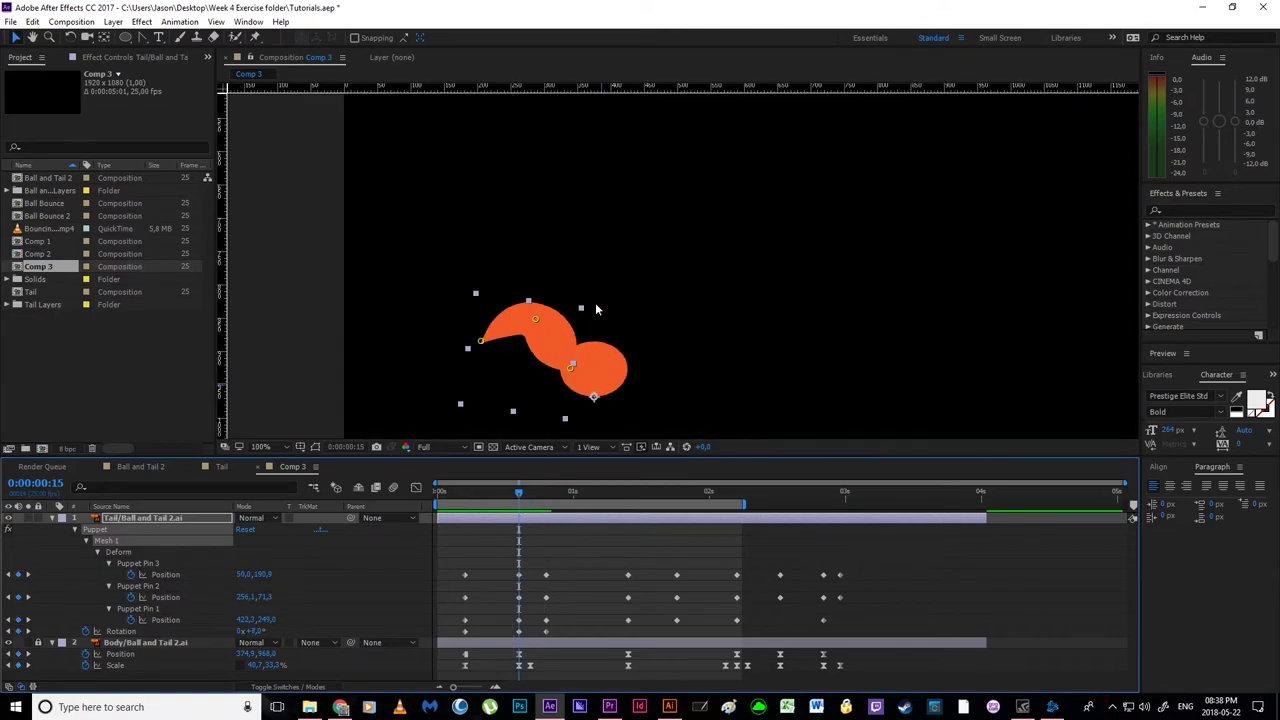
left_click_drag(610, 268, 618, 272)
left_click_drag(502, 309, 640, 170)
left_click_drag(616, 274, 553, 311)
scroll(590, 292, "down", 2)
key("space")
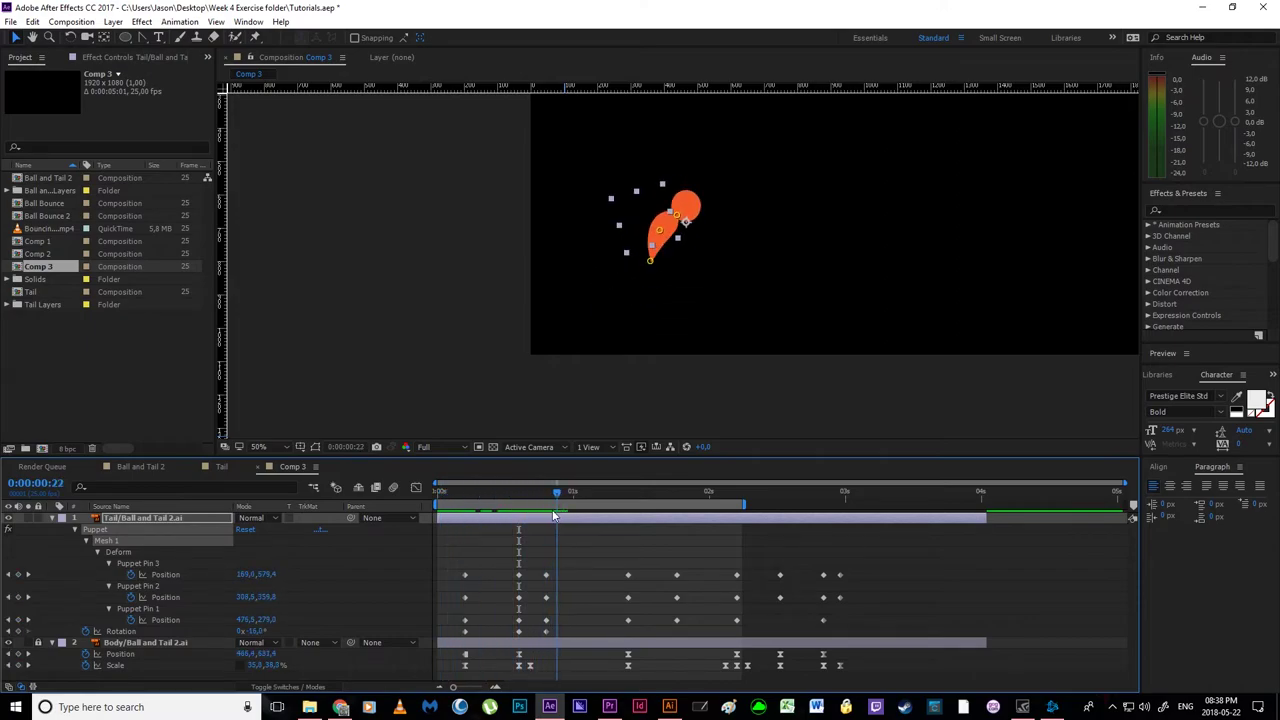
- Adjust the motion path handle of Puppet Pin 3 at 0:00:00:15 to shape the tail tip's curved path
scroll(590, 312, "up", 1)
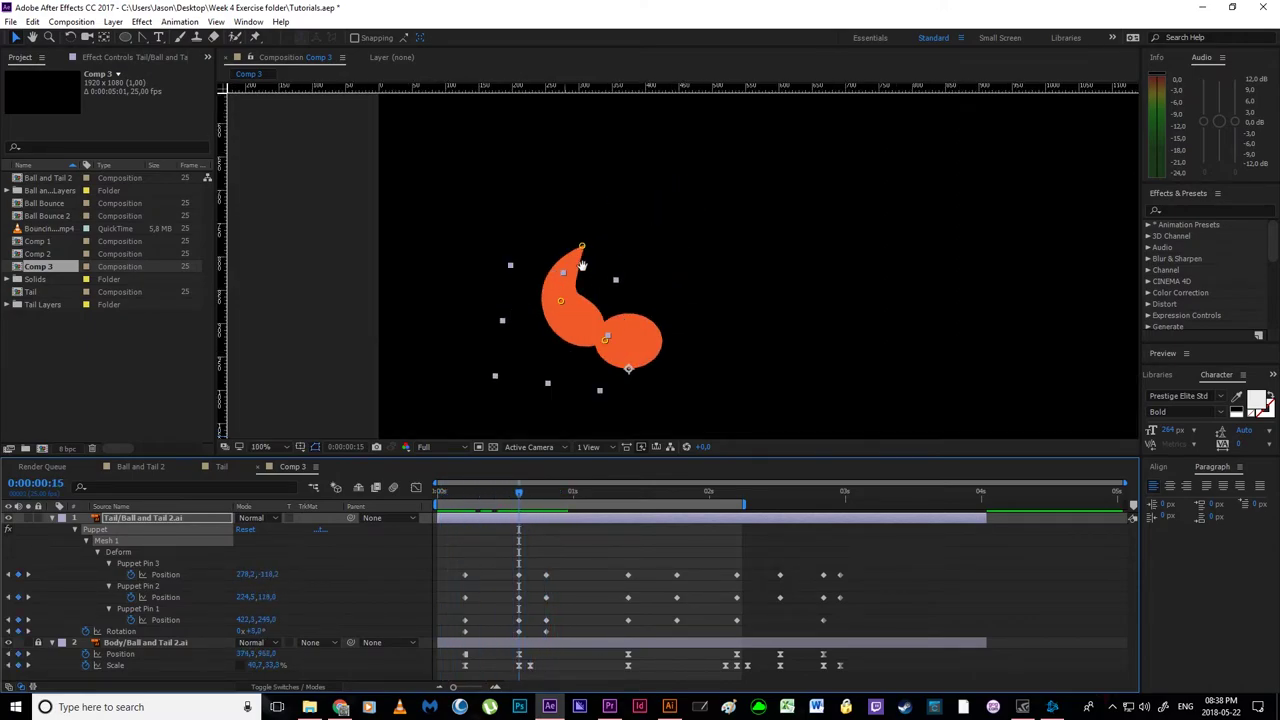
left_click_drag(584, 306, 600, 303)
left_click(600, 243)
scroll(510, 300, "up", 1)
left_click_drag(458, 326, 346, 257)
scroll(452, 326, "down", 1)
left_click_drag(616, 239, 590, 222)
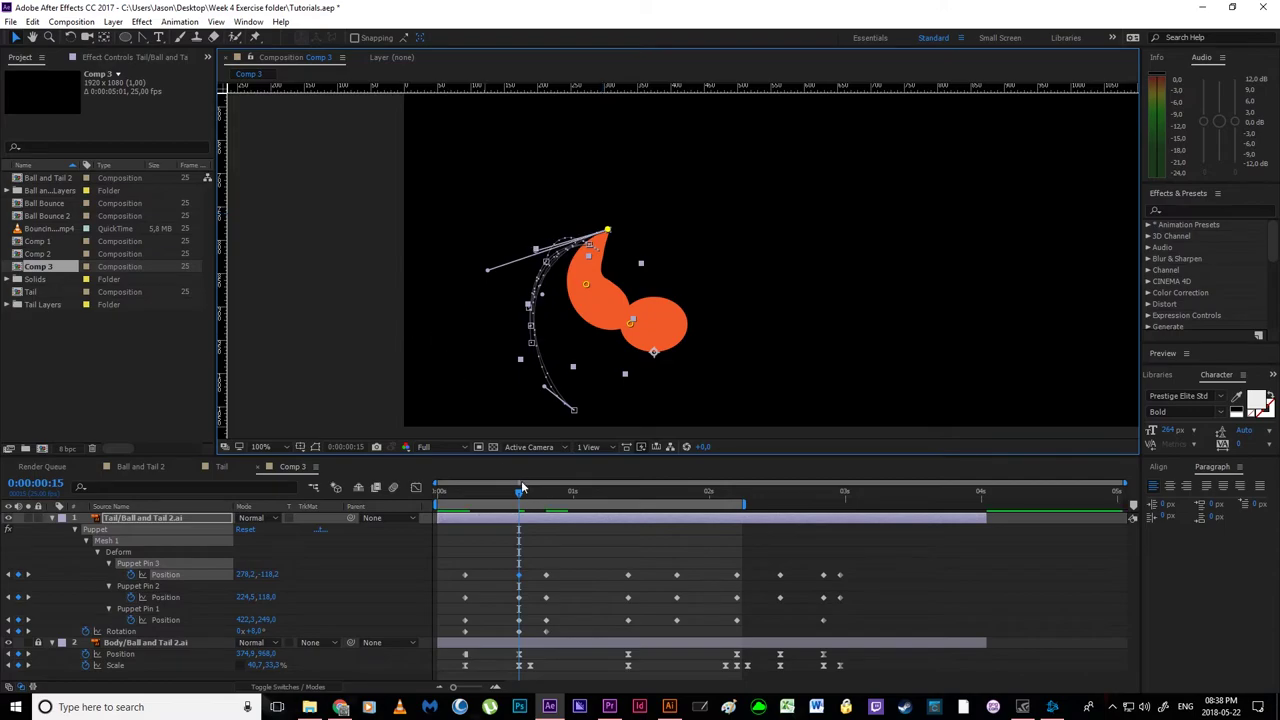
- Preview the tail from 0:00:00:05 through the first bounce up to 0:00:01:10
left_click_drag(521, 488, 464, 490)
scroll(571, 375, "down", 2)
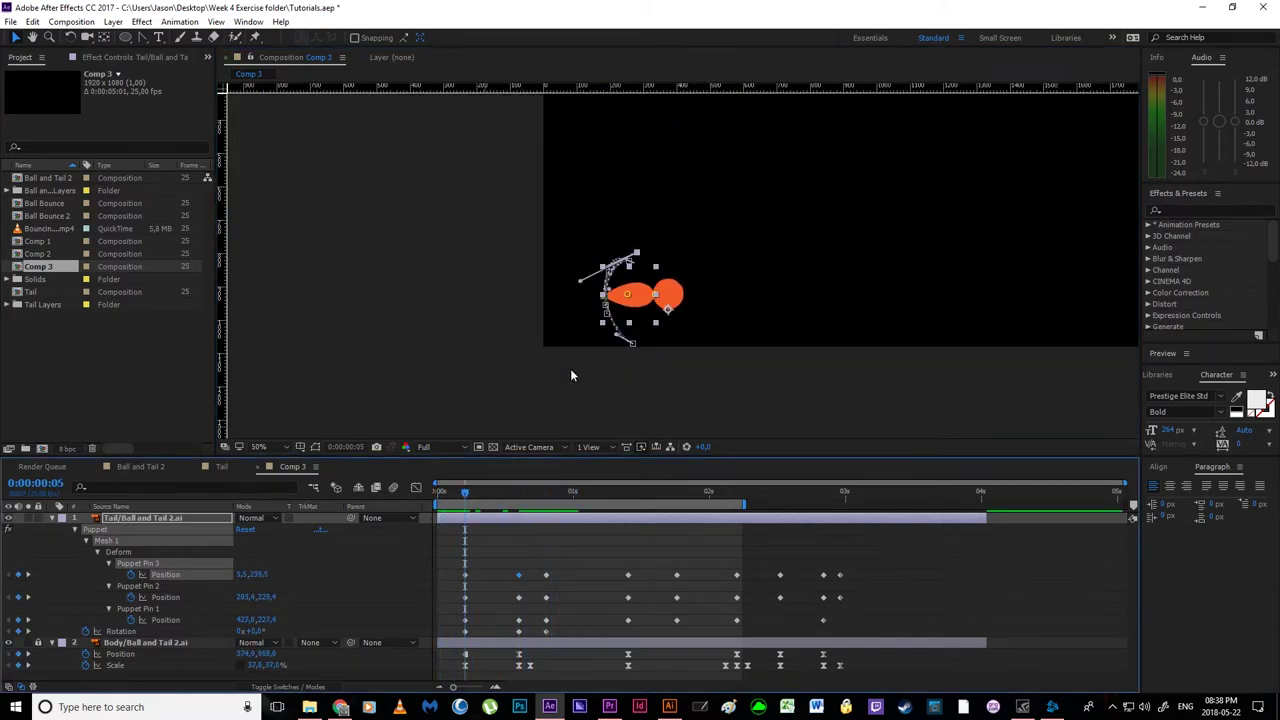
key("space")
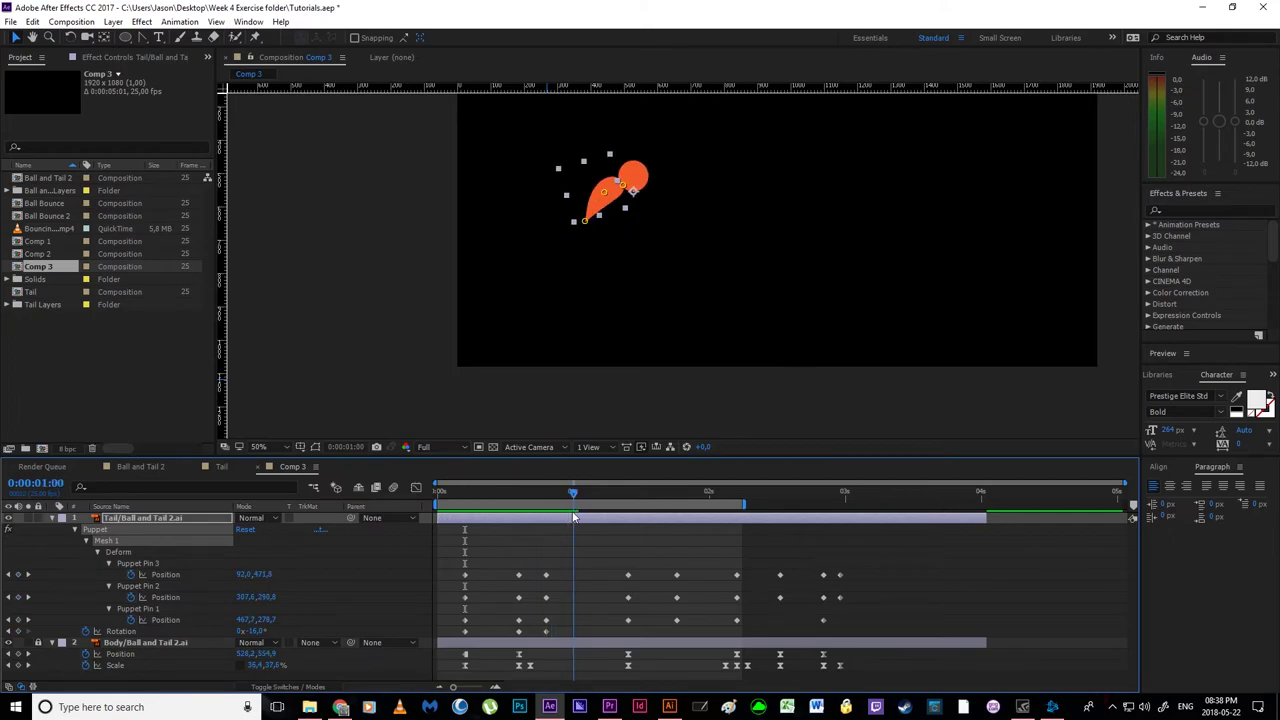
left_click_drag(574, 516, 512, 510)
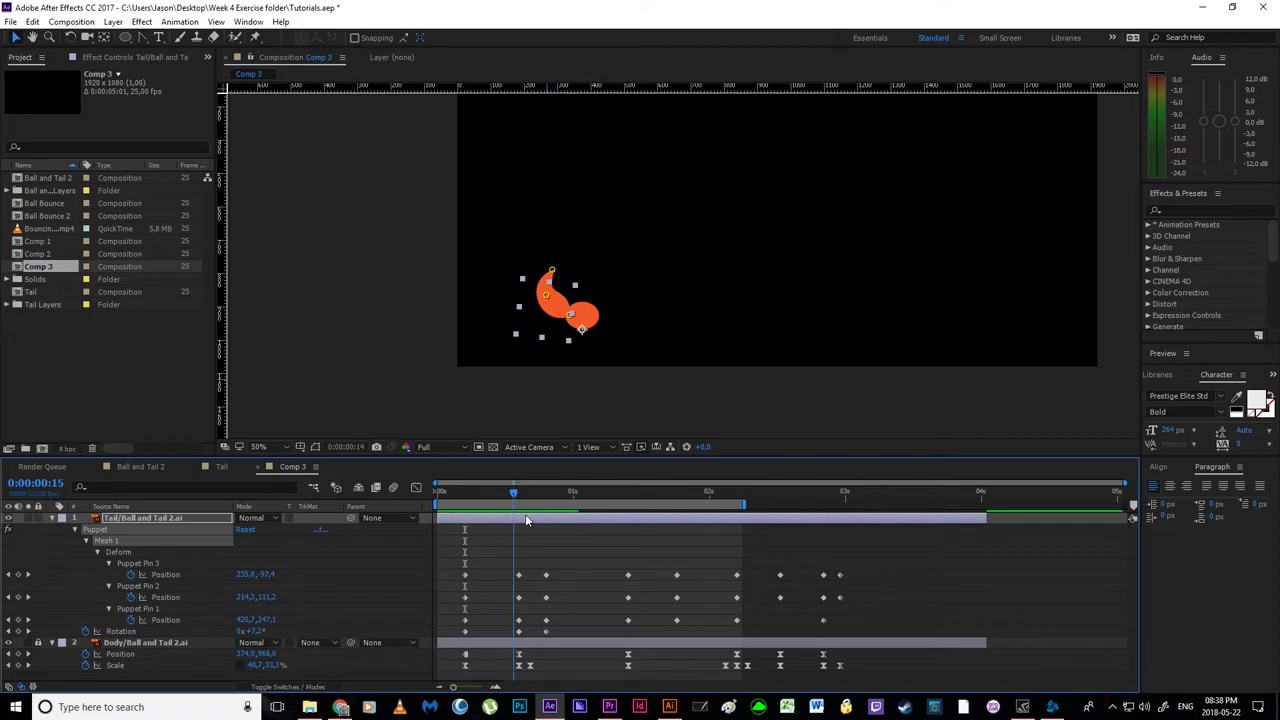
left_click_drag(525, 519, 626, 558)
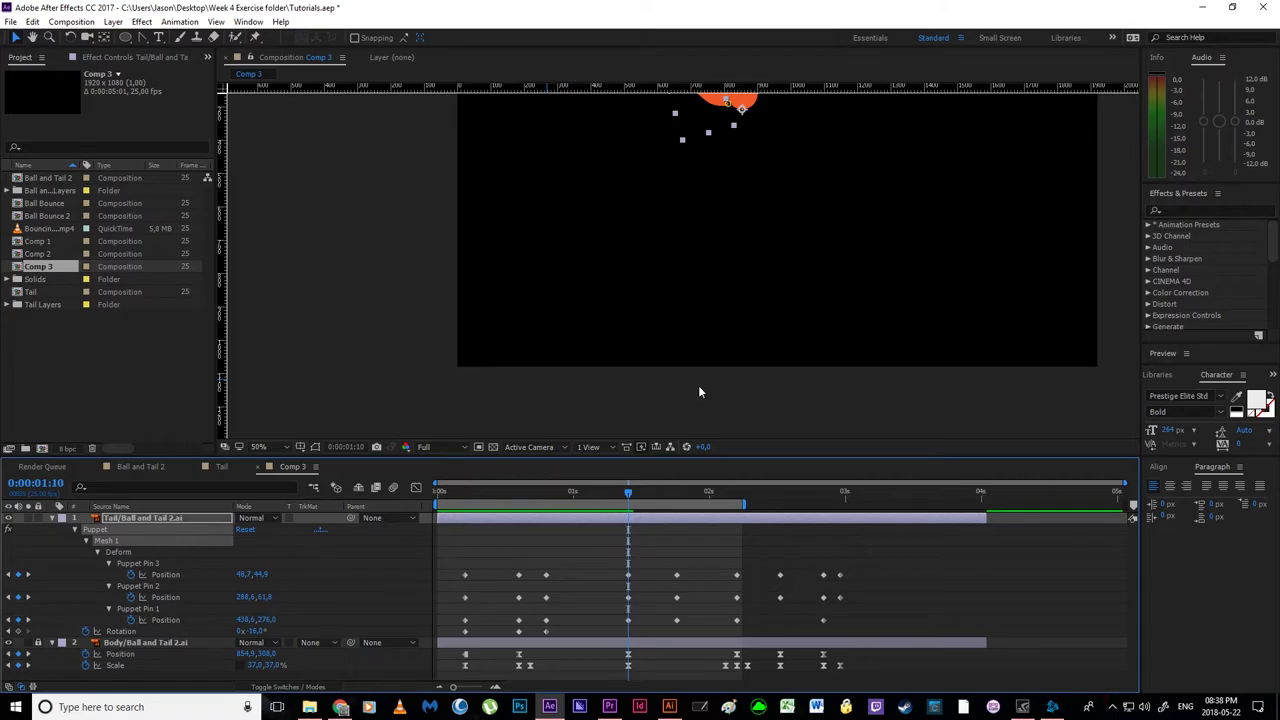
- Set the Tail layer's Rotation to 1° at 0:00:01:10, at the peak of the bounce
key("space")
left_click_drag(704, 206, 667, 367)
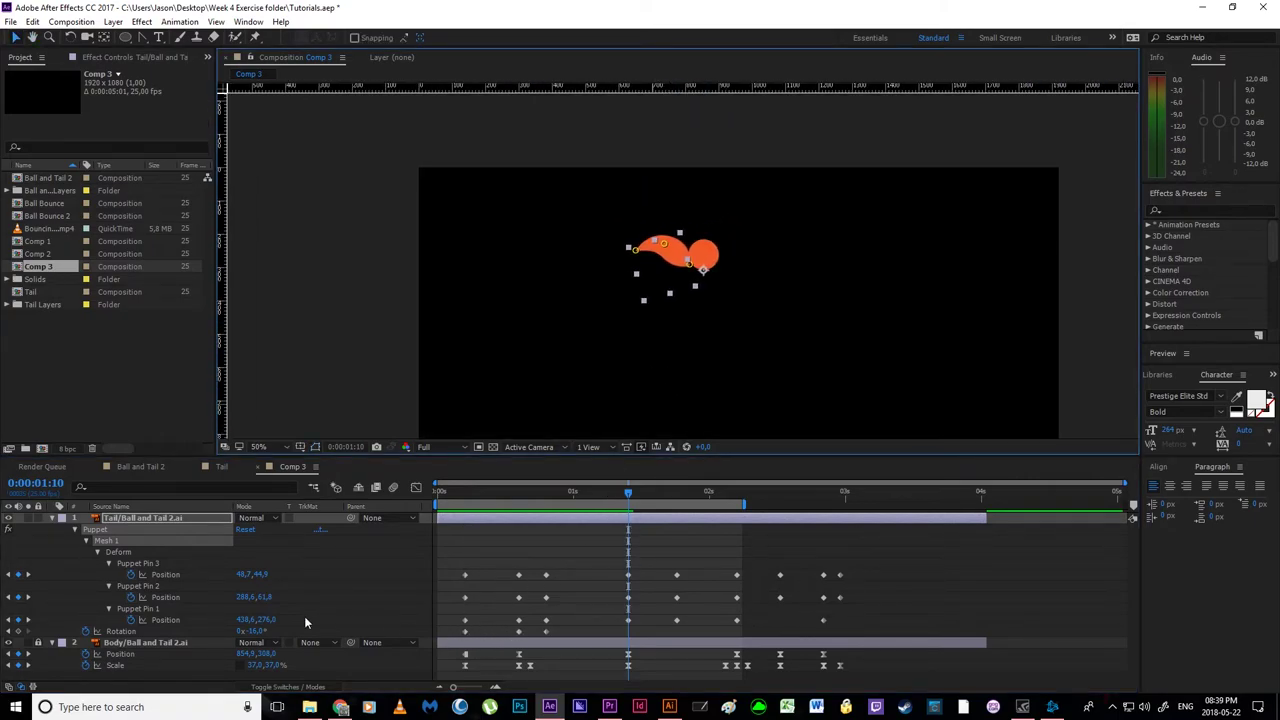
left_click(256, 633)
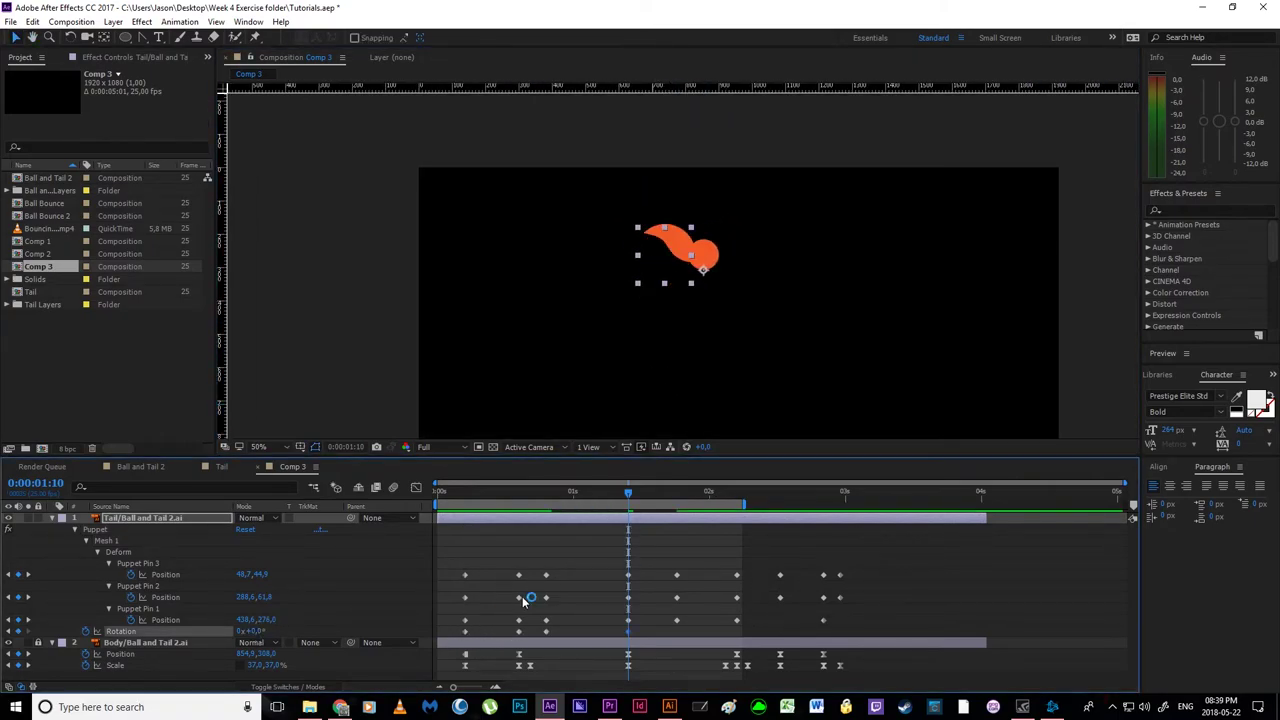
left_click_drag(631, 489, 631, 553)
left_click_drag(257, 633, 268, 636)
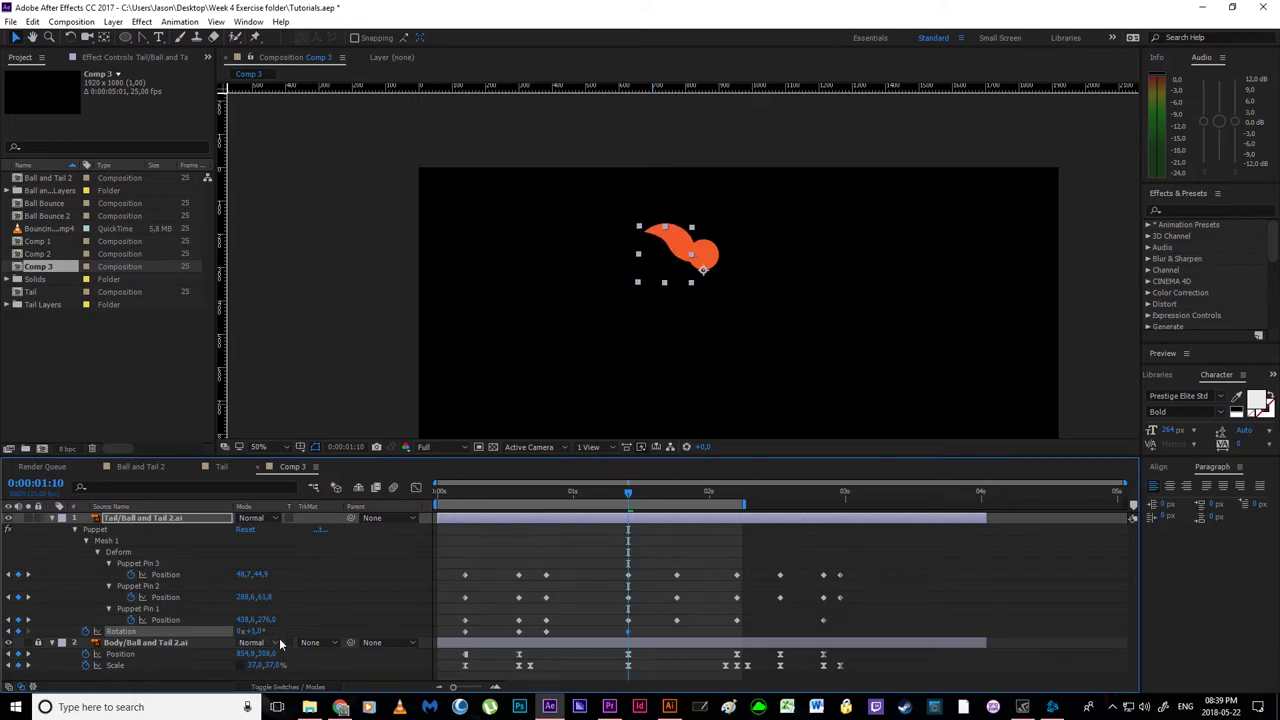
- Try to shift Puppet Pins 1 and 2 together at 0:00:01:10
left_click(628, 620)
scroll(691, 374, "up", 1)
key("space")
left_click_drag(668, 317, 641, 356)
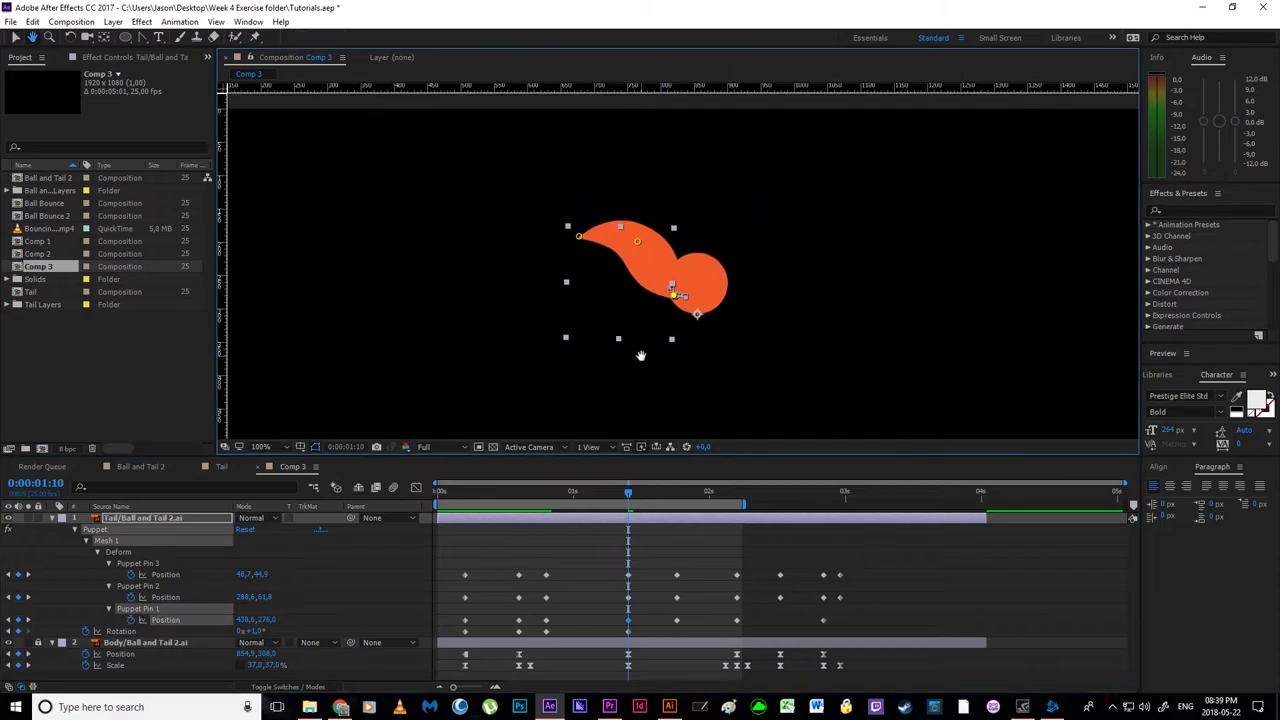
left_click(637, 243, "shift")
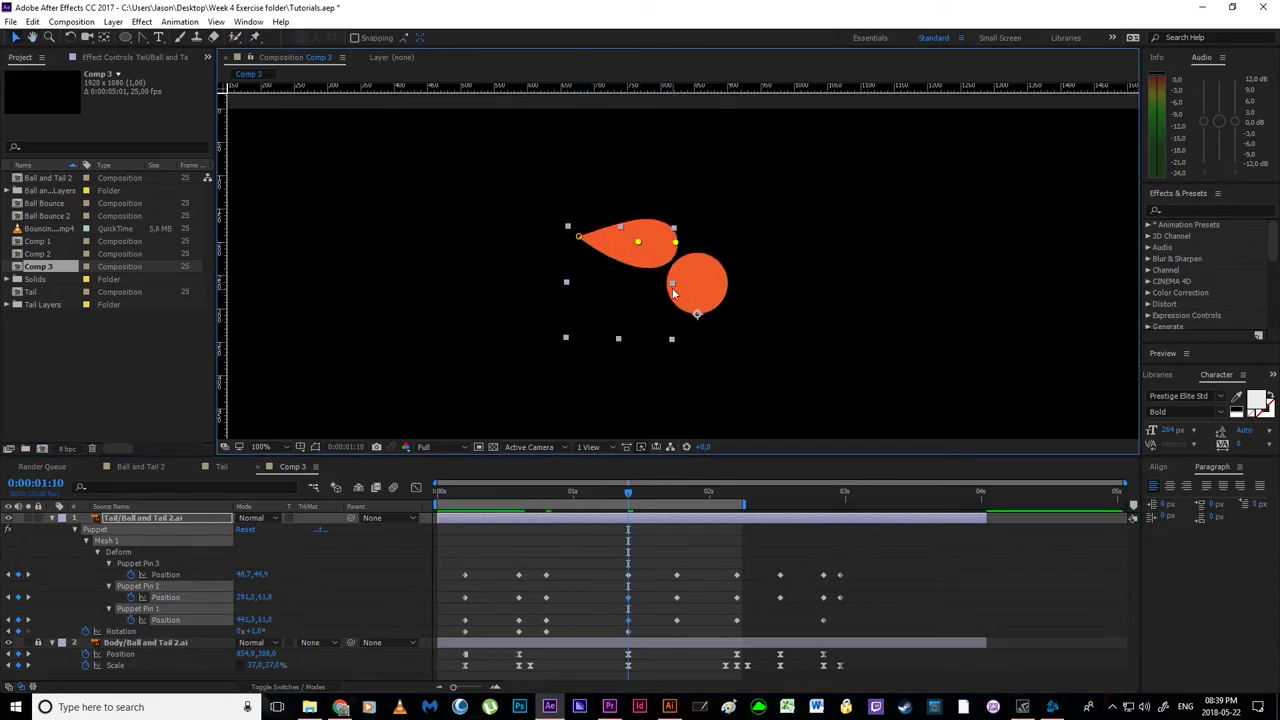
left_click_drag(673, 291, 661, 286)
left_click(676, 323)
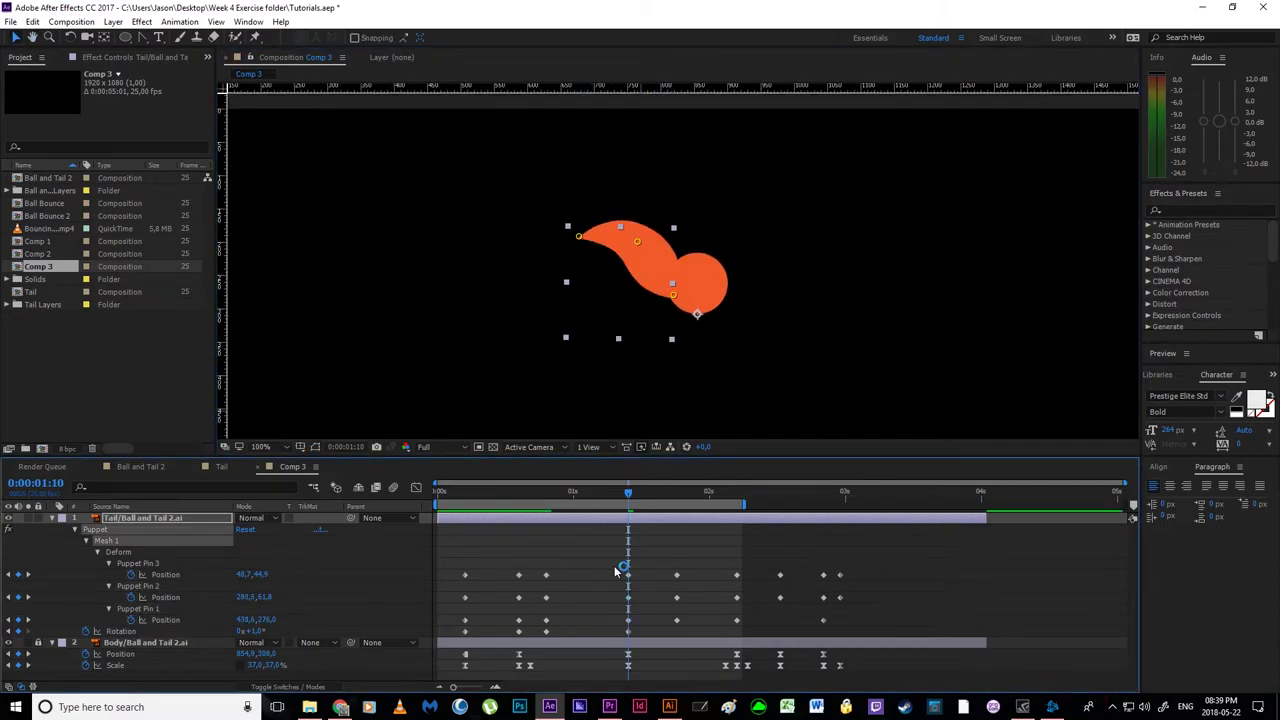
left_click_drag(616, 571, 642, 626)
left_click_drag(646, 241, 645, 238)
- Scrub to 0:00:01:19 and back toward the first keyframes to check the tail's movement
left_click_drag(630, 493, 677, 507)
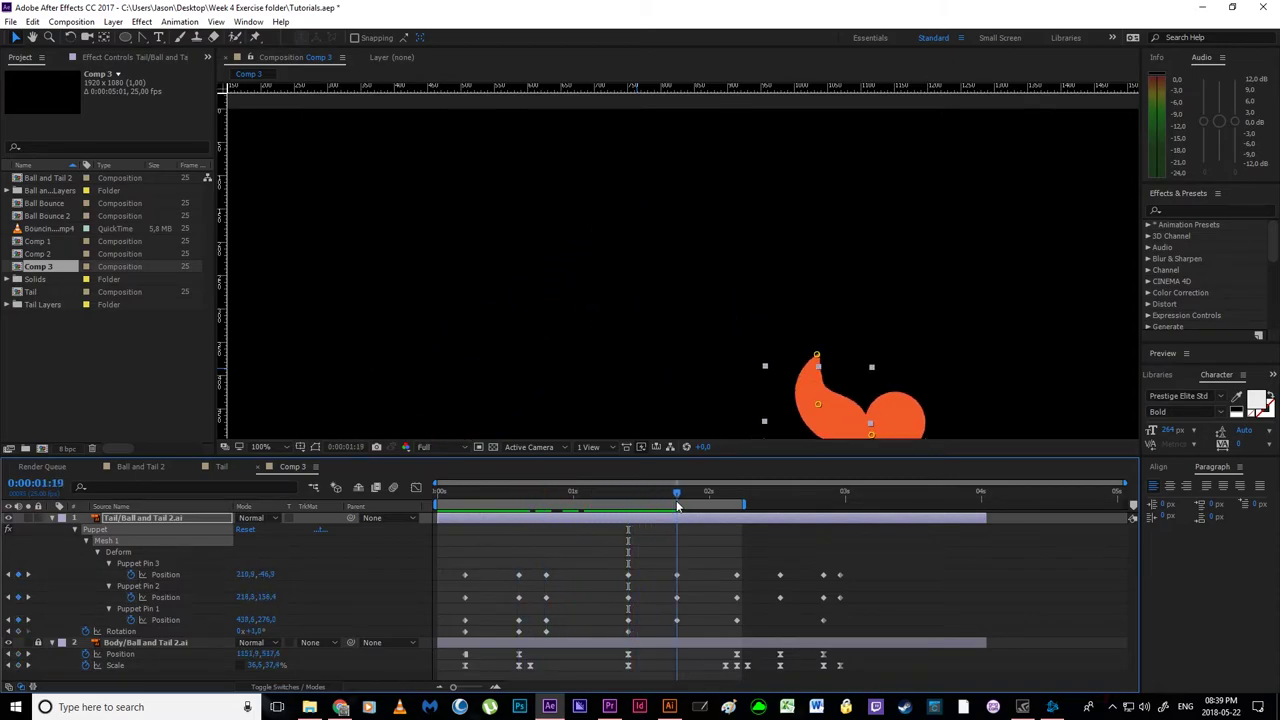
scroll(718, 333, "down", 4)
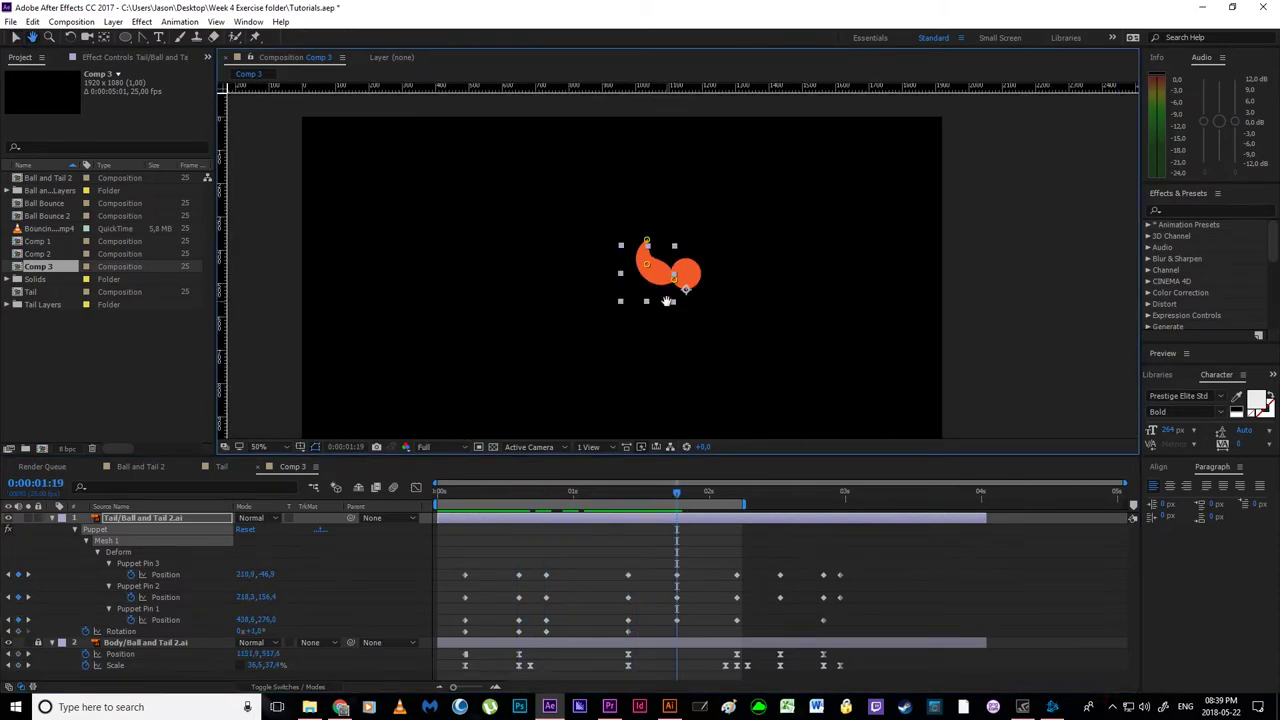
left_click_drag(677, 500, 464, 557)
left_click(460, 552)
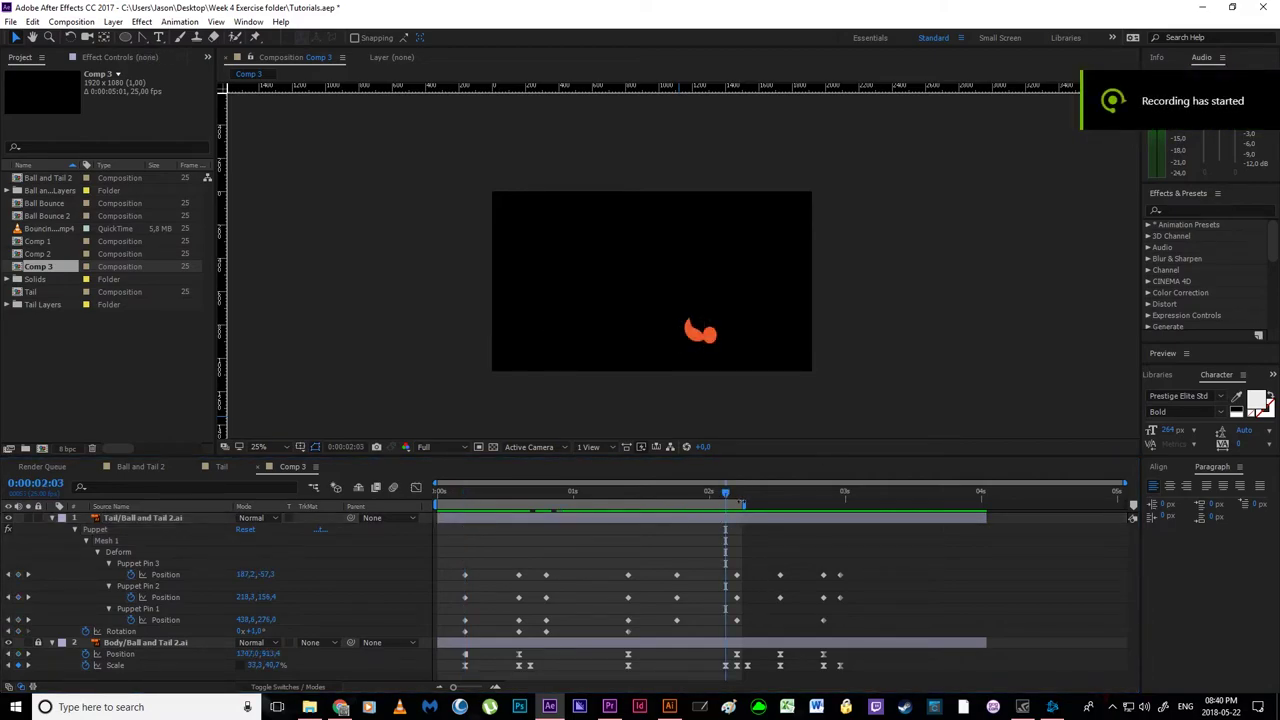
- Extend the work area to the end of the layers and try a Tail Rotation of 54° at 0:00:02:13
left_click_drag(743, 505, 993, 505)
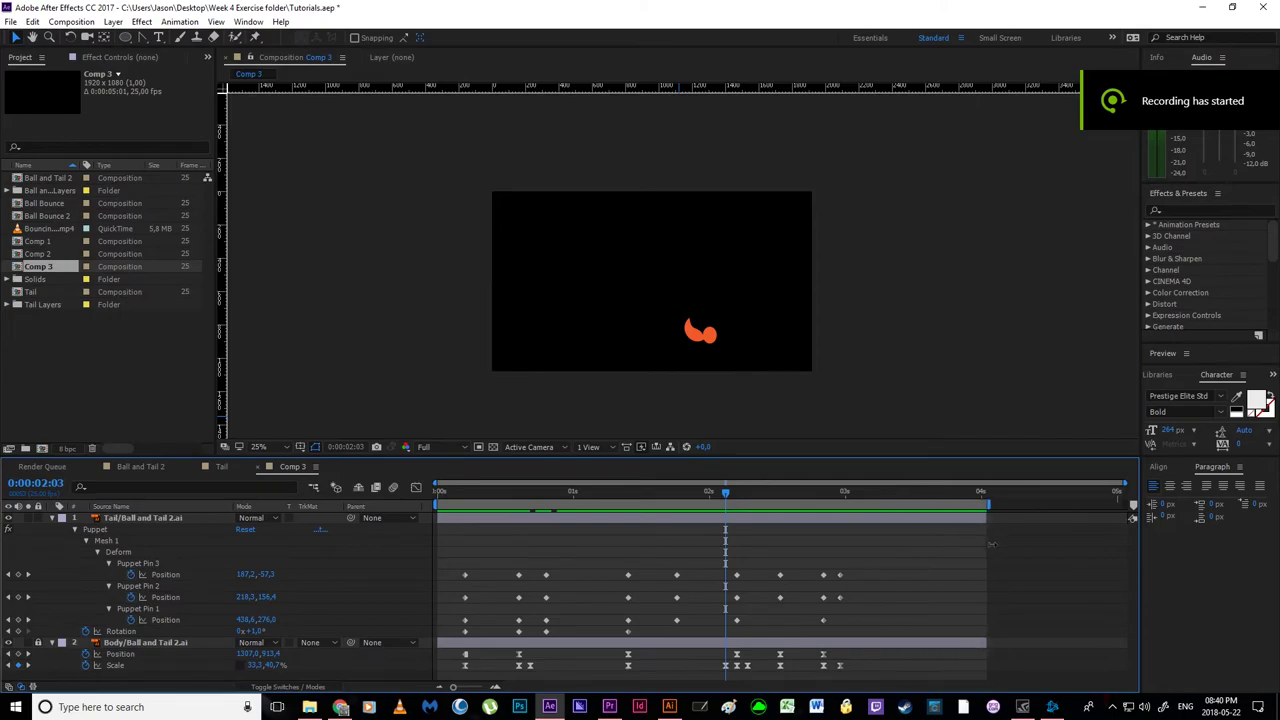
left_click_drag(728, 492, 782, 569)
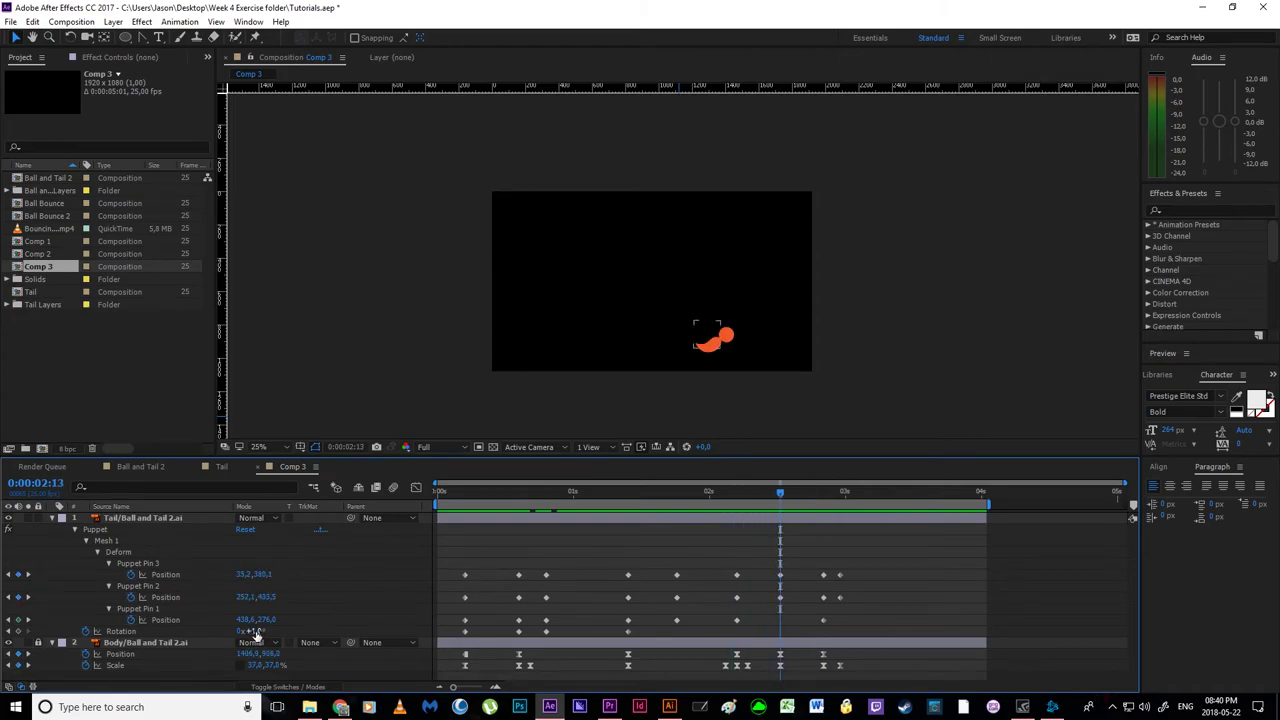
left_click_drag(256, 634, 288, 632)
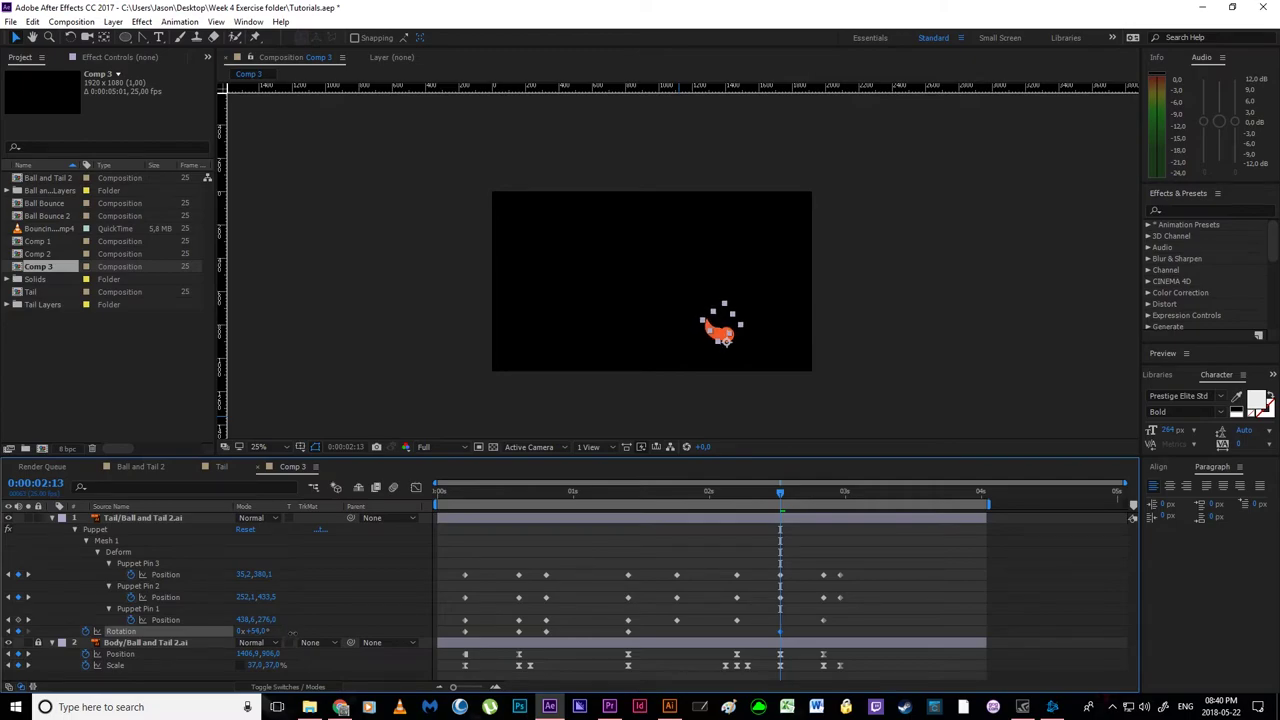
key("ctrl+z")
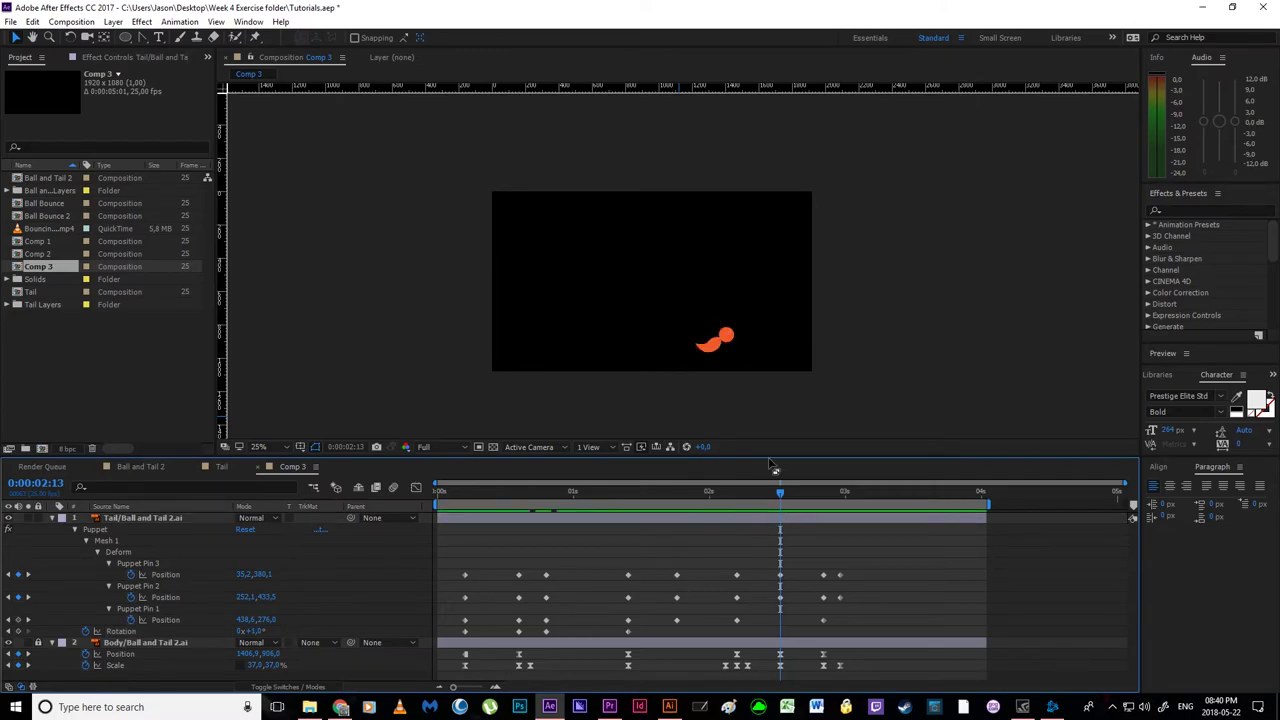
- Move the Position keyframes of Puppet Pins 2 and 3 at 0:00:02:13 a few frames earlier and return to 0:00:02:13
scroll(720, 374, "up", 2)
left_click_drag(779, 494, 757, 525)
left_click_drag(774, 568, 783, 505)
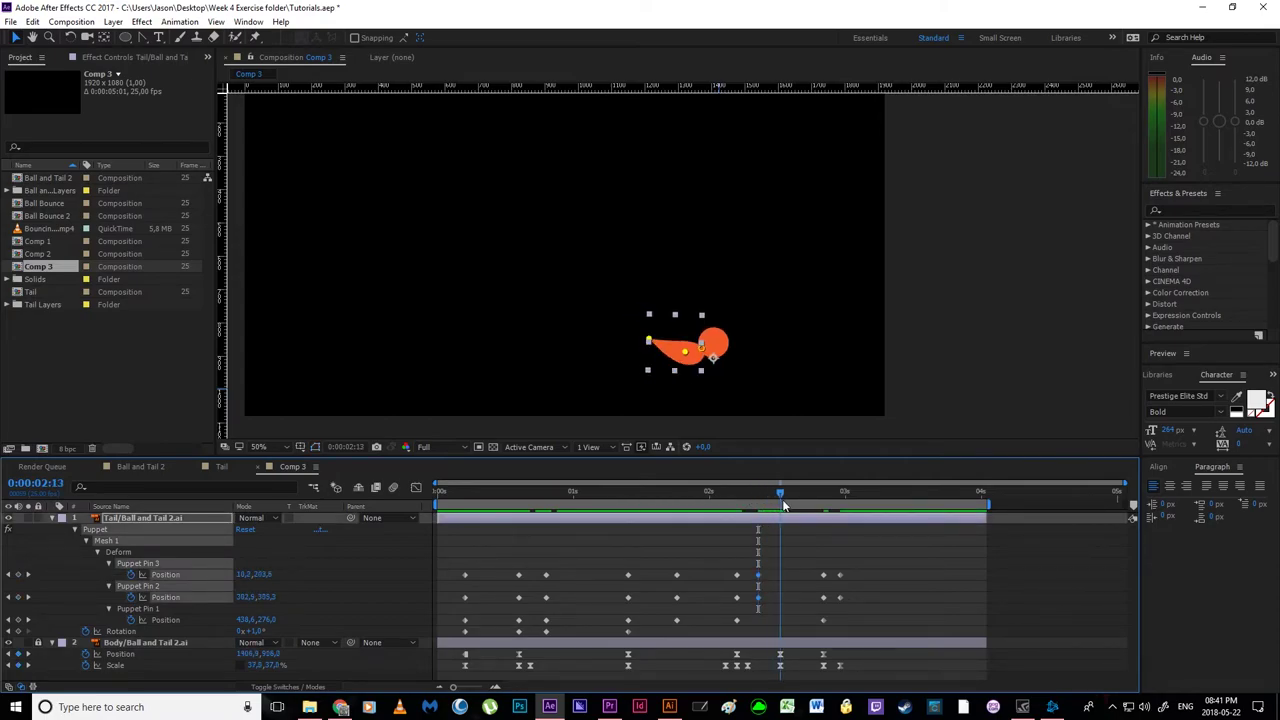
scroll(634, 352, "up", 2)
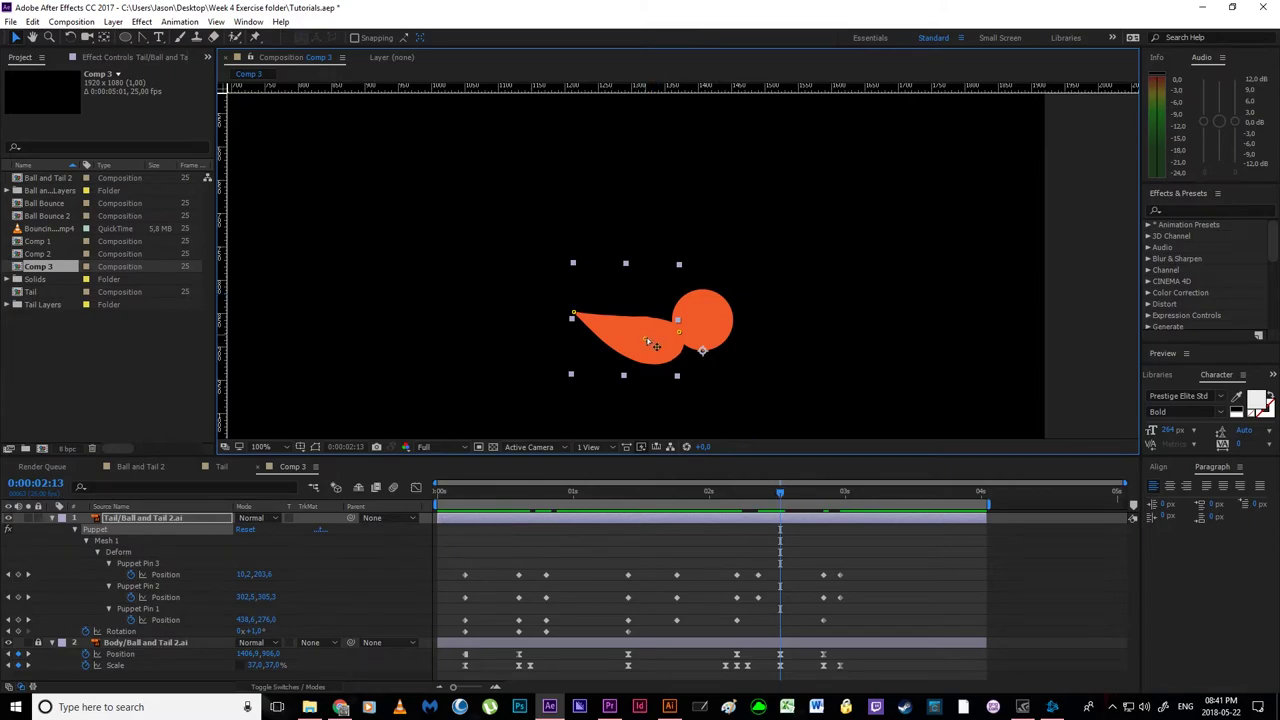
- Raise Puppet Pins 2 and 3 at 0:00:02:13 so the tail arches above the ball
left_click_drag(648, 342, 641, 266)
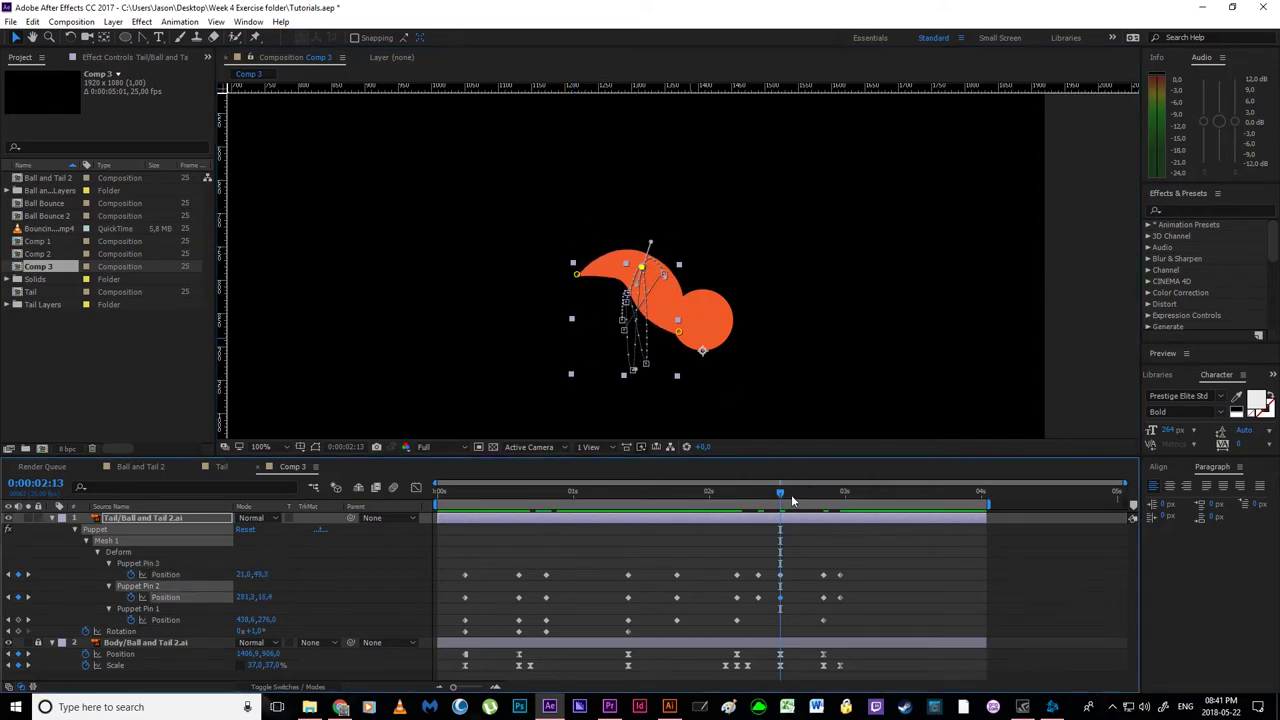
left_click_drag(791, 494, 824, 510)
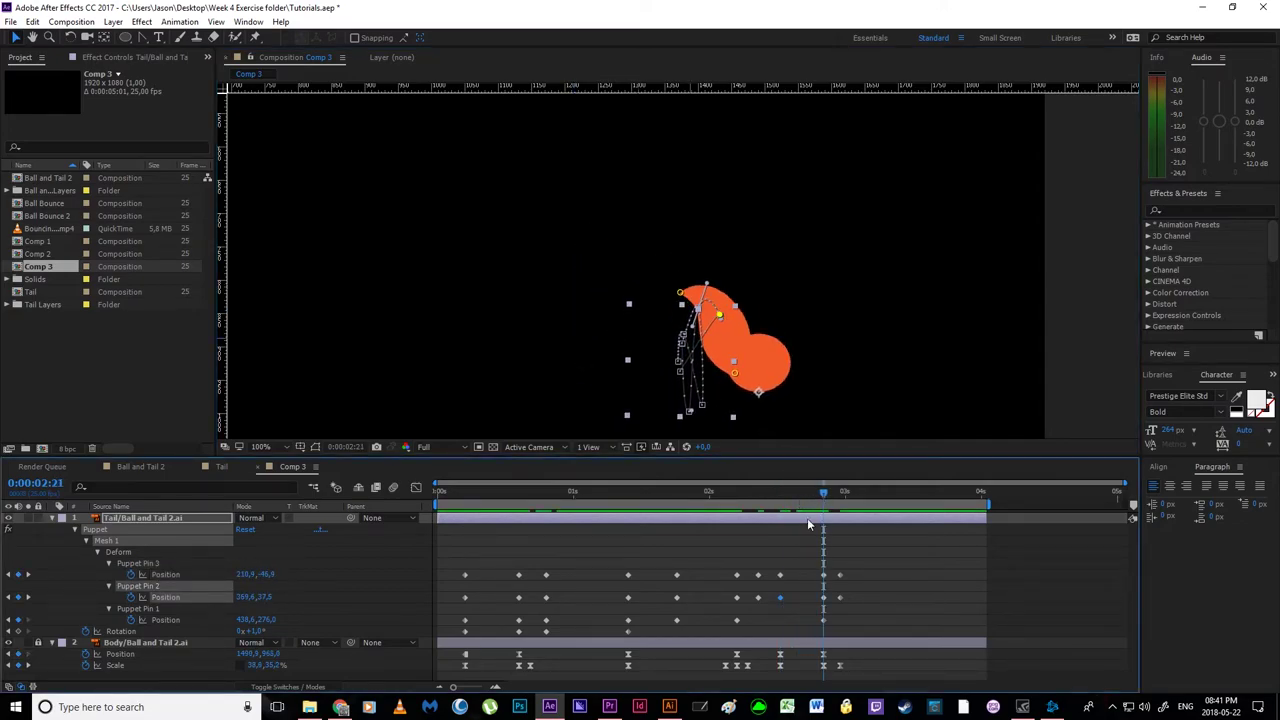
left_click_drag(774, 559, 788, 618)
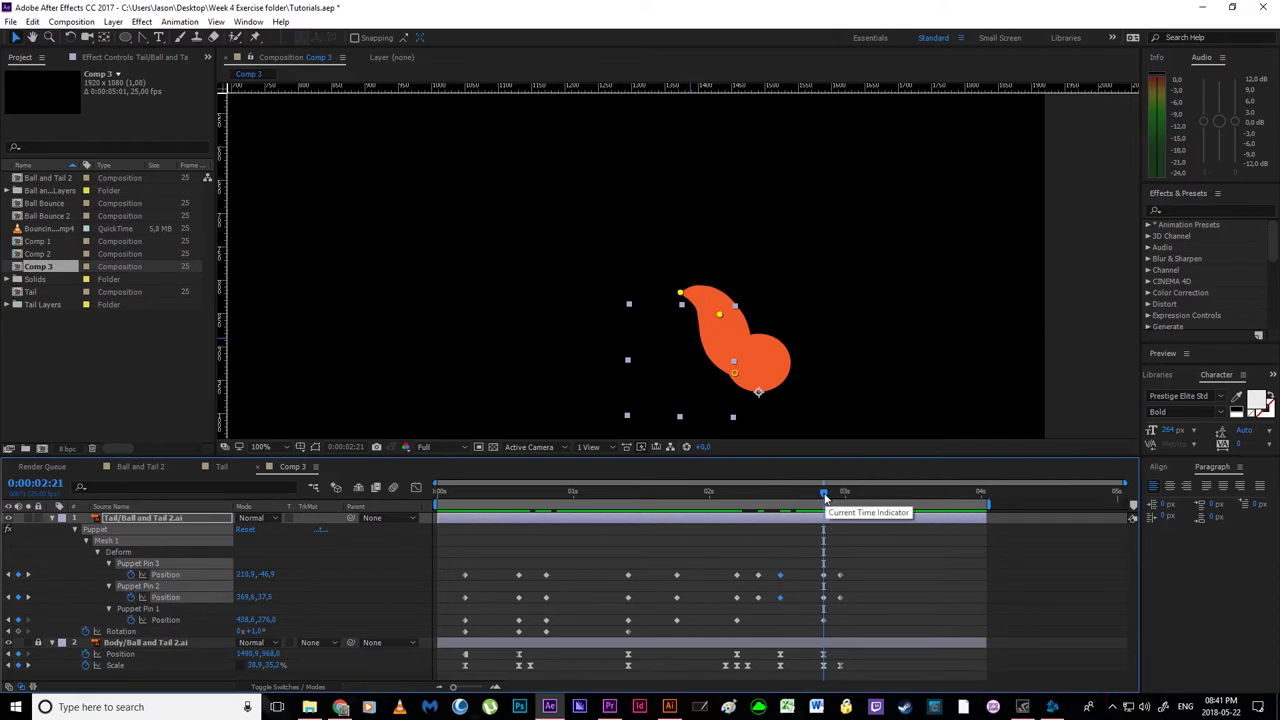
- Reposition Puppet Pins 2 and 3 at 0:00:02:21 so the tail curves up to a tip, and preview the animation
mouse_move(825, 493)
left_mouse_down()
mouse_move(706, 500)
mouse_move(806, 502)
mouse_move(751, 504)
mouse_move(768, 510)
mouse_move(740, 490)
mouse_move(675, 486)
mouse_move(814, 500)
mouse_move(825, 513)
mouse_move(810, 516)
mouse_move(825, 518)
left_mouse_up()
left_click_drag(722, 318, 706, 284)
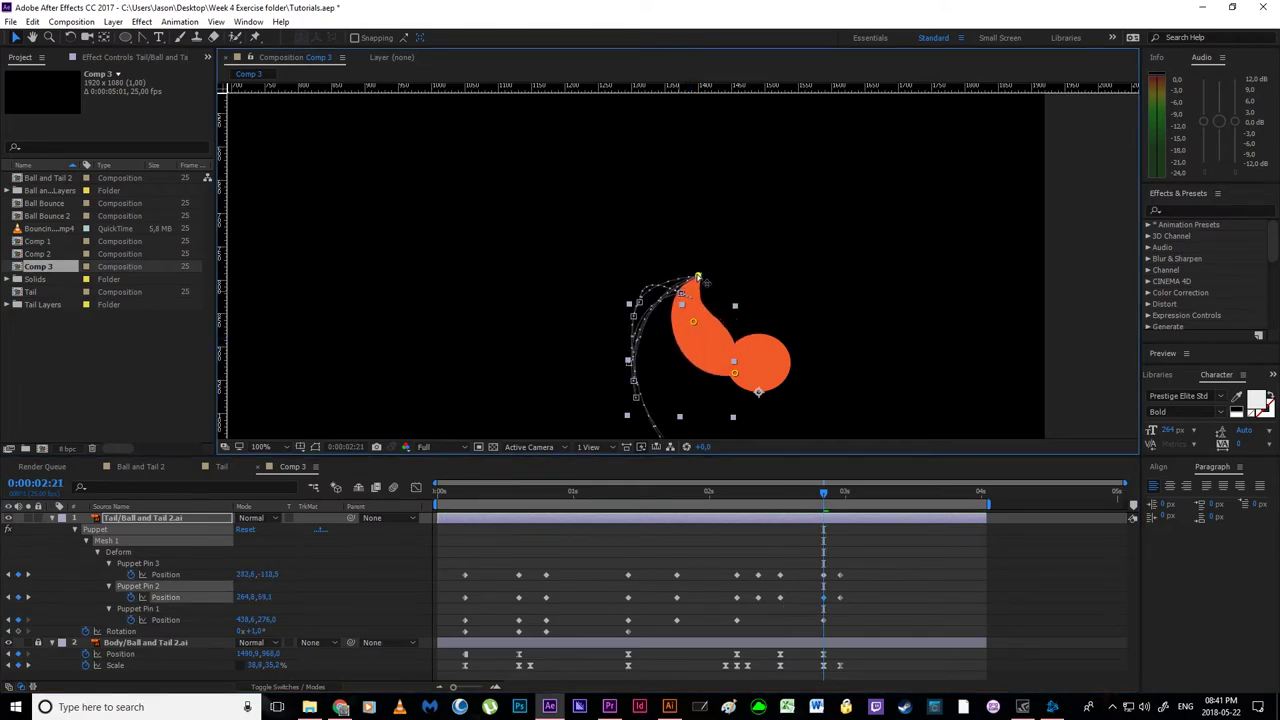
left_click_drag(816, 492, 839, 533)
scroll(690, 362, "down", 4)
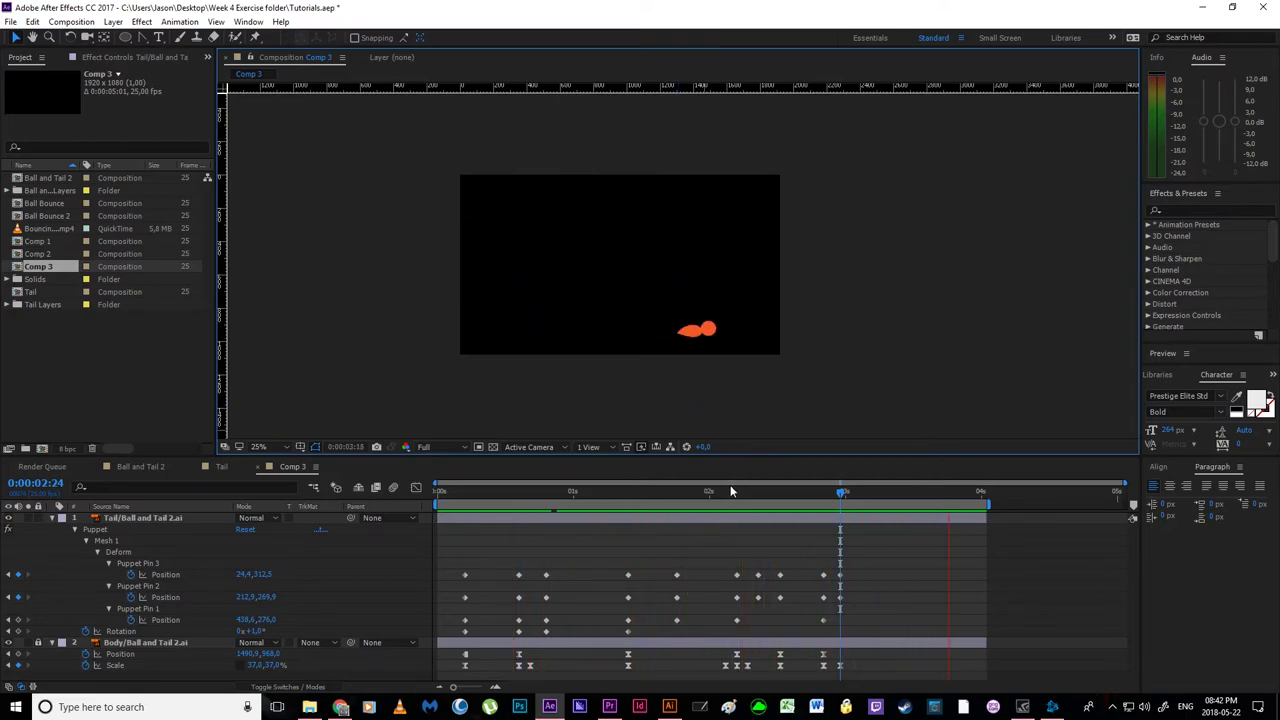
- Readjust Puppet Pins 2 and 3 at 0:00:02:13 to give the tail a gentler bend
left_click_drag(721, 490, 783, 516)
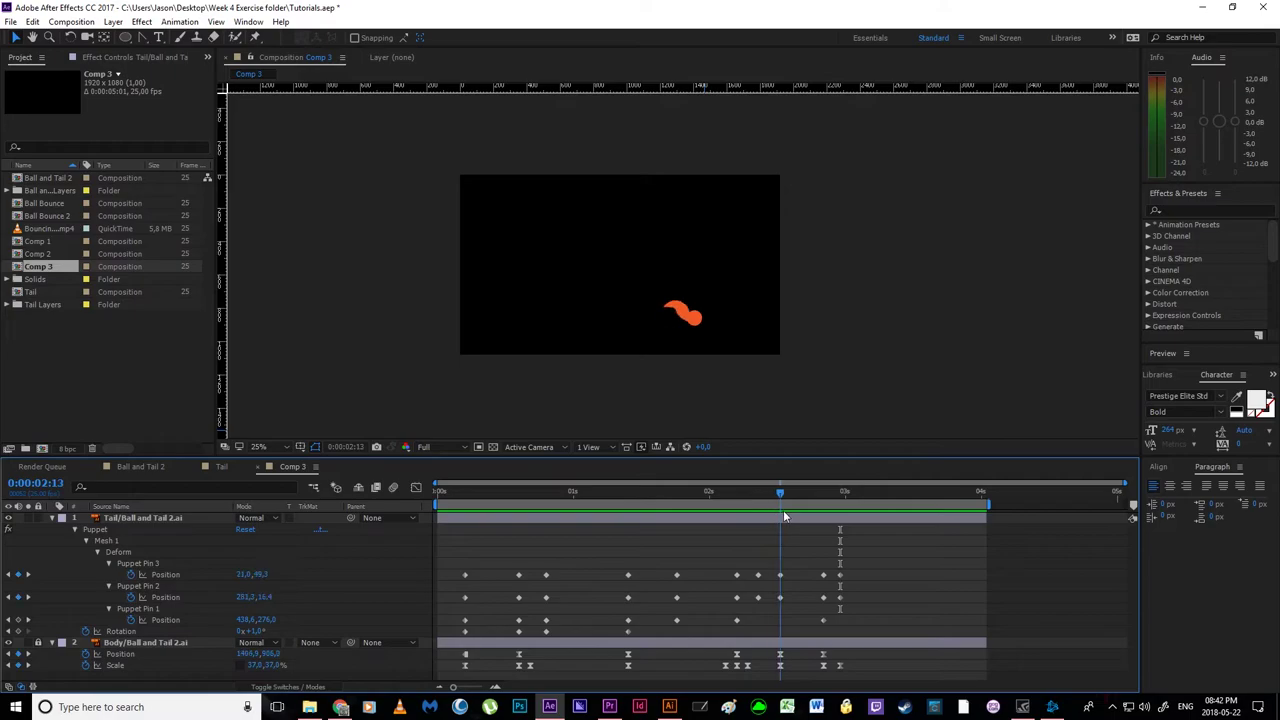
scroll(700, 363, "up", 4)
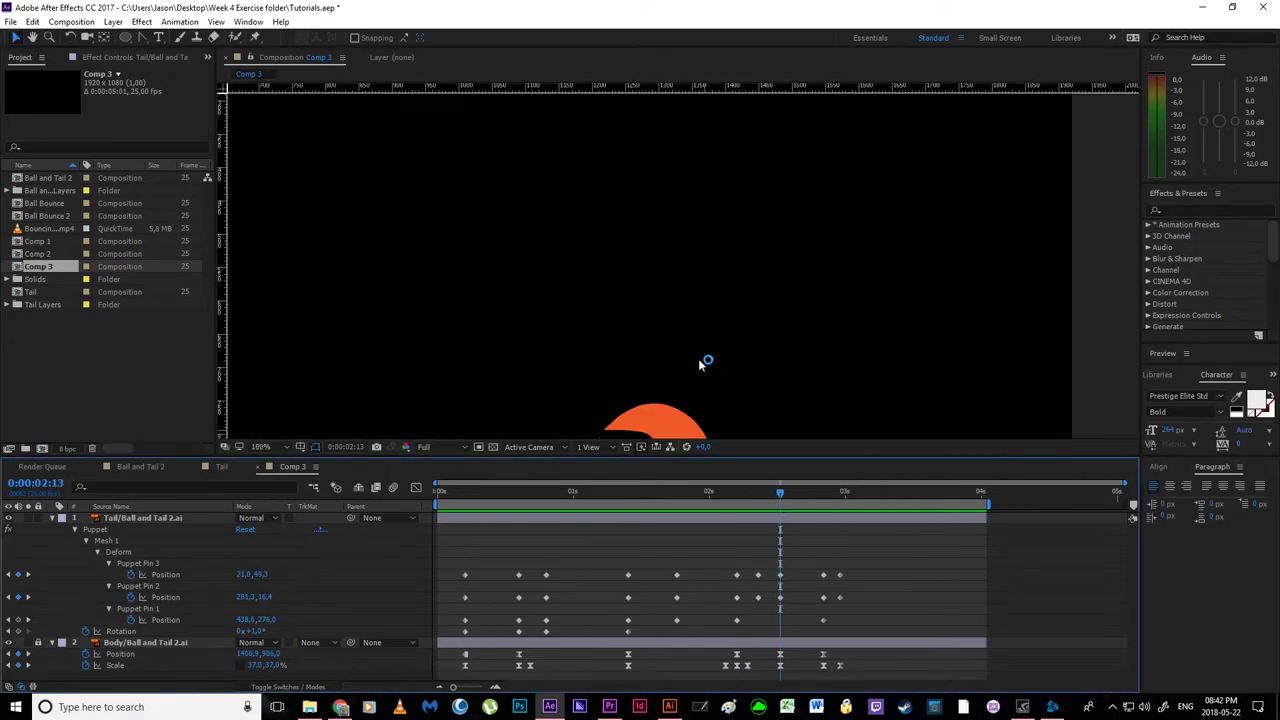
left_click_drag(677, 432, 600, 234)
left_click(781, 575)
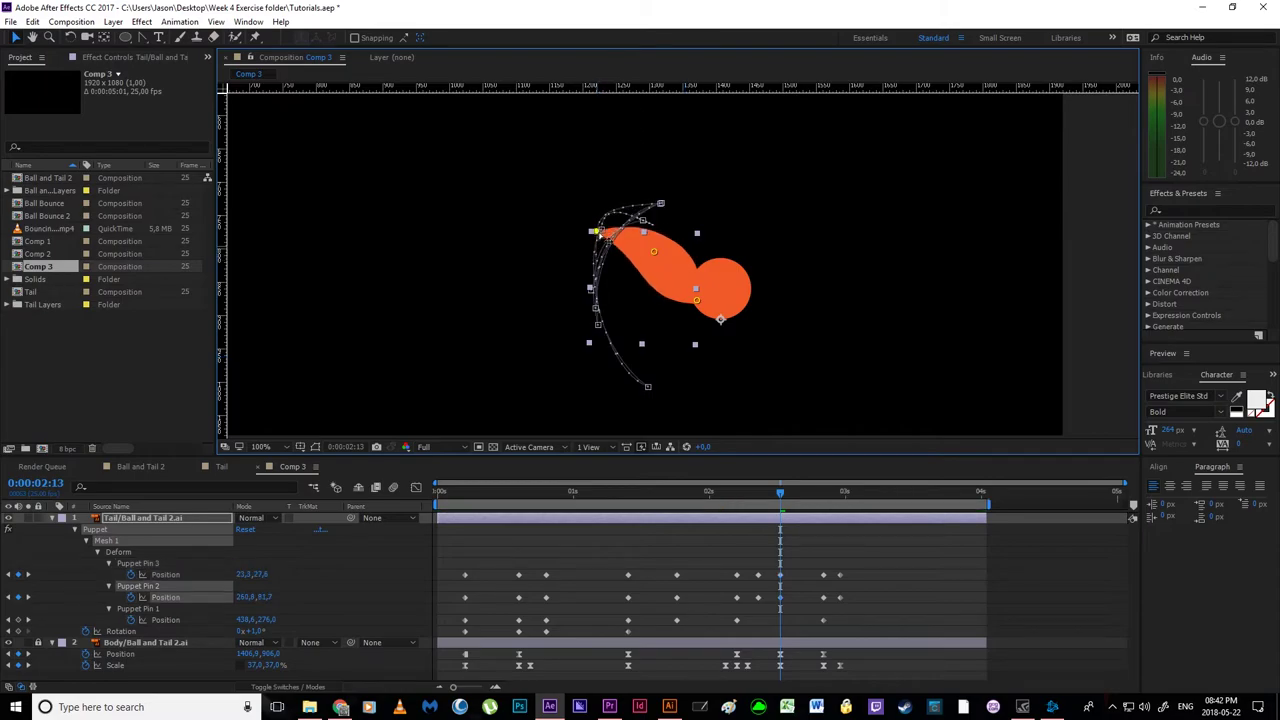
left_click(696, 300)
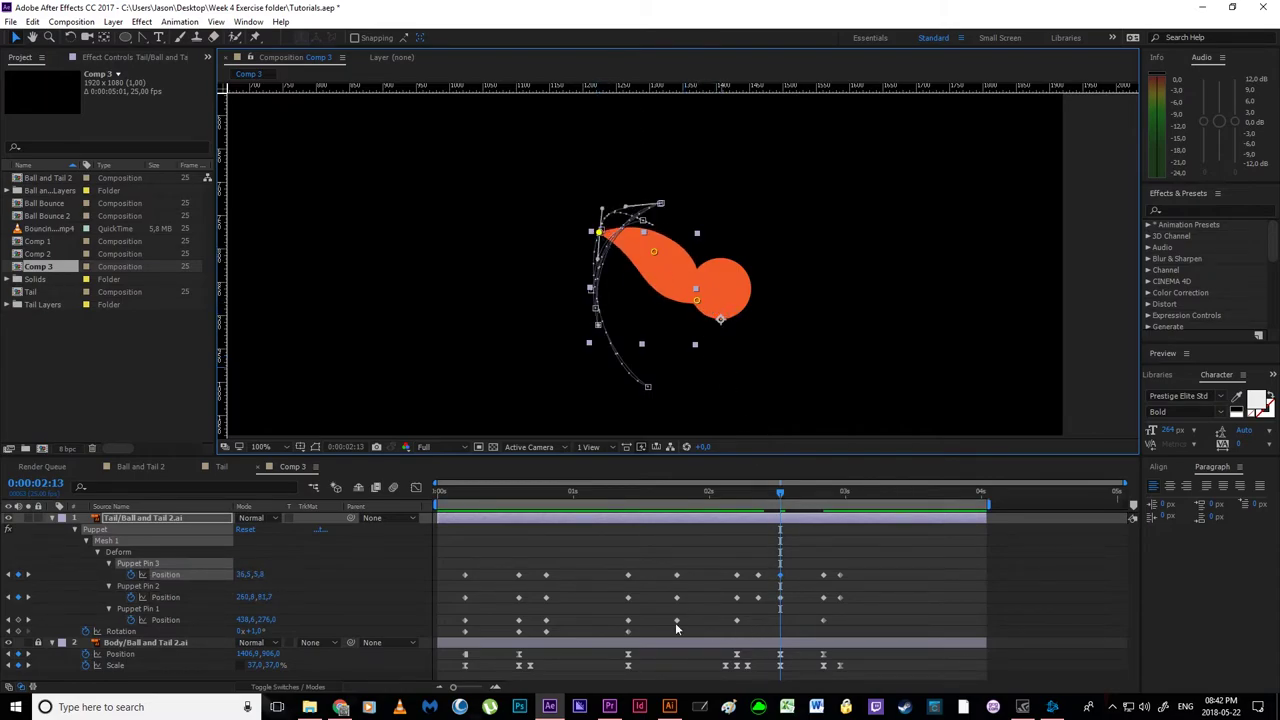
- Try a Tail Rotation of -20° at 0:00:02:13 and check the tail through the last bounce
left_click_drag(257, 632, 237, 632)
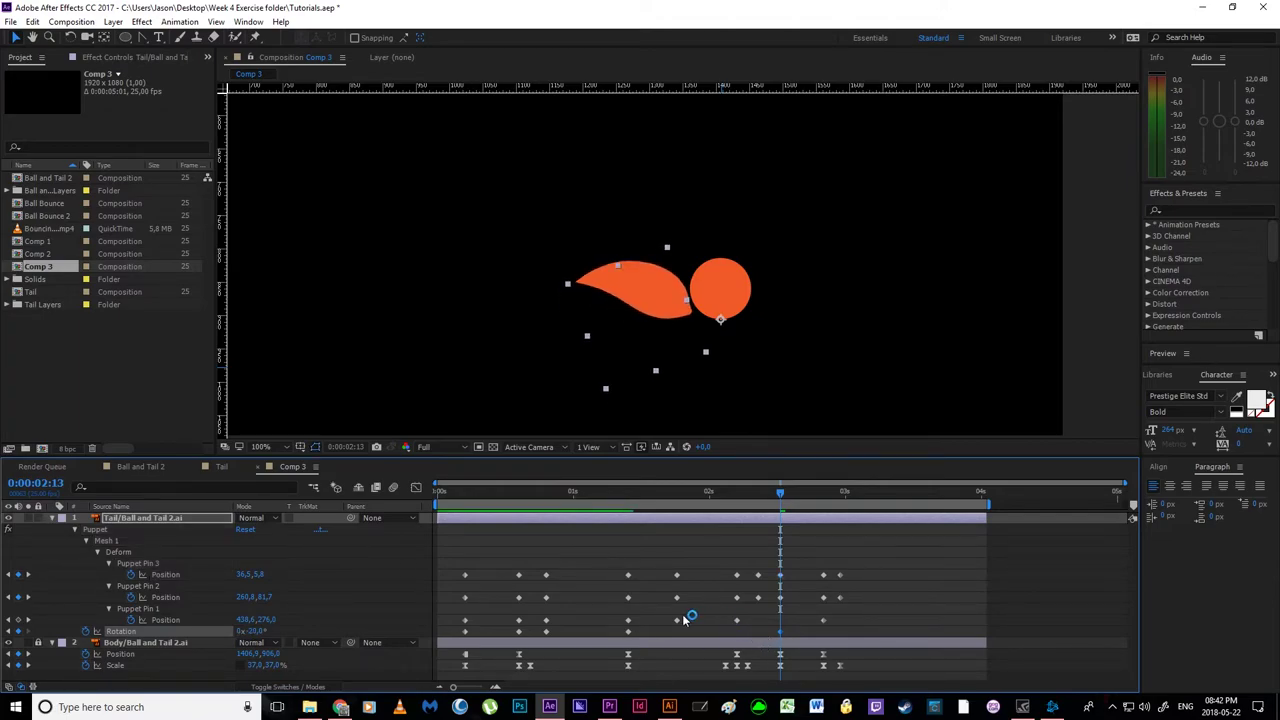
left_click_drag(780, 492, 813, 512)
scroll(743, 338, "down", 4)
left_click(743, 338)
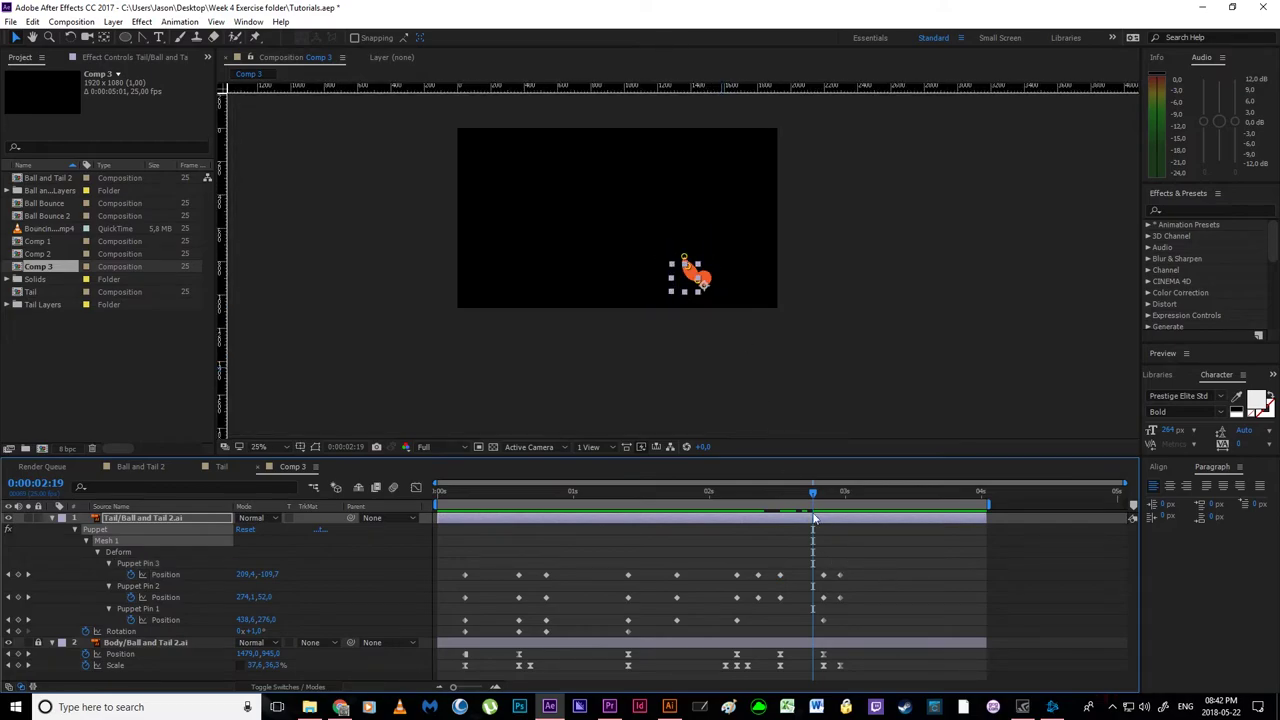
left_click(718, 493)
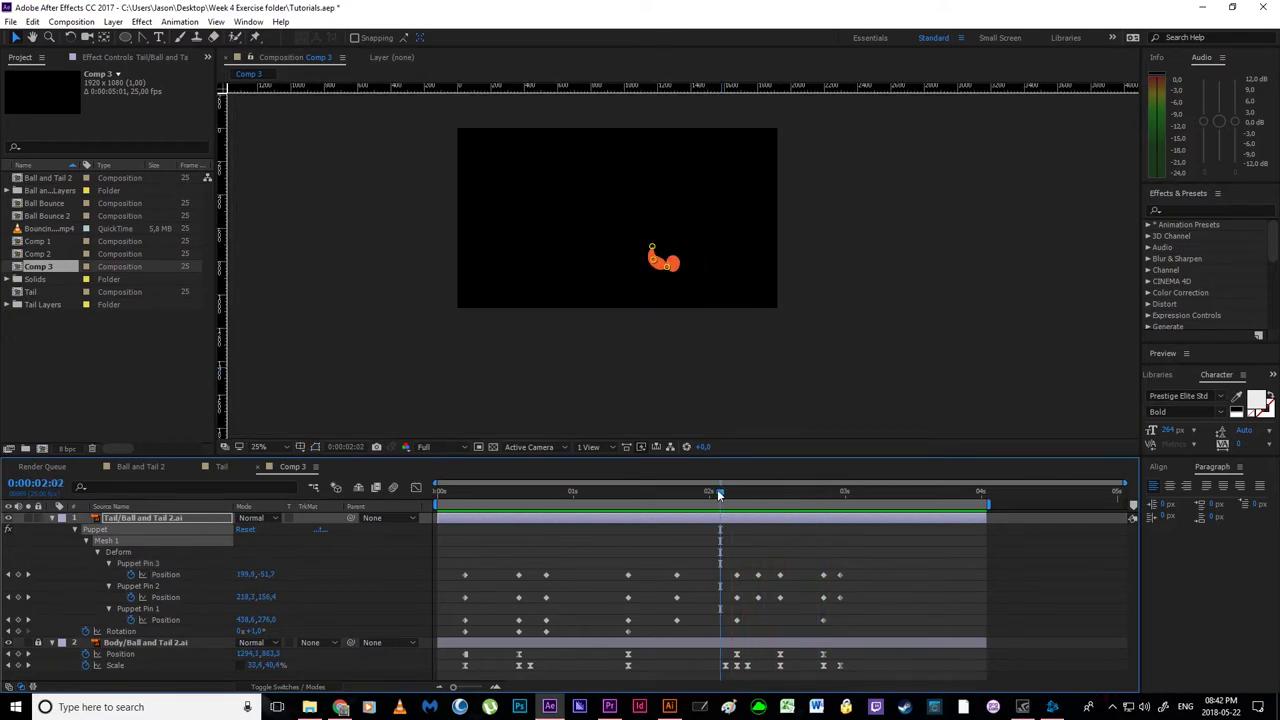
- Apply Easy Ease to all puppet pin Position and Rotation keyframes on the Tail layer
left_click_drag(717, 489, 840, 519)
left_click_drag(896, 559, 450, 640)
key("F9")
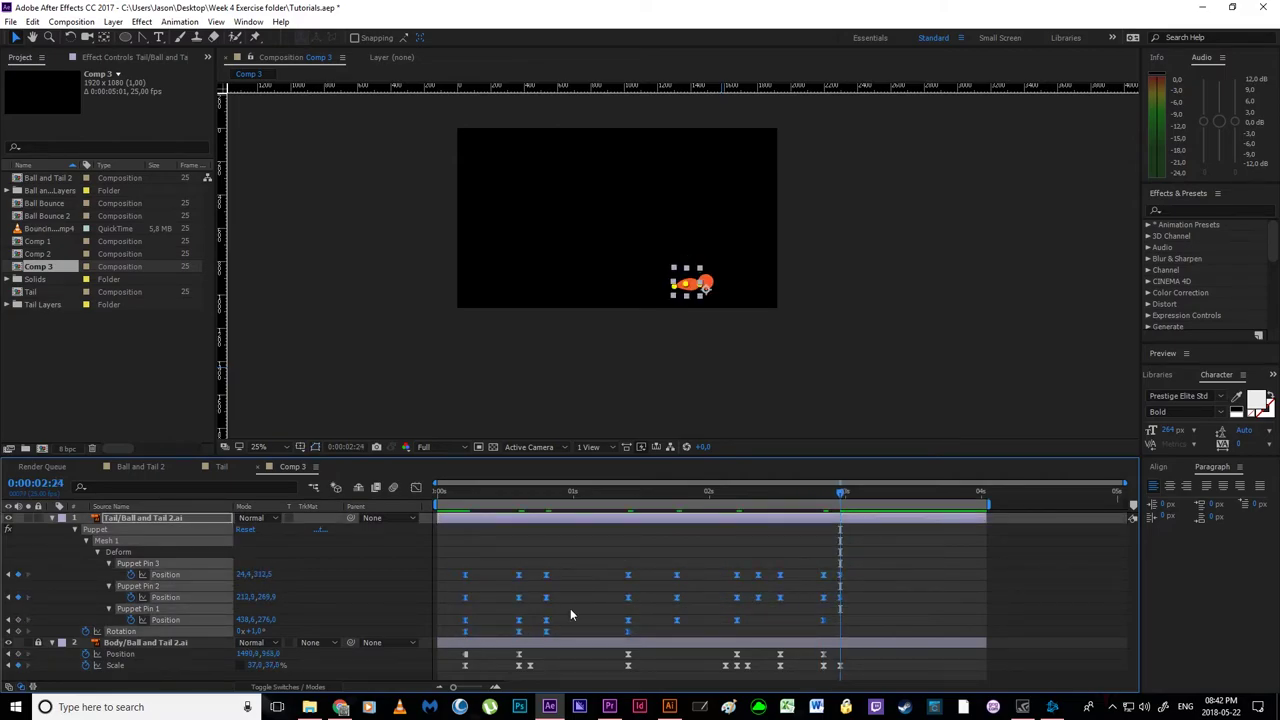
left_click(570, 608)
- Play the animation from the start and scrub between the first keyframes and 0:00:01:10 to check the tail's movement
left_click_drag(470, 491, 385, 491)
left_click(467, 549)
key("space")
key("space")
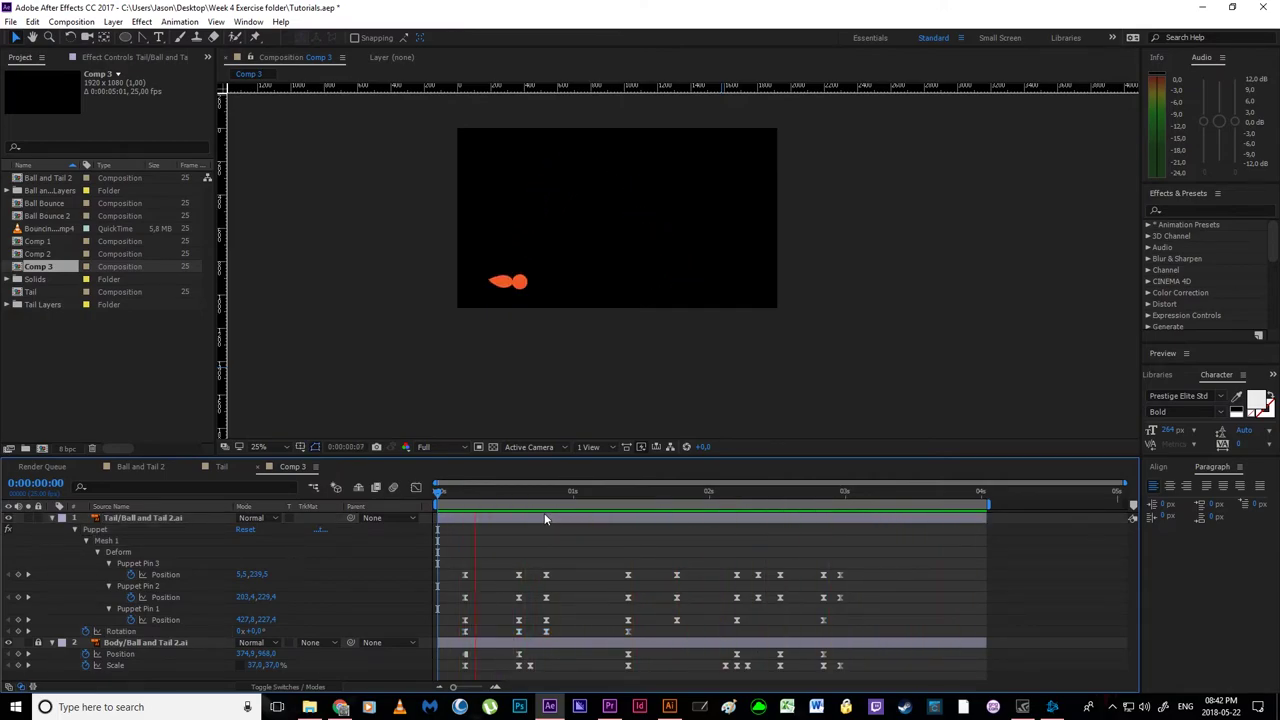
key("space")
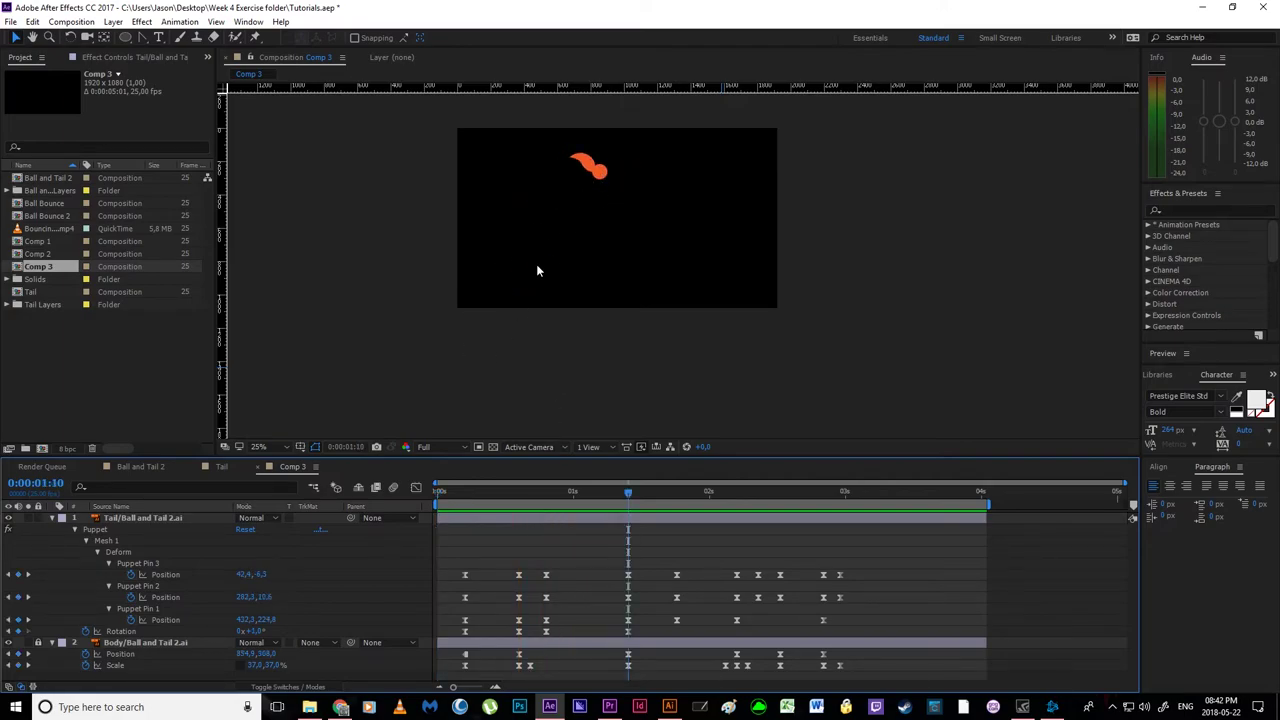
left_click_drag(468, 490, 629, 498)
left_click_drag(507, 497, 475, 494)
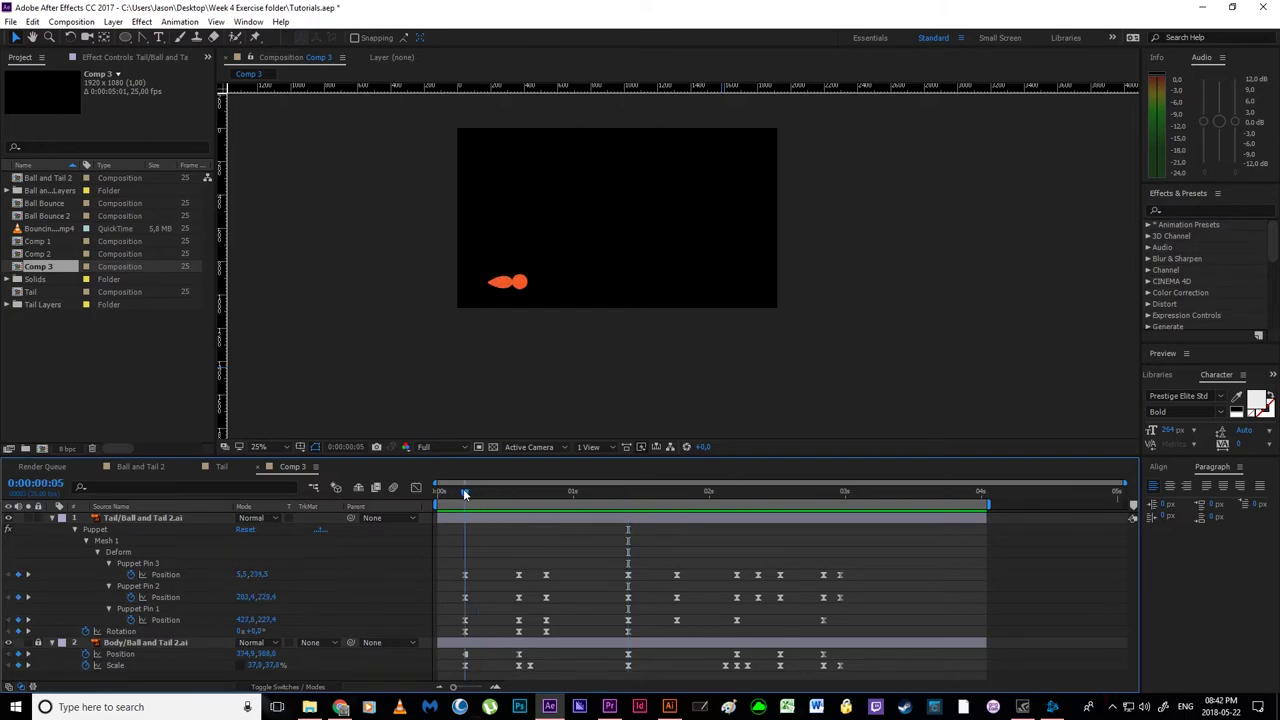
- Go to the first keyframe at 0:00:00:05 and unlock the Body layer
scroll(478, 287, "up", 3)
key("h")
left_click_drag(520, 290, 875, 271)
left_click_drag(515, 275, 629, 294)
key("v")
left_click(420, 331)
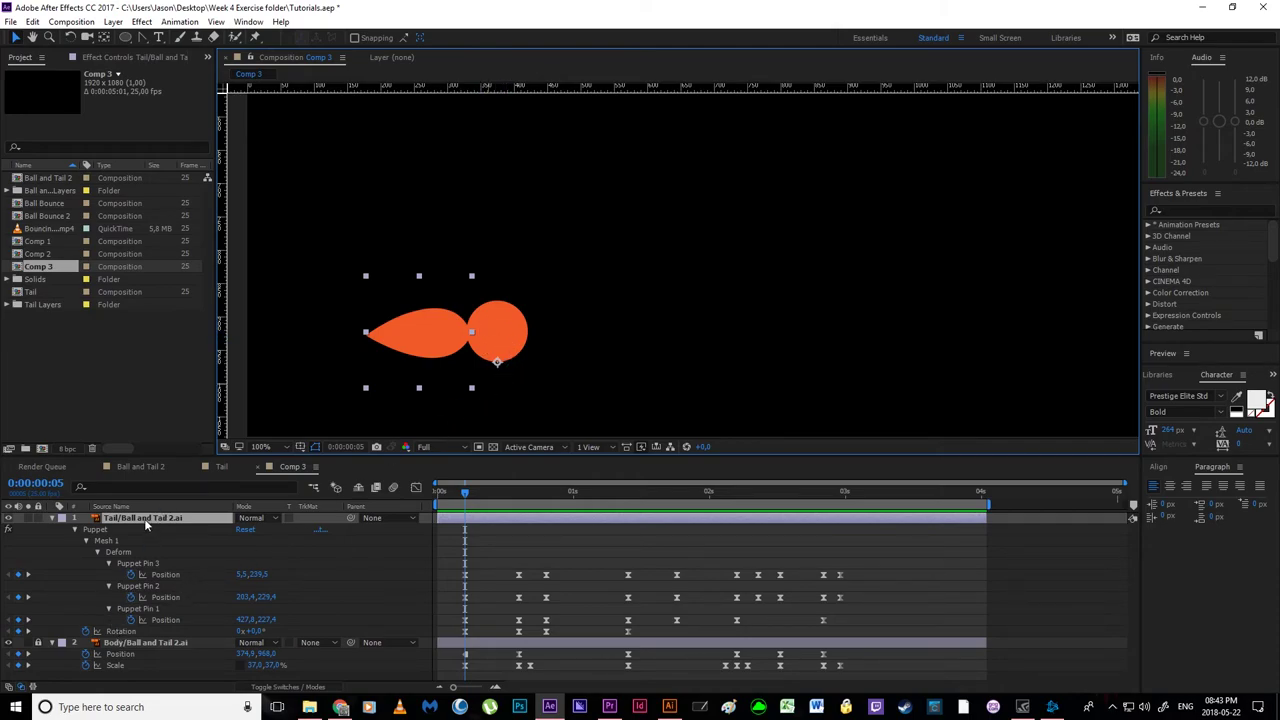
left_click(128, 644)
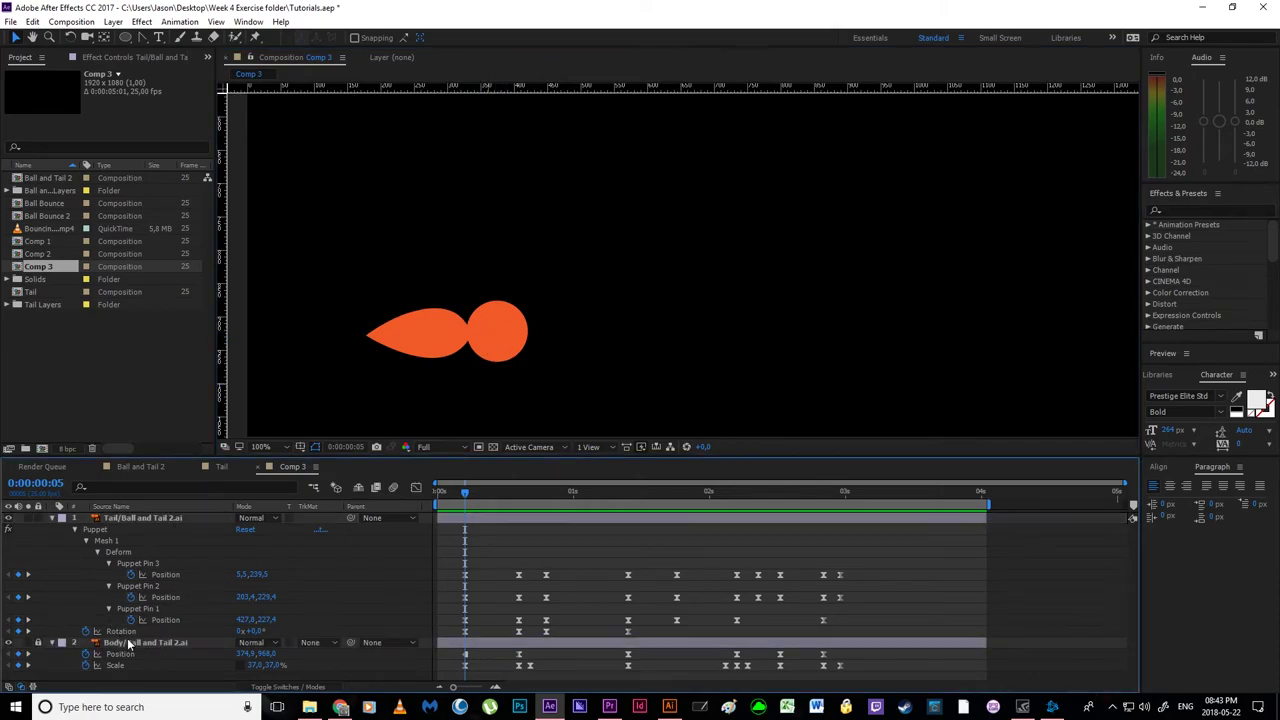
left_click(38, 643)
- Delete all Rotation keyframes from the Tail layer
left_click_drag(497, 634, 868, 631)
left_click_drag(452, 631, 658, 636)
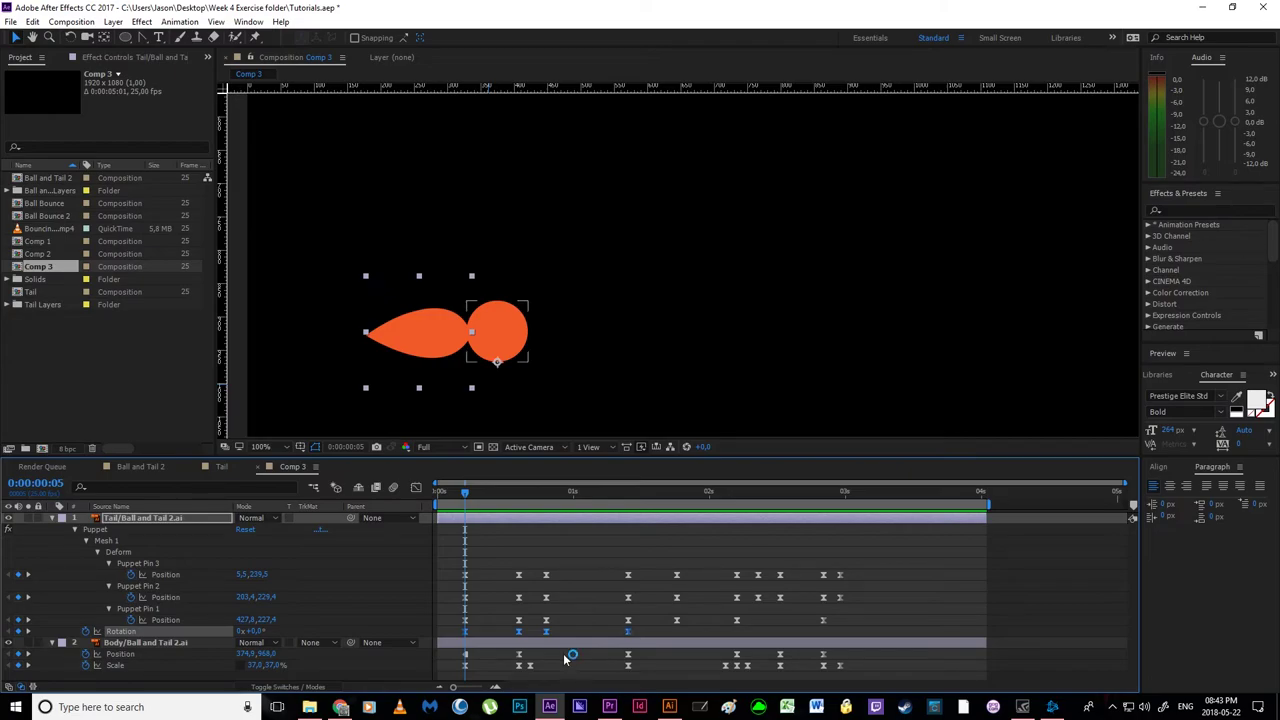
left_click_drag(454, 630, 656, 632)
key("Delete")
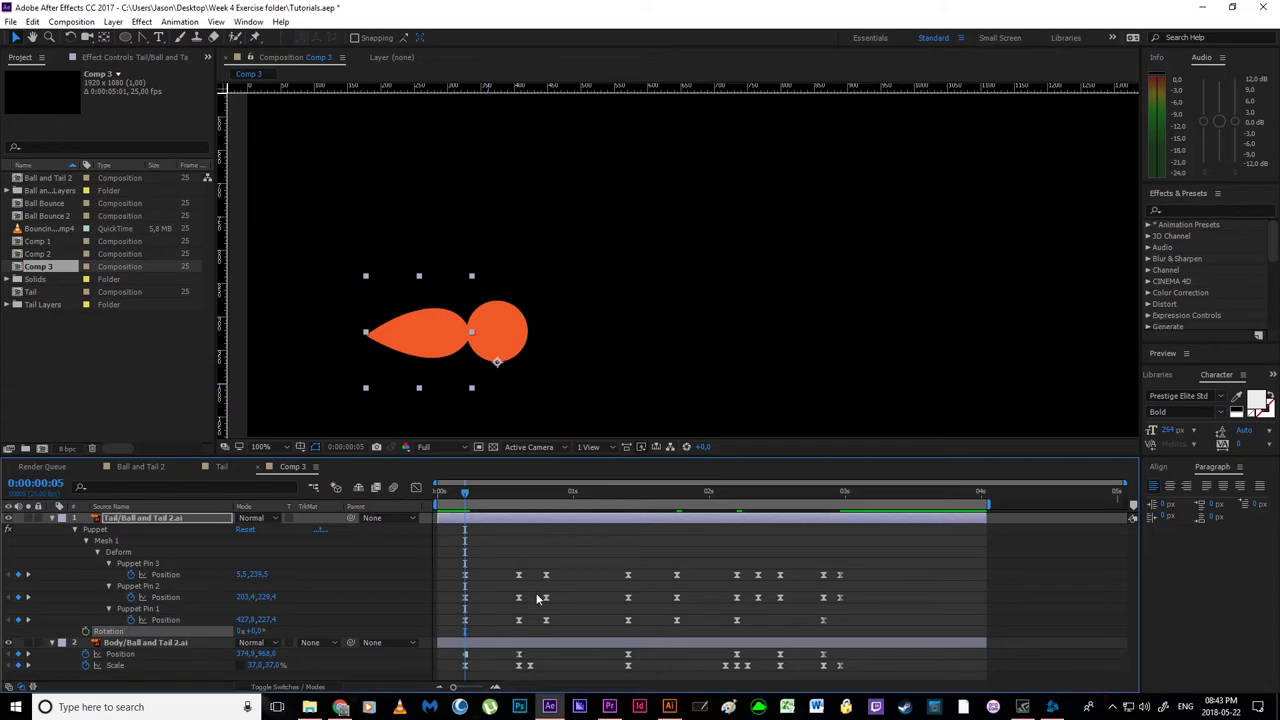
key("ctrl+z")
key("Delete")
- Show the Body layer's Rotation and add a 0° Rotation keyframe at 0:00:00:05
left_click(125, 645)
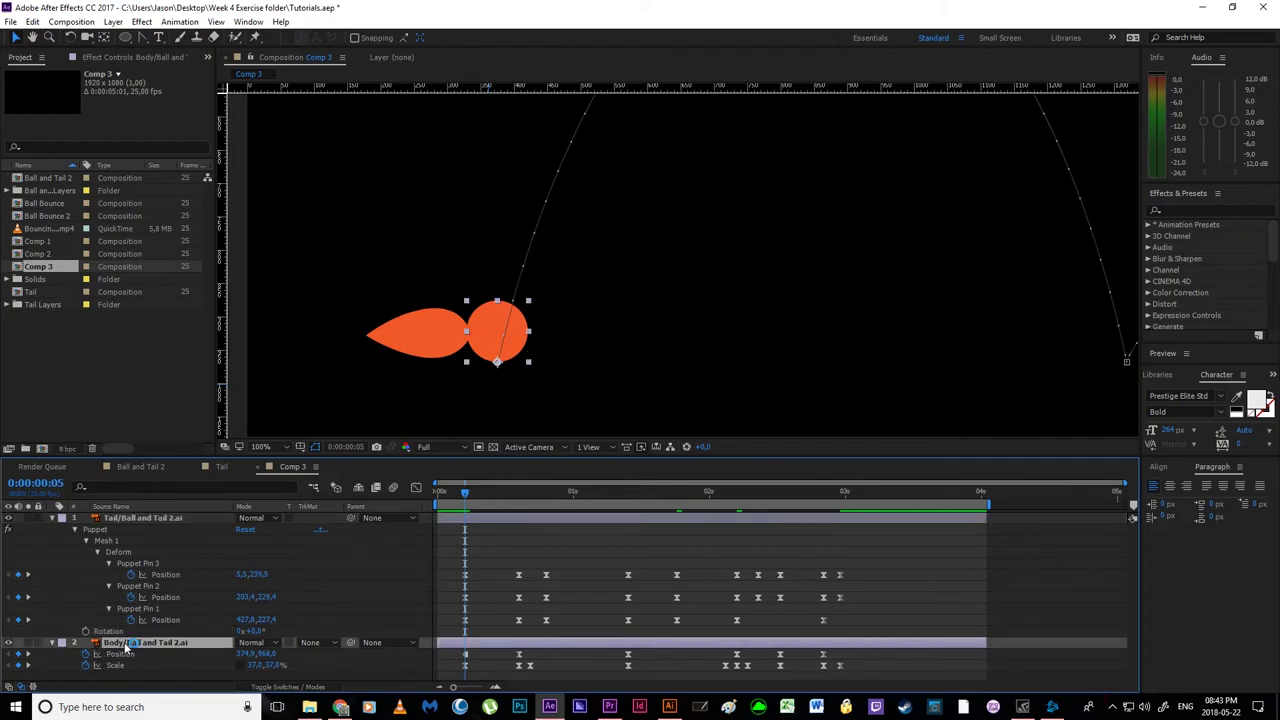
left_click(110, 674)
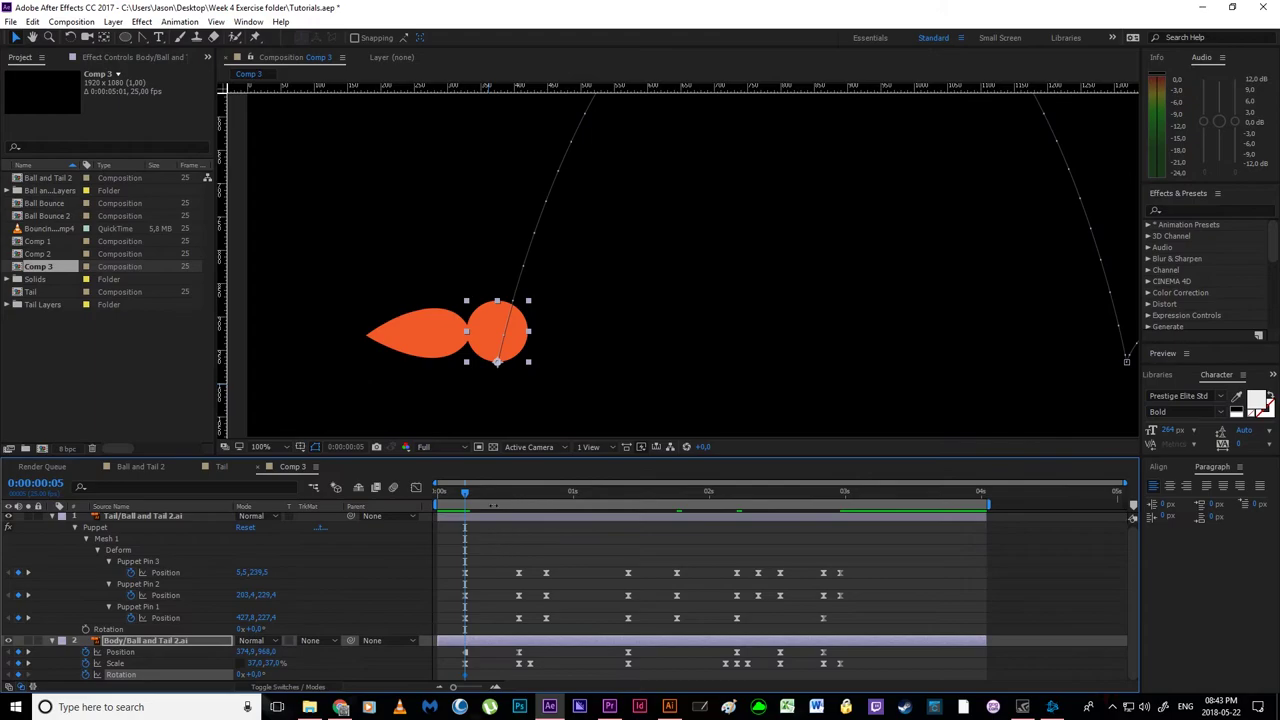
left_click(8, 517)
left_click(8, 518)
- Link the Tail layer's Rotation to the Body layer's Rotation with the expression thisComp.layer("Body").transform.rotation
left_click(86, 630, "alt")
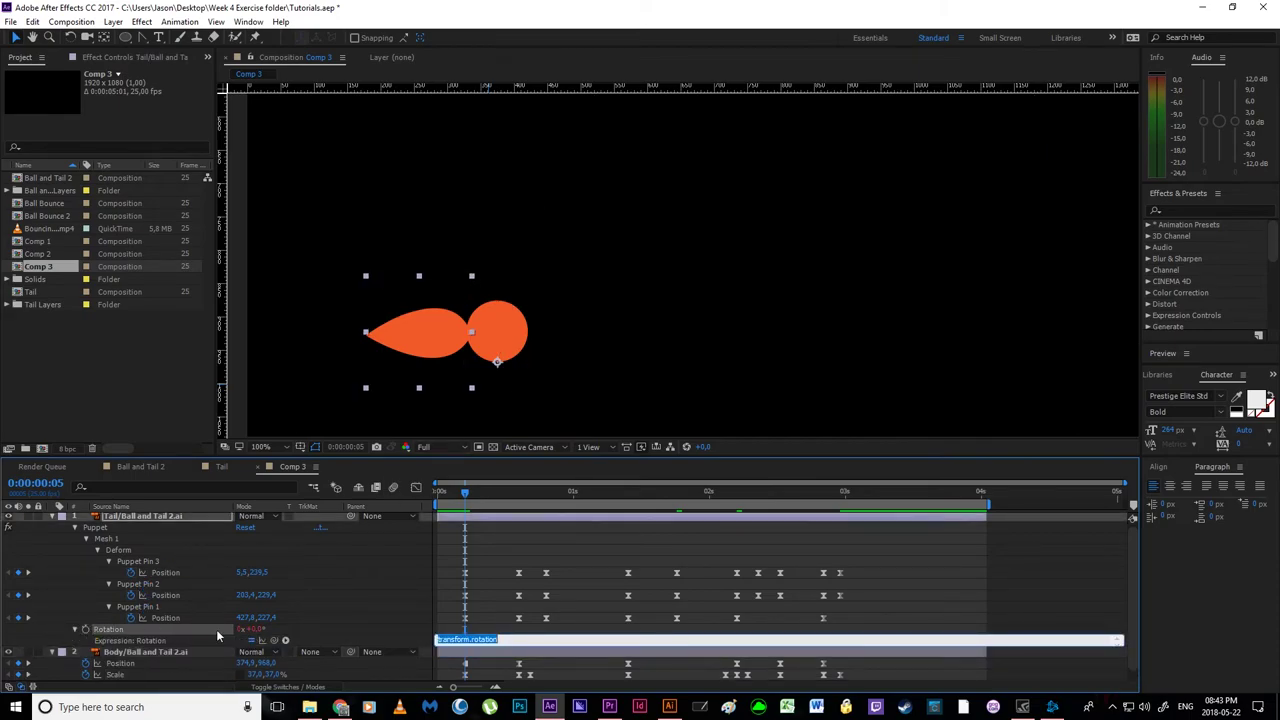
scroll(282, 632, "down", 1)
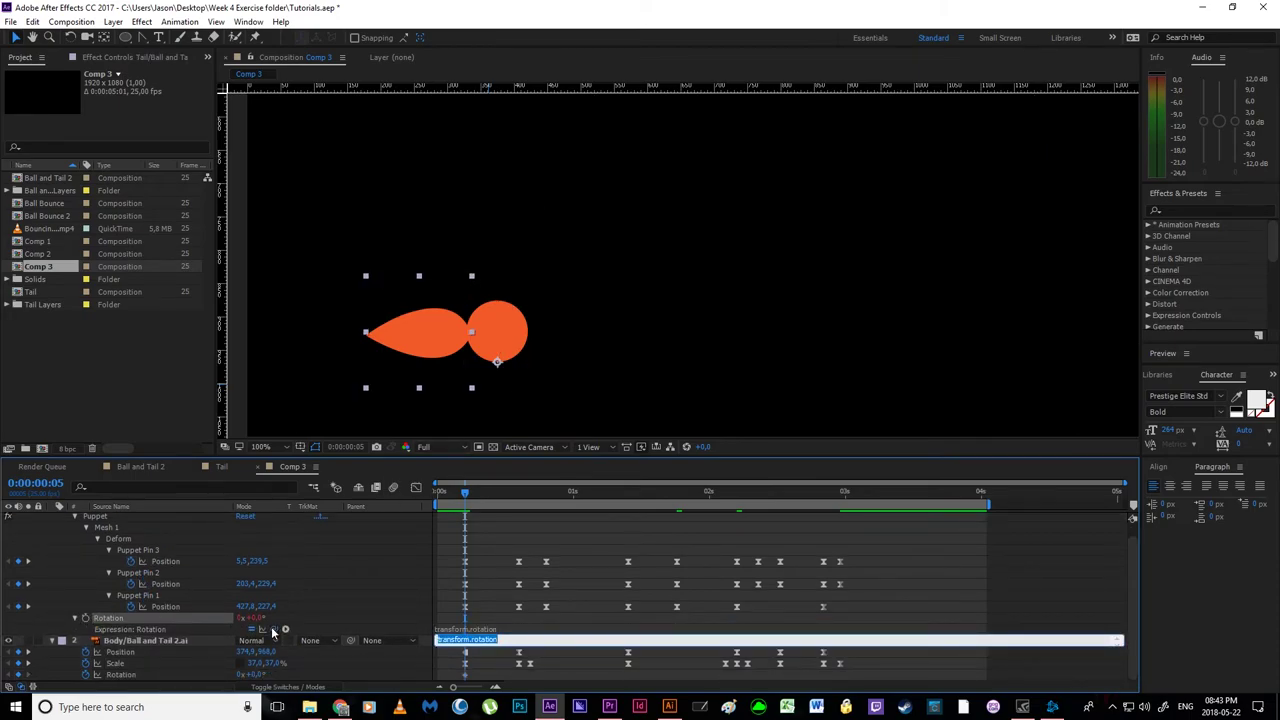
left_click_drag(272, 632, 128, 678)
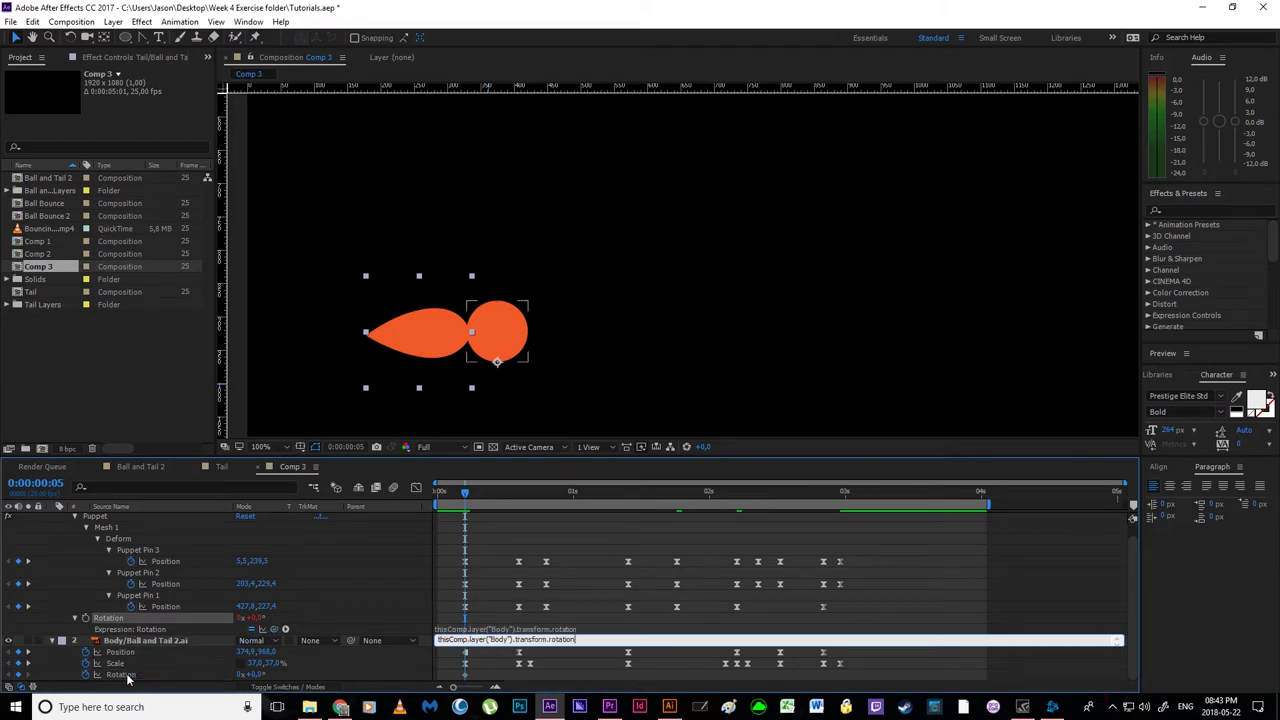
left_click(480, 567)
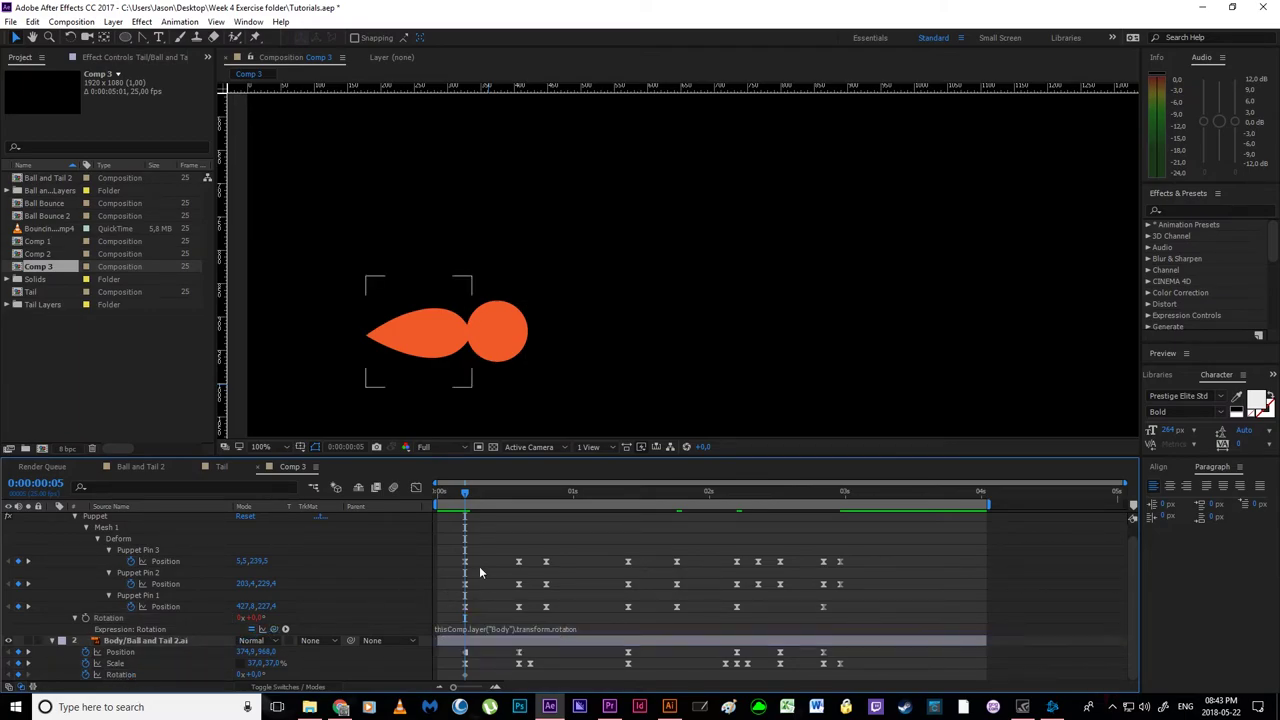
- Test the rotation link by changing the Body layer's Rotation, and undo the change
left_click(255, 663)
left_click_drag(255, 676, 285, 686)
key("ctrl+z")
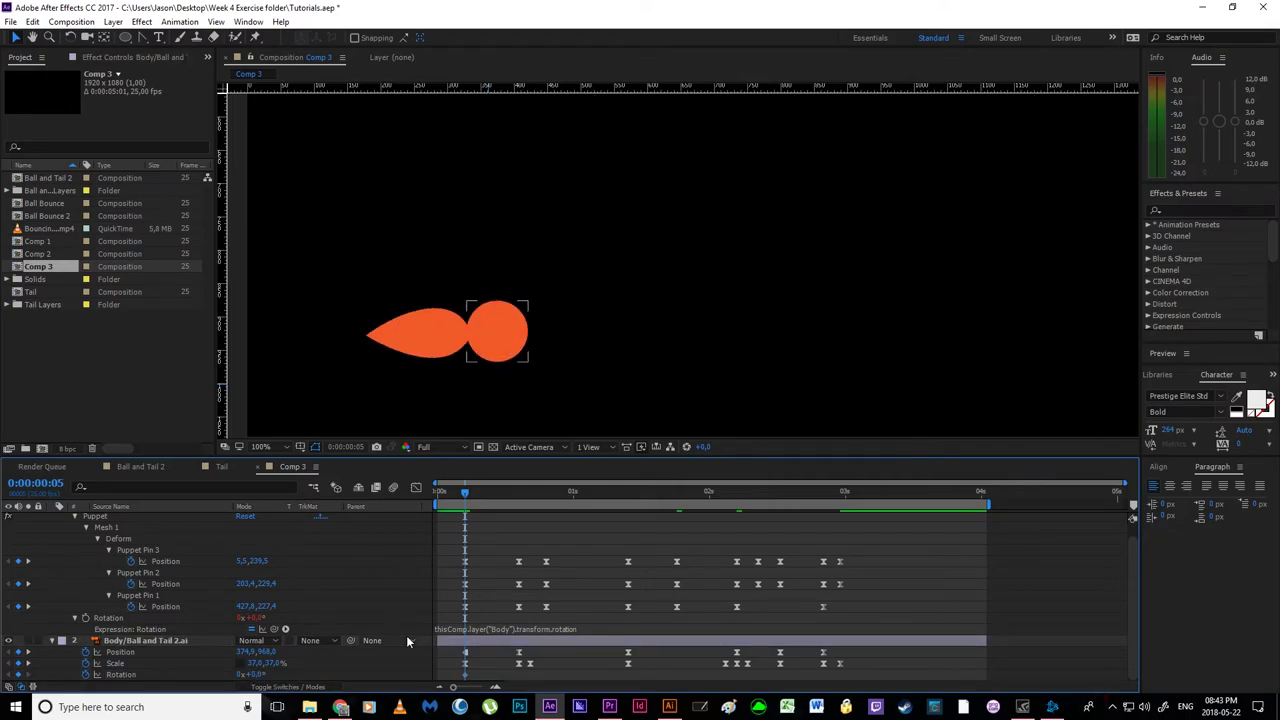
left_click(480, 600)
- Move the Body layer's first Rotation keyframe to line up with its second Position keyframe, just before 0:00:00:17
scroll(459, 341, "down", 1)
left_click_drag(523, 311, 437, 390)
left_click_drag(467, 497, 530, 516)
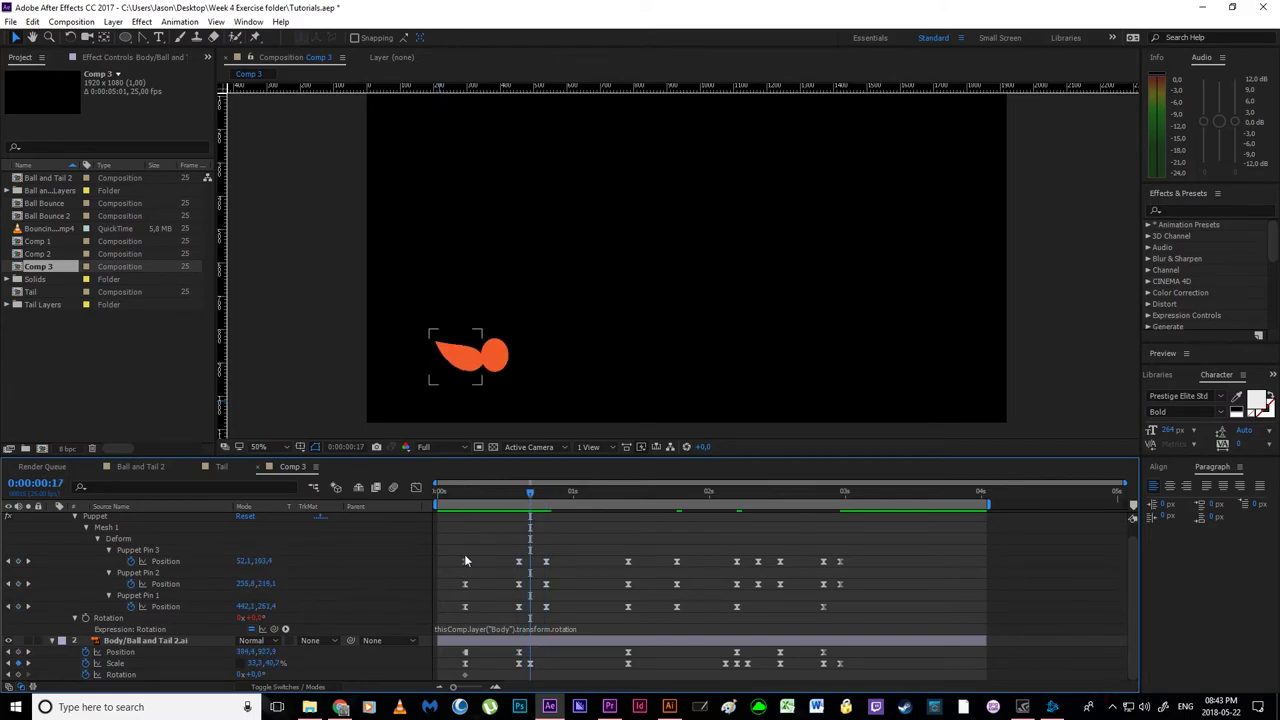
left_click(463, 677)
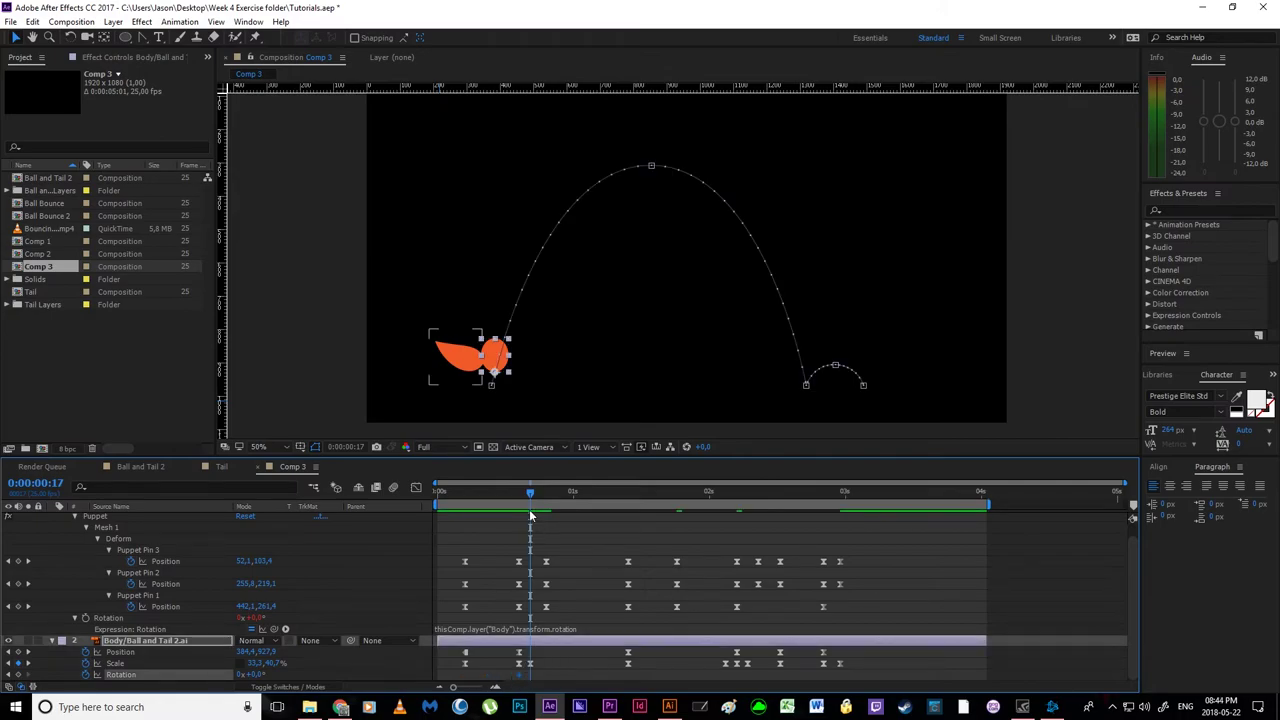
- Set the Body layer's Rotation to -15° at 0:00:00:17
left_click_drag(530, 495, 531, 495)
left_click_drag(257, 676, 244, 676)
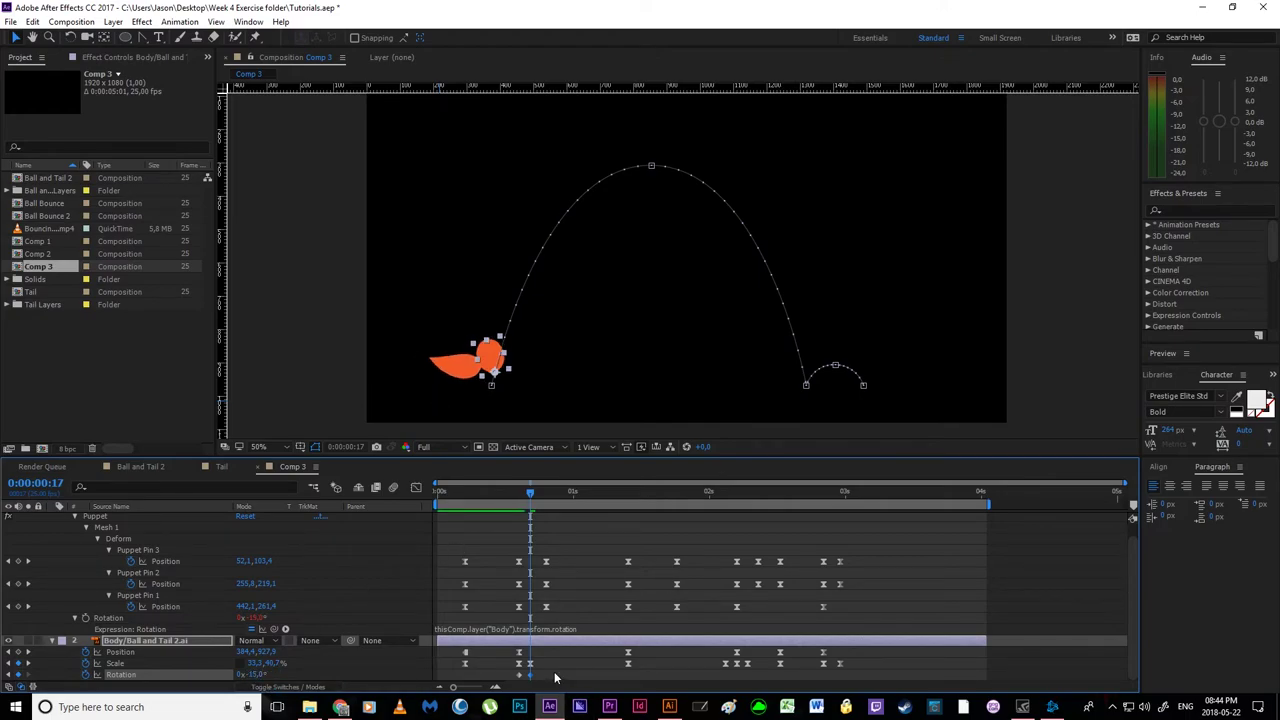
left_click(496, 412)
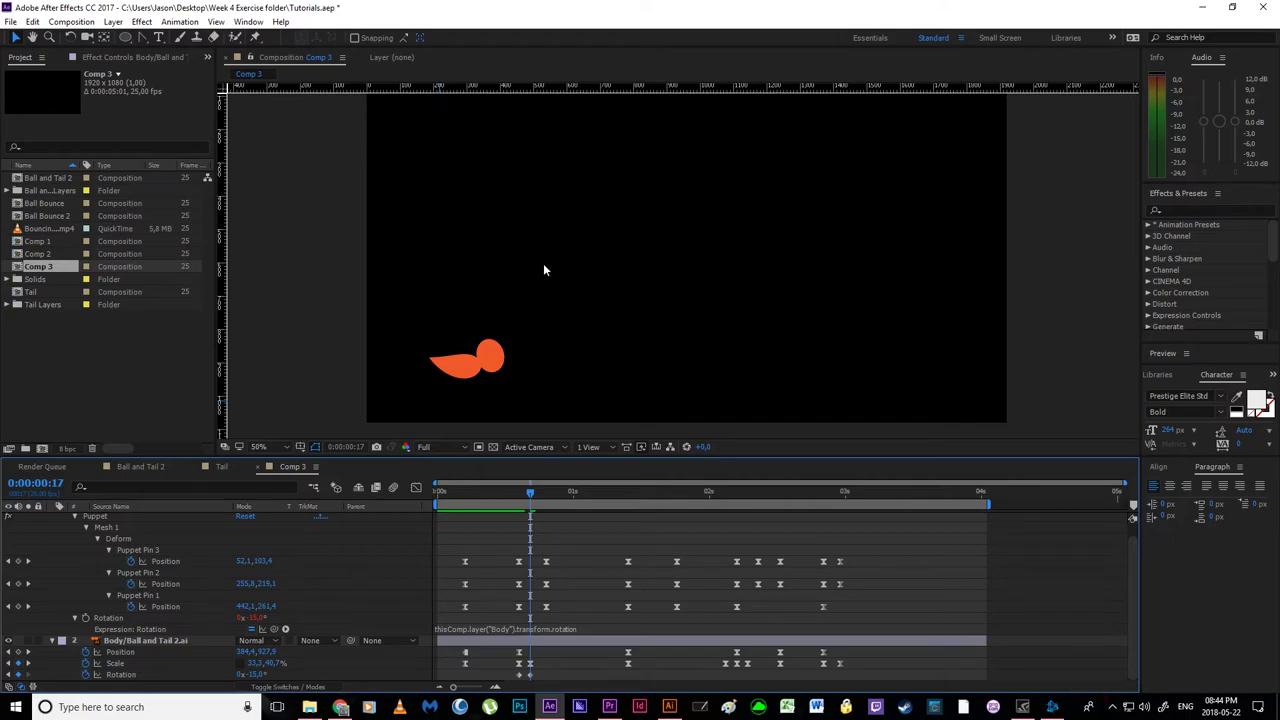
- Set the Body layer's Rotation to 0° at the top of the bounce, 0:00:01:10
left_click_drag(530, 496, 628, 560)
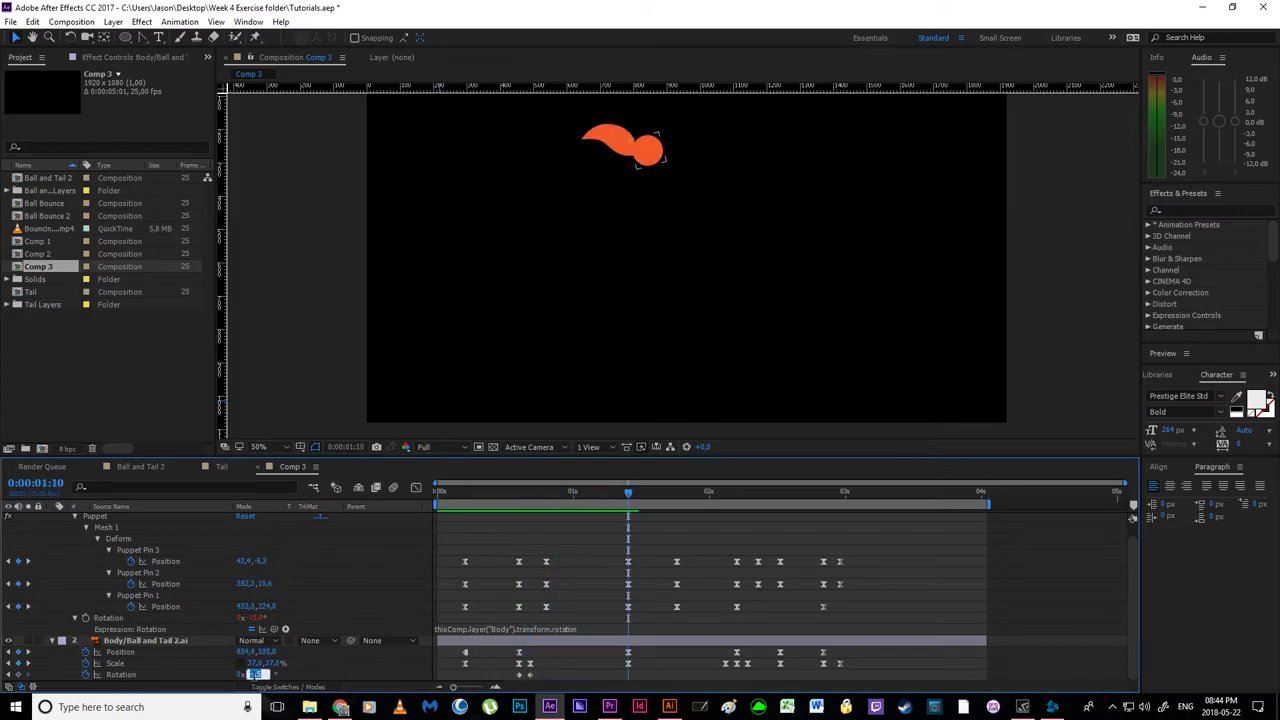
type("0")
key("Return")
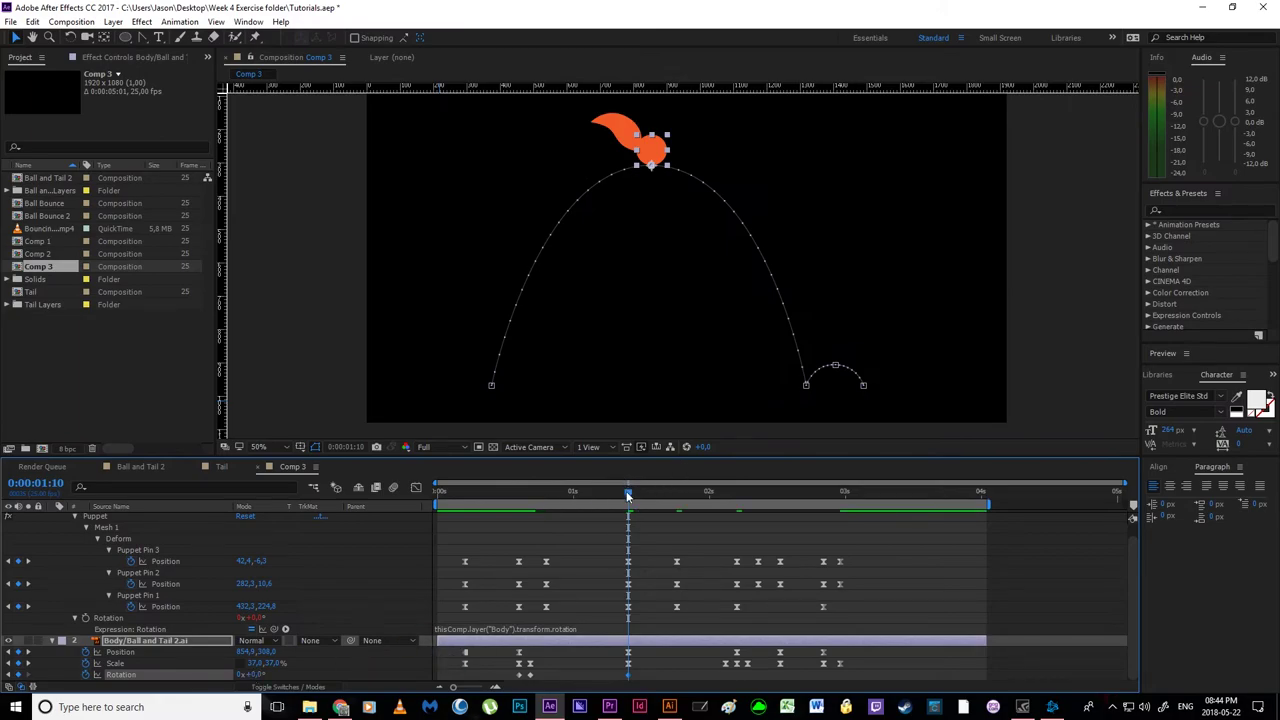
- Set the Body layer's Rotation to 15° at 0:00:02:03, just before the ball lands
left_click_drag(628, 495, 724, 574)
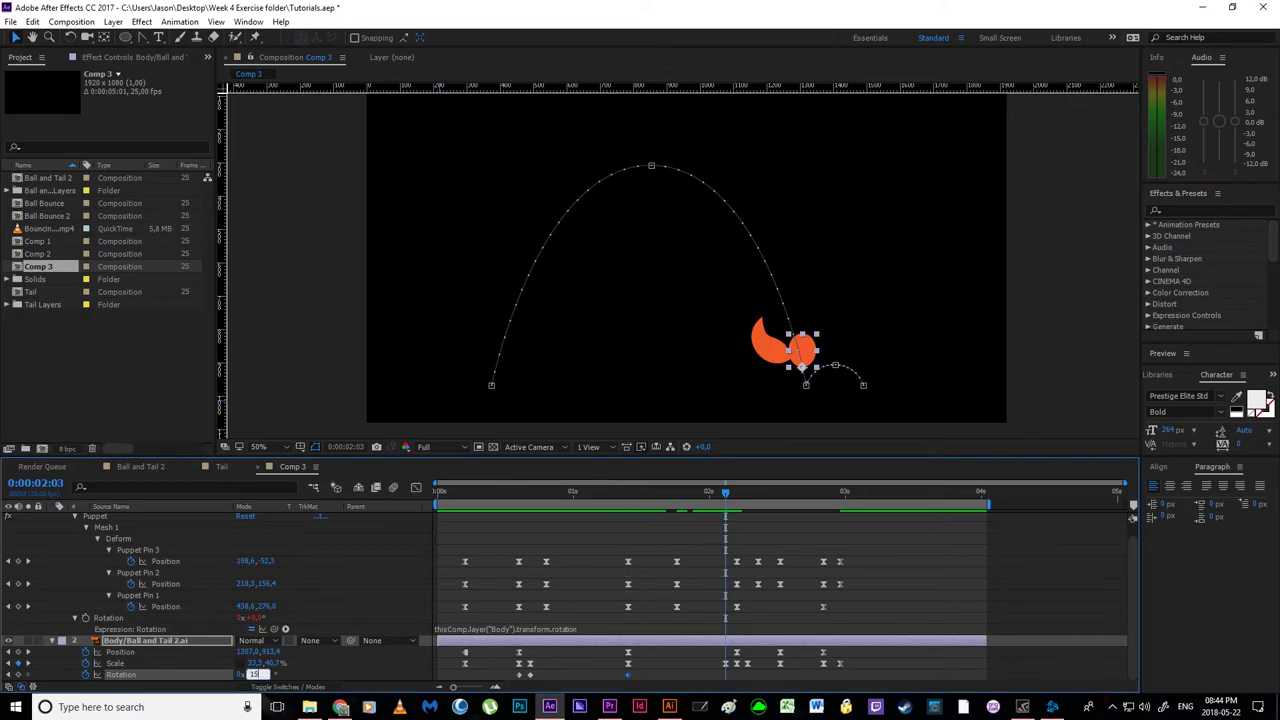
left_click(258, 674)
type("15")
key("Return")
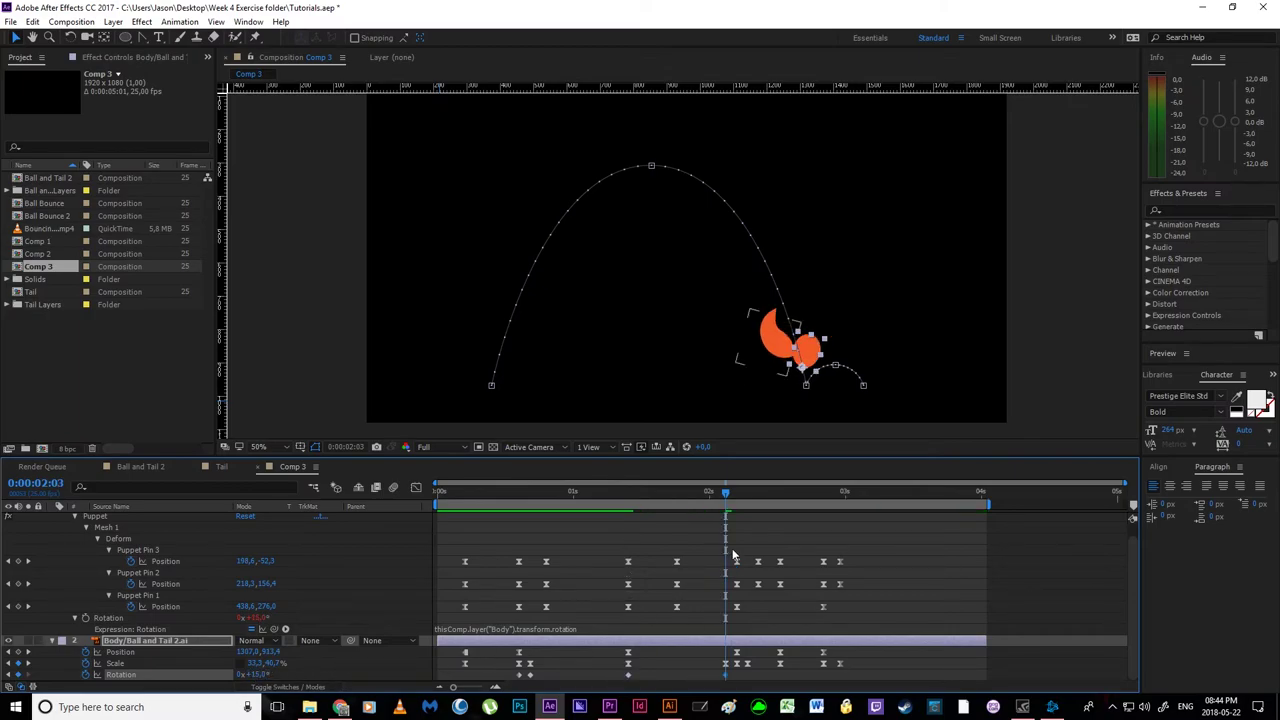
- Copy the Body layer's 0° Rotation keyframe from the top of the bounce and paste it at 0:00:02:05
left_click_drag(727, 496, 737, 495)
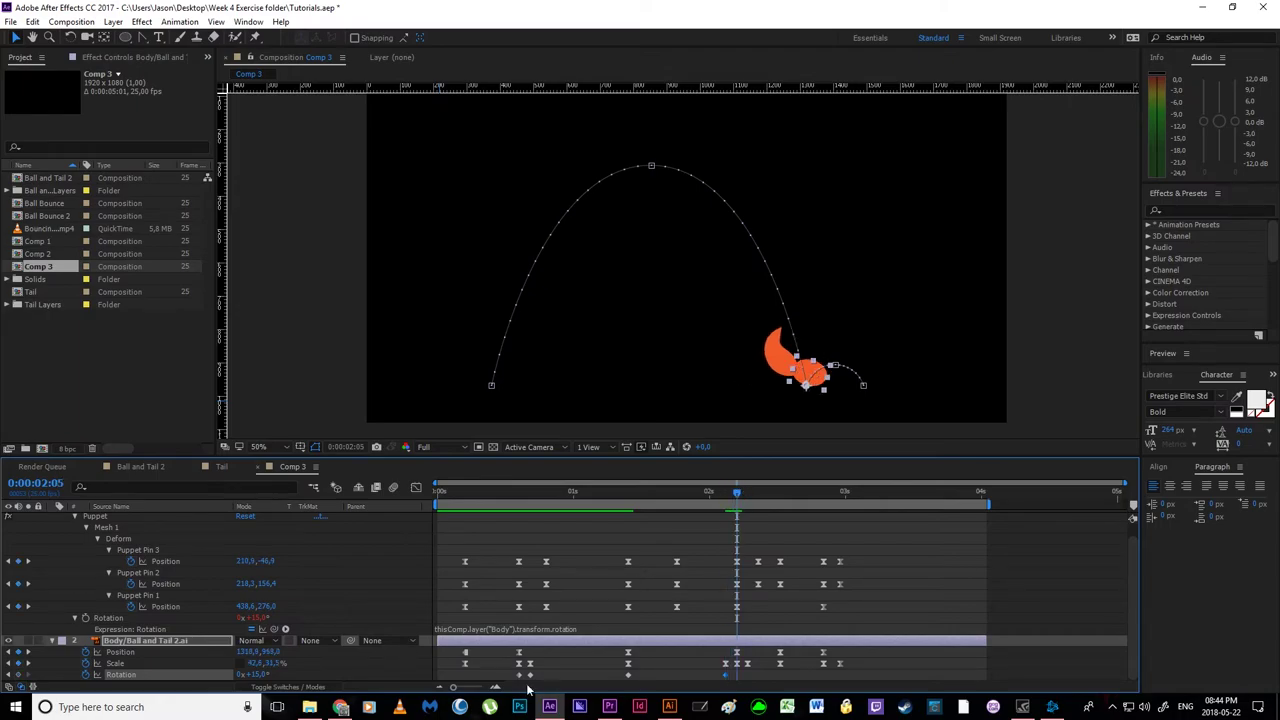
key("ctrl+c")
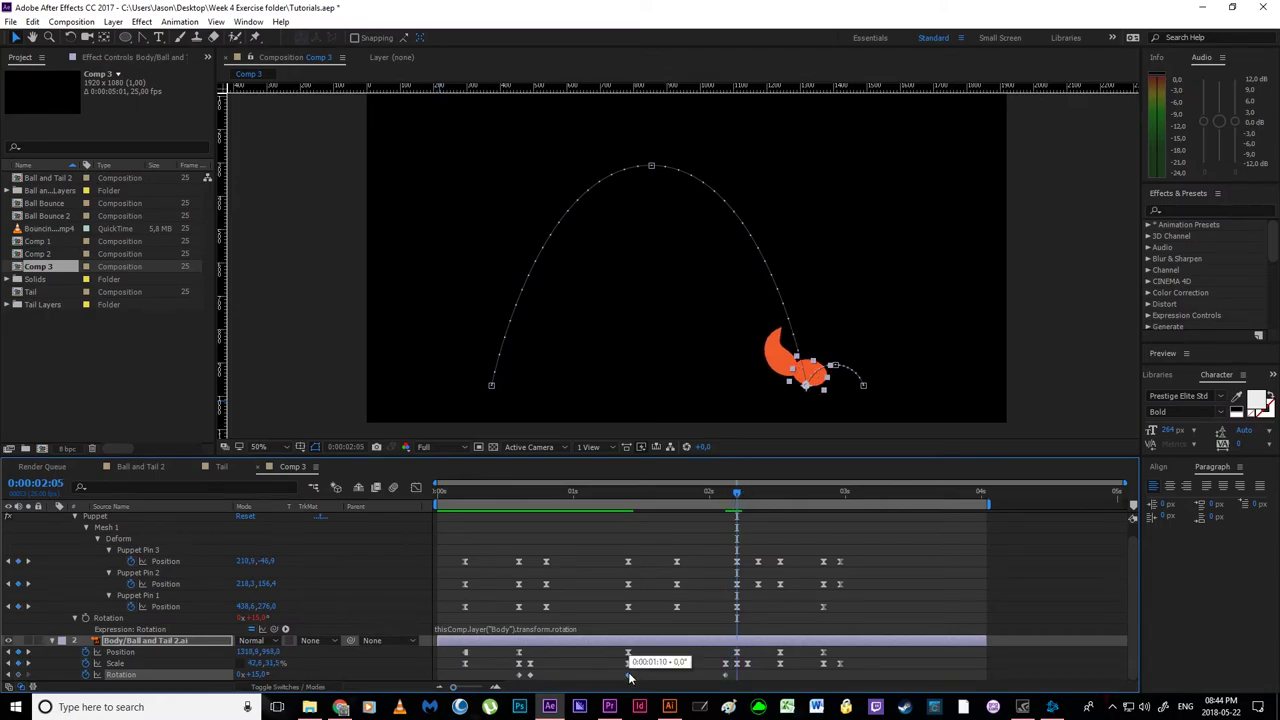
key("ctrl+v")
left_click_drag(737, 495, 530, 597)
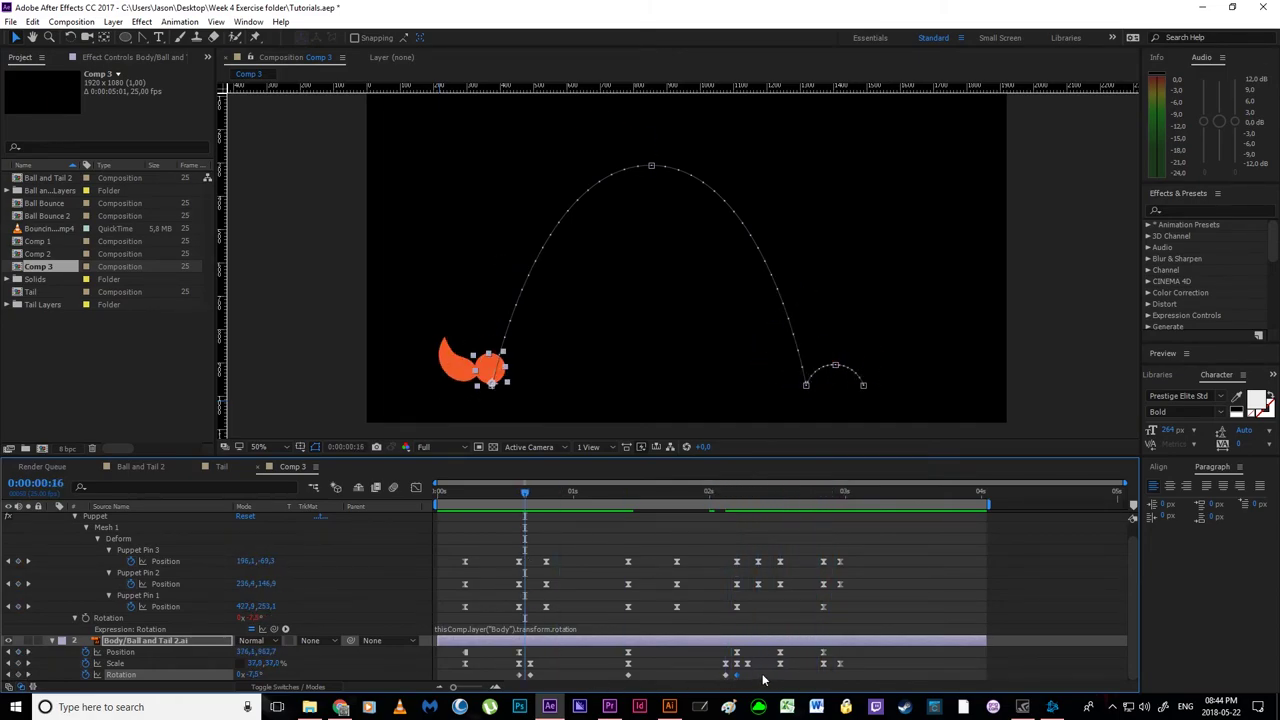
- Apply Easy Ease to all of the Body layer's Rotation keyframes
left_click_drag(762, 675, 502, 684)
key("F9")
left_click(550, 676)
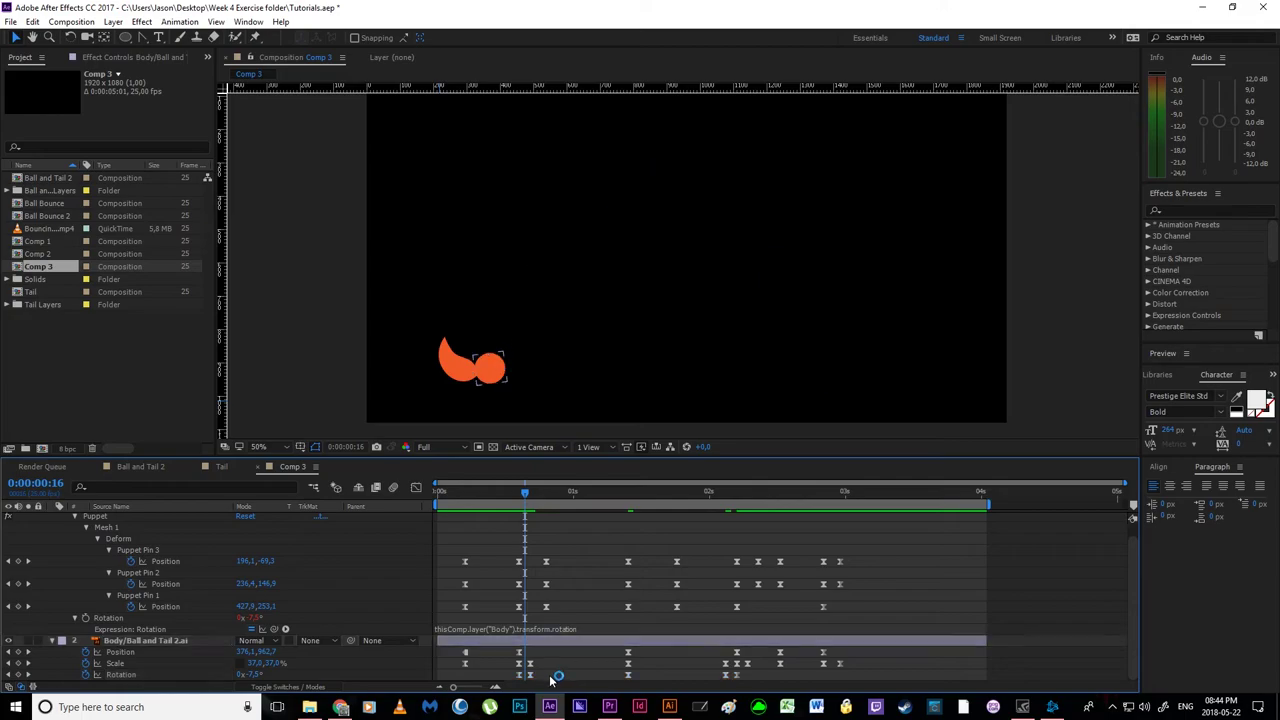
- Show the Body layer's Rotation speed graph and lengthen the incoming ease handle of the 0:00:01:10 keyframe
left_click_drag(522, 492, 529, 629)
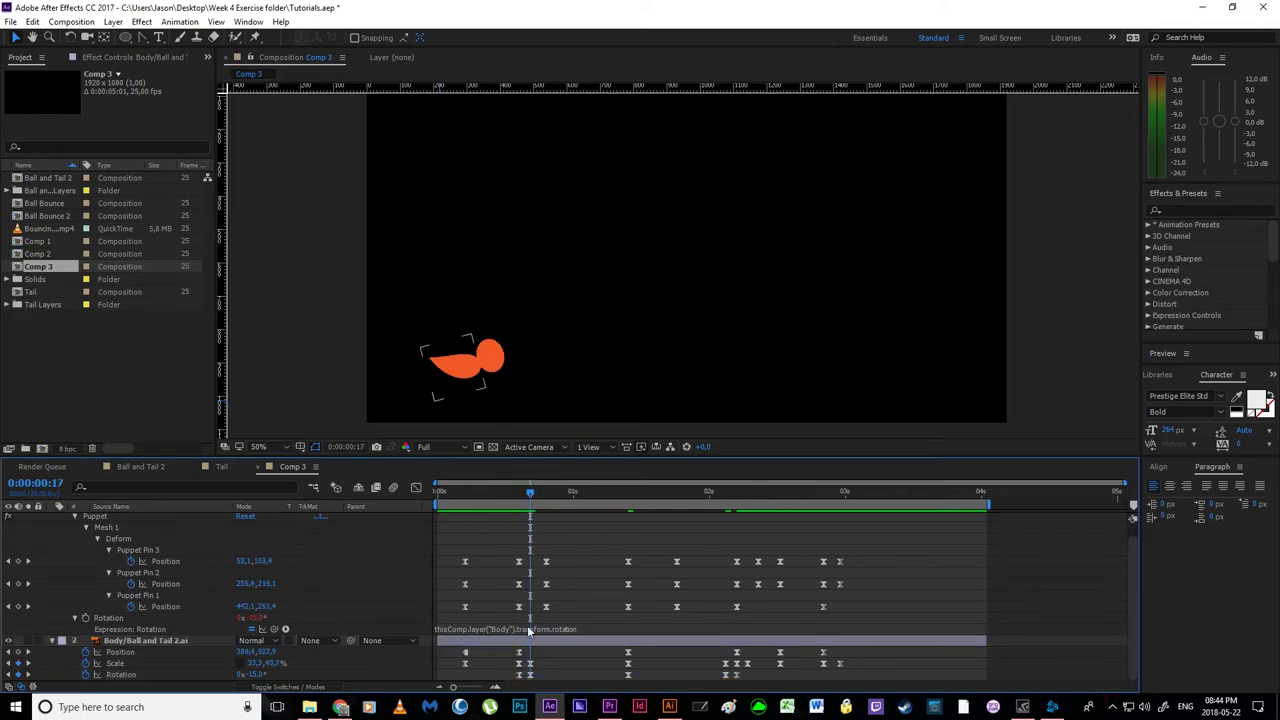
left_click(417, 488)
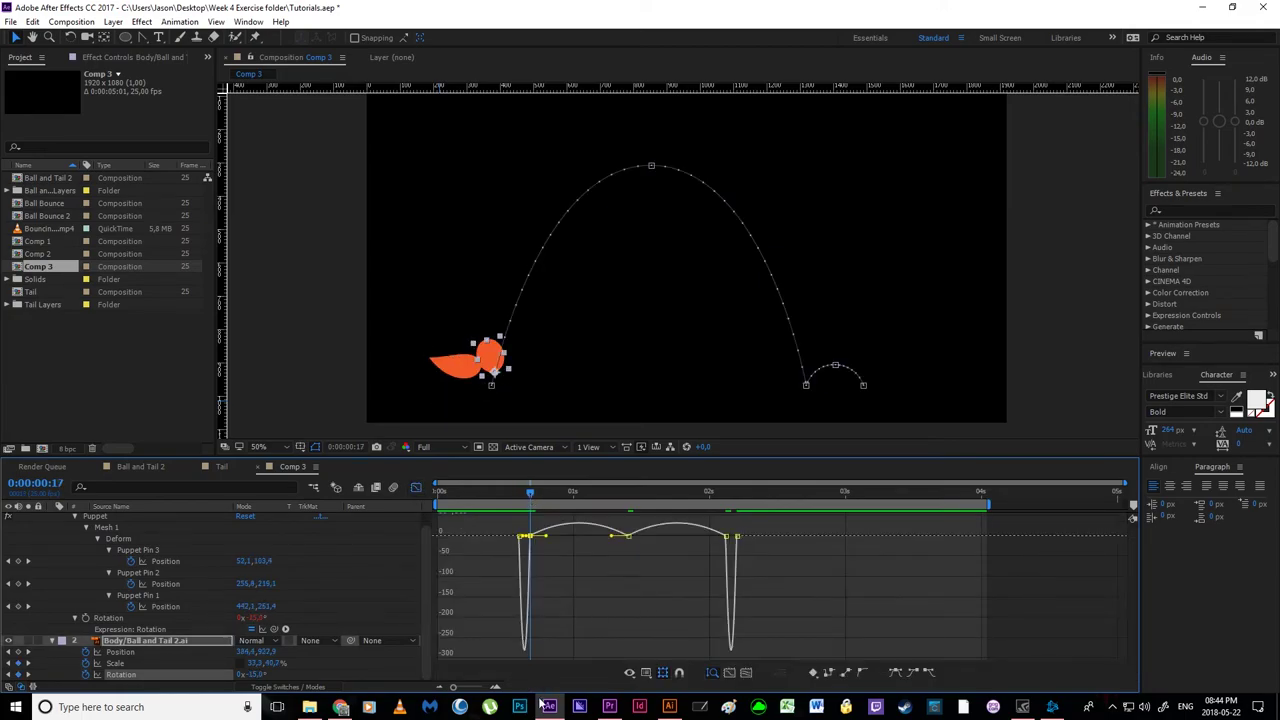
left_click(496, 687)
left_click(496, 687)
key("space")
left_click_drag(619, 589, 573, 588)
left_click_drag(482, 492, 515, 537)
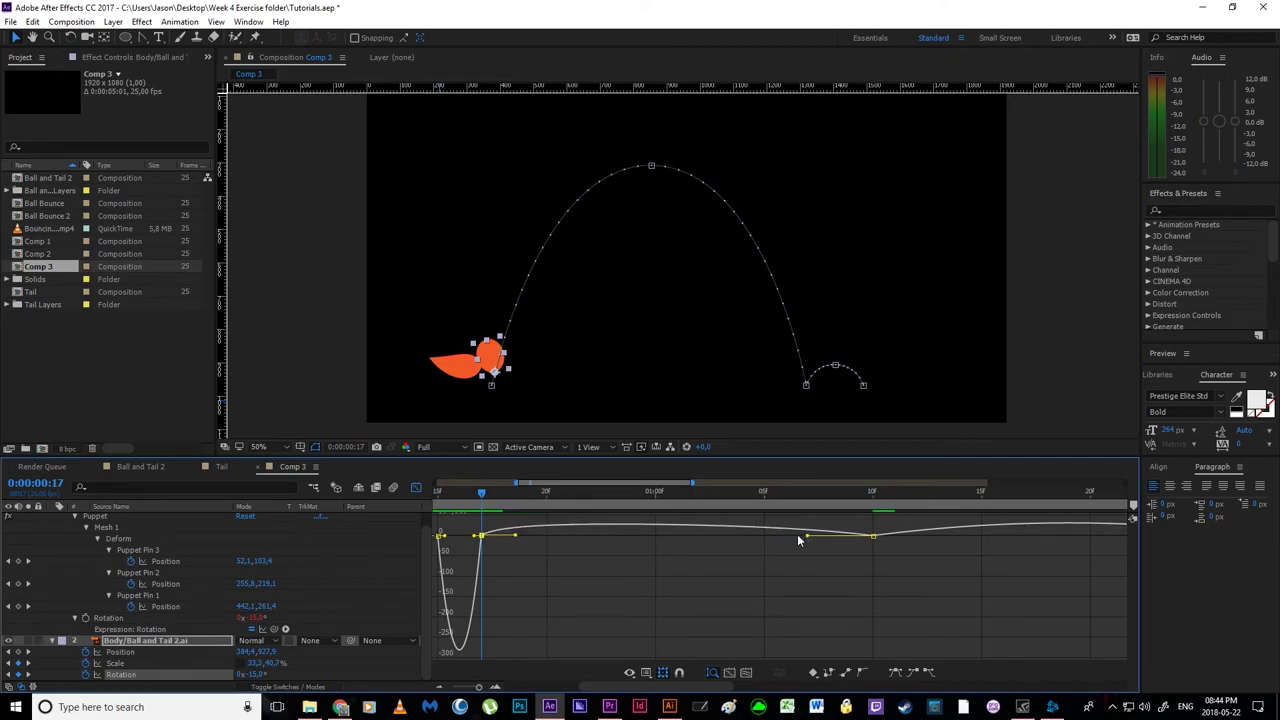
left_click_drag(806, 537, 576, 539)
left_click_drag(765, 586, 538, 548)
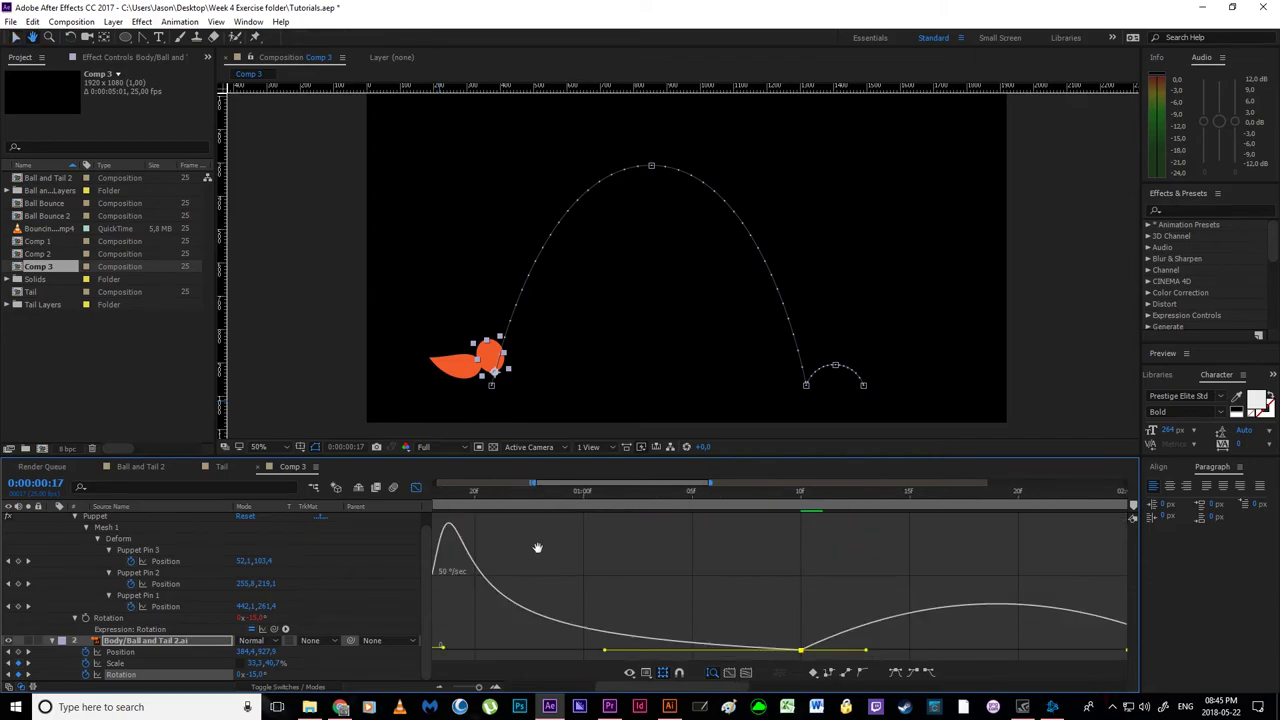
left_click_drag(459, 520, 838, 555)
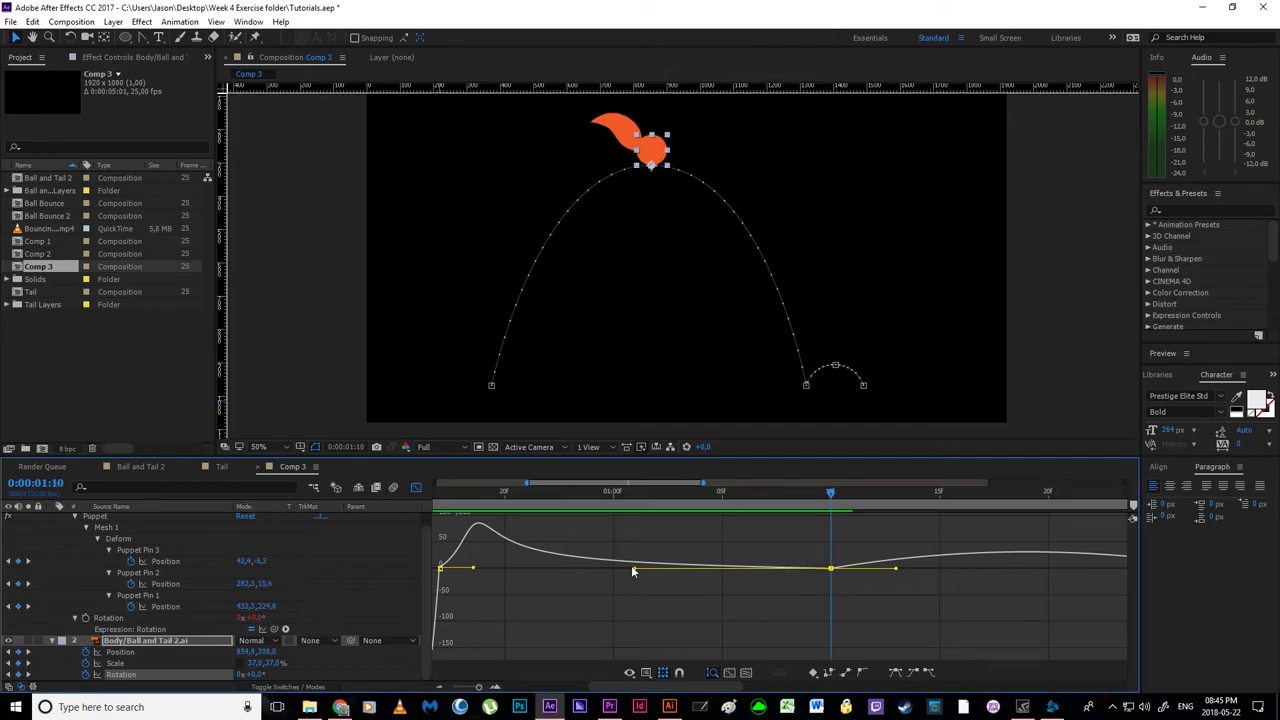
- Balance the Rotation ease handles between 0:00:00:17 and 0:00:01:10 so the speed curve peaks about midway
left_click_drag(632, 569, 679, 570)
left_click_drag(474, 553, 595, 551)
left_click(459, 497)
left_click_drag(459, 497, 832, 562)
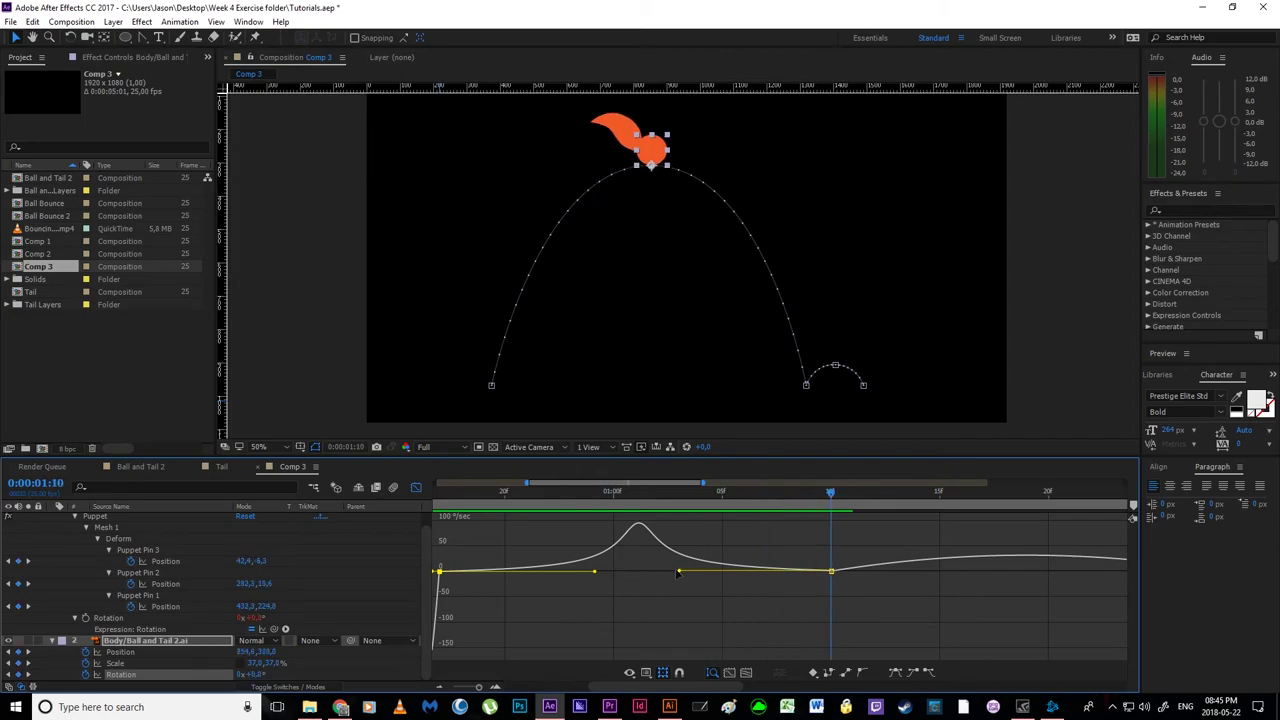
left_click_drag(678, 572, 694, 571)
left_click(662, 580)
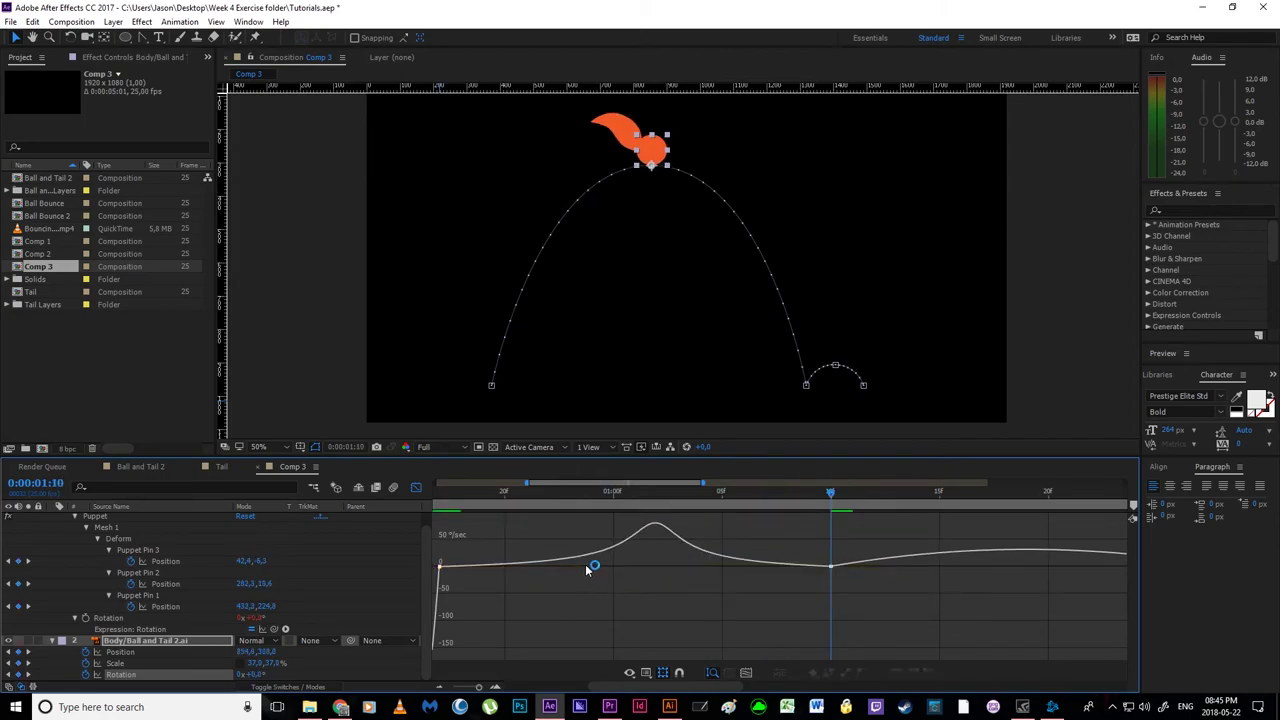
- Lengthen the Rotation ease handles between 0:00:01:10 and 0:00:02:03, extending the landing keyframe's incoming handle the furthest
left_click_drag(852, 589, 636, 590)
left_click(614, 551)
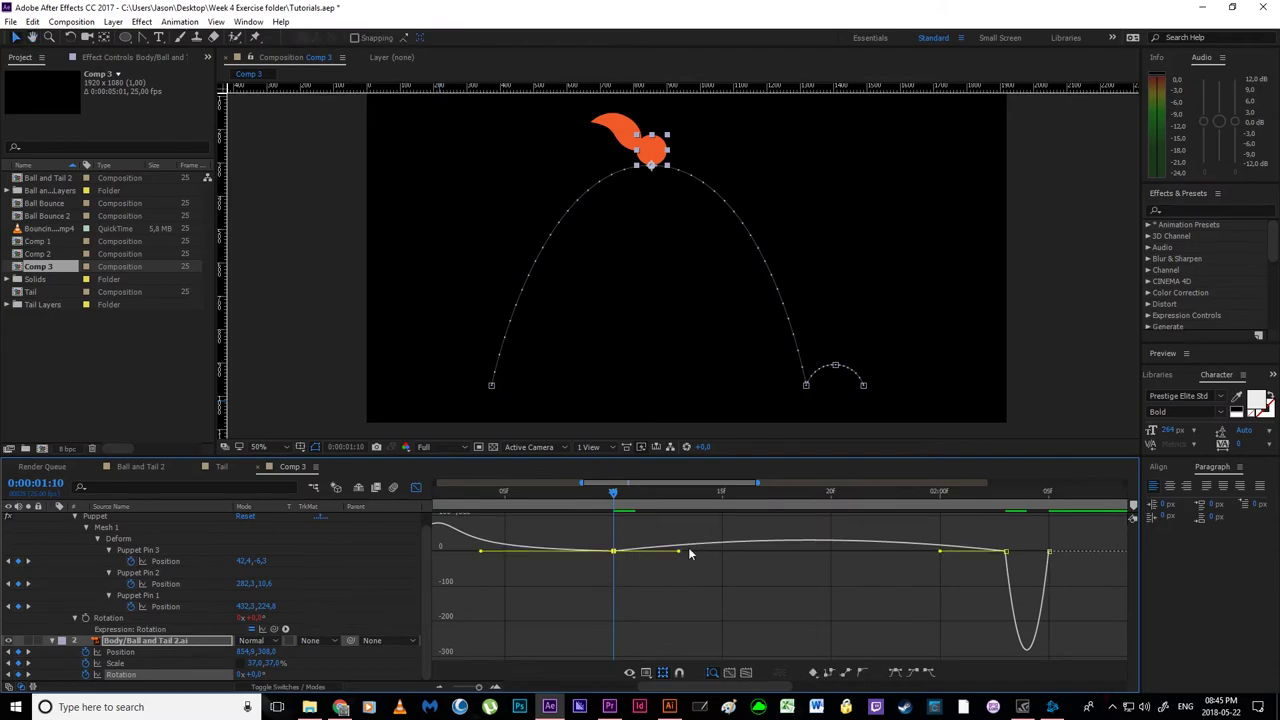
left_click_drag(679, 553, 722, 551)
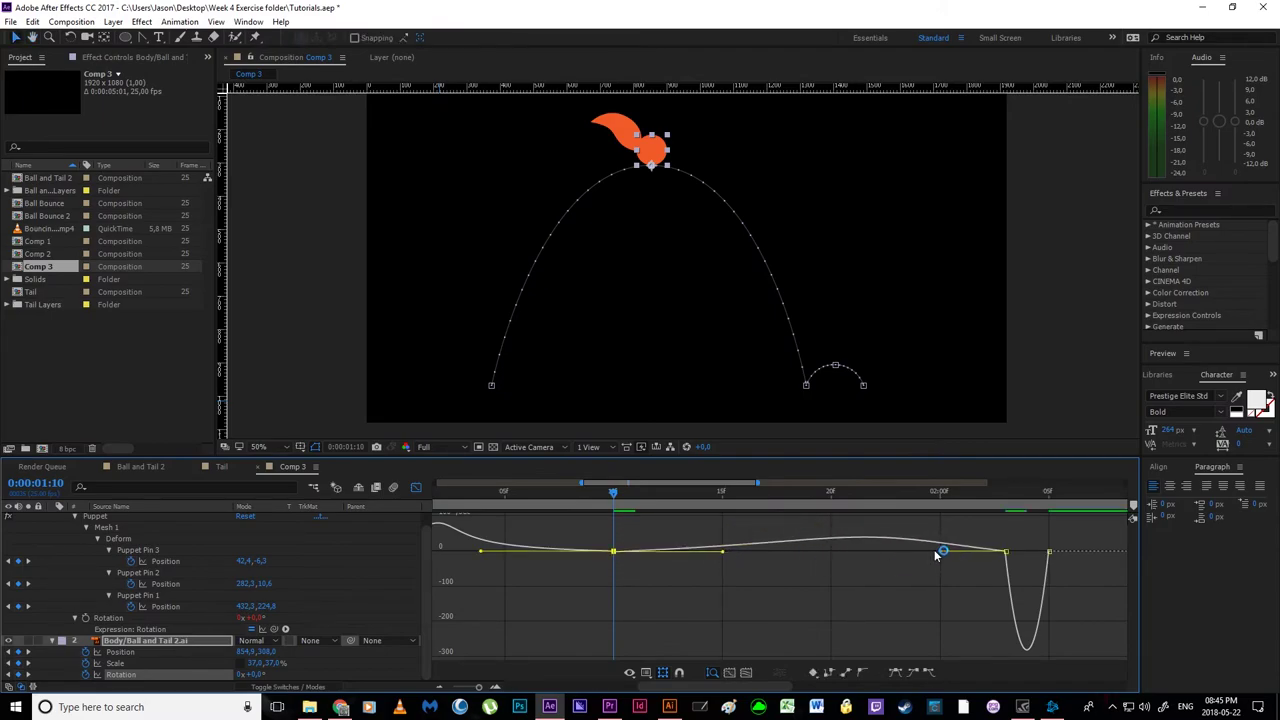
left_click_drag(939, 553, 831, 549)
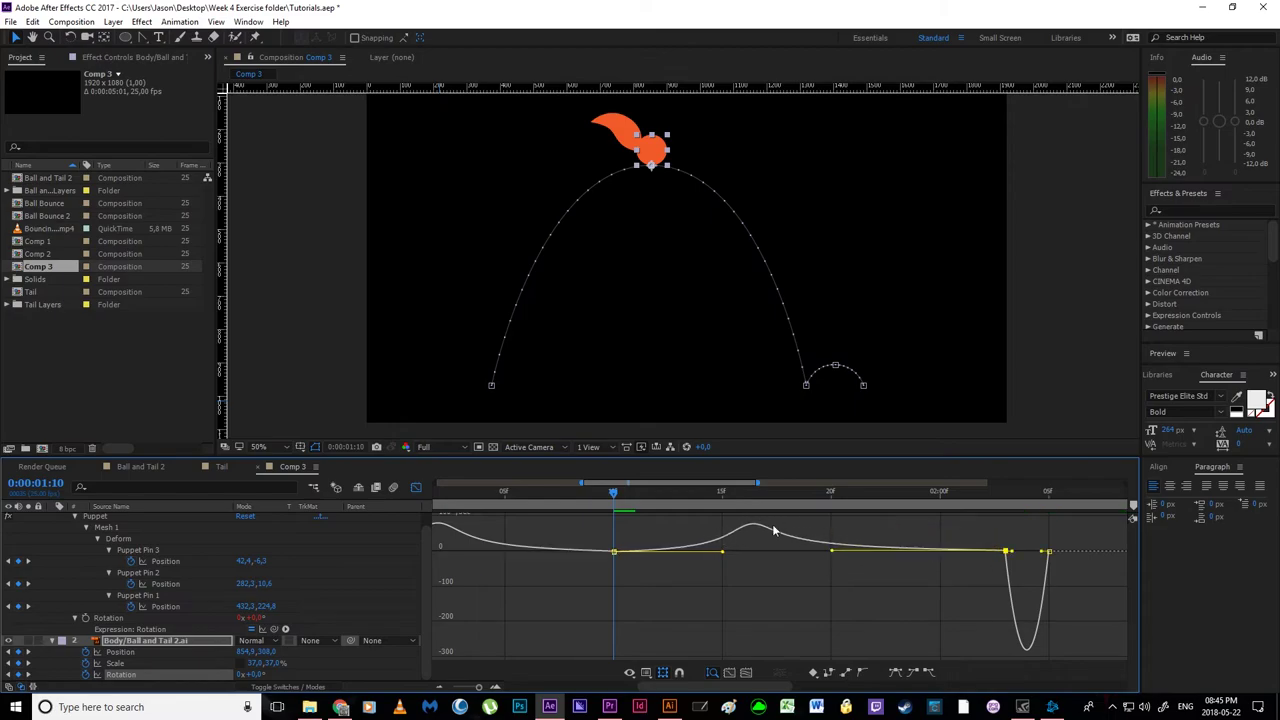
left_click_drag(613, 489, 937, 550)
- Refine the Rotation easing between the top of the bounce and the landing, then return to the keyframe view
left_click_drag(723, 552, 854, 551)
left_click_drag(852, 496, 1011, 540)
left_click_drag(809, 552, 644, 556)
left_click_drag(940, 555, 827, 553)
left_click_drag(618, 500, 488, 540)
left_click(416, 487)
left_click(505, 539)
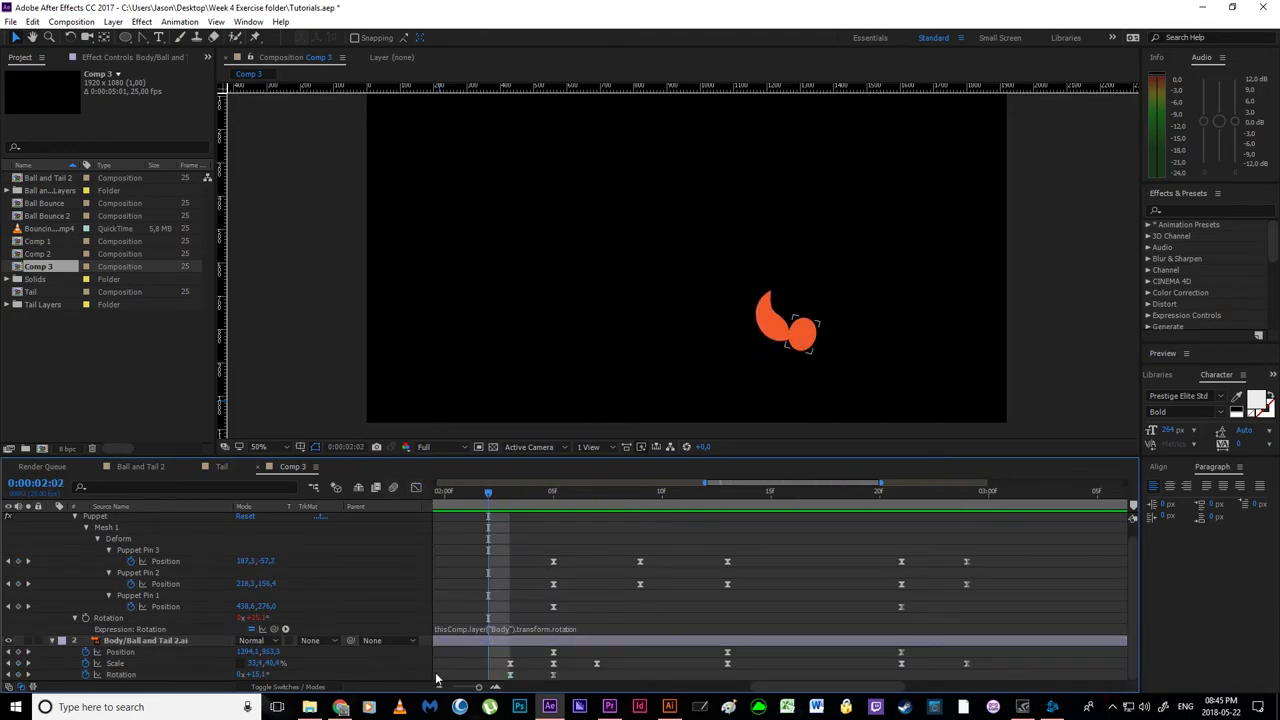
- End the work area at 0:00:03:05 and preview the bouncing animation
left_click_drag(479, 687, 462, 687)
left_click_drag(464, 491, 234, 494)
left_click_drag(462, 687, 432, 688)
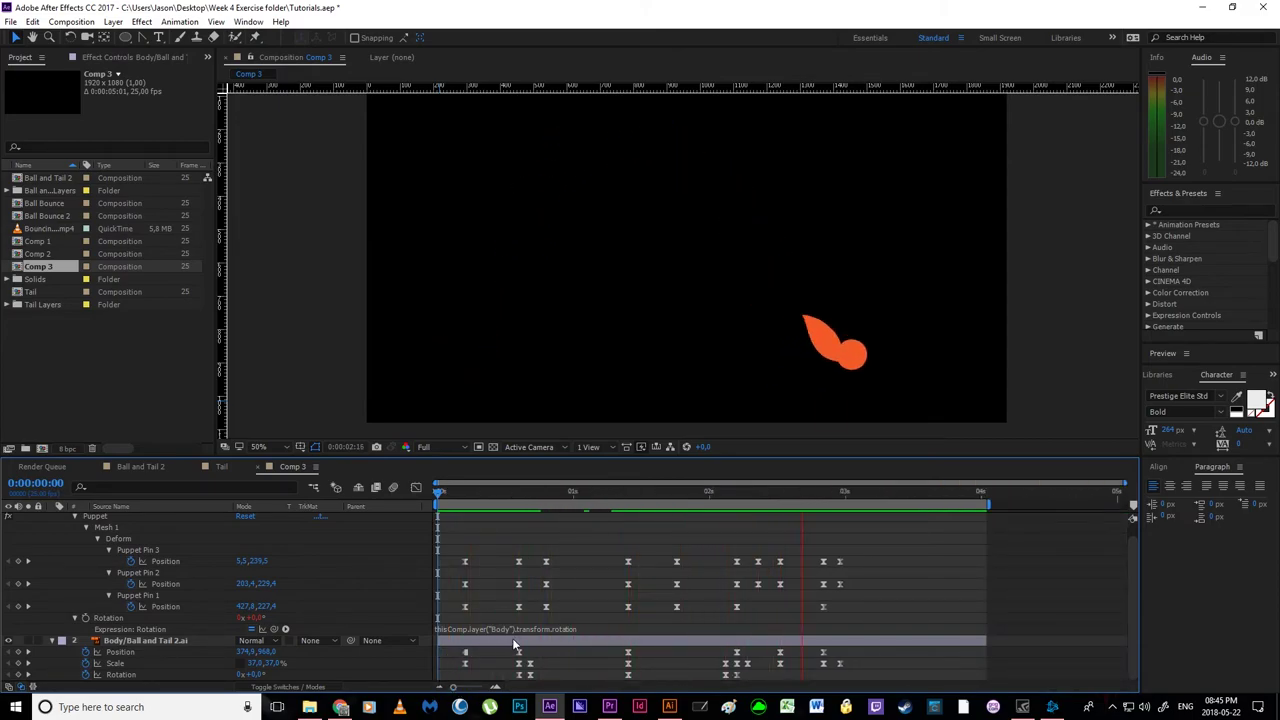
left_click_drag(653, 501, 873, 506)
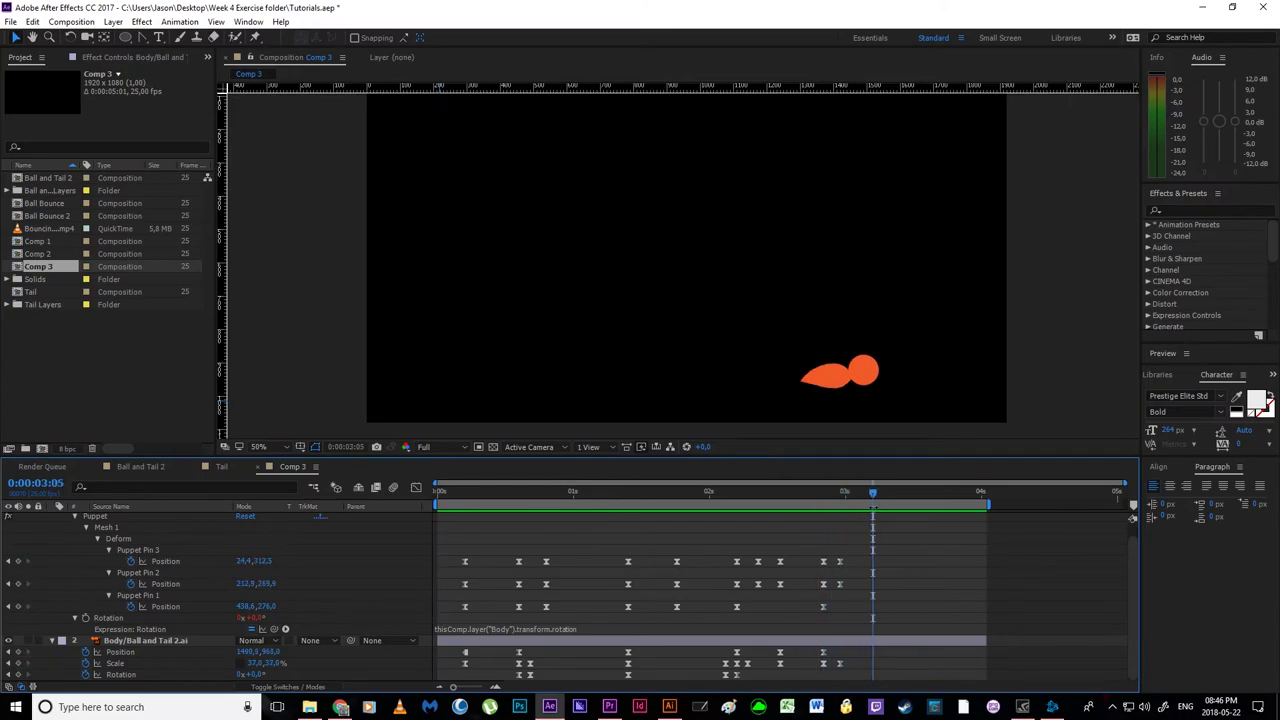
key("n")
key("space")
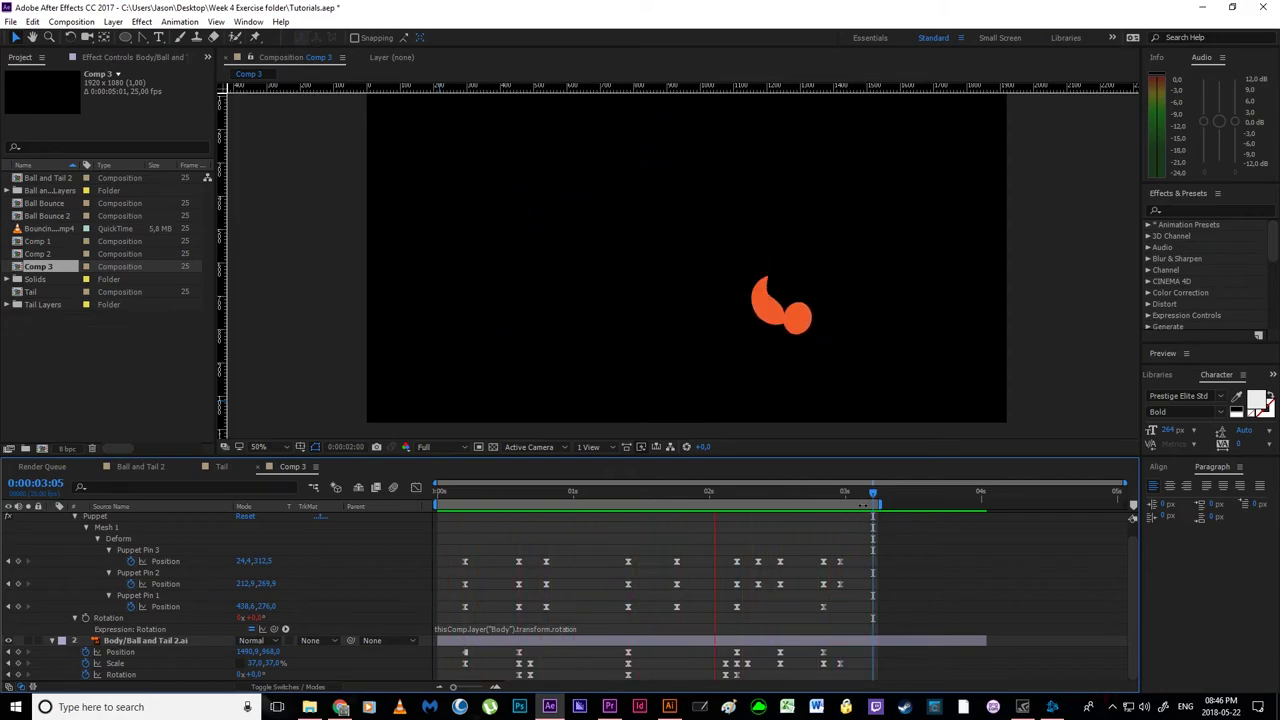
- At 0:00:02:09, move Puppet Pins 2 and 3 so the tail arches away from the ball with its tip pointing down
mouse_move(754, 497)
left_mouse_down()
mouse_move(694, 500)
mouse_move(768, 502)
mouse_move(743, 506)
mouse_move(757, 511)
left_mouse_up()
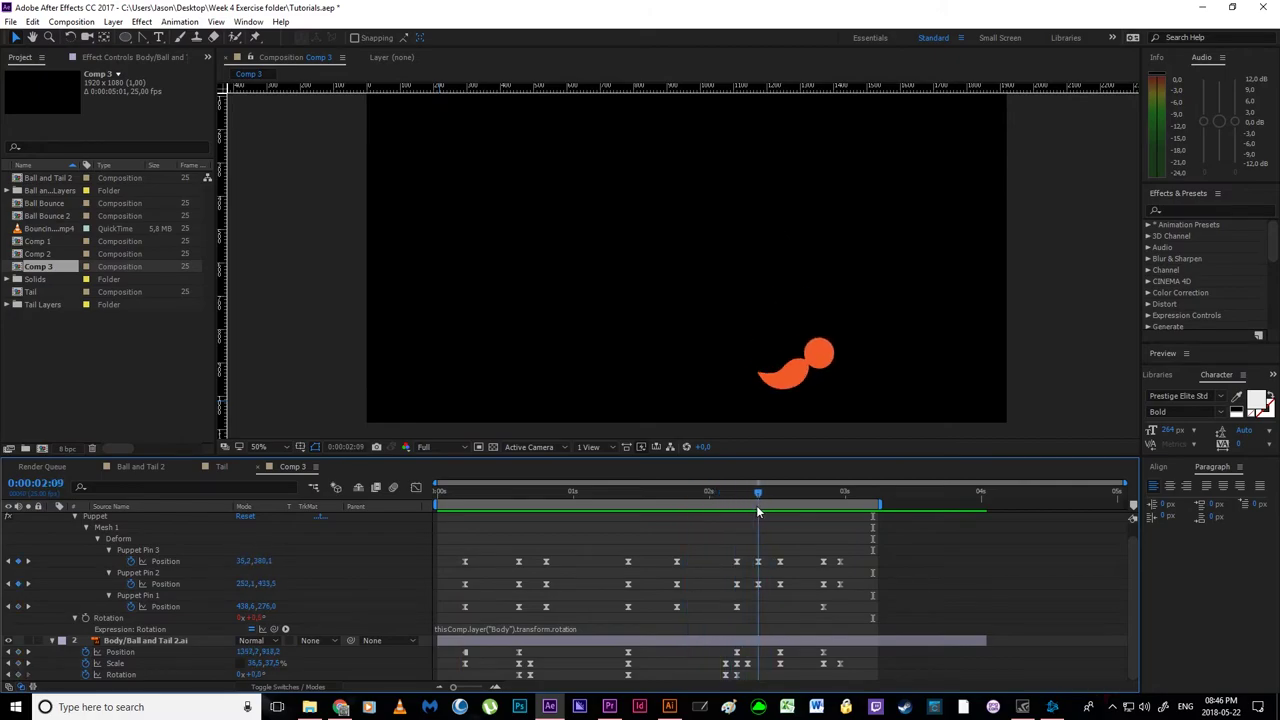
scroll(794, 424, "up", 1)
key("space")
left_click_drag(828, 419, 684, 233)
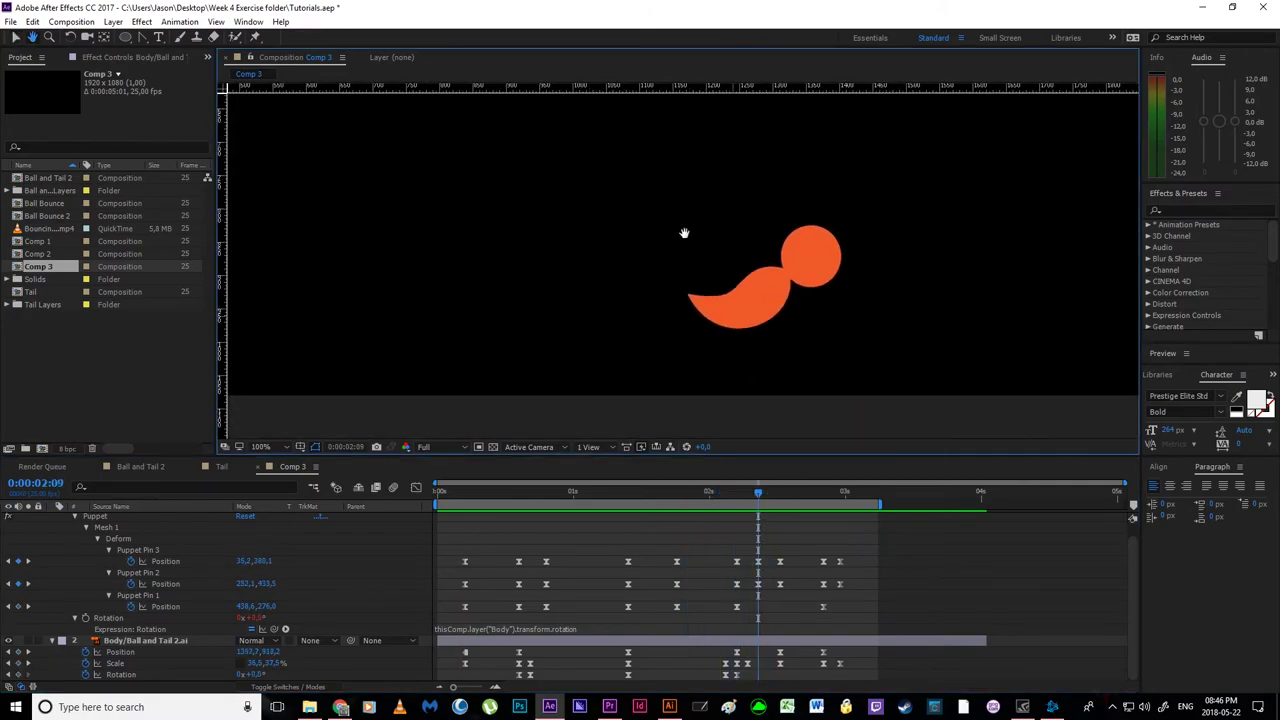
left_click_drag(732, 322, 669, 303)
left_click(681, 296)
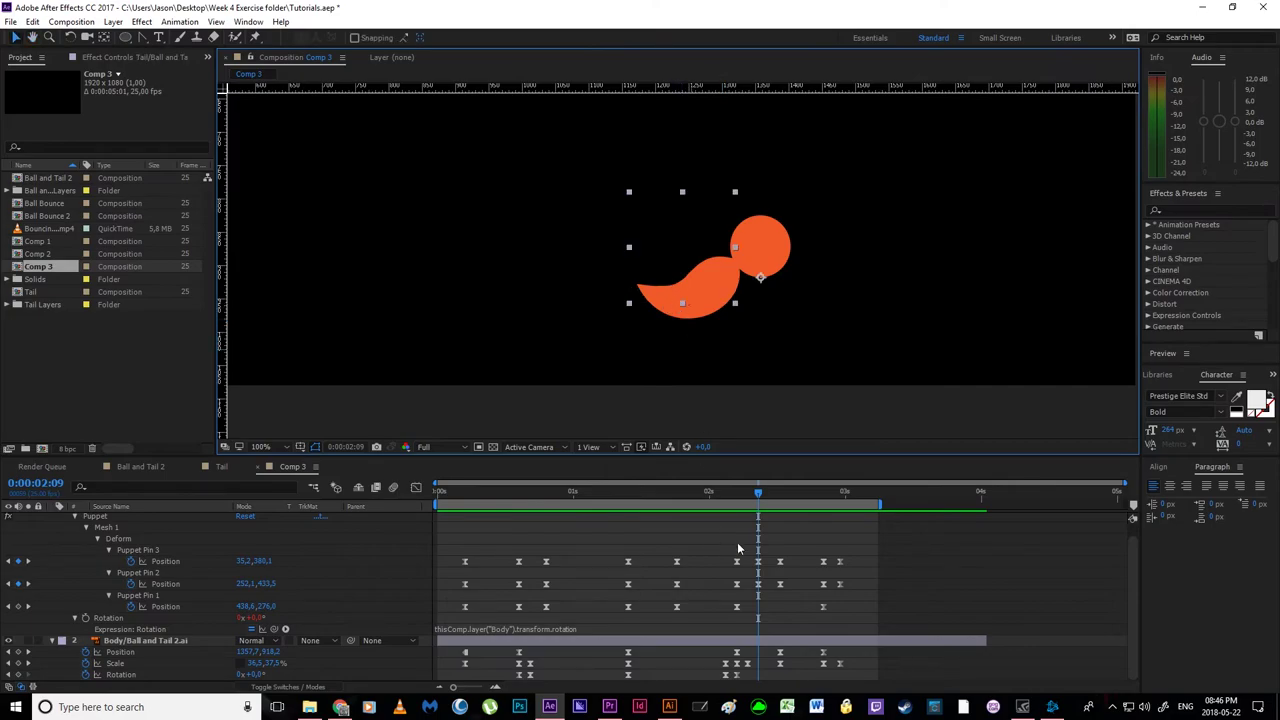
left_click(757, 563)
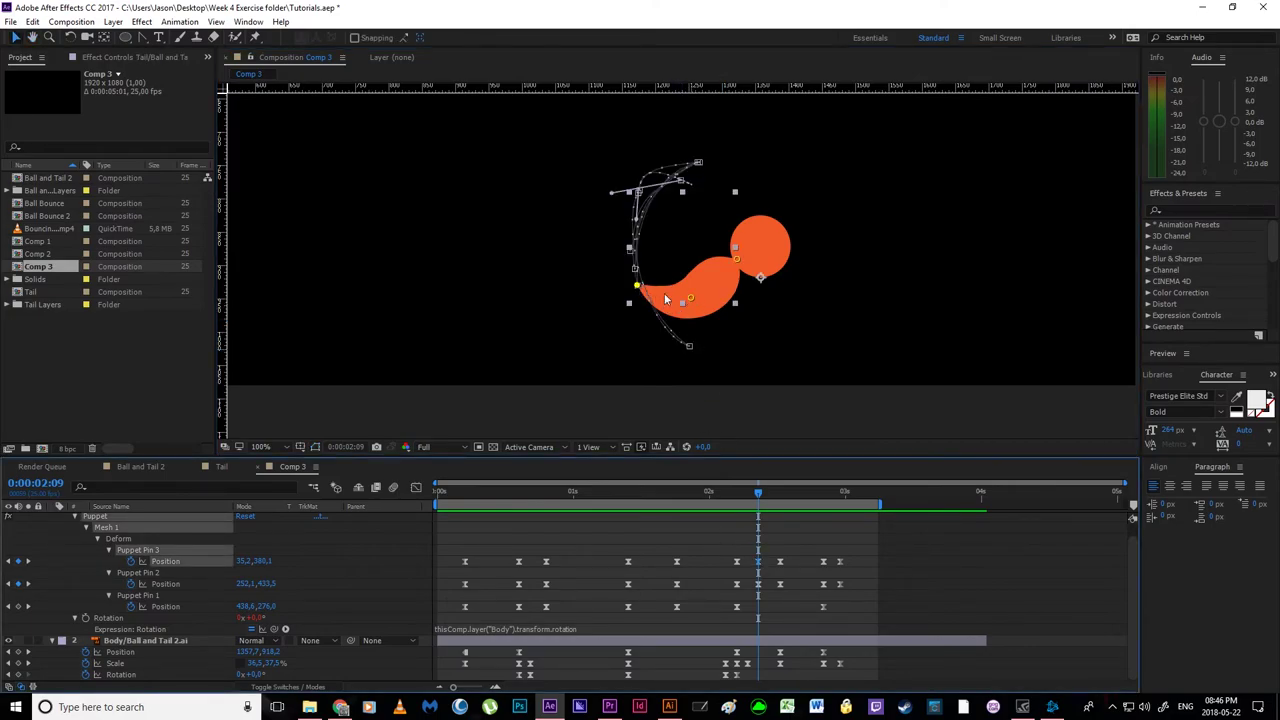
left_click_drag(692, 299, 663, 344)
left_click_drag(689, 349, 668, 345)
left_click_drag(687, 291, 670, 287)
left_click_drag(624, 199, 543, 327)
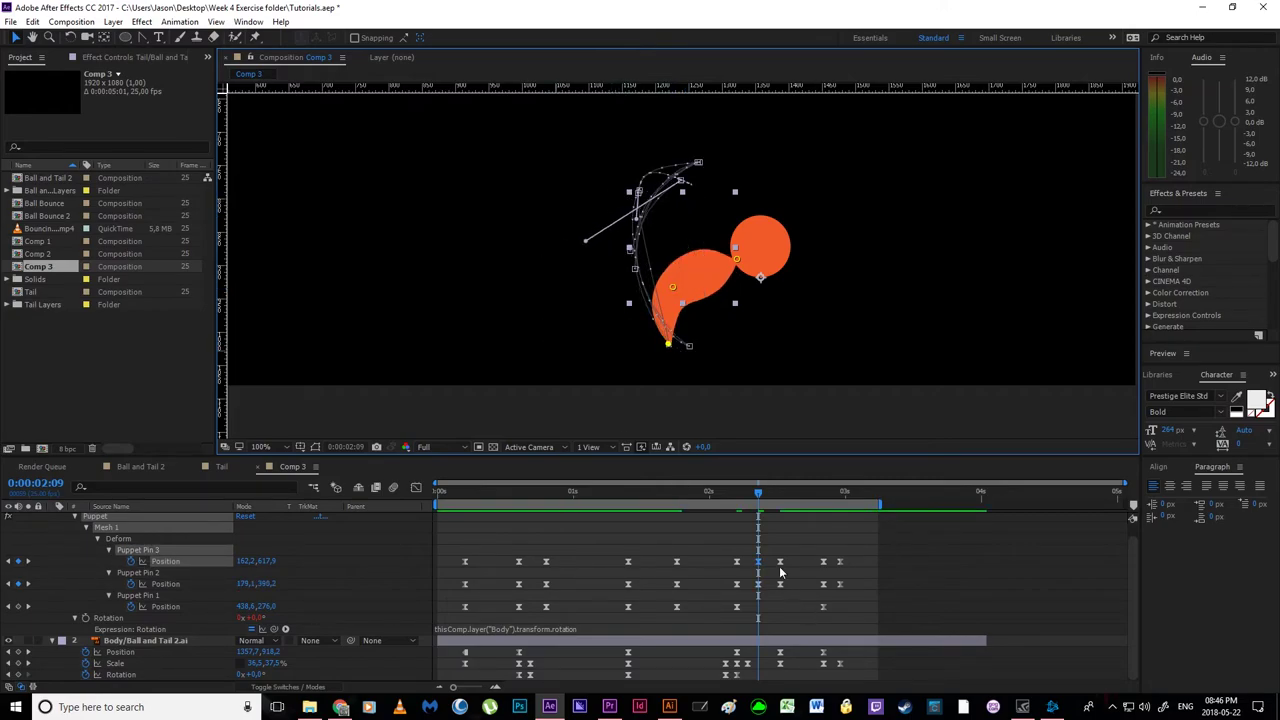
- Refine the tail pose at 0:00:02:09 by raising the tip pin slightly and moving Puppet Pin 2 closer to the ball
left_click(719, 528)
left_click_drag(731, 492, 760, 512)
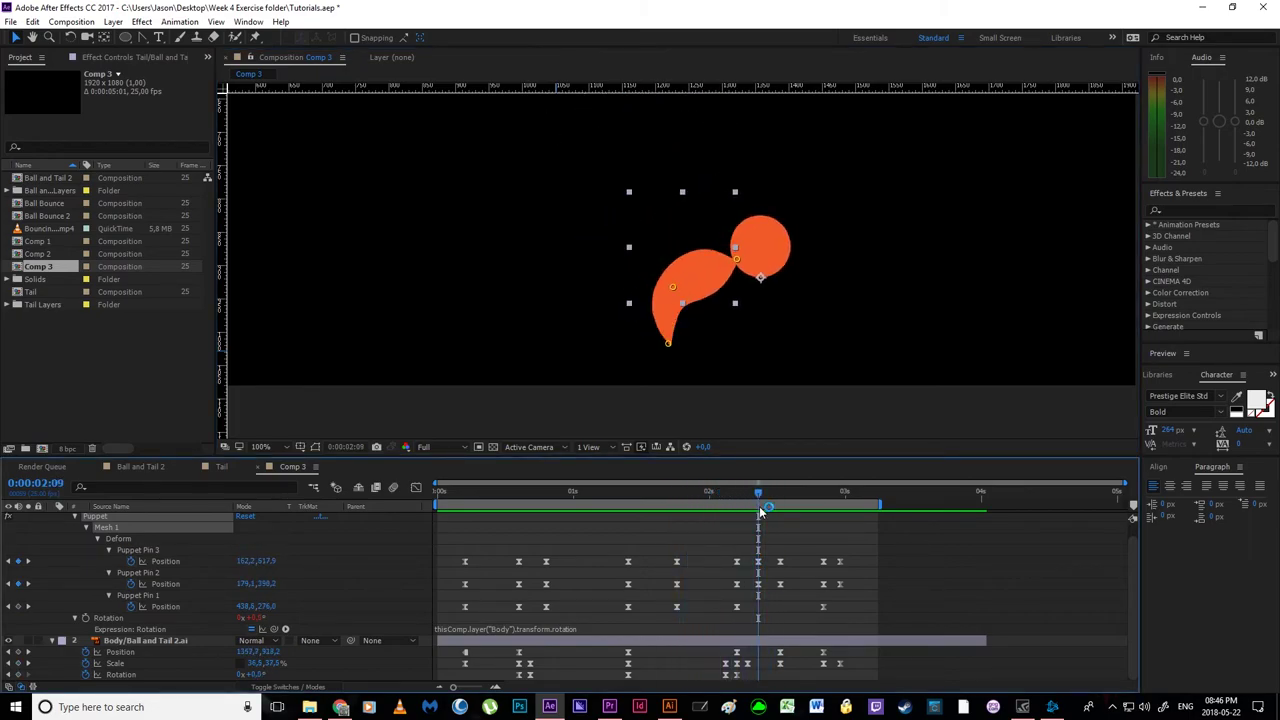
left_click_drag(669, 344, 687, 276)
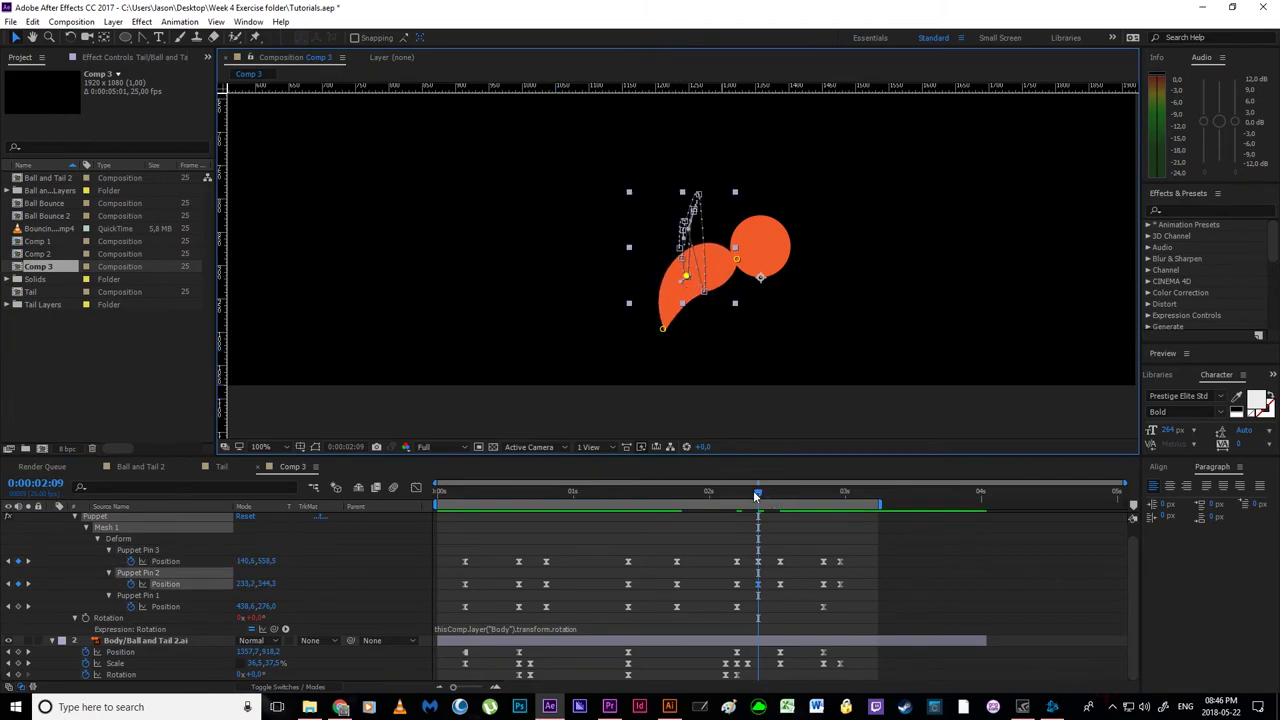
- Preview the animation with the revised tail pose and save the project
left_click_drag(757, 497, 616, 525)
scroll(614, 323, "down", 4)
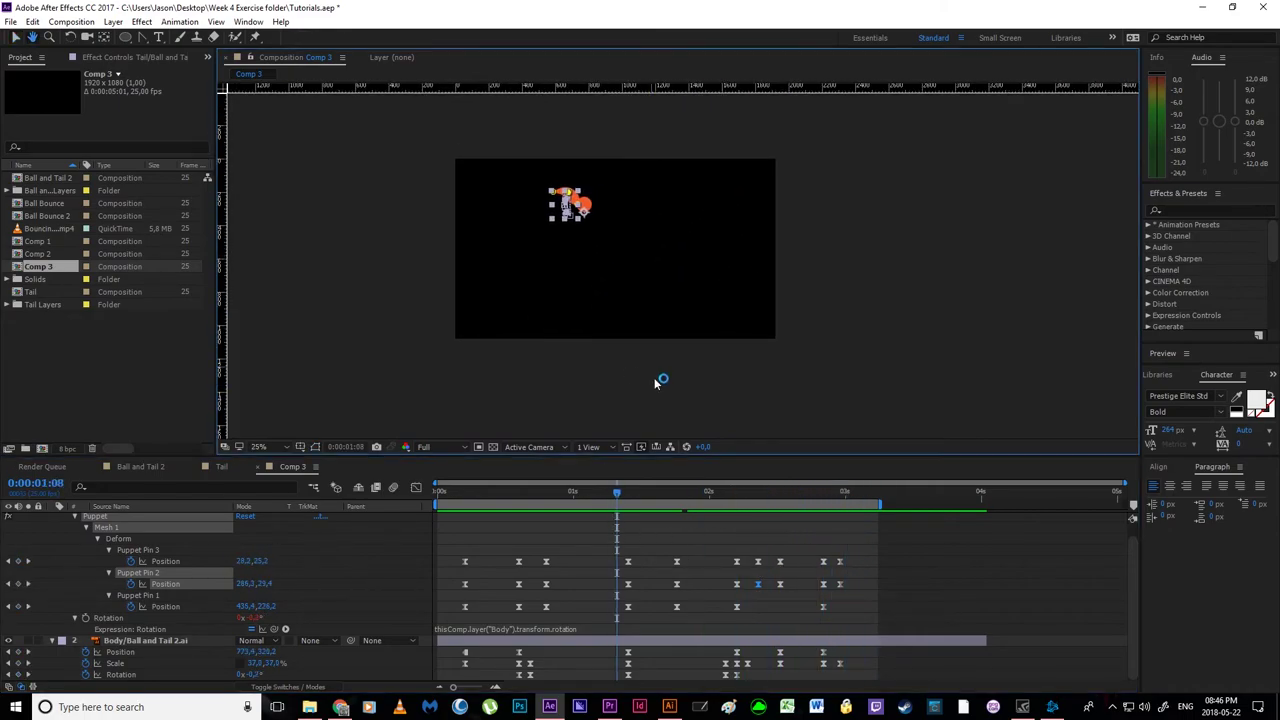
key("space")
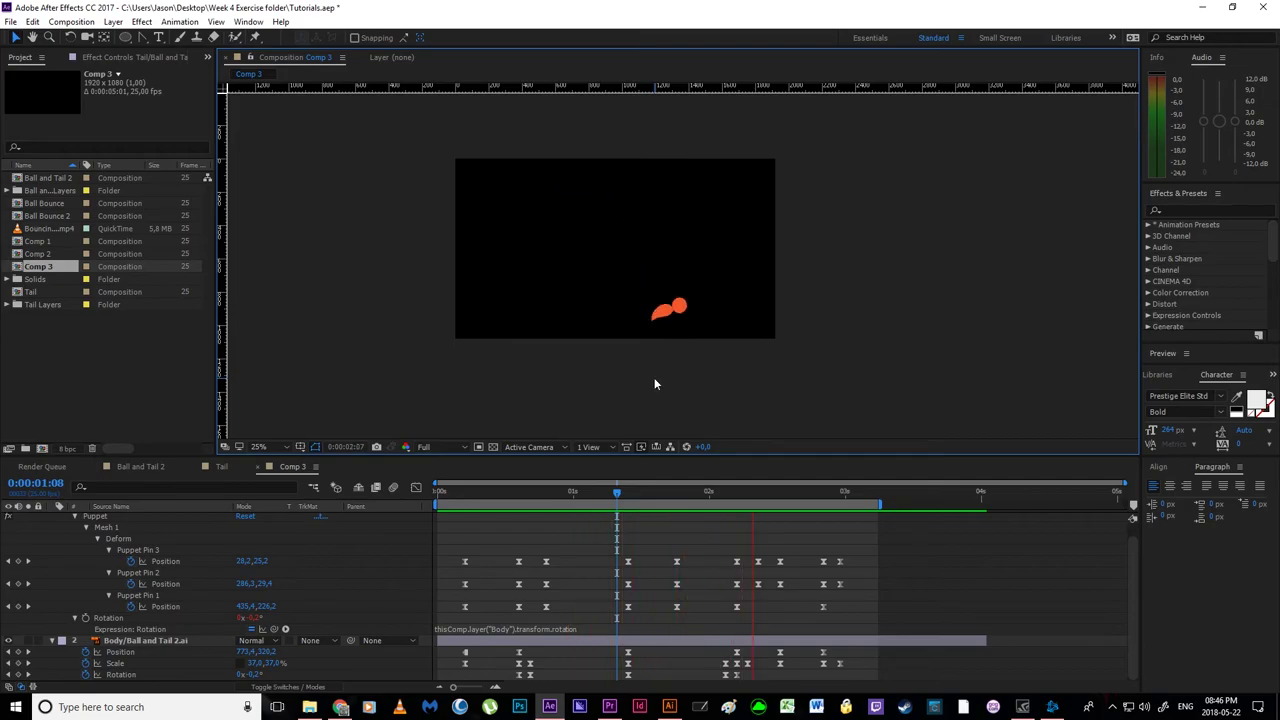
key("ctrl+s")
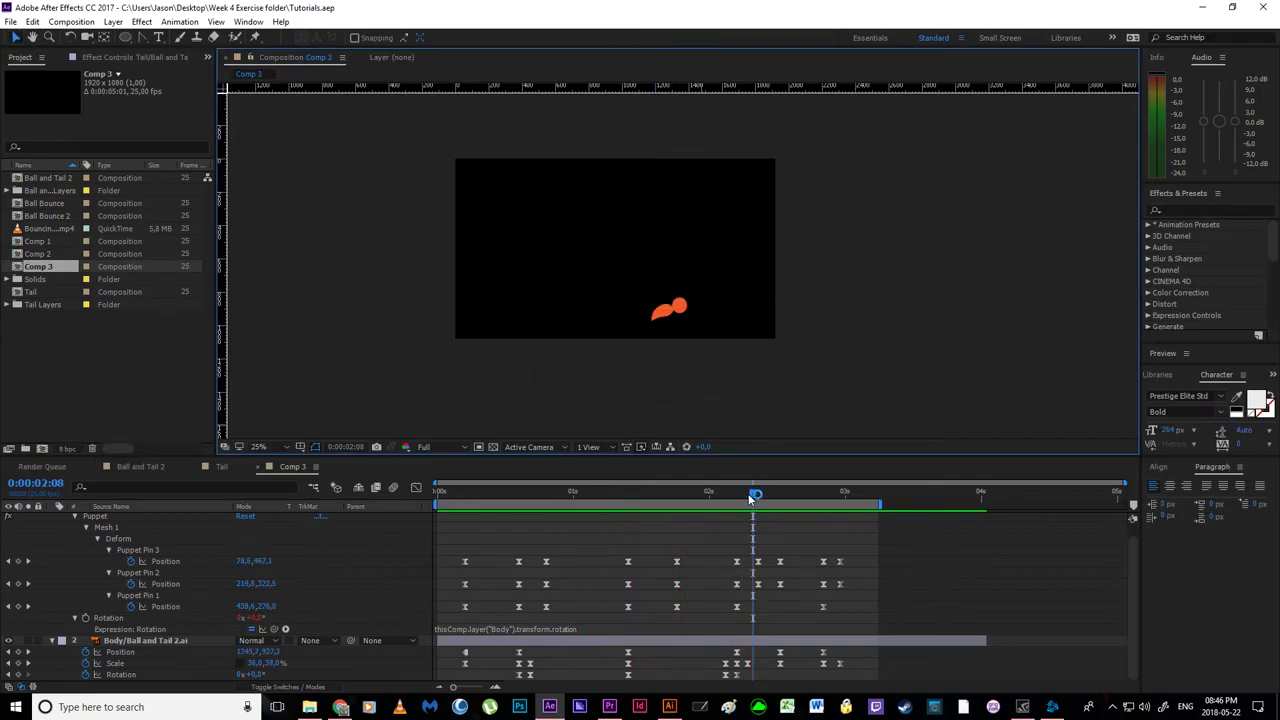
- Collapse the Tail layer's properties, display the title/action safe guides, and check the ball's path against them up to 0:00:02:24
left_click_drag(752, 497, 465, 515)
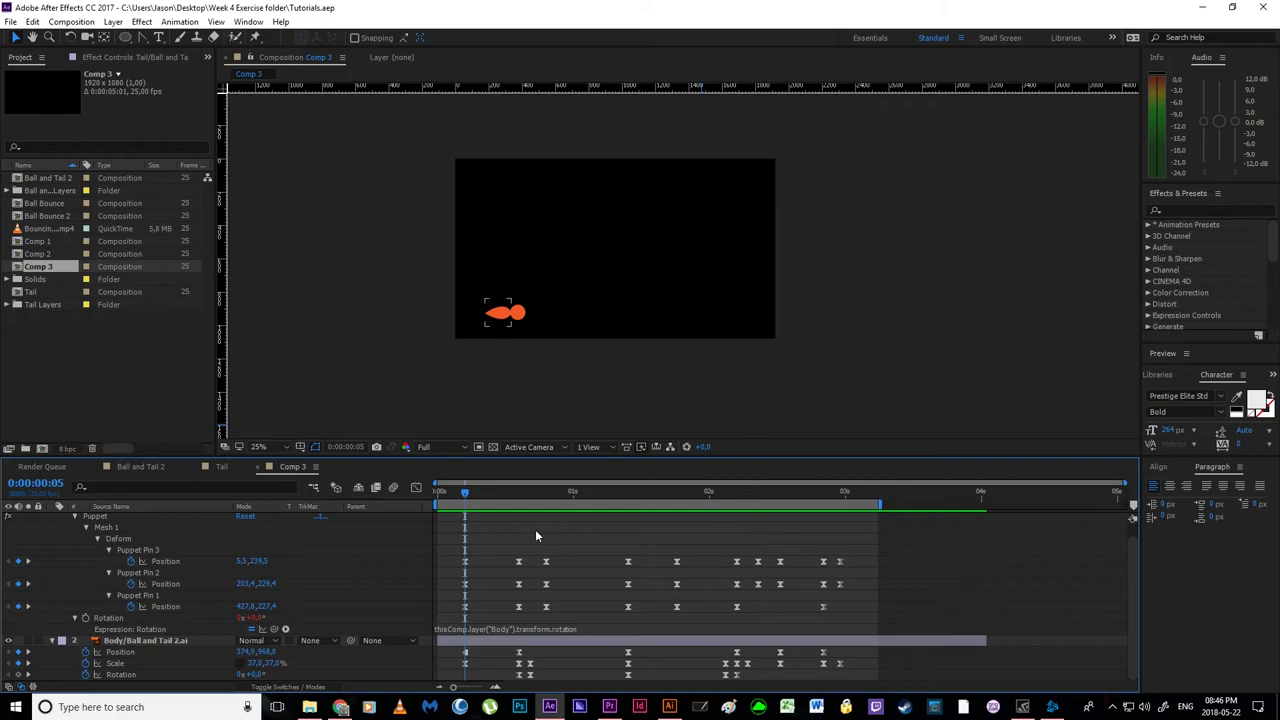
scroll(115, 583, "up", 1)
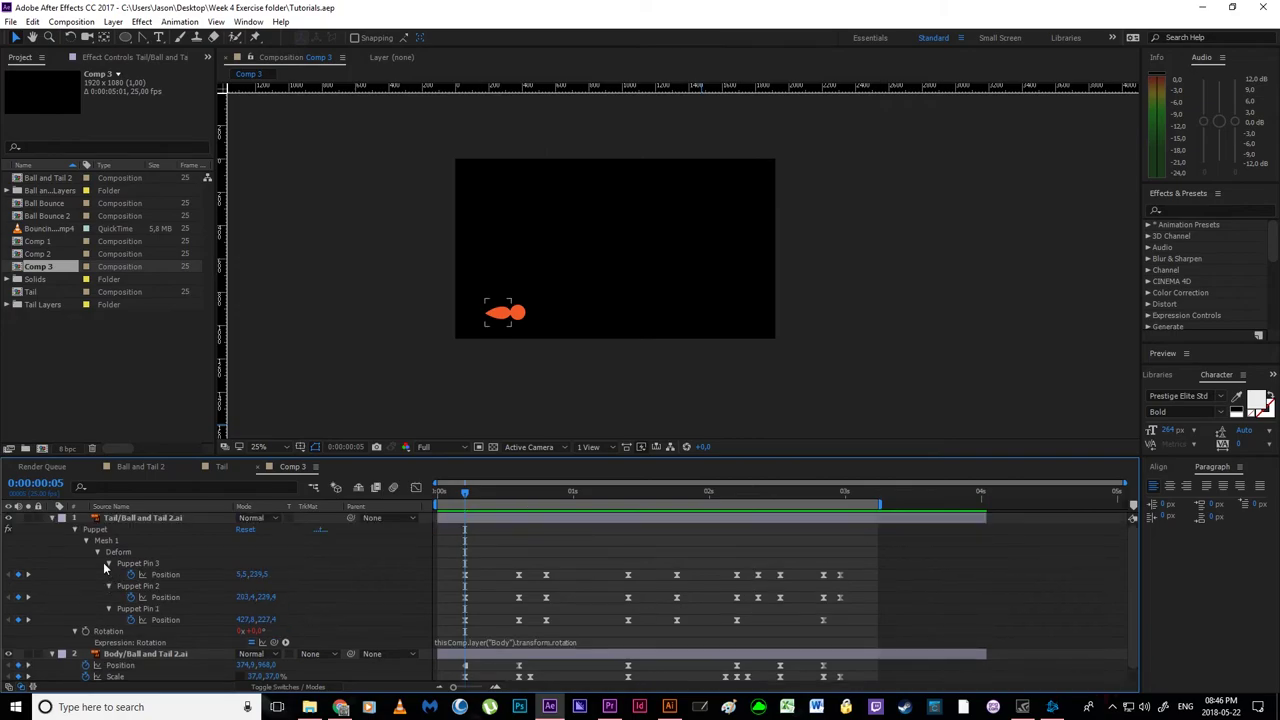
left_click(51, 518)
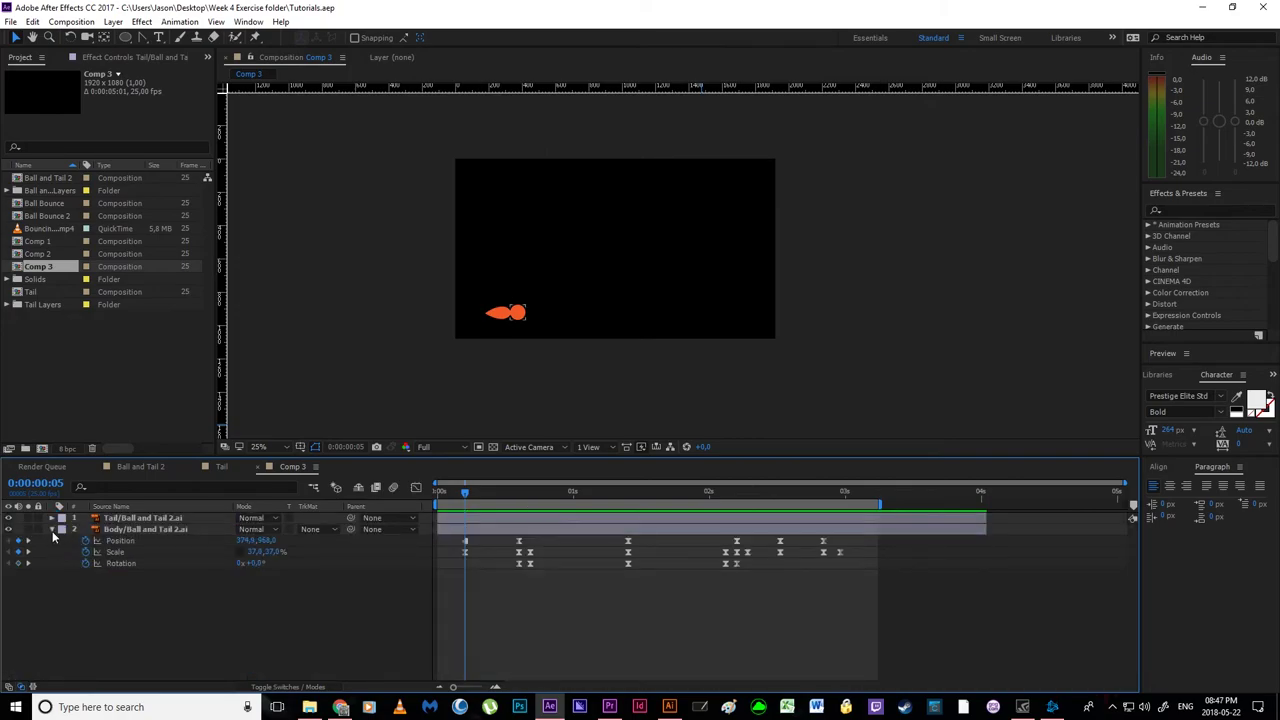
left_click(300, 446)
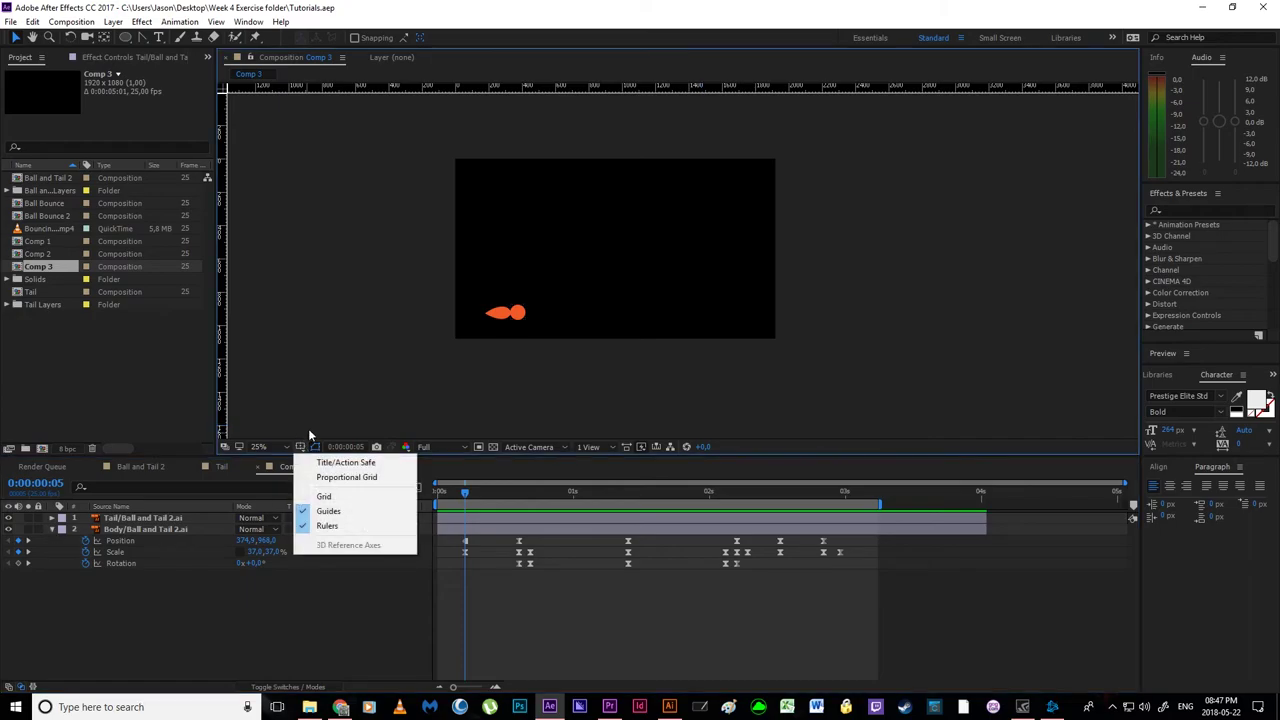
left_click(320, 460)
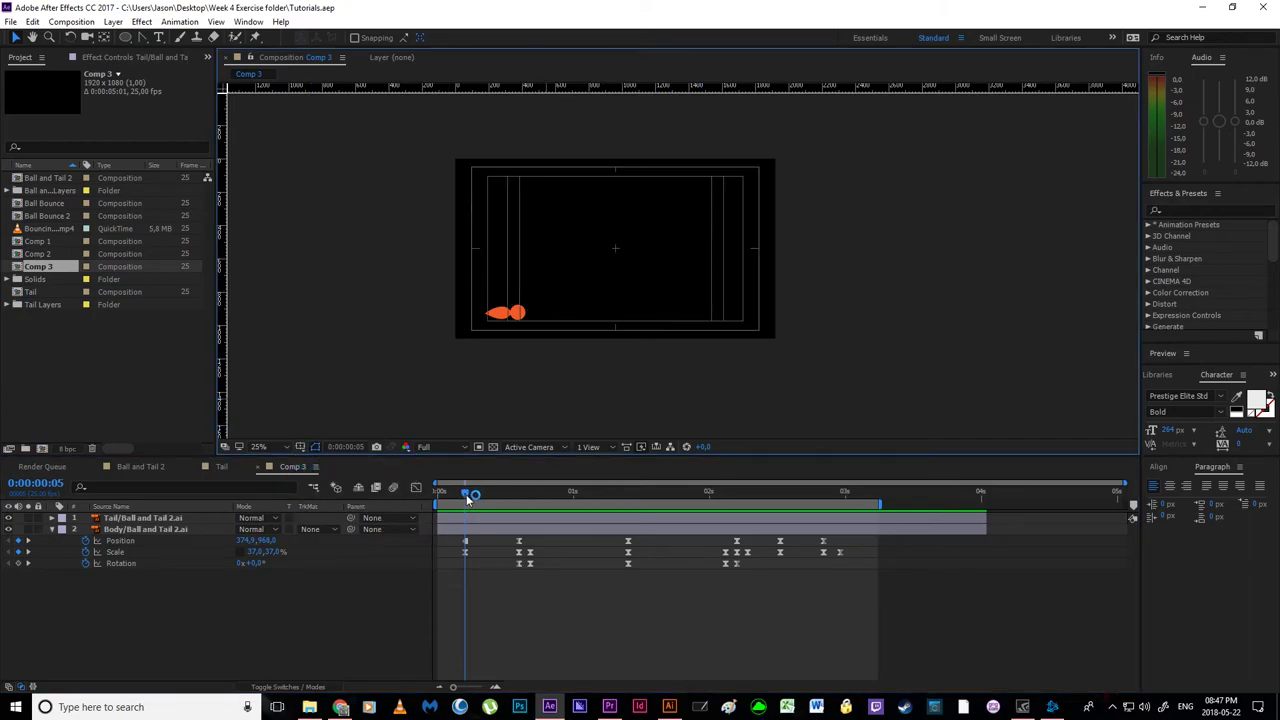
left_click_drag(470, 495, 838, 602)
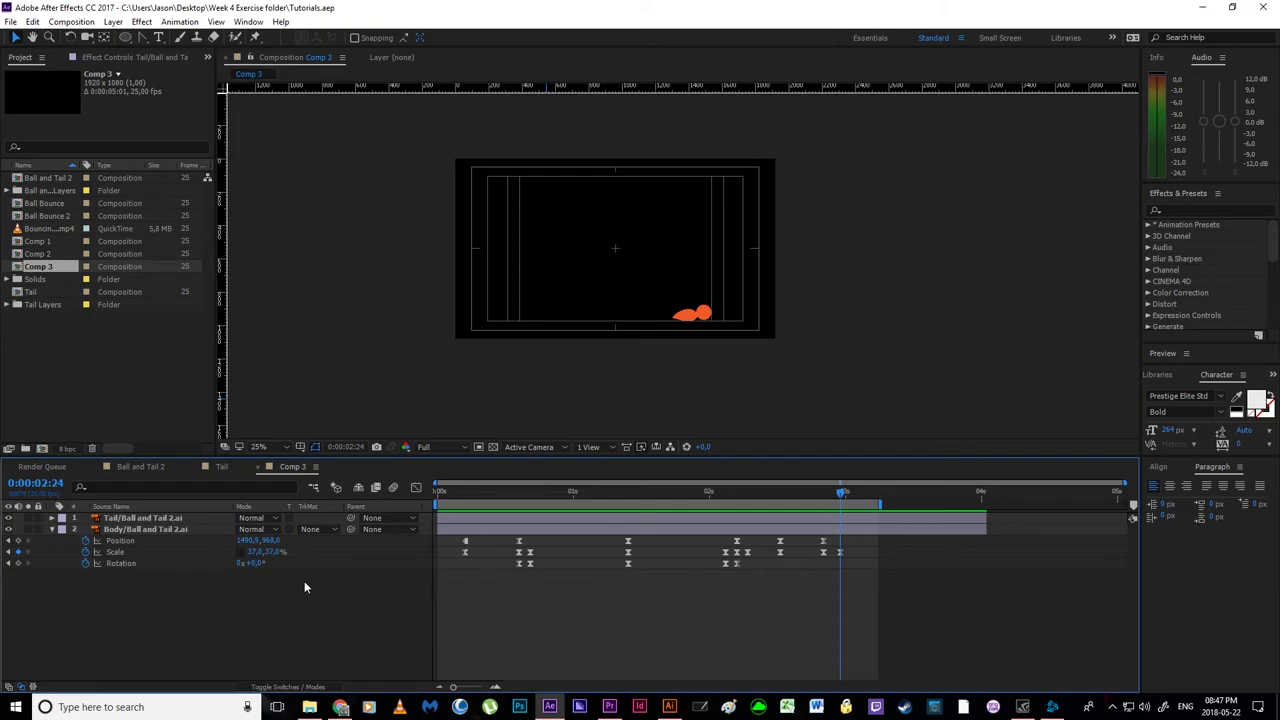
- Add a null object to the composition and parent both the Tail and Body layers to it
right_click(240, 610)
mouse_move(290, 486)
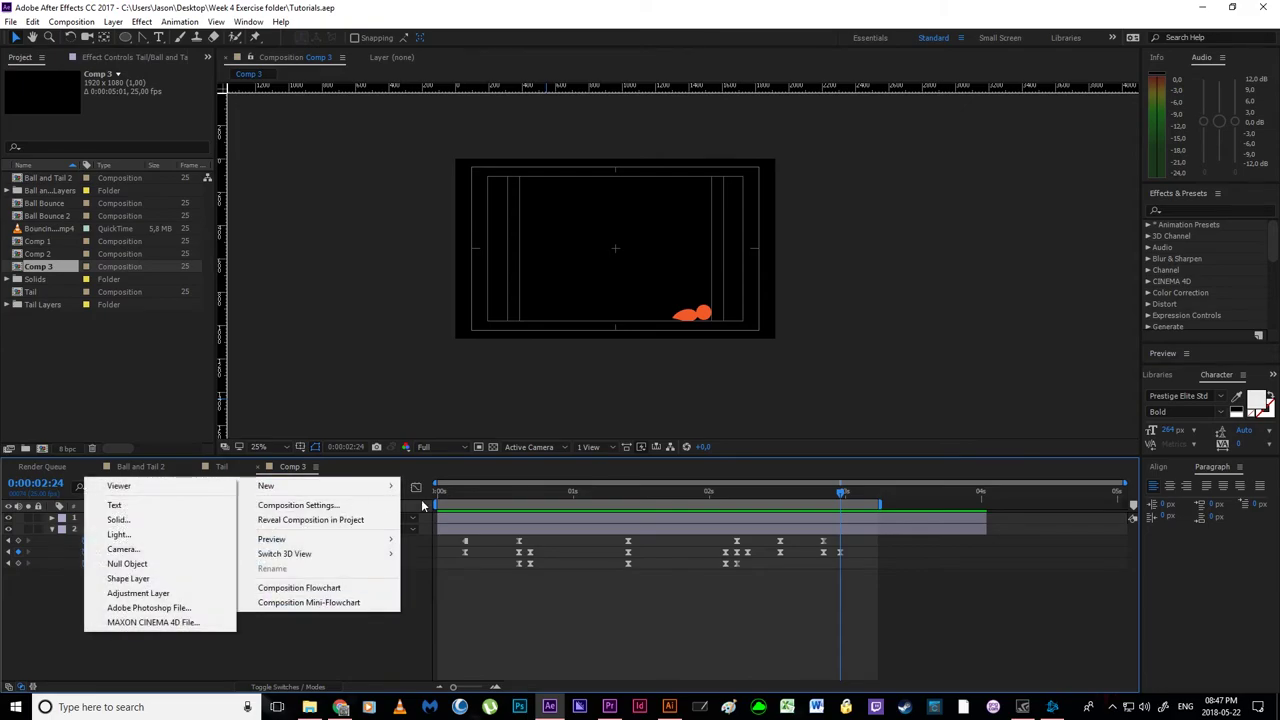
left_click(153, 563)
left_click(128, 531)
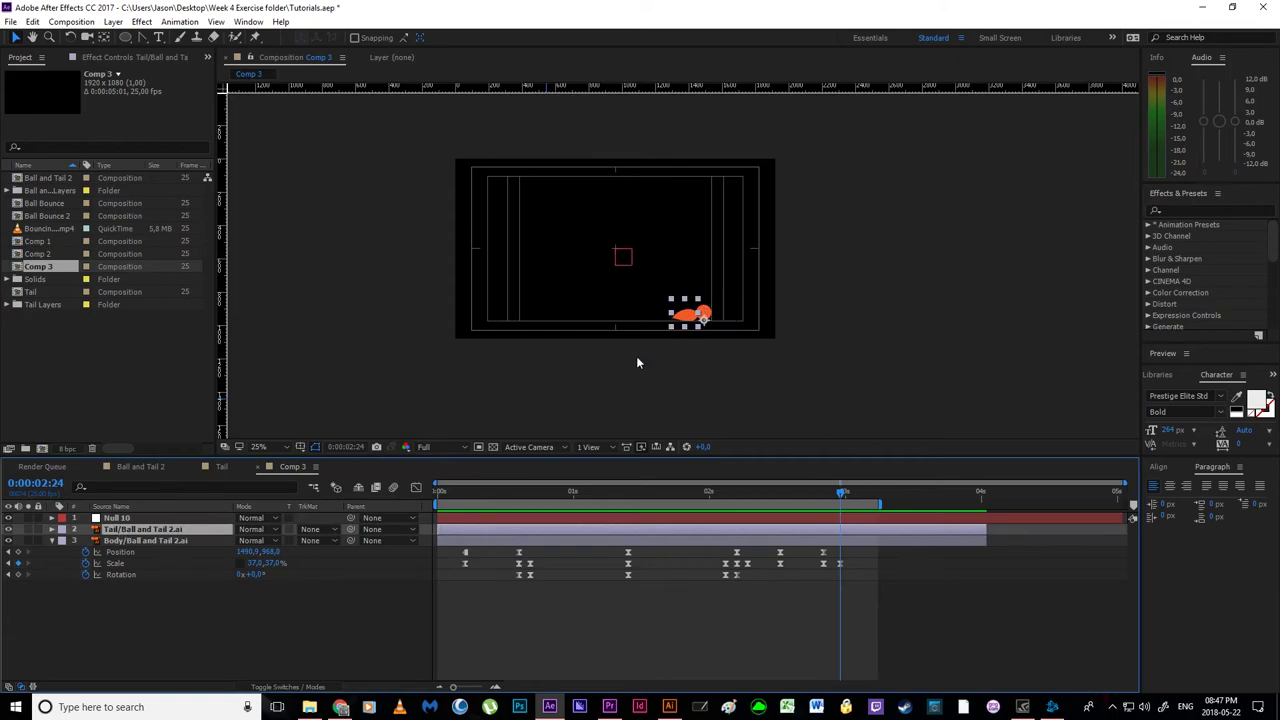
left_click(193, 541, "ctrl")
left_click_drag(350, 535, 138, 524)
- Shift the null object to the right to reposition the ball's path between the guides, and hide the null layer
key("Return")
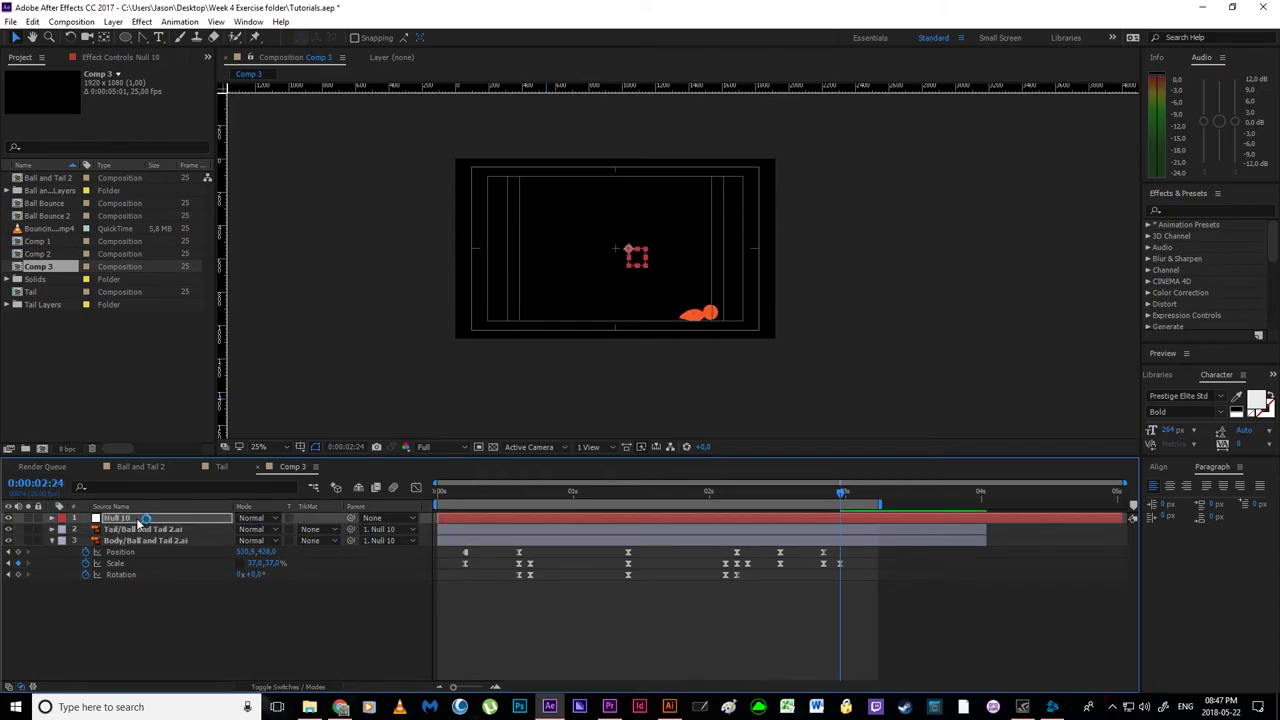
left_click_drag(470, 496, 845, 580)
left_click(618, 647)
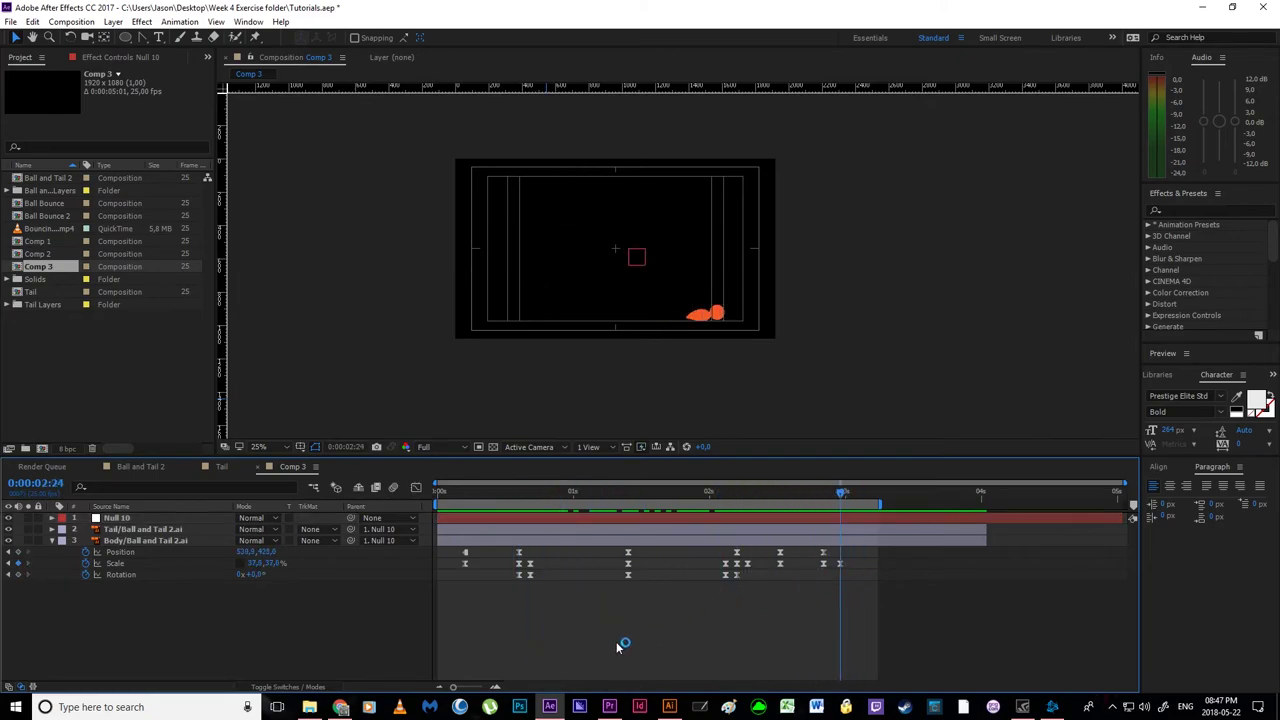
left_click(159, 523)
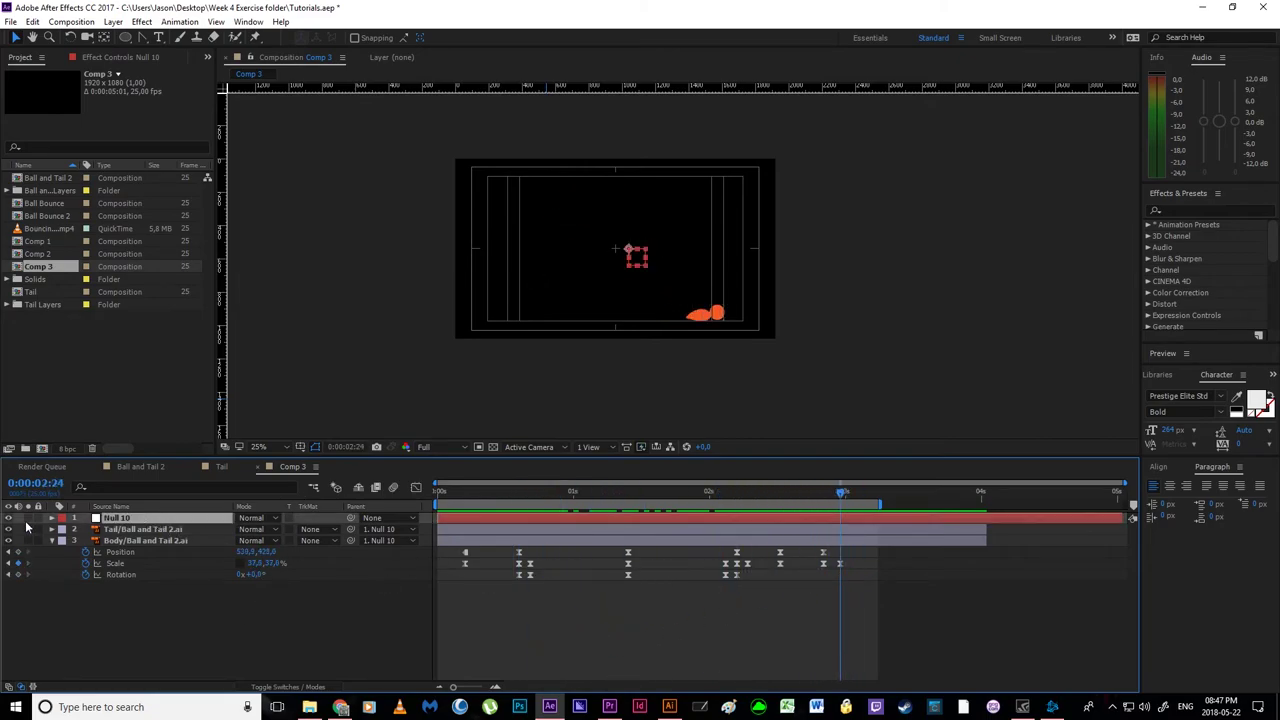
left_click(8, 518)
left_click(80, 584)
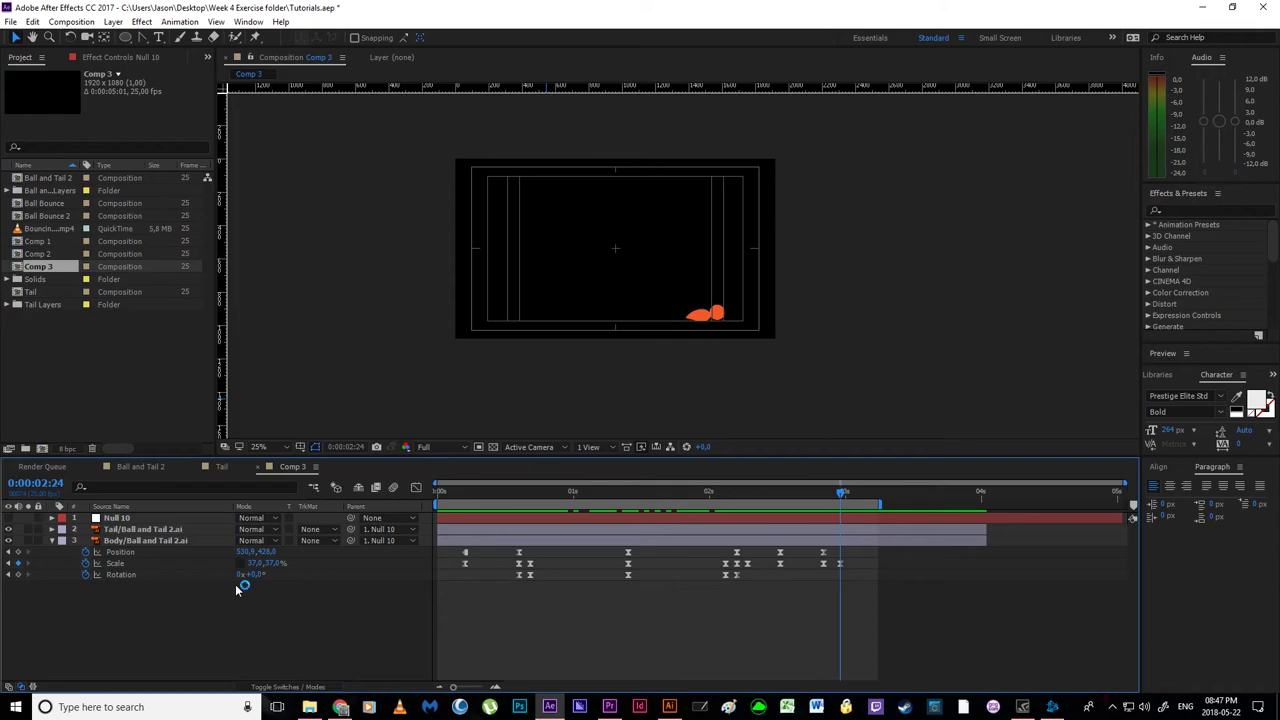
key("ctrl+y")
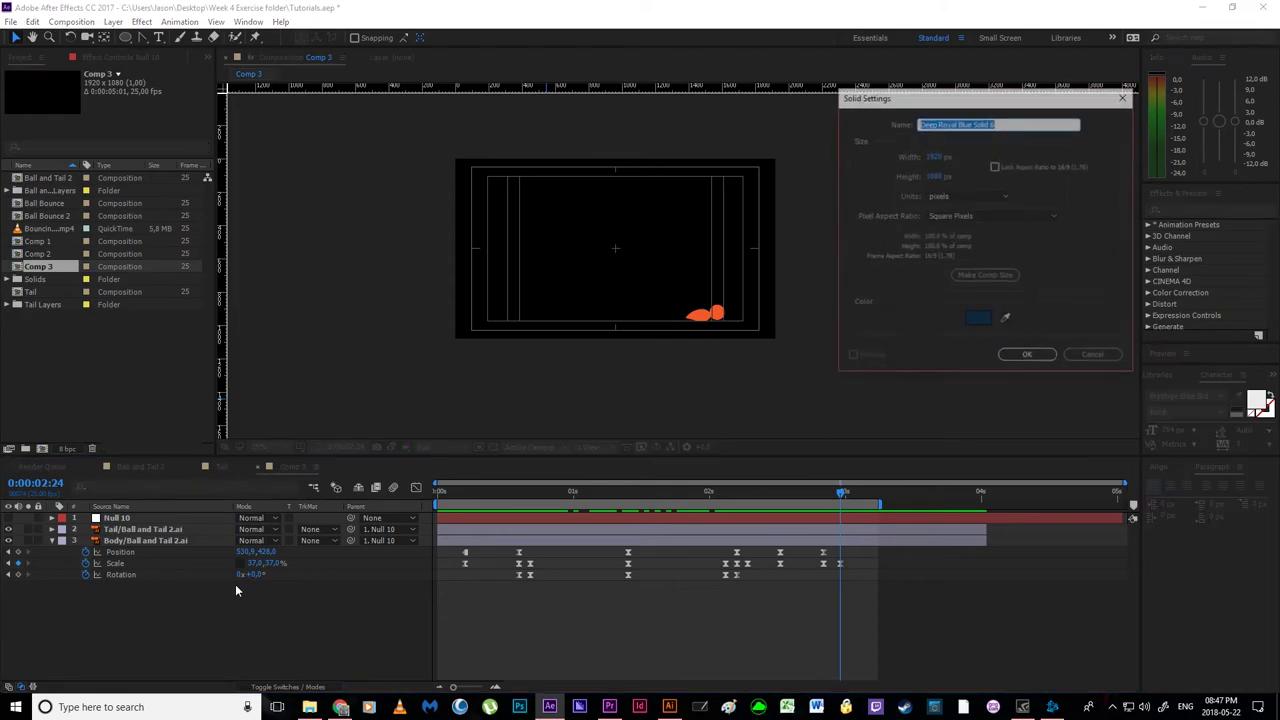
left_click_drag(881, 89, 708, 104)
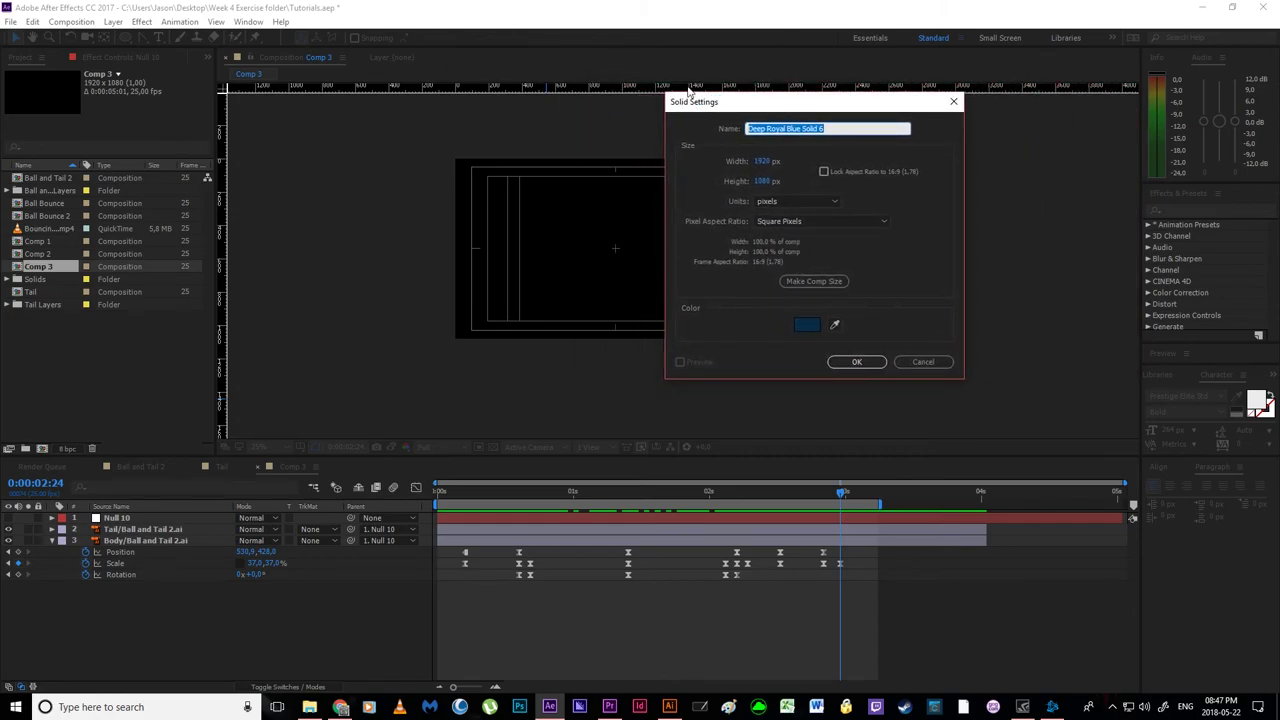
left_click(900, 362)
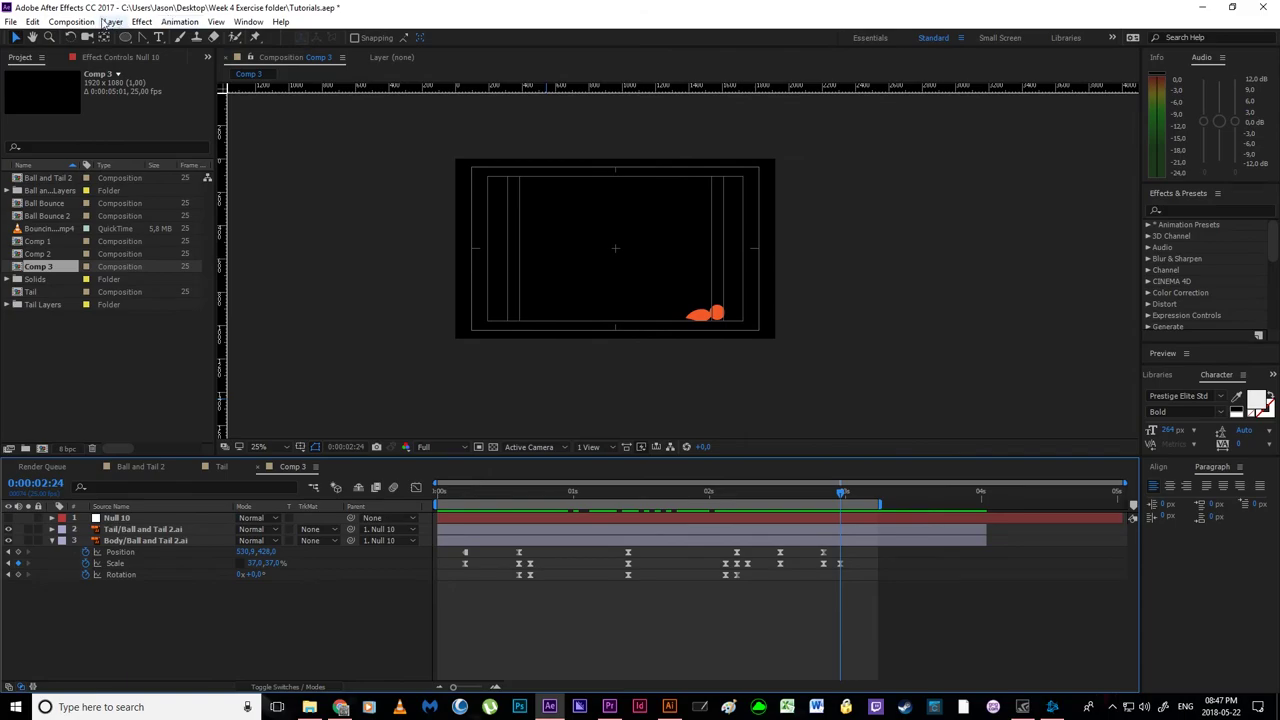
left_click(112, 21)
mouse_move(110, 38)
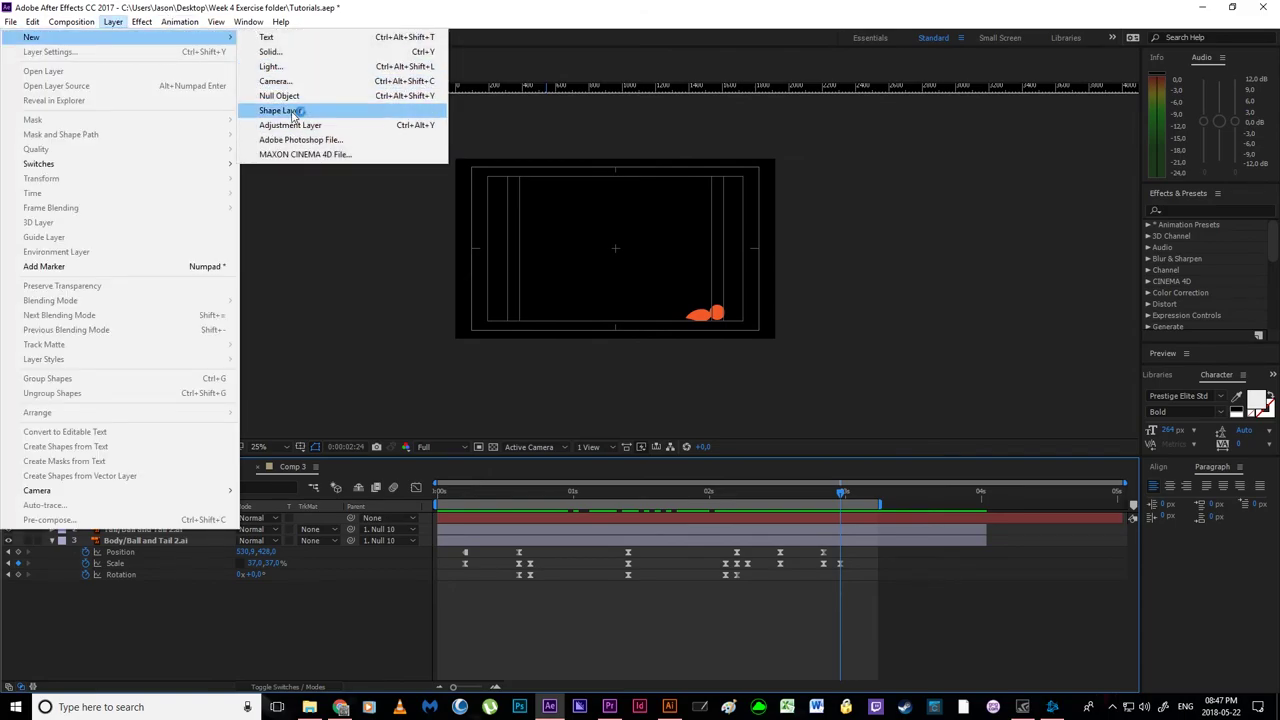
left_click(328, 598)
- Create a deep royal blue solid at 1920 x 1080 px and place it beneath all other layers as the background
key("ctrl+y")
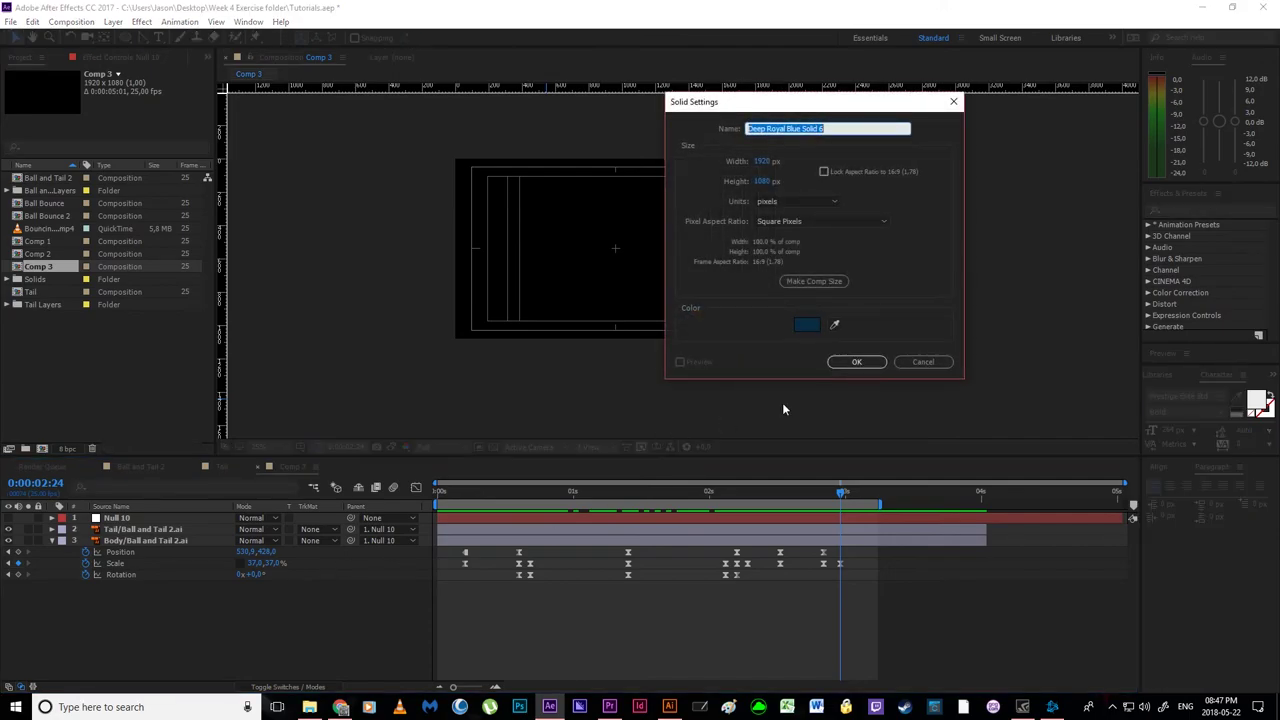
left_click(856, 361)
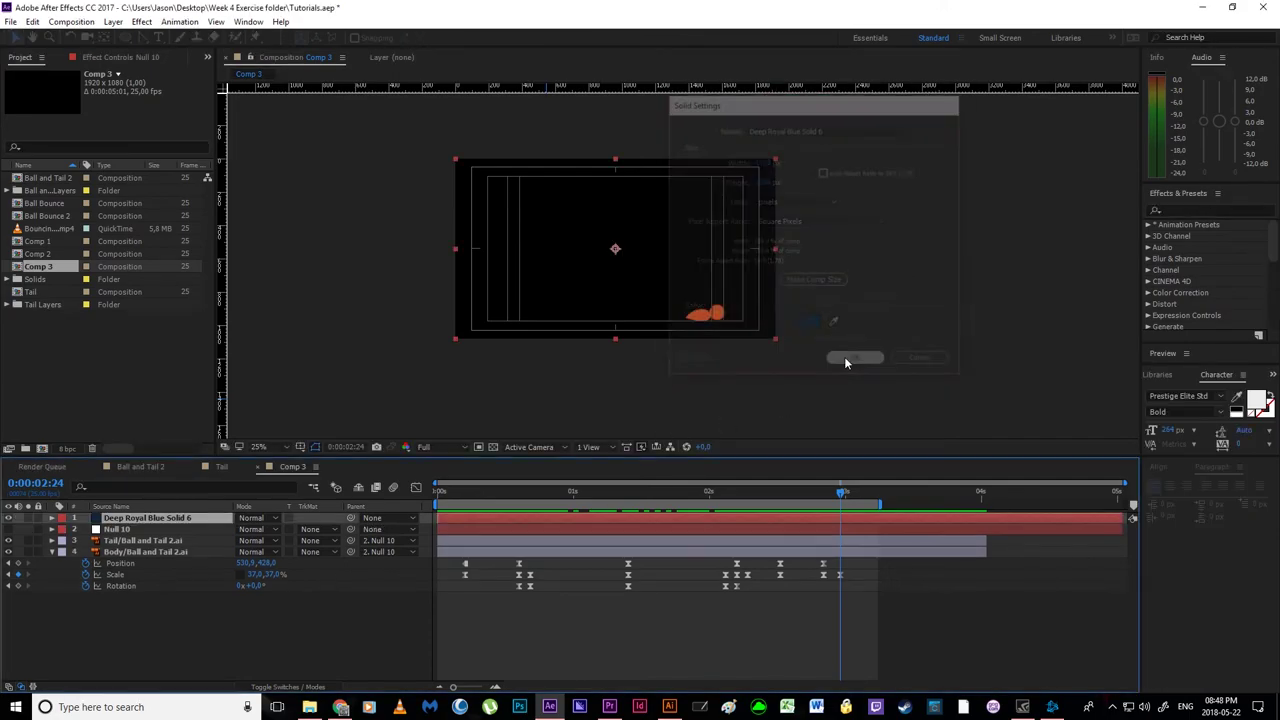
left_click_drag(137, 525, 140, 595)
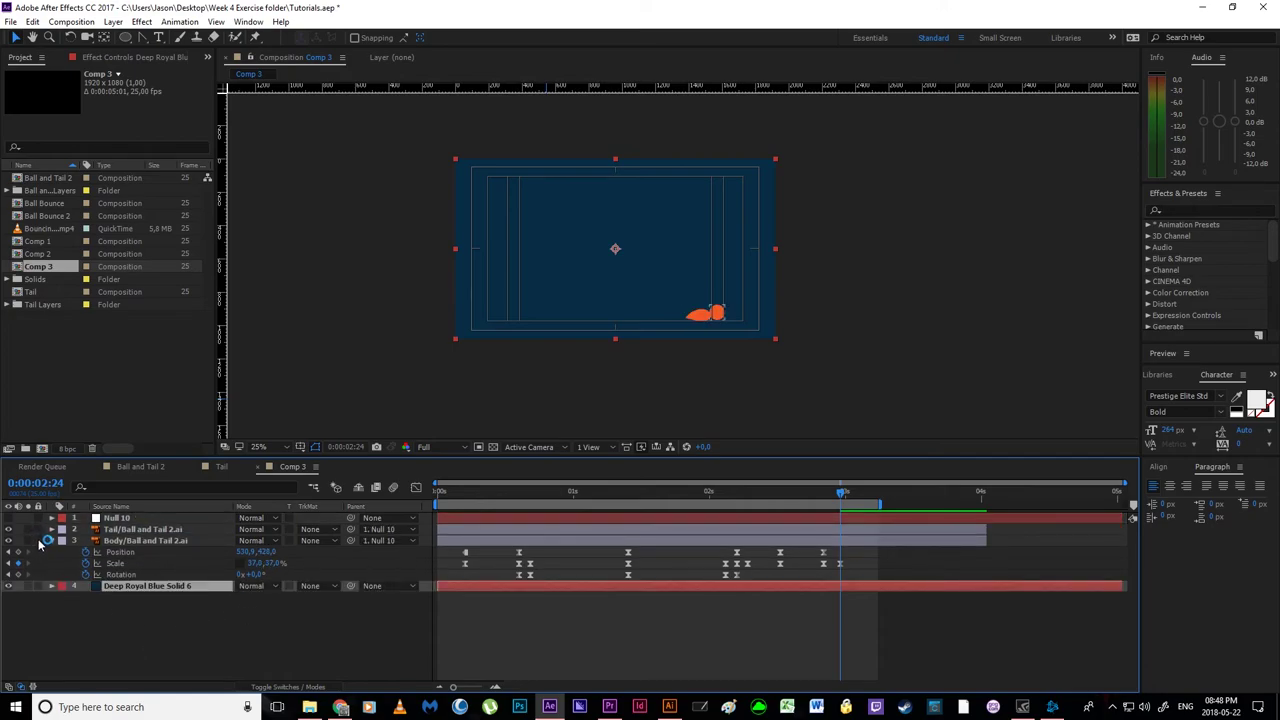
- Lock the null, Tail and Body layers against accidental changes
left_click_drag(39, 540, 38, 519)
left_click(125, 642)
scroll(620, 406, "up", 1)
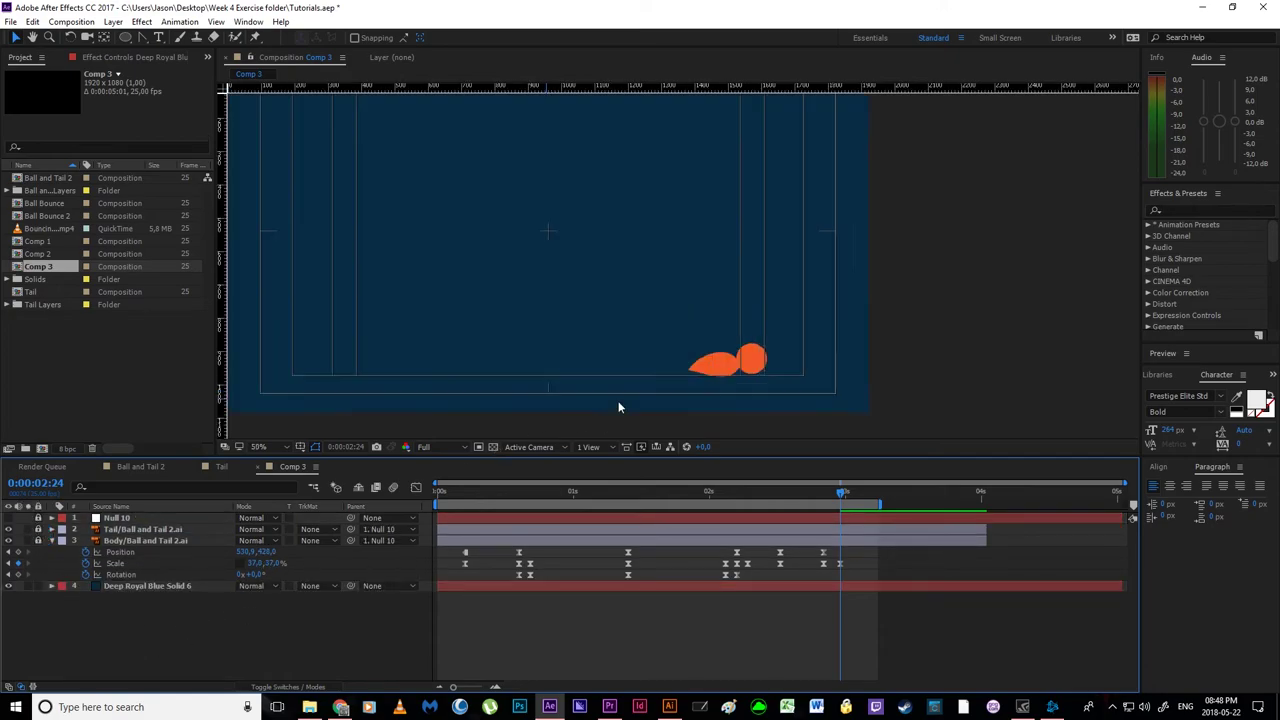
key("space")
left_click_drag(622, 380, 621, 409)
scroll(700, 389, "down", 1)
key("v")
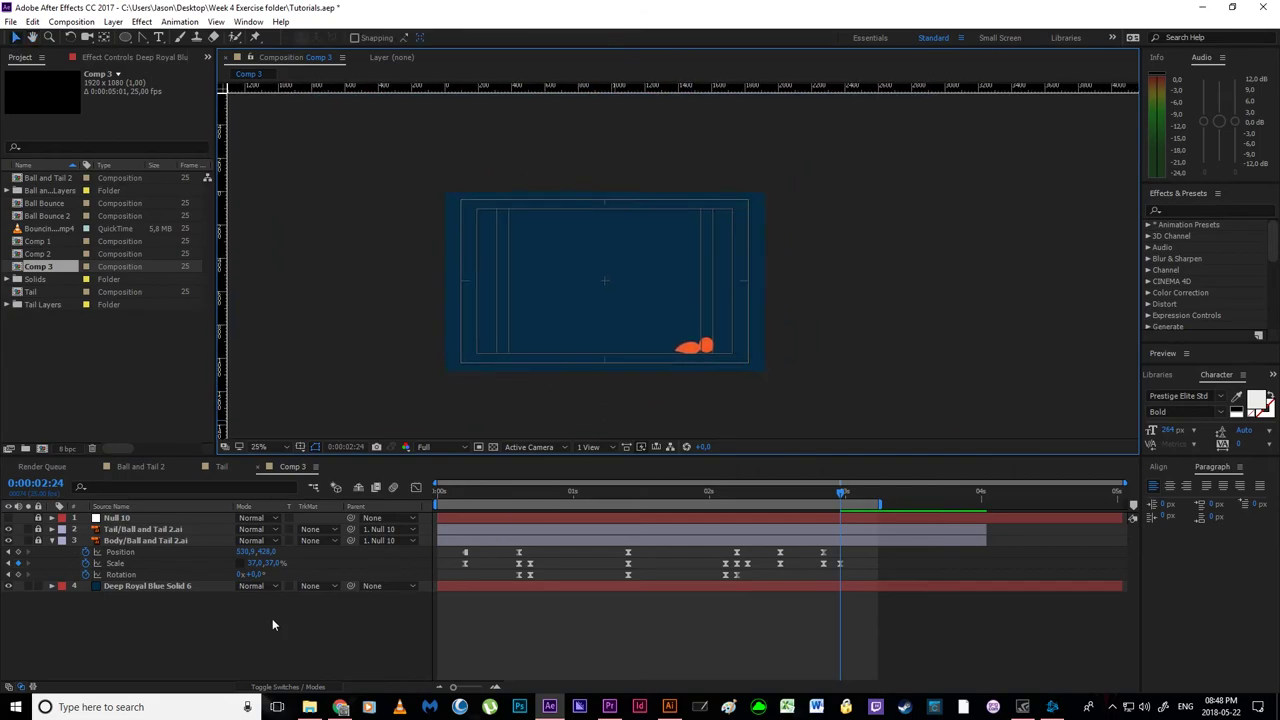
- Duplicate the blue background solid and recolour the upper copy as a new solid in dark blue 021420
left_click(138, 586)
key("ctrl+d")
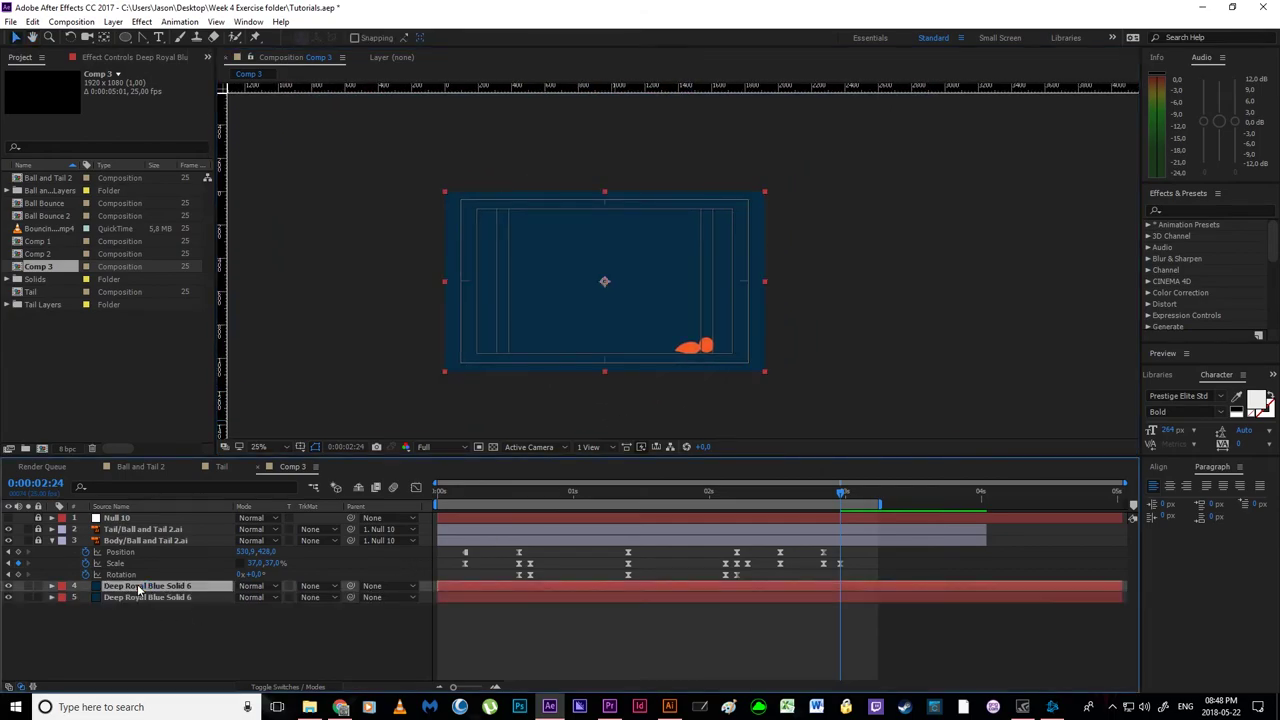
key("ctrl+shift+y")
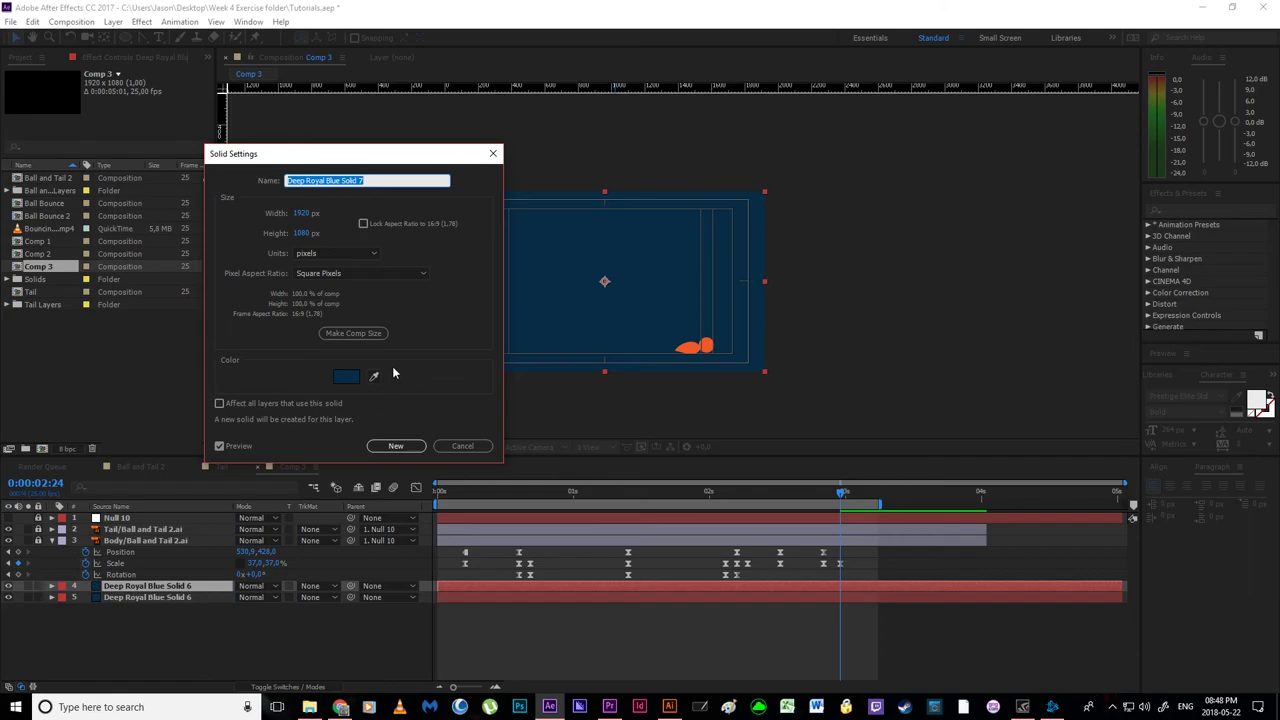
left_click(345, 378)
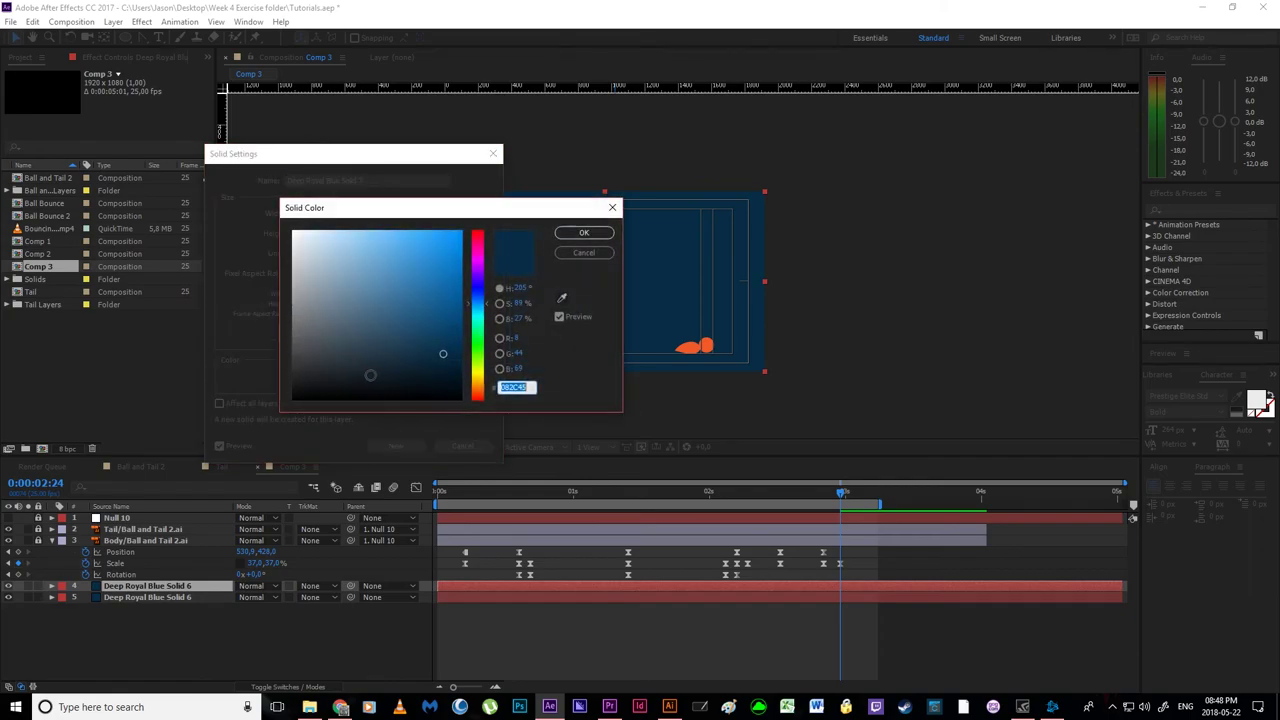
left_click(427, 313)
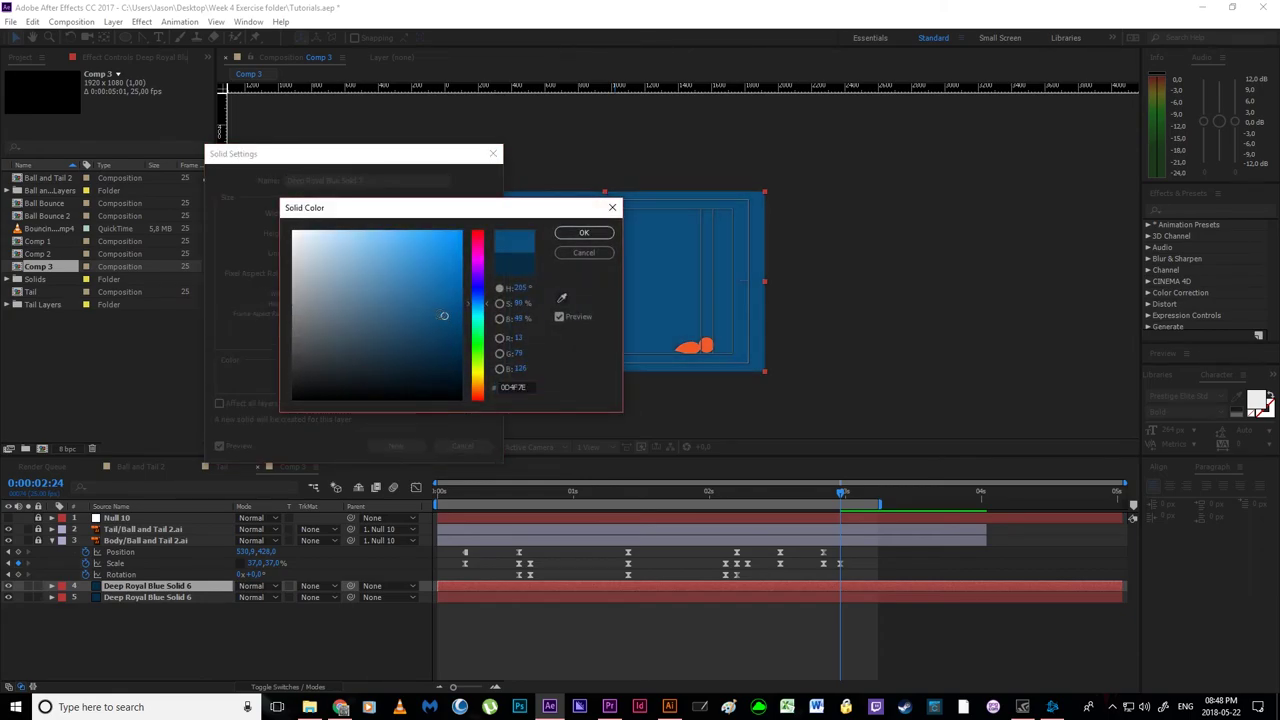
left_click_drag(429, 314, 453, 380)
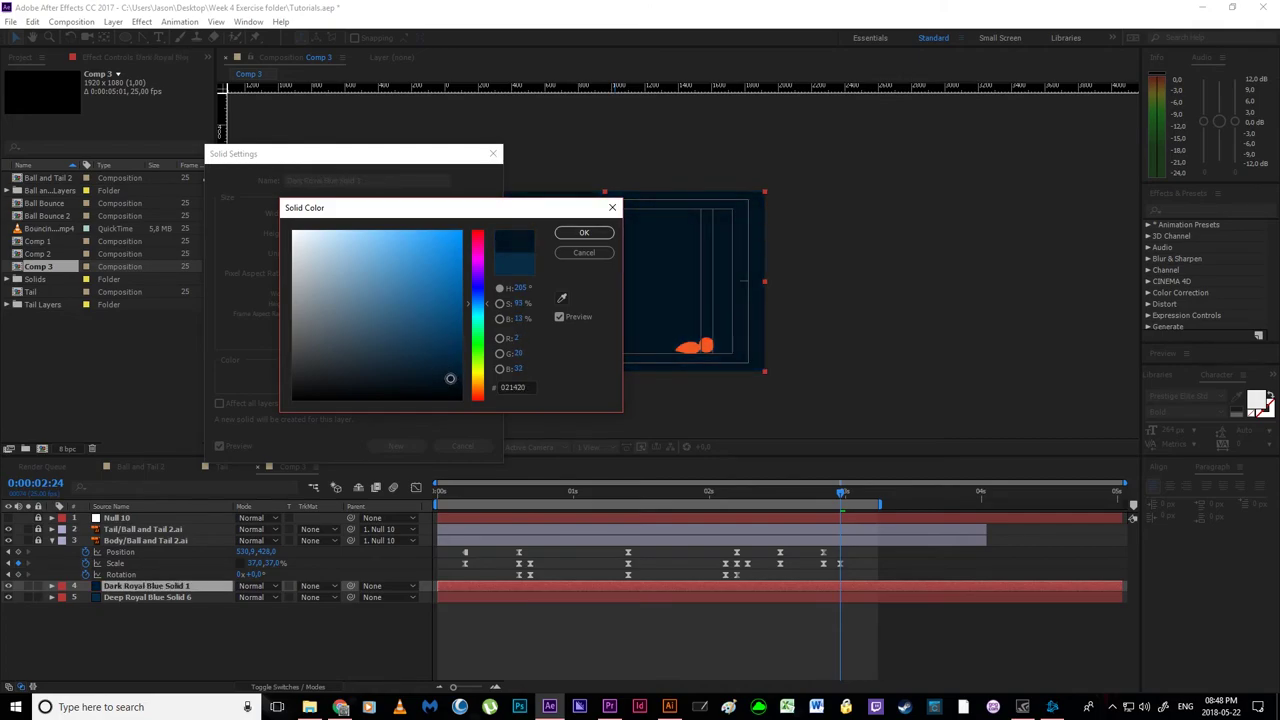
left_click(585, 233)
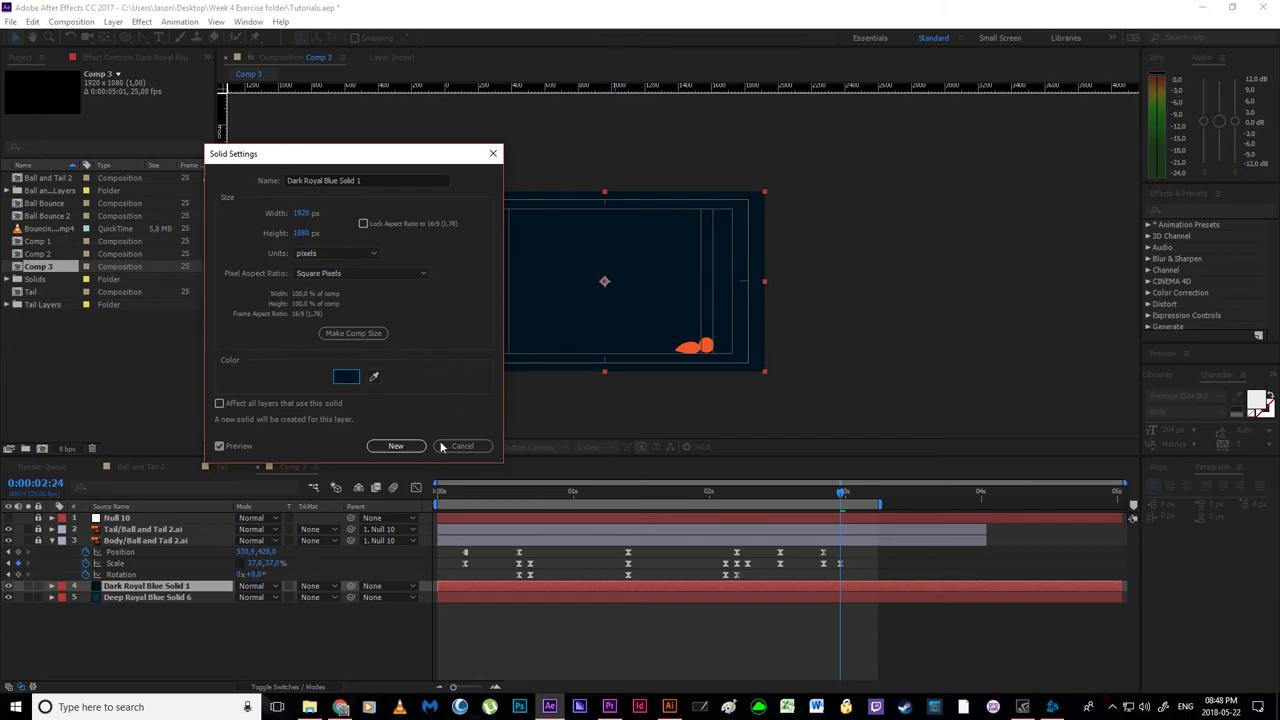
left_click(396, 446)
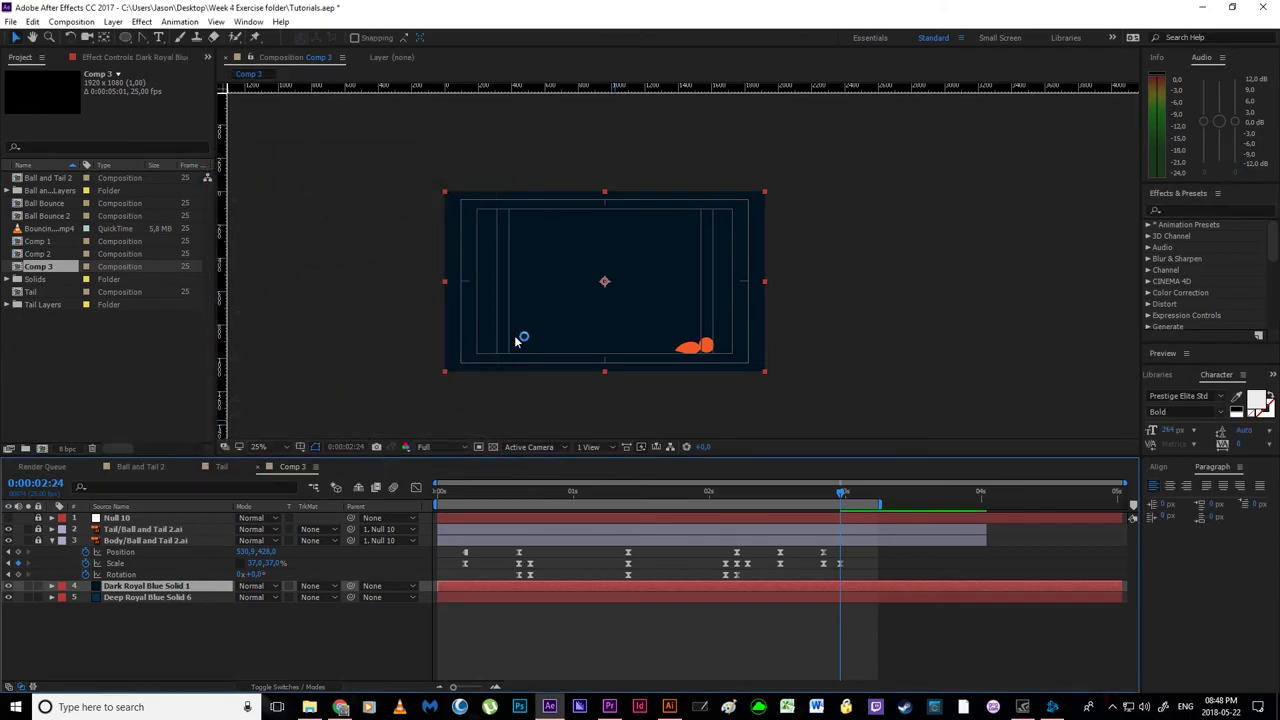
- Move the dark blue solid down so that its upper edge forms a floor under the ball along the frame's lower edge
left_click_drag(574, 294, 577, 435)
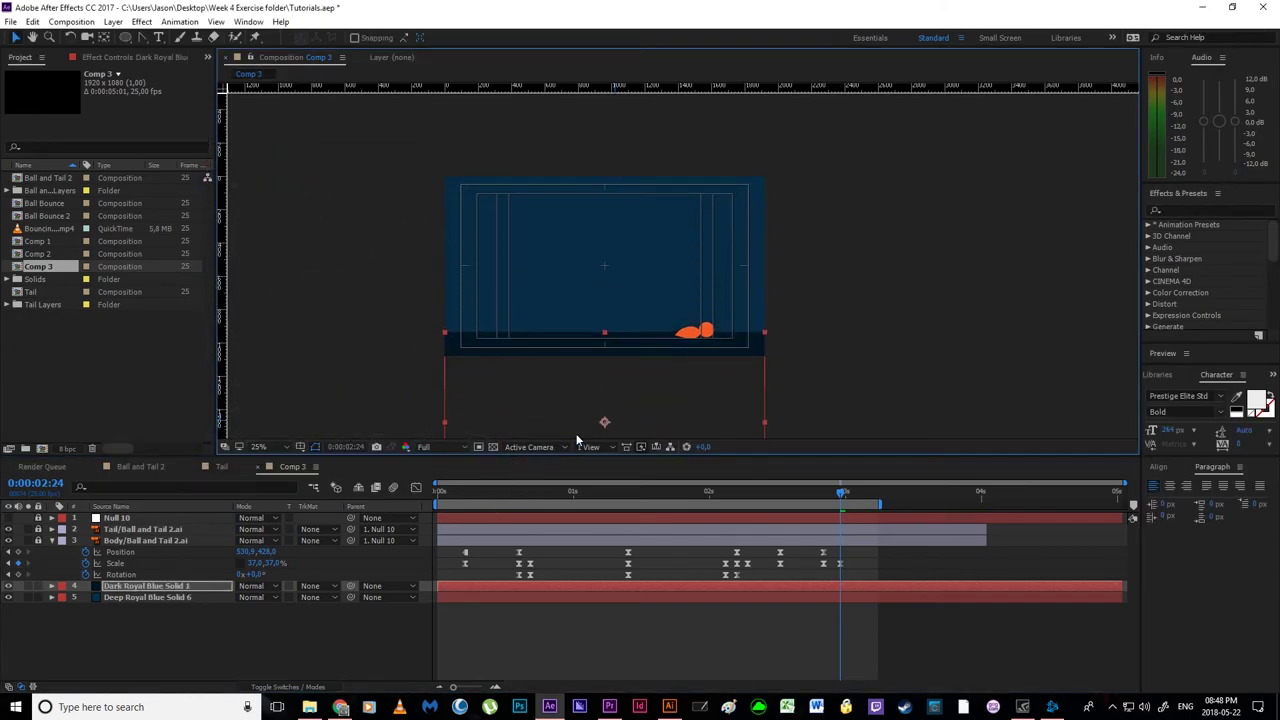
key("space")
scroll(663, 374, "up", 3)
left_click_drag(581, 278, 546, 203)
left_click_drag(665, 304, 580, 218)
left_click_drag(600, 405, 623, 316)
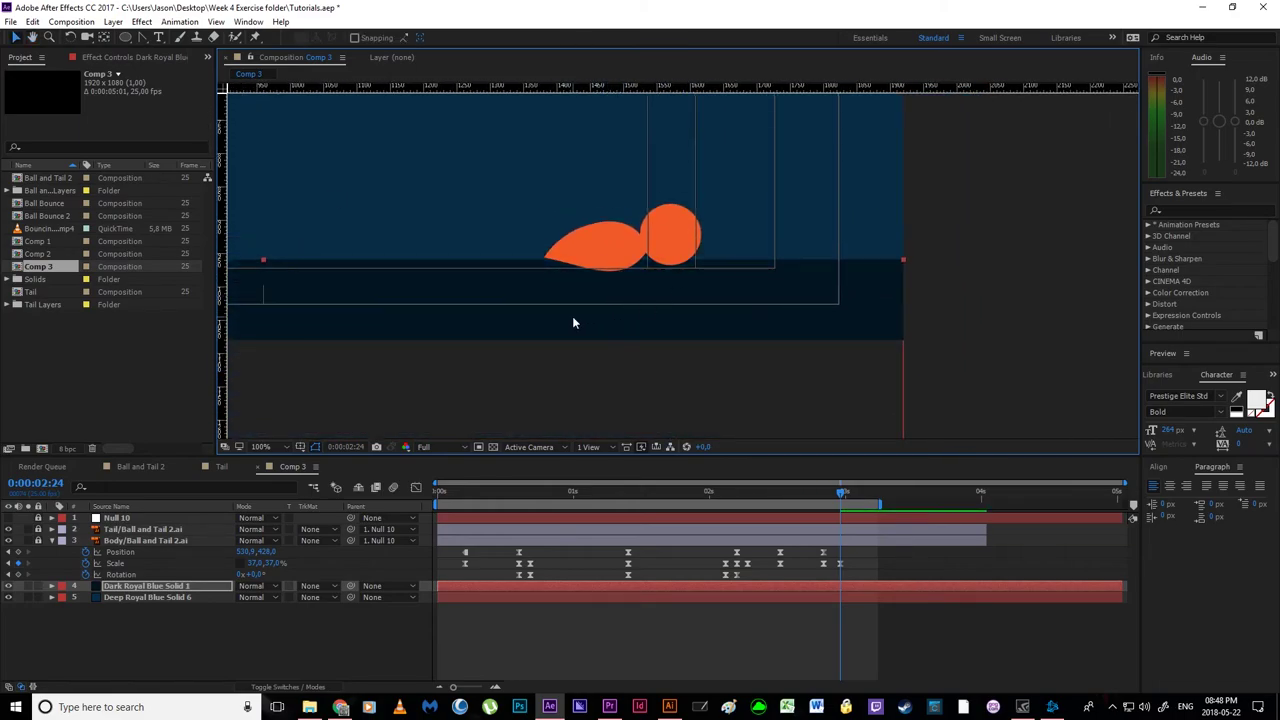
- Preview the bounce animation against the new background and floor, and deselect the floor layer
scroll(572, 316, "down", 4)
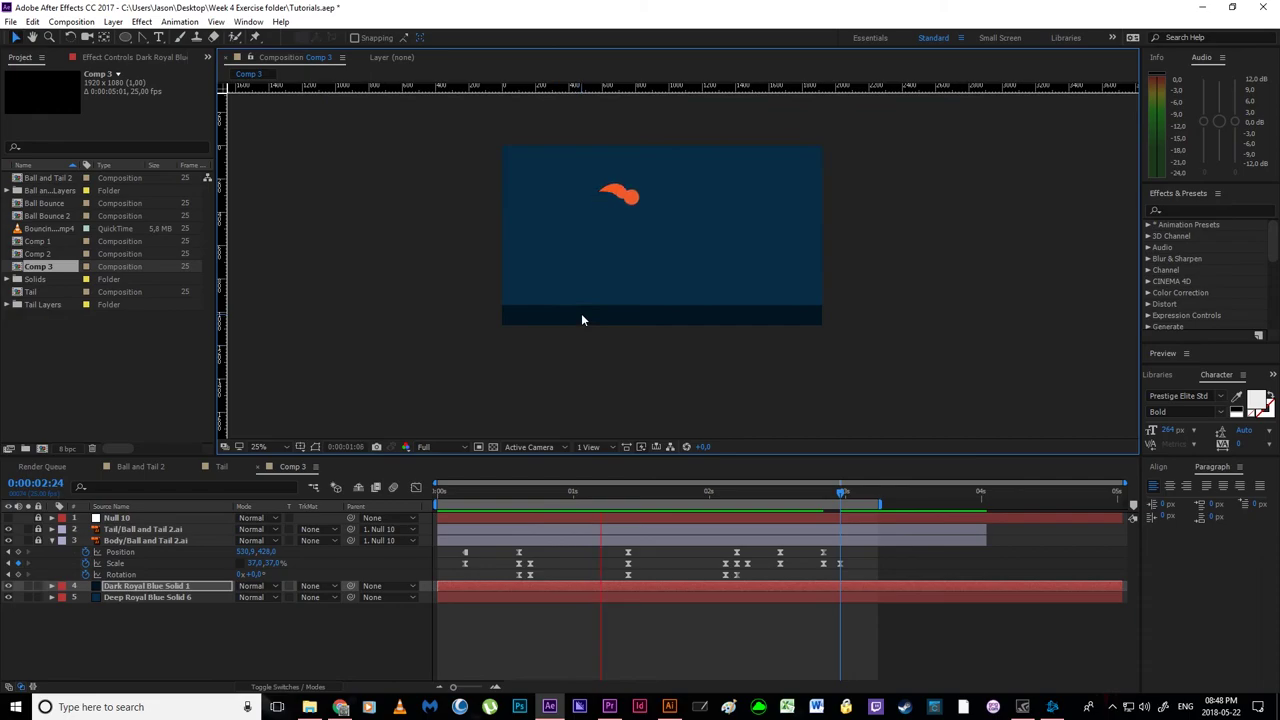
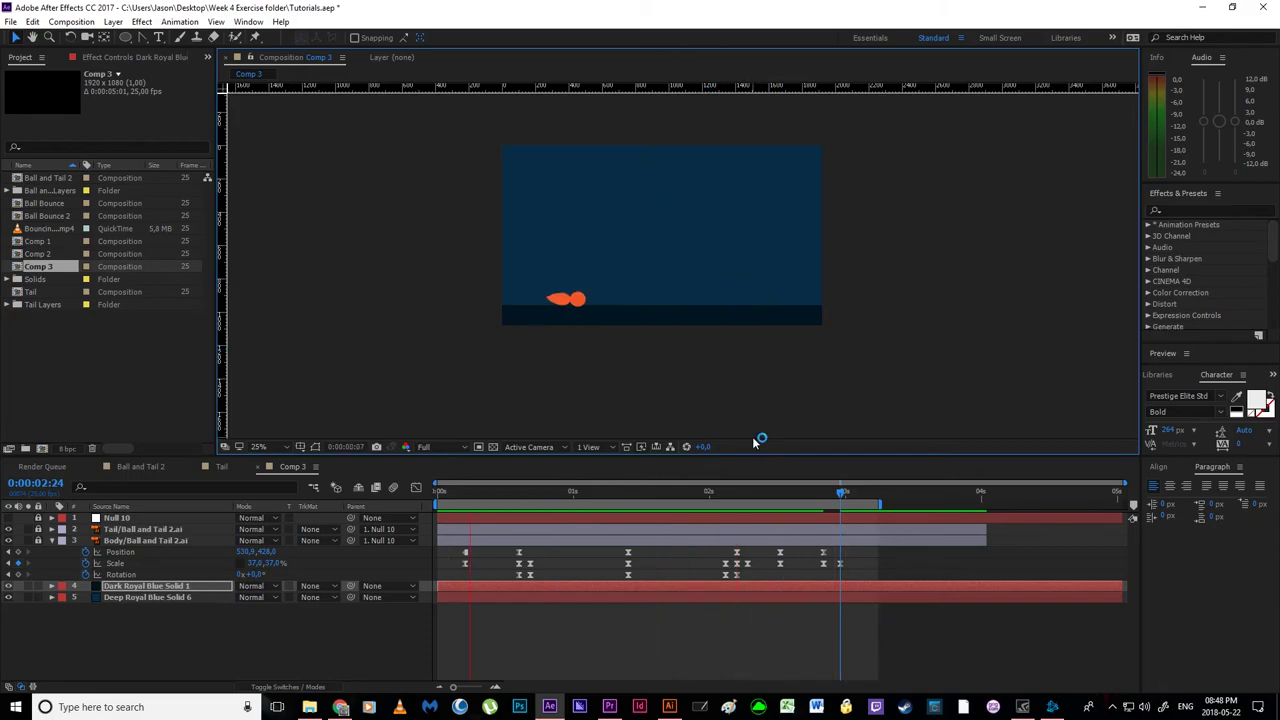
key("space")
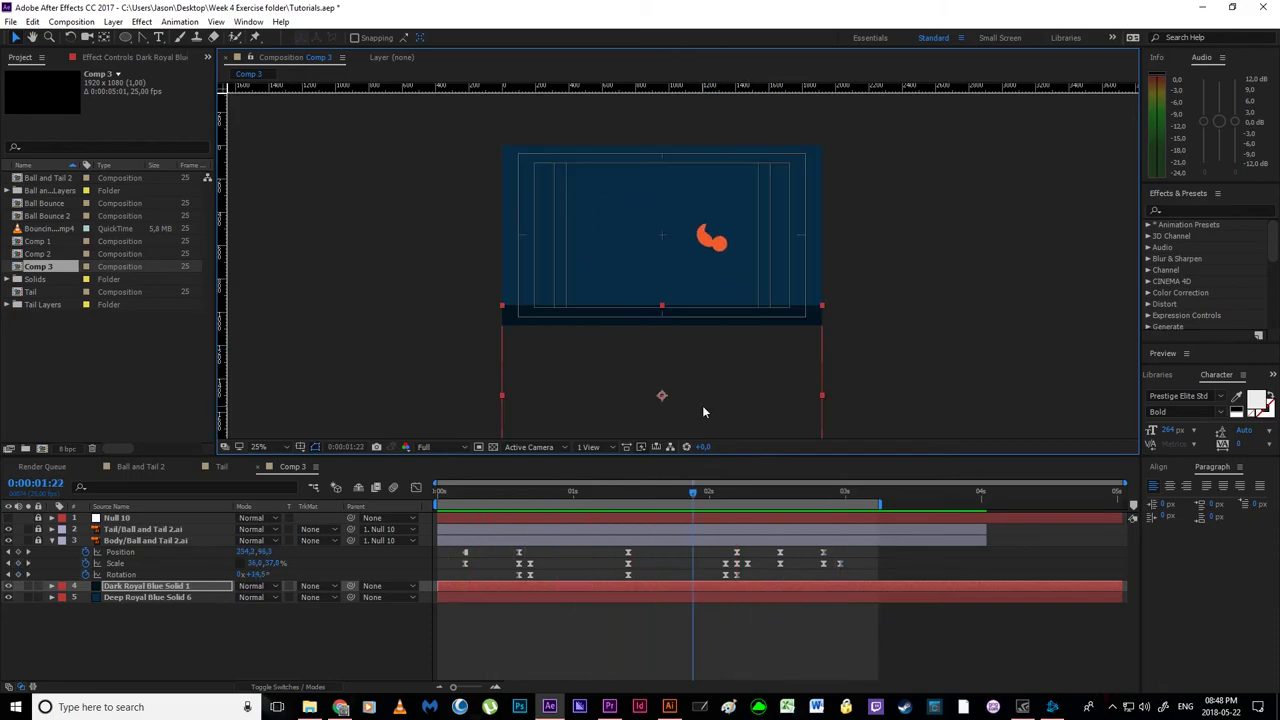
left_click(667, 654)
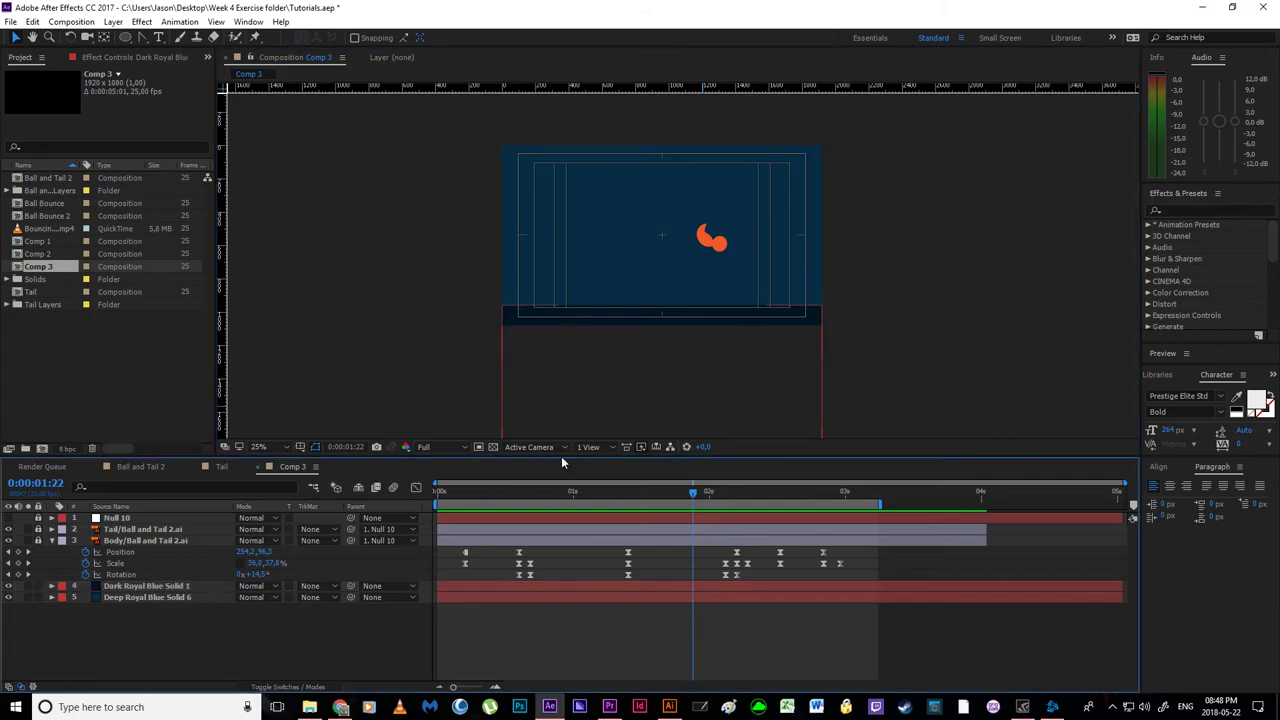
- Import "FREE Transition Sounds Effects! - Swoosh, Swish, Whoosh" from the Desktop as footage
double_click(128, 377)
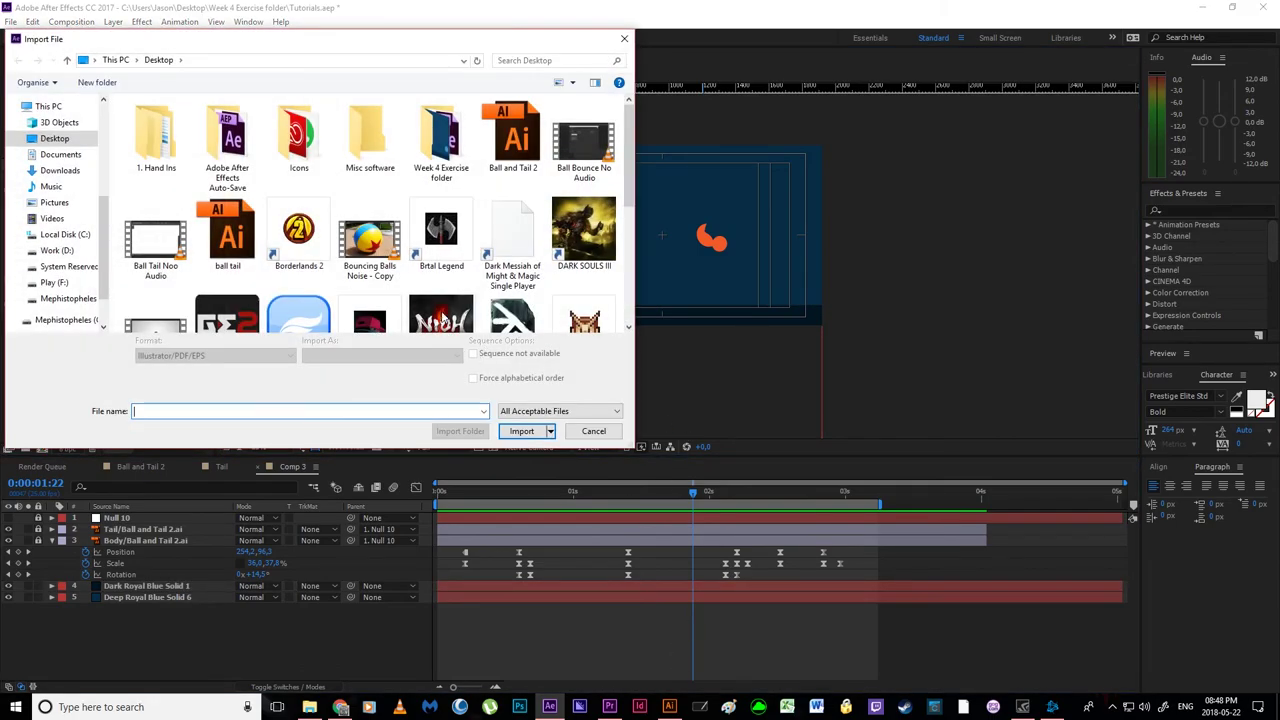
scroll(420, 305, "down", 3)
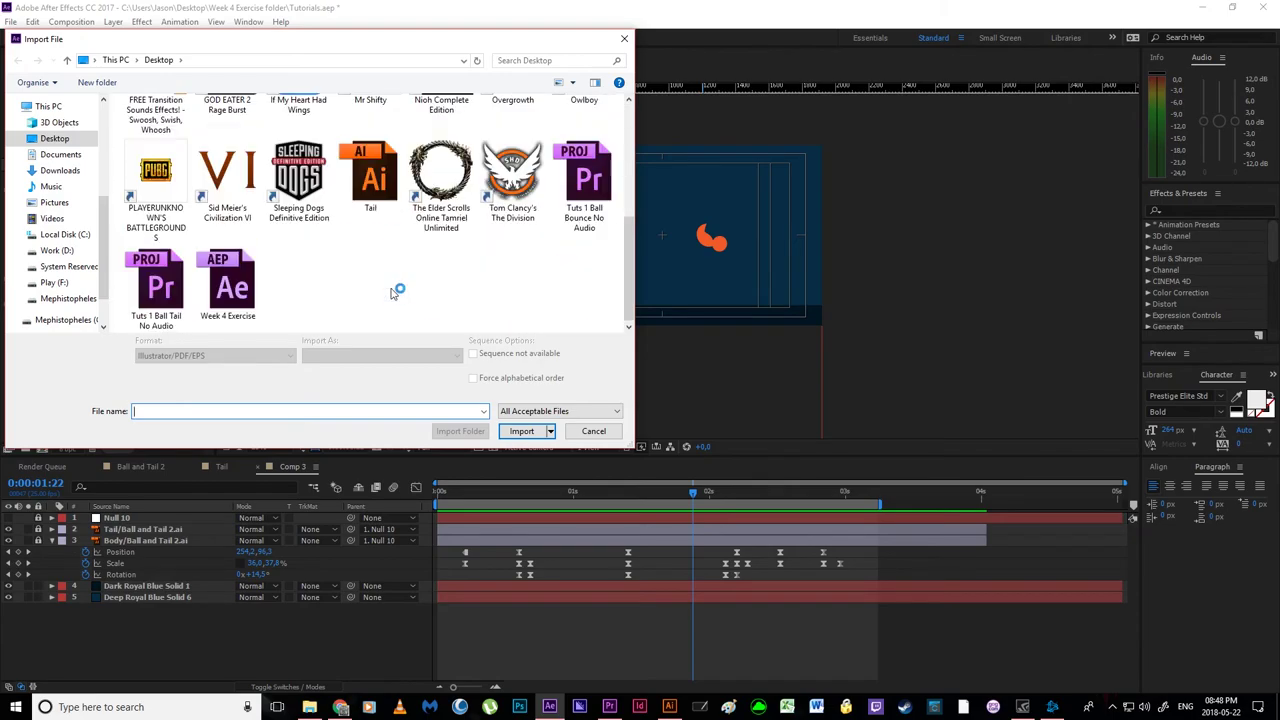
scroll(392, 294, "up", 1)
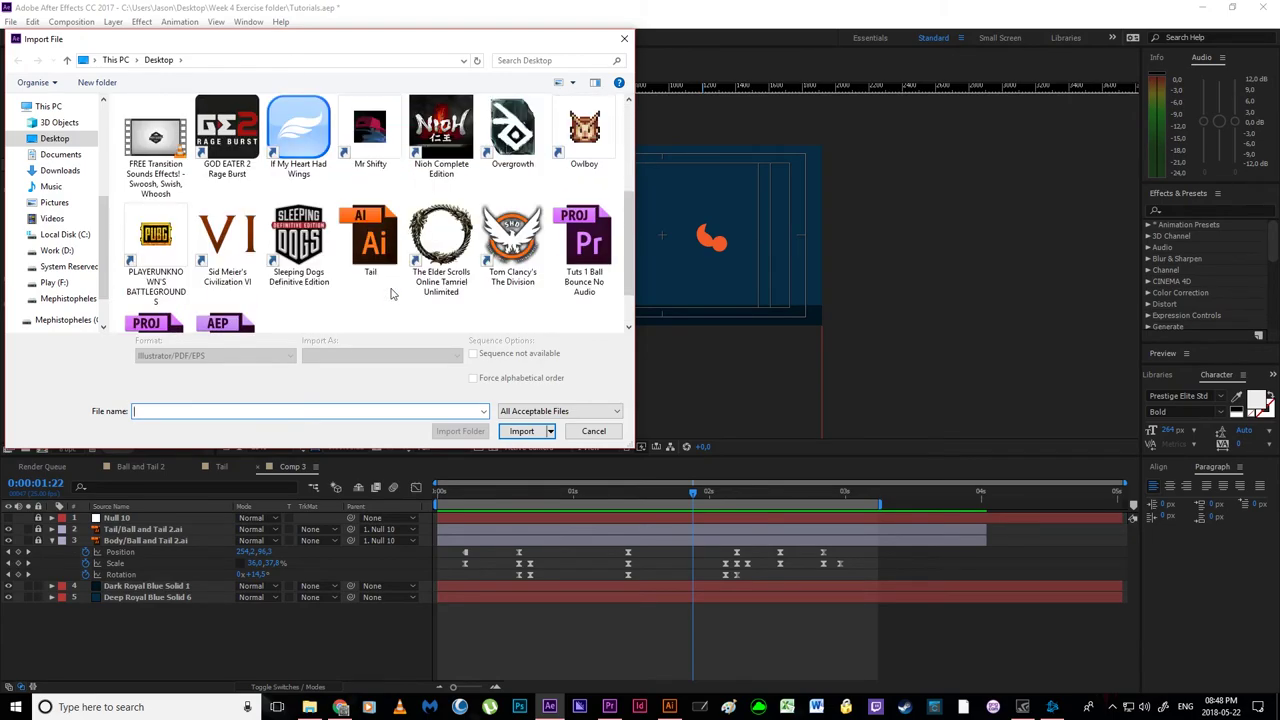
left_click(176, 160)
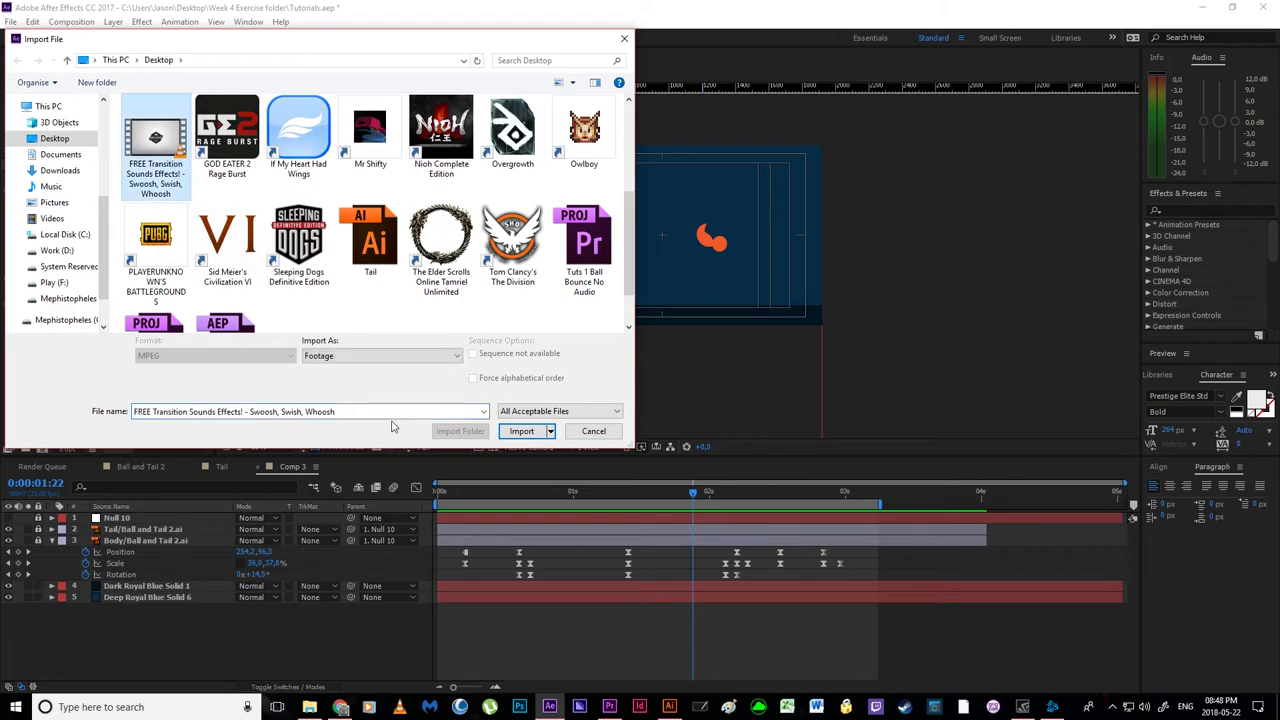
left_click(521, 431)
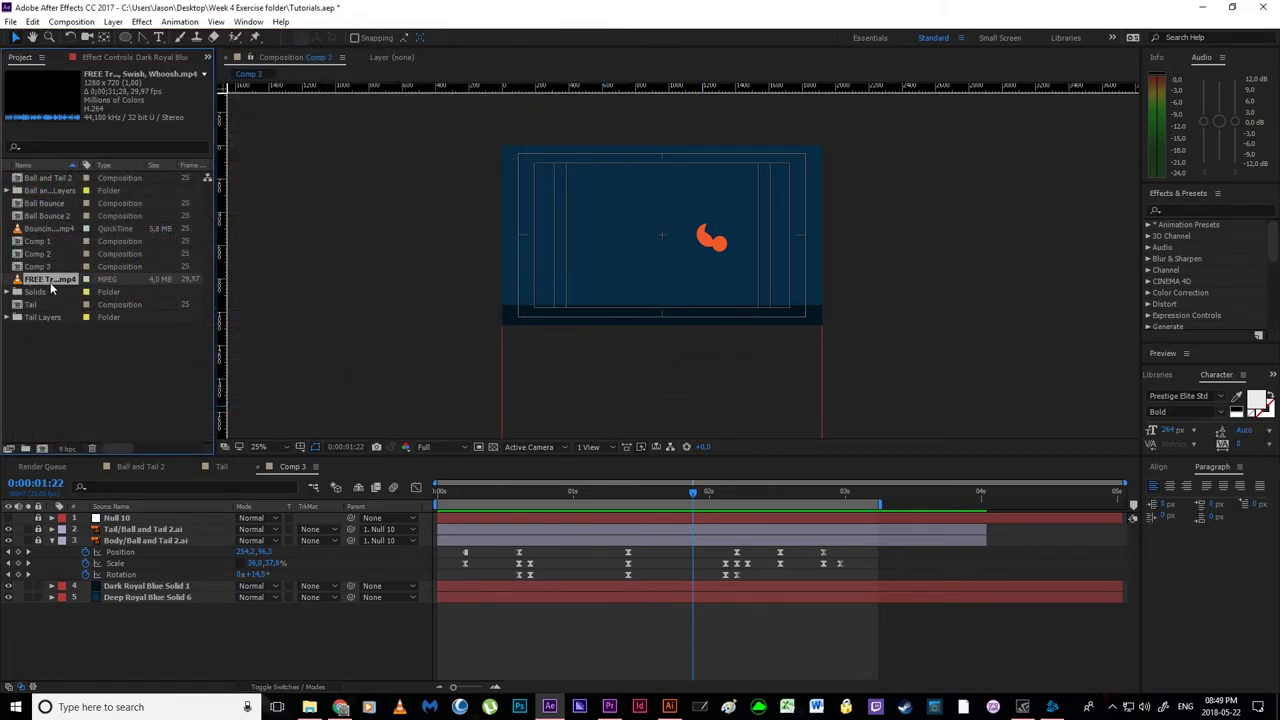
- Set the current time to 0:00:00:17 and open the "Bouncing Balls Noise - Copy.mp4" footage for viewing
left_click(106, 368)
left_click(35, 238)
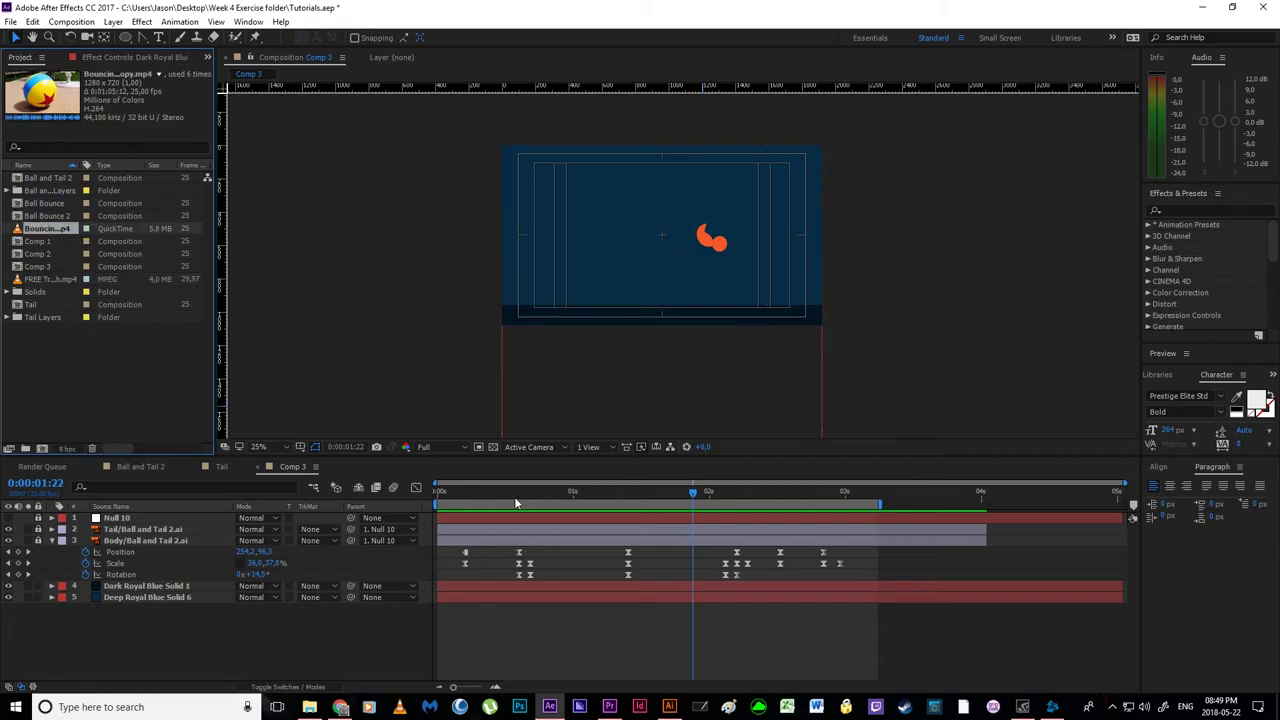
left_click_drag(512, 496, 530, 498)
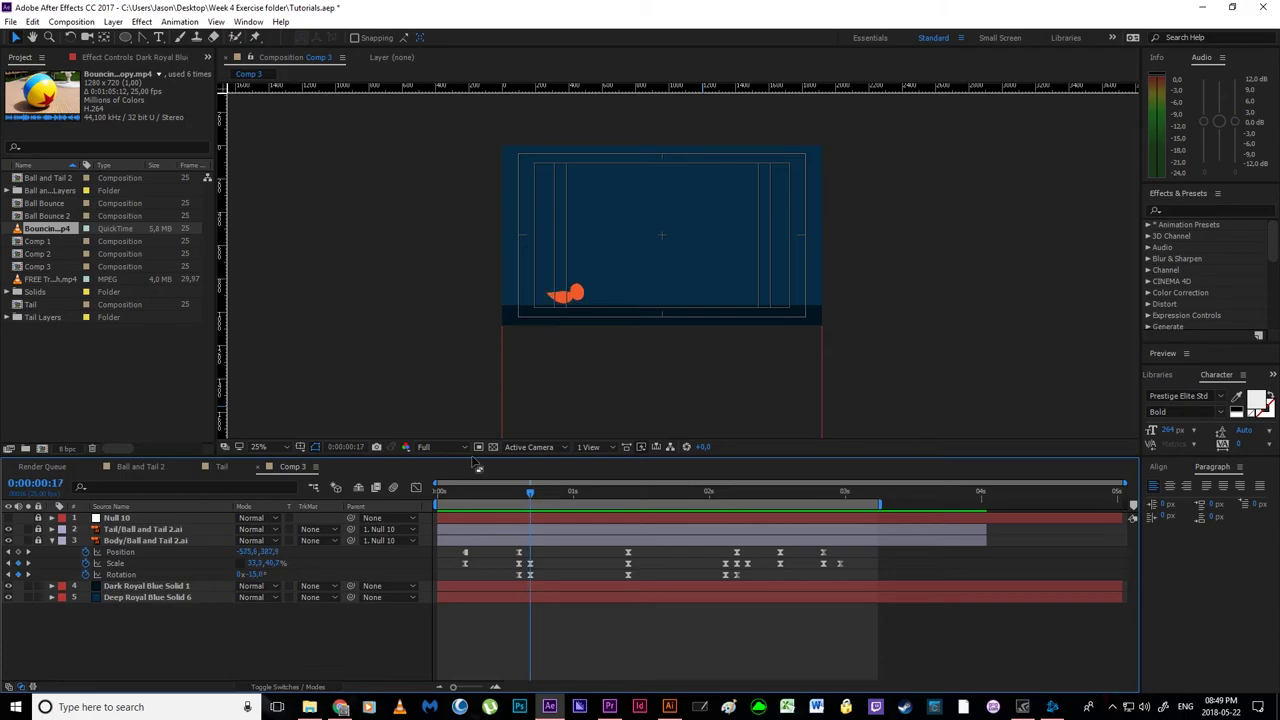
double_click(45, 229)
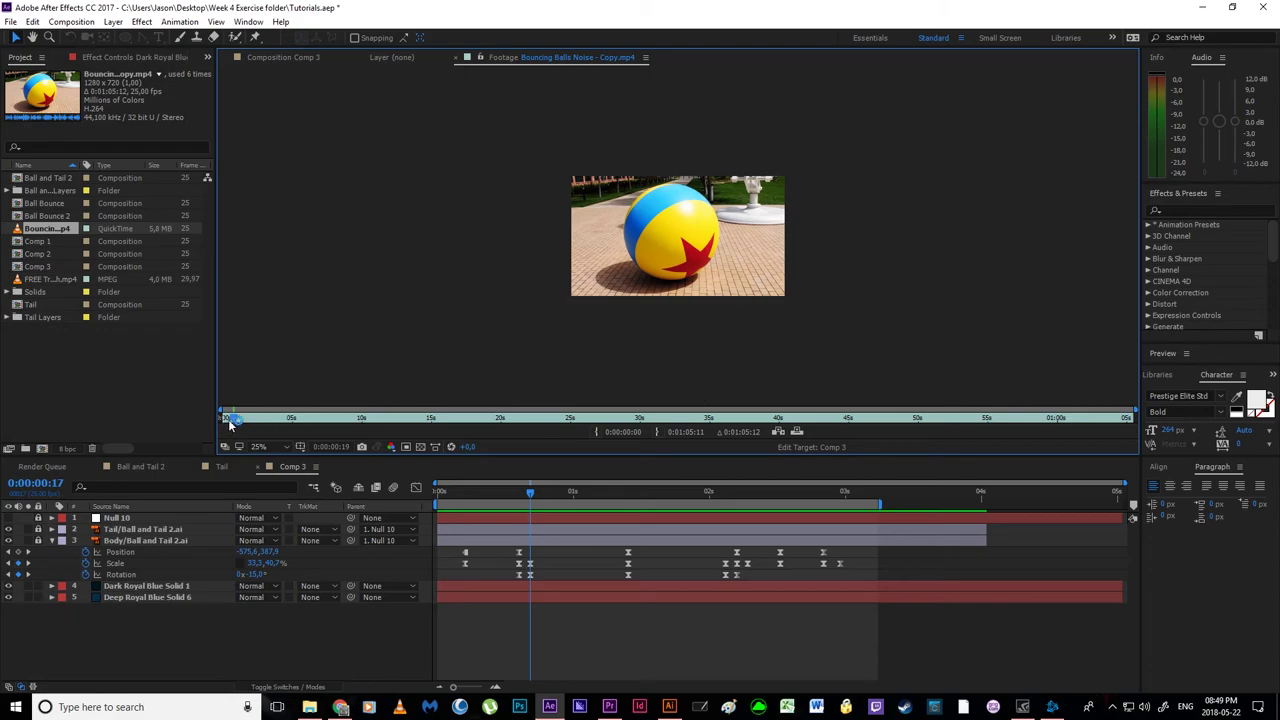
- Audition the bouncing ball footage's audio at several points through to its end to find a suitable bounce sound
left_click_drag(231, 418, 347, 425)
left_click_drag(558, 427, 797, 425)
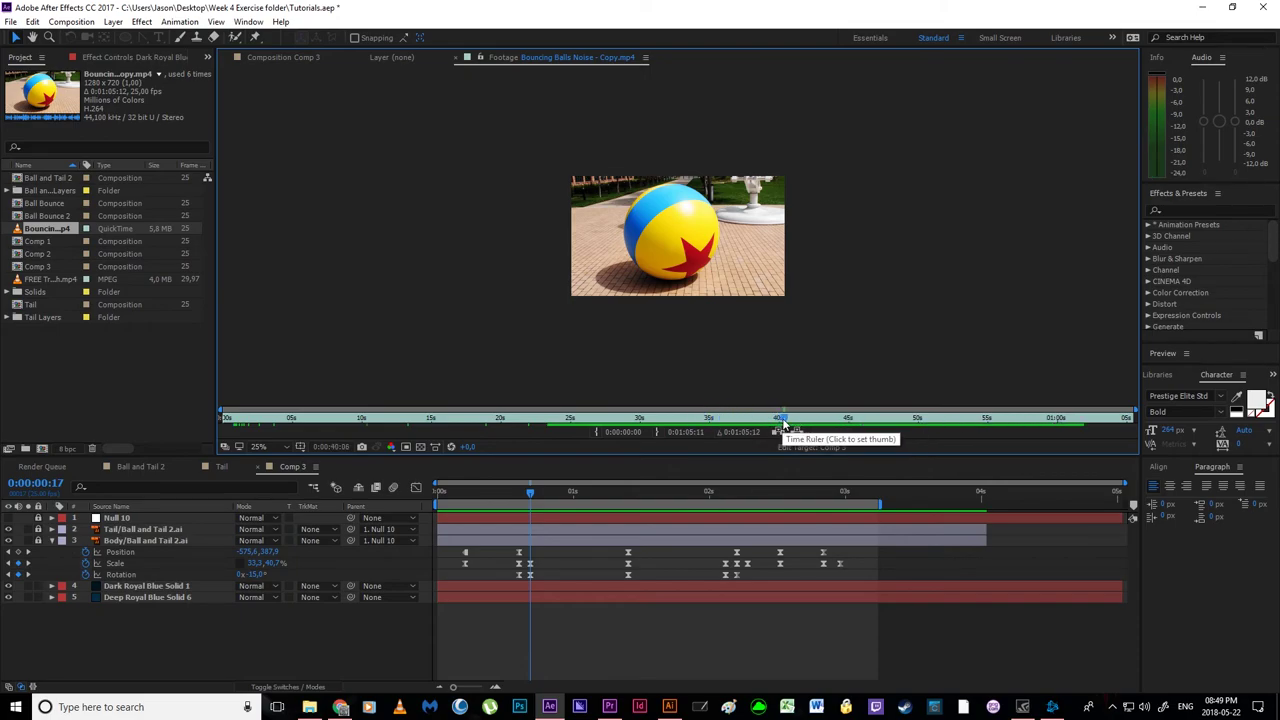
left_click(846, 425)
left_click(918, 420)
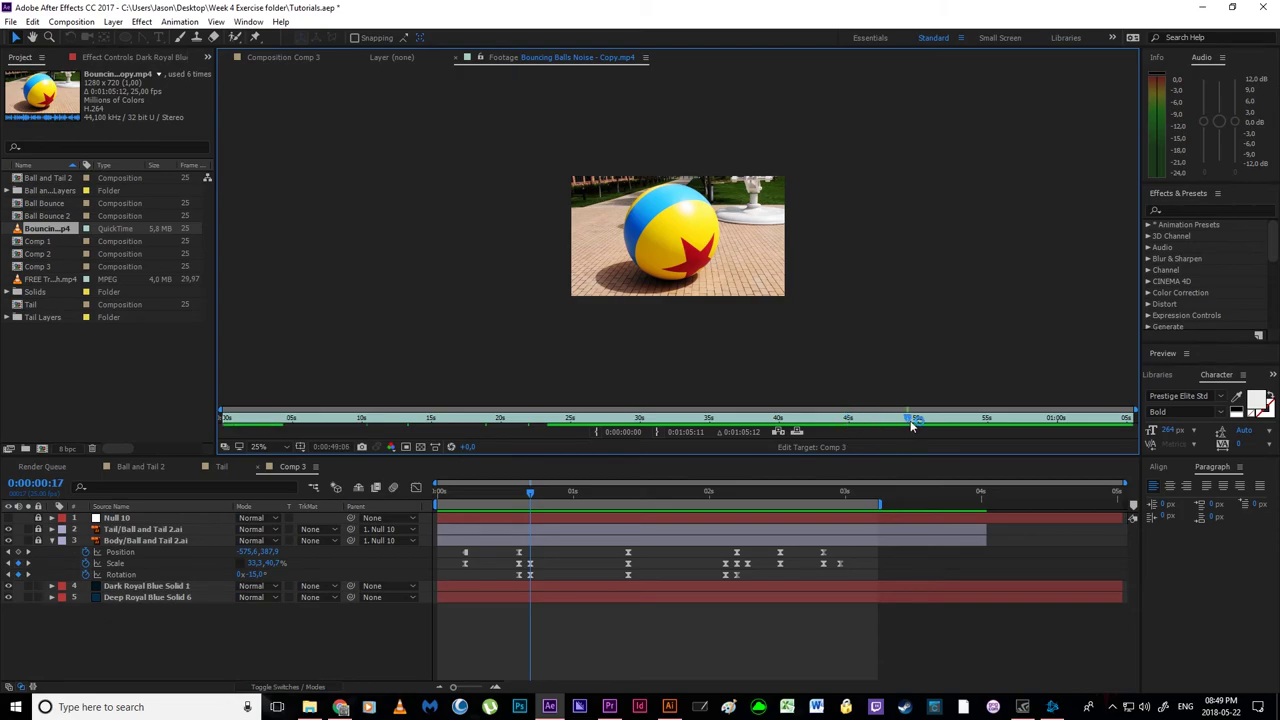
left_click(980, 421)
left_click(1042, 421)
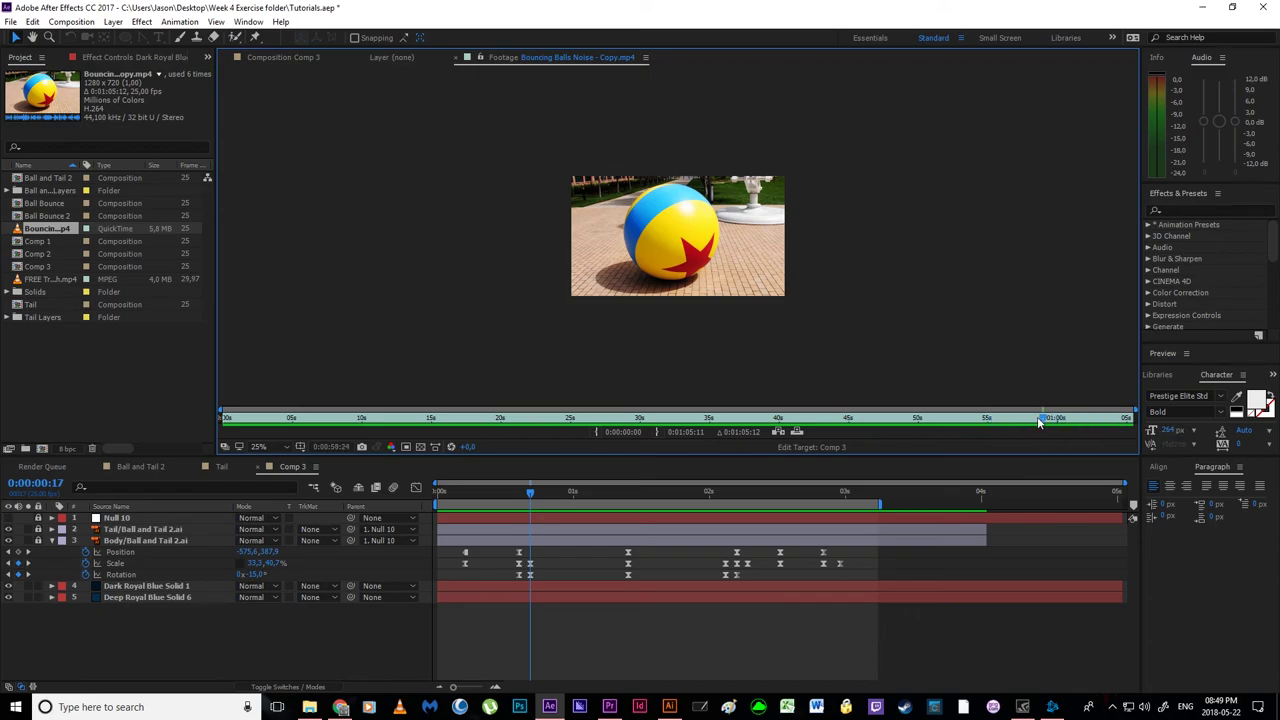
left_click(1014, 421)
left_click(1122, 421)
- Mark the footage from 0:01:03:16 to 0:01:05:02 and ripple insert that range into Comp 3 at the current time
left_click(1107, 422)
left_click(597, 432)
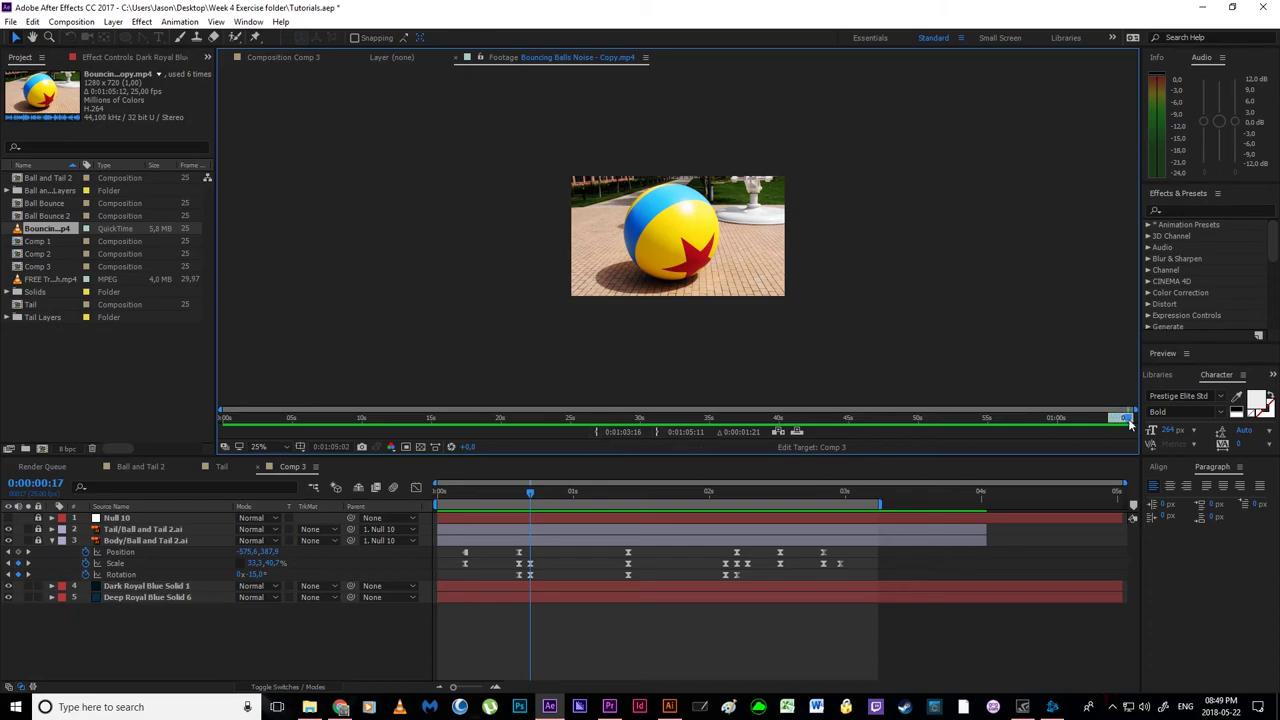
left_click(658, 432)
left_click(777, 432)
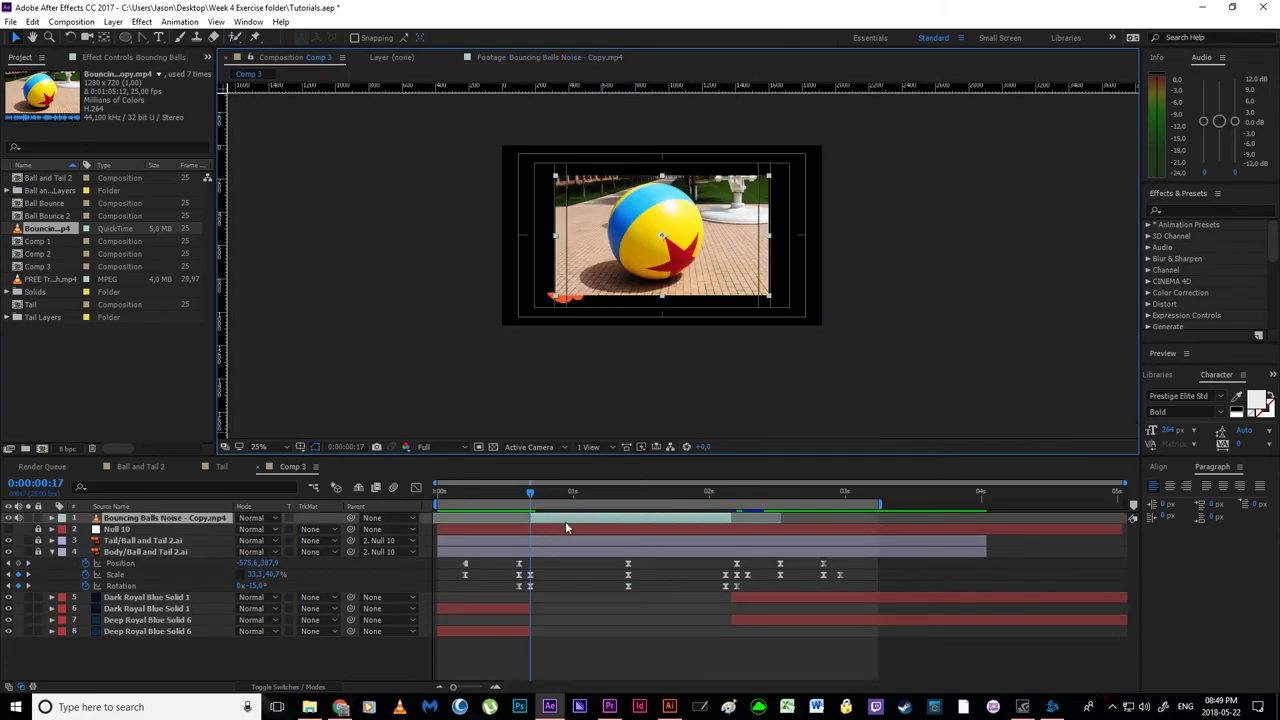
- Move the bouncing ball footage layer below all other layers, reveal its audio waveform and preview the composition
left_click_drag(172, 519, 178, 660)
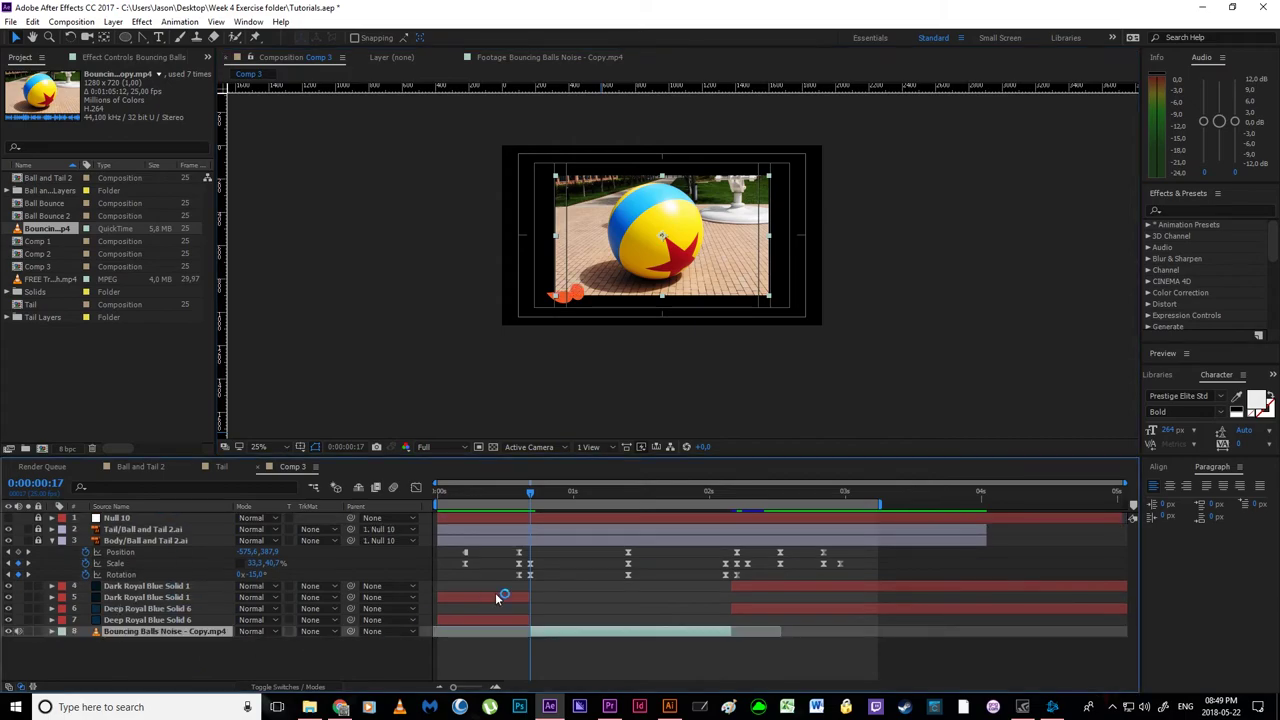
key("l")
key("l")
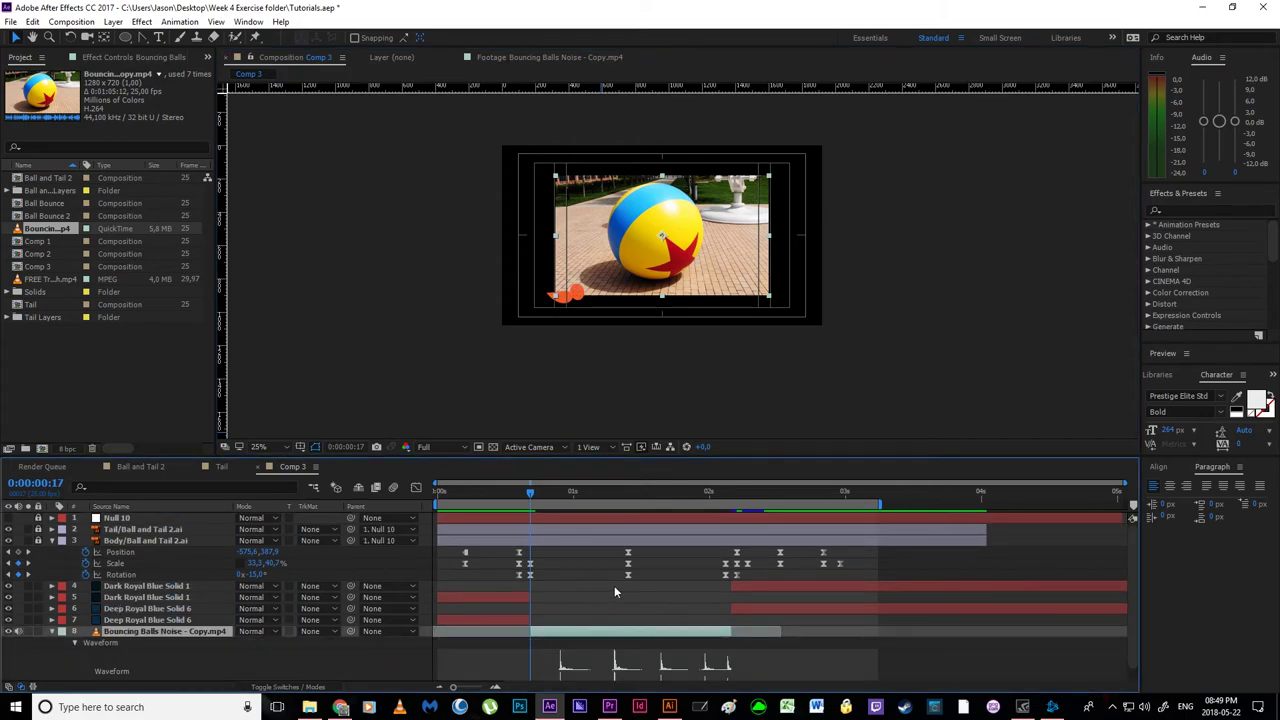
scroll(614, 585, "down", 1)
key("space")
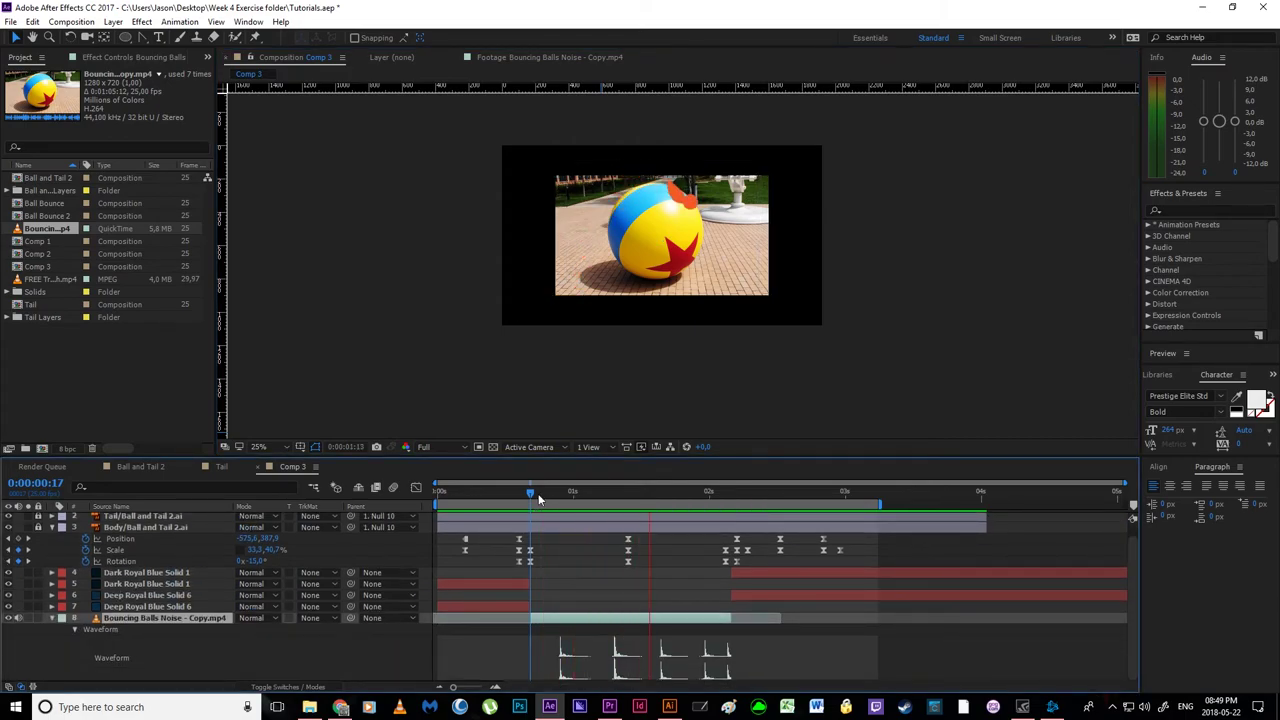
- Trim the bounce sound layer to run from 0:00:00:22 to 0:00:01:03 and hide its video
left_click_drag(532, 497, 558, 498)
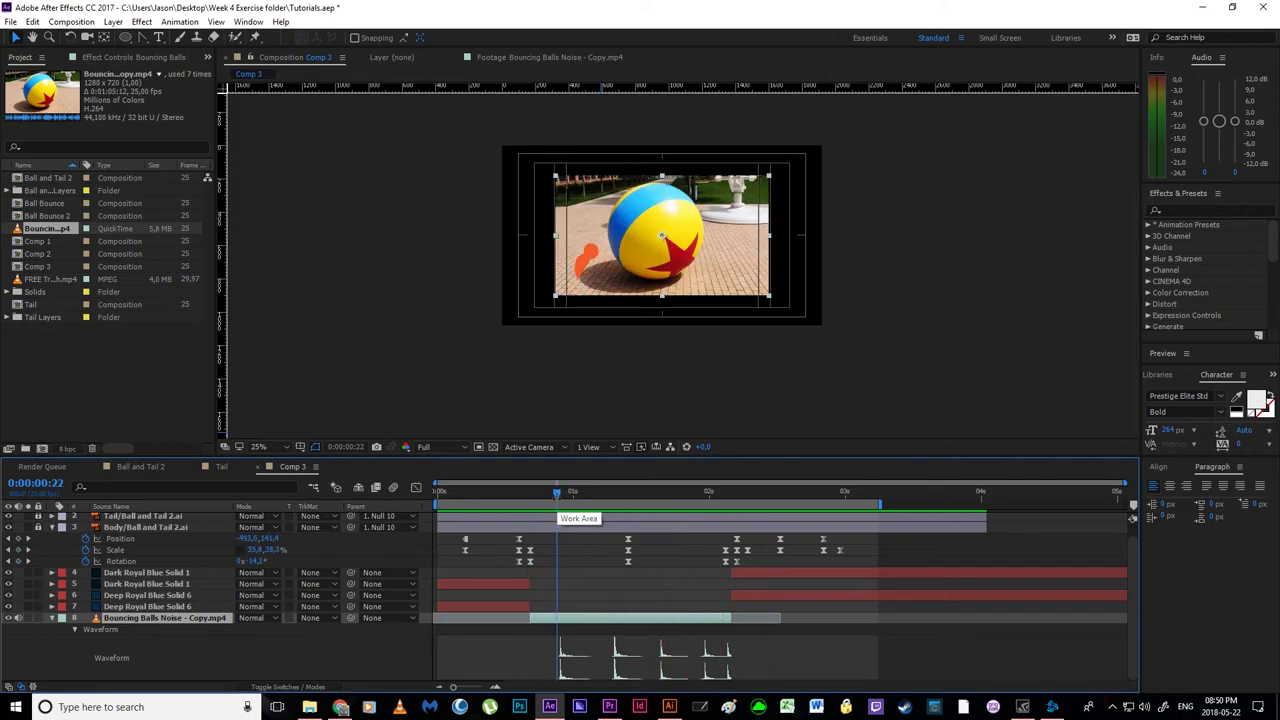
left_click_drag(561, 493, 592, 498)
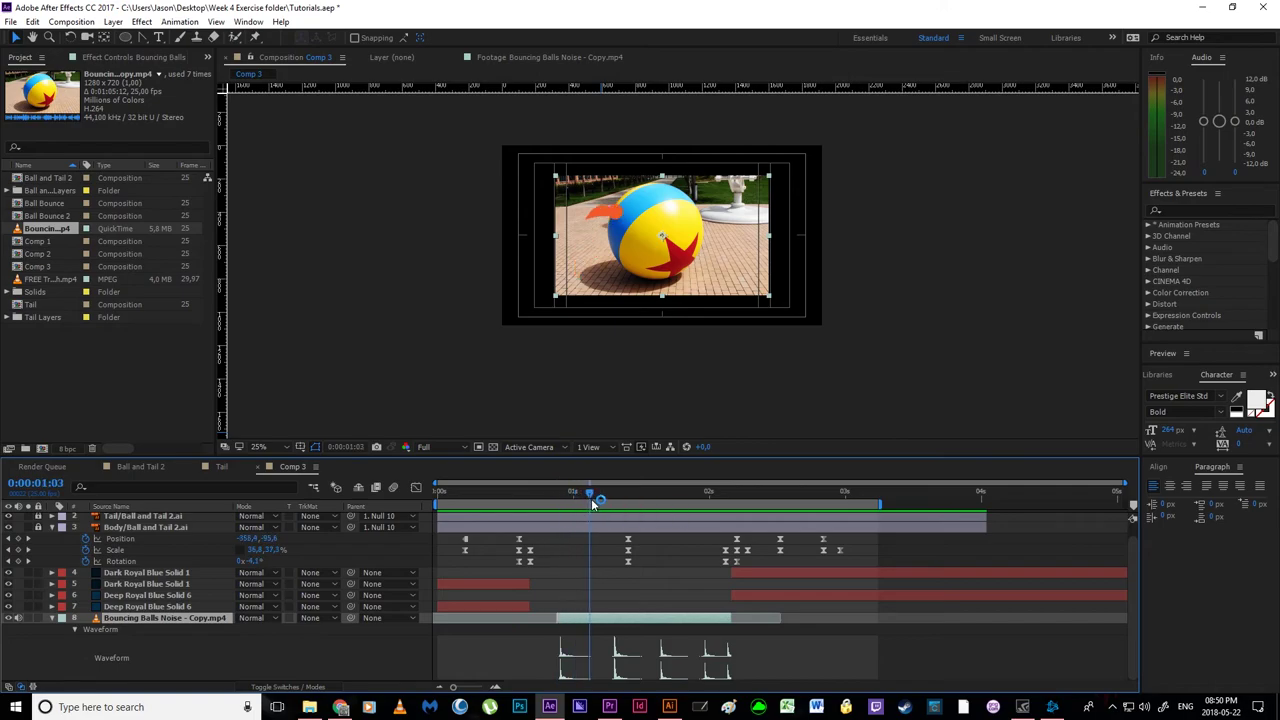
left_click(8, 618)
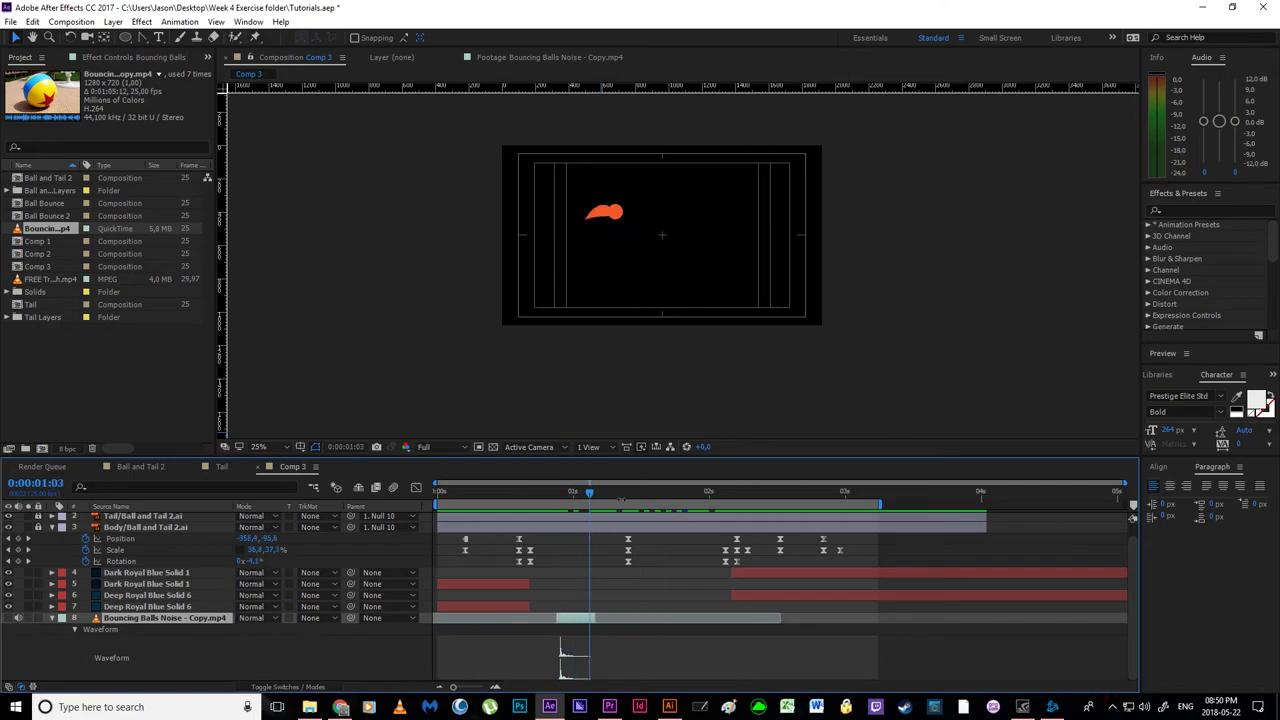
left_click_drag(590, 498, 557, 498)
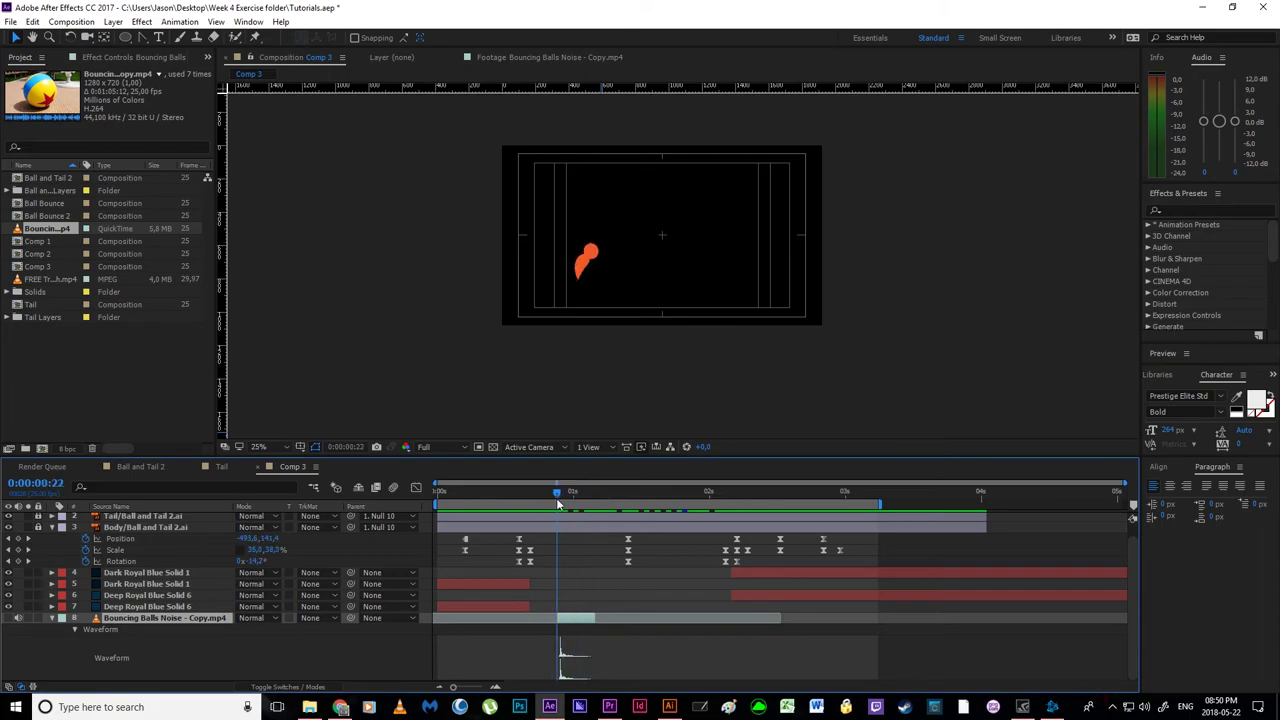
- Extend the second halves of the split floor and background solids back to 0:00:00:17 to close the gap
left_click(742, 573)
left_click_drag(728, 574, 530, 584)
left_click_drag(731, 596, 530, 596)
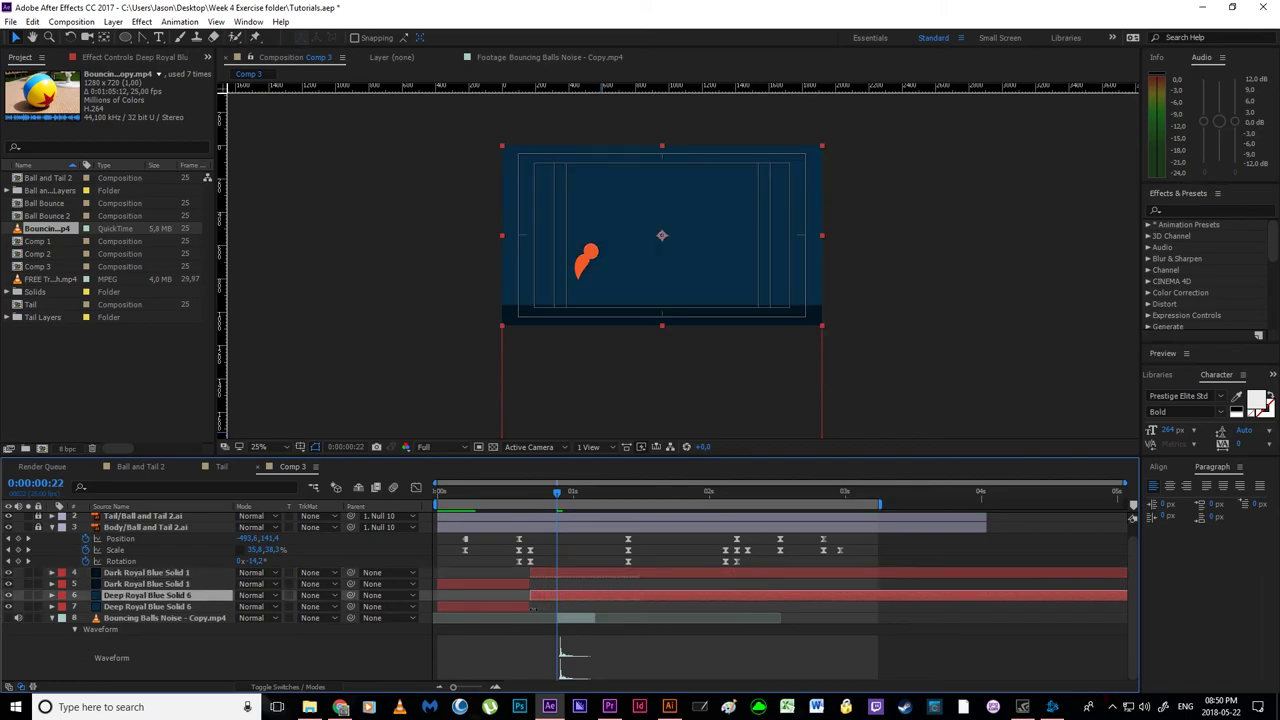
- Preview the animation with the trimmed bounce sound from 0:00:00:22 and again from the beginning
left_click(661, 665)
key("space")
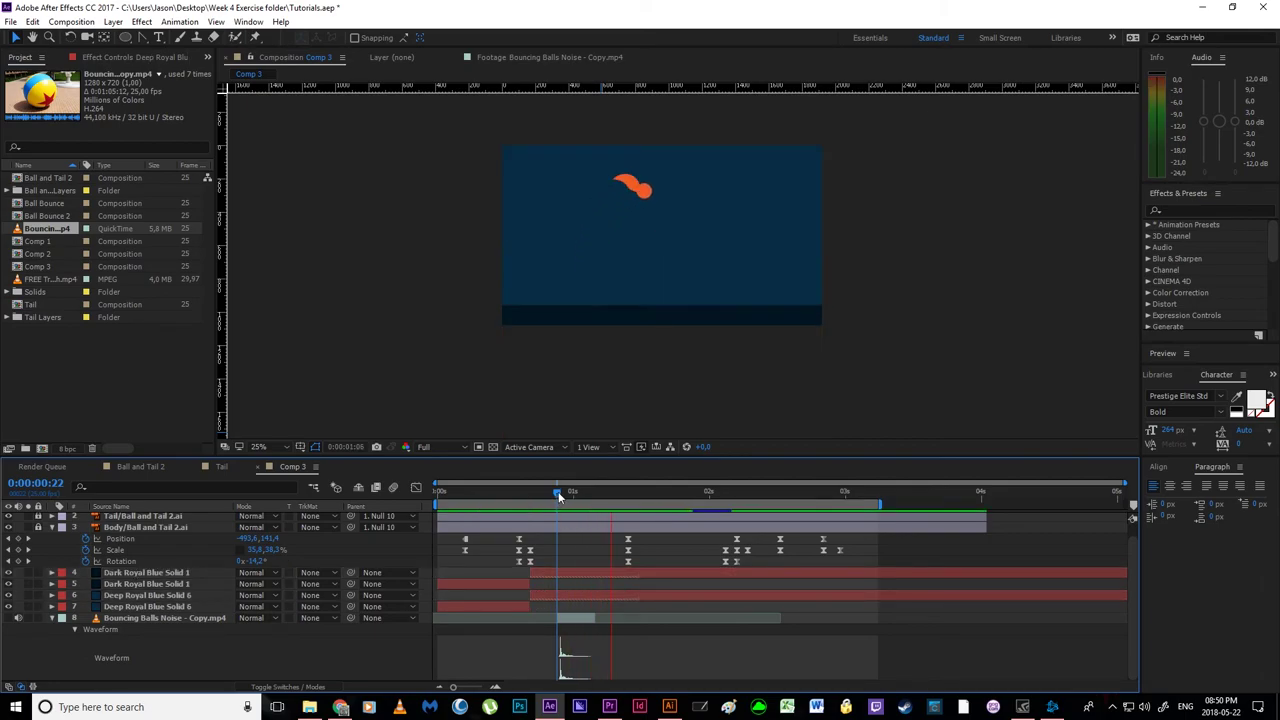
left_click(558, 494)
left_click_drag(558, 494, 380, 508)
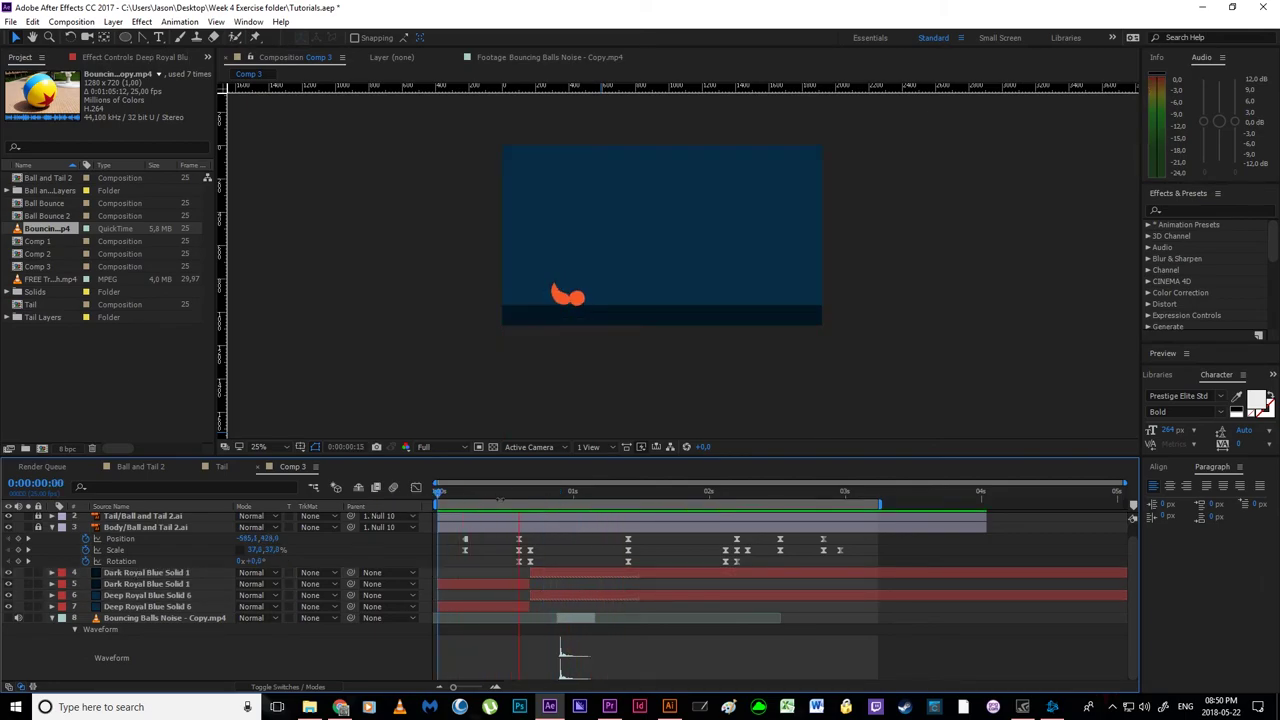
- Move the trimmed bounce sound clip so it starts at the ball's landing at 0:00:02:05
left_click_drag(537, 495, 737, 560)
left_click_drag(588, 620, 754, 628)
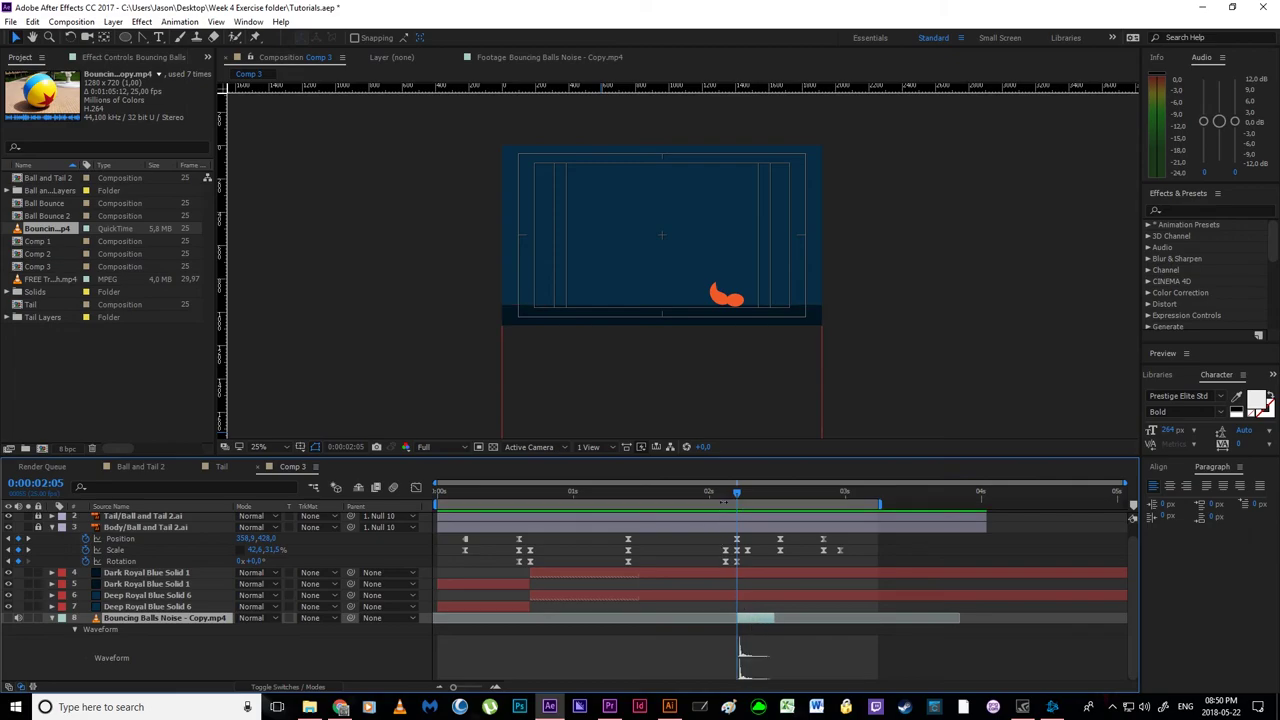
mouse_move(737, 492)
left_mouse_down()
mouse_move(690, 503)
mouse_move(737, 503)
left_mouse_up()
- Set the bounce sound layer's Audio Levels to -10 dB and preview the result
left_click(53, 620)
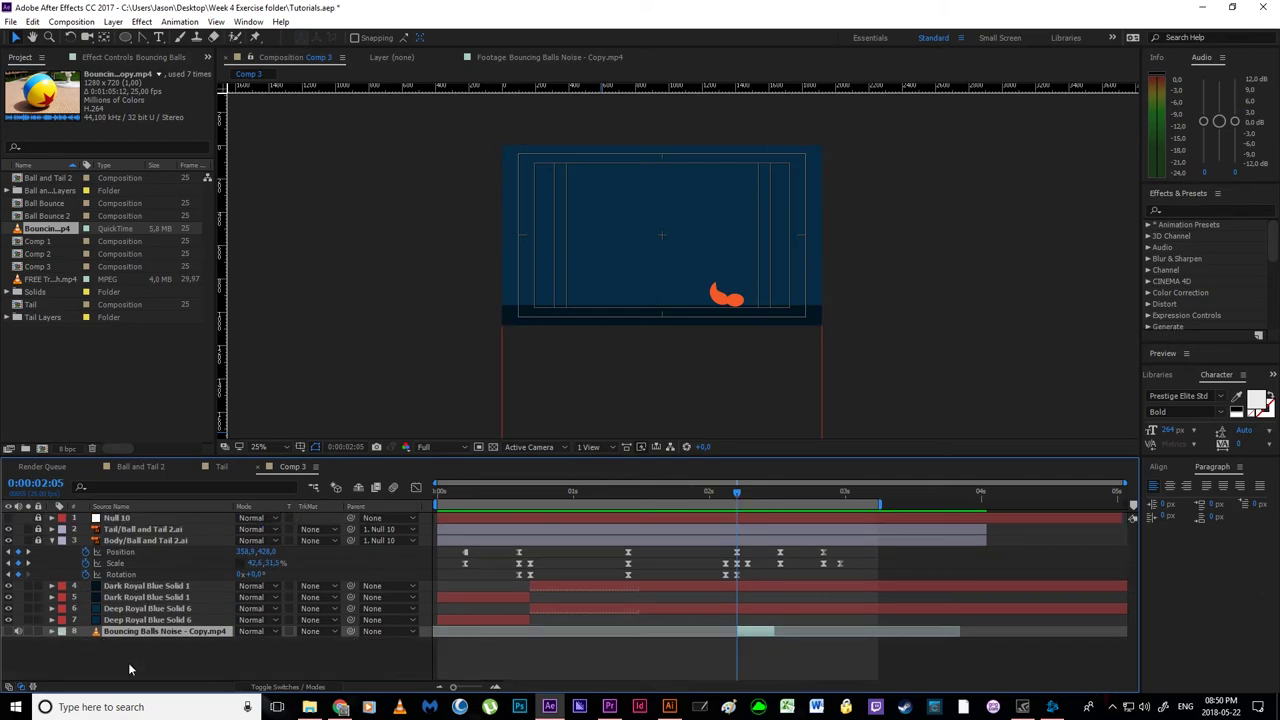
left_click(52, 632)
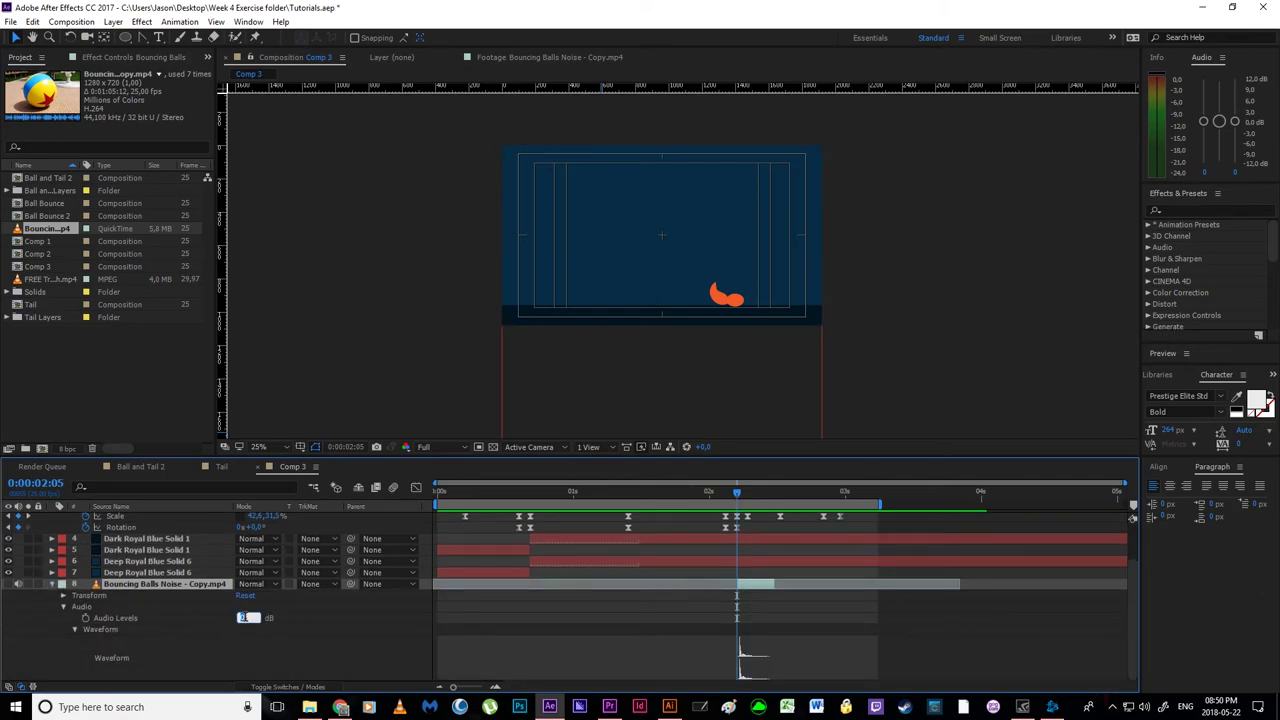
key("Return")
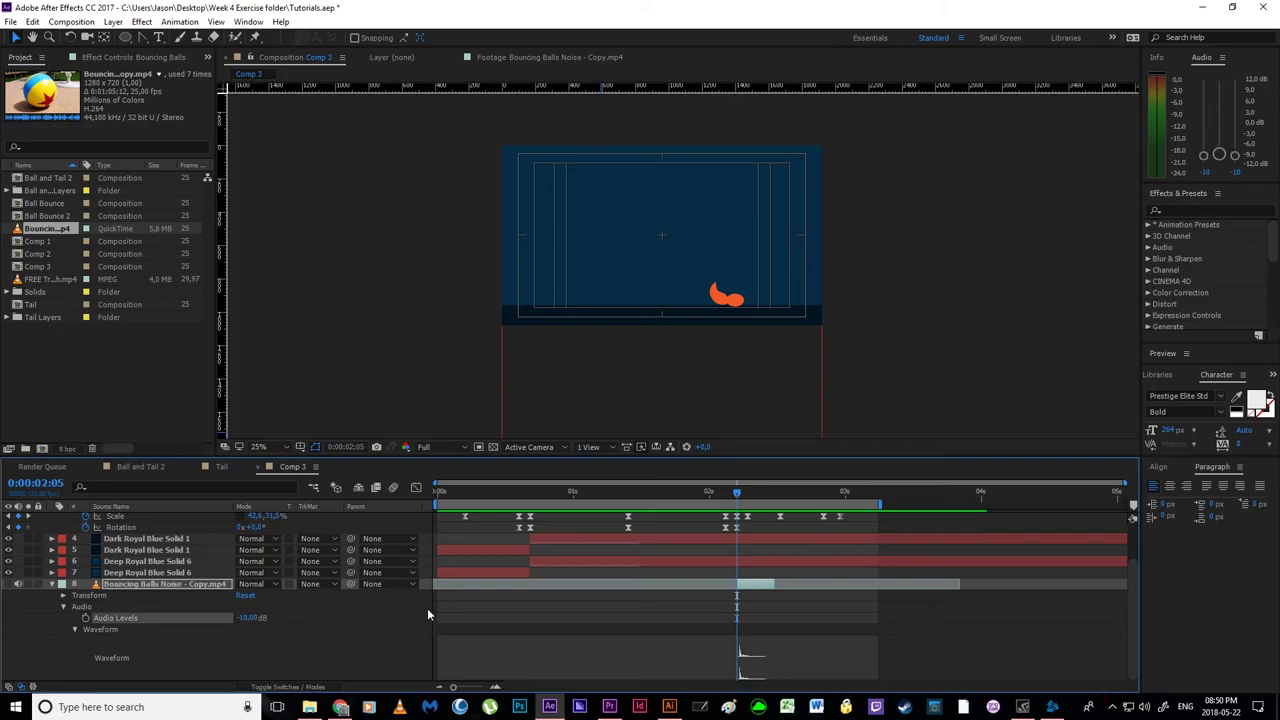
key("space")
- Duplicate the bounce sound layer, reveal the copy's waveform and move it to about 0:00:02:20 for the smaller second landing
left_click_drag(737, 492, 824, 510)
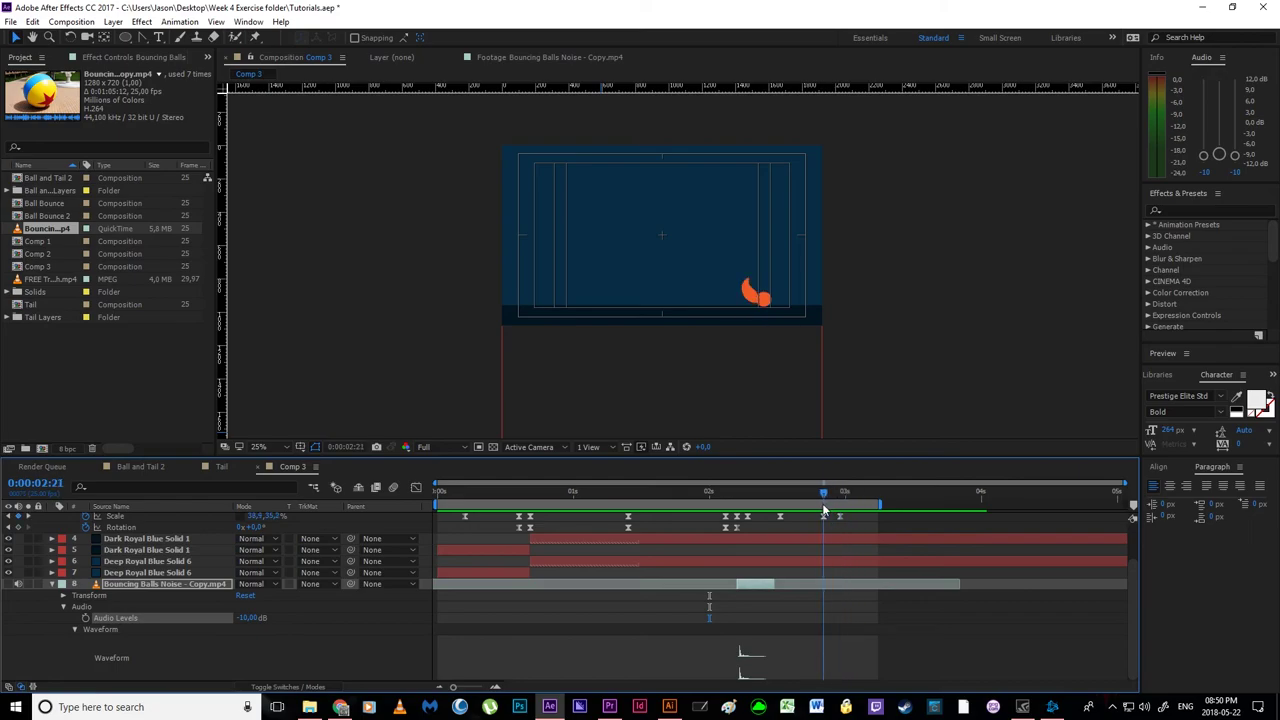
left_click(748, 584)
key("ctrl+d")
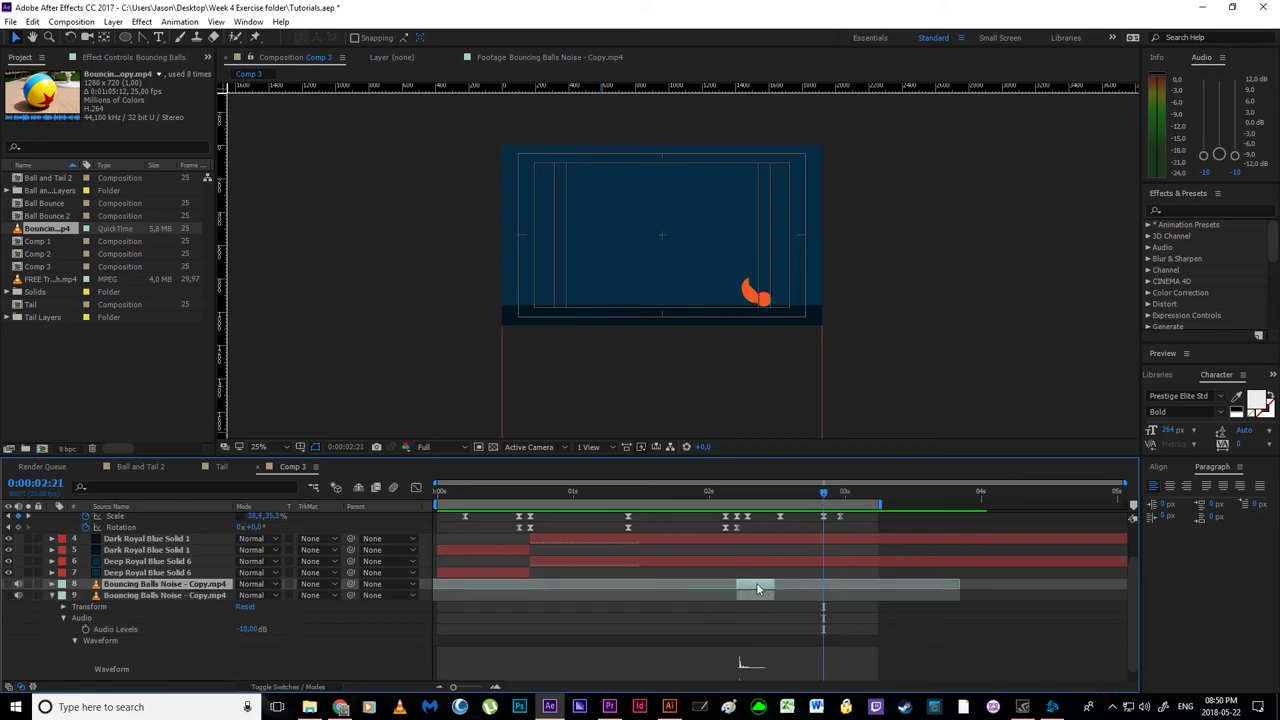
key("l")
key("l")
left_click_drag(752, 587, 832, 587)
- Preview how the duplicated bounce sound lines up with the ball's final landing
left_click(496, 688)
left_click_drag(797, 491, 758, 491)
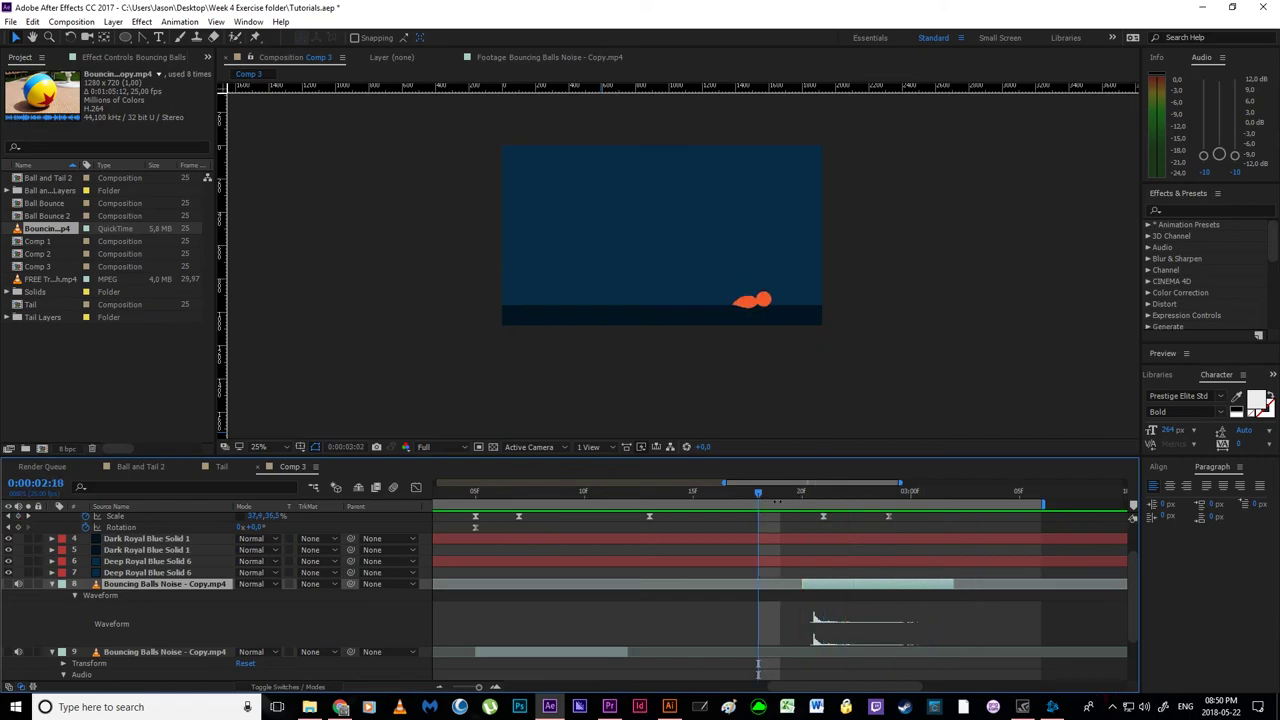
key("space")
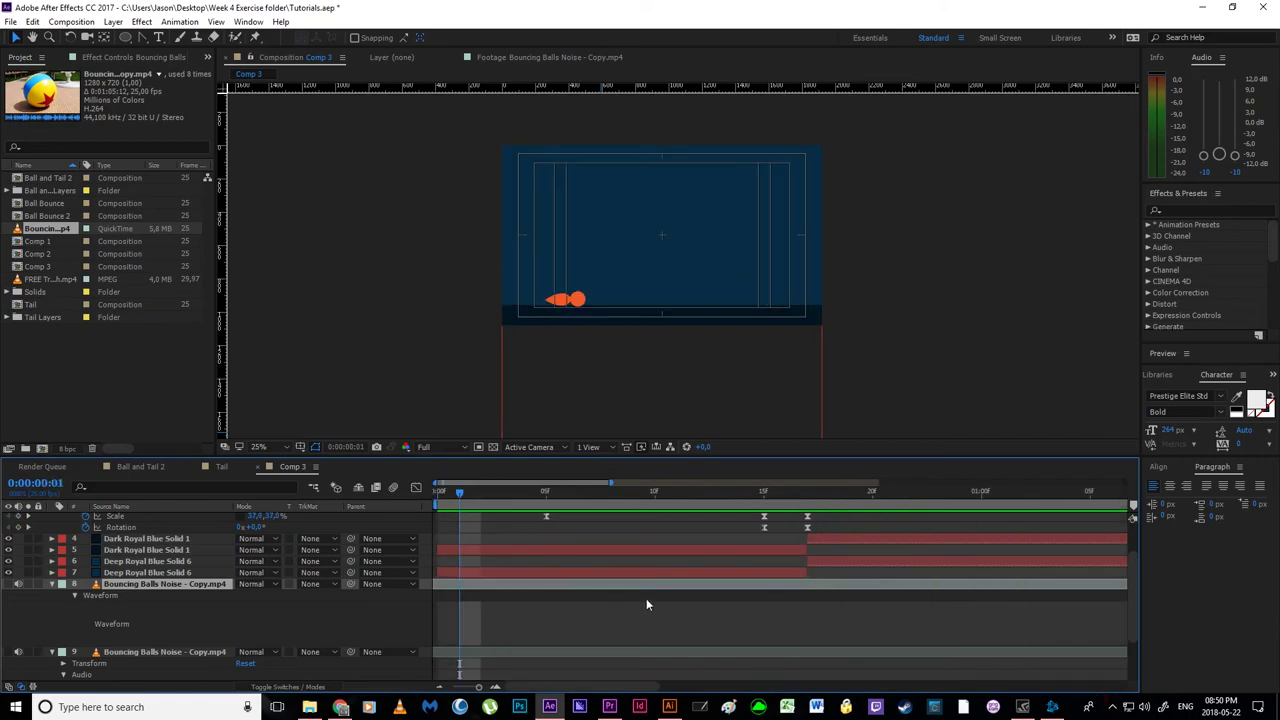
- Shift the duplicated bounce sound clip one frame so that it starts at 0:00:02:21
left_click_drag(1116, 608, 545, 611)
left_click_drag(1125, 606, 829, 623)
left_click_drag(920, 602, 561, 609)
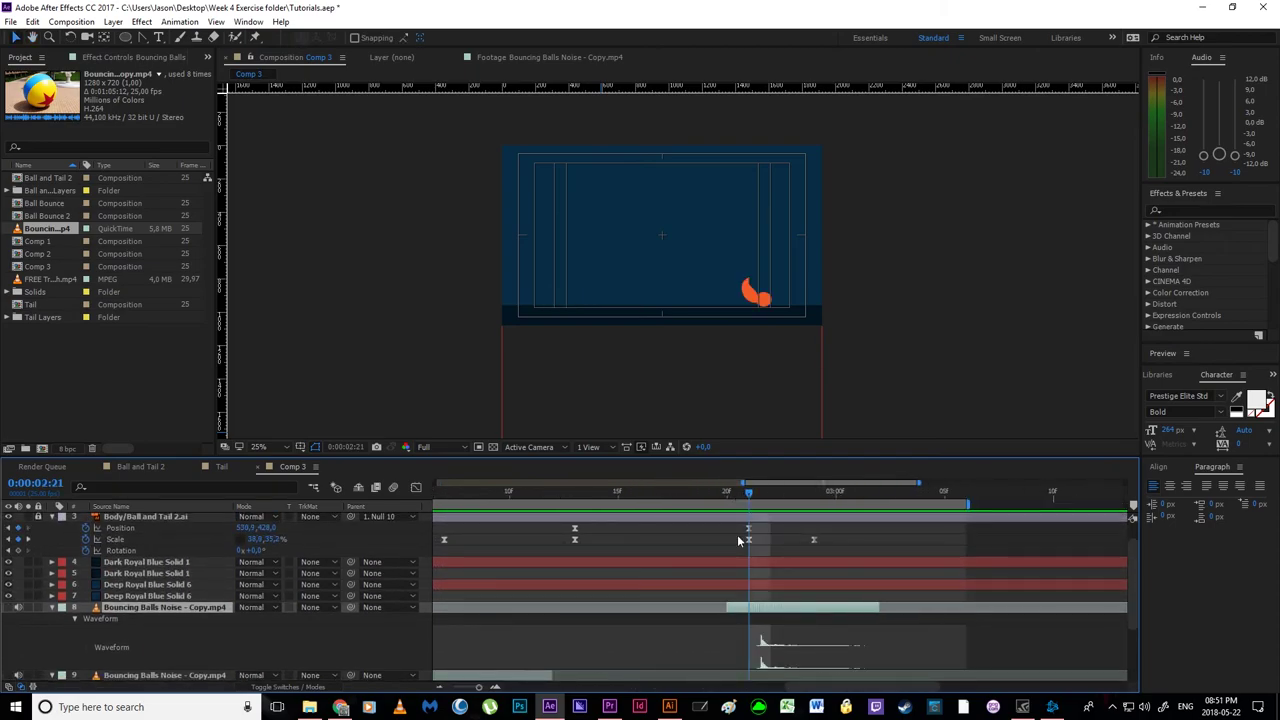
left_click(700, 492)
left_click_drag(700, 497, 727, 497)
left_click_drag(757, 612, 765, 612)
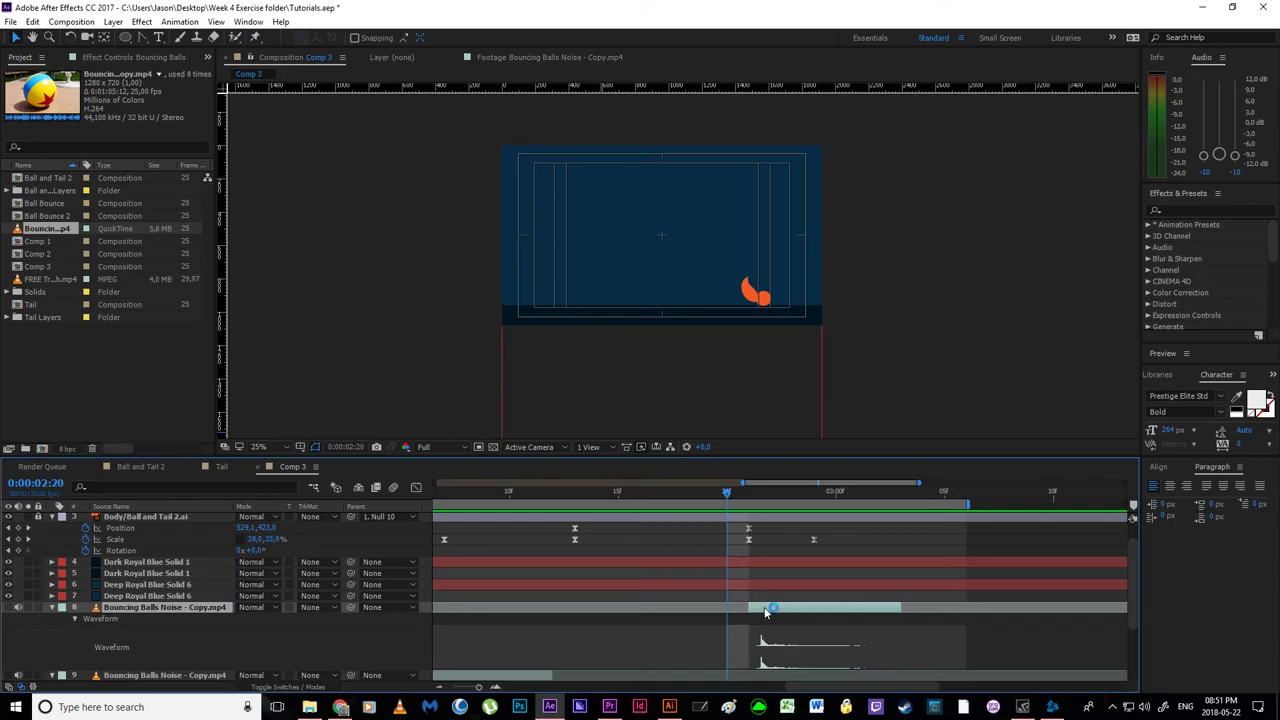
- Play back the final landing from 0:00:02:17 to check the shifted sound's timing
key("space")
key("space")
left_click(666, 495)
key("space")
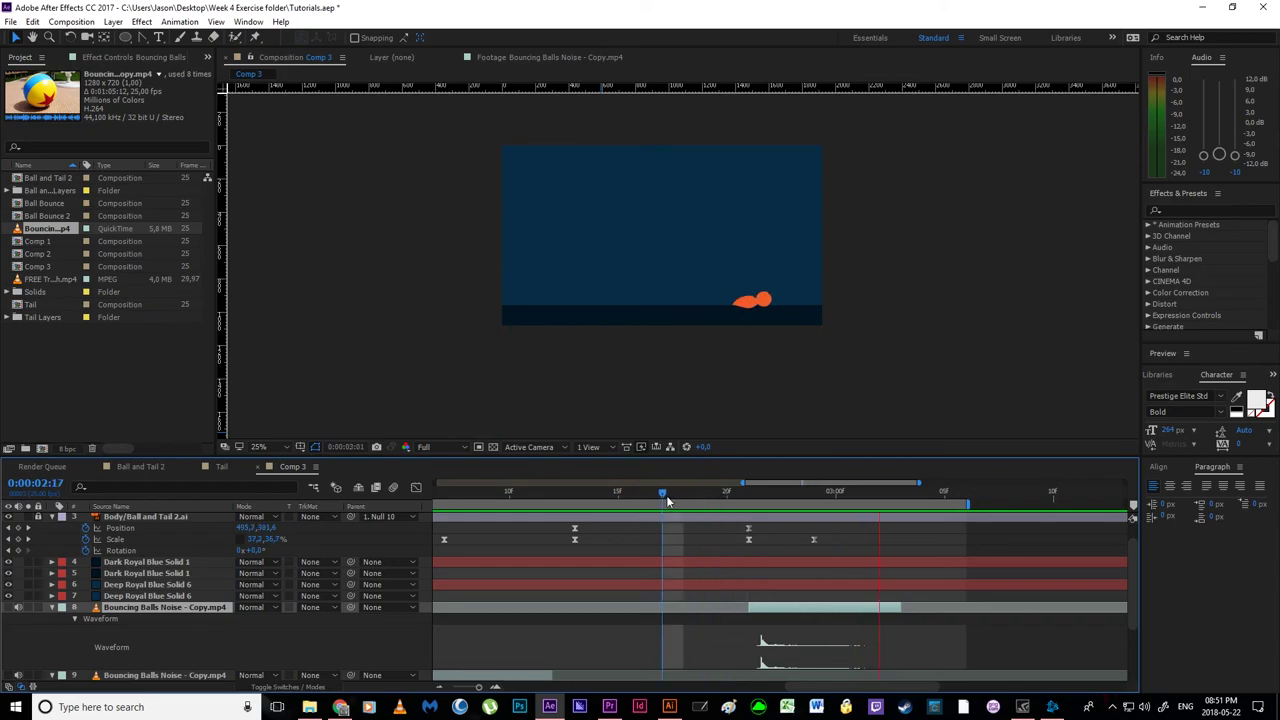
key("space")
key("Page_Up")
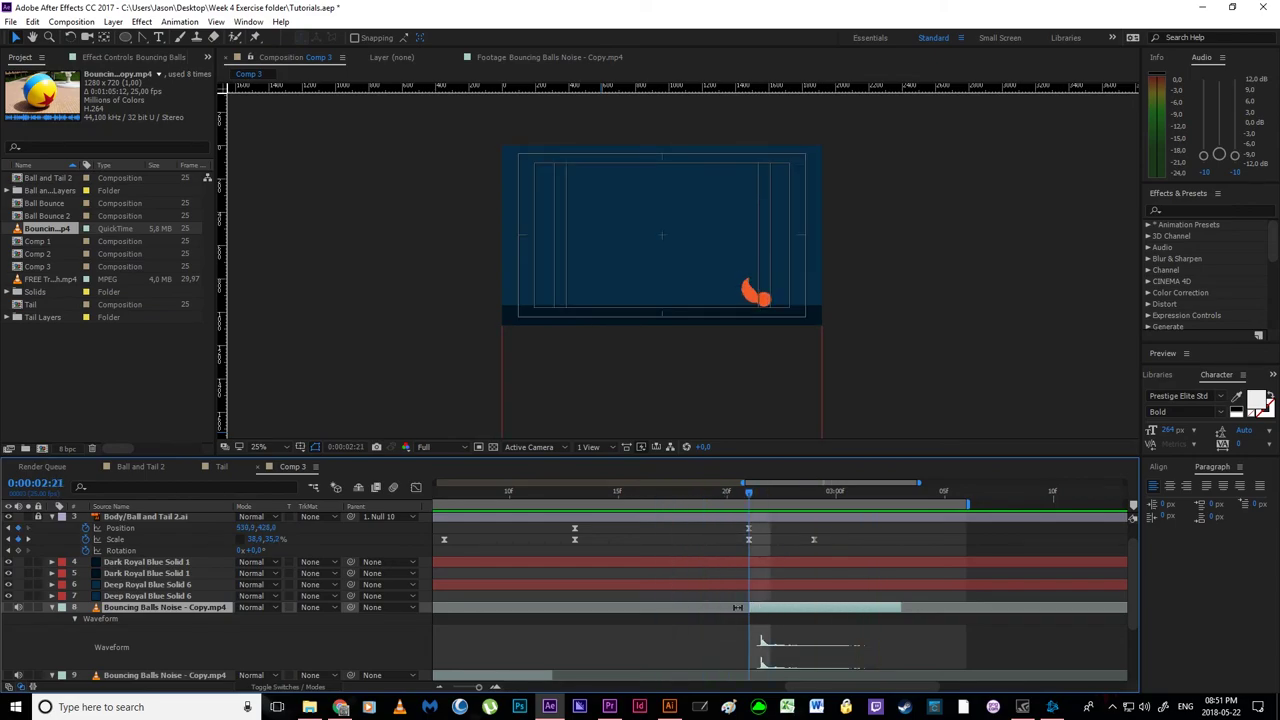
- Lower the duplicated bounce sound's Audio Levels to -20 dB and preview the final landing
left_click(52, 607)
left_click(52, 607)
scroll(64, 622, "down", 1)
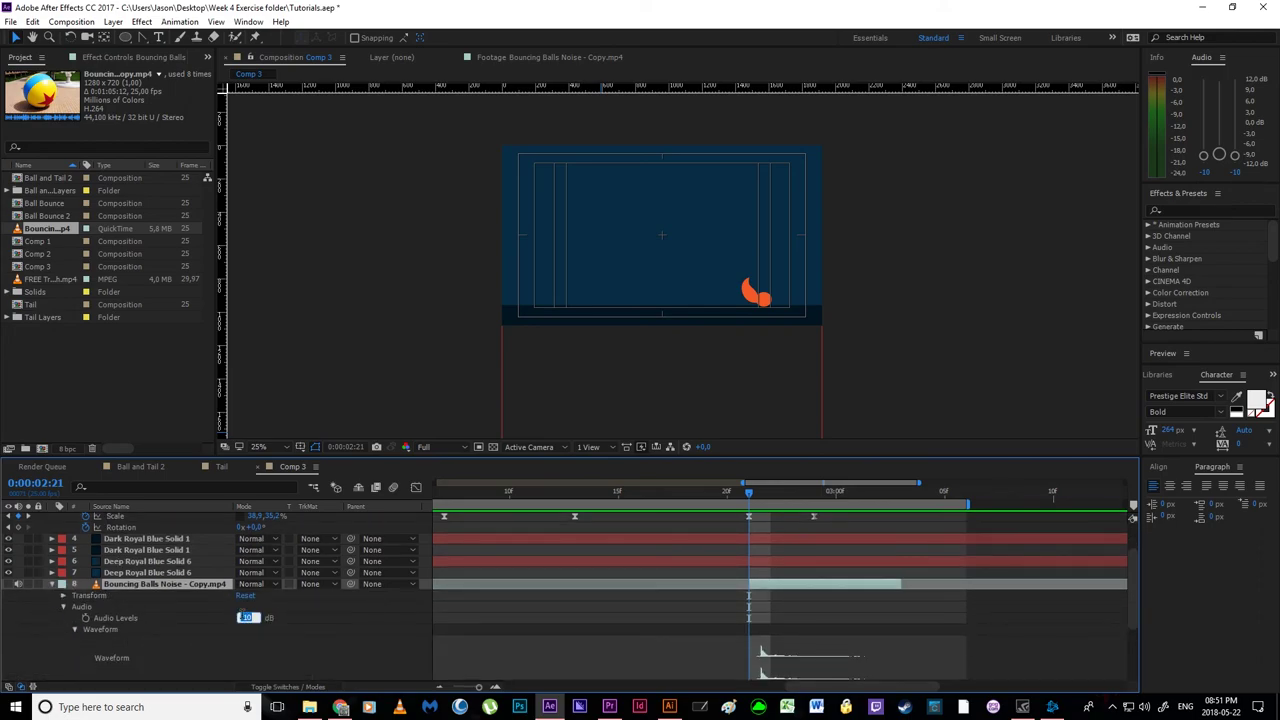
key("Return")
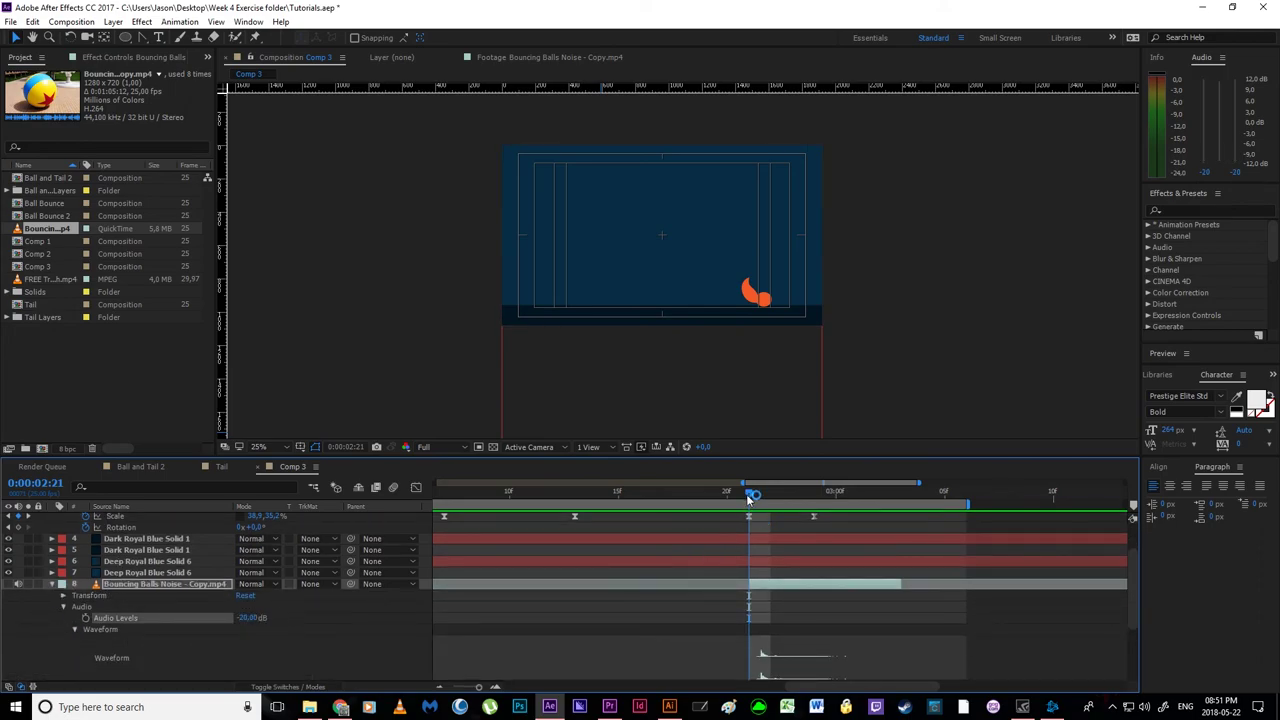
left_click_drag(749, 494, 598, 496)
key("space")
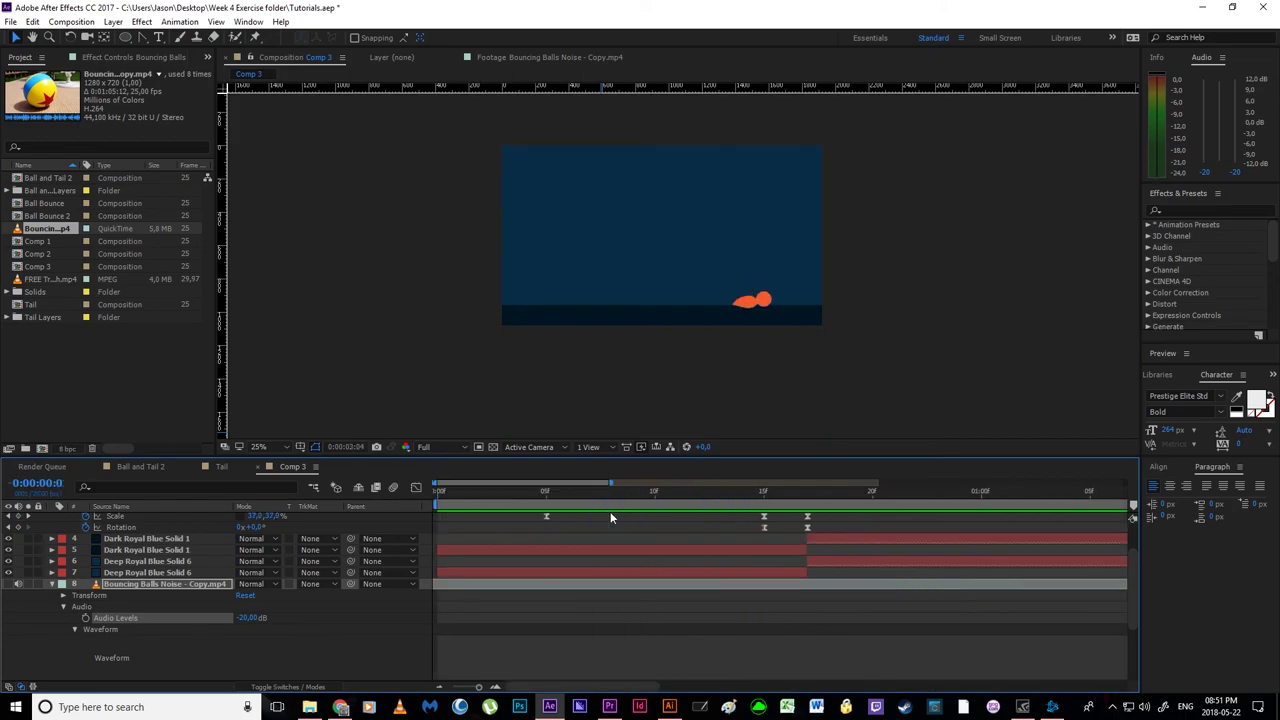
- Collapse the properties of both Bouncing Balls Noise layers and play back the animation up to the final landing
left_click(110, 590)
key("ctrl+d")
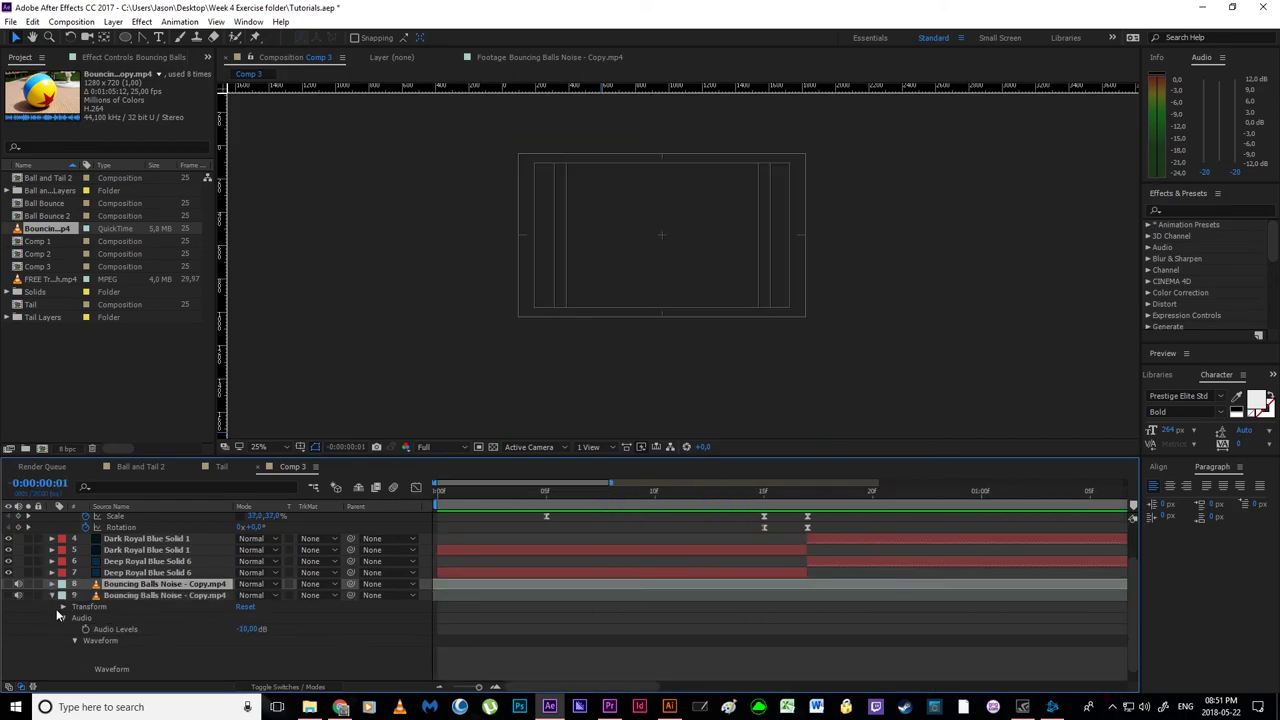
left_click(52, 596)
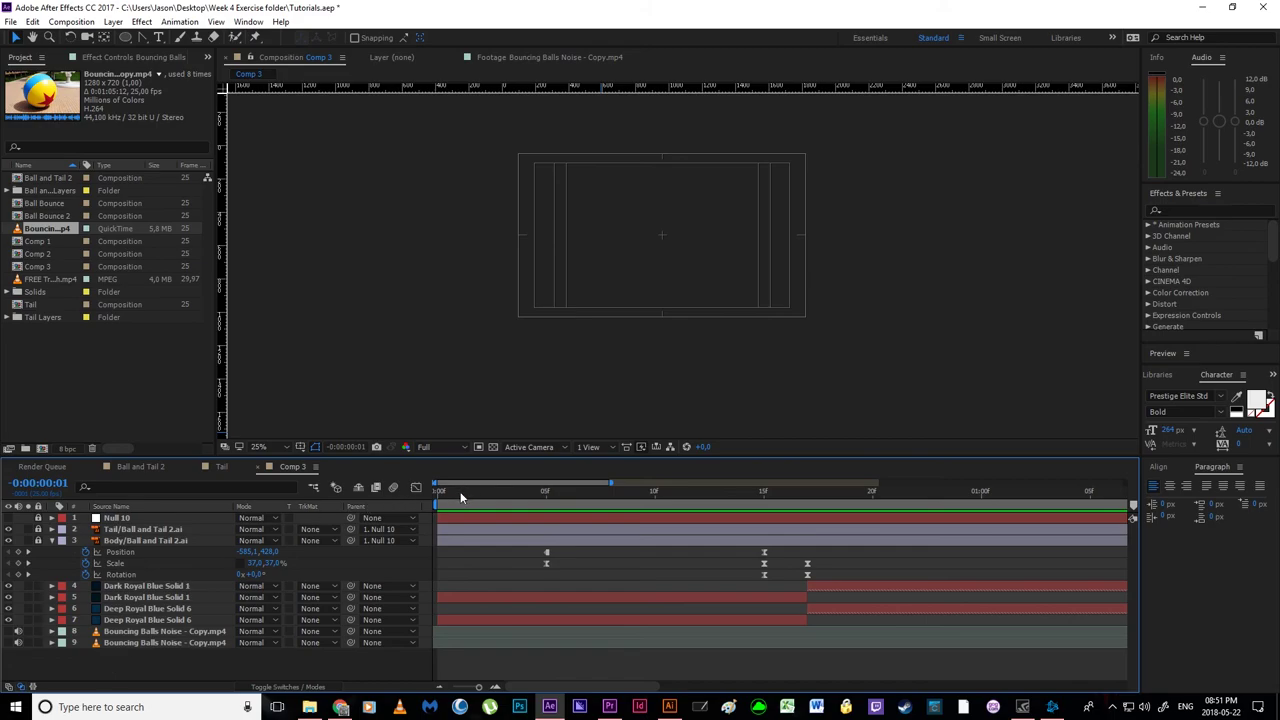
key("space")
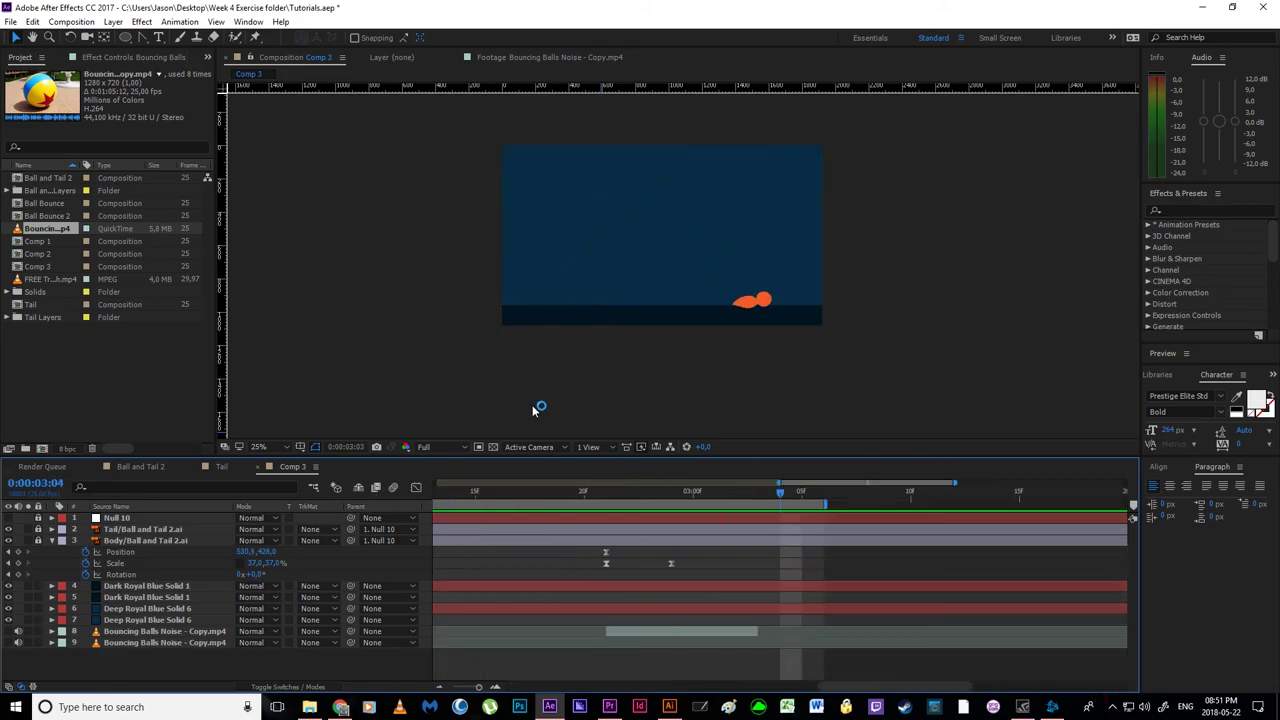
left_click(439, 687)
left_click(439, 687)
left_click_drag(520, 591, 604, 600)
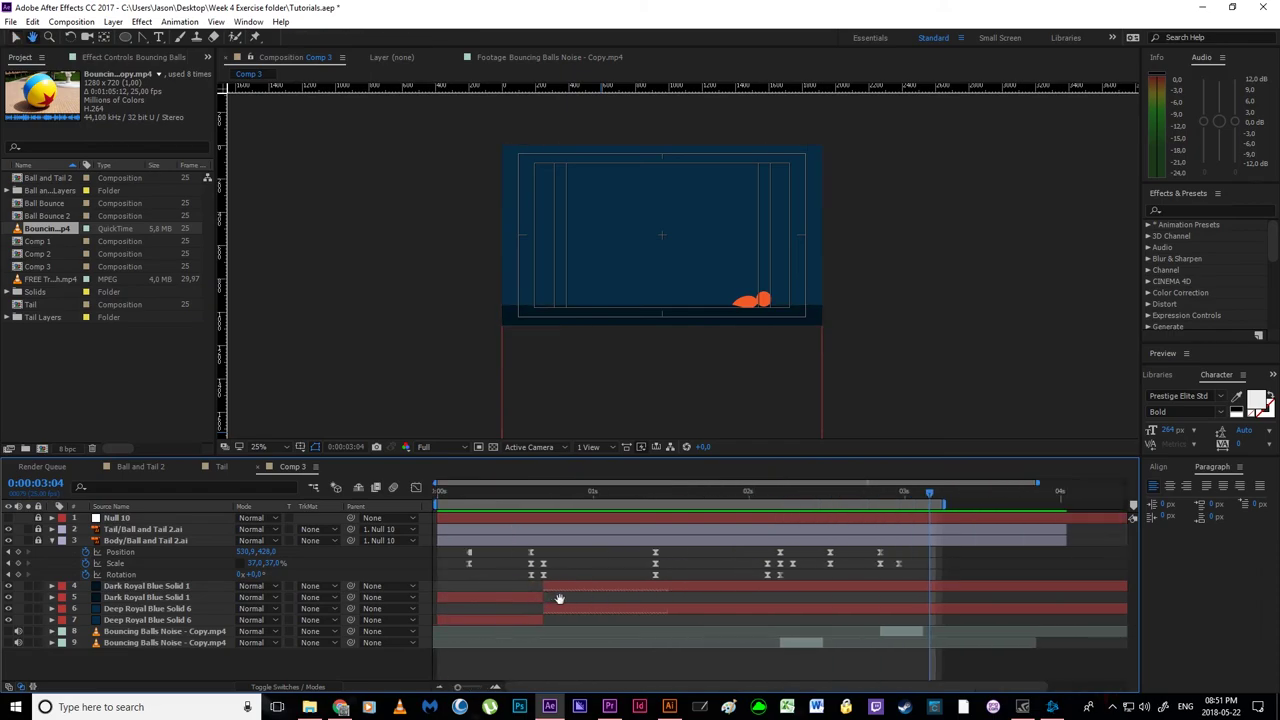
- Open the FREE Transition Sounds Effects footage and audition its opening swoosh sounds, replaying from around 0;00;02;20
left_click(88, 349)
double_click(43, 280)
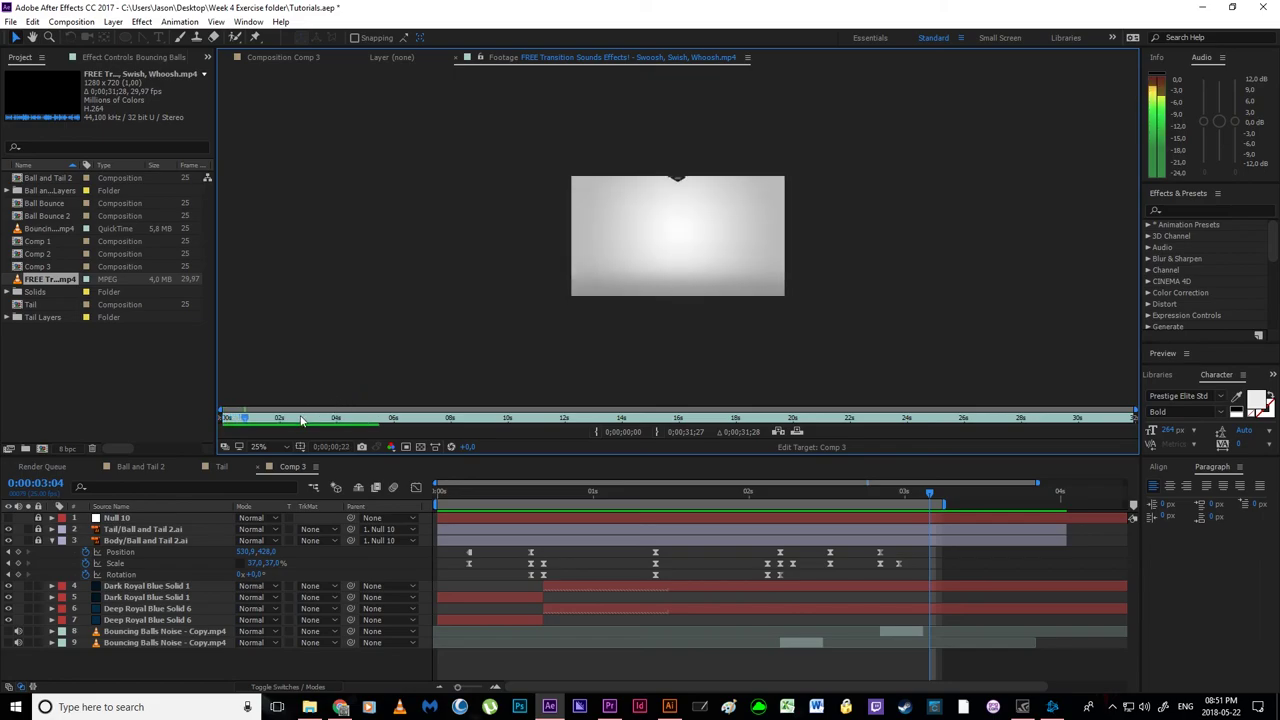
left_click(1226, 126)
left_click(640, 276)
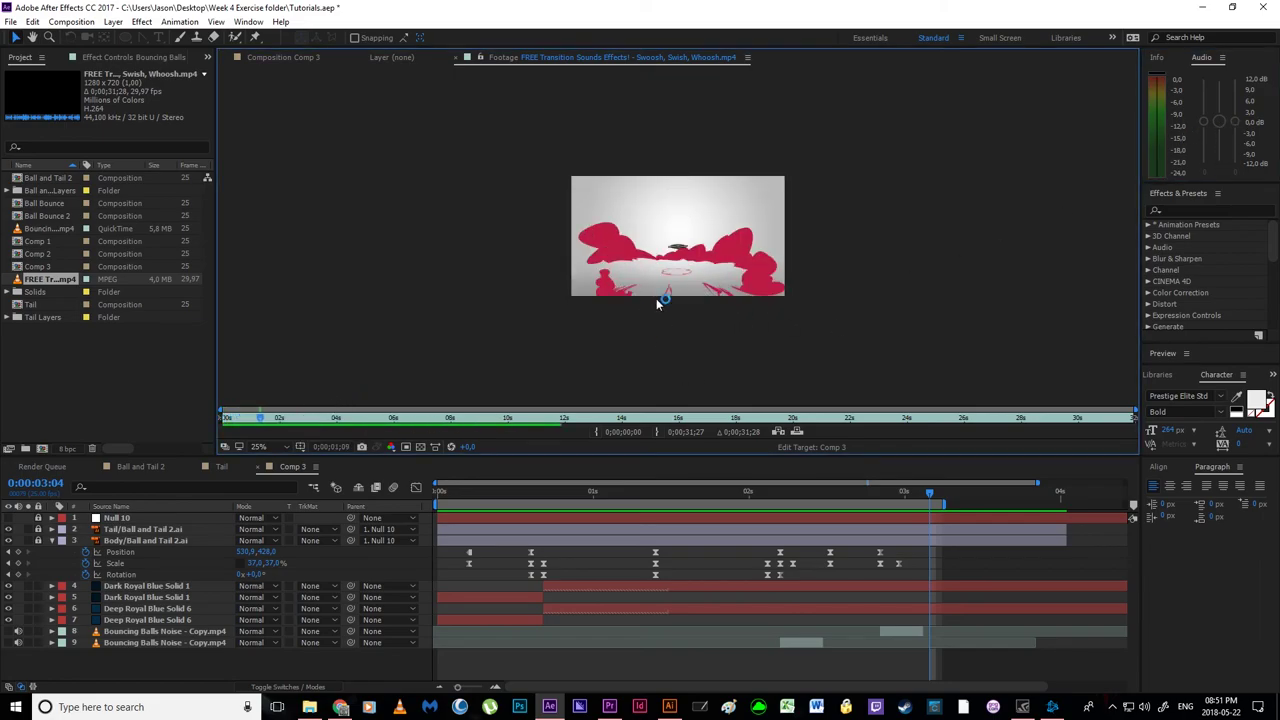
left_click(323, 419)
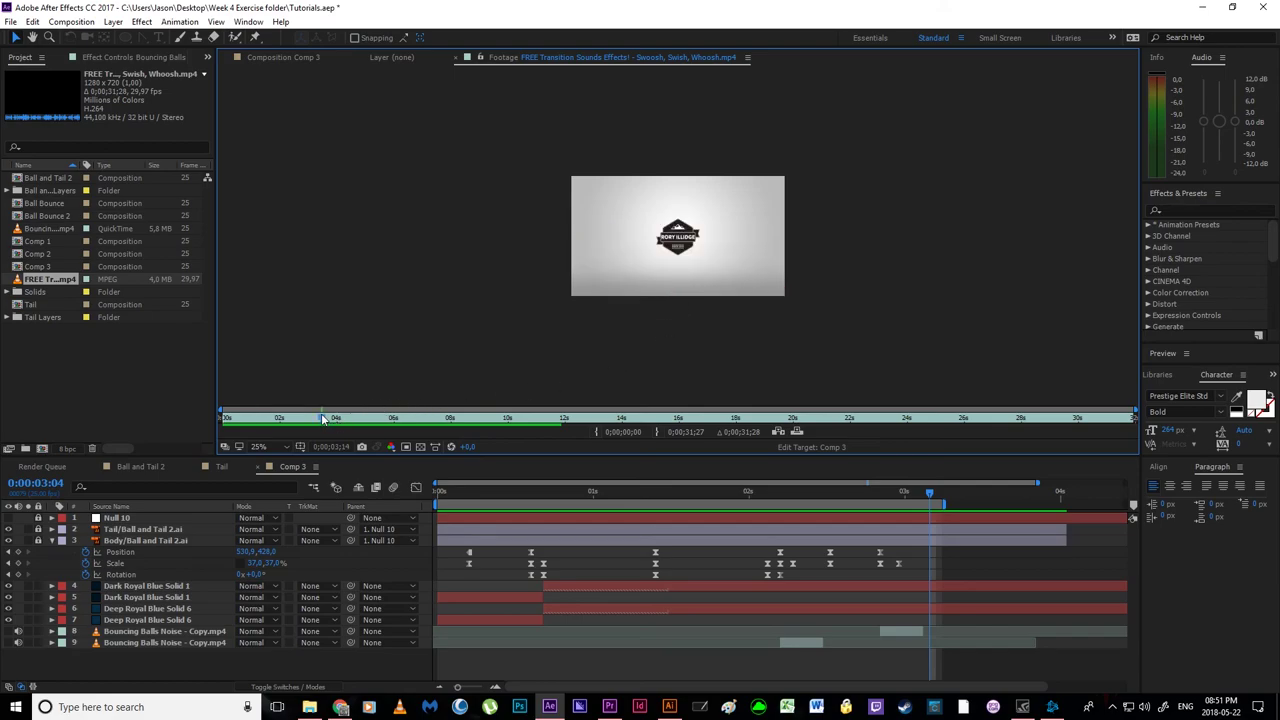
mouse_move(318, 419)
left_mouse_down()
mouse_move(250, 419)
mouse_move(298, 419)
left_mouse_up()
left_click(1220, 125)
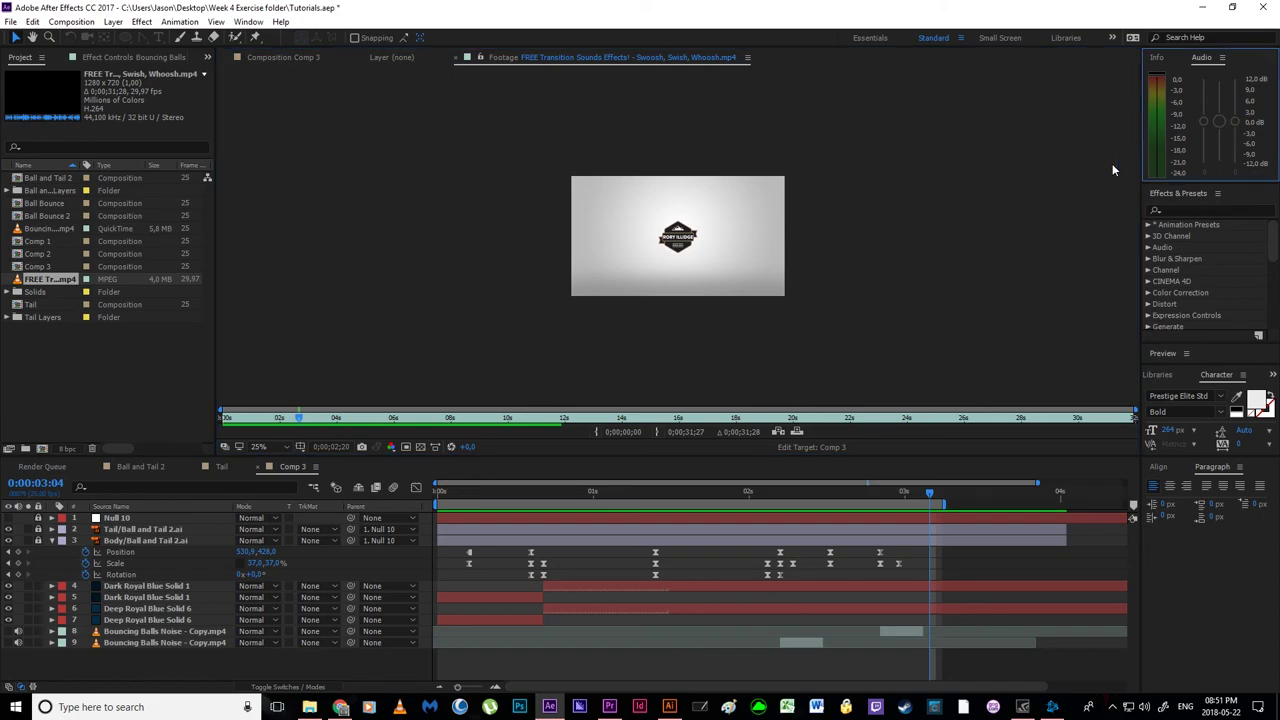
left_click(620, 299)
key("space")
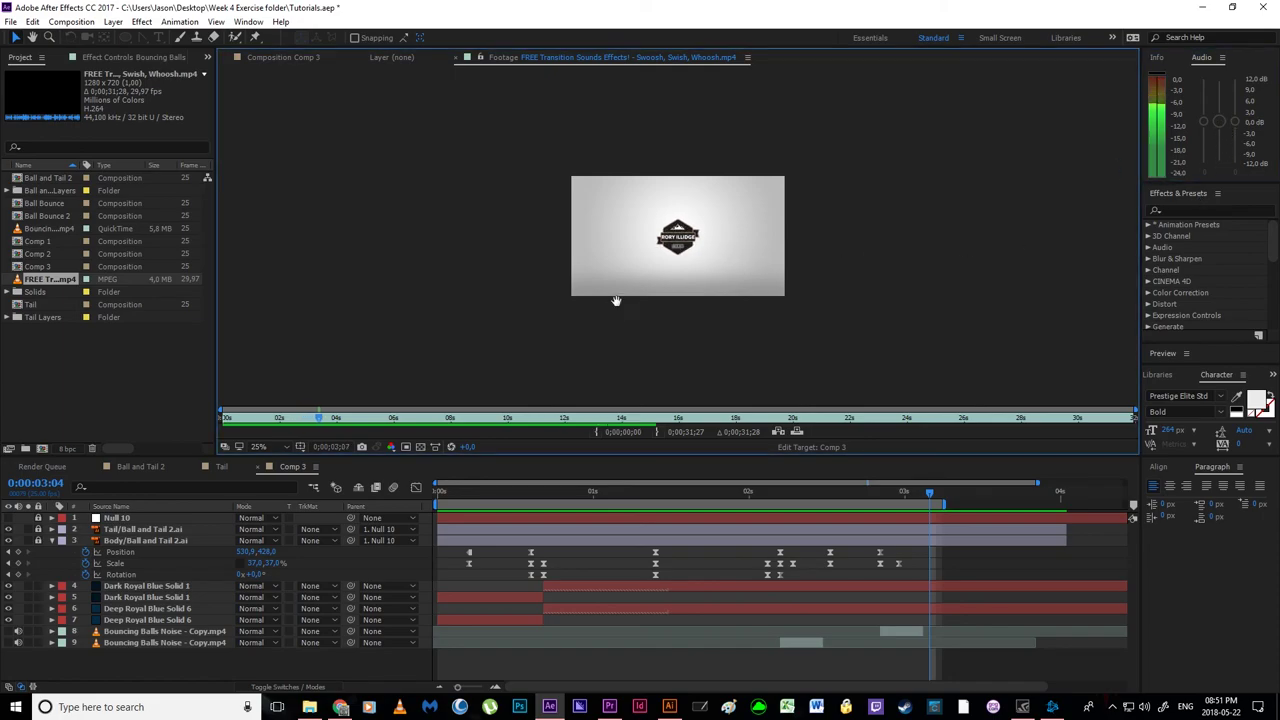
key("space")
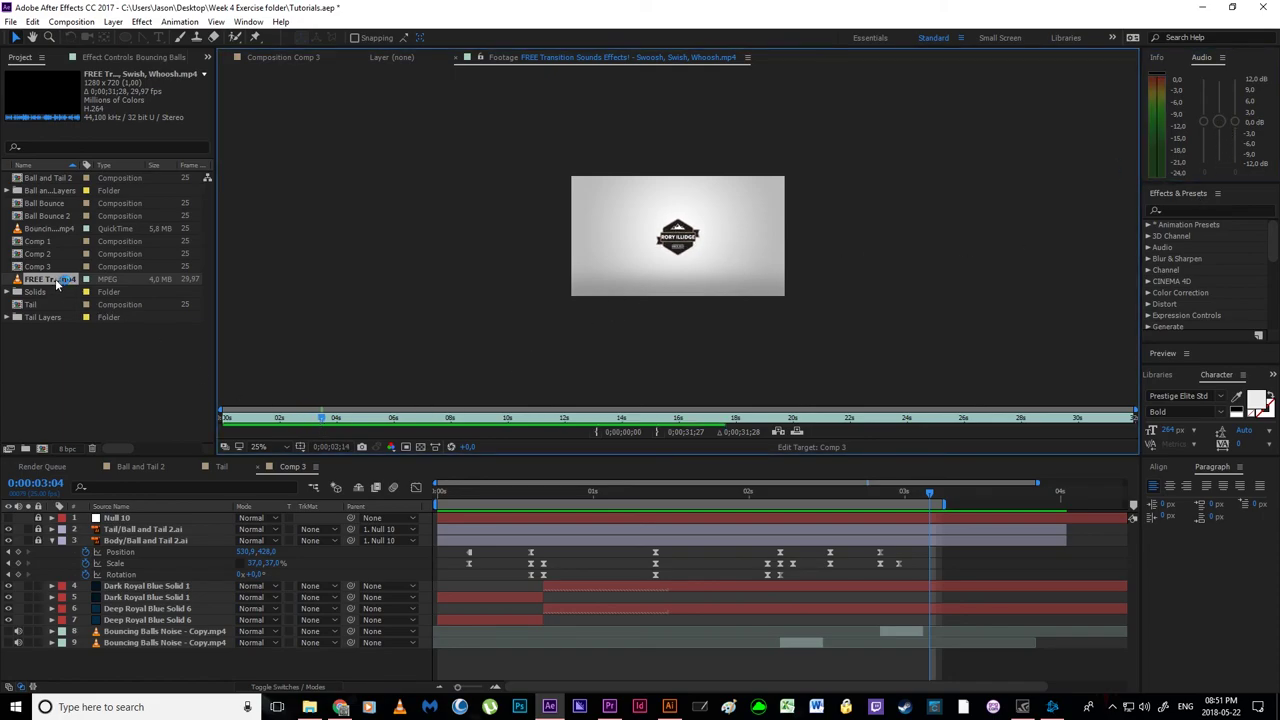
- Add the FREE Transition Sounds Effects footage to Comp 3 beneath all the existing layers
left_click(126, 350)
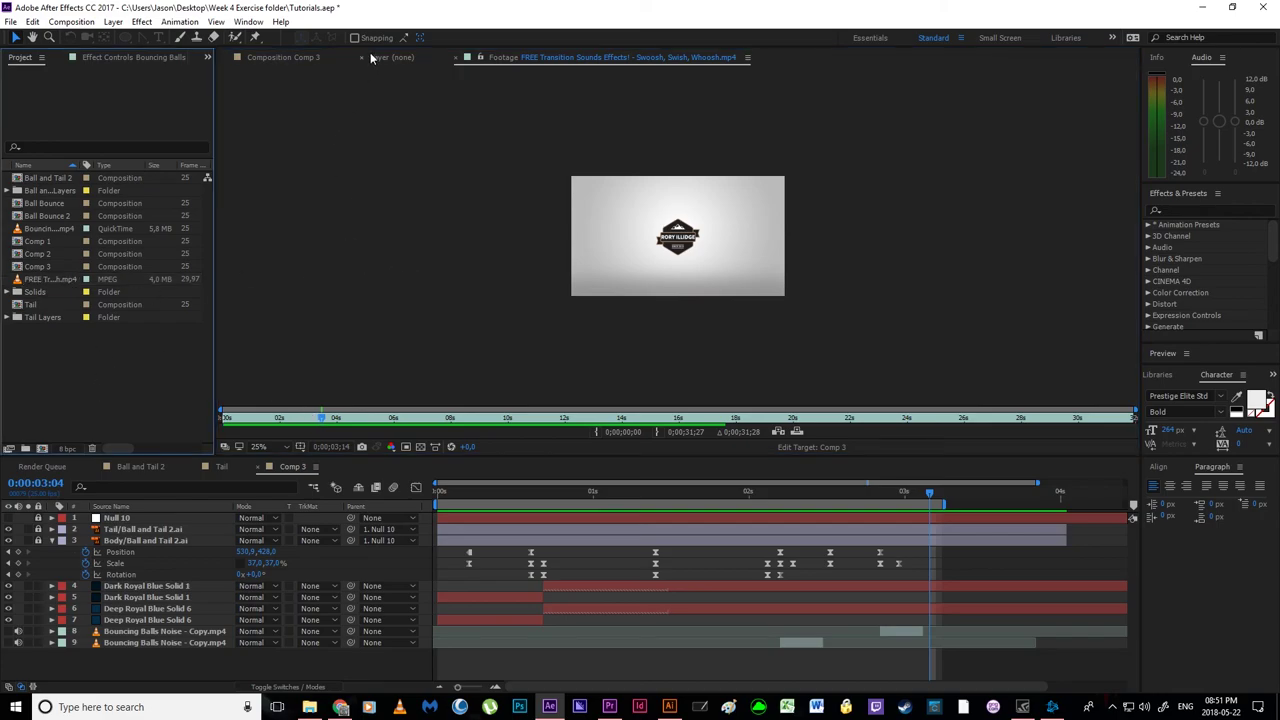
left_click(283, 57)
left_click(50, 280)
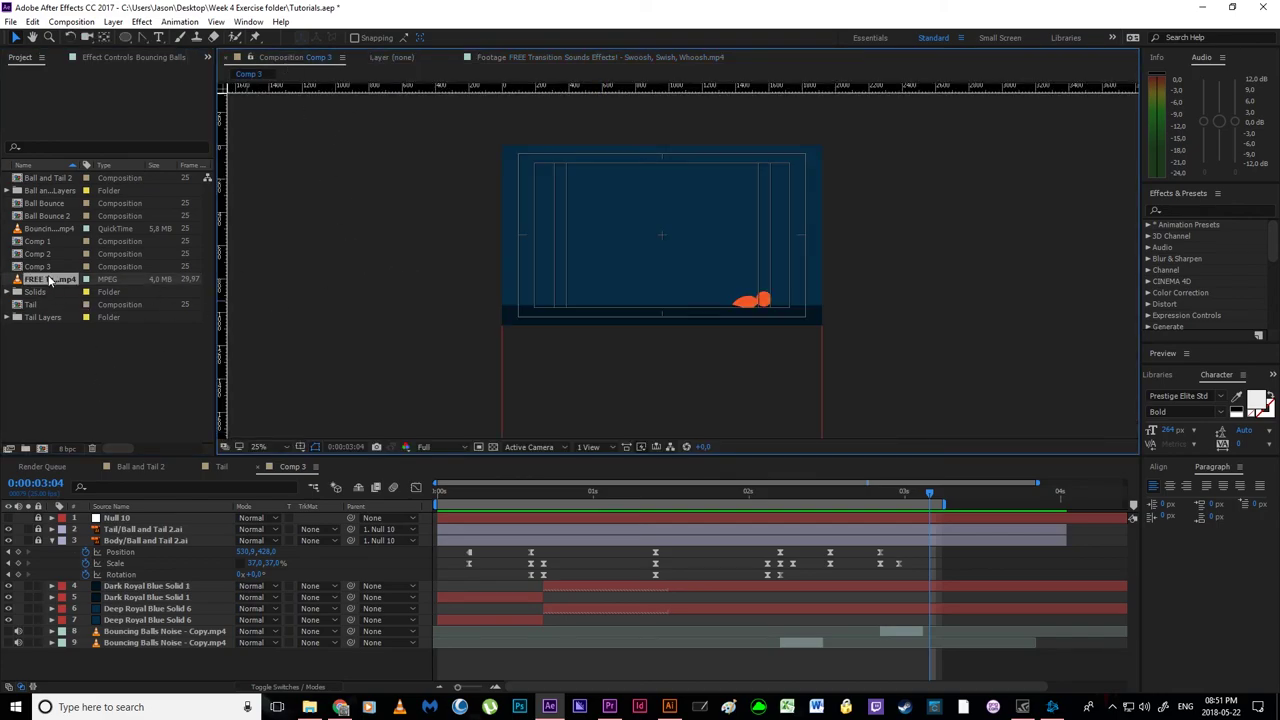
left_click_drag(45, 278, 300, 655)
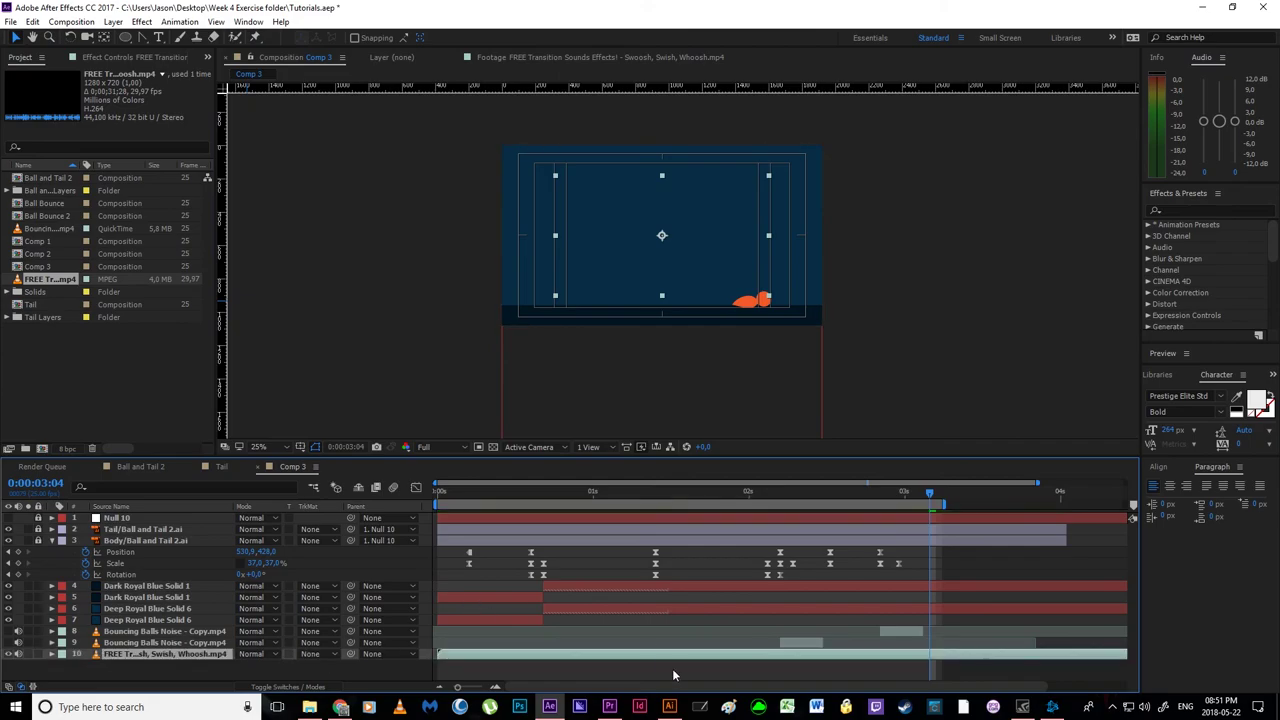
- Play Comp 3 with the swoosh layer and lower that layer's audio level to -12 dB
key("space")
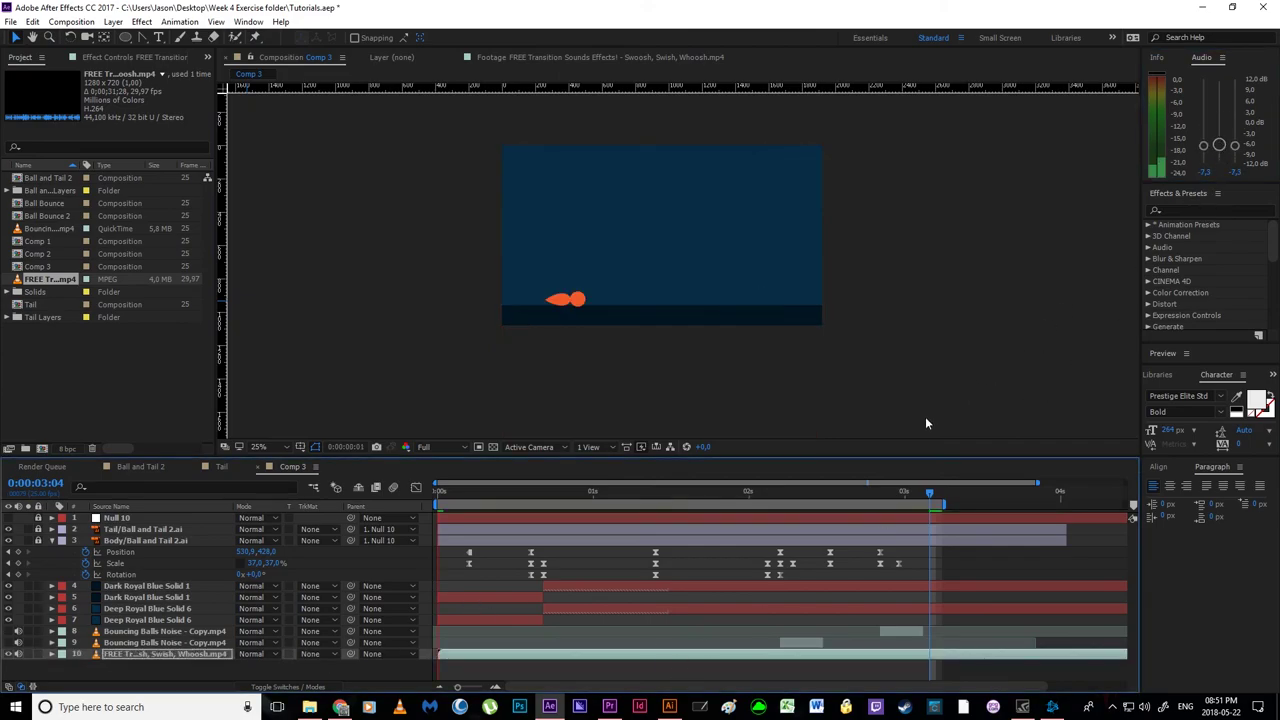
key("space")
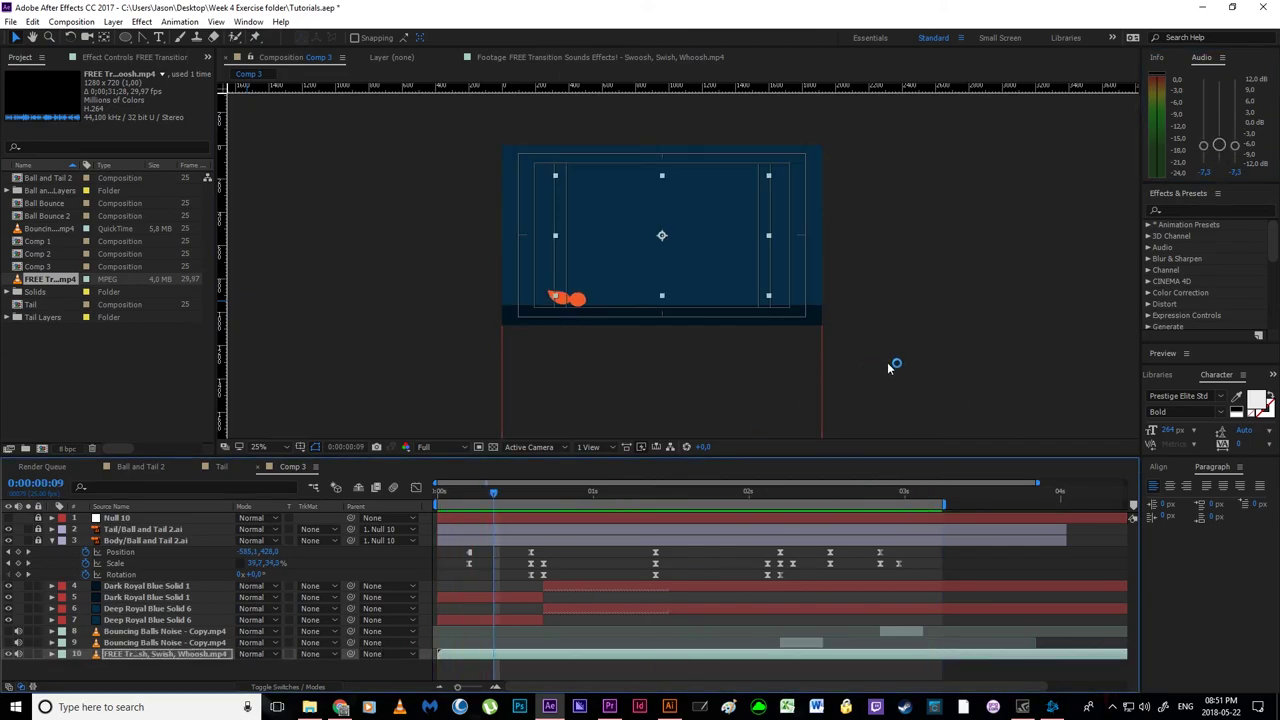
left_click_drag(1219, 146, 1219, 177)
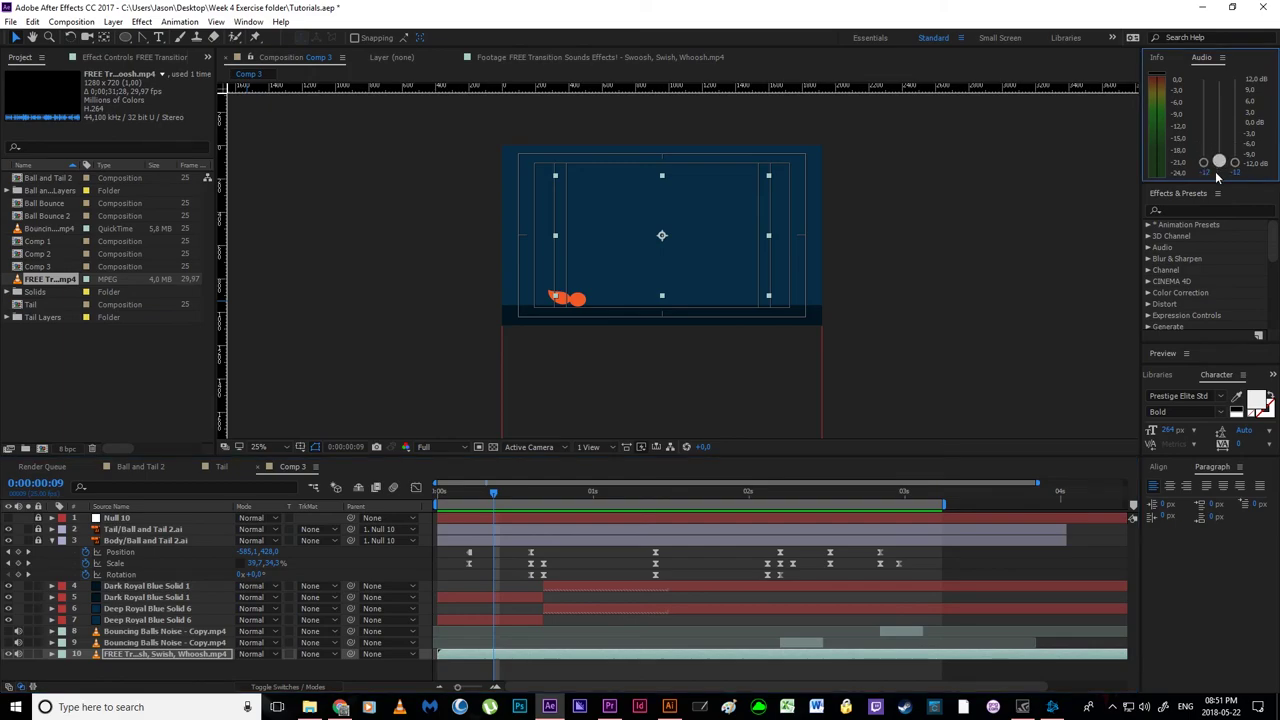
- Mute both Bouncing Balls Noise layers and preview the animation with only the swoosh audio
left_click(19, 642)
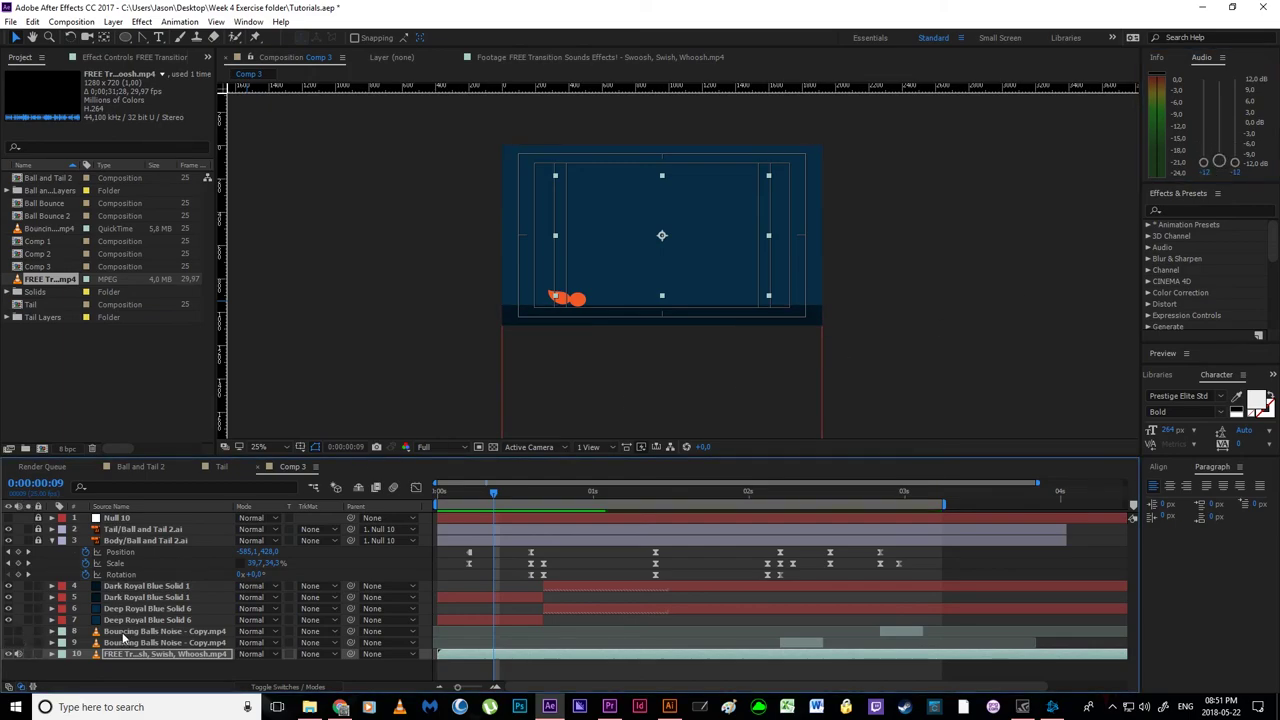
key("space")
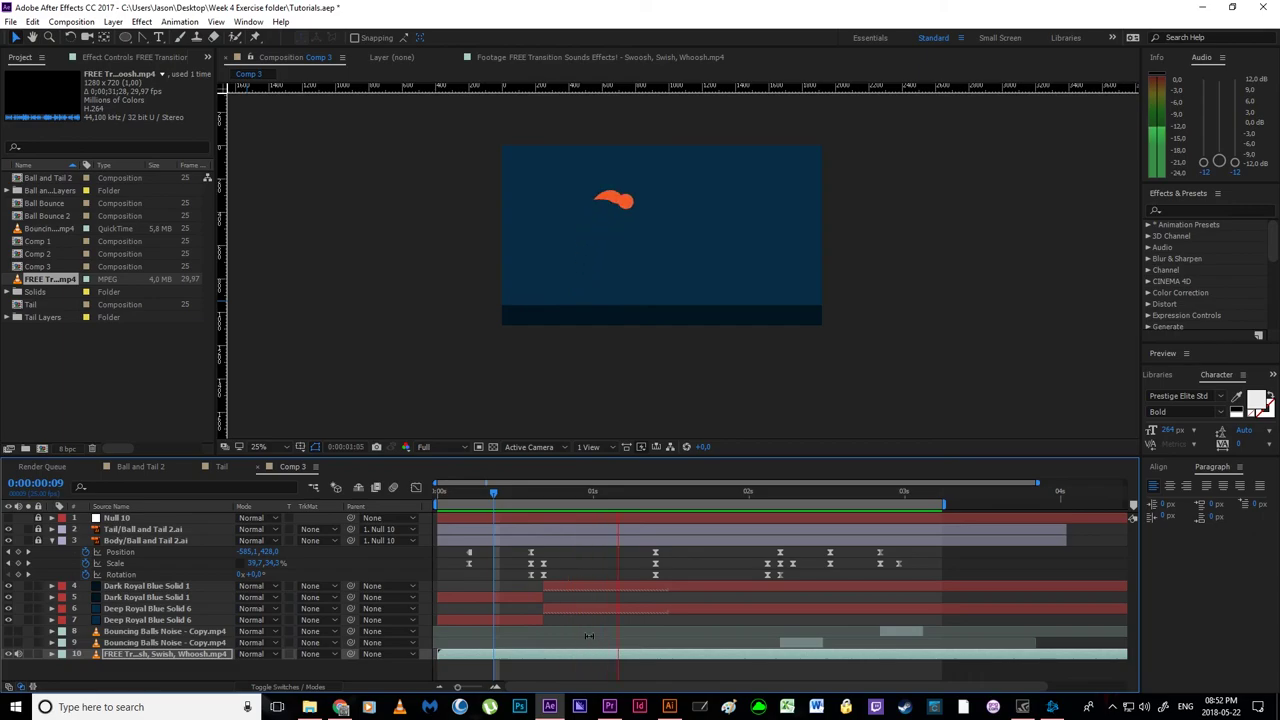
key("space")
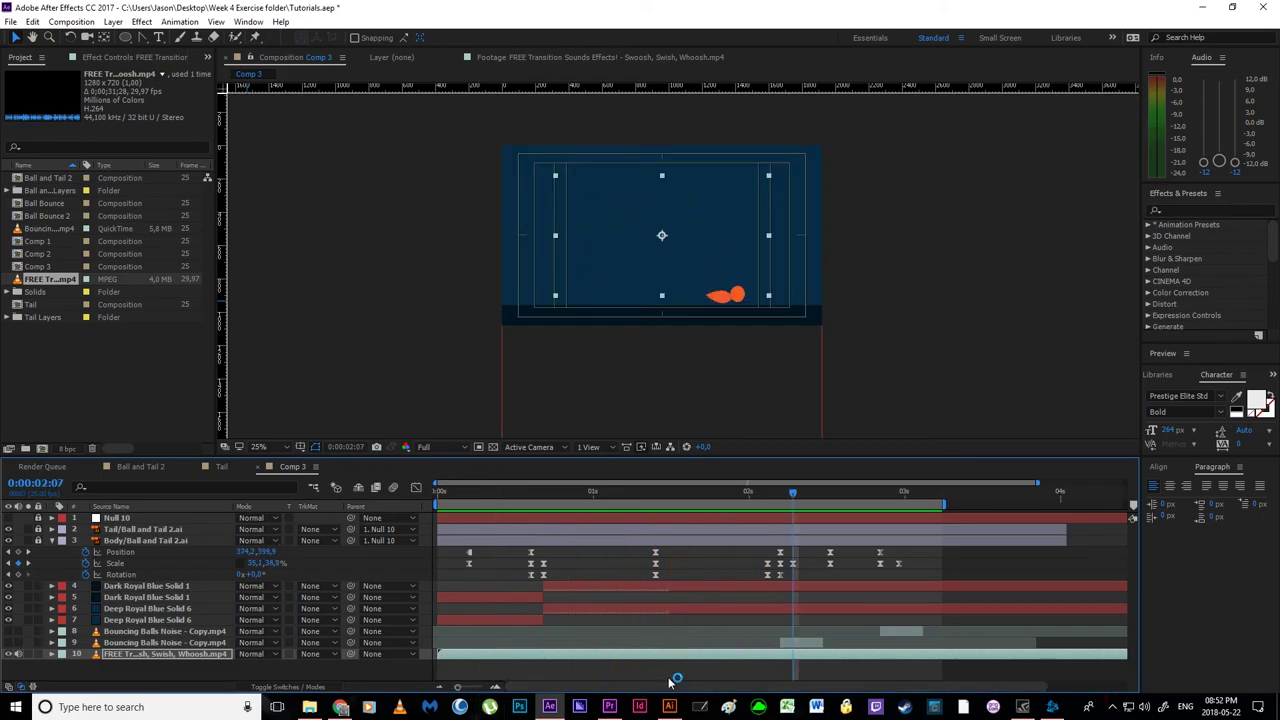
- Lengthen Comp 3's duration in the composition settings so that the whole swoosh clip fits
key("ctrl+k")
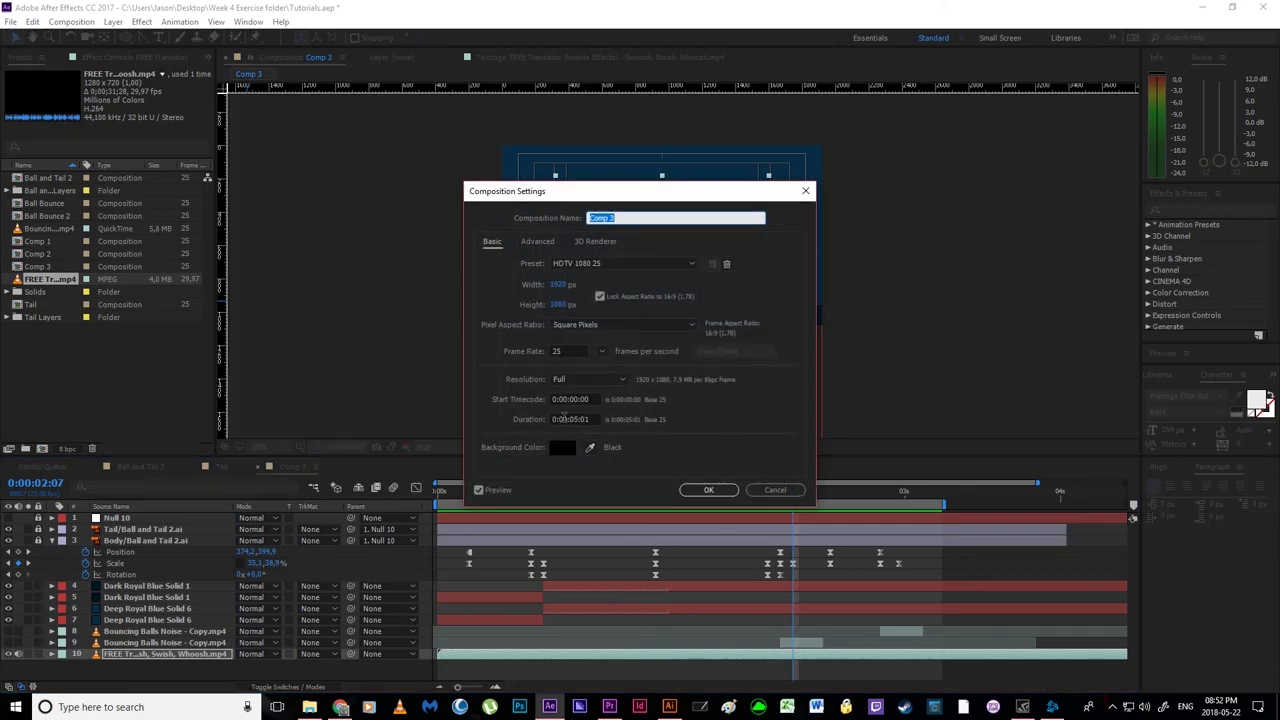
left_click(564, 419)
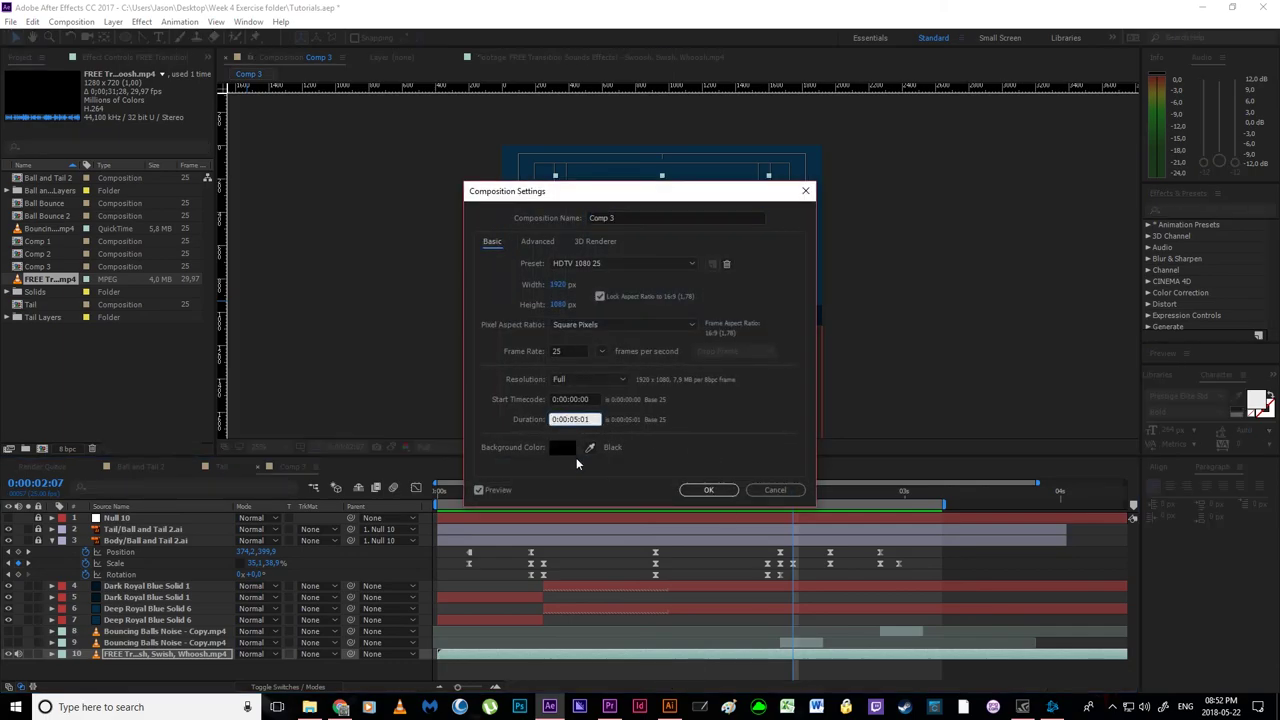
key("Return")
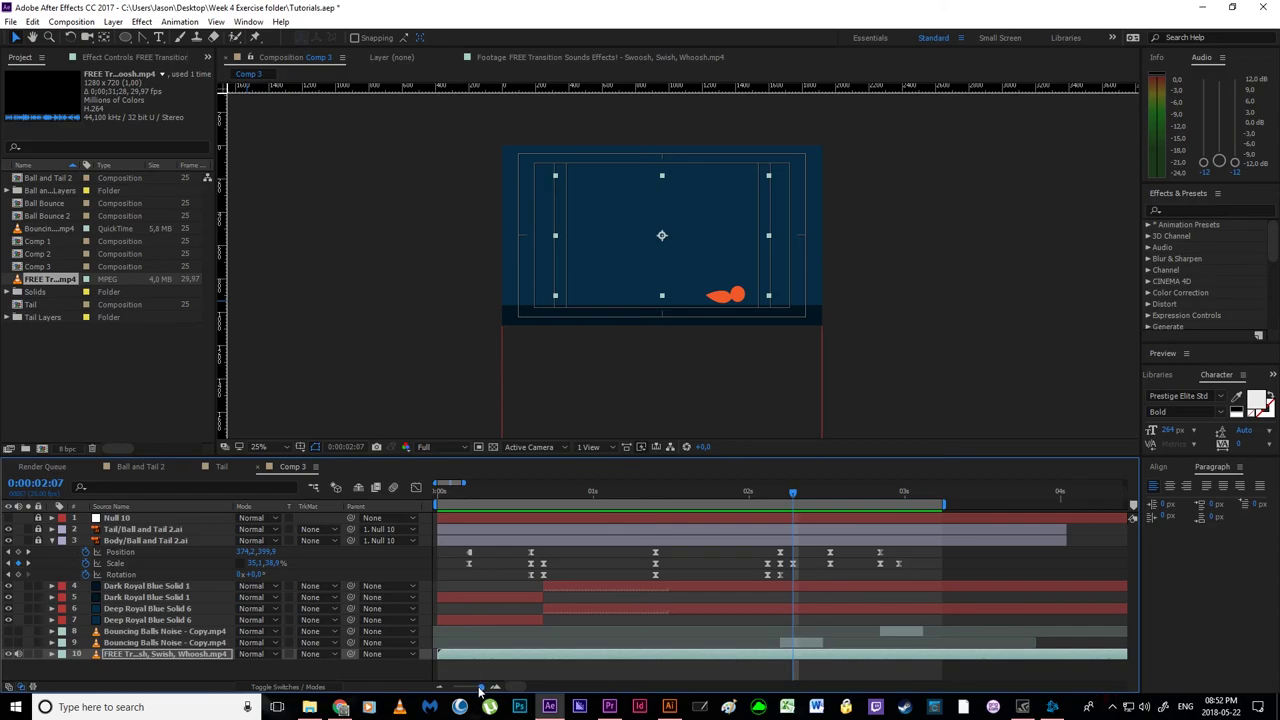
- Reveal the audio waveform of the swoosh layer and frame it in the timeline for reading individual sounds
left_click_drag(480, 688, 450, 690)
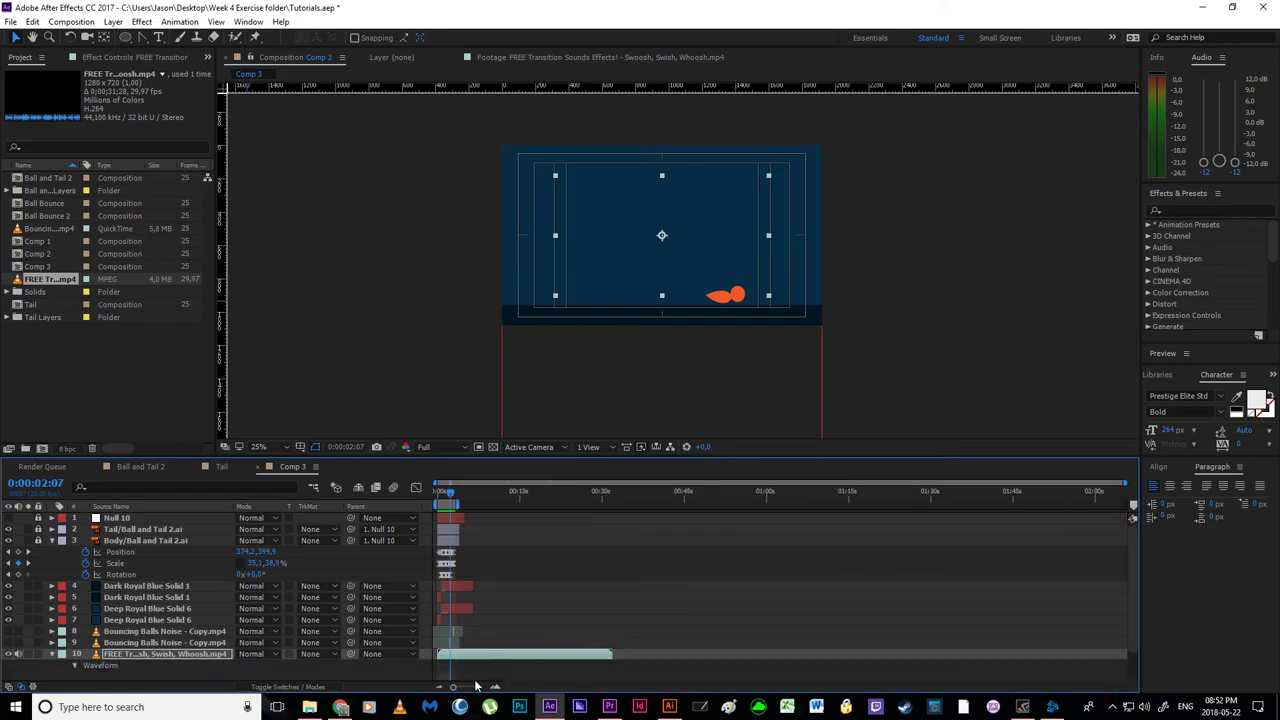
key("l")
key("l")
left_click(494, 690)
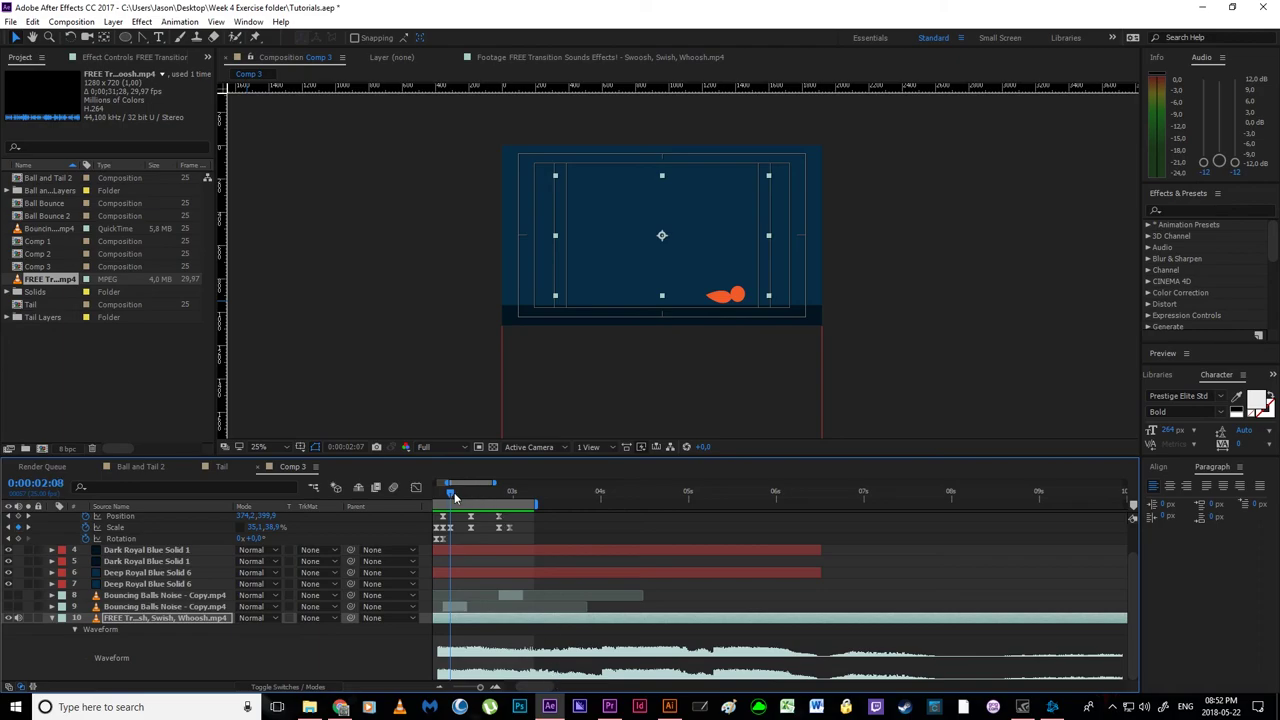
- Extend the work area to the swoosh clip's end near 0:00:31:23 and trim Comp 3 to the work area
left_click_drag(455, 497, 496, 506)
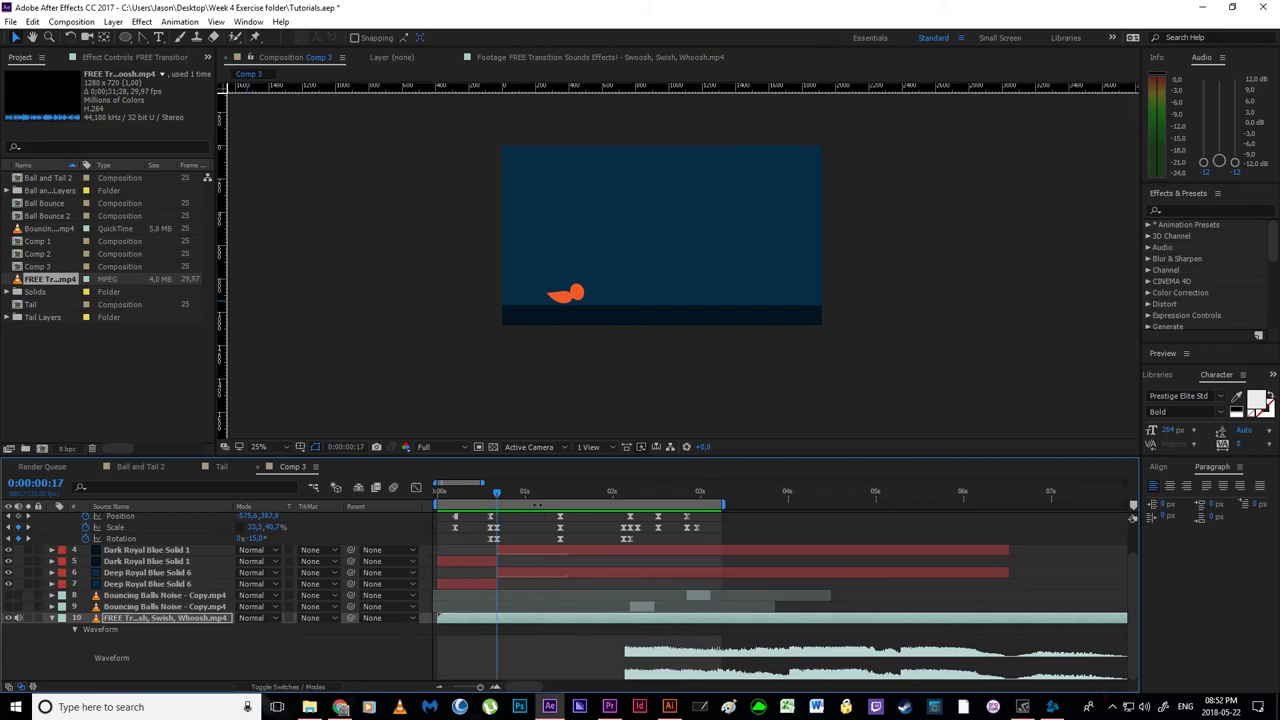
key("space")
left_click_drag(724, 504, 466, 632)
key("space")
left_click_drag(691, 645, 1200, 679)
left_click_drag(440, 640, 881, 635)
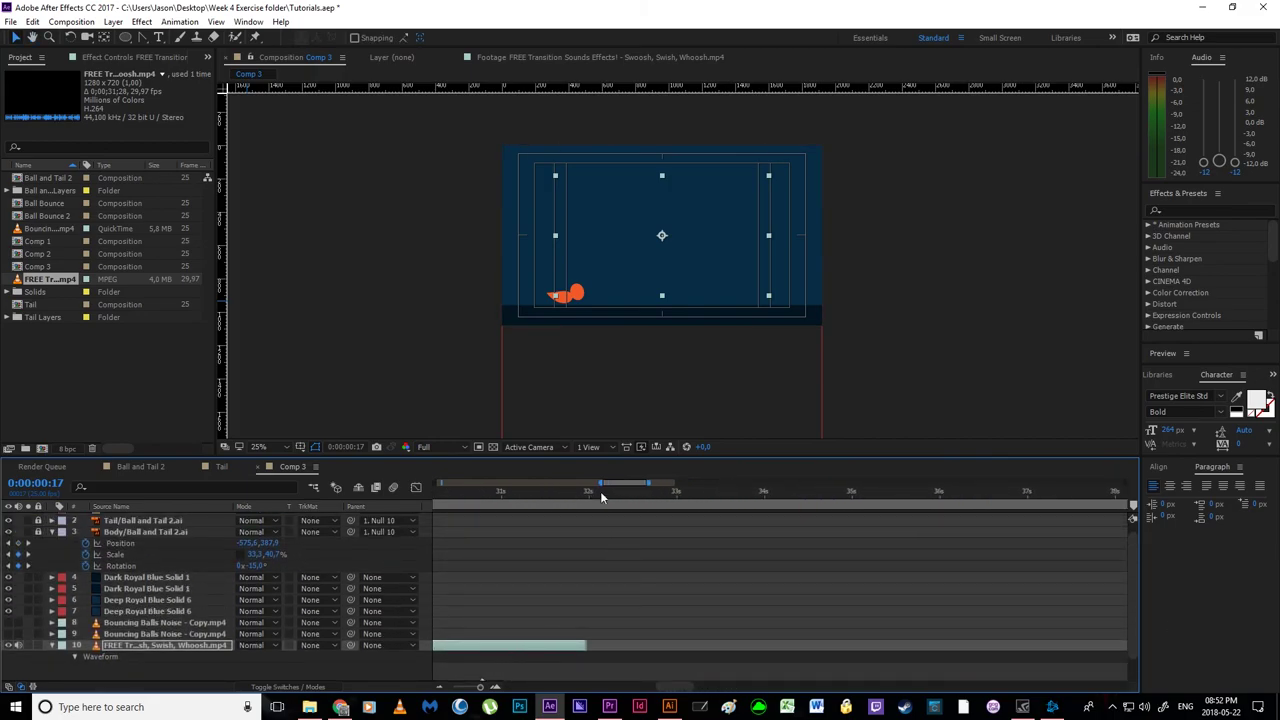
left_click_drag(600, 492, 585, 497)
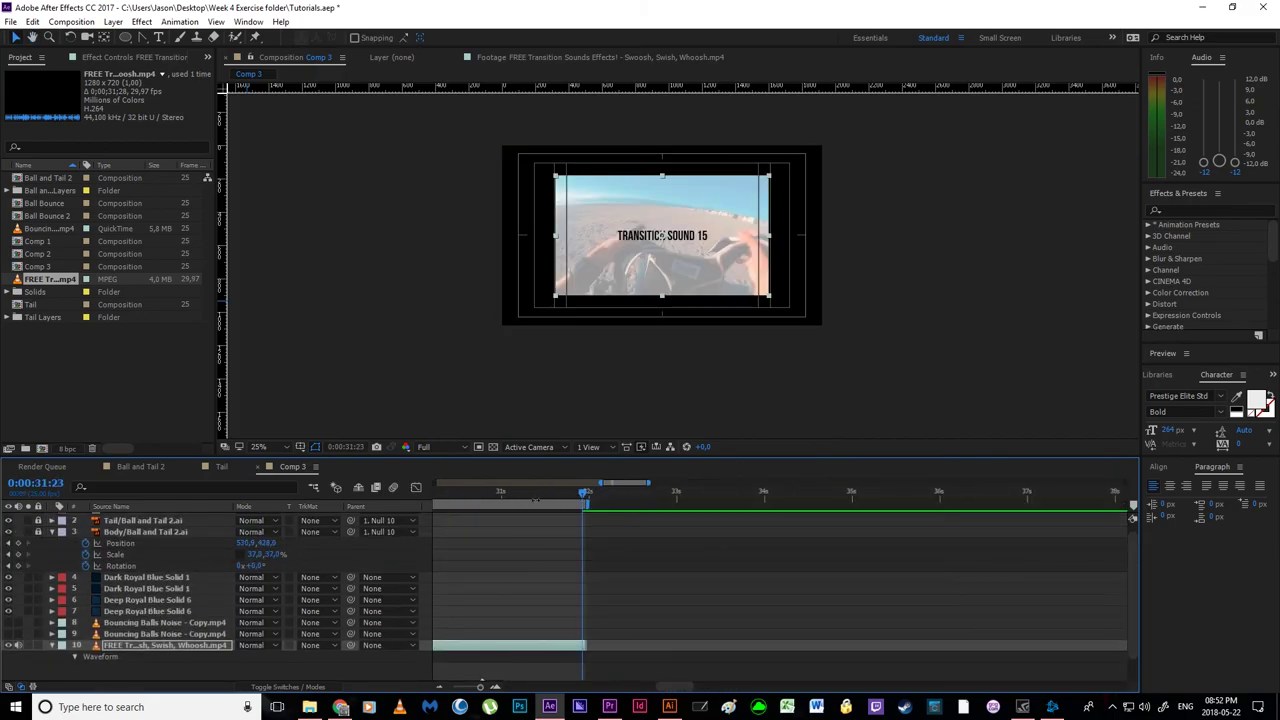
right_click(533, 500)
left_click(563, 543)
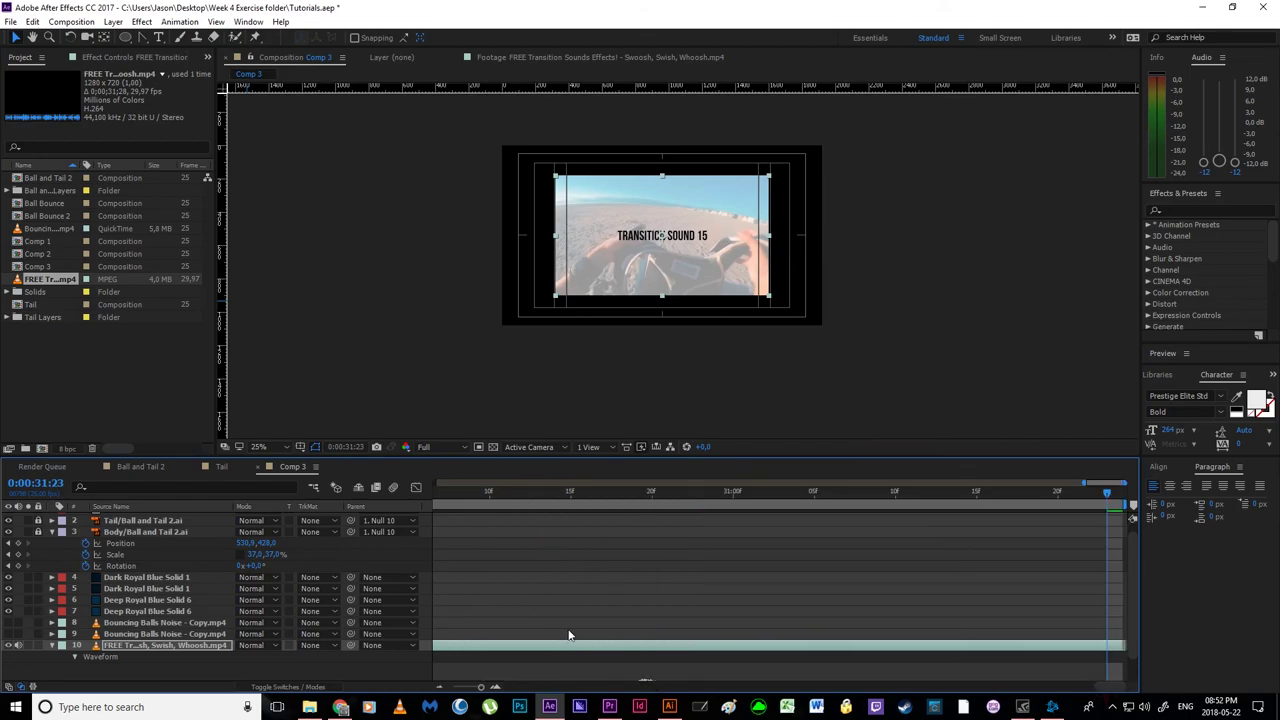
- Locate the separate swooshes in the waveform and audition transition sounds 12 and 13 from about 0:00:28:05
scroll(568, 635, "down", 1)
left_click_drag(524, 500, 457, 500)
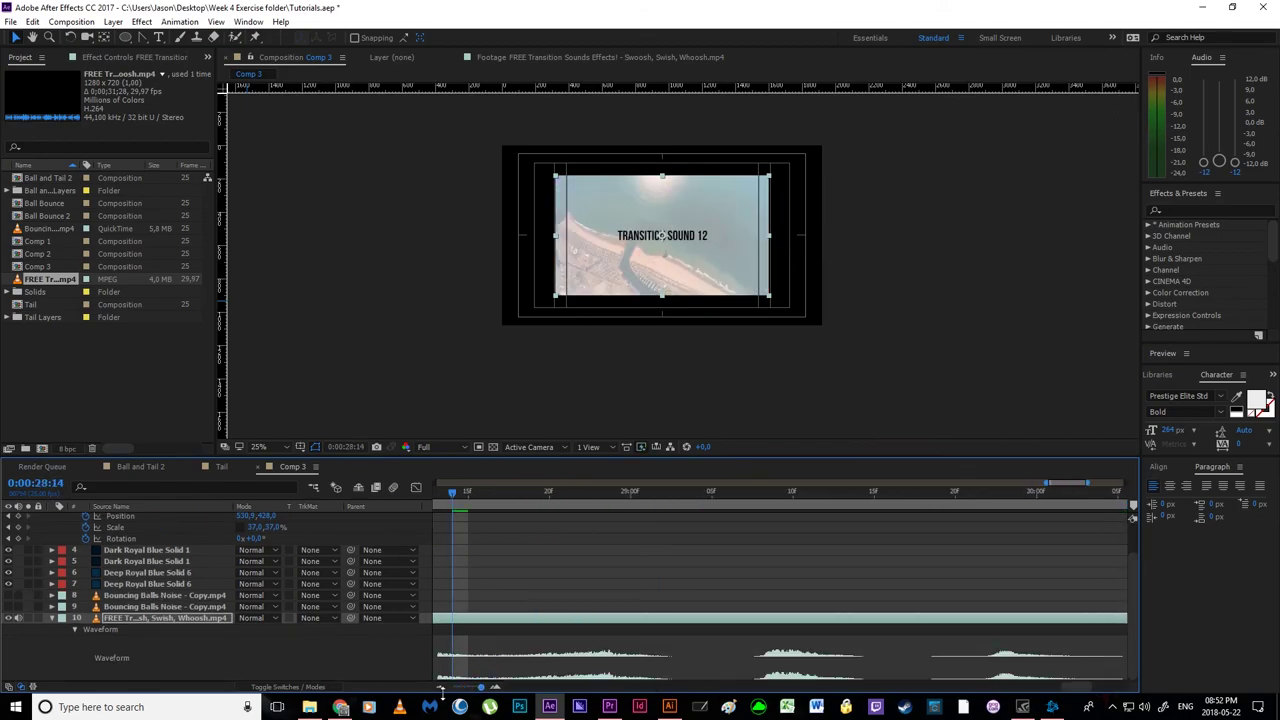
left_click(439, 687)
left_click_drag(594, 587, 709, 557)
mouse_move(465, 577)
left_mouse_down()
mouse_move(717, 577)
mouse_move(600, 583)
left_mouse_up()
mouse_move(689, 578)
left_mouse_down()
mouse_move(574, 572)
mouse_move(609, 570)
left_mouse_up()
left_click_drag(500, 534, 719, 515)
left_click(496, 498)
key("space")
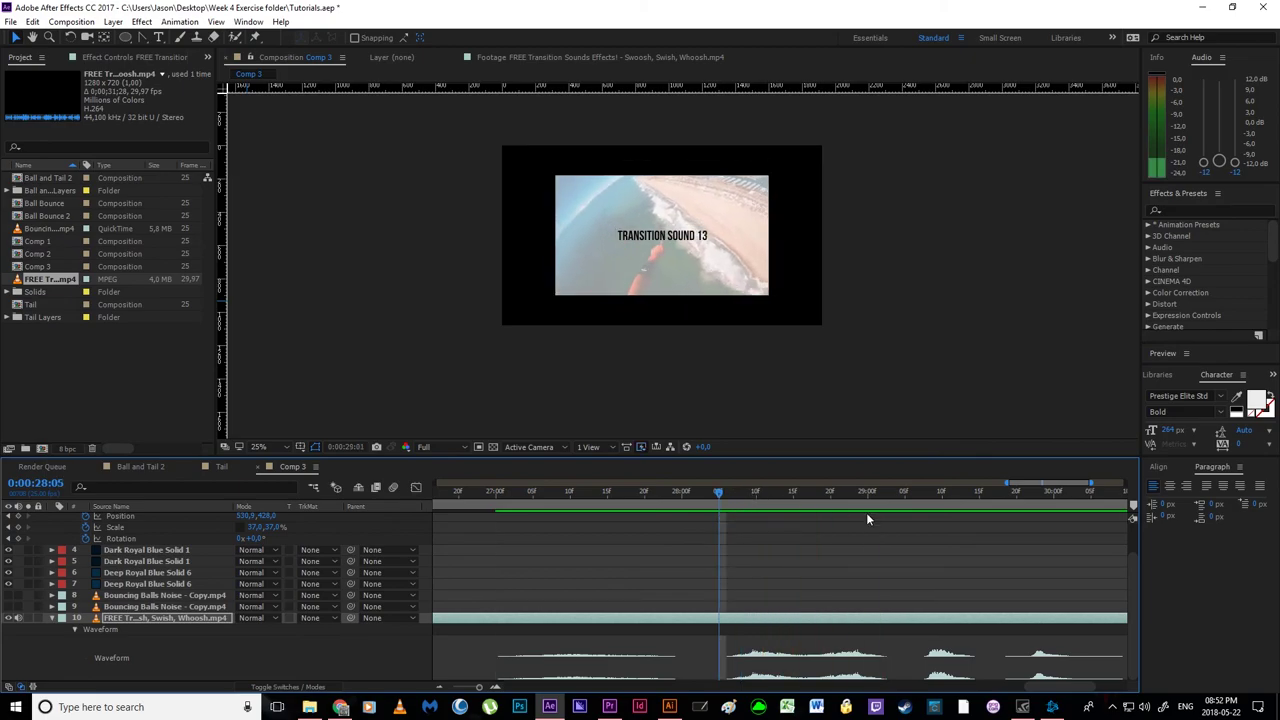
- Audition transition sounds 14 and 15 near the end of the swoosh clip, starting at 0:00:29:18
left_click(924, 502)
left_click_drag(928, 500, 1000, 517)
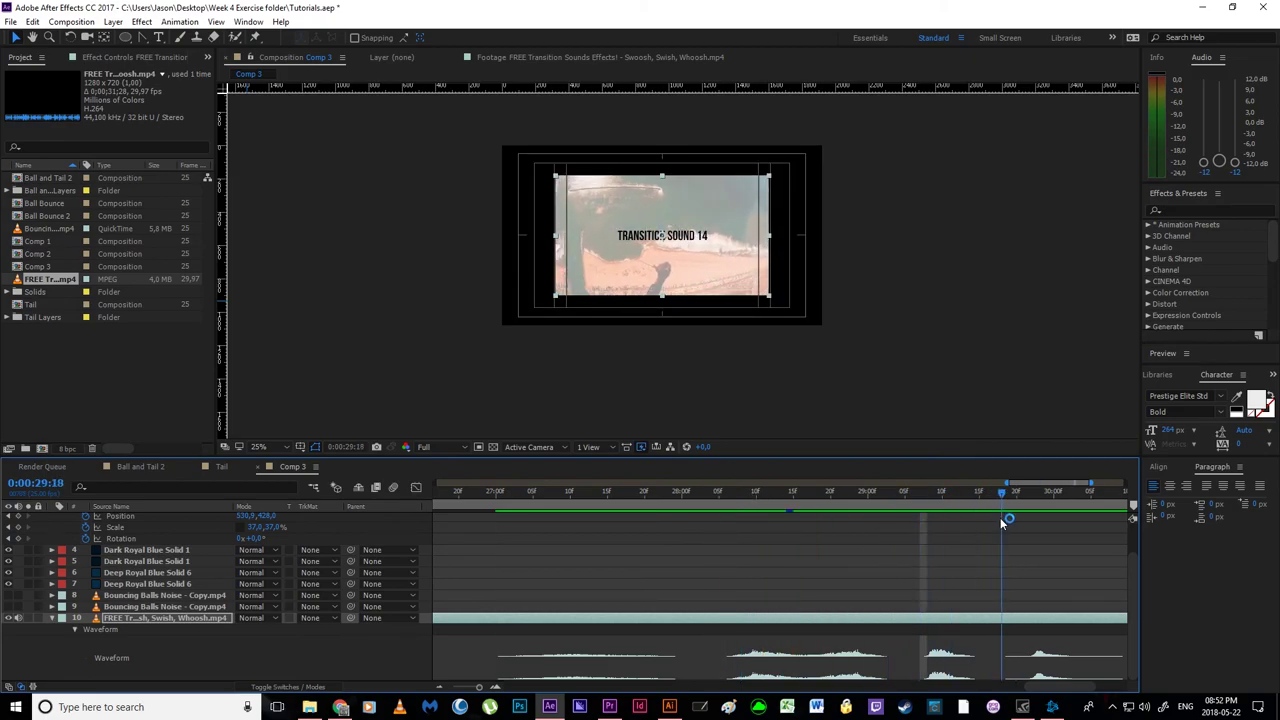
key("space")
left_click_drag(1046, 585, 686, 557)
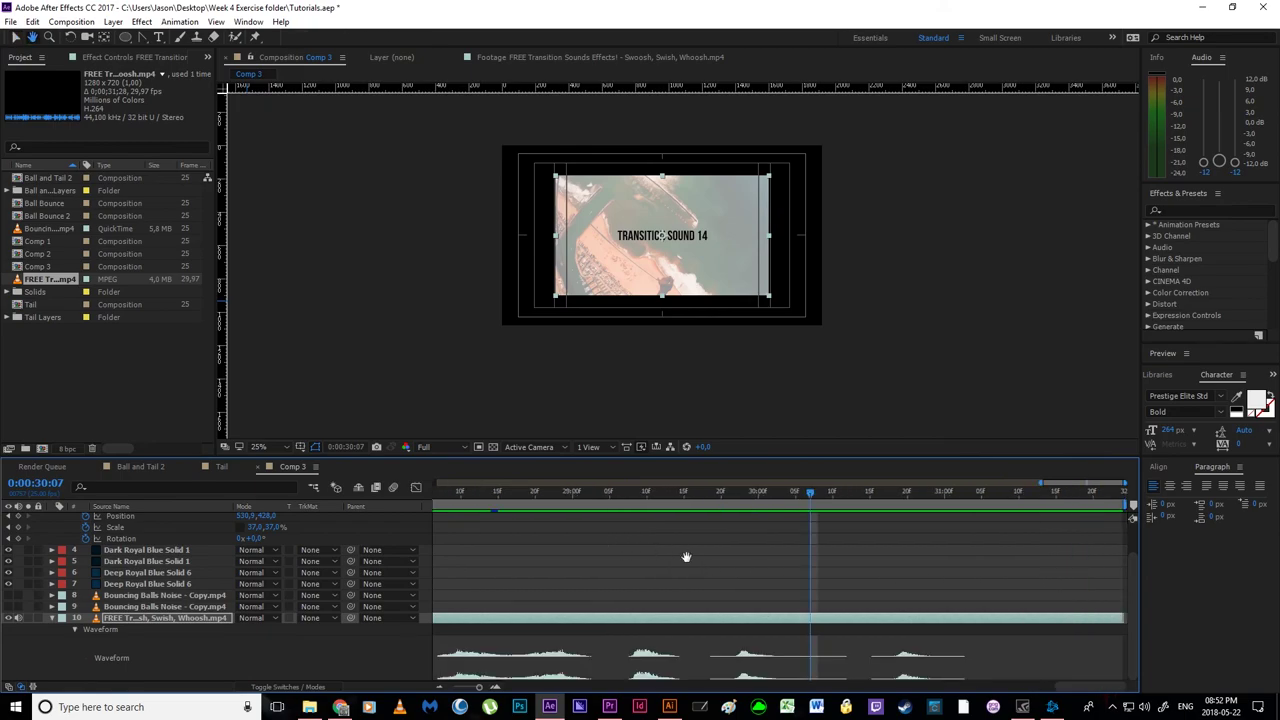
left_click_drag(811, 491, 826, 532)
key("space")
key("space")
left_click(441, 687)
key("space")
- Trim the swoosh layer to transition sound 6, from 0:00:18:11 to 0:00:18:18, and move it back beside the ball animation
left_click_drag(711, 545, 967, 550)
left_click_drag(621, 600, 787, 602)
scroll(758, 605, "left", 5)
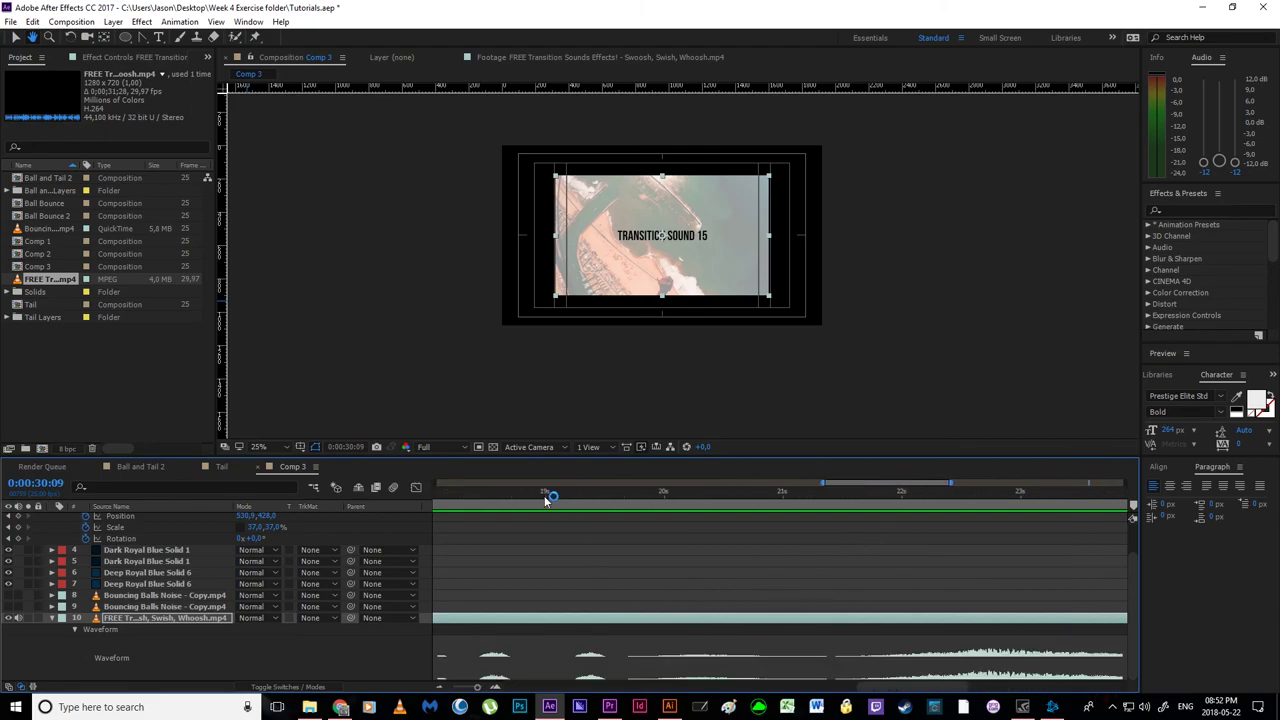
left_click_drag(546, 500, 477, 496)
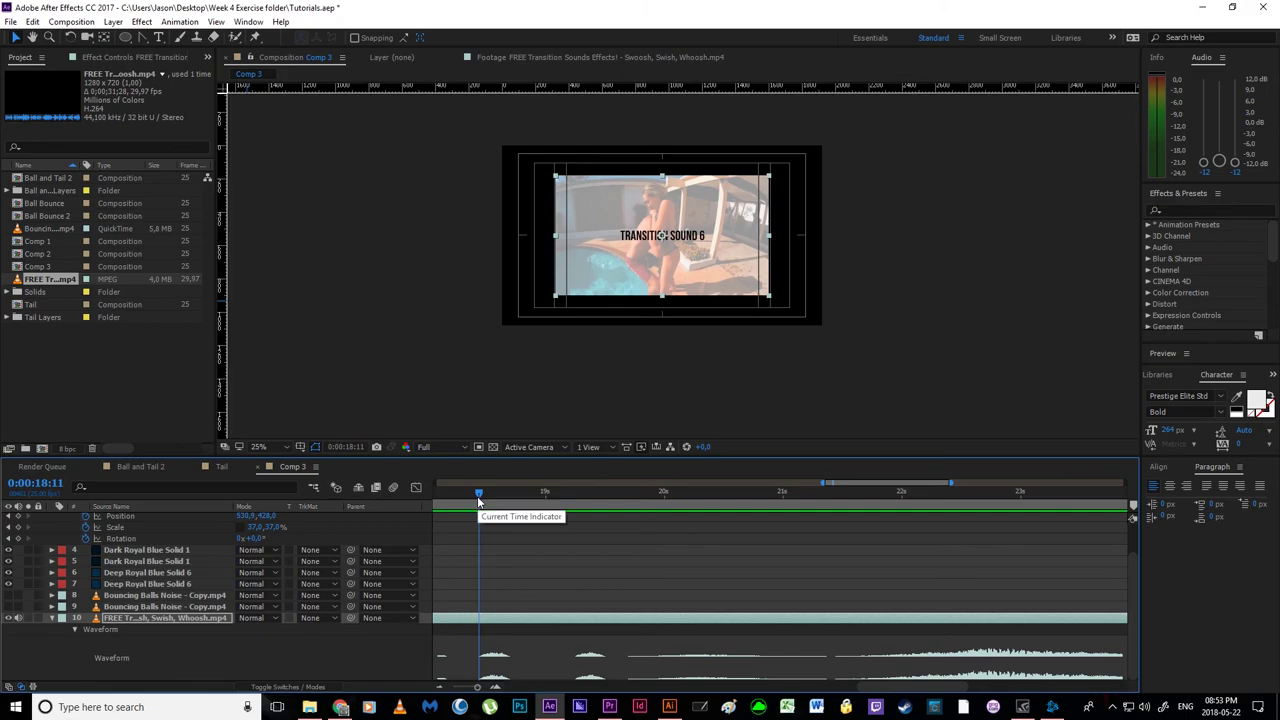
key("alt+bracketleft")
left_click_drag(480, 497, 515, 512)
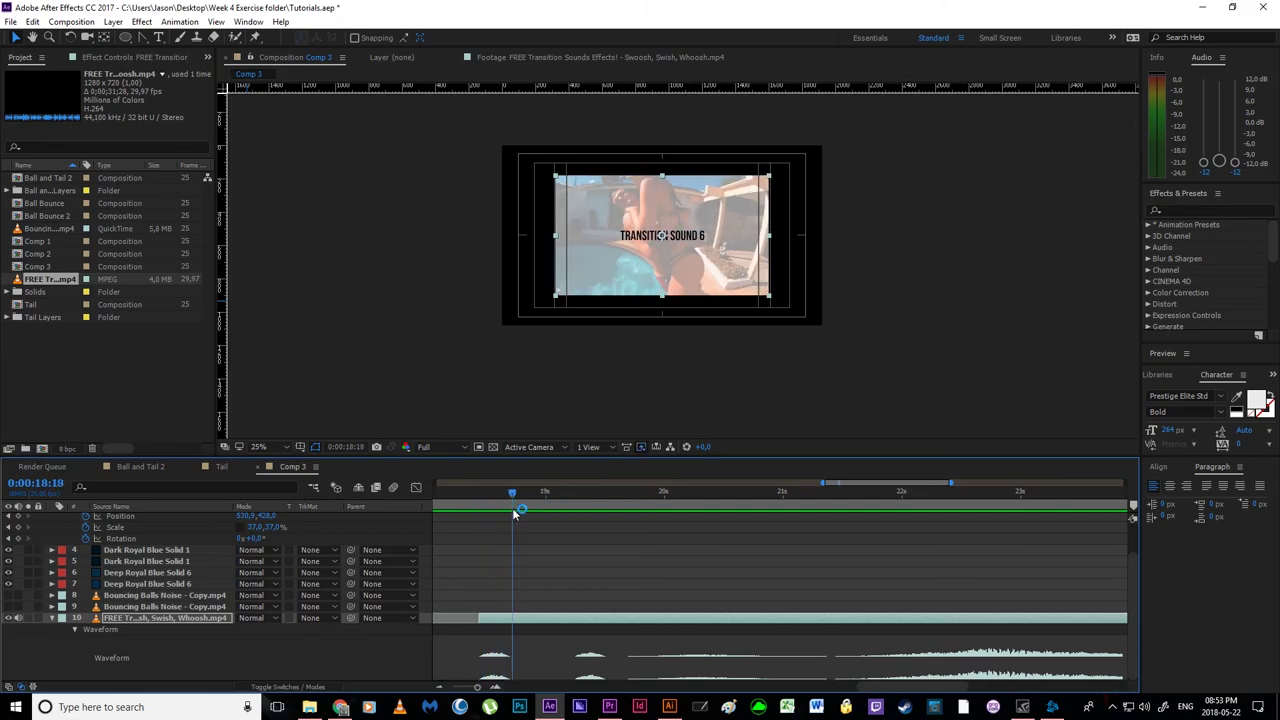
key("alt+bracketright")
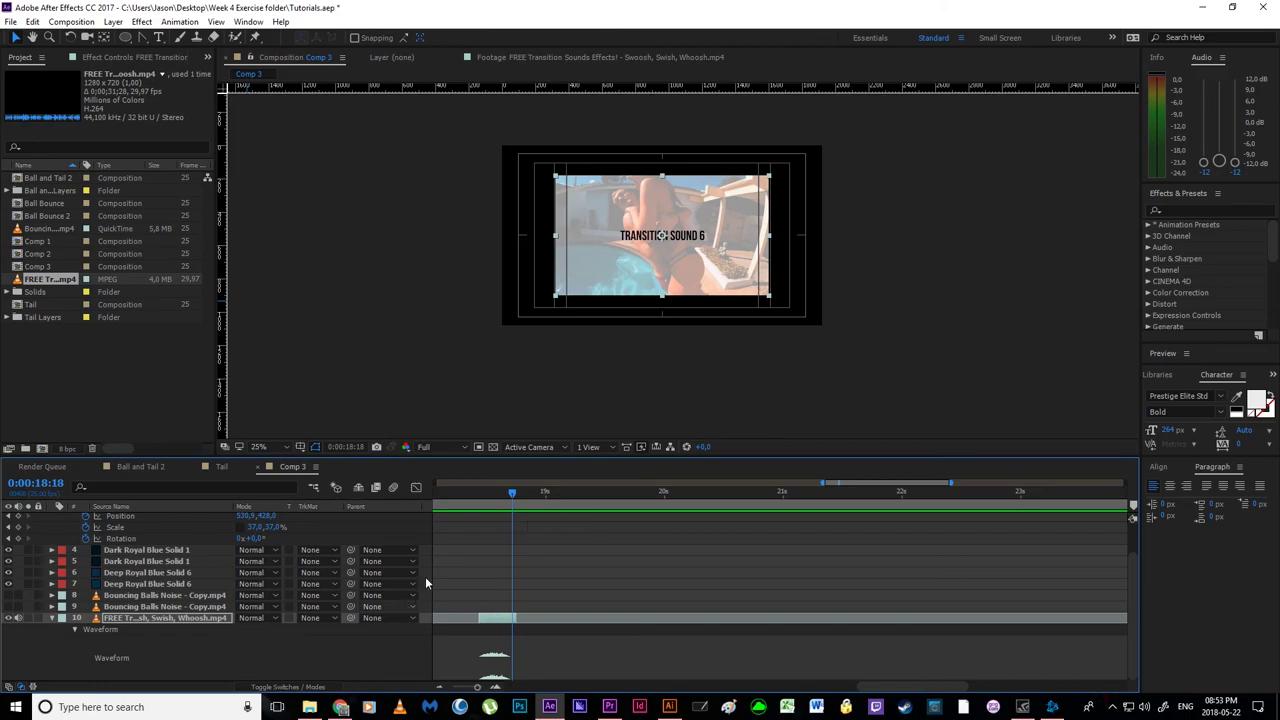
mouse_move(477, 688)
left_mouse_down()
mouse_move(456, 688)
mouse_move(463, 705)
left_mouse_up()
left_click_drag(777, 621, 486, 642)
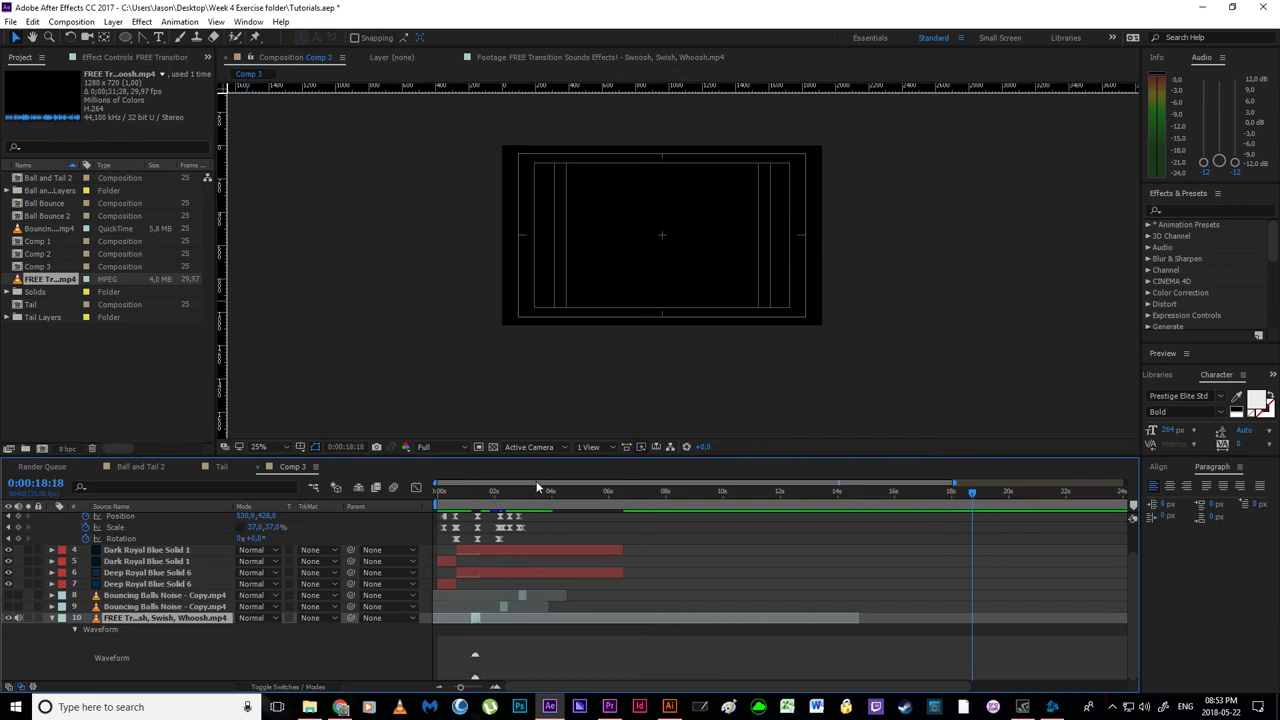
- End the work area at 0:00:04:00 and trim Comp 3 to it
left_click_drag(523, 491, 528, 497)
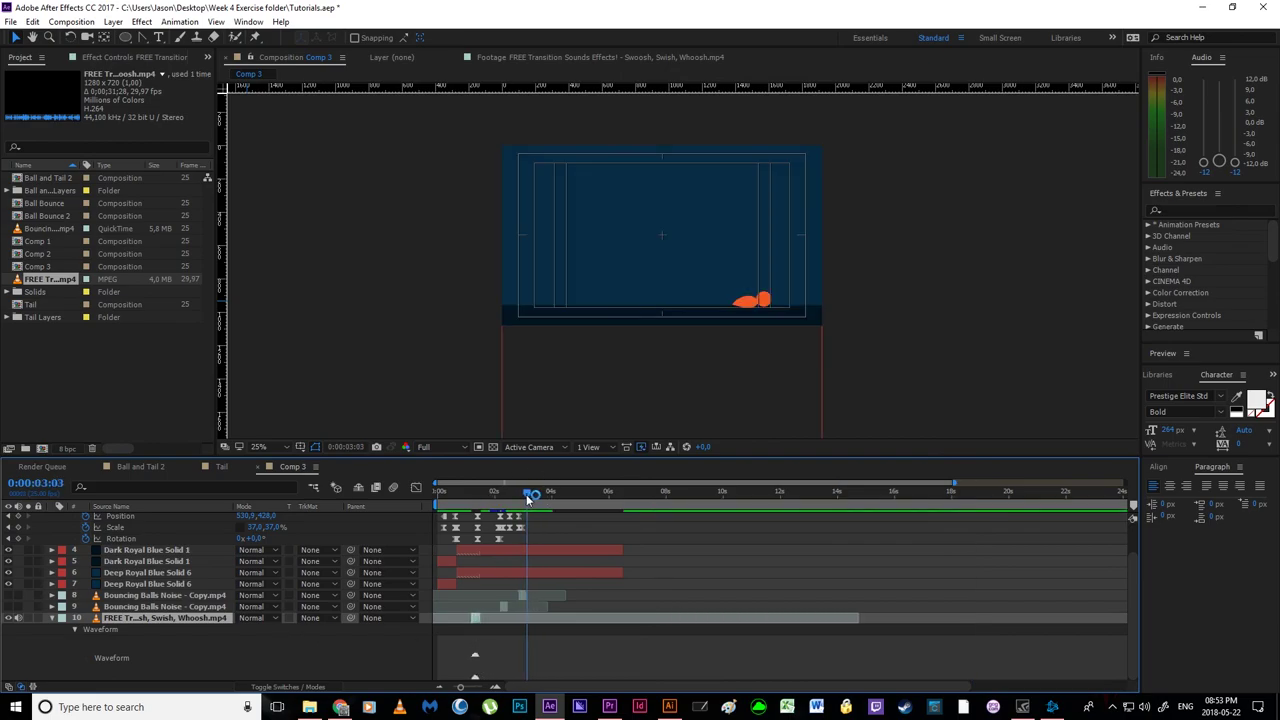
left_click(496, 687)
left_click(496, 687)
key("Page_Down")
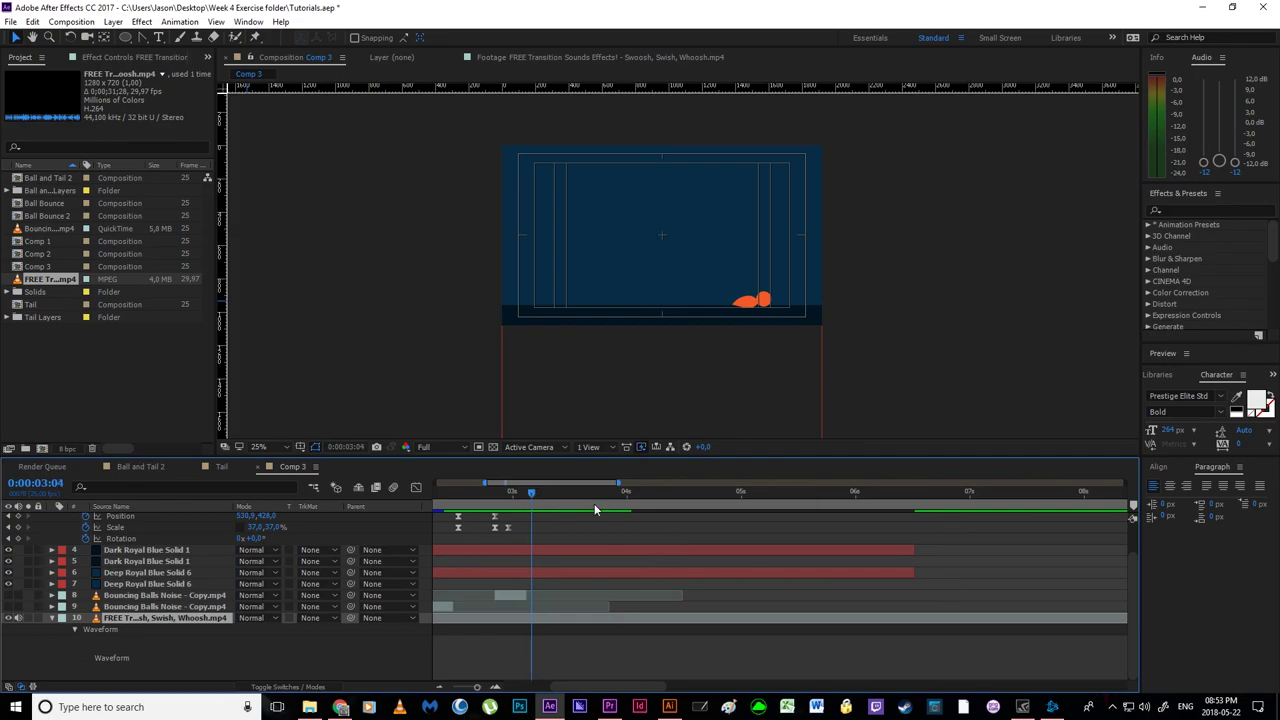
left_click_drag(619, 495, 628, 501)
key("n")
right_click(586, 503)
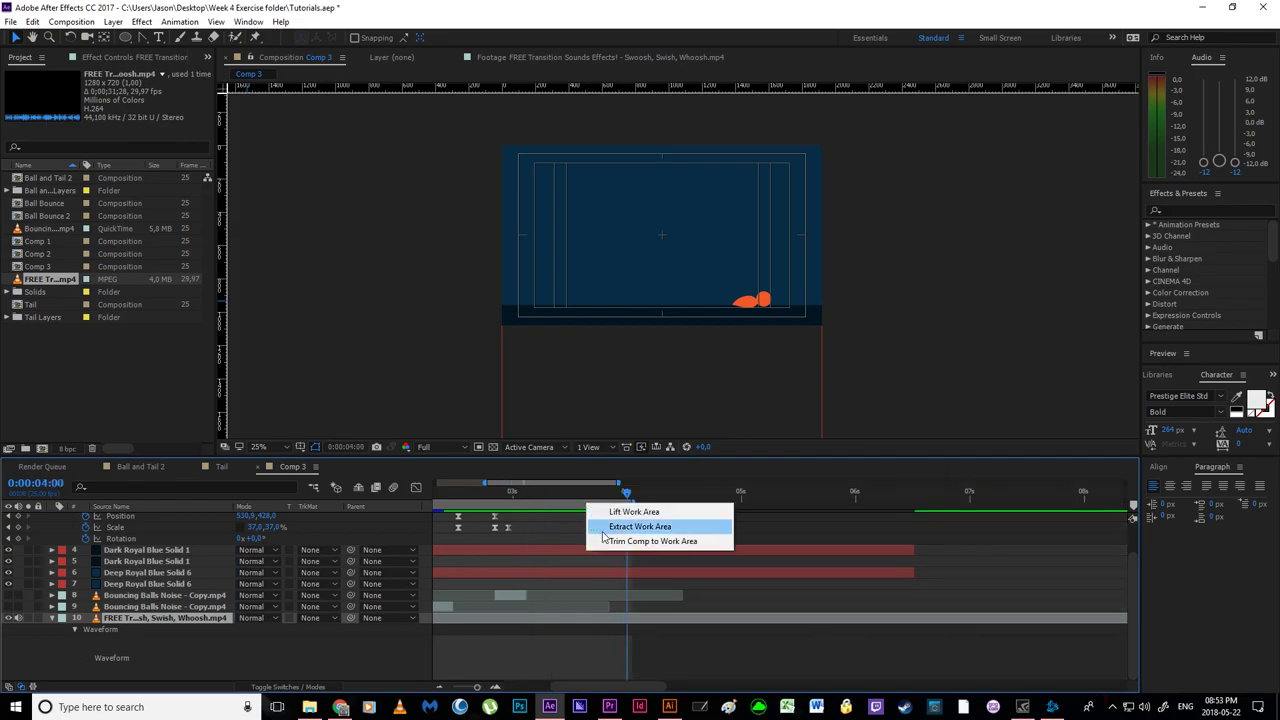
left_click(603, 529)
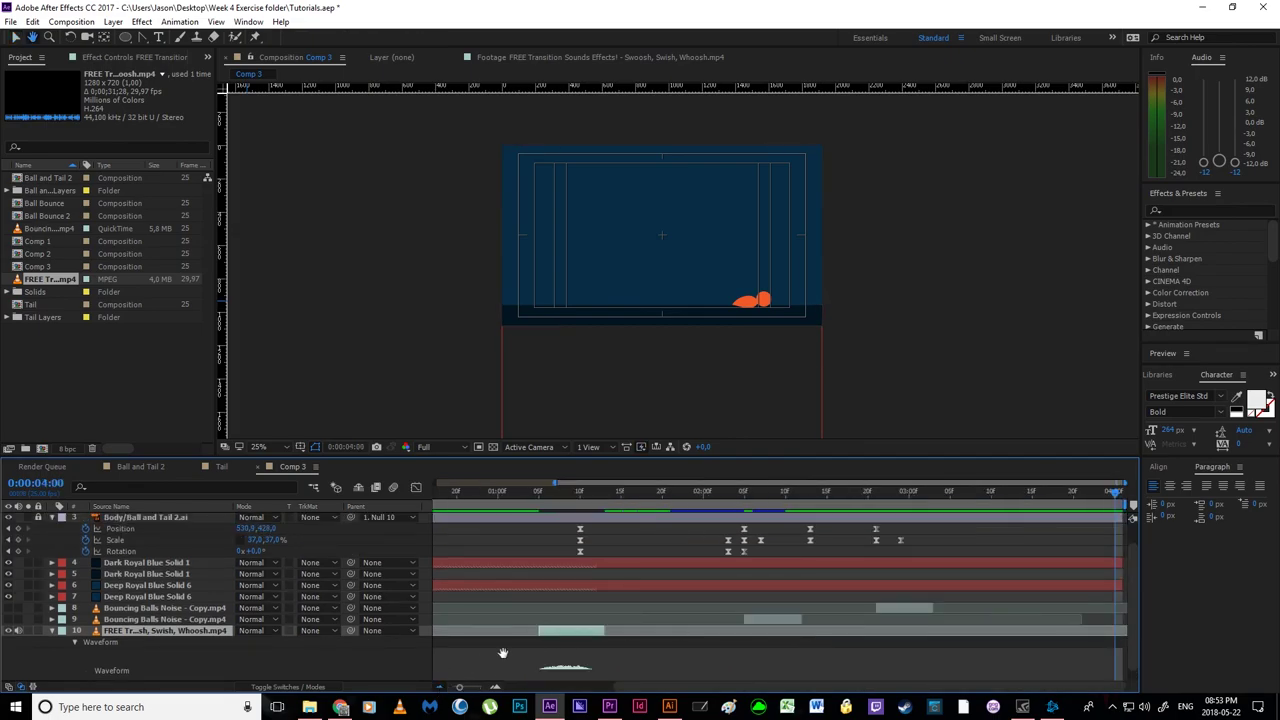
- Align the start of the trimmed swoosh with the ball's first jump at 0:00:00:15 and preview it
left_click_drag(503, 653, 686, 588)
left_click_drag(500, 491, 542, 524)
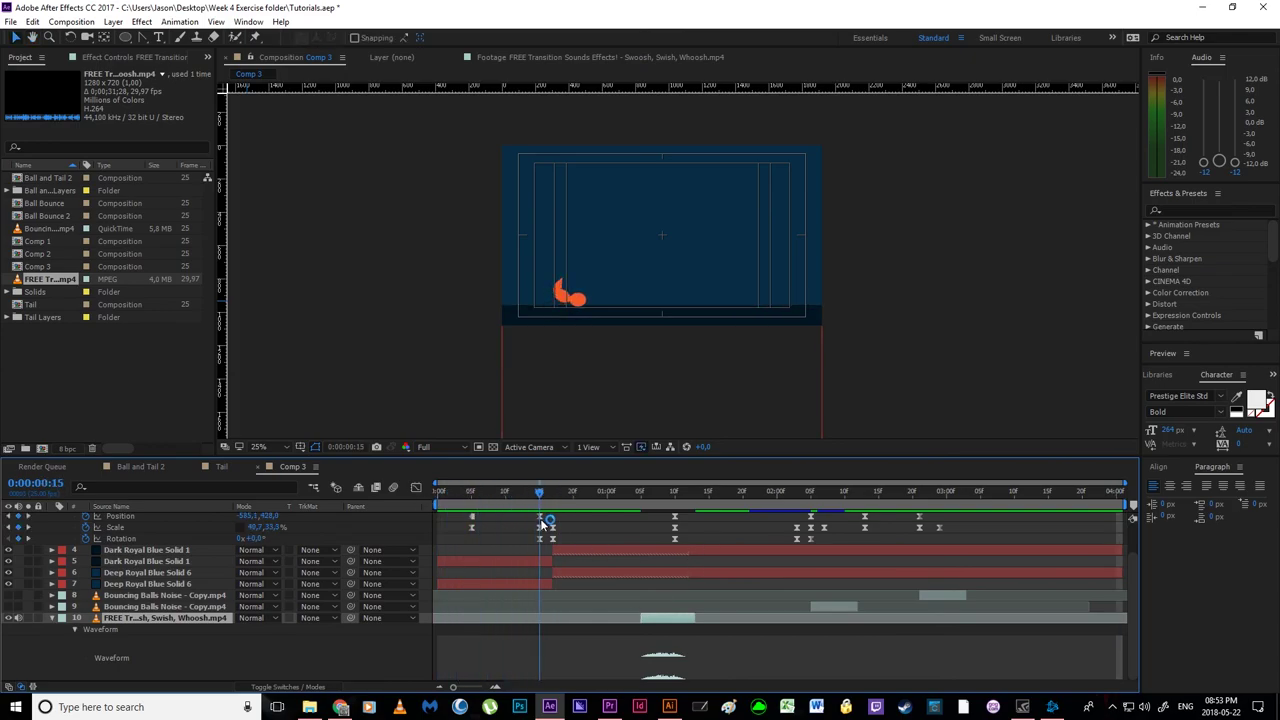
left_click_drag(666, 618, 573, 631)
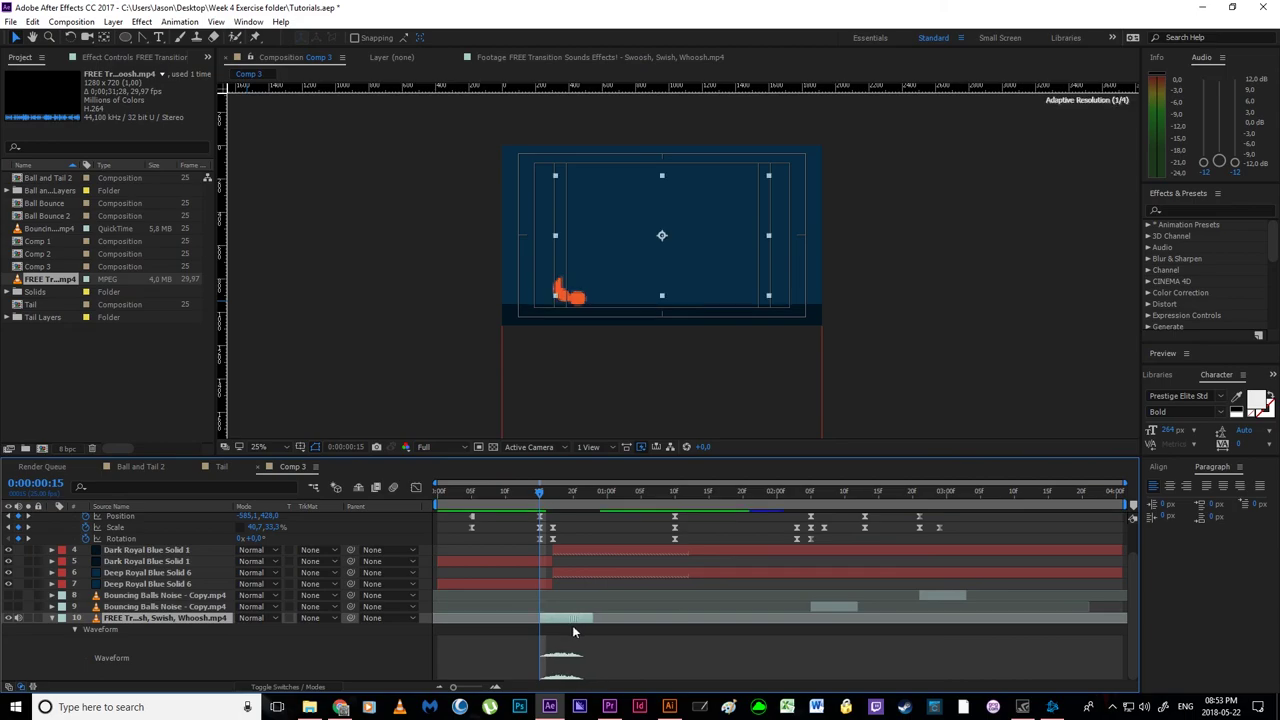
key("space")
key("space")
- Duplicate the swoosh layer, start the copy at 0:00:02:05 for the second jump, and preview it
left_click_drag(540, 497, 810, 510)
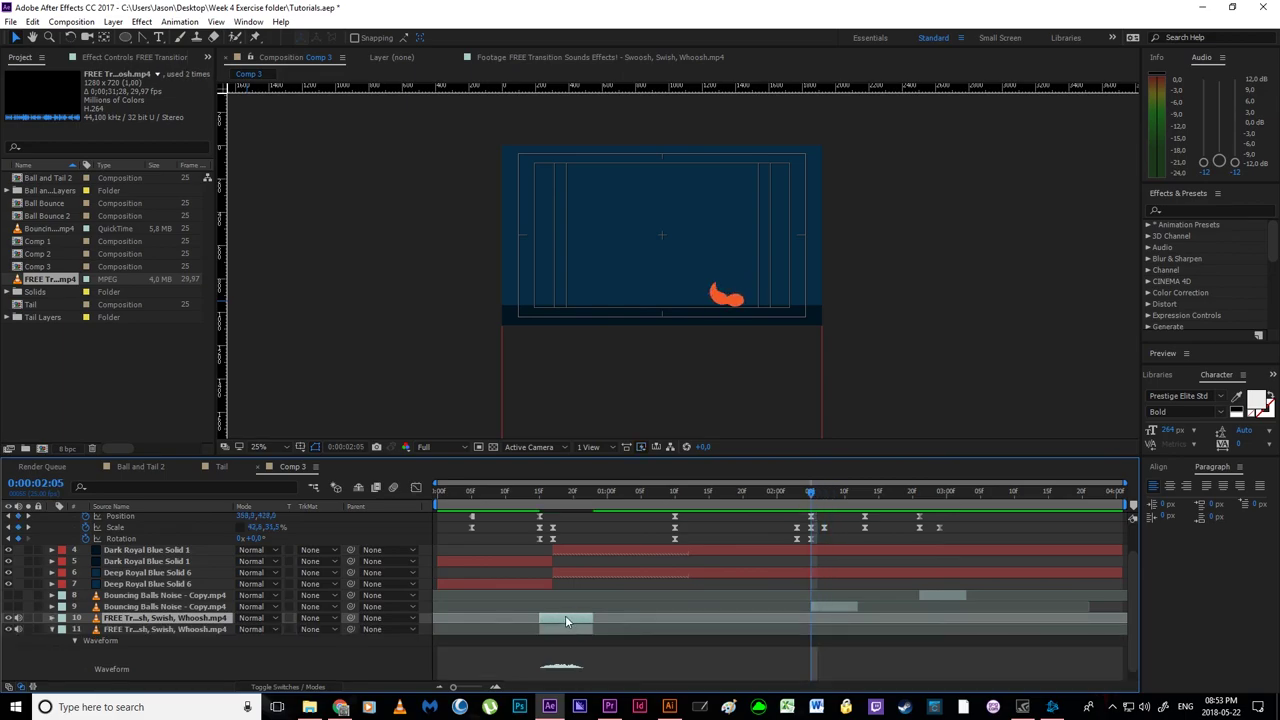
left_click_drag(565, 615, 835, 622)
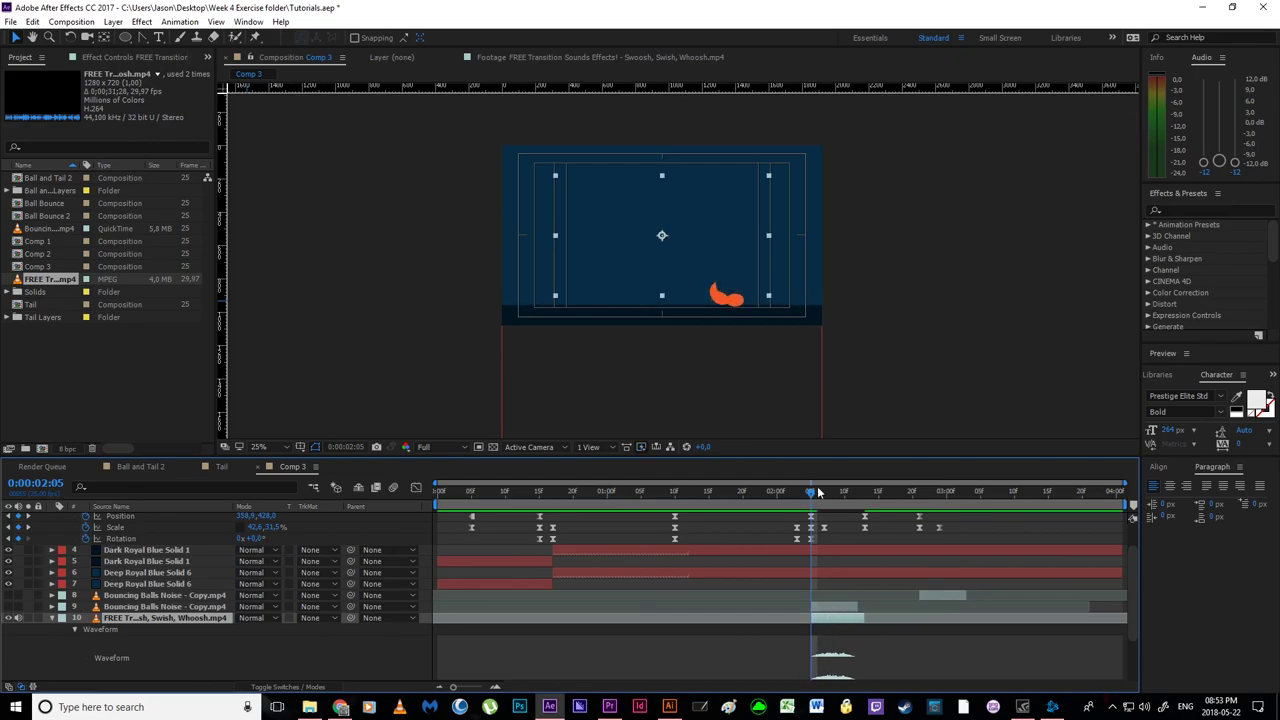
key("space")
- Duplicate the swoosh again and start this copy at the position keyframe at 0:00:02:21
left_click_drag(809, 497, 919, 527)
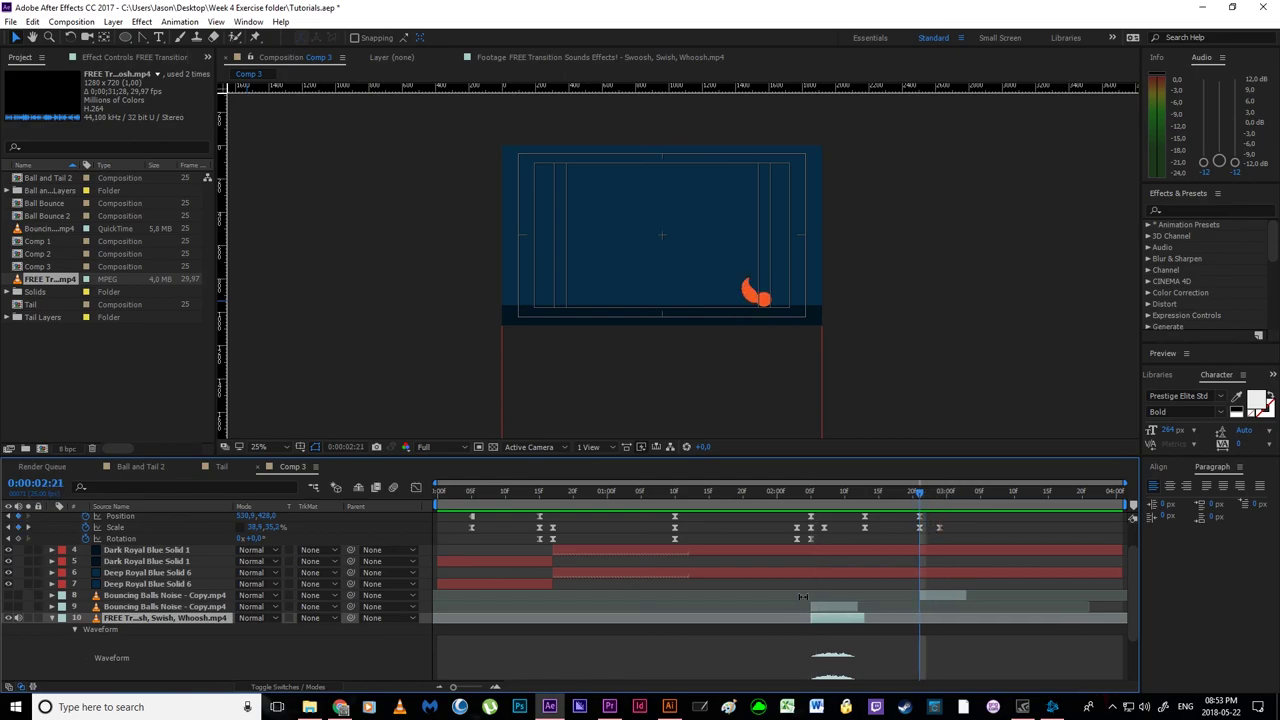
key("ctrl+d")
left_click_drag(836, 617, 935, 612)
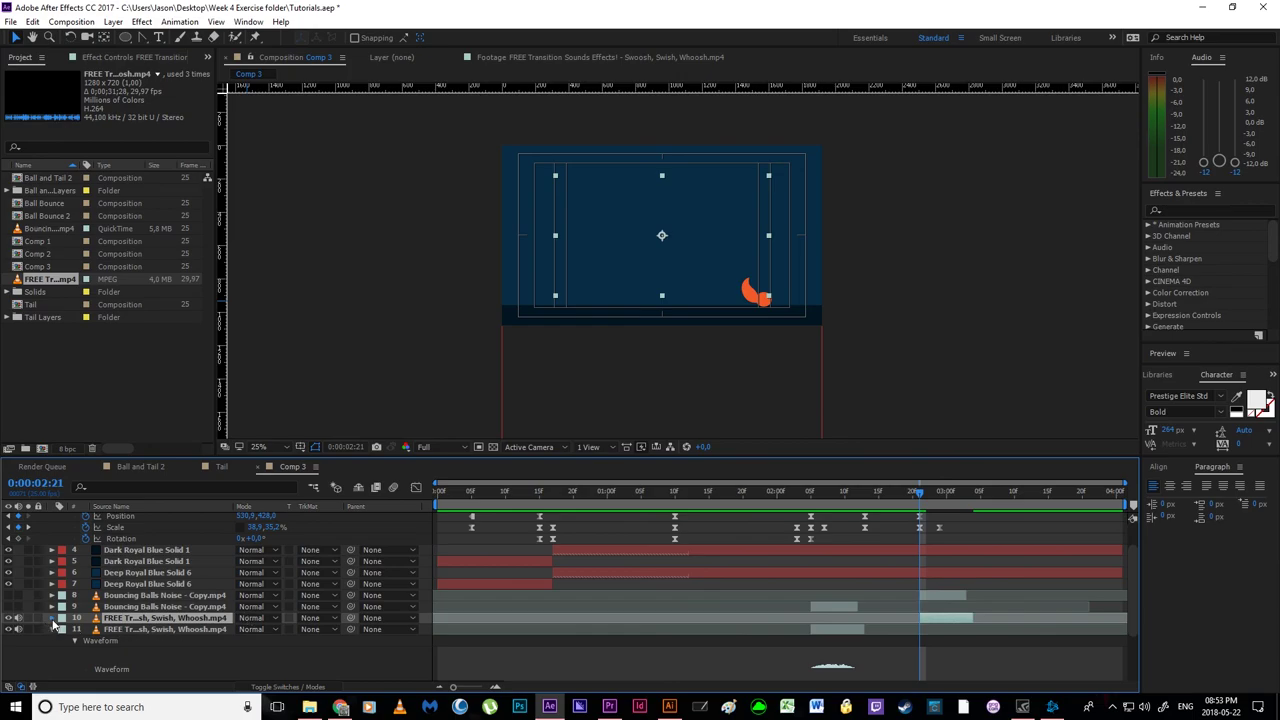
- Lower the Audio Levels of the swoosh copy at 0:00:02:21 to -35 dB and preview the sound around it
left_click(53, 619)
left_click(64, 640)
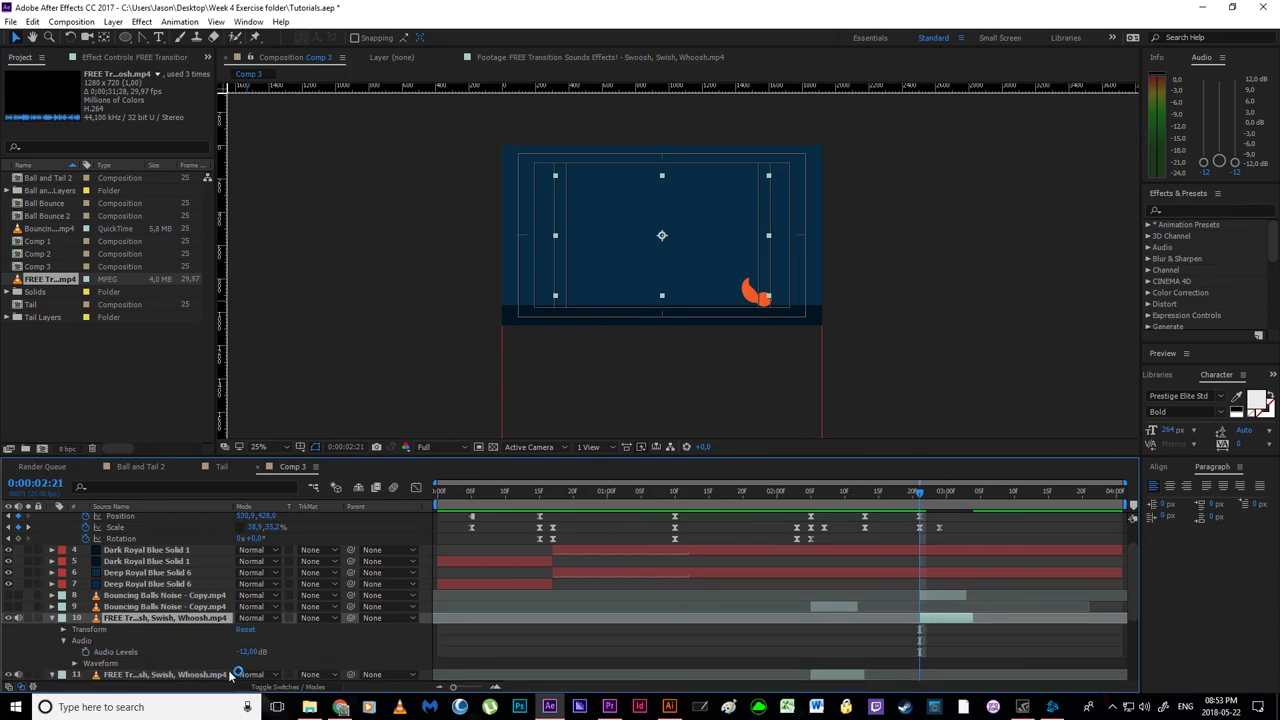
left_click_drag(250, 651, 224, 651)
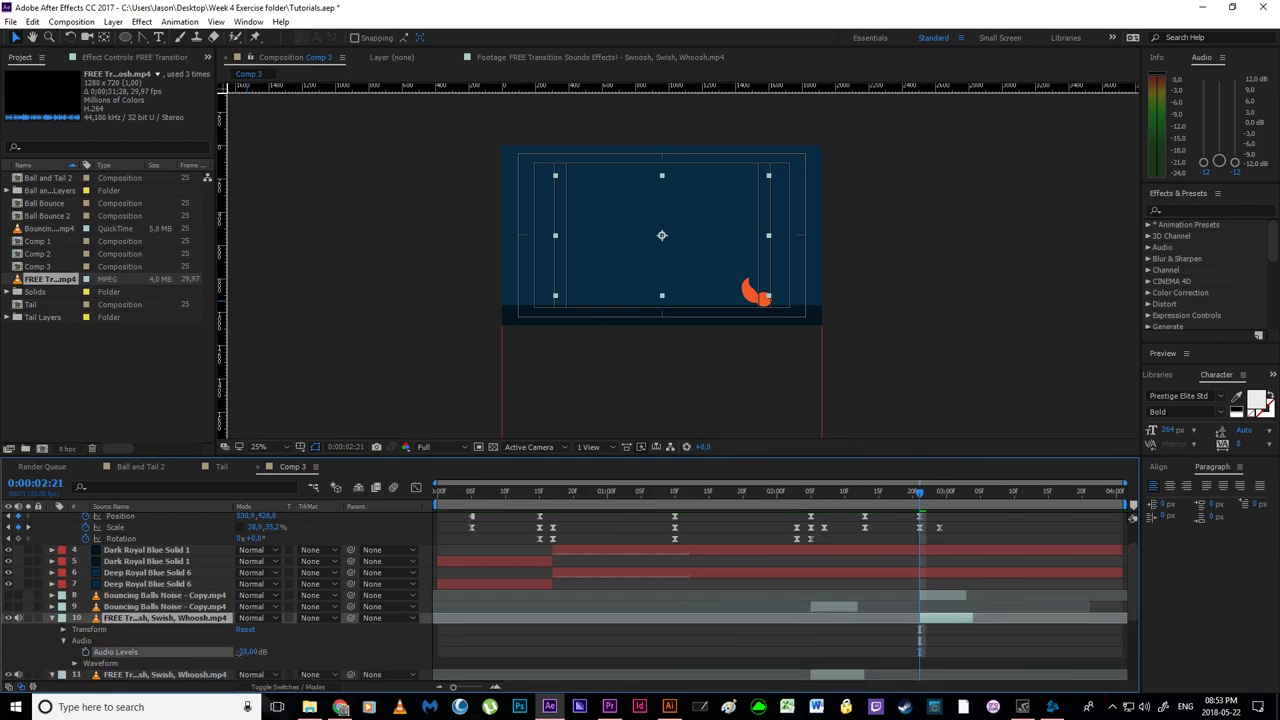
key("space")
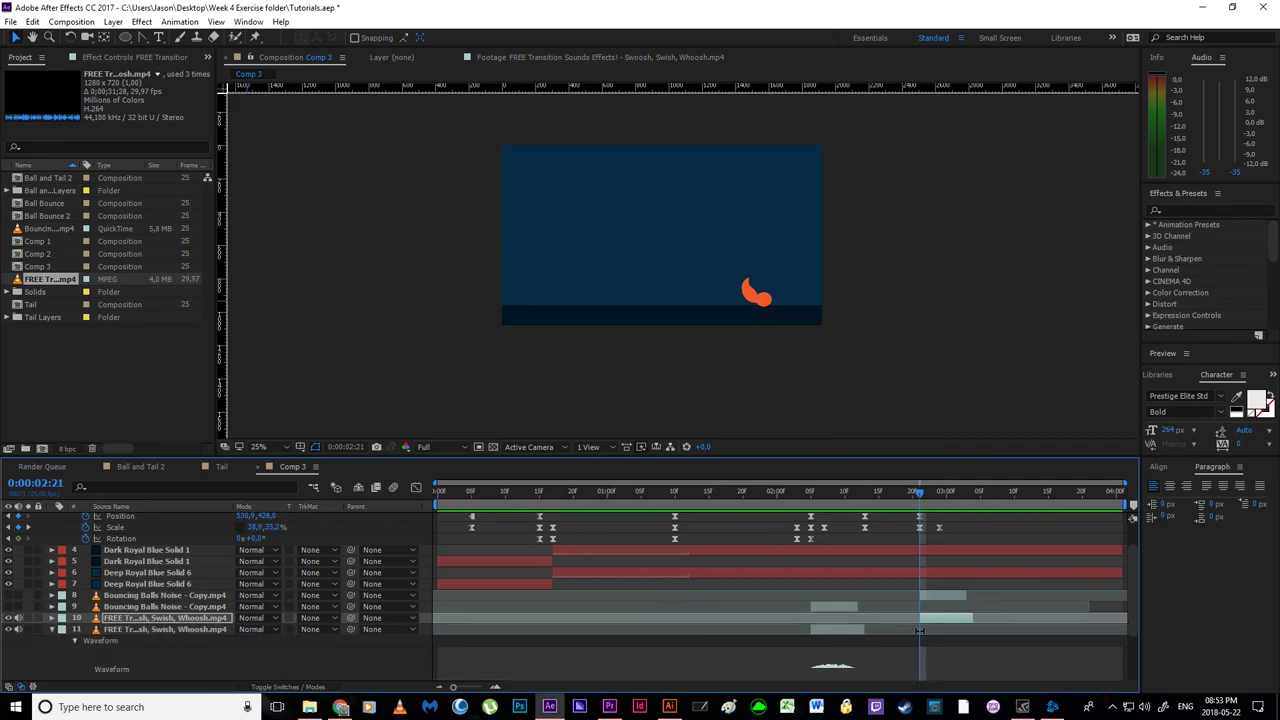
key("space")
left_click(905, 497)
key("space")
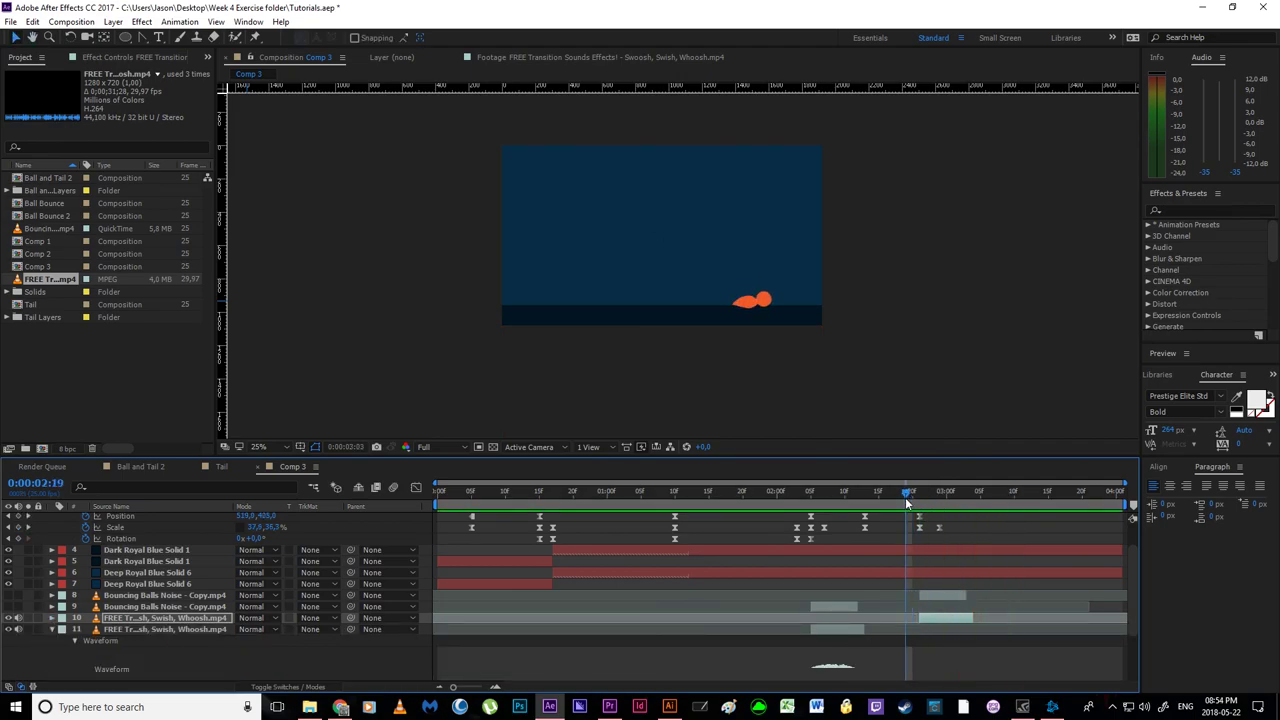
key("space")
left_click(916, 497)
key("space")
key("space")
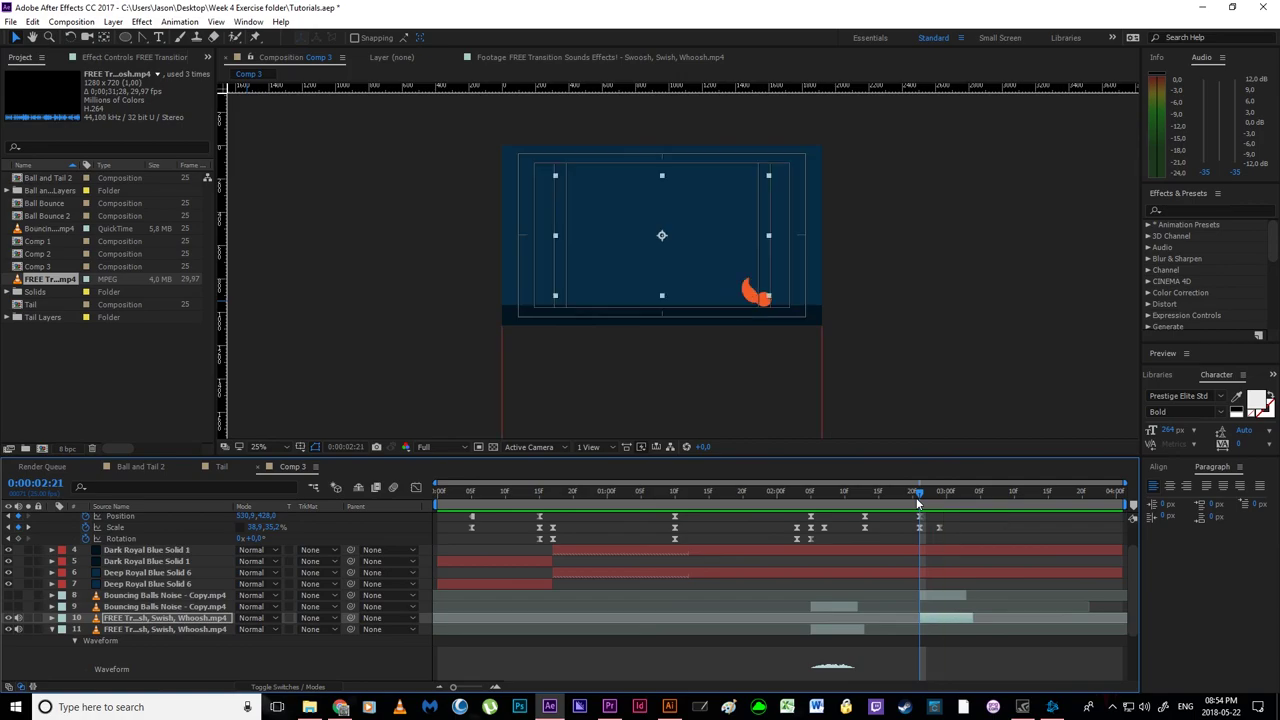
- Turn on the audio of both Bouncing Balls Noise layers and preview from 0:00:02:03, then from the beginning
left_click_drag(916, 497, 797, 497)
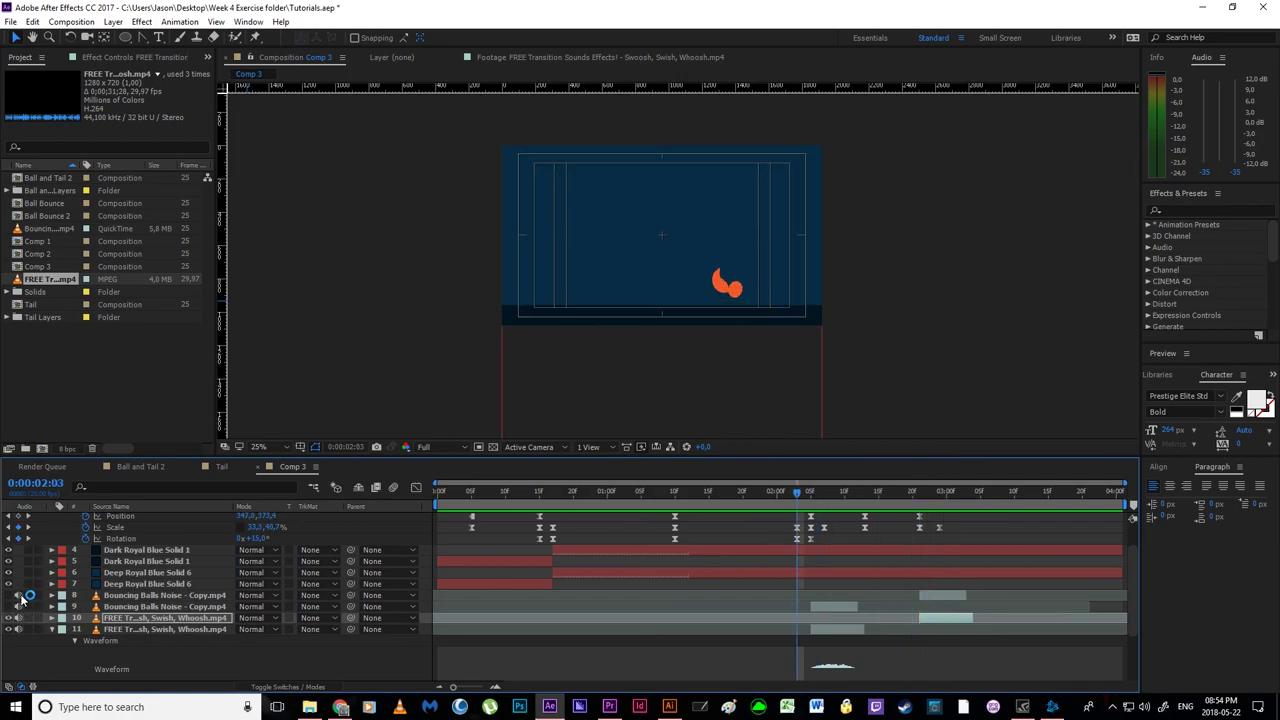
key("space")
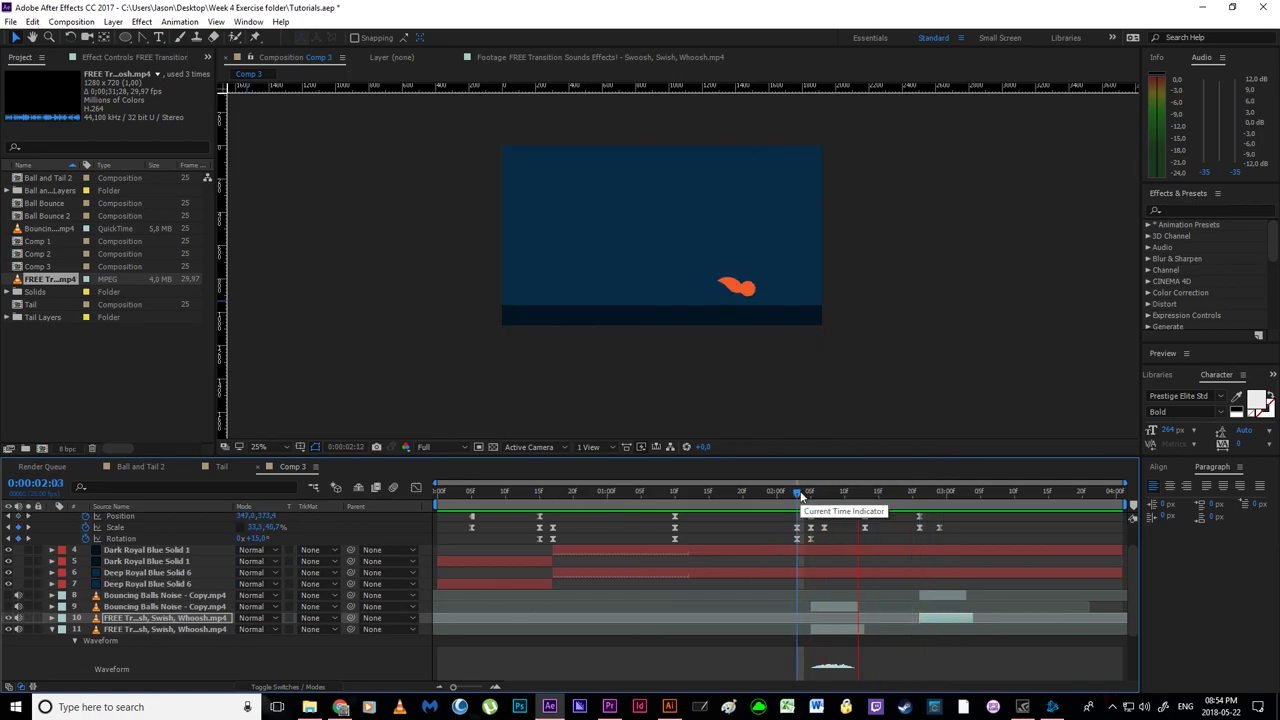
key("space")
left_click_drag(799, 493, 229, 570)
key("space")
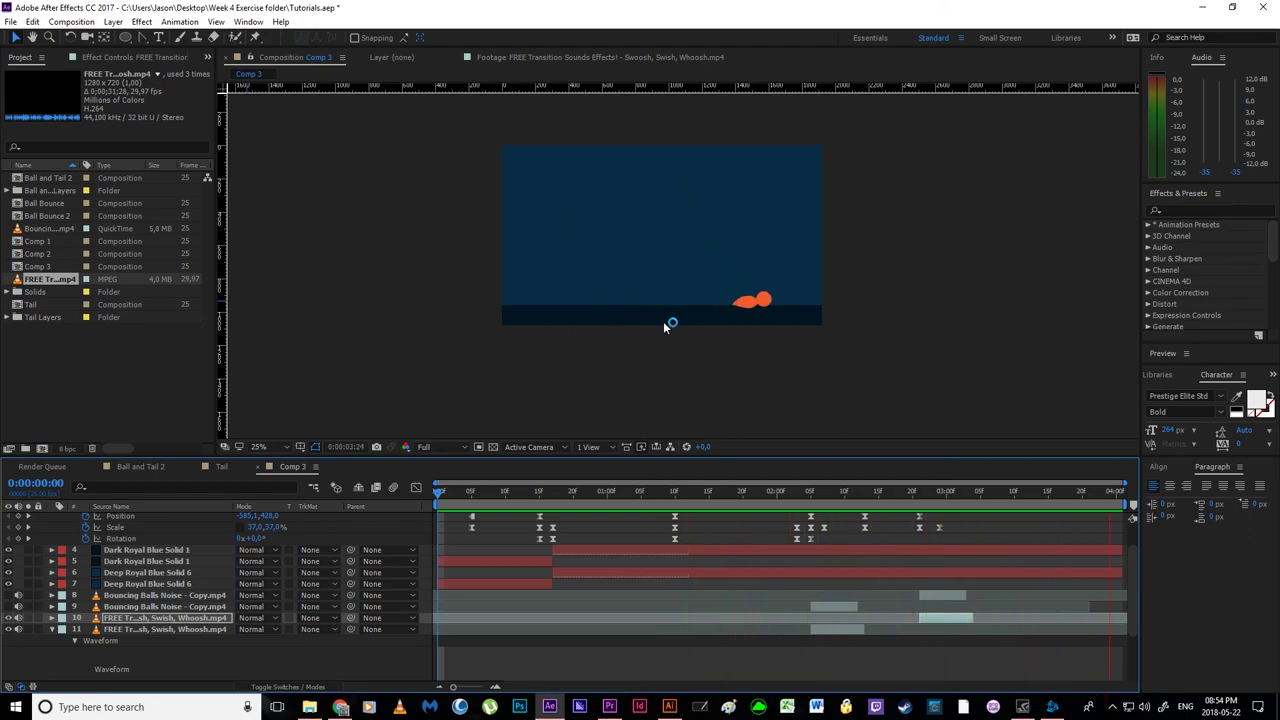
key("space")
- Examine the ball and tail frame by frame at the first takeoff, around 0:00:00:15 to 0:00:00:17, and deselect the layers
left_click_drag(501, 493, 546, 530)
key("Page_Up")
key("Page_Down")
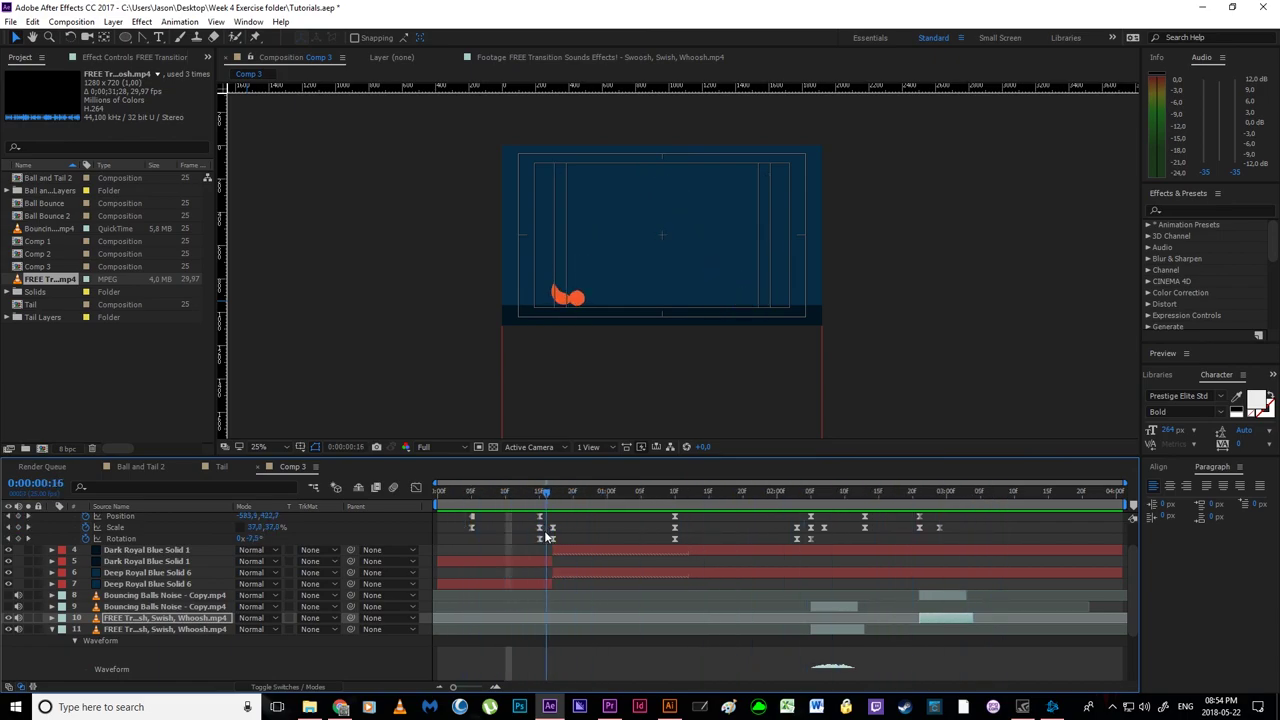
key("Page_Down")
key("Page_Up")
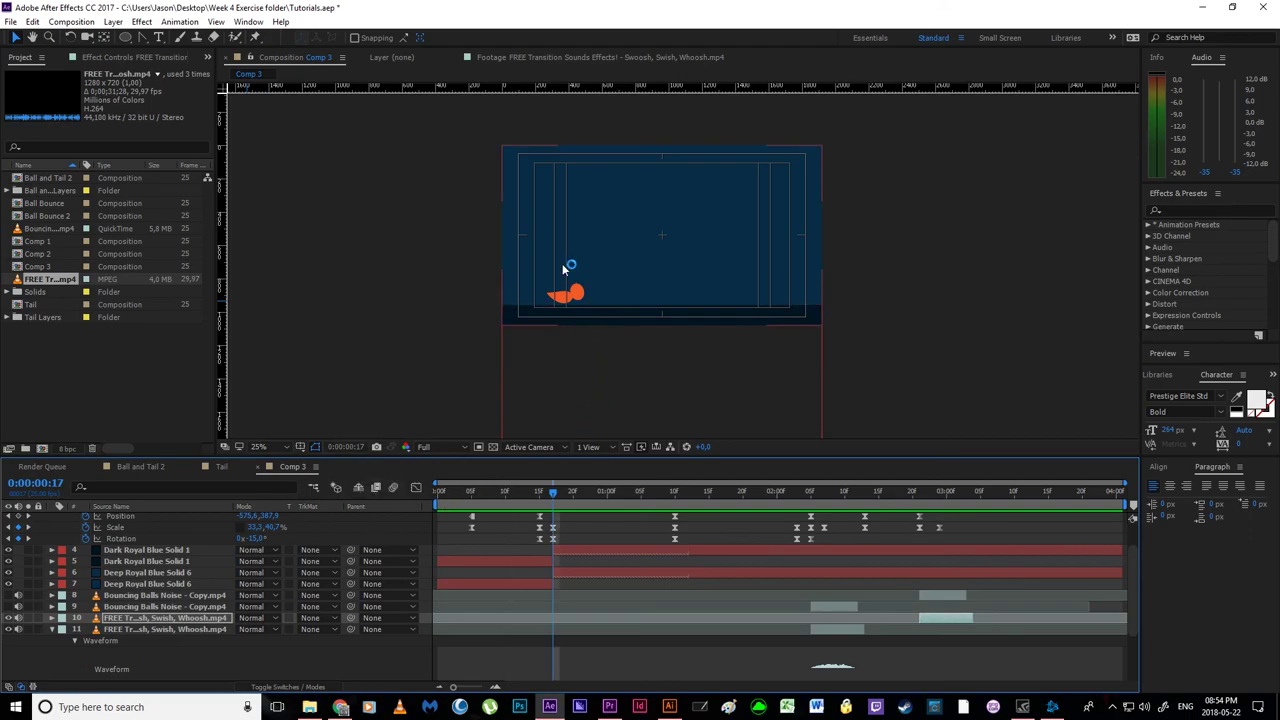
left_click(368, 295)
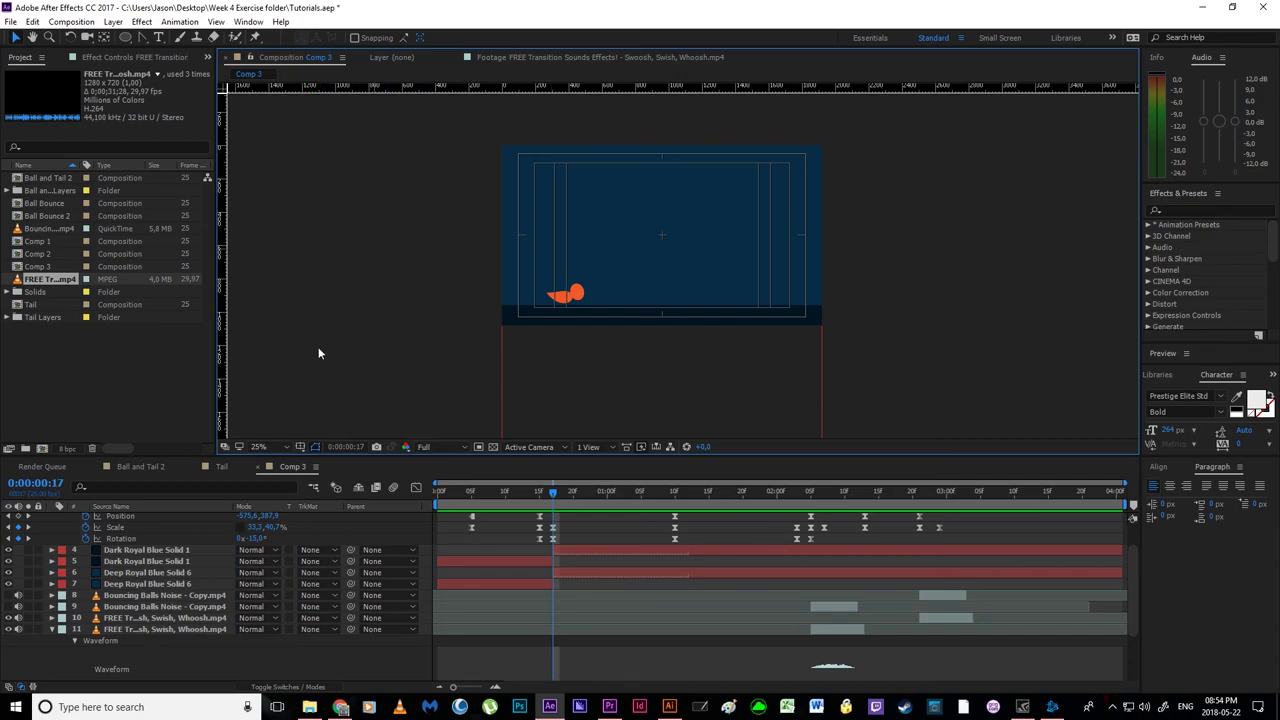
- Unlock the Tail/Ball and Tail 2.ai layer and reveal its puppet pin keyframes and its Position expression
scroll(172, 580, "up", 2)
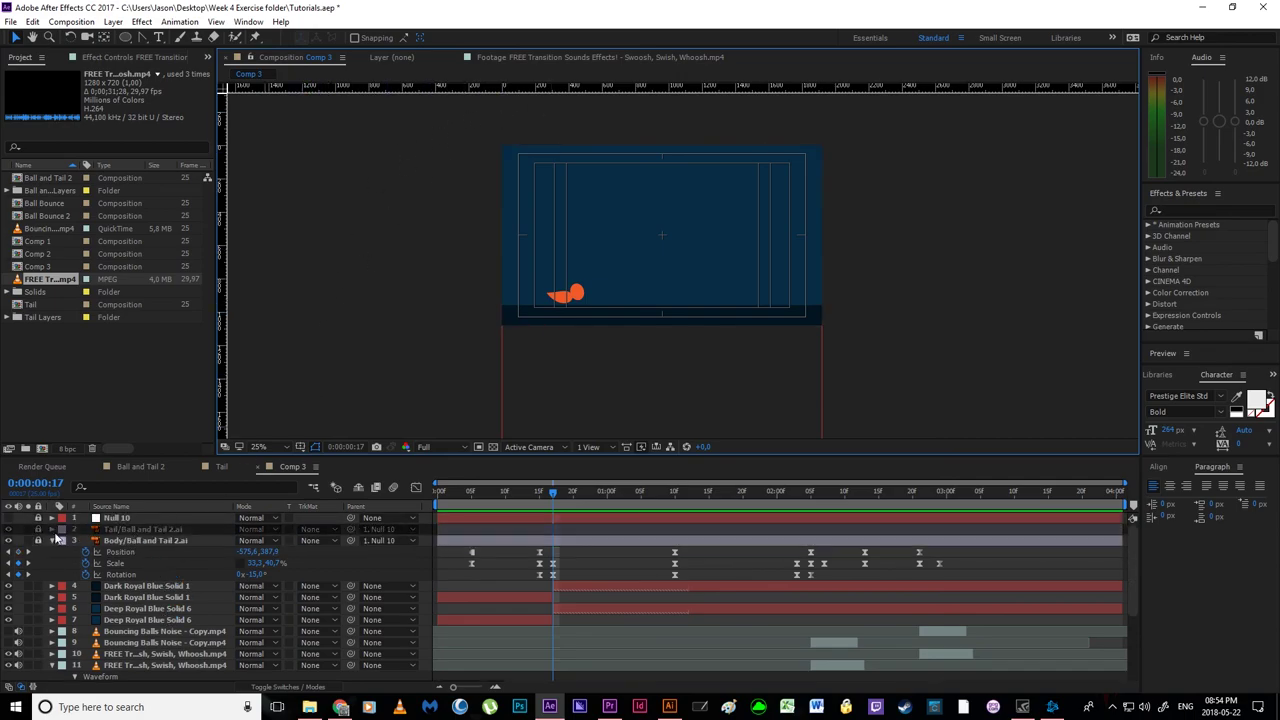
left_click(162, 530)
key("u")
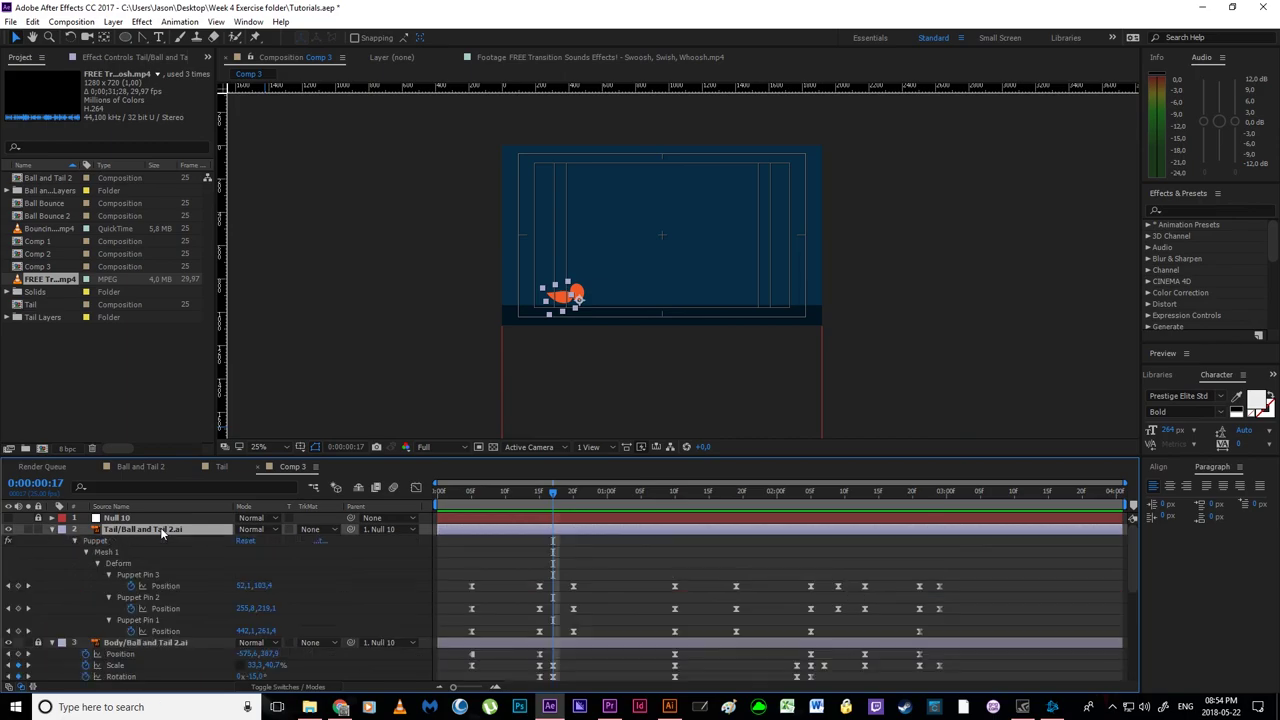
scroll(146, 614, "down", 1)
scroll(148, 572, "up", 1)
key("p")
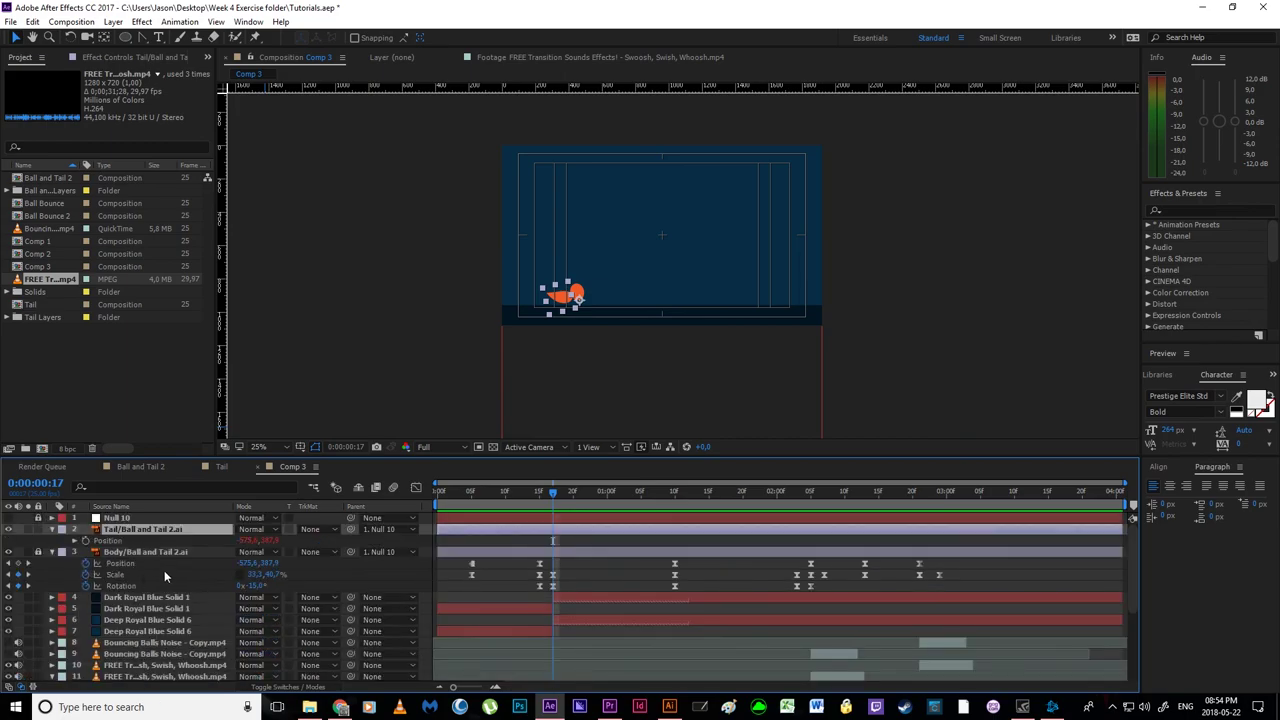
left_click(74, 541)
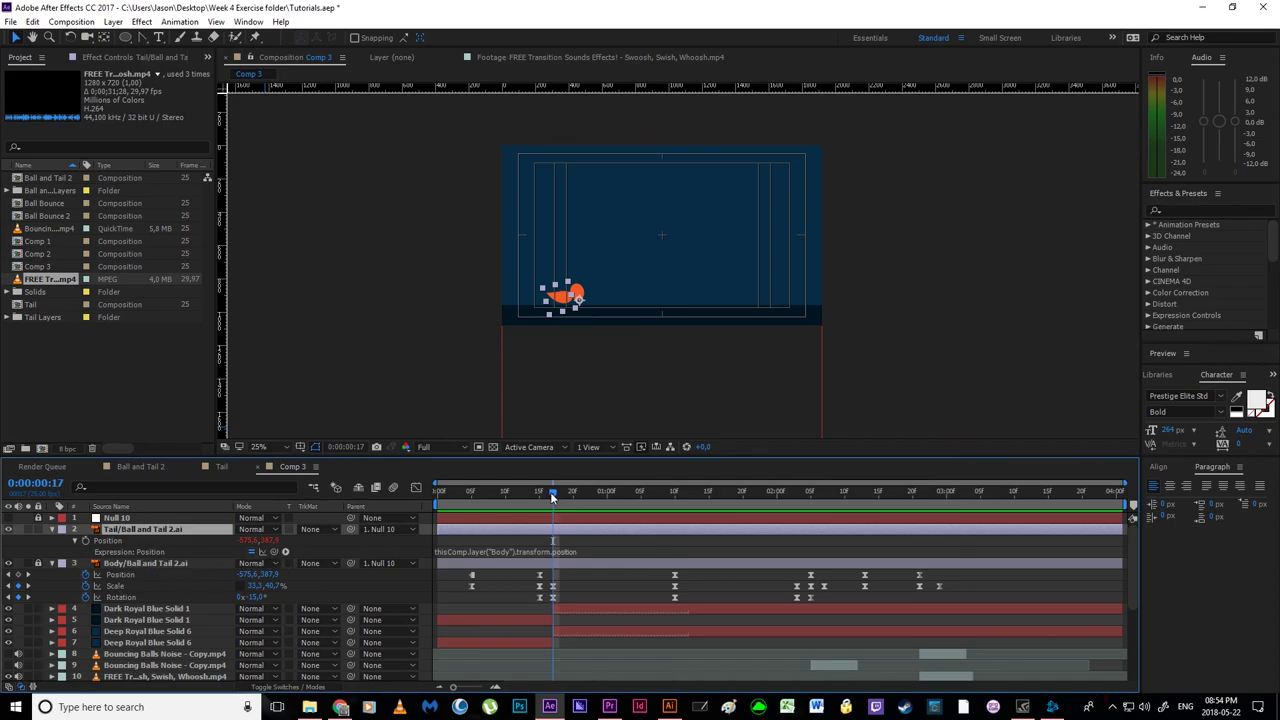
- Scrub from 0:00:00:05 to 0:00:00:14 to examine how the tail follows the ball before the first jump
left_click_drag(553, 496, 469, 505)
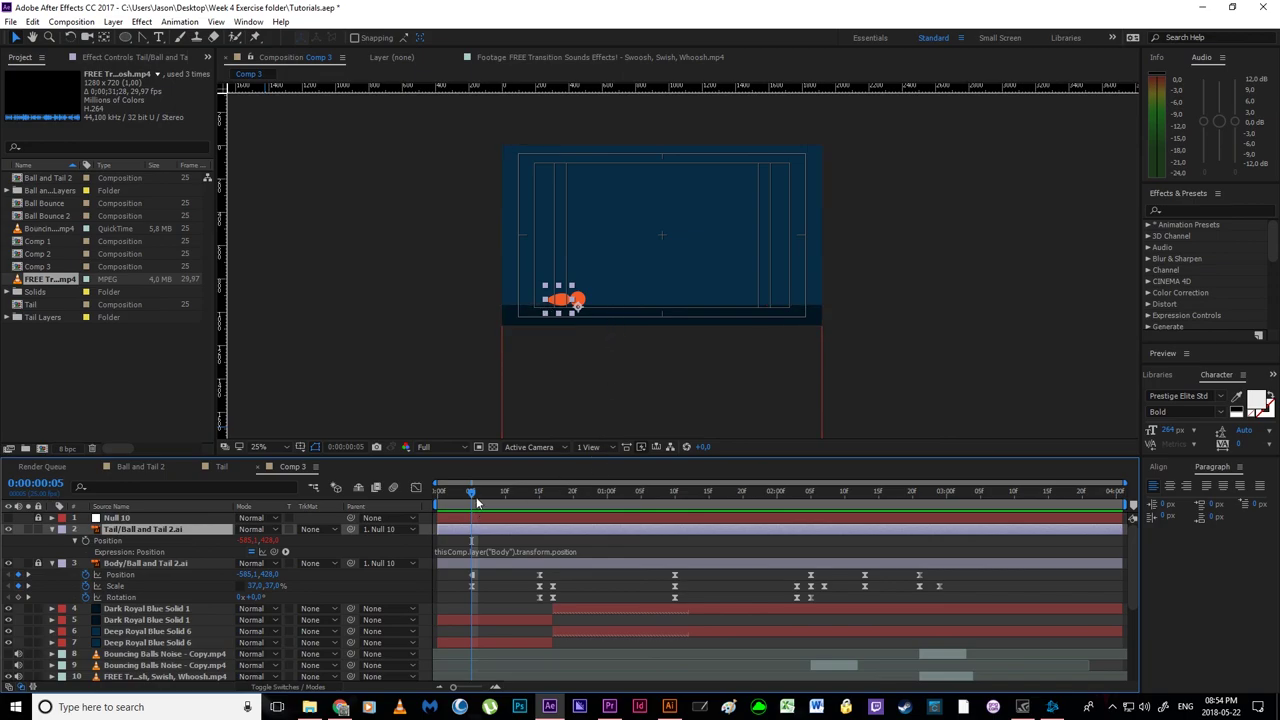
left_click_drag(473, 497, 525, 497)
left_click_drag(553, 541, 540, 548)
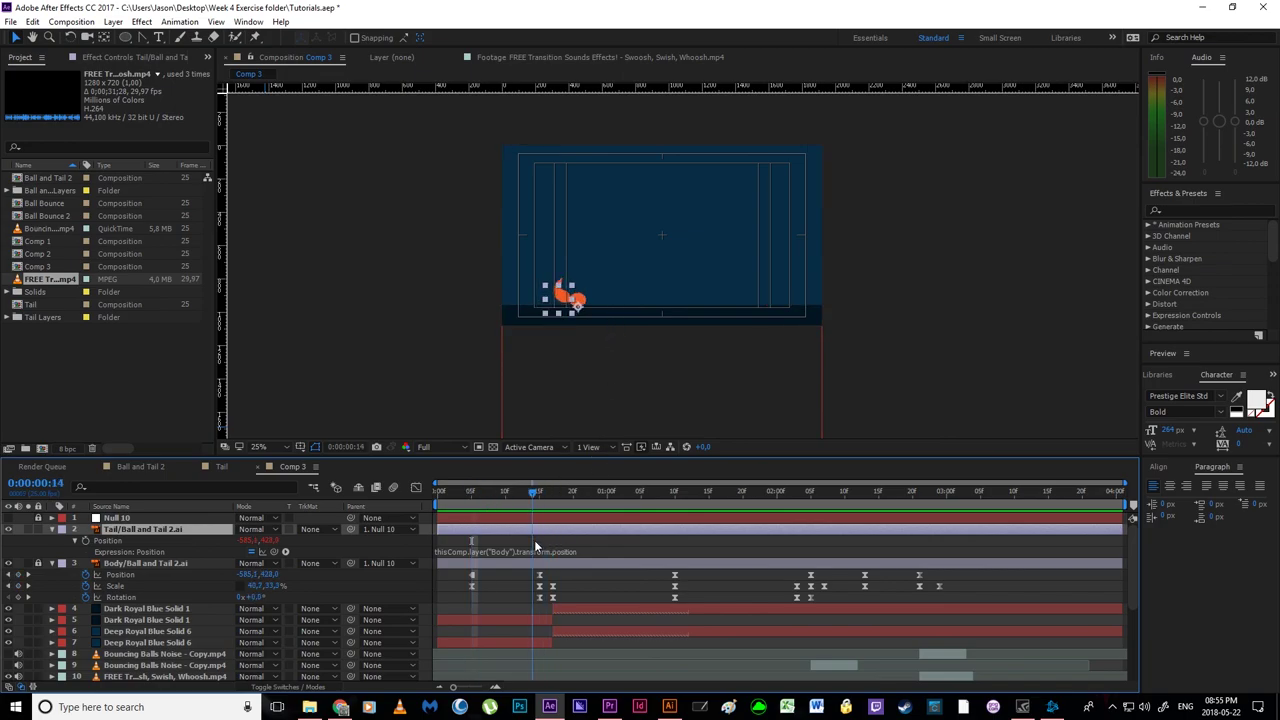